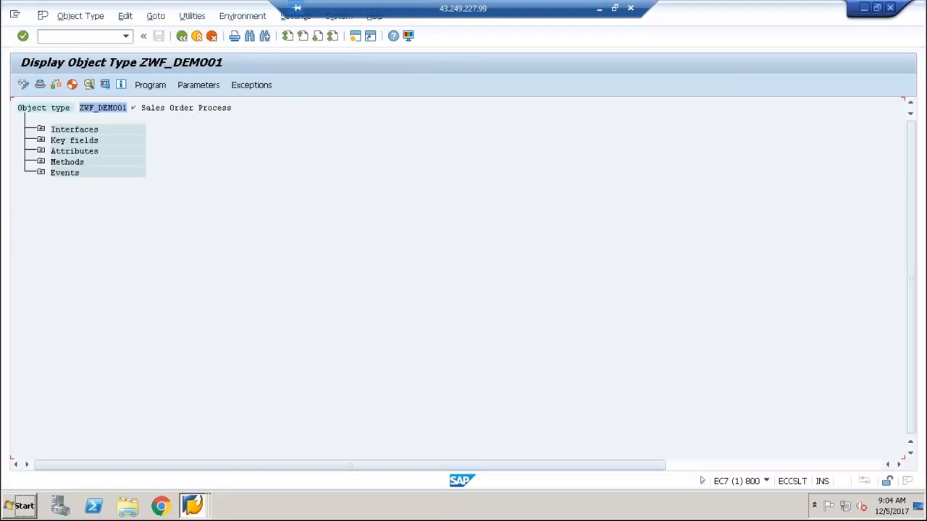
# Inspect the parameters of the DisplayOrder method in object type ZWF_DEMO01 and return to the object type overview
pyautogui.click(42, 162)
pyautogui.click(132, 206)
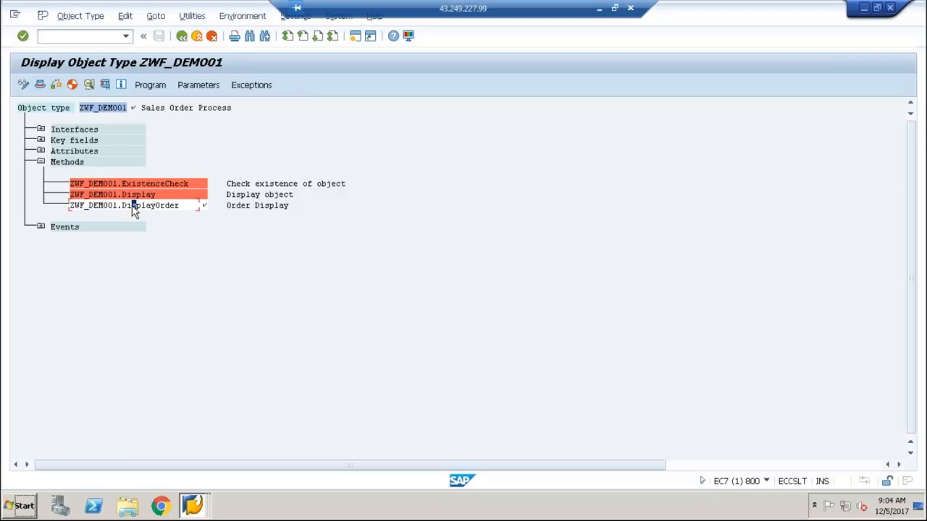
pyautogui.click(188, 84)
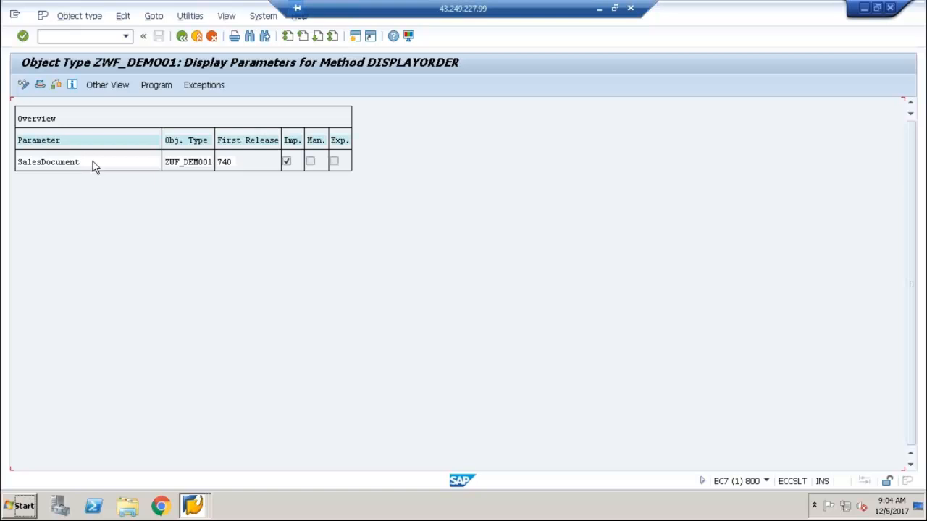
pyautogui.click(181, 37)
# Review the program code of the DisplayOrder method from BEGIN_METHOD to END_METHOD, then return to the object type overview
pyautogui.click(110, 206)
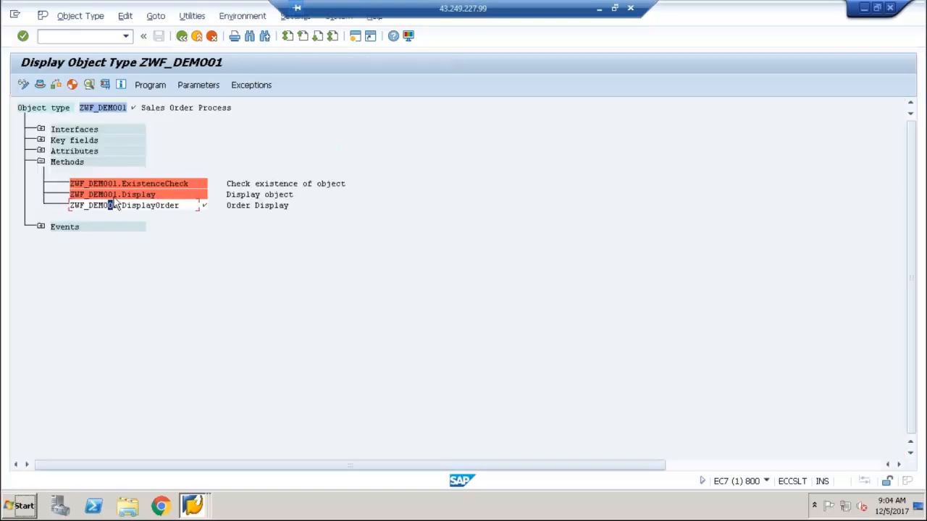
pyautogui.click(151, 85)
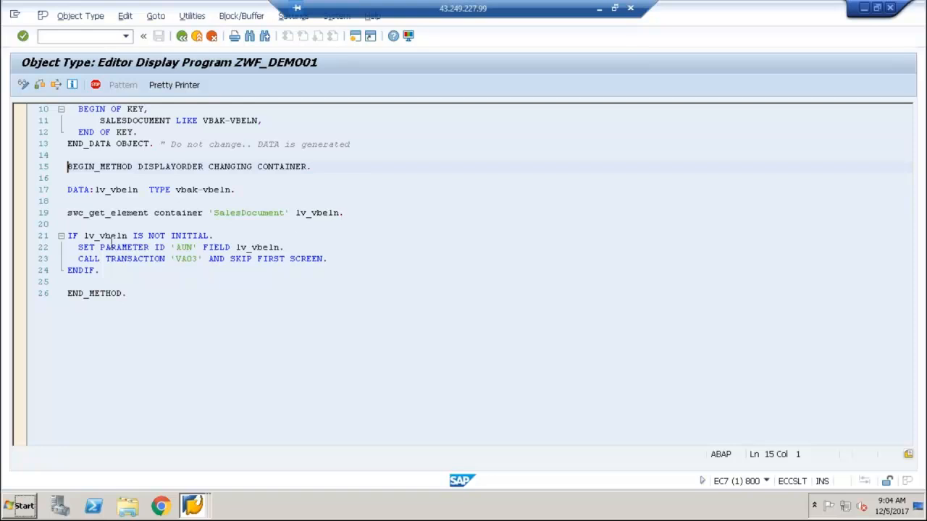
pyautogui.click(204, 258)
pyautogui.moveTo(151, 291); pyautogui.dragTo(39, 171)
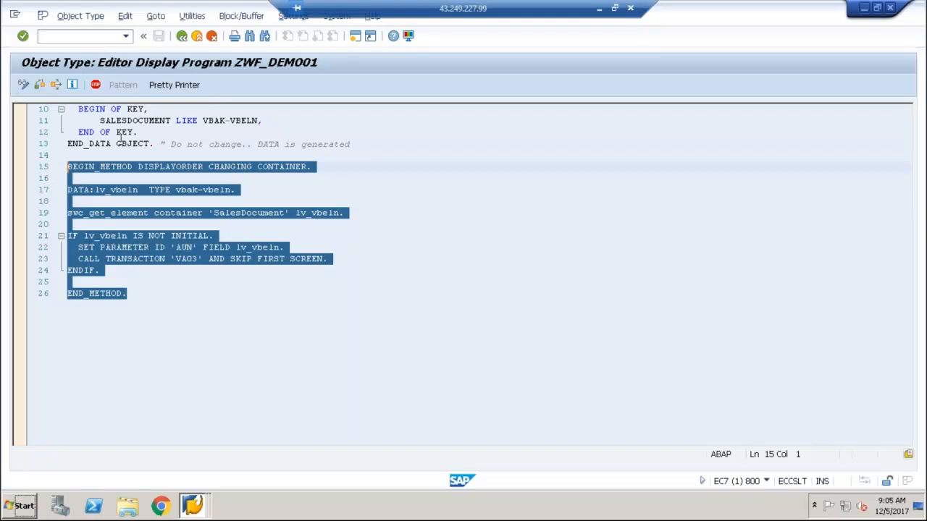
pyautogui.click(182, 36)
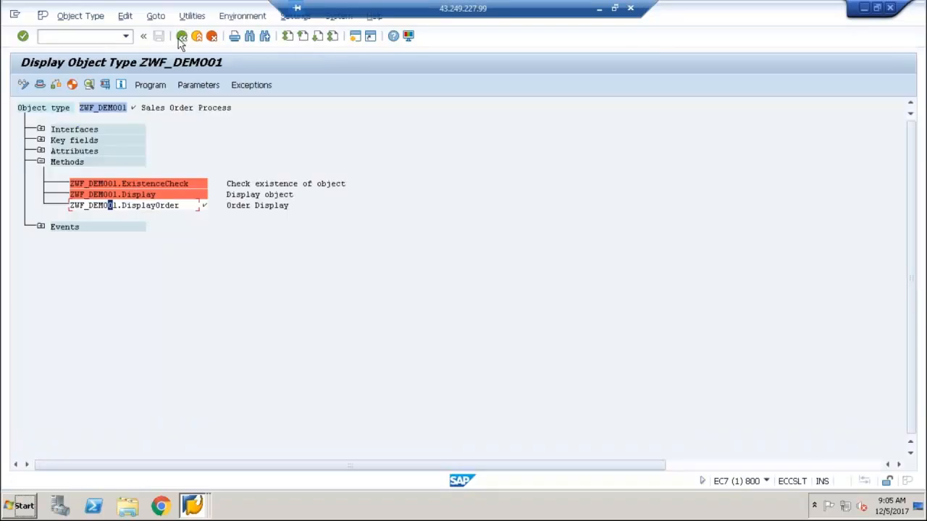
# Expand the events and key fields of ZWF_DEMO01 to examine the Created event and the key field
pyautogui.click(40, 227)
pyautogui.click(185, 250)
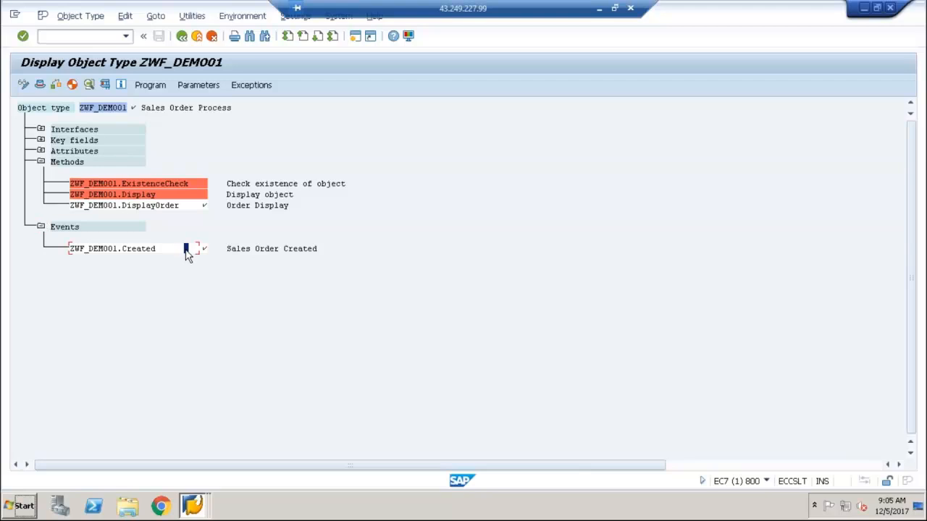
pyautogui.click(40, 139)
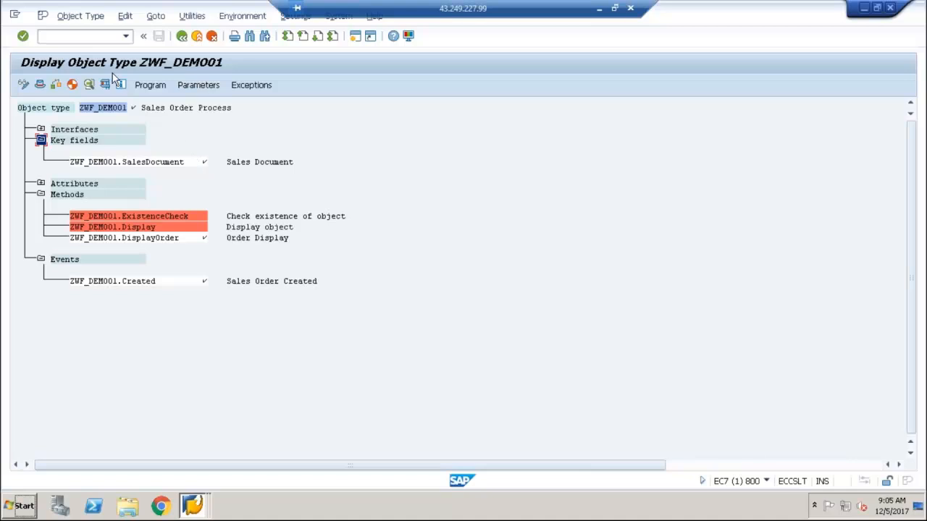
# Leave the object type display and start transaction PFTC
pyautogui.click(182, 41)
pyautogui.click(182, 41)
pyautogui.write('pftc')
pyautogui.press('Return')
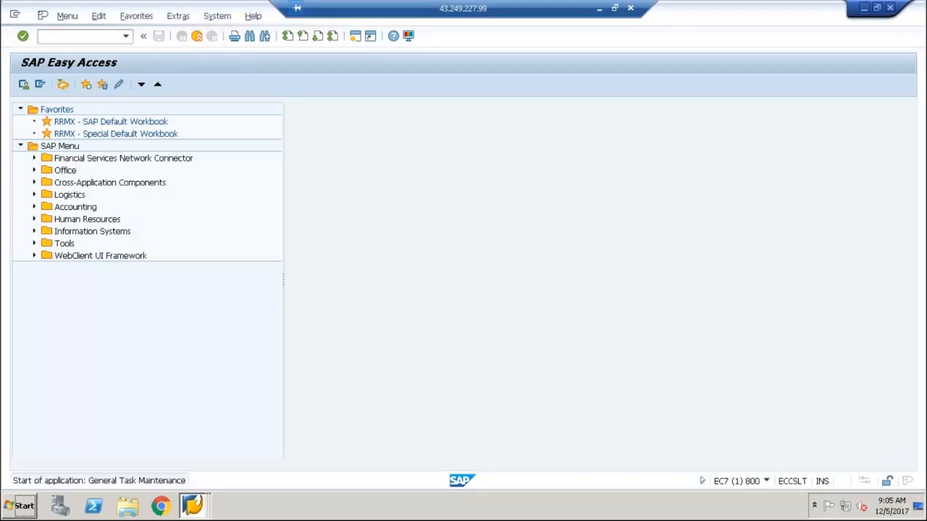
# Set the task type to Standard task and search for tasks matching zwf*
pyautogui.click(162, 140)
pyautogui.click(187, 162)
pyautogui.click(159, 154)
pyautogui.write('zwf')
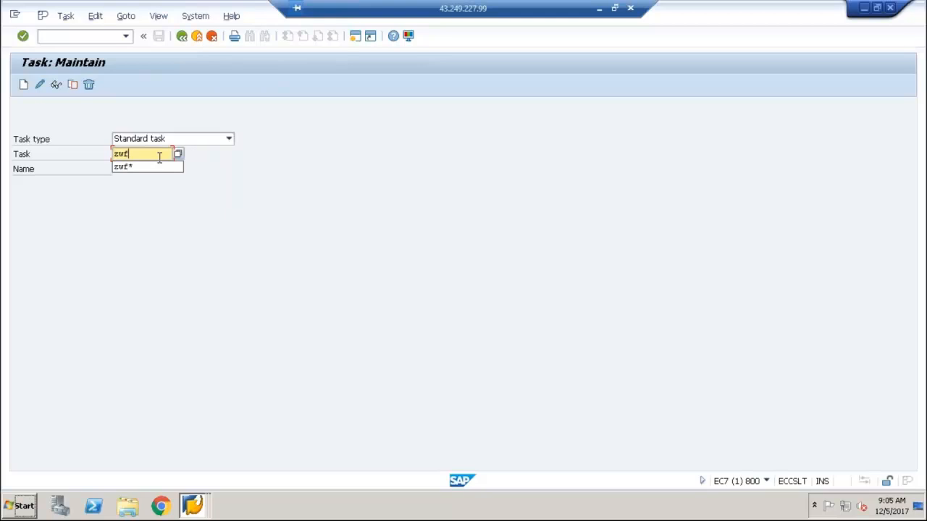
pyautogui.write('*')
pyautogui.press('F4')
pyautogui.press('Return')
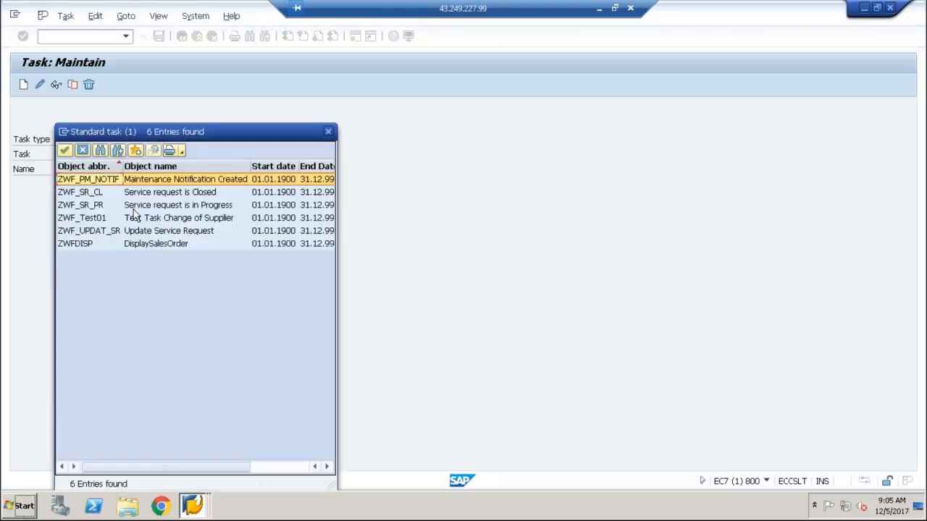
# Choose the standard task ZWFDISP from the search results and open it in display mode
pyautogui.click(98, 244)
pyautogui.doubleClick(100, 246)
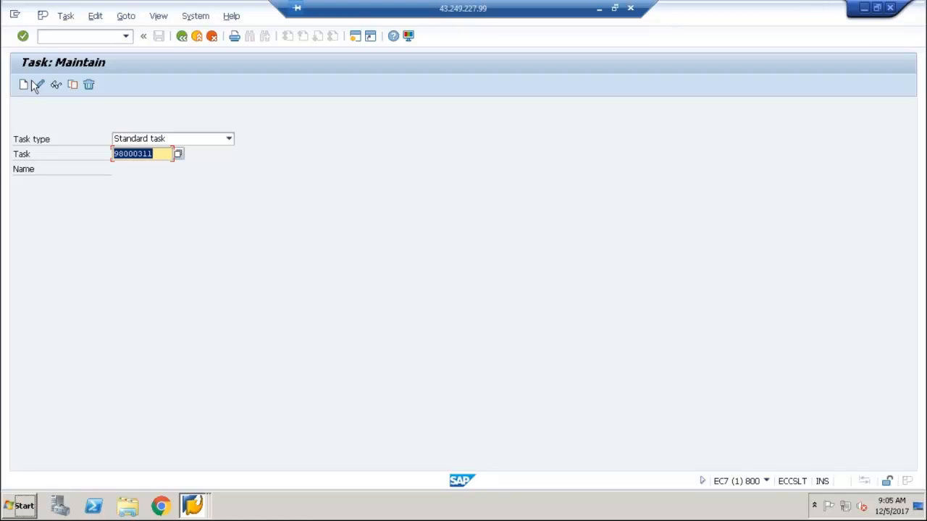
pyautogui.click(56, 85)
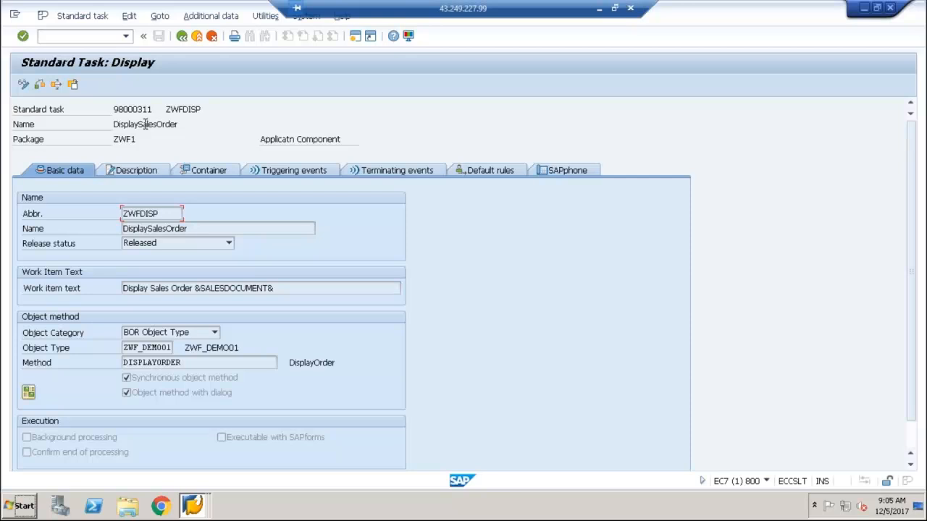
# Examine the container of task ZWFDISP and its SALESDOCUMENT binding to the method, then return to task maintenance
pyautogui.click(213, 172)
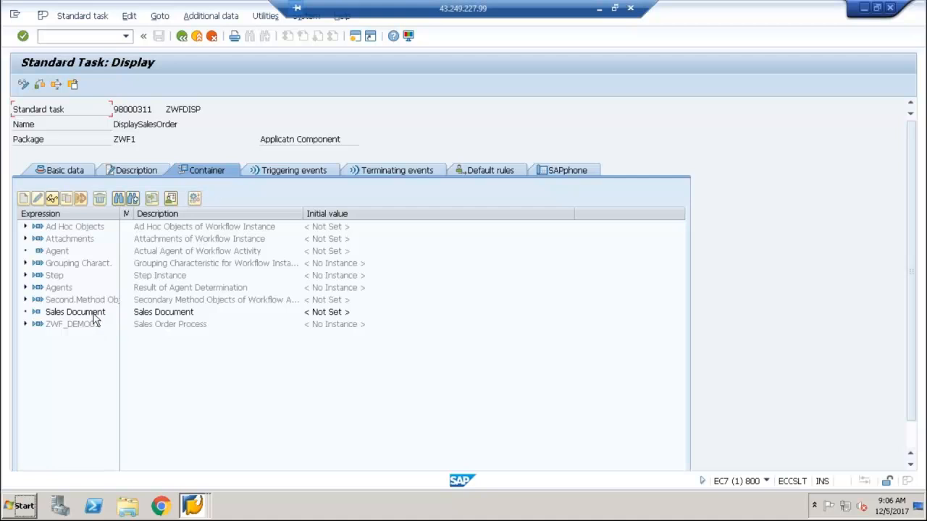
pyautogui.click(75, 171)
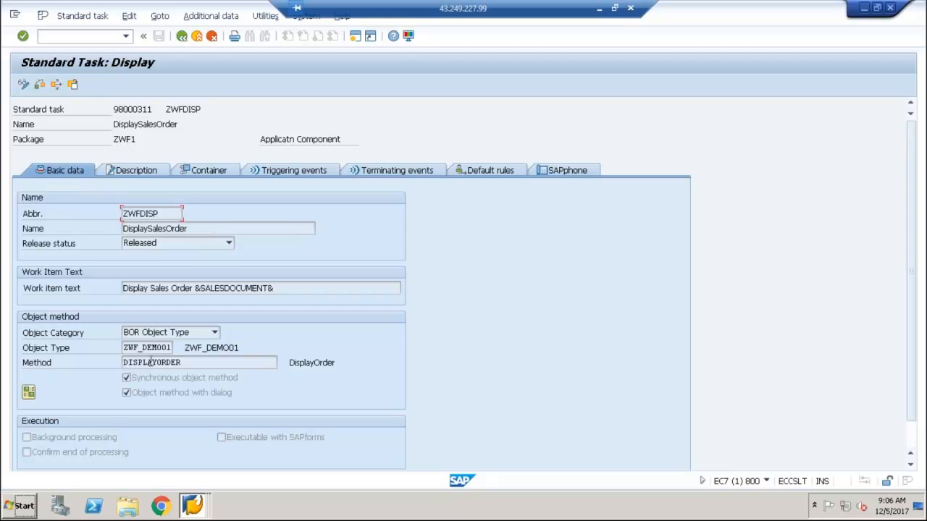
pyautogui.click(29, 393)
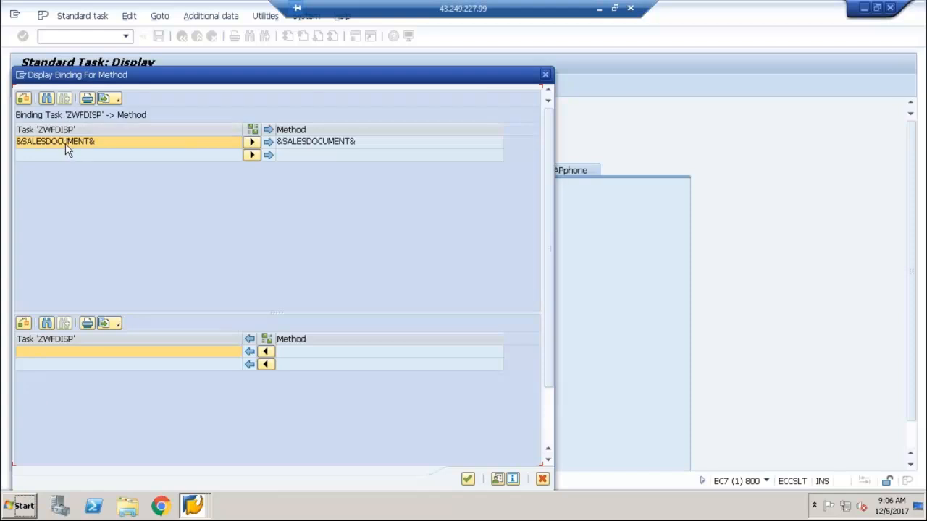
pyautogui.click(302, 145)
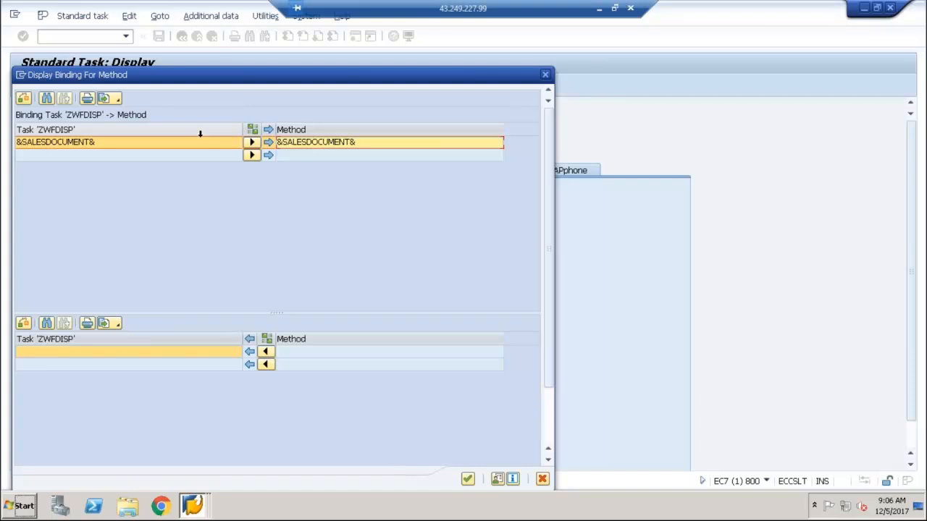
pyautogui.click(545, 76)
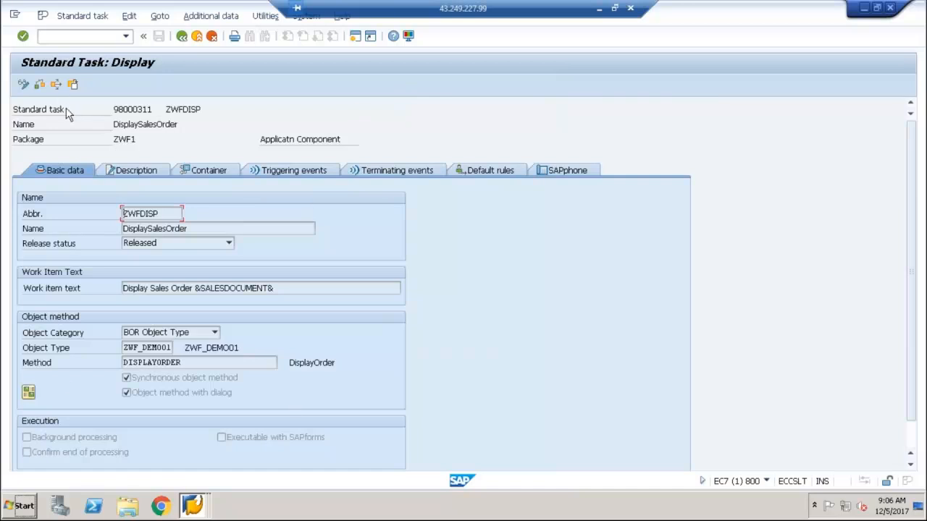
pyautogui.click(181, 37)
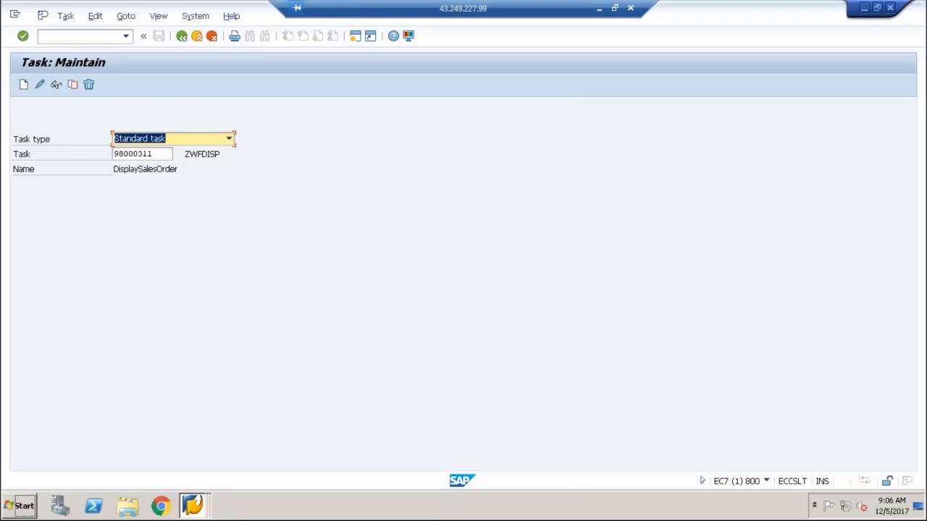
# Set the task type to Workflow template, enter zwf_order as the task, and open the template in display mode
pyautogui.click(187, 142)
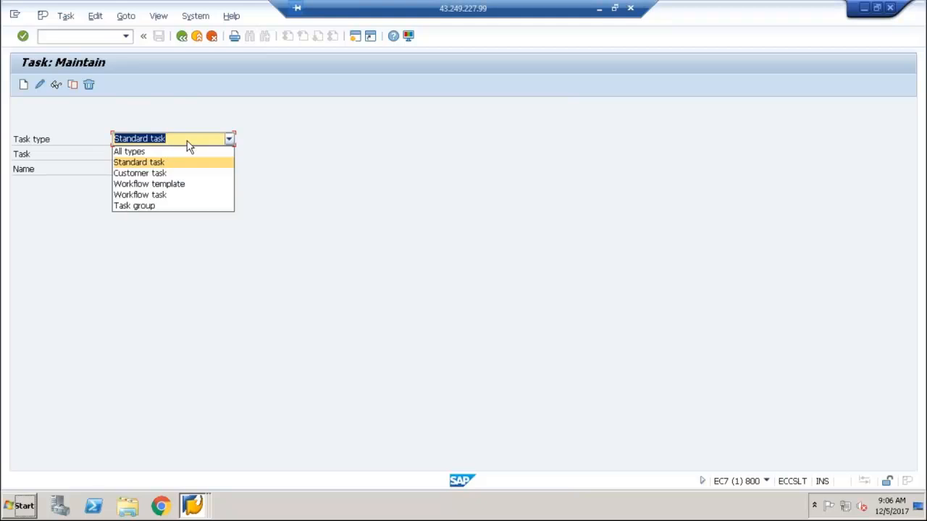
pyautogui.click(182, 186)
pyautogui.press('Tab')
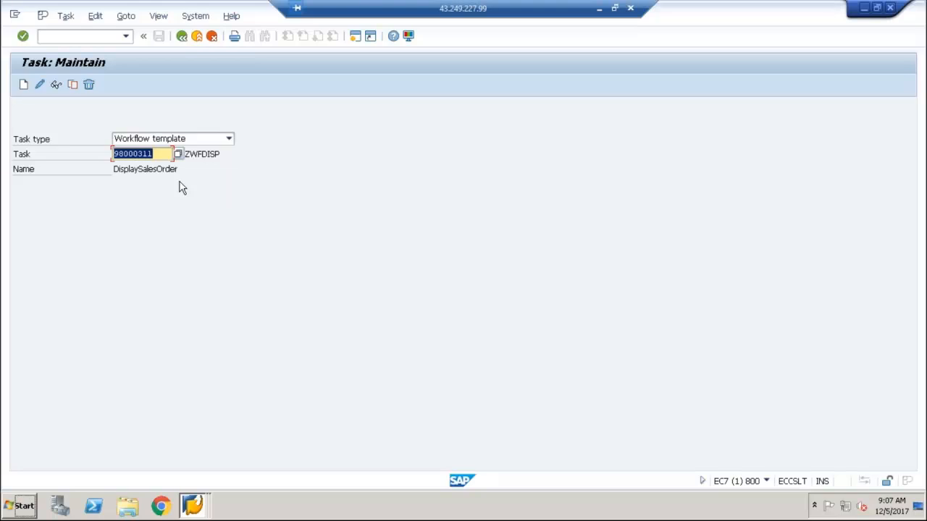
pyautogui.write('zwf_')
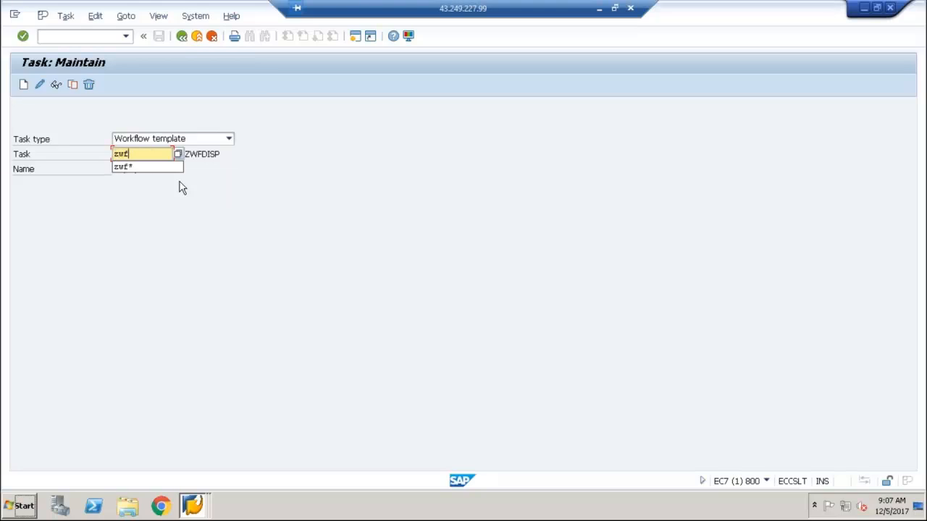
pyautogui.write('order')
pyautogui.press('Return')
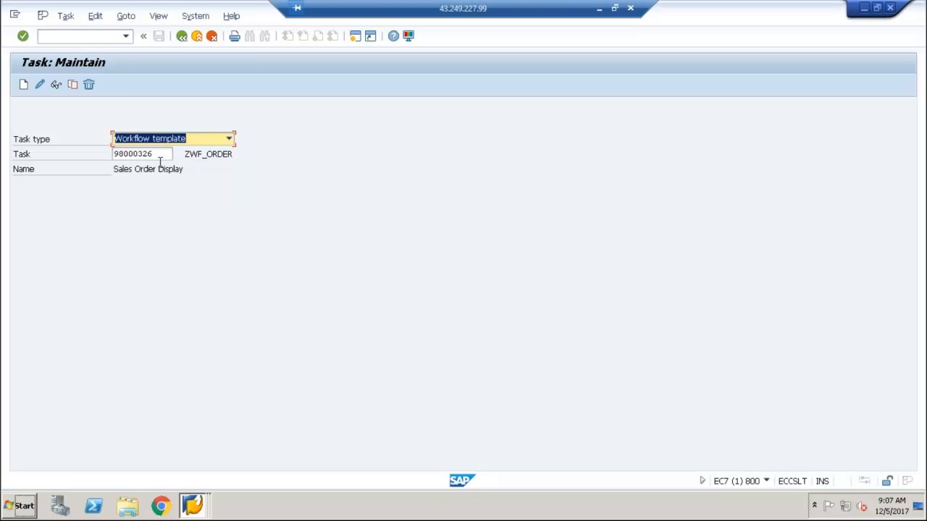
pyautogui.click(56, 85)
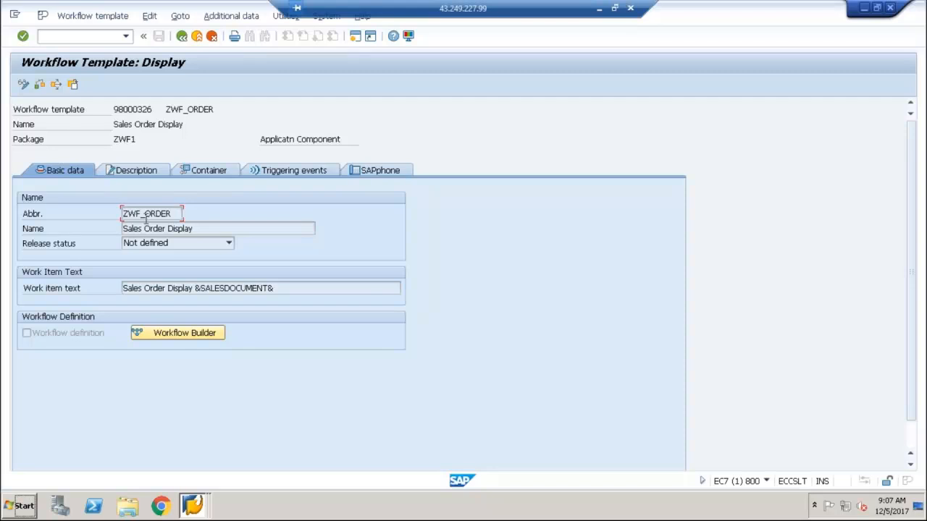
# Examine the triggering events of workflow template ZWF_ORDER, including the object category, the CREATED event and its binding flag
pyautogui.click(307, 173)
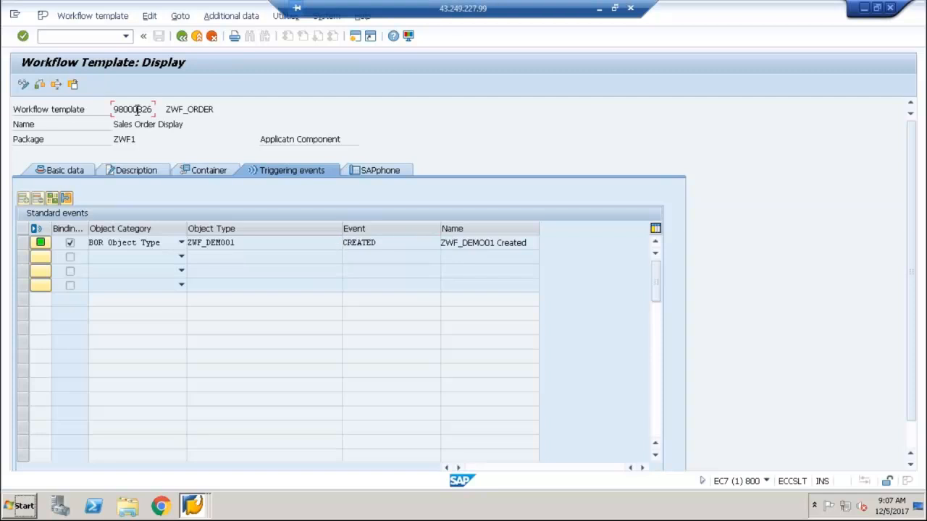
pyautogui.click(127, 244)
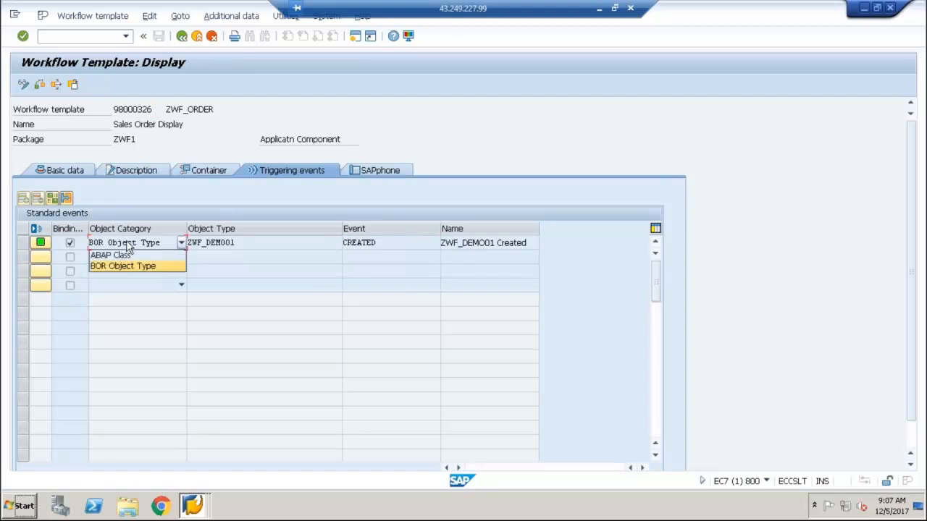
pyautogui.click(141, 108)
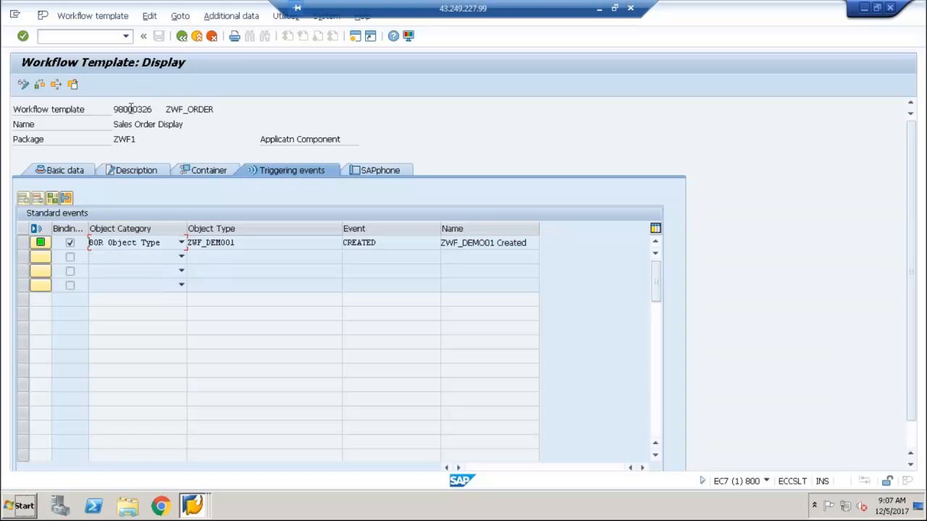
pyautogui.click(378, 242)
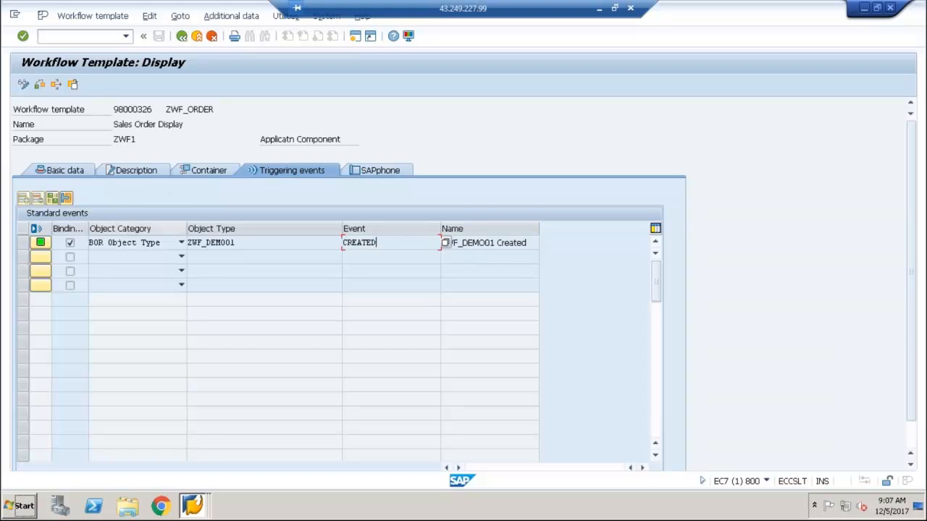
pyautogui.click(69, 245)
# Inspect the CREATED event's binding to the workflow, covering the _EVT_CREATOR and _EVT_OBJKEY rows, then close the binding display
pyautogui.click(23, 243)
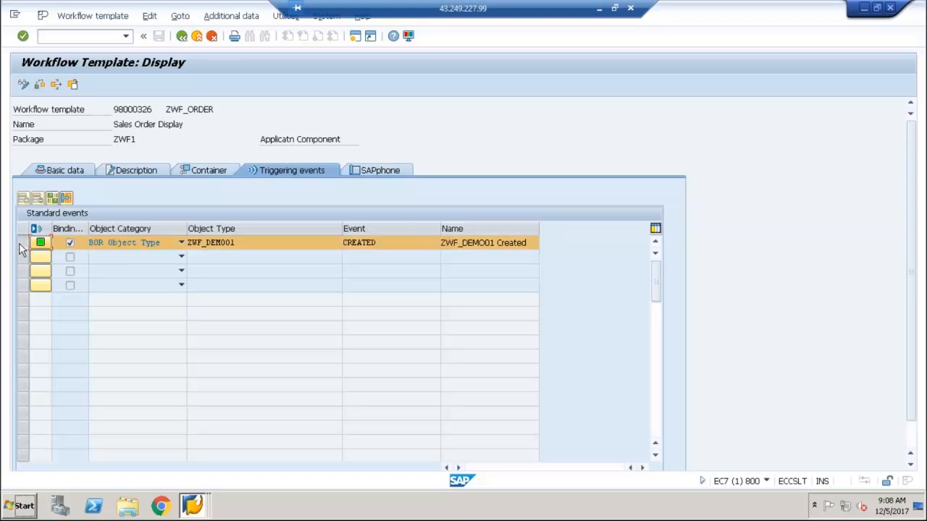
pyautogui.click(49, 196)
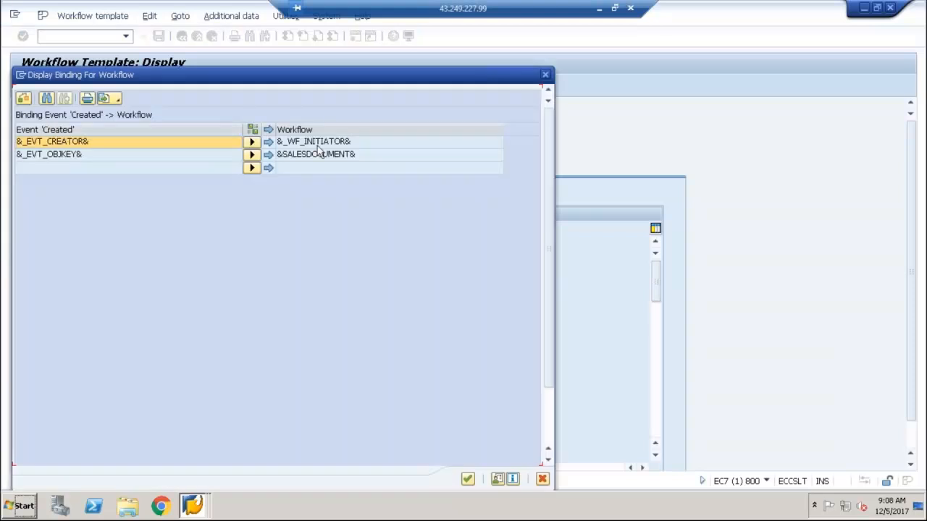
pyautogui.click(93, 156)
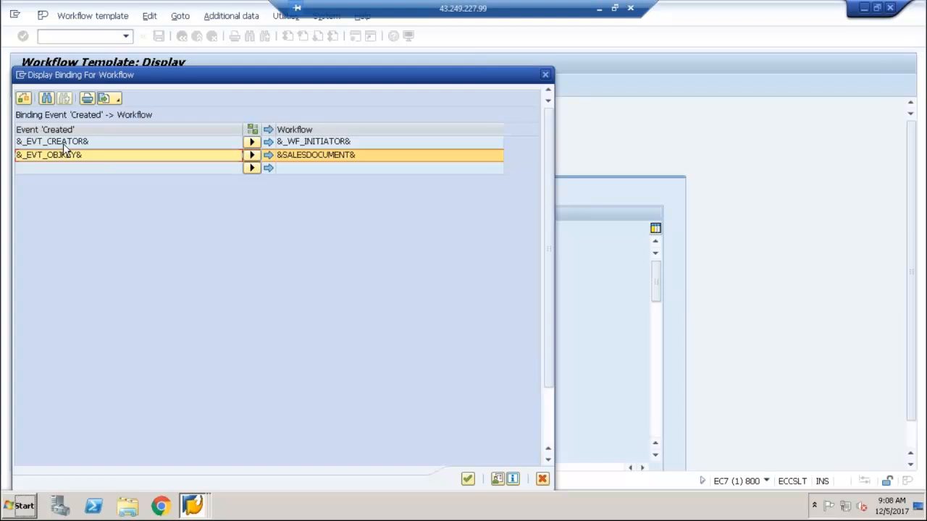
pyautogui.click(64, 145)
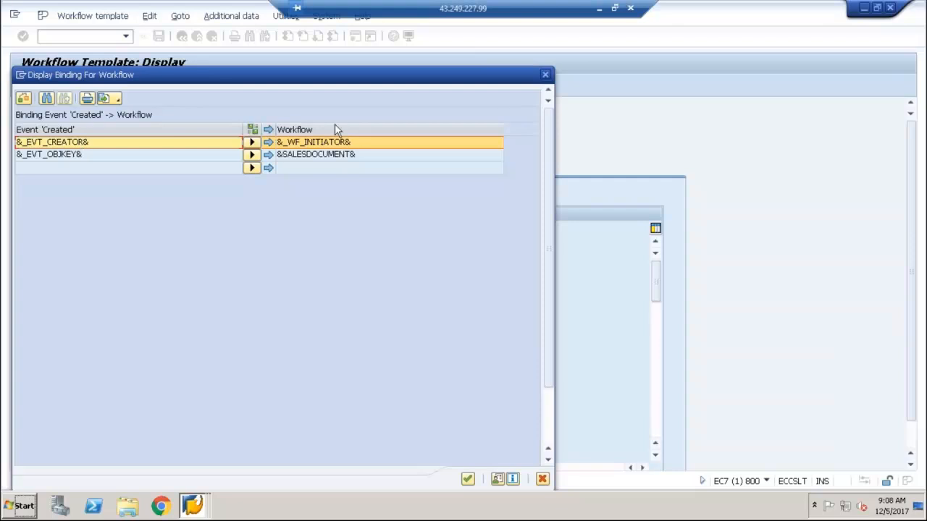
pyautogui.click(341, 144)
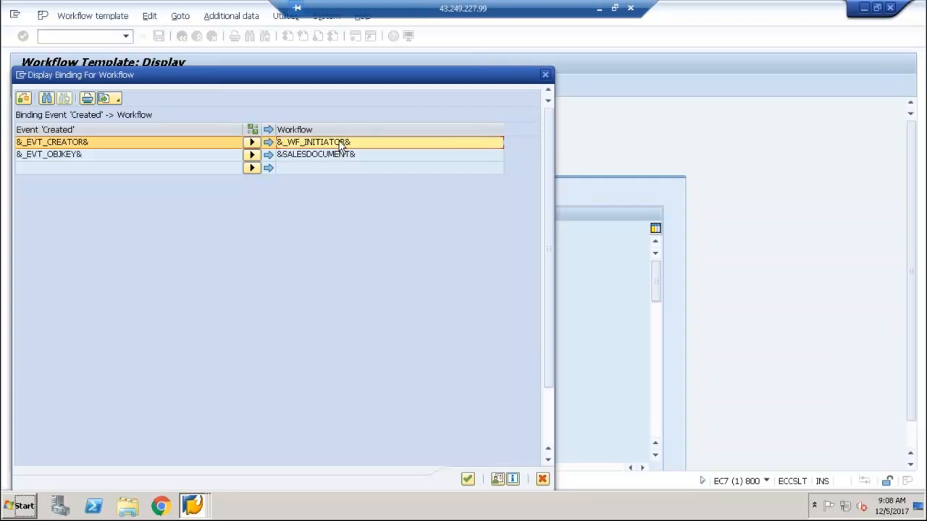
pyautogui.click(105, 156)
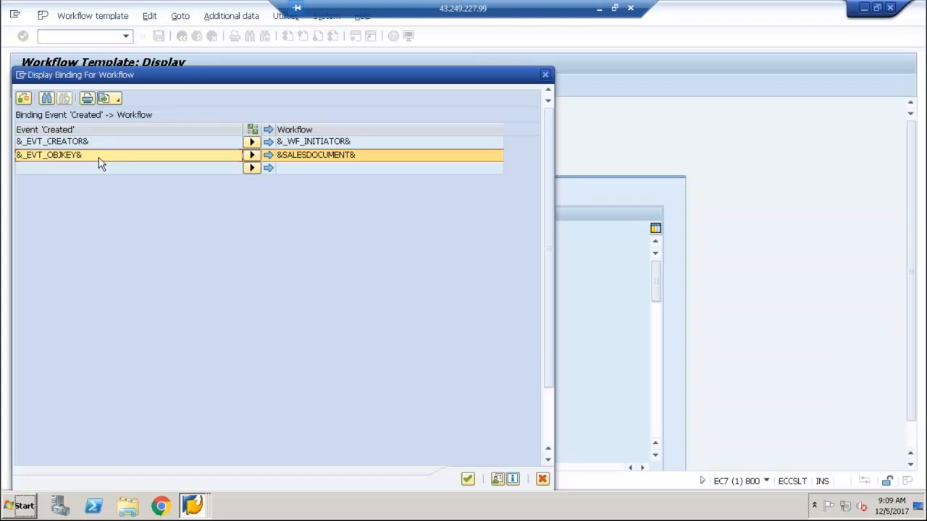
pyautogui.click(315, 161)
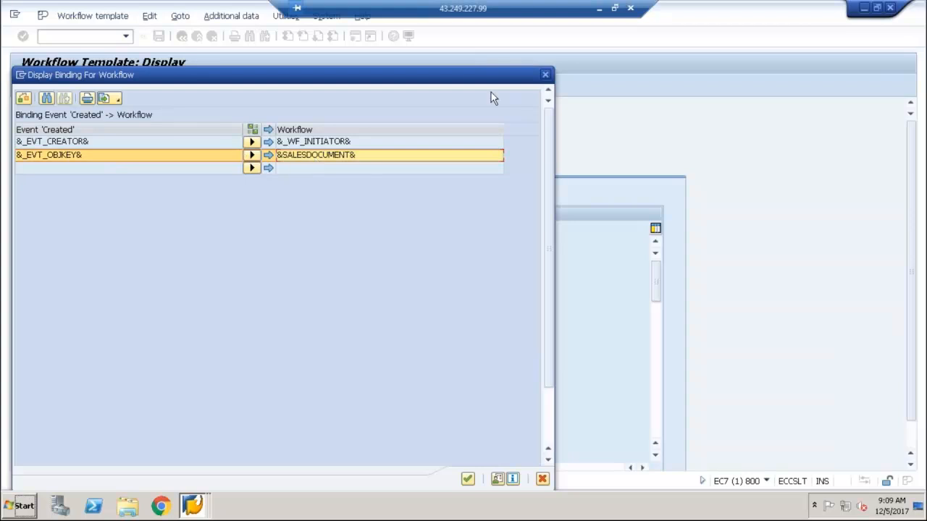
pyautogui.click(545, 75)
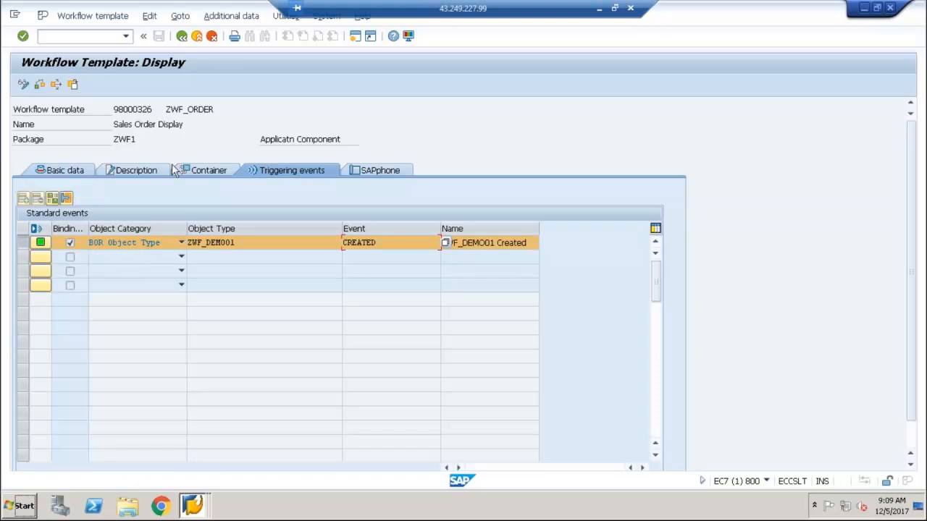
# Examine the workflow template's container, including the SalesDocument element, and return to its basic data
pyautogui.click(203, 174)
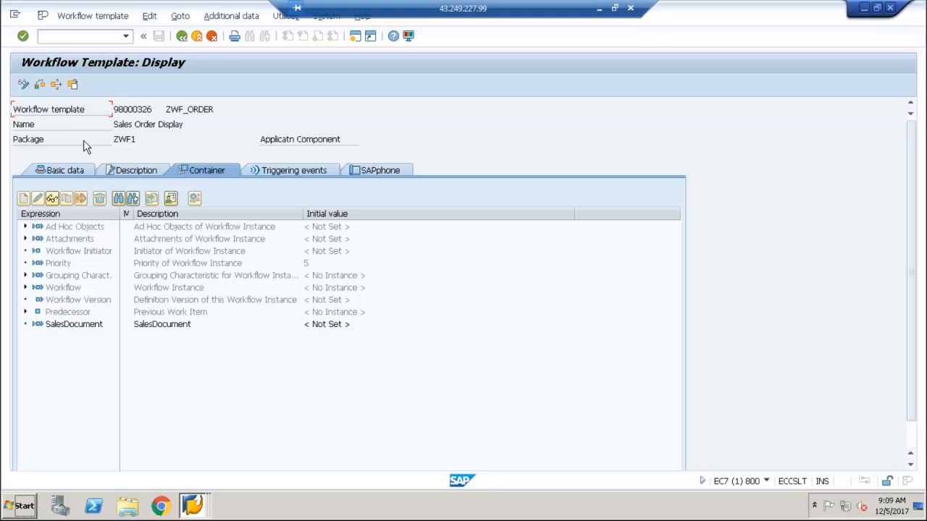
pyautogui.click(81, 325)
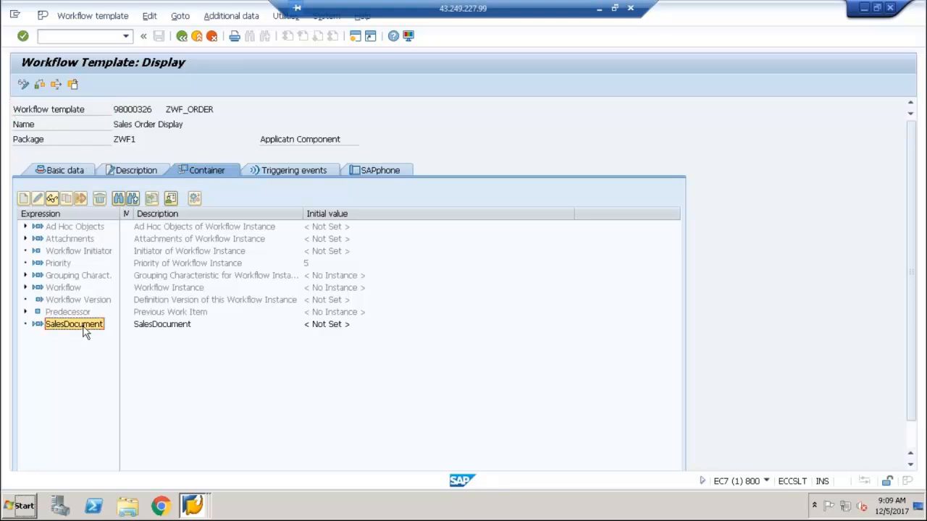
pyautogui.click(65, 171)
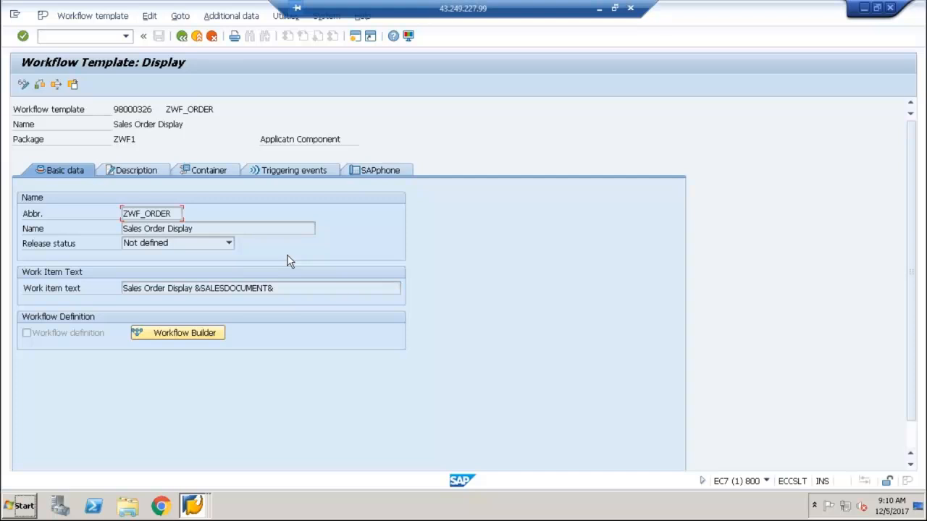
# Leave the display of ZWF_ORDER, reopen the template in change mode, and open its workflow definition in the Workflow Builder
pyautogui.click(181, 36)
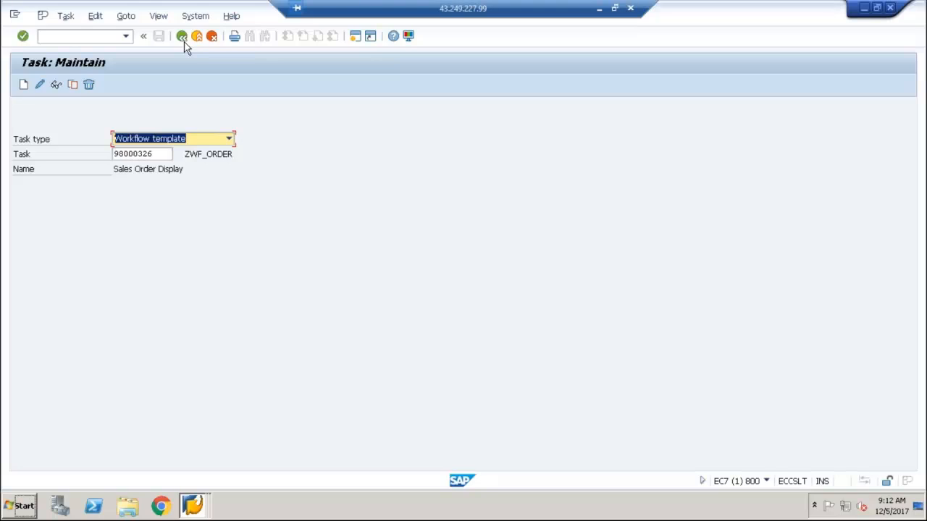
pyautogui.click(42, 84)
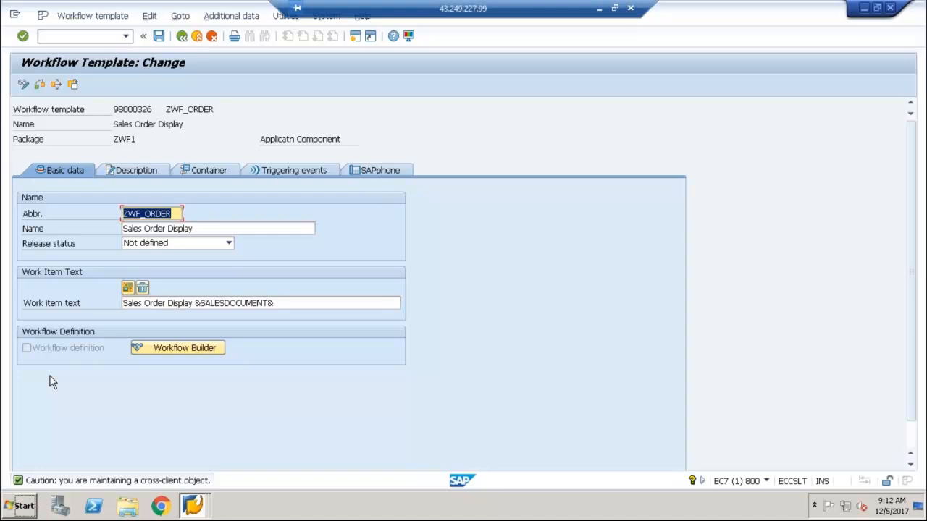
pyautogui.click(166, 349)
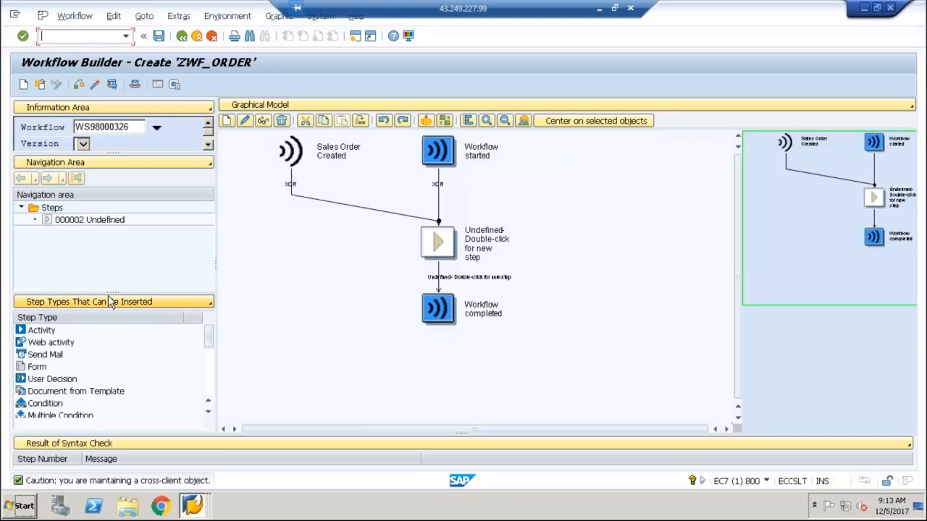
# Enlarge the list of insertable step types and look through it from Activity to Local Workflow
pyautogui.moveTo(110, 293); pyautogui.dragTo(112, 252)
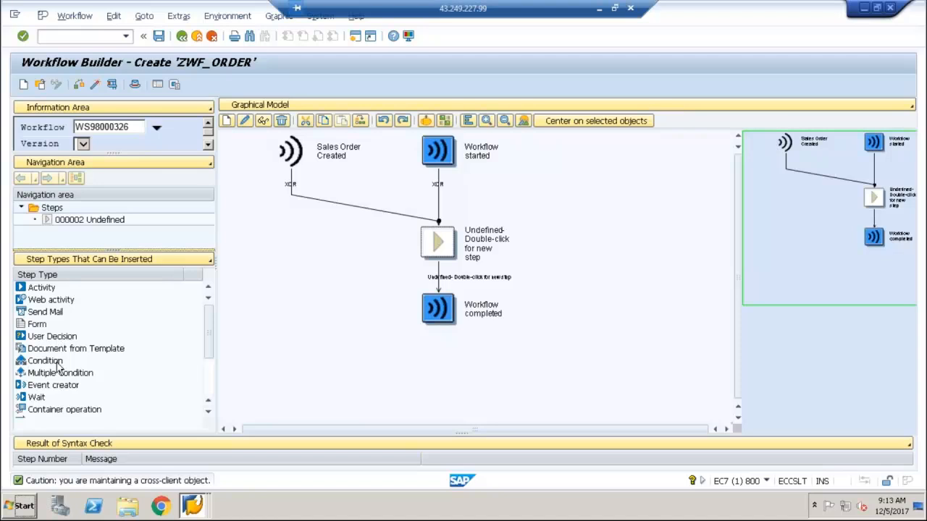
pyautogui.click(212, 389)
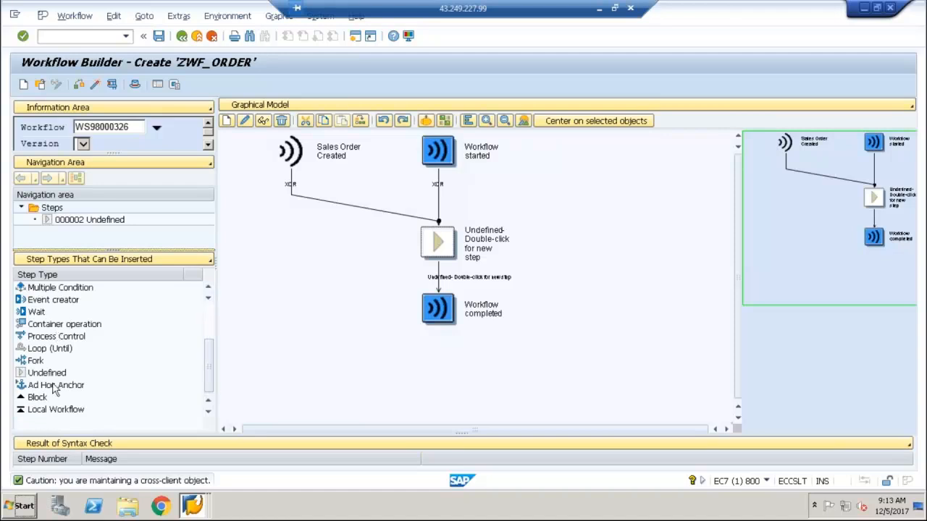
pyautogui.click(210, 313)
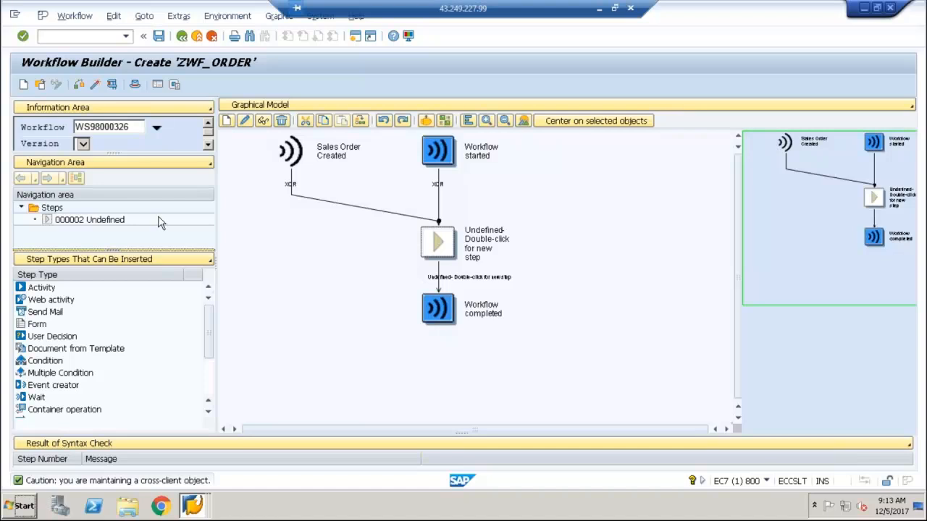
# Create an Activity step in place of the undefined step in the workflow model
pyautogui.click(51, 291)
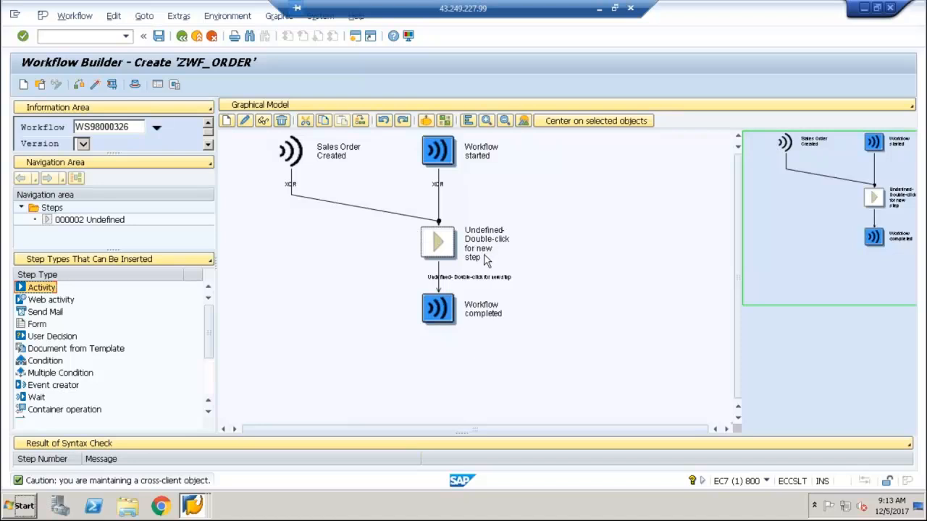
pyautogui.rightClick(439, 251)
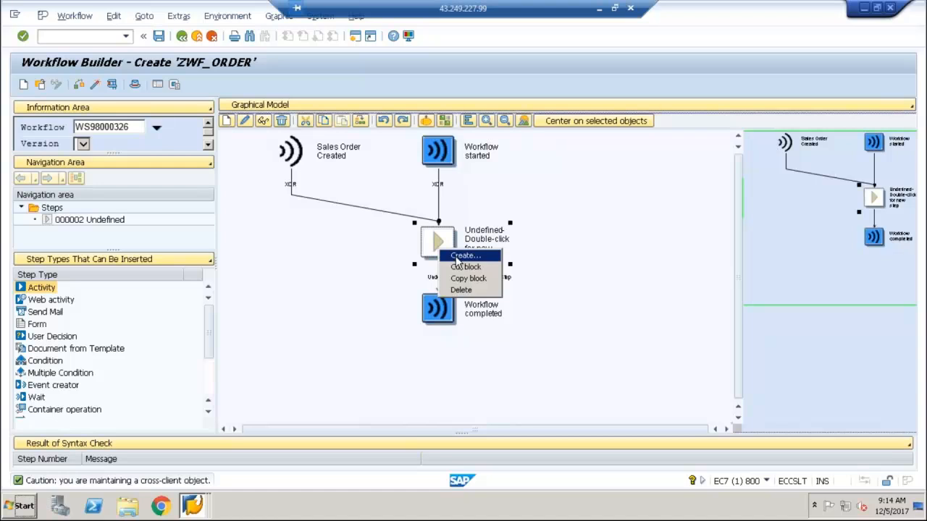
pyautogui.click(456, 257)
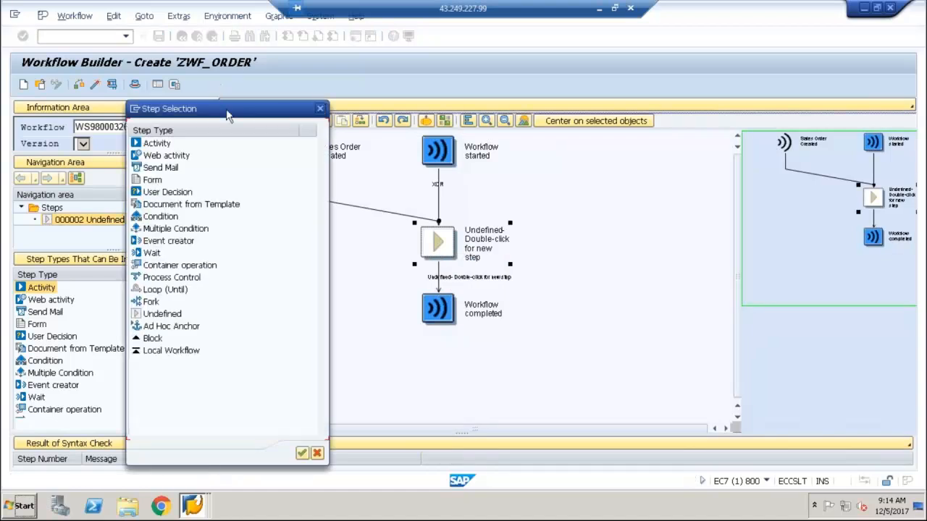
pyautogui.moveTo(230, 109); pyautogui.dragTo(496, 105)
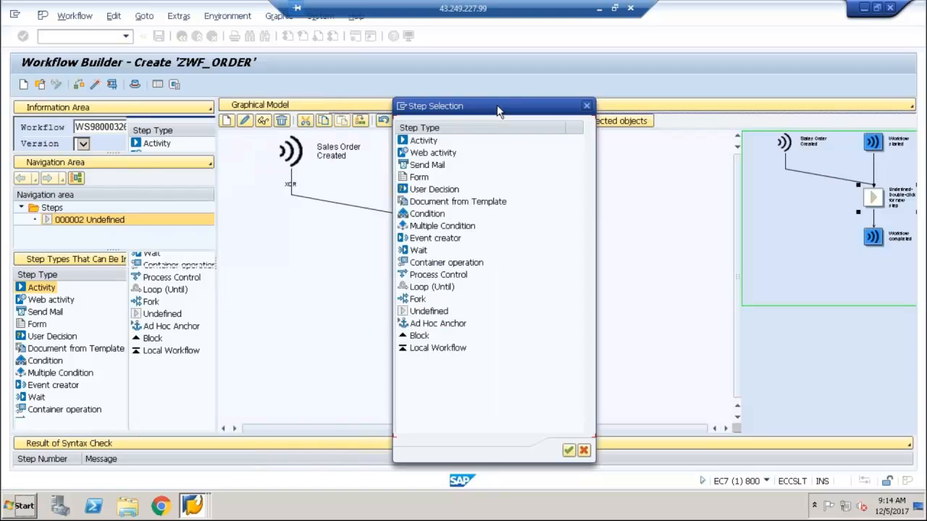
pyautogui.click(426, 141)
pyautogui.doubleClick(427, 143)
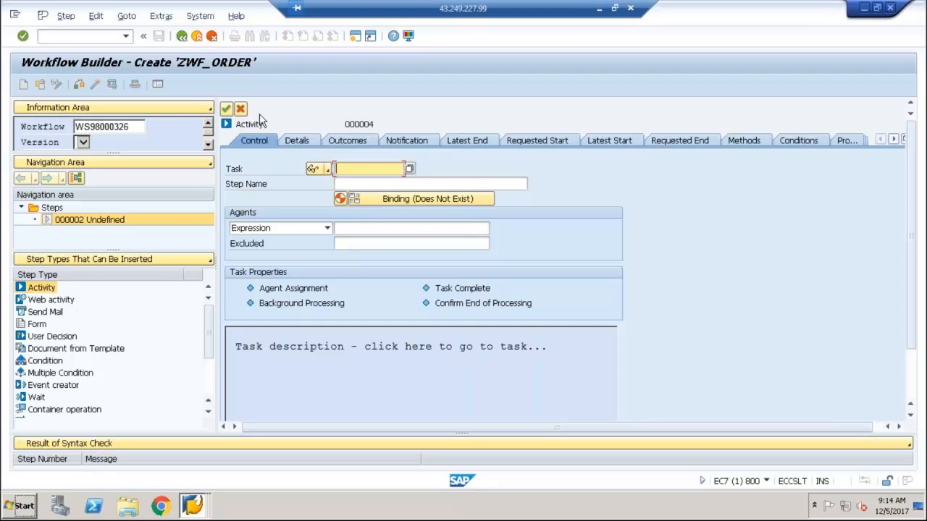
# Search for the activity's task by BOR object type ZWF_DEMO01 and method DISPLAYORDER
pyautogui.click(244, 168)
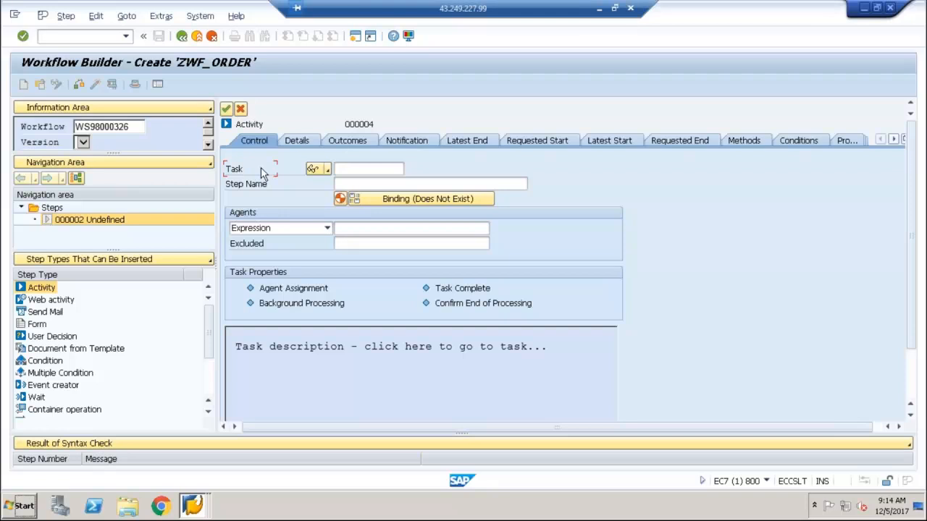
pyautogui.click(369, 171)
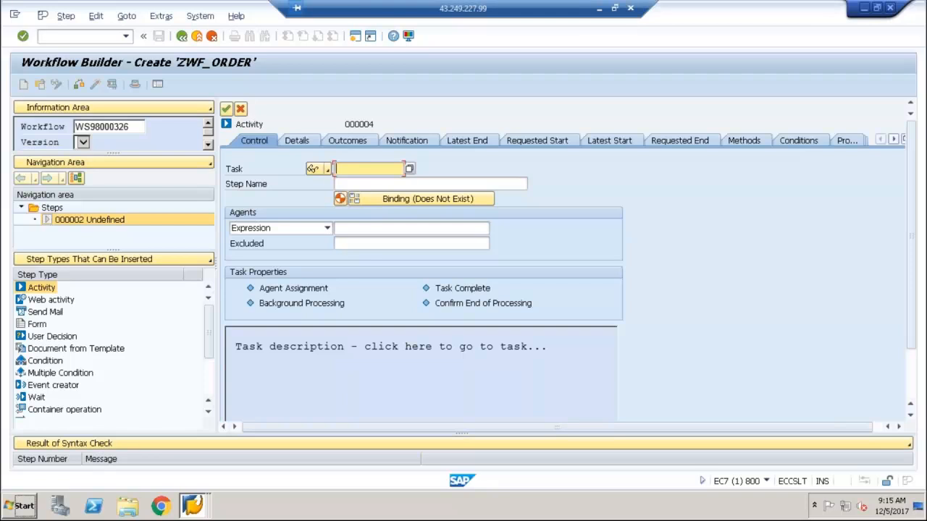
pyautogui.click(409, 170)
pyautogui.click(409, 169)
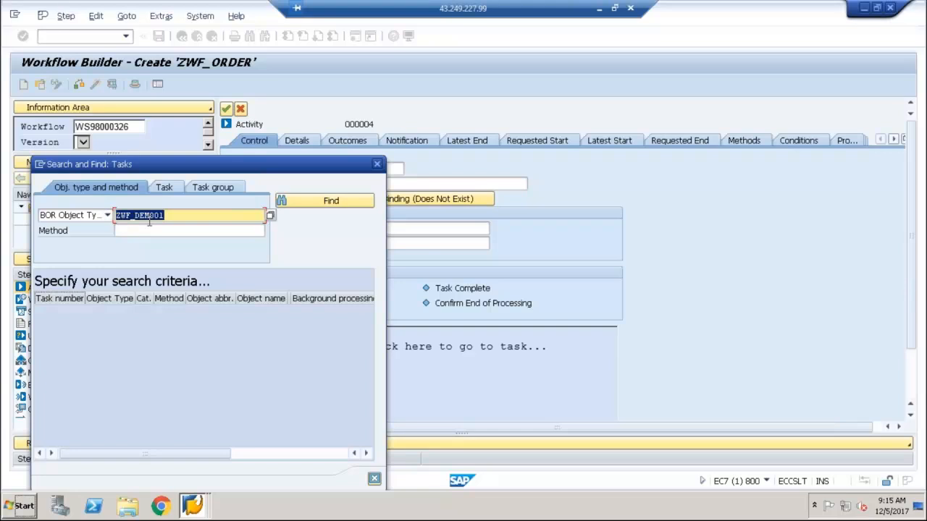
pyautogui.click(150, 231)
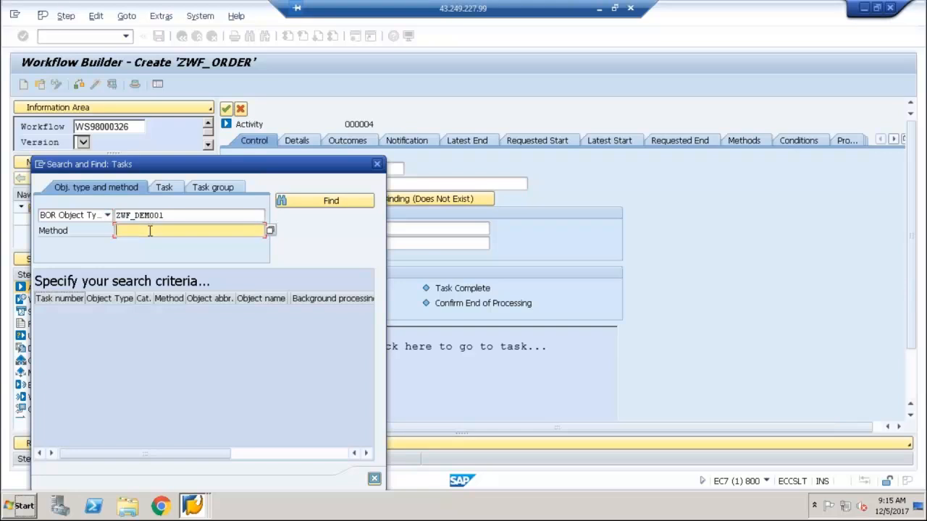
pyautogui.write('D')
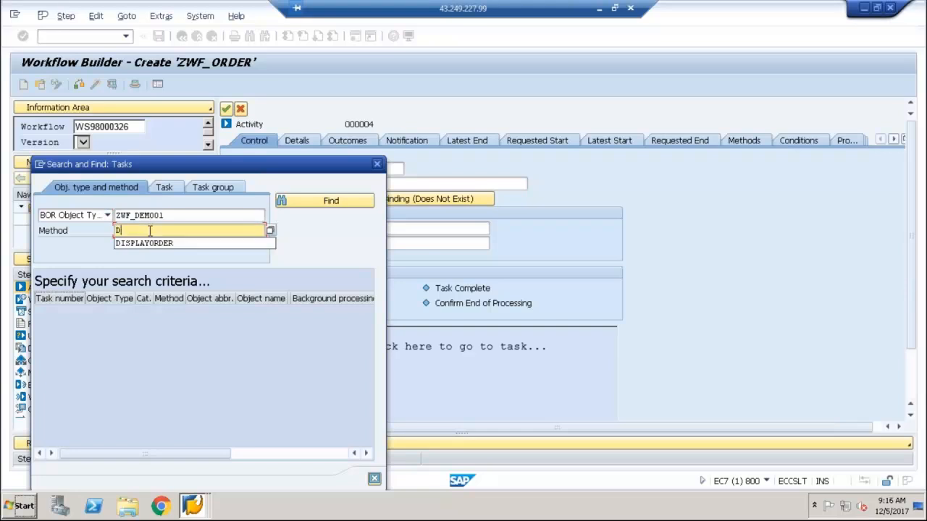
pyautogui.press('Down')
pyautogui.press('Return')
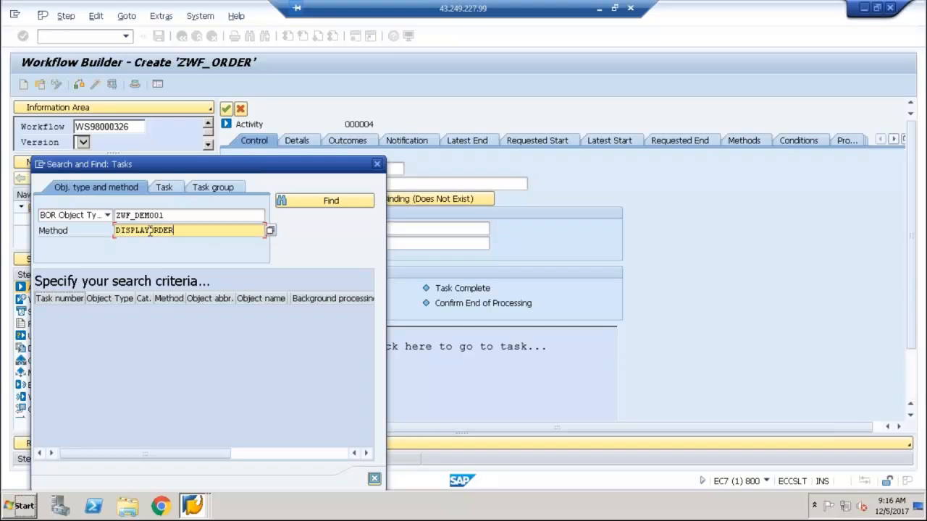
pyautogui.click(303, 202)
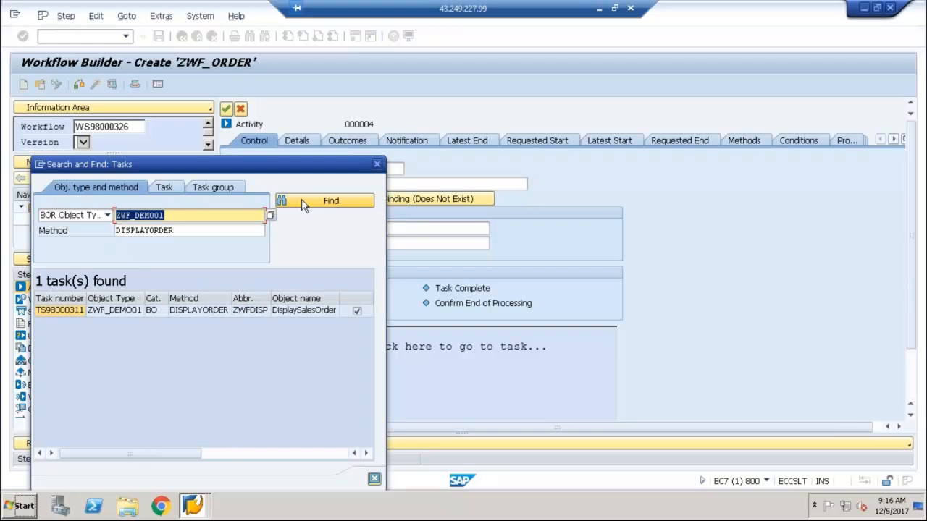
# Assign the found task TS98000311 to the activity and reject the proposed container elements and binding
pyautogui.doubleClick(61, 311)
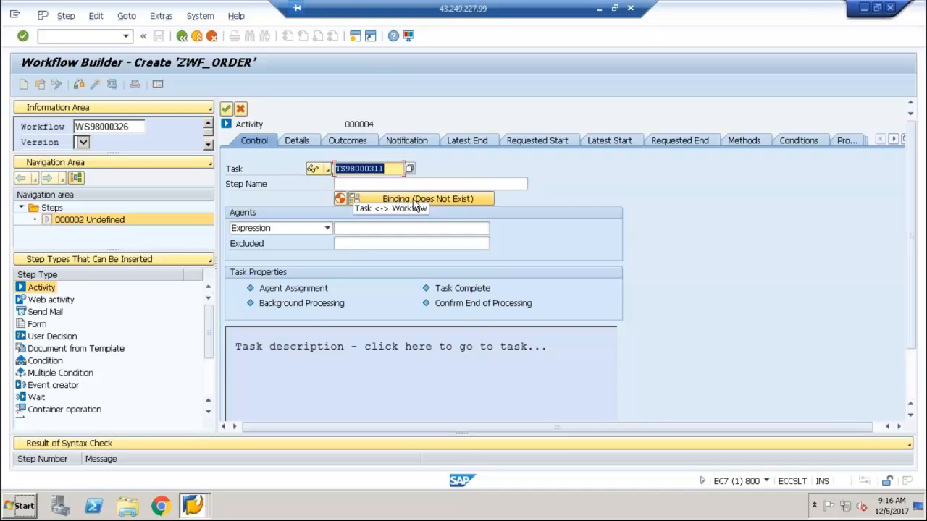
pyautogui.click(491, 165)
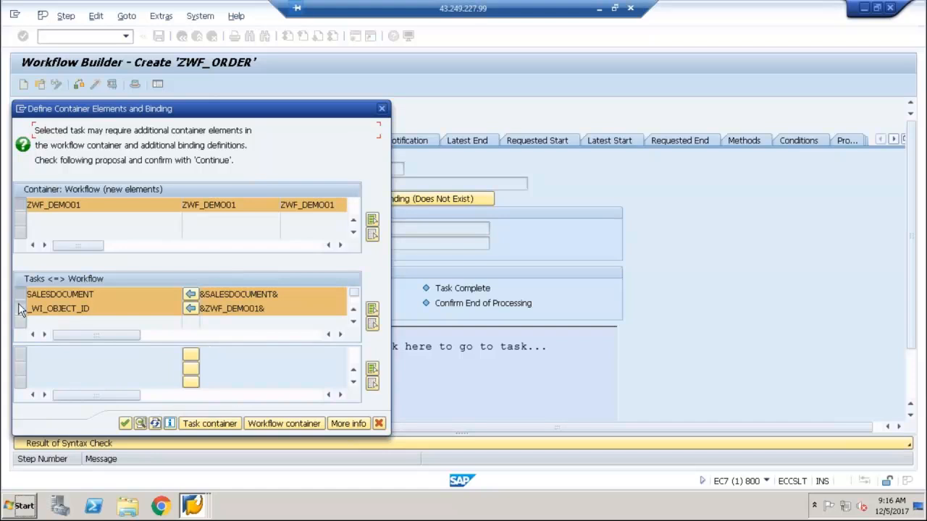
pyautogui.click(377, 427)
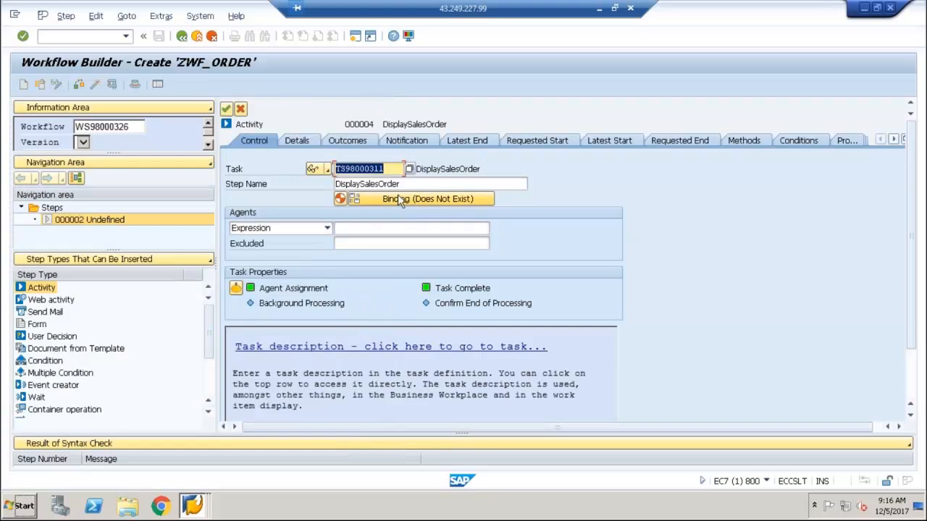
# Open the activity's binding and set the workflow container's SalesDocument element as the source of the workflow-to-step binding
pyautogui.click(407, 199)
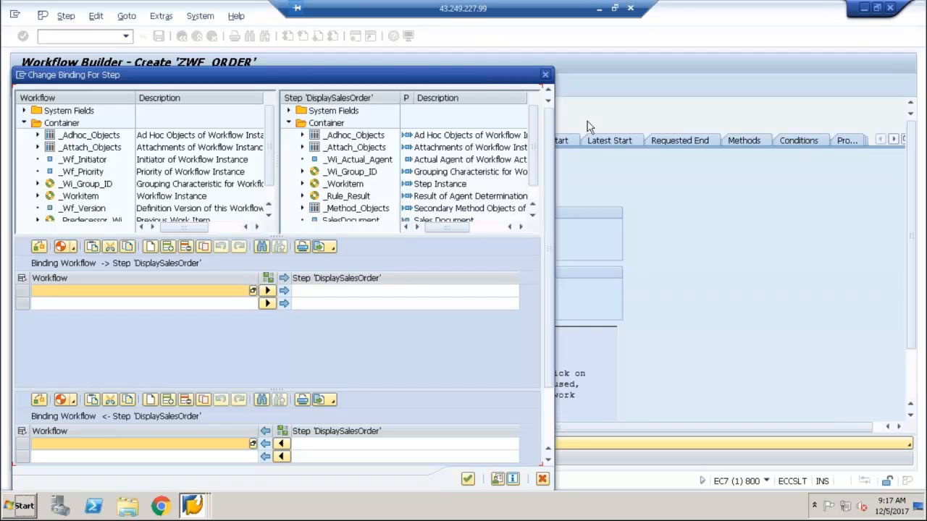
pyautogui.scroll(-1, 535, 191)
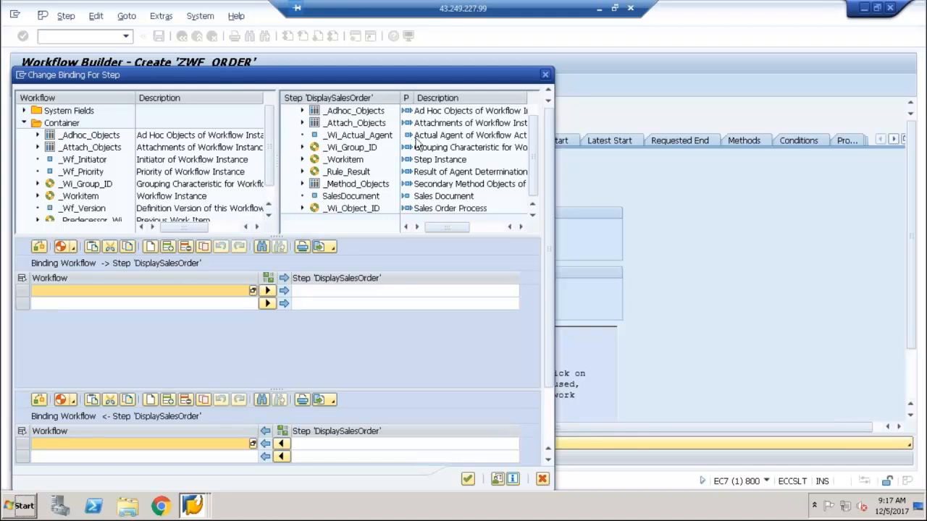
pyautogui.click(537, 112)
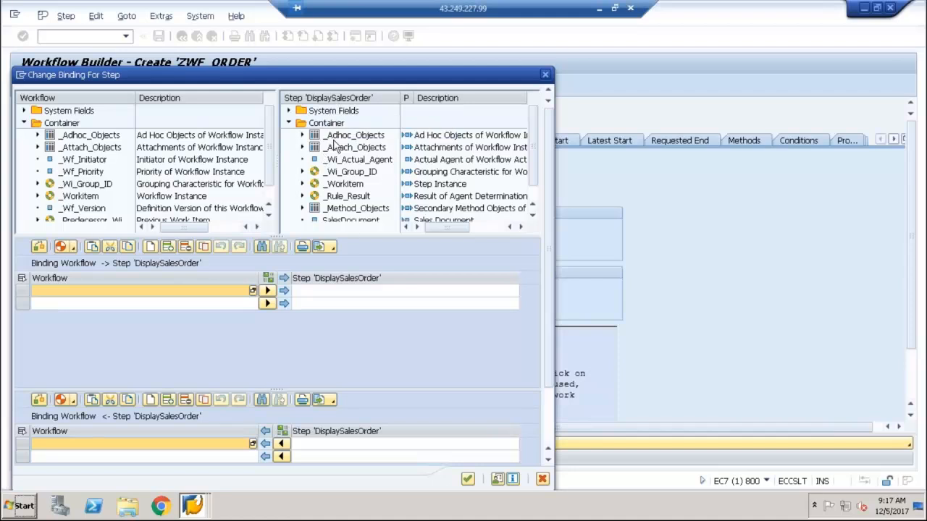
pyautogui.scroll(-1, 269, 199)
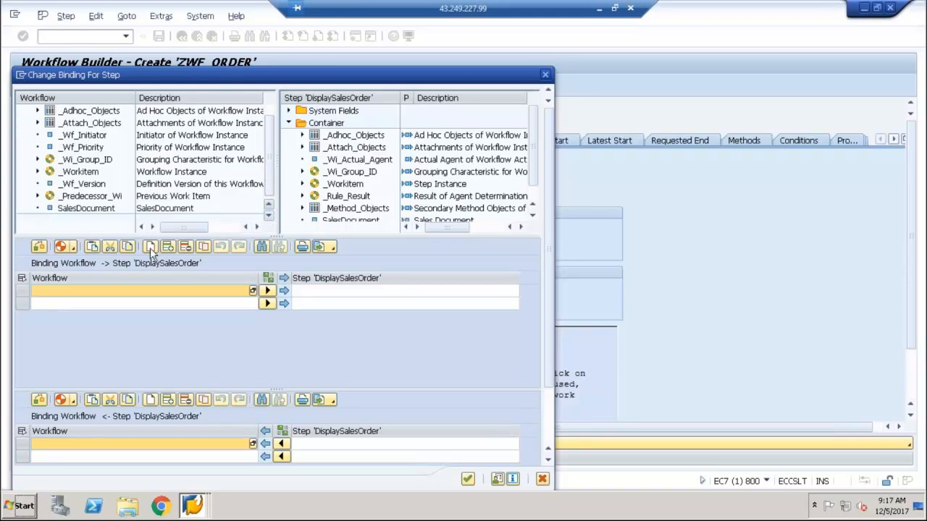
pyautogui.click(84, 212)
pyautogui.moveTo(84, 216); pyautogui.dragTo(99, 291)
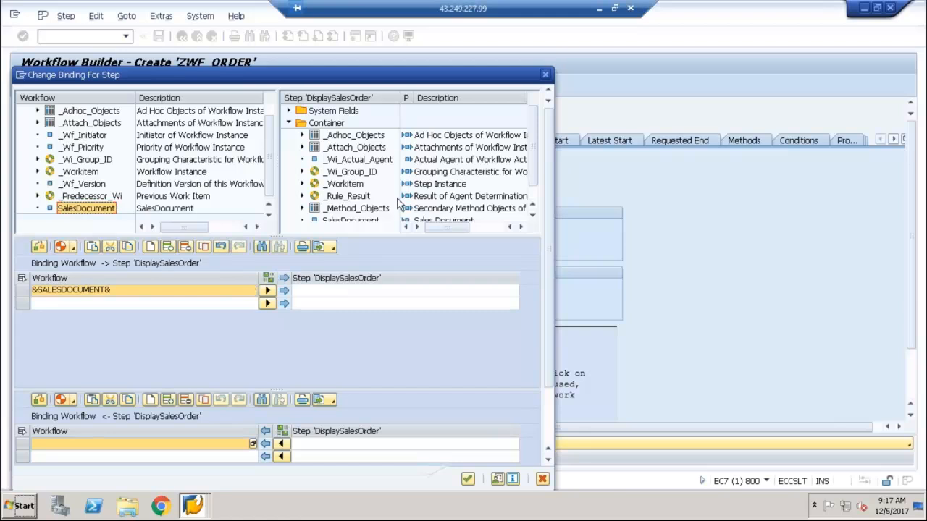
# Map the workflow's SALESDOCUMENT to the step container's SalesDocument element and accept the binding
pyautogui.scroll(-1, 533, 210)
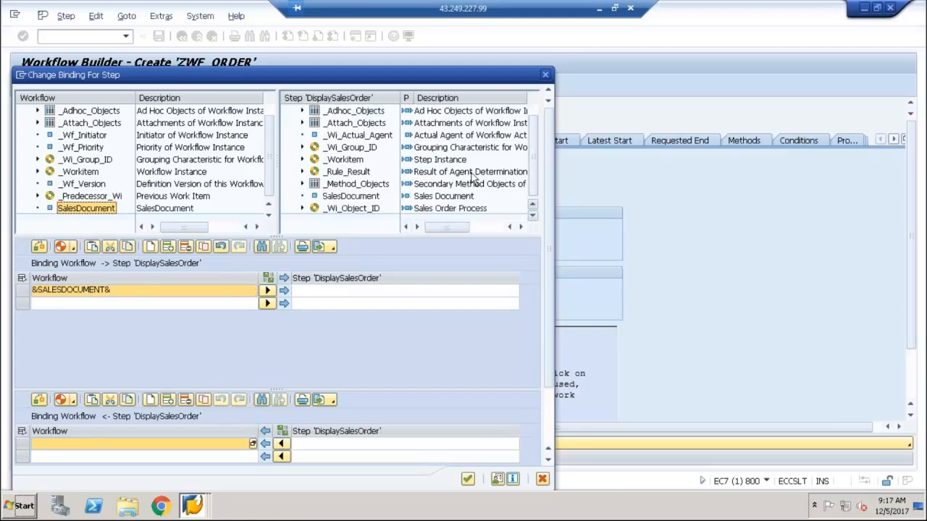
pyautogui.click(347, 196)
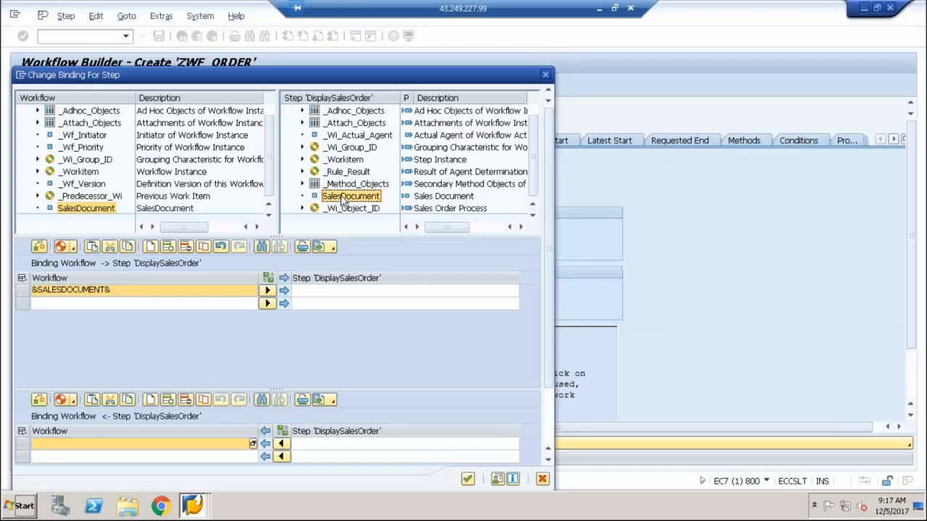
pyautogui.moveTo(345, 202); pyautogui.dragTo(344, 295)
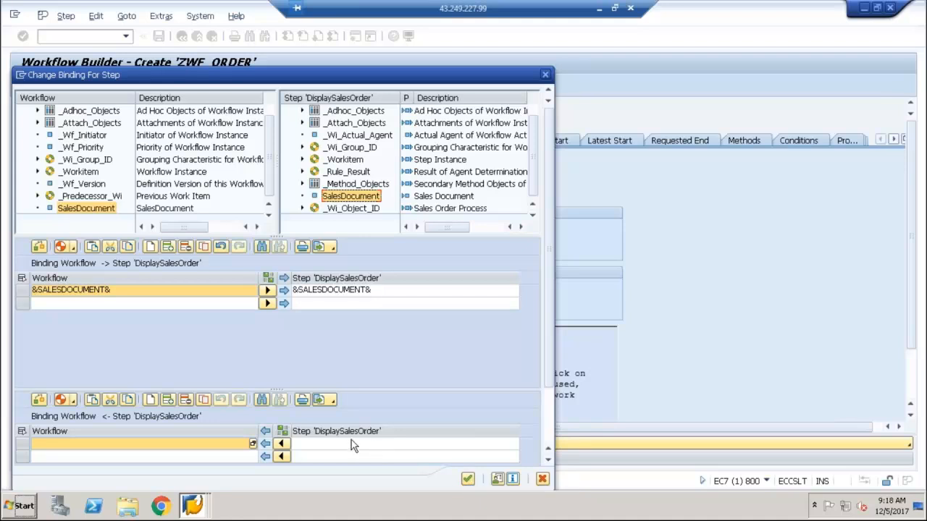
pyautogui.click(468, 481)
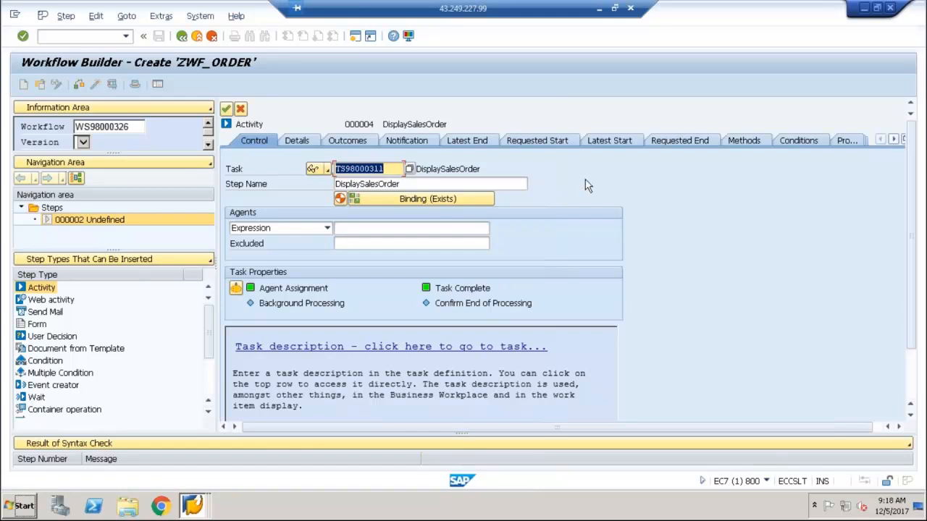
# Assign the DisplaySalesOrder activity's agent by expression, using the container's _Wf_Initiator element
pyautogui.click(525, 184)
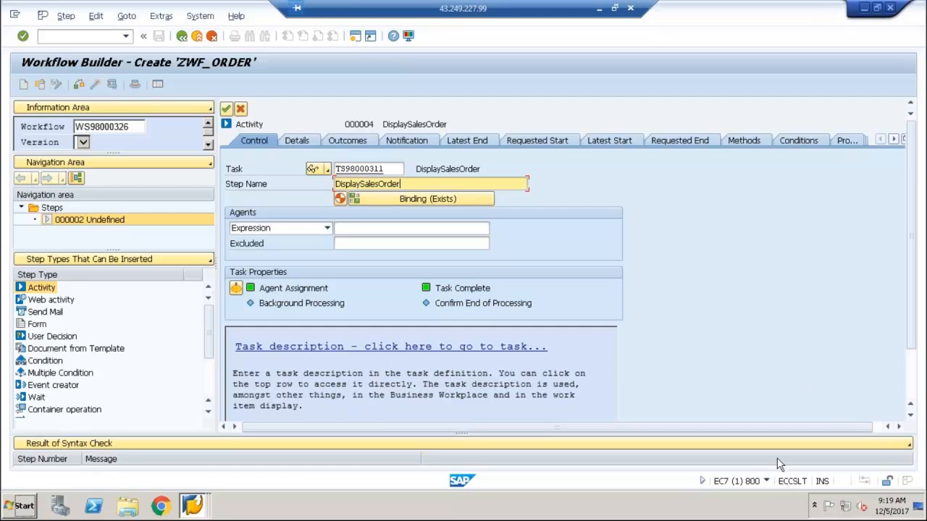
pyautogui.click(306, 230)
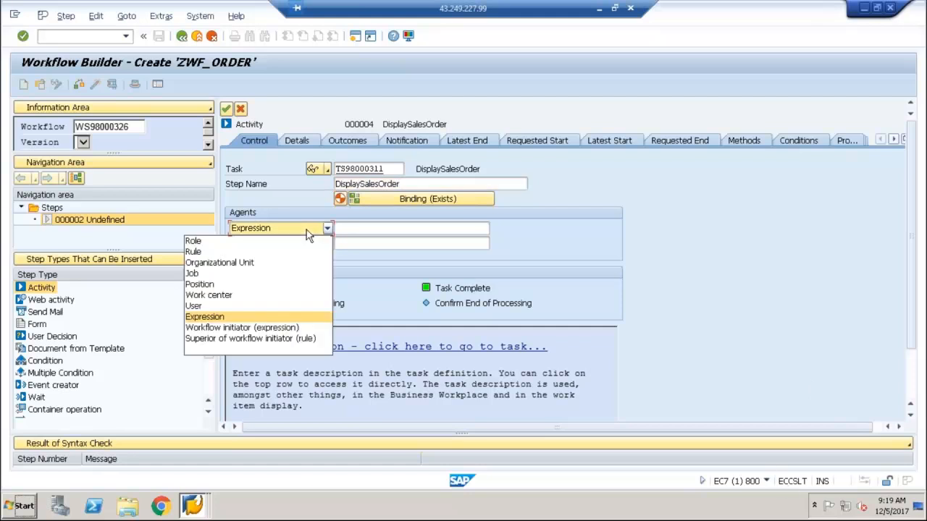
pyautogui.click(307, 230)
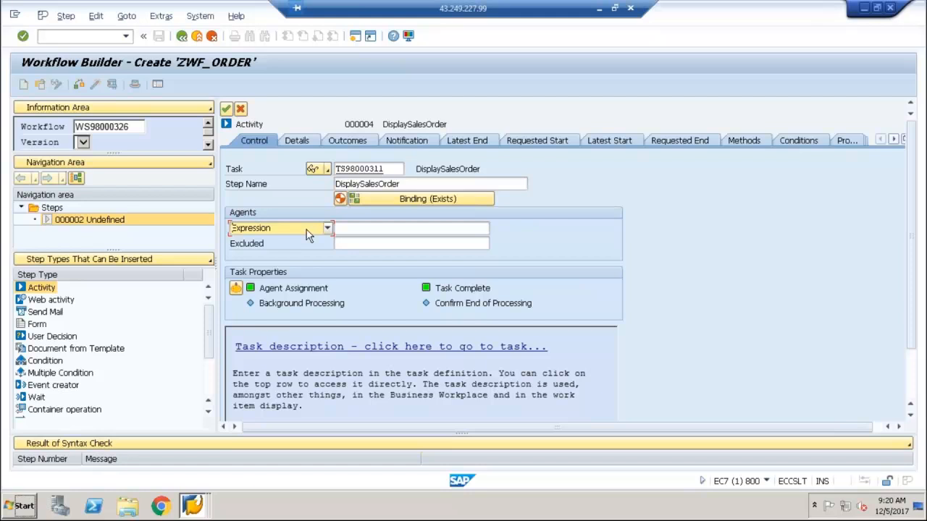
pyautogui.click(305, 228)
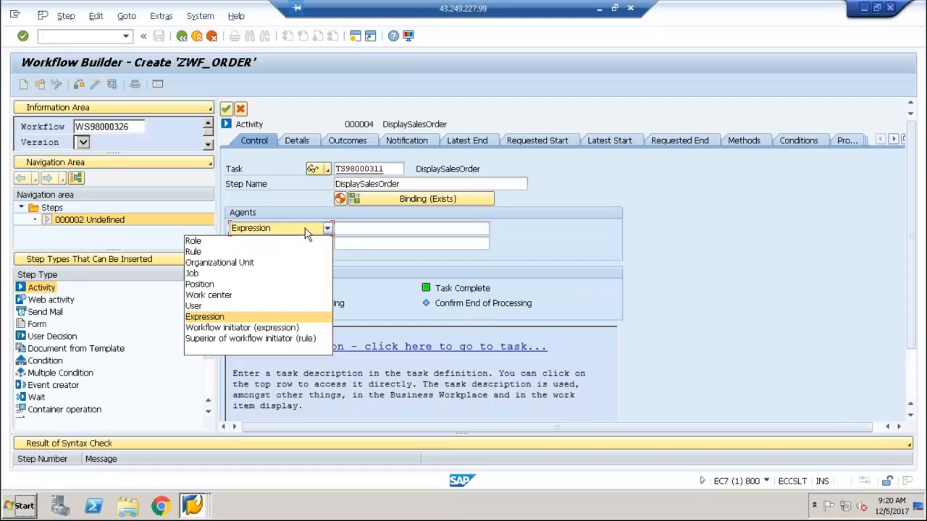
pyautogui.click(235, 319)
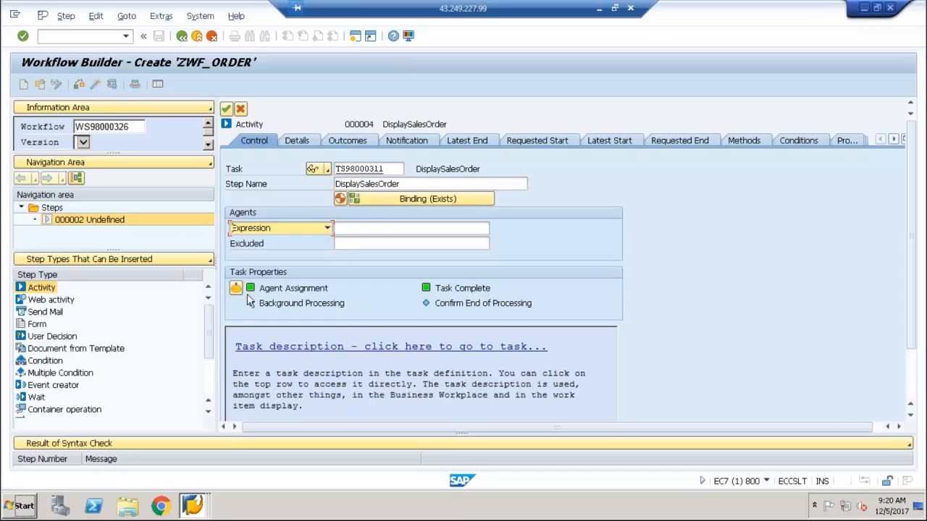
pyautogui.click(394, 229)
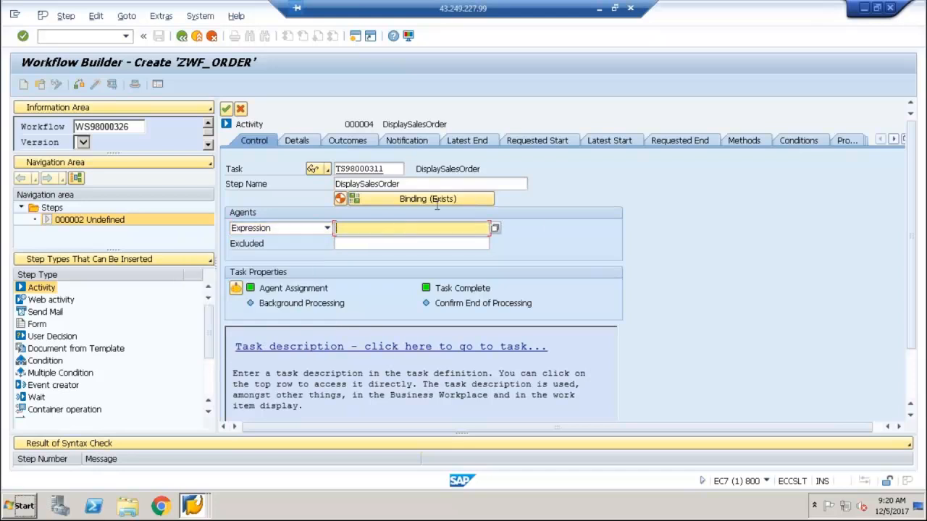
pyautogui.click(496, 229)
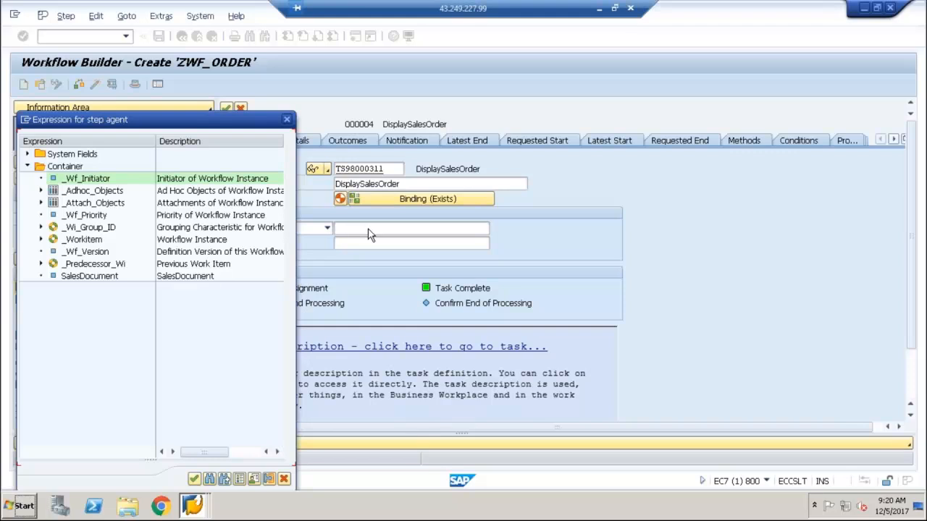
pyautogui.doubleClick(92, 181)
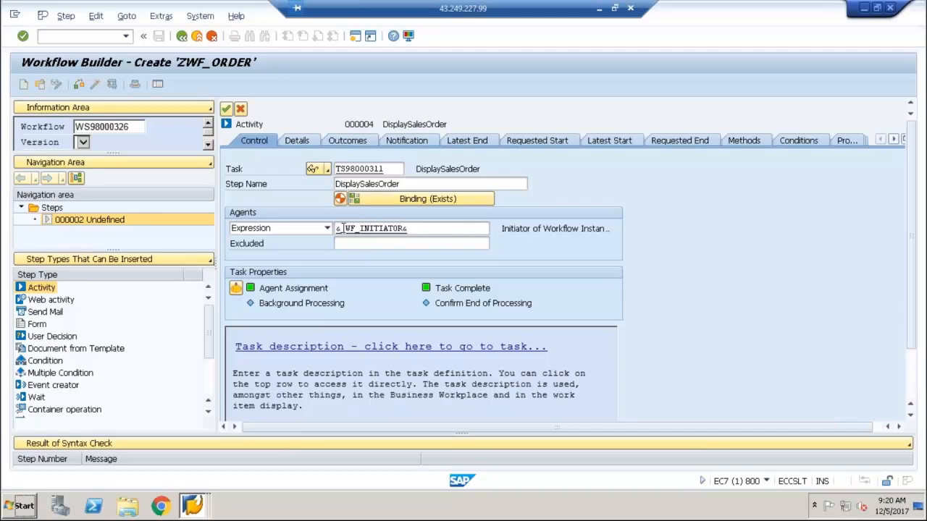
# Look up the logged-on user in the session details and choose Workflow initiator (expression) as the activity's agent type
pyautogui.click(768, 483)
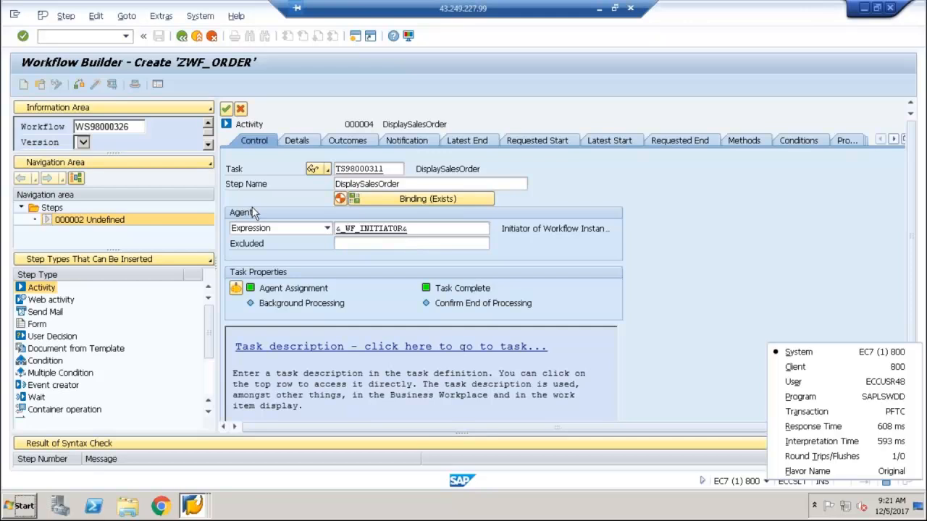
pyautogui.click(326, 229)
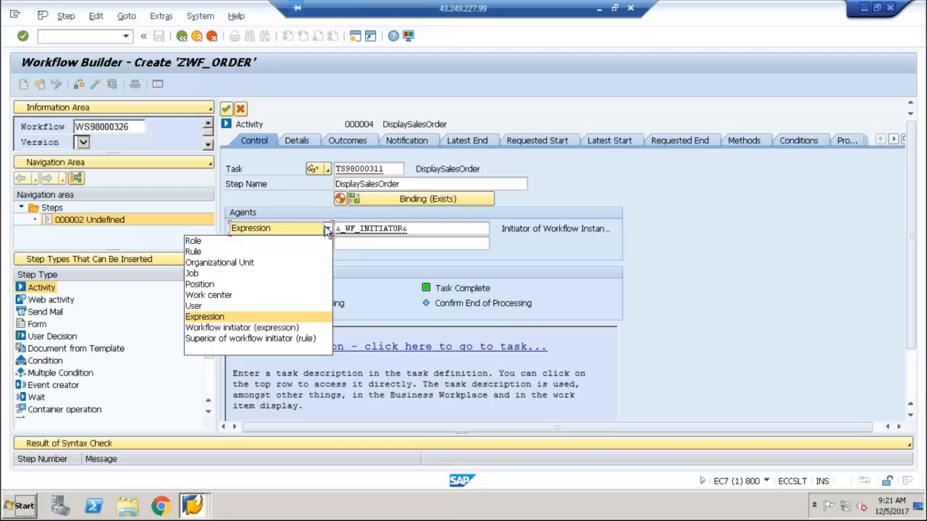
pyautogui.click(231, 329)
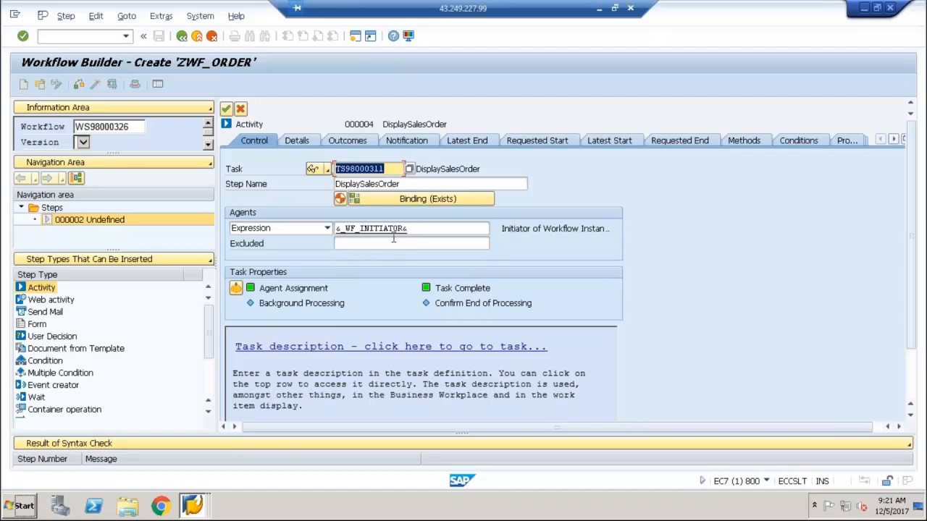
# Change the activity's agent type to User and enter the logged-on user's ID, keeping TS98000311 as the task
pyautogui.click(327, 229)
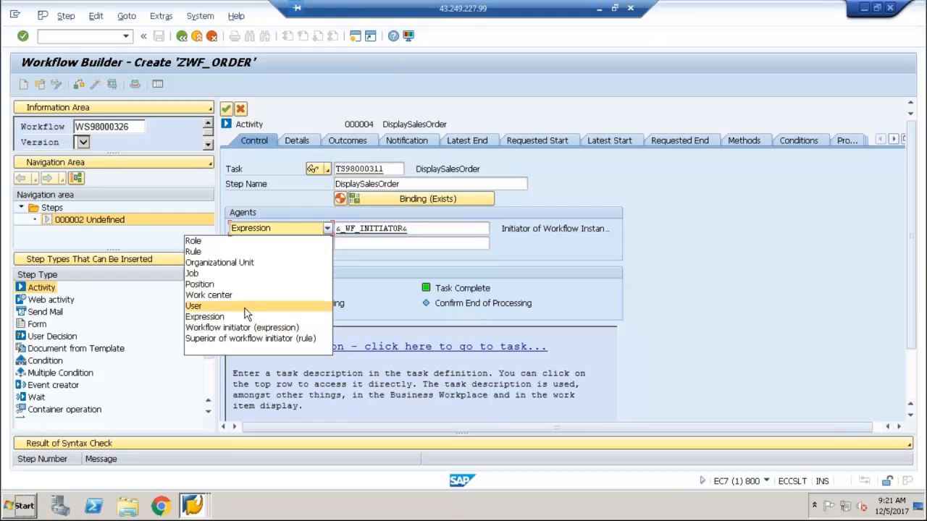
pyautogui.click(245, 307)
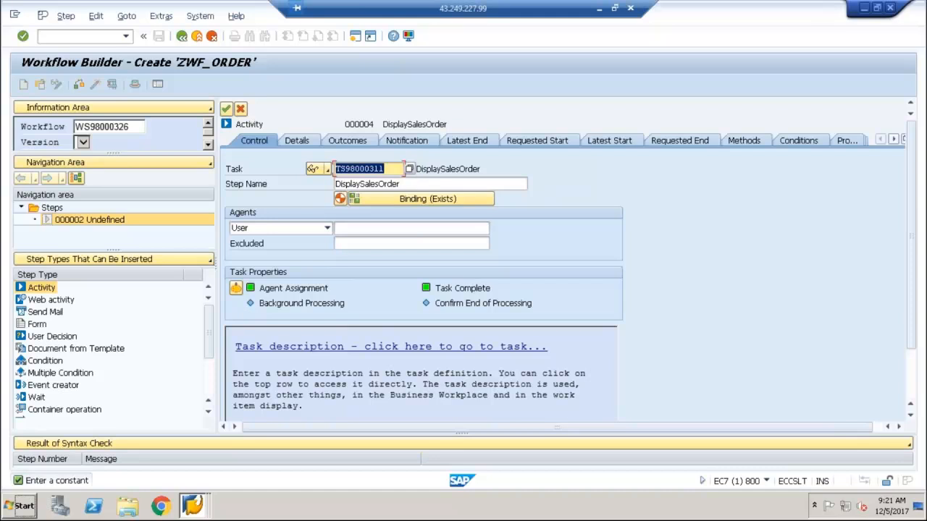
pyautogui.click(383, 232)
pyautogui.press('Return')
pyautogui.write('E')
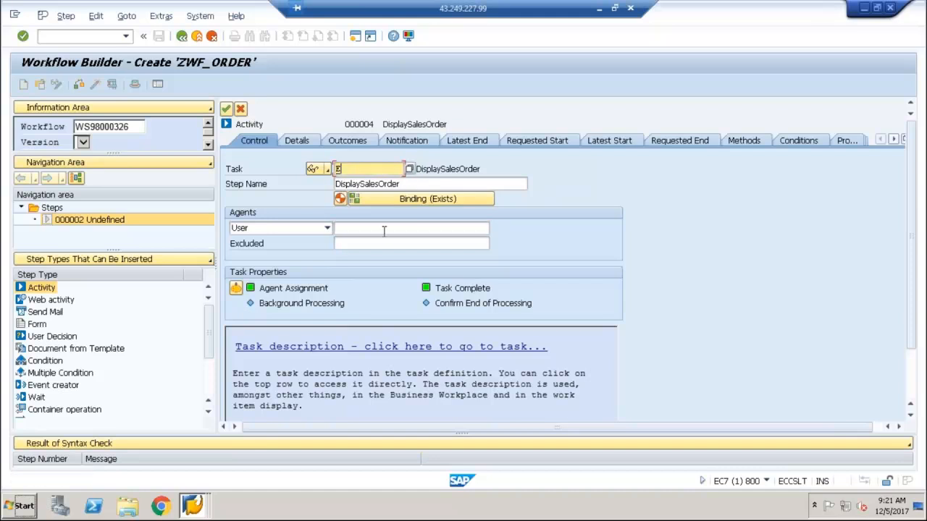
pyautogui.press('BackSpace')
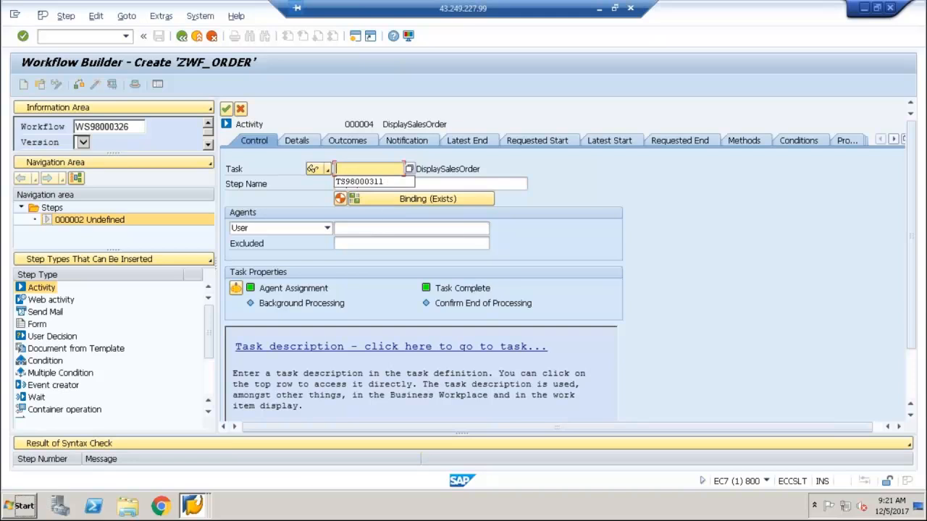
pyautogui.click(365, 183)
pyautogui.click(366, 229)
pyautogui.write('ECCU')
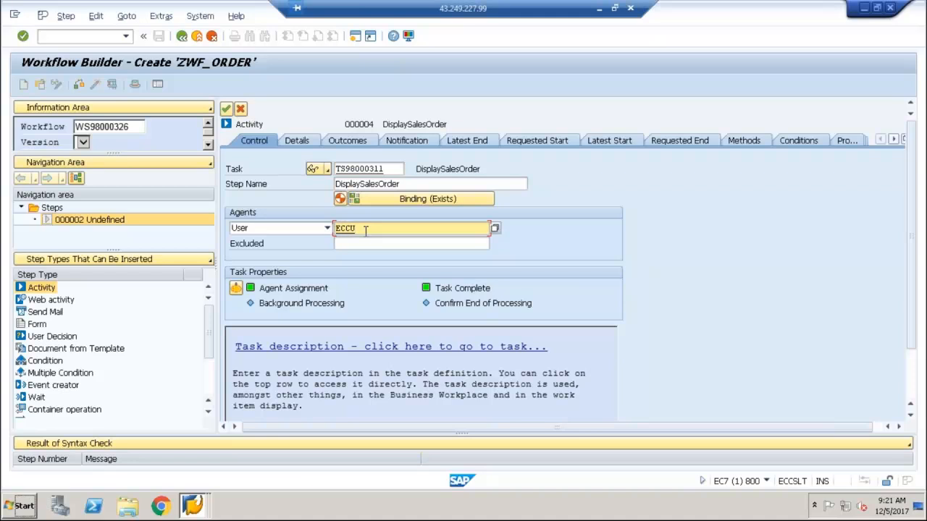
pyautogui.write('SR48')
# Switch the agent back to Expression with _Wf_Initiator, rejecting the proposed container elements and binding, and transfer the step to the workflow
pyautogui.click(327, 229)
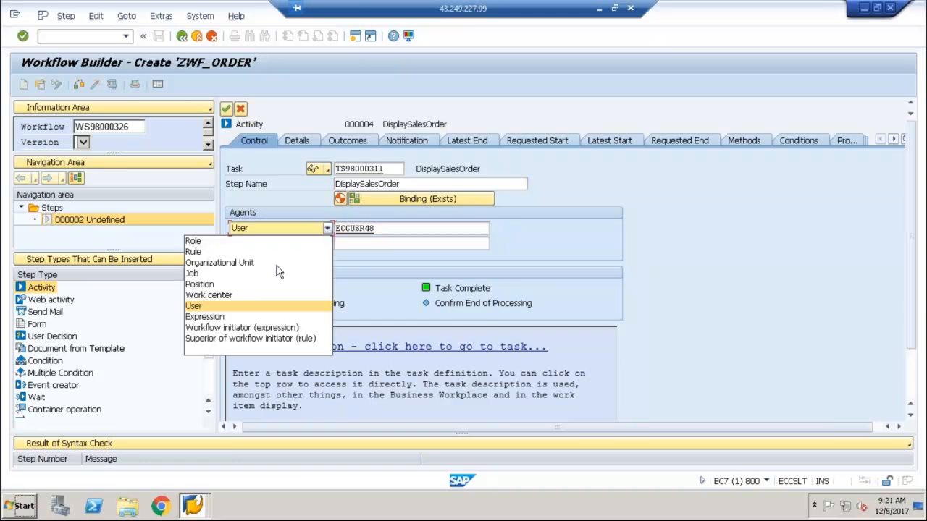
pyautogui.click(250, 318)
pyautogui.press('Return')
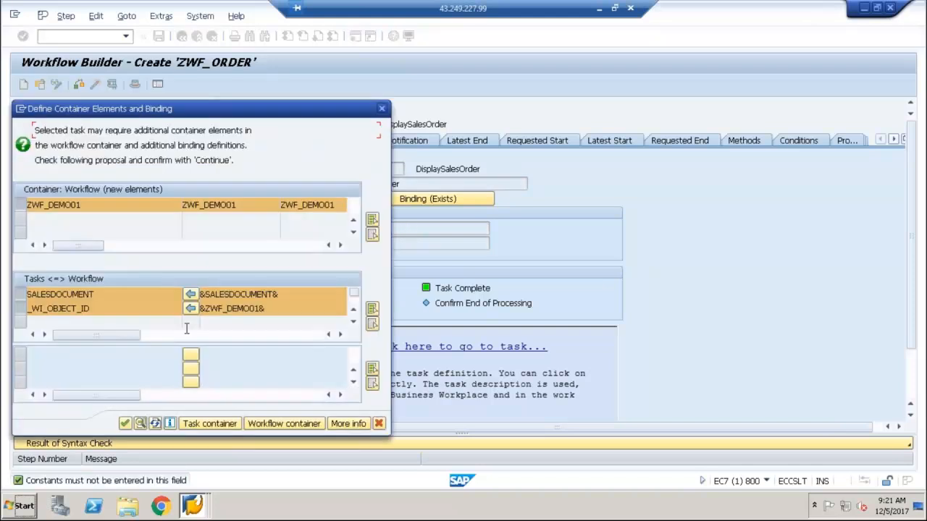
pyautogui.click(379, 424)
pyautogui.click(375, 231)
pyautogui.click(496, 230)
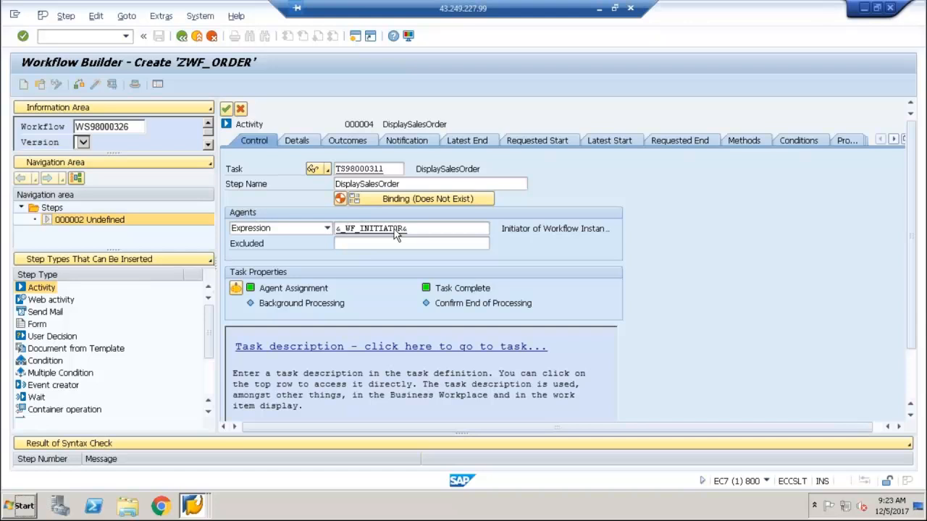
pyautogui.click(227, 109)
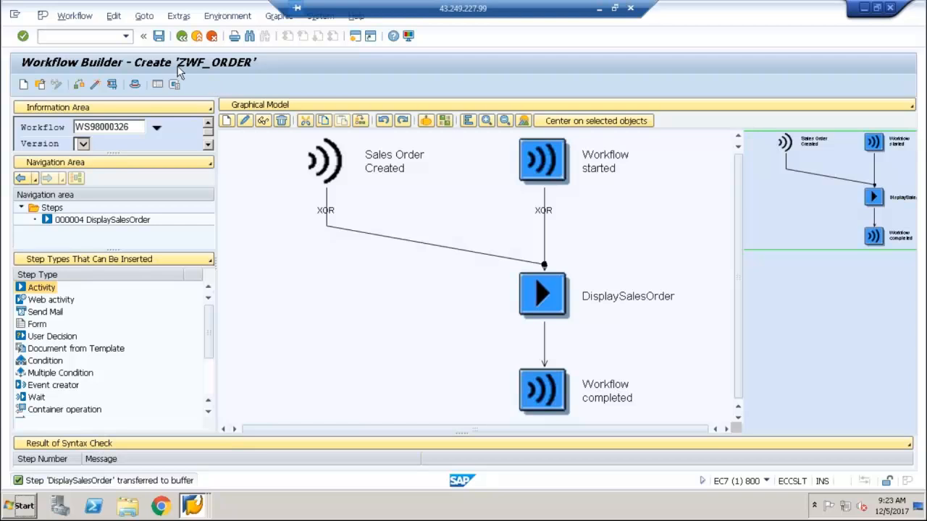
# Review how the ZWF_DEMO01 CREATED start event's binding fills the workflow initiator, and return to the workflow diagram without changes
pyautogui.click(135, 84)
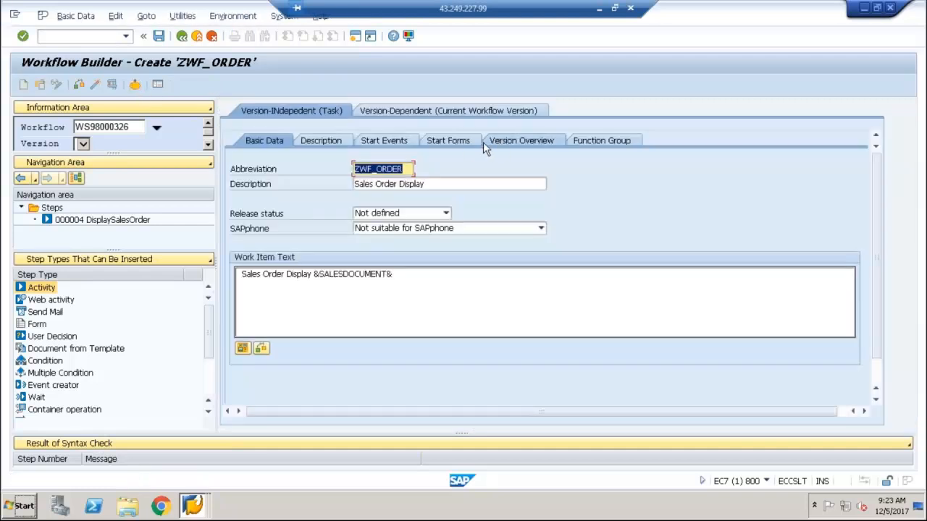
pyautogui.click(396, 138)
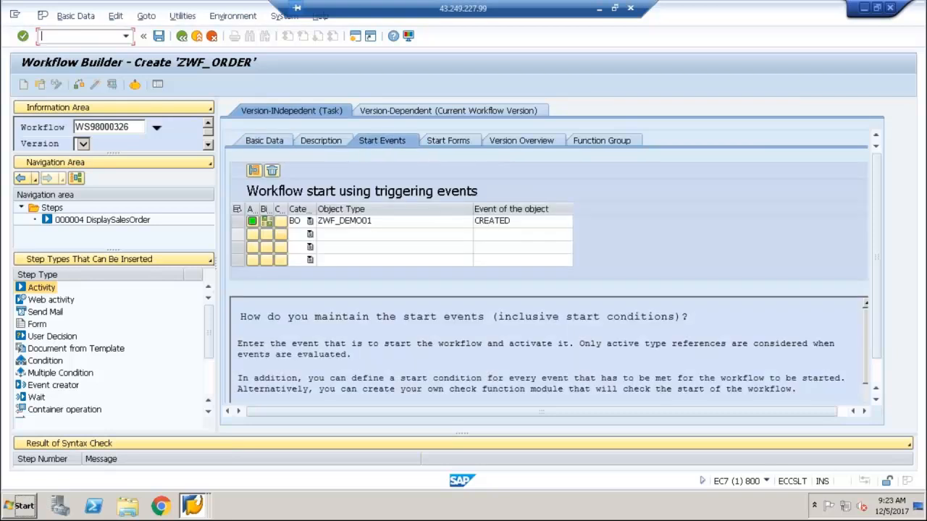
pyautogui.click(237, 221)
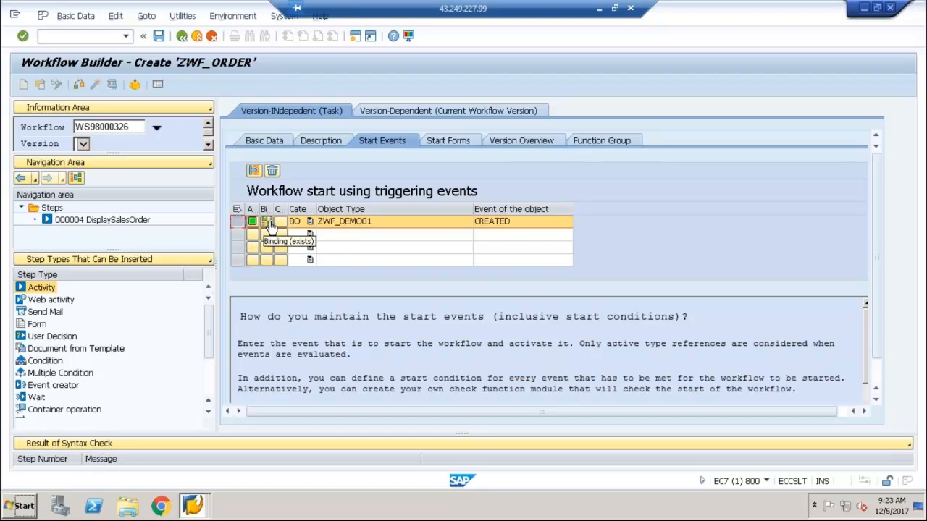
pyautogui.click(268, 221)
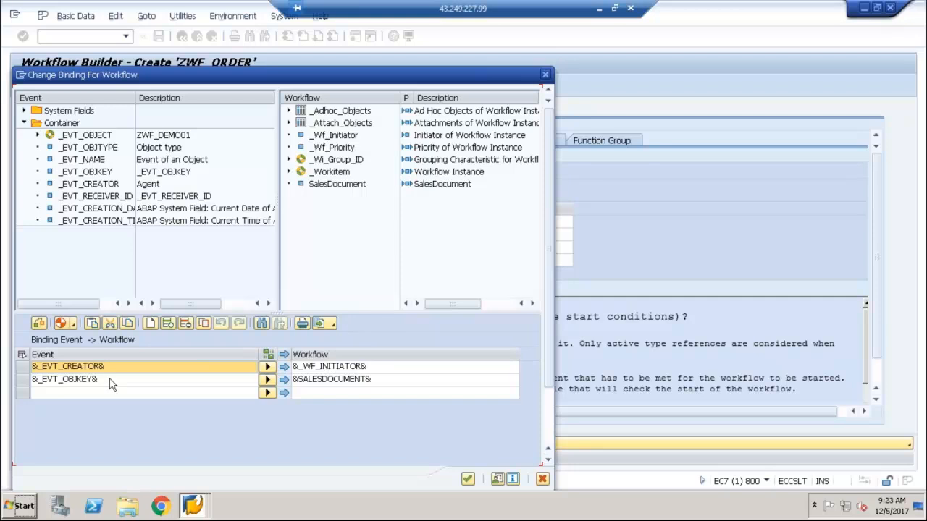
pyautogui.click(337, 371)
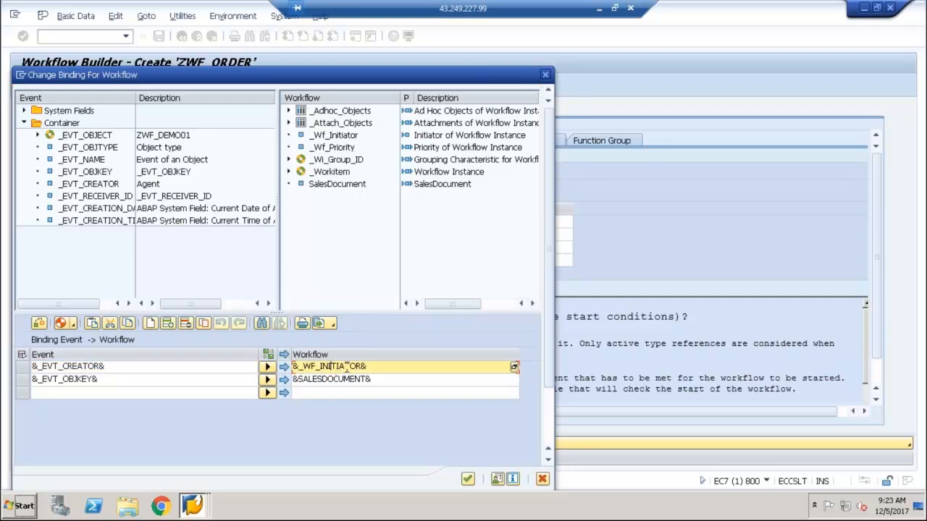
pyautogui.click(544, 480)
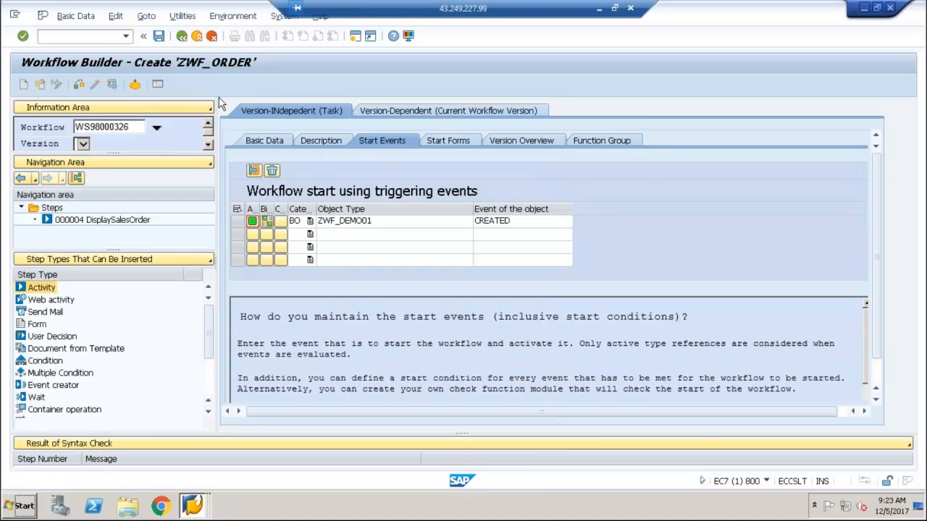
pyautogui.click(181, 36)
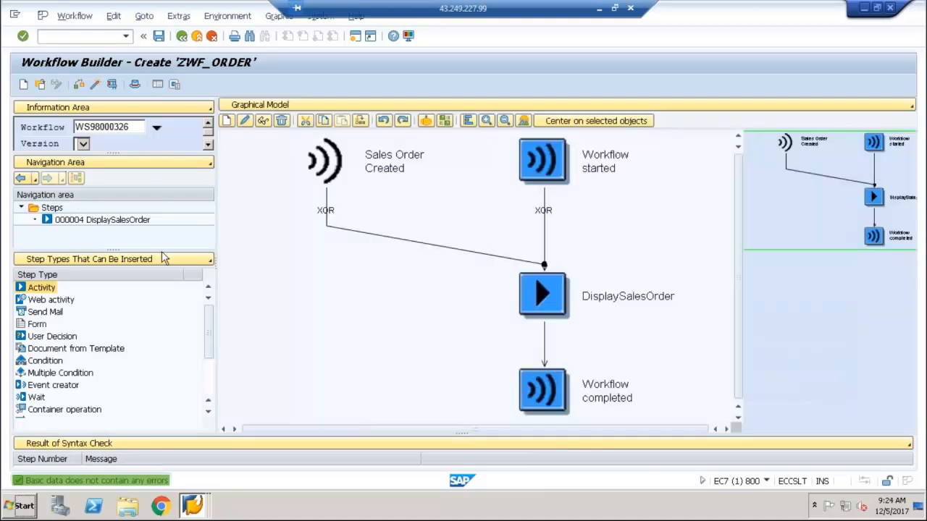
# Open the DisplaySalesOrder activity's binding and set the workflow's SalesDocument element as the source of the workflow-to-step binding
pyautogui.click(562, 302)
pyautogui.doubleClick(563, 302)
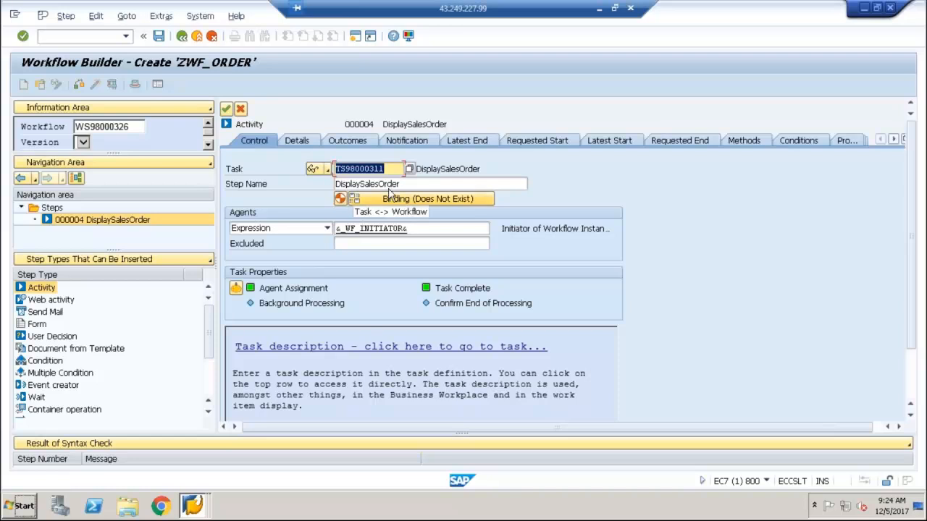
pyautogui.click(386, 204)
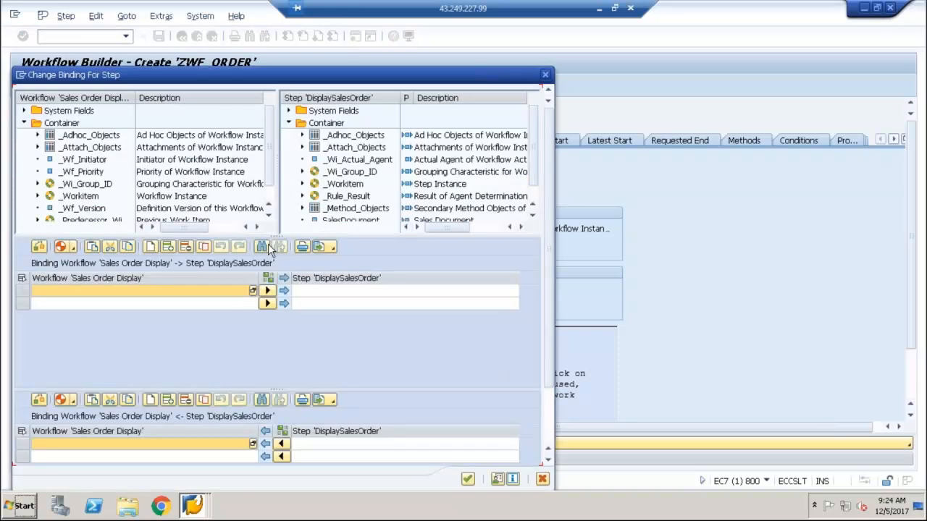
pyautogui.scroll(-1, 270, 190)
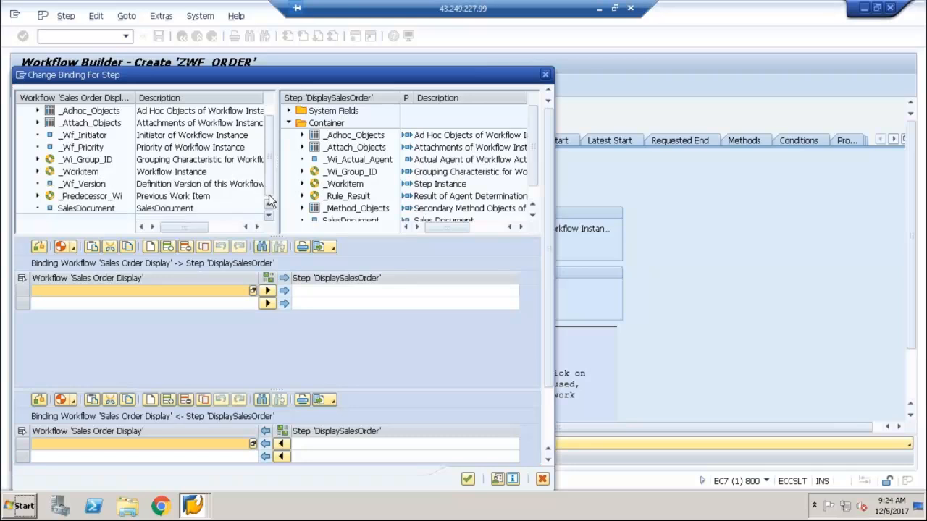
pyautogui.click(80, 210)
pyautogui.moveTo(80, 210); pyautogui.dragTo(108, 302)
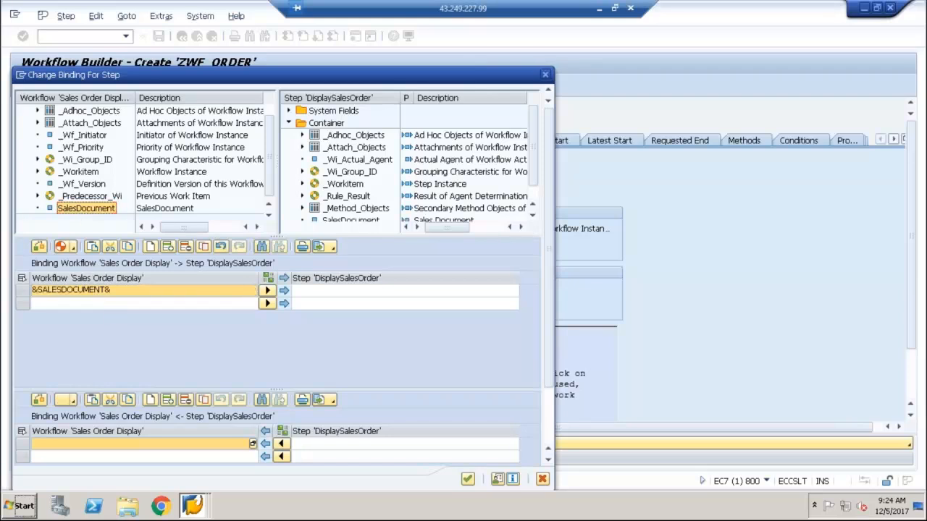
# Map the &SALESDOCUMENT& source to the DisplaySalesOrder step's SalesDocument element and accept the binding
pyautogui.scroll(-1, 532, 200)
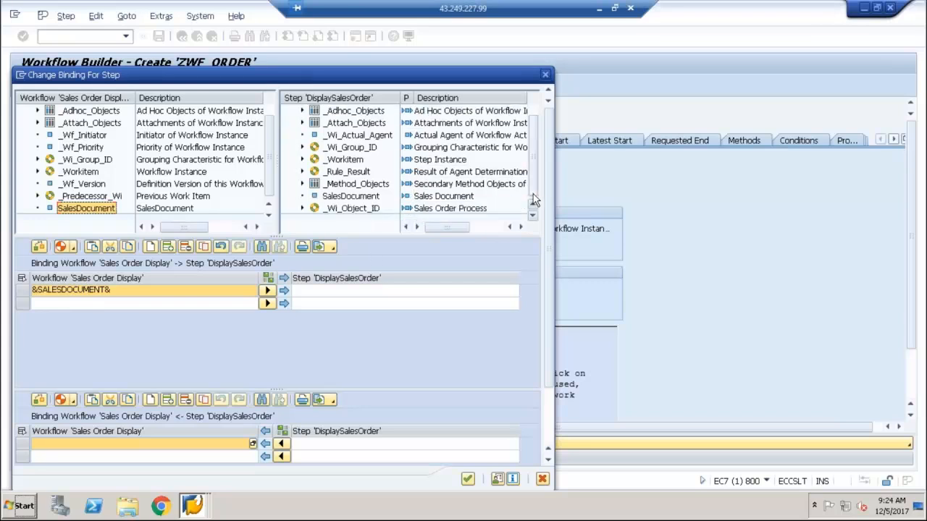
pyautogui.click(367, 200)
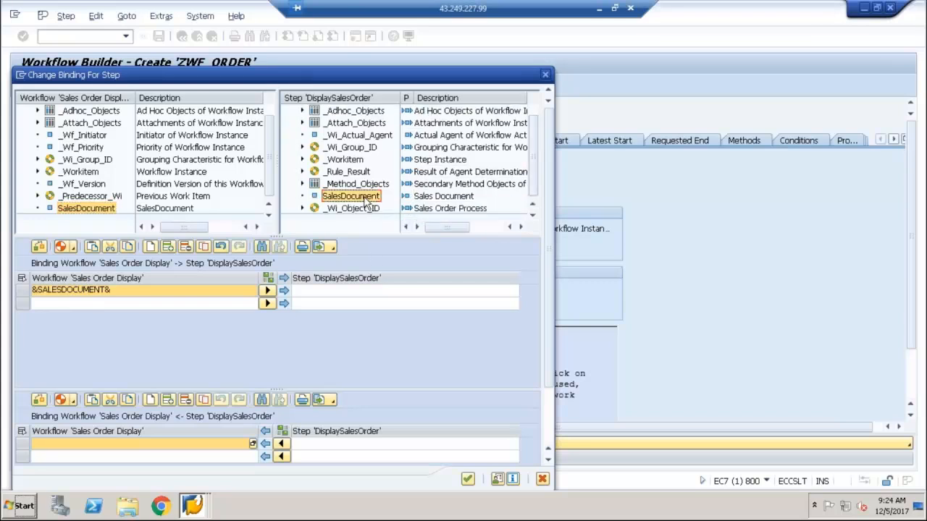
pyautogui.moveTo(366, 203); pyautogui.dragTo(364, 305)
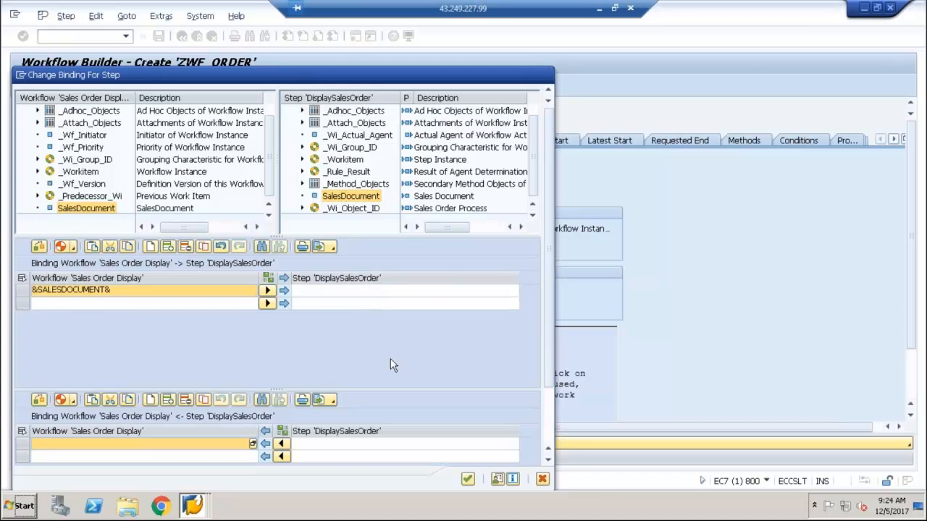
pyautogui.click(468, 480)
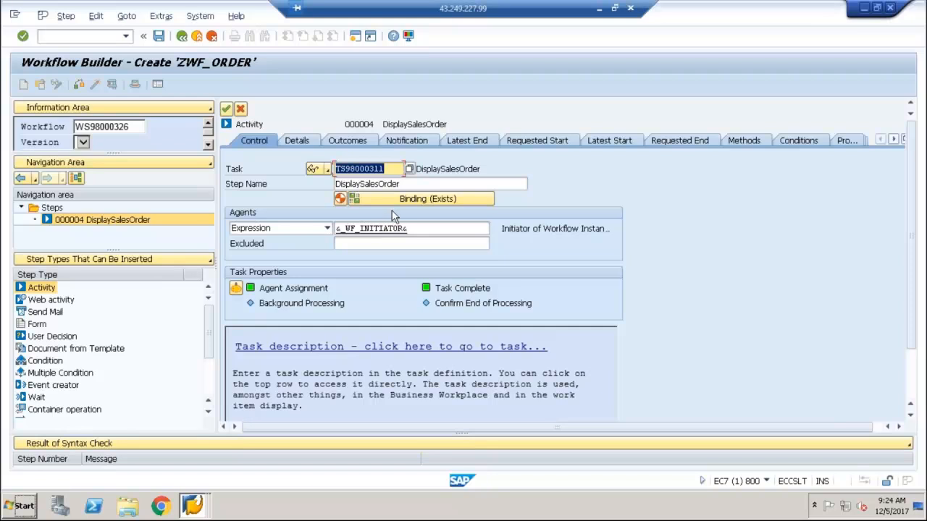
# Transfer the DisplaySalesOrder step to the workflow, then save and activate the ZWF_ORDER definition
pyautogui.click(226, 110)
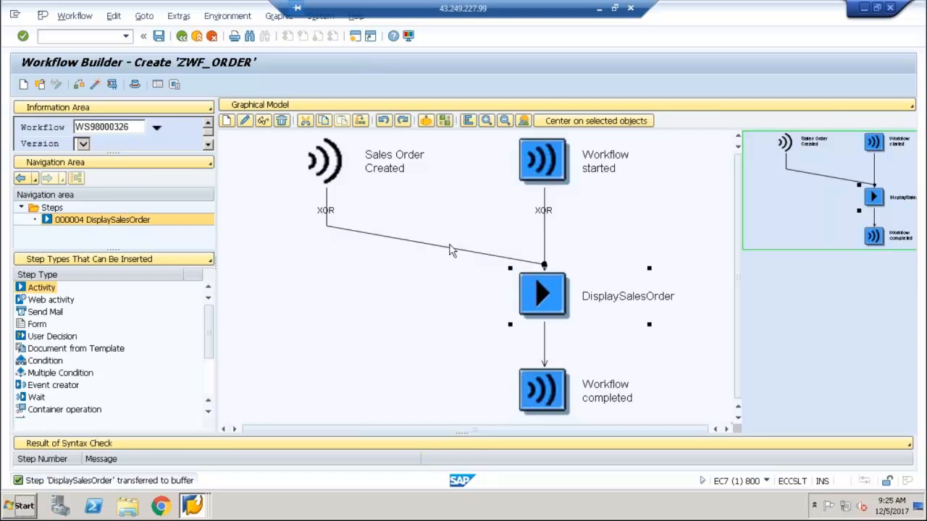
pyautogui.click(95, 85)
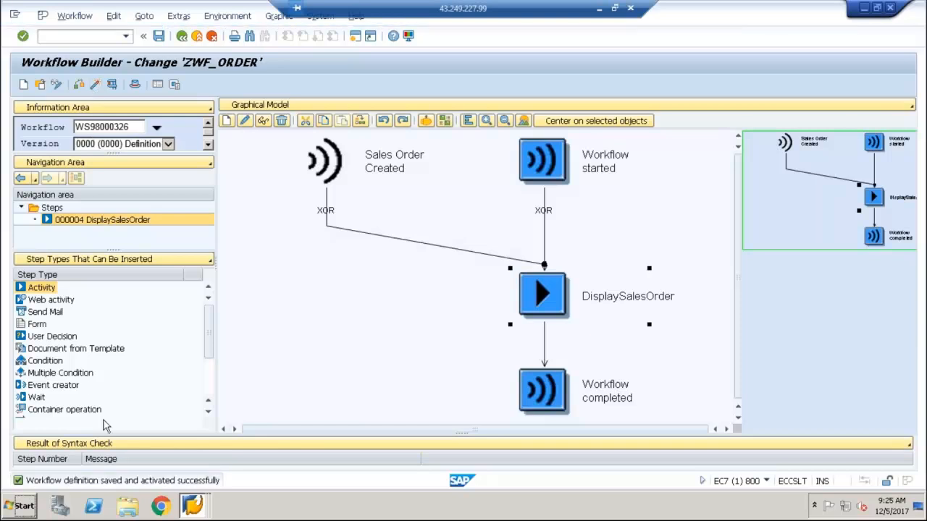
pyautogui.click(181, 37)
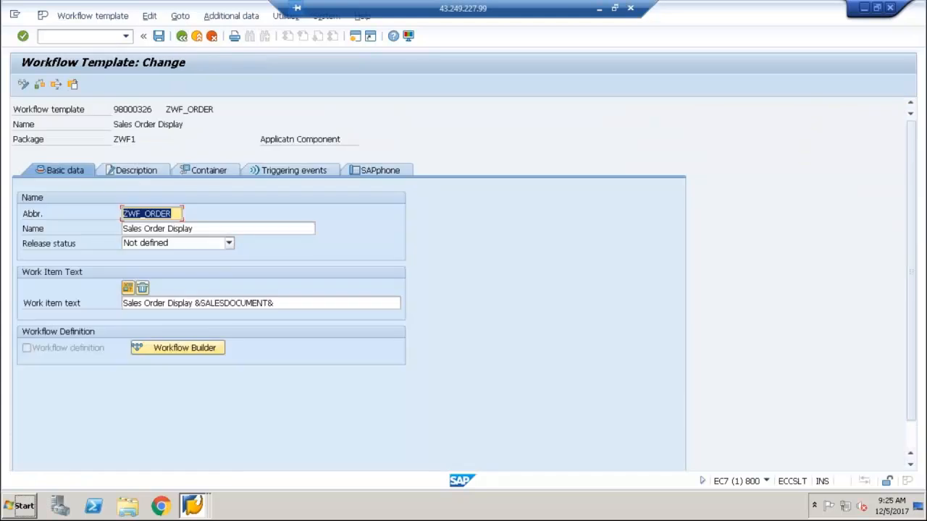
# Set the release status of the Sales Order Display workflow template to Released and save the template
pyautogui.click(175, 244)
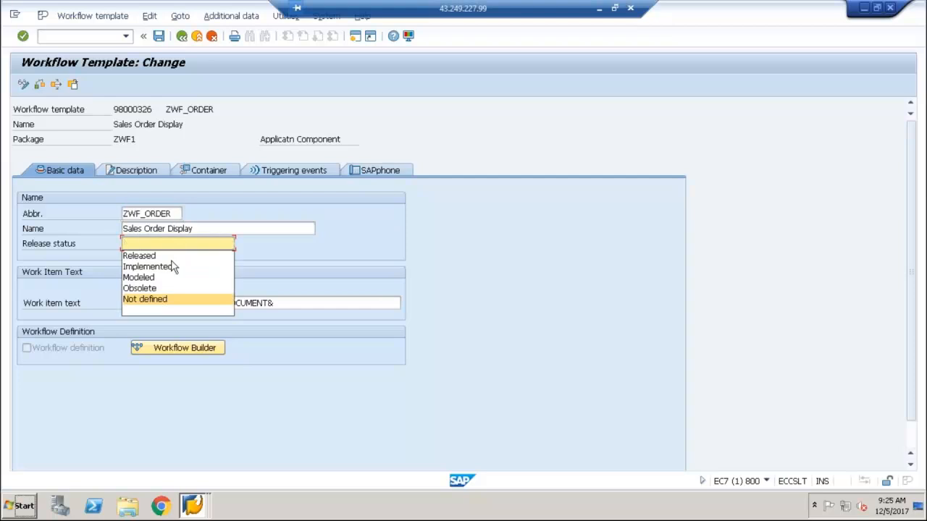
pyautogui.click(171, 267)
pyautogui.click(171, 246)
pyautogui.click(167, 256)
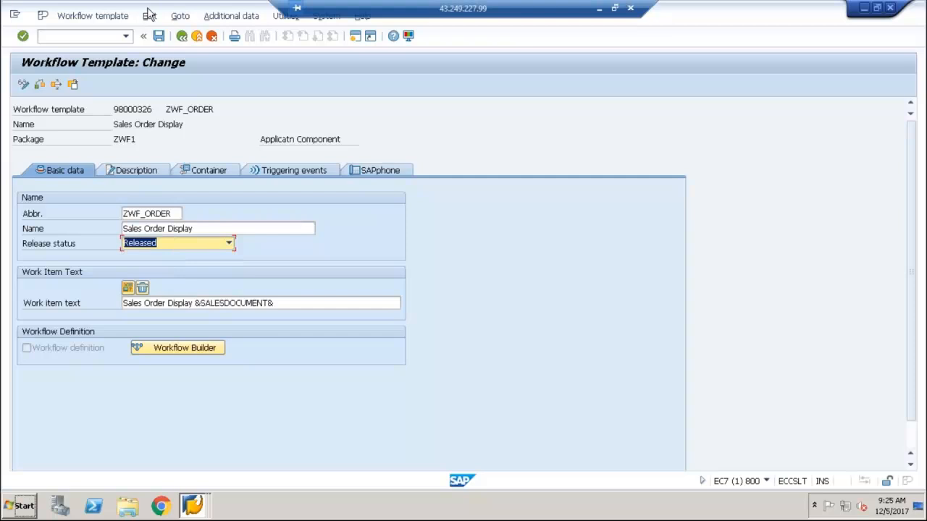
pyautogui.click(158, 37)
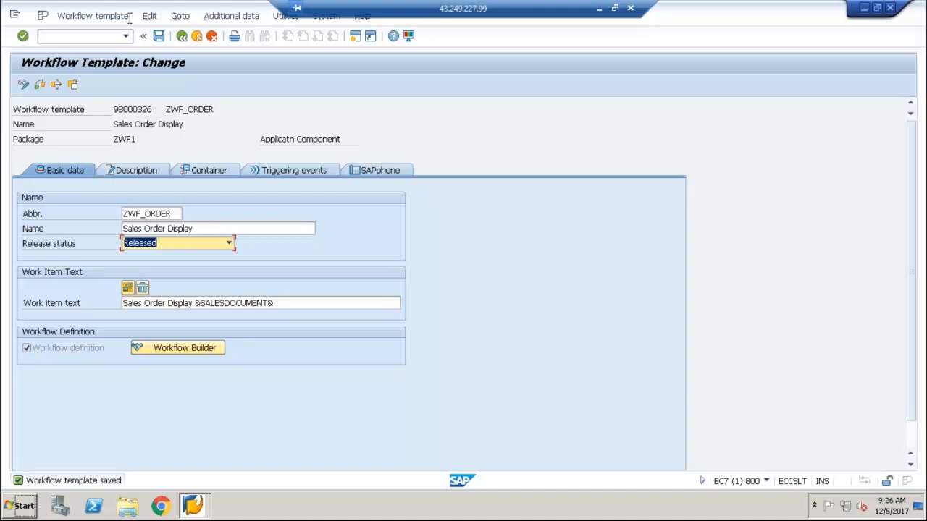
# Switch to the Word notes and add a numbered list below "SWE2 –" with "Standard Business Object" and "Custom Business Object"
pyautogui.click(598, 11)
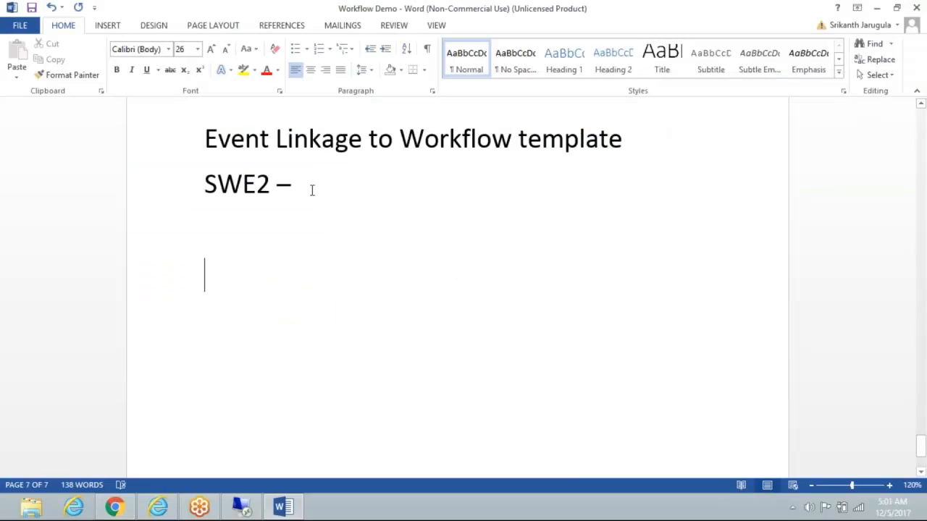
pyautogui.write('1. S')
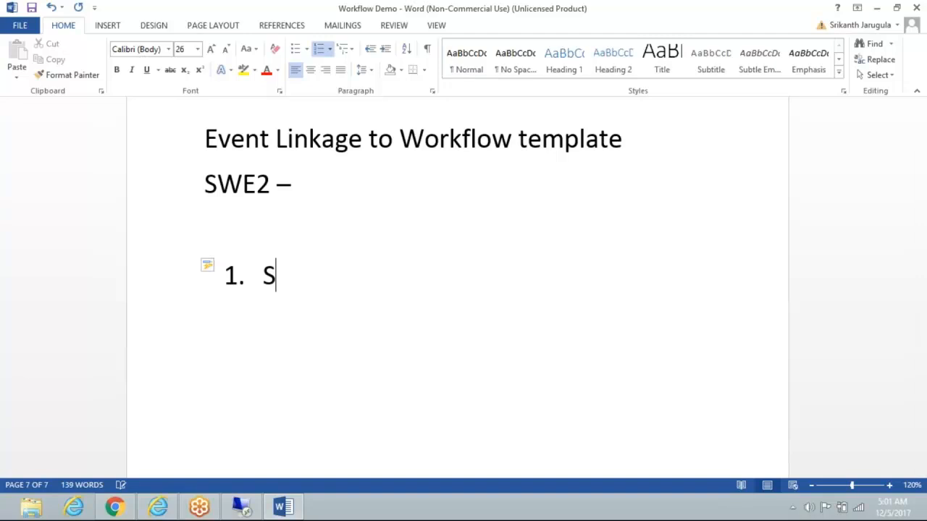
pyautogui.write('tandar')
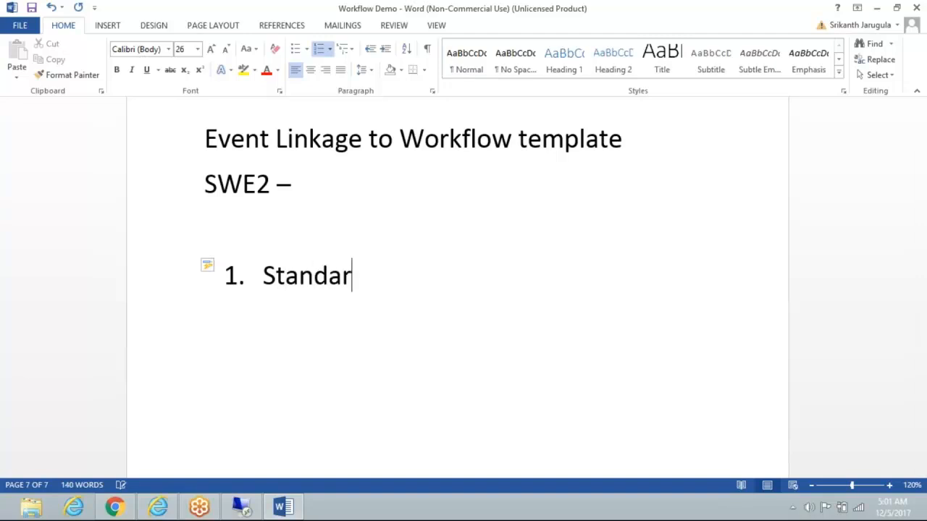
pyautogui.write('d Bu')
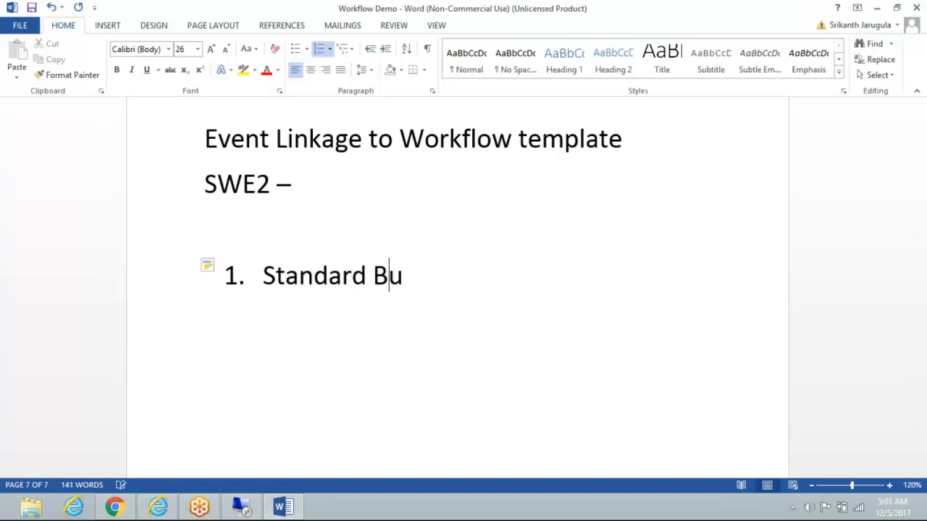
pyautogui.write('sinessO')
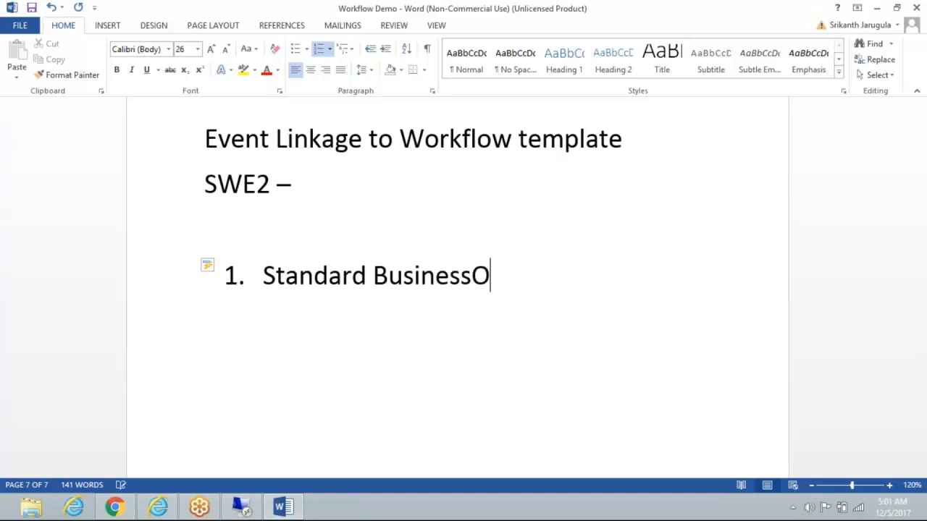
pyautogui.press('BackSpace')
pyautogui.press('BackSpace')
pyautogui.write('Object')
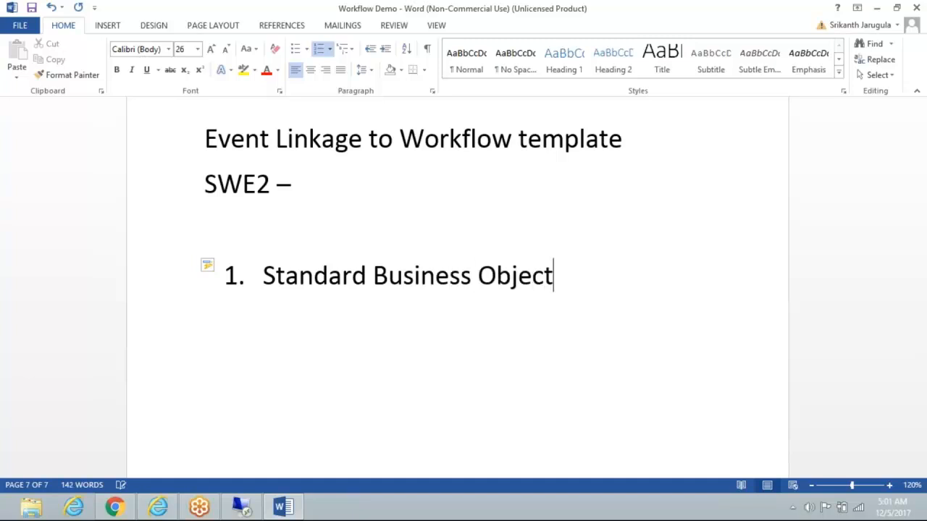
pyautogui.press('Return')
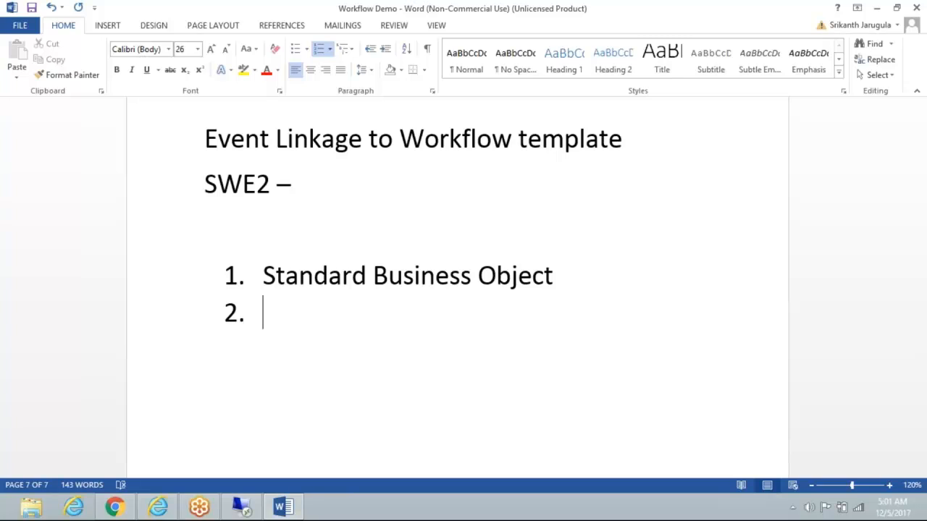
pyautogui.write('Custom ')
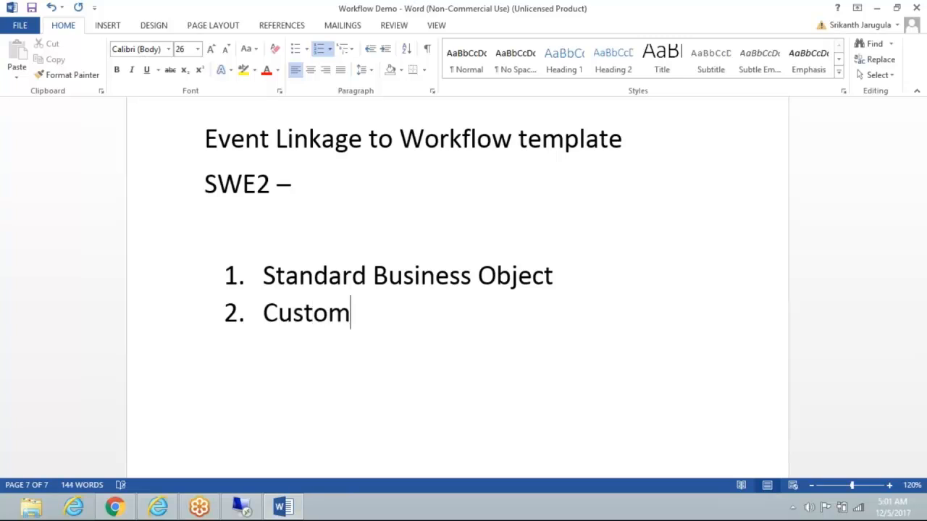
pyautogui.write('Business ')
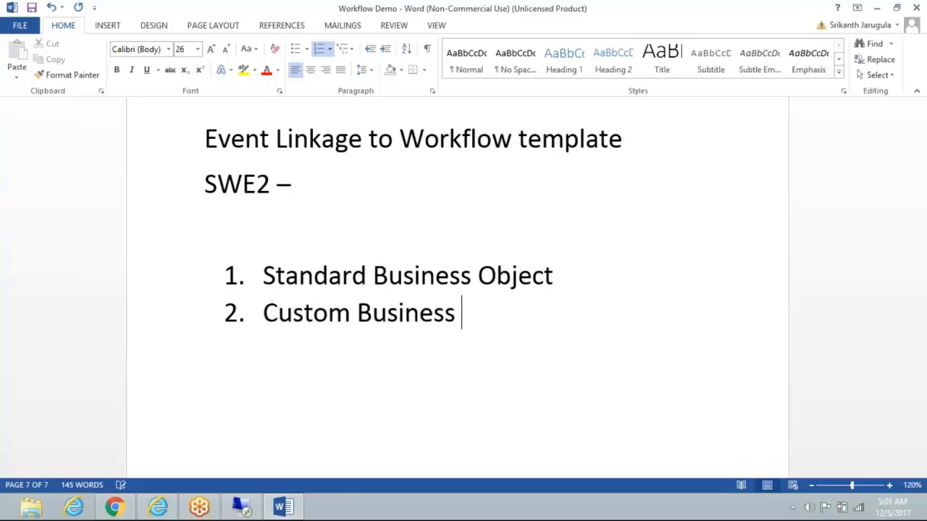
pyautogui.write('Object')
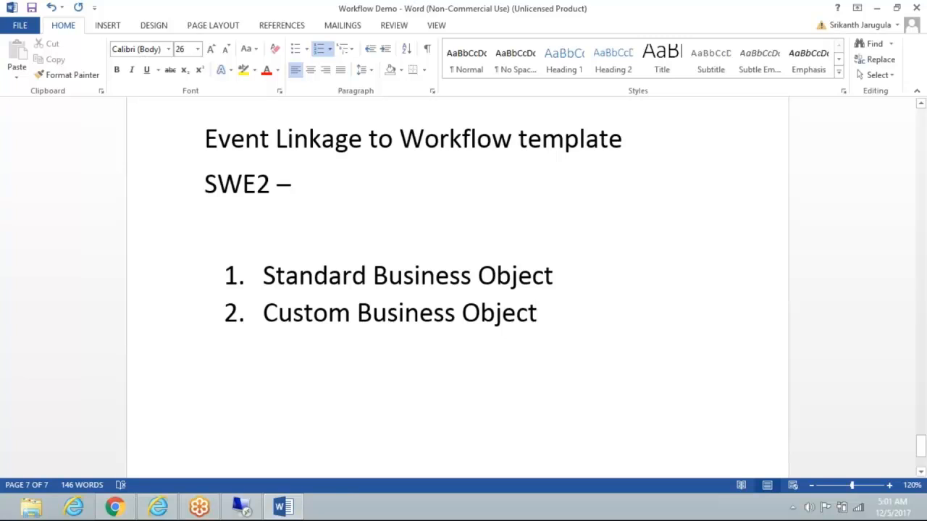
pyautogui.moveTo(264, 276); pyautogui.dragTo(513, 283)
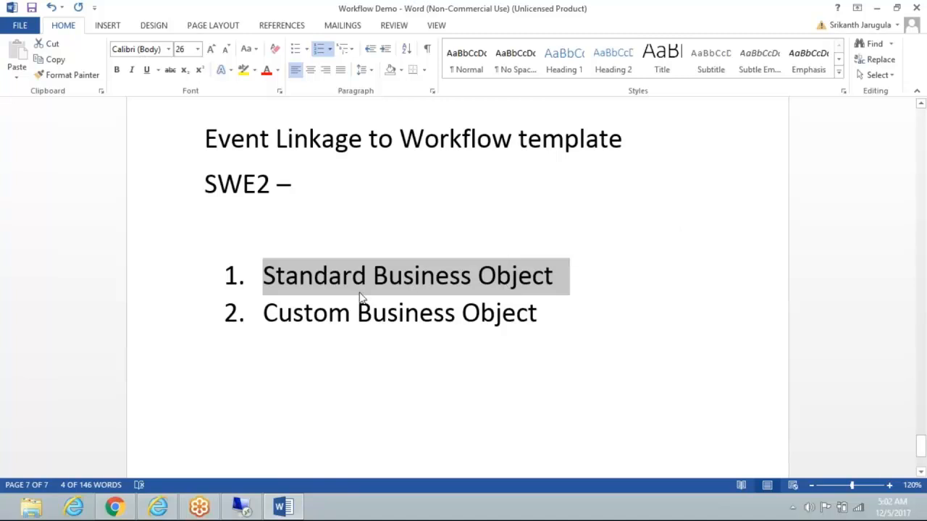
pyautogui.moveTo(266, 311); pyautogui.dragTo(508, 317)
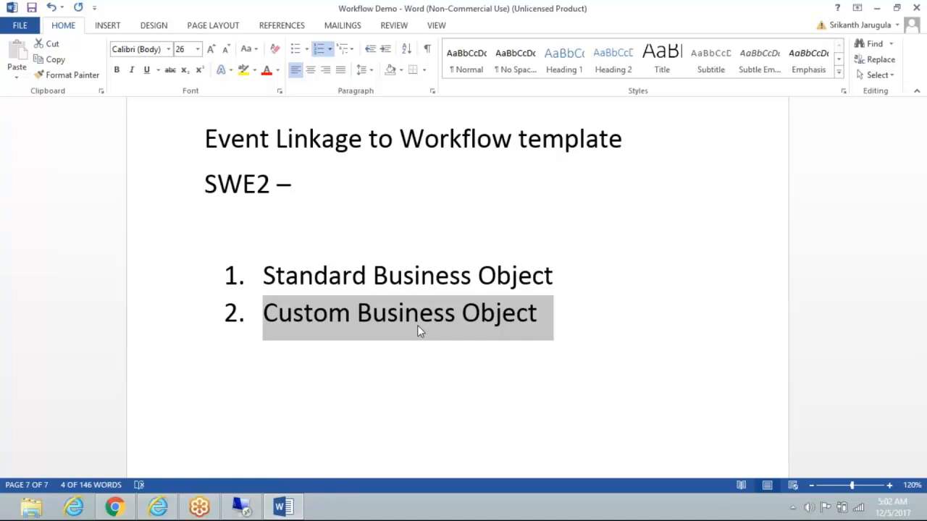
pyautogui.click(389, 388)
# Add the line "SWUE – To trigger business object events" below the numbered list as normal text
pyautogui.click(561, 315)
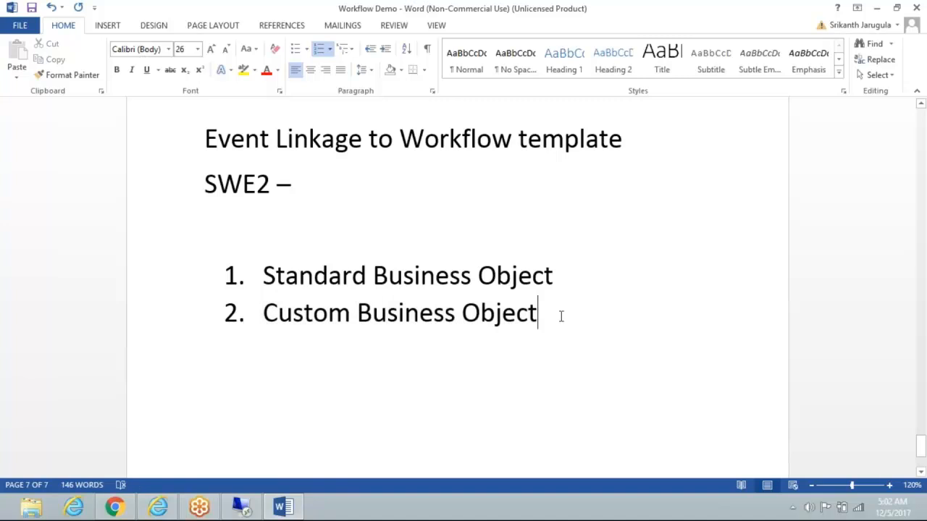
pyautogui.press('Return')
pyautogui.press('Return')
pyautogui.press('Return')
pyautogui.write('SWU')
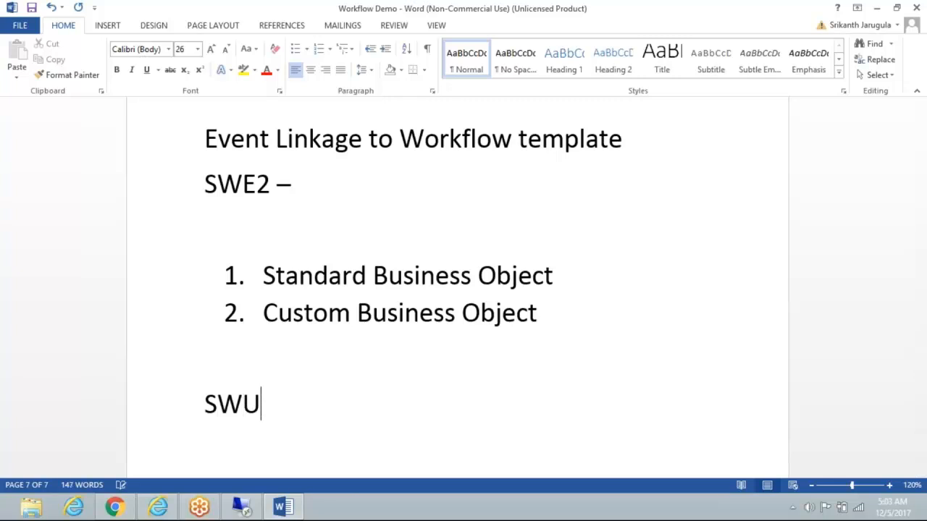
pyautogui.write('E - ')
pyautogui.write('Bu')
pyautogui.press('BackSpace')
pyautogui.press('BackSpace')
pyautogui.write('To ')
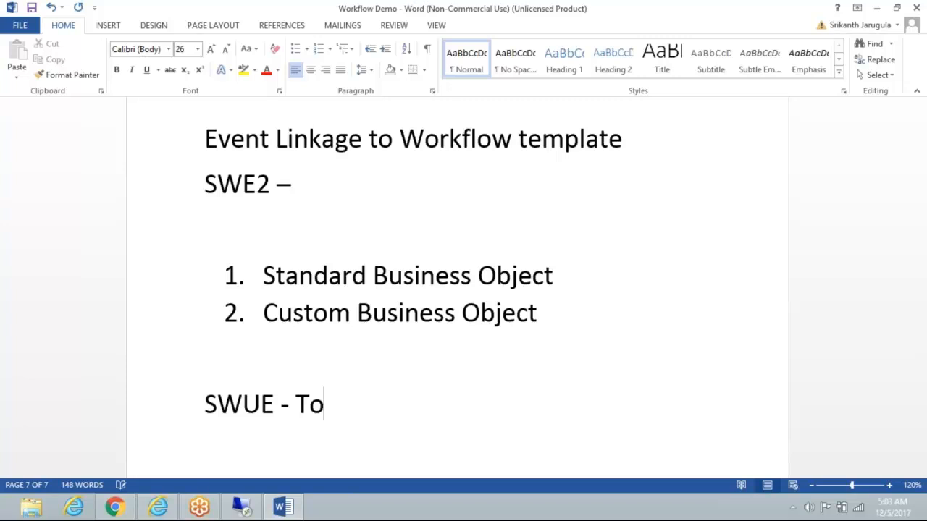
pyautogui.write('trigger')
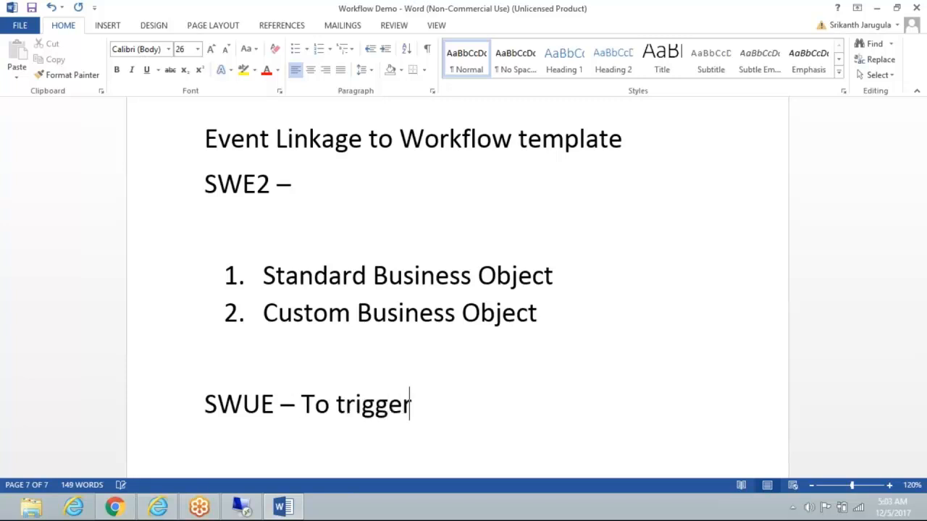
pyautogui.write(' bus')
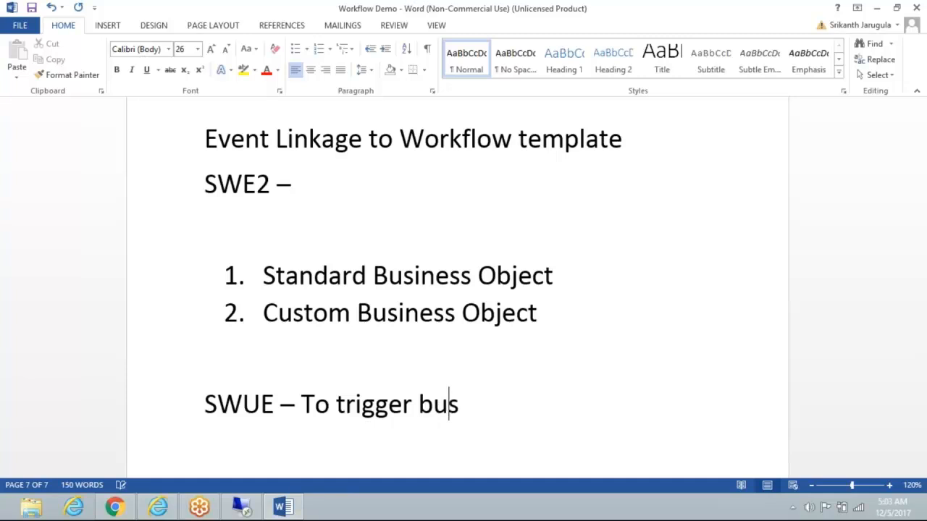
pyautogui.write('iness ob')
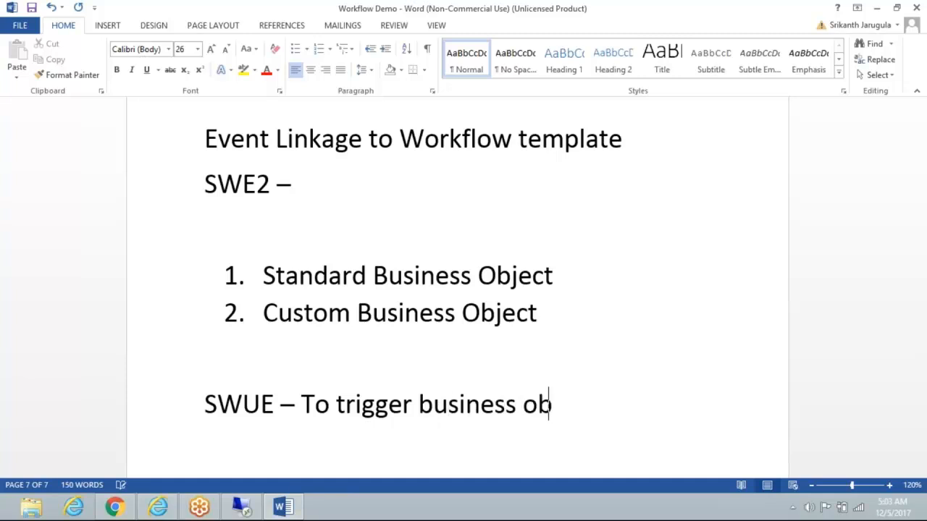
pyautogui.write('ject event')
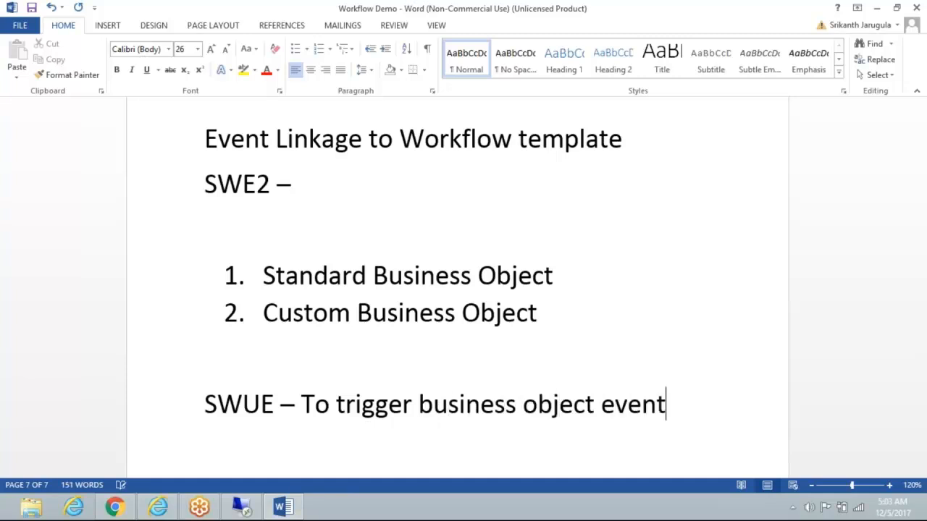
pyautogui.write('s')
# Add the line "In sales Order user exit, SWE_EVENT_CREATE" below the SWUE note
pyautogui.press('Return')
pyautogui.write('In sale')
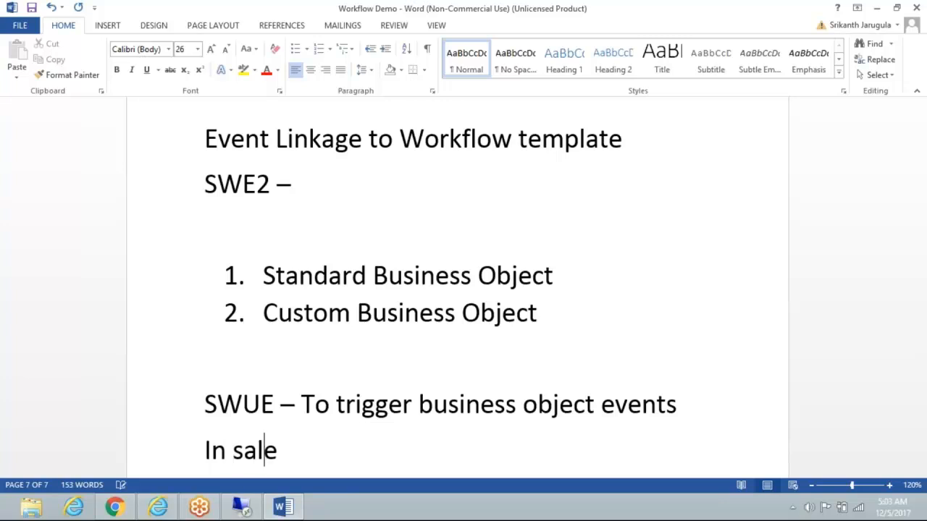
pyautogui.write('s Order ')
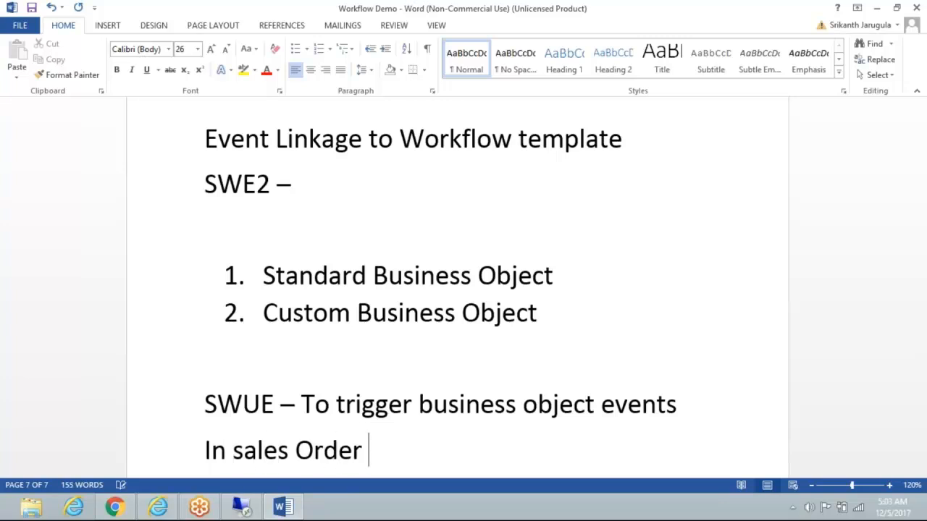
pyautogui.write('user et')
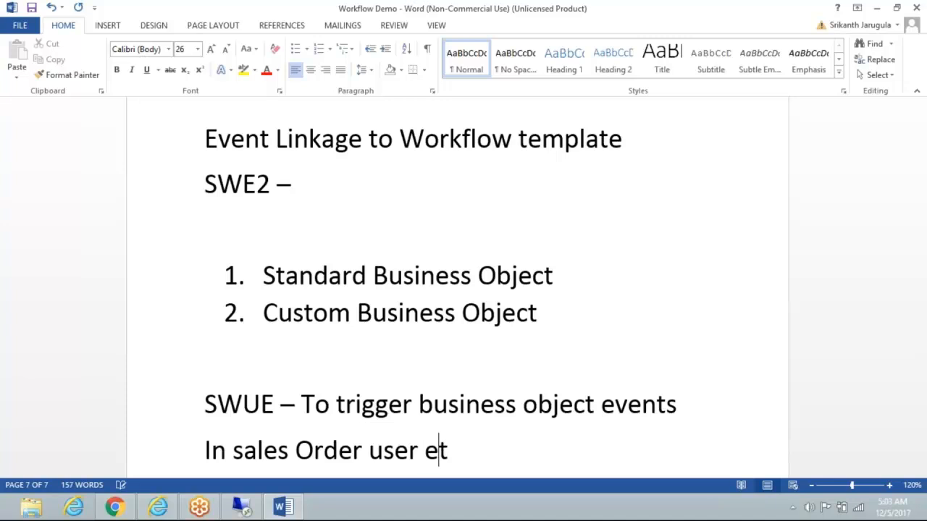
pyautogui.press('BackSpace')
pyautogui.write('xit,')
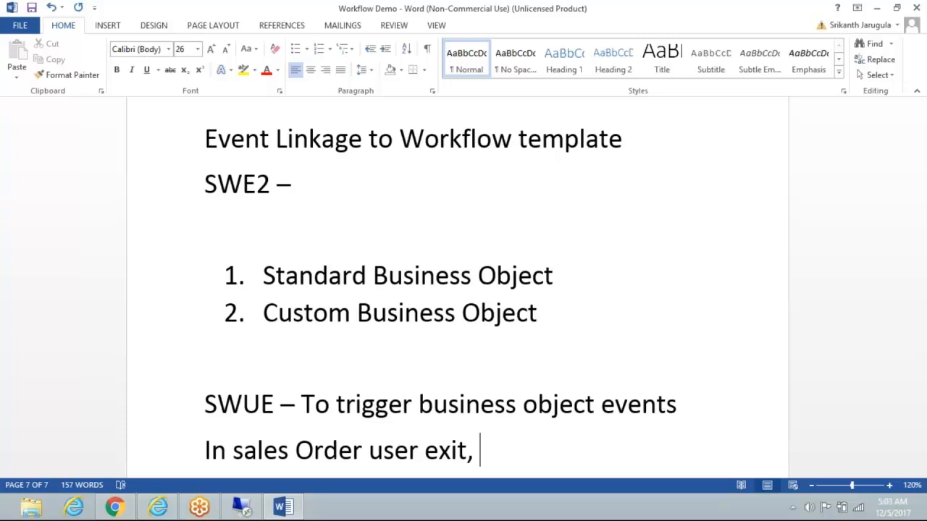
pyautogui.write('SW')
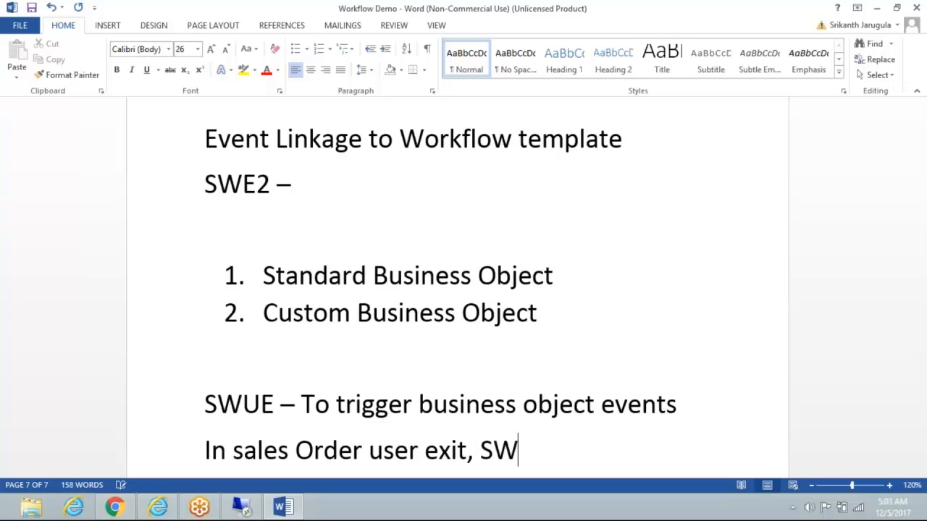
pyautogui.write('E_EVENT')
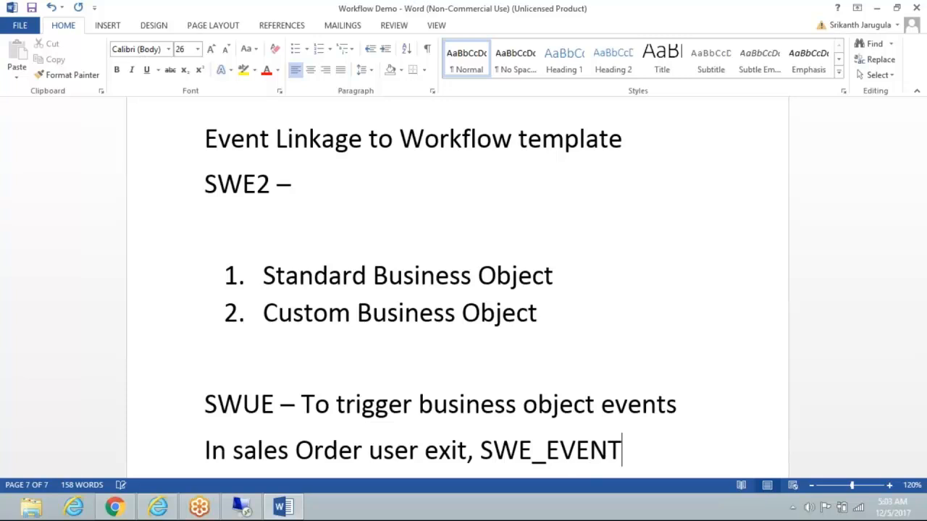
pyautogui.write('_CREATE')
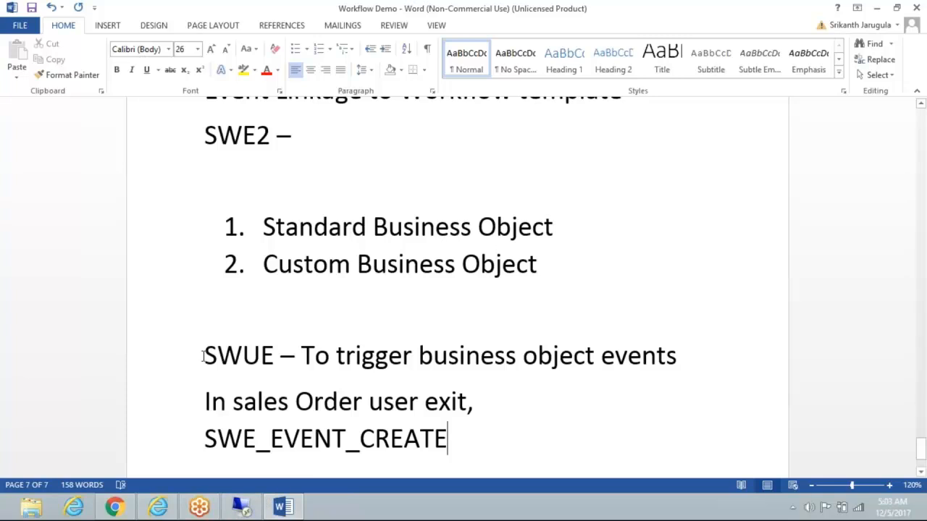
pyautogui.moveTo(204, 355); pyautogui.dragTo(274, 362)
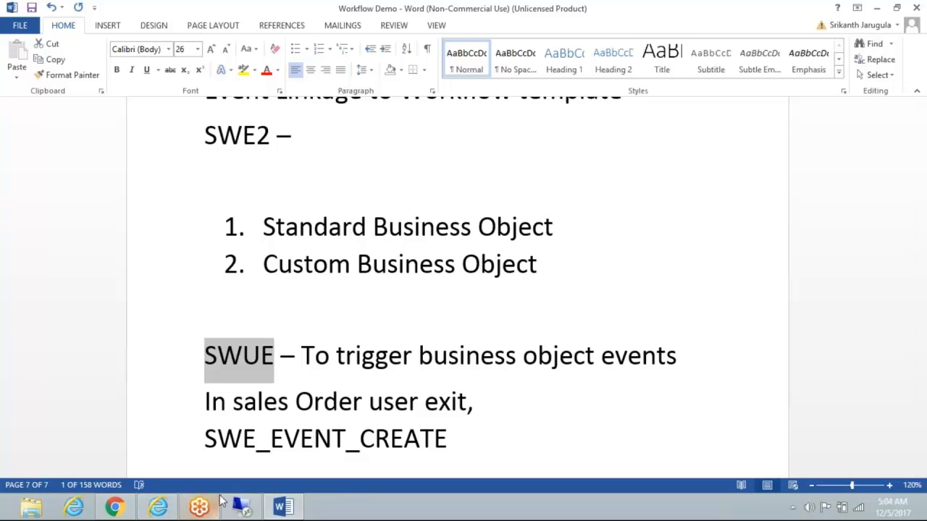
pyautogui.click(483, 451)
# Switch back to the remote SAP session and leave the workflow template for the task maintenance screen
pyautogui.moveTo(253, 511)
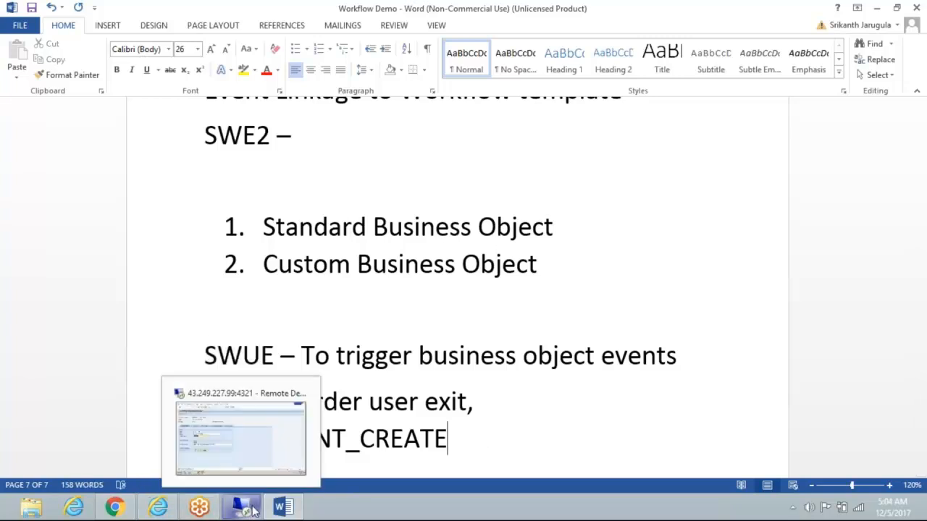
pyautogui.click(239, 435)
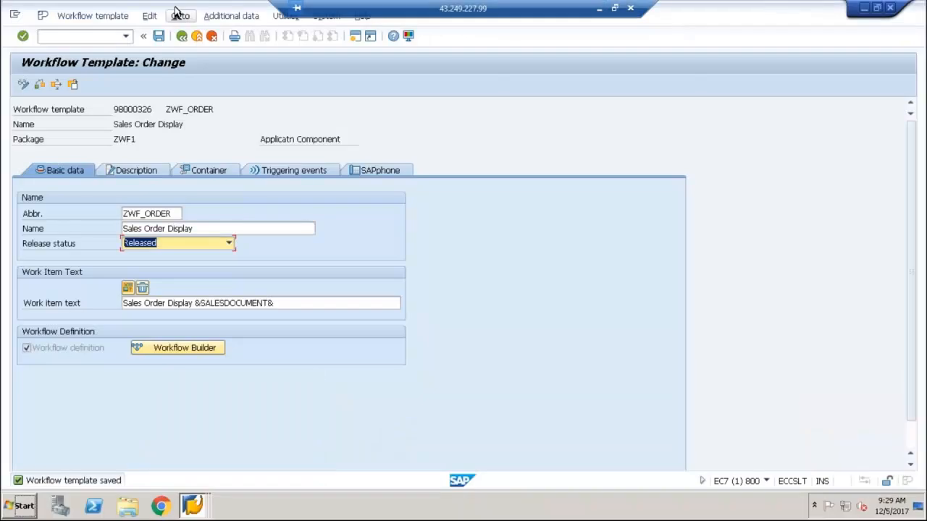
pyautogui.click(182, 36)
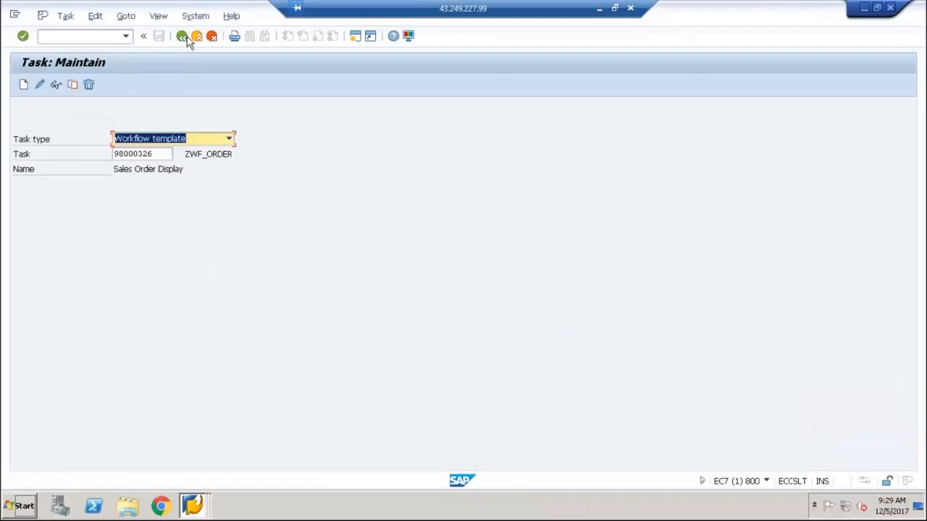
# Run transaction SWUE and choose the CREATED event for BOR object type ZWF_DEM001
pyautogui.click(185, 38)
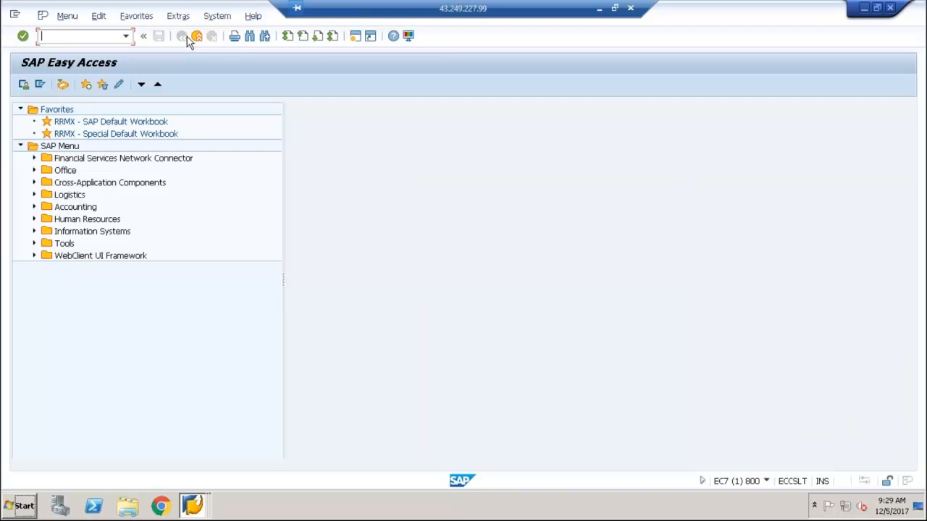
pyautogui.write('swue')
pyautogui.press('Return')
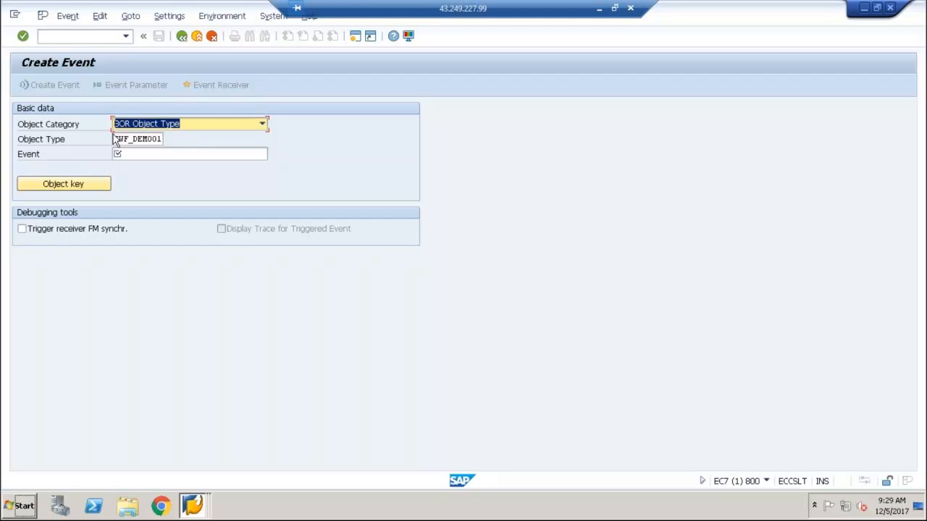
pyautogui.click(141, 154)
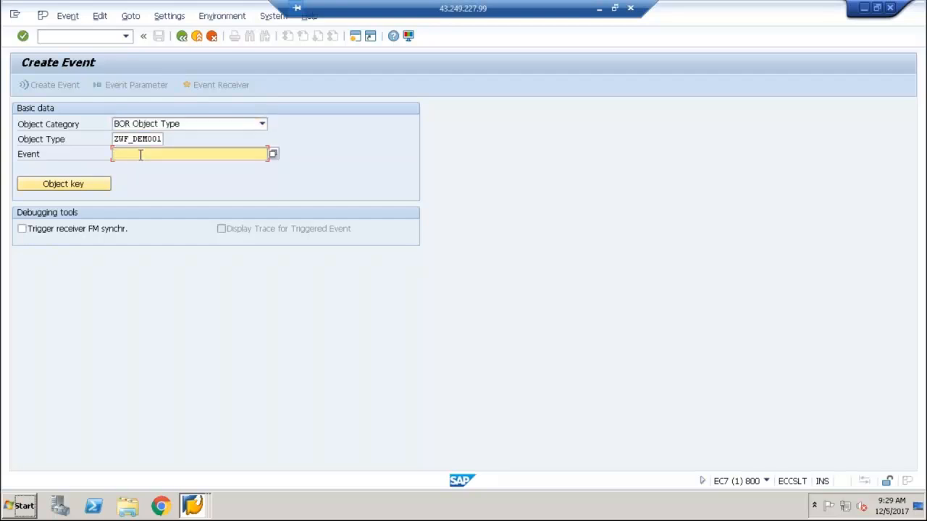
pyautogui.click(273, 154)
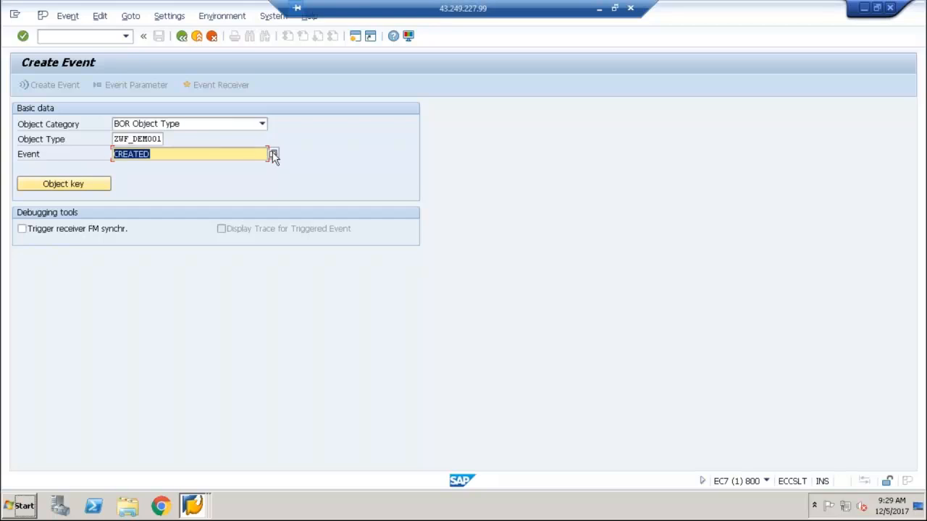
# Open the event's object key entry and start the sales order display transaction VA03 in a new session
pyautogui.click(59, 186)
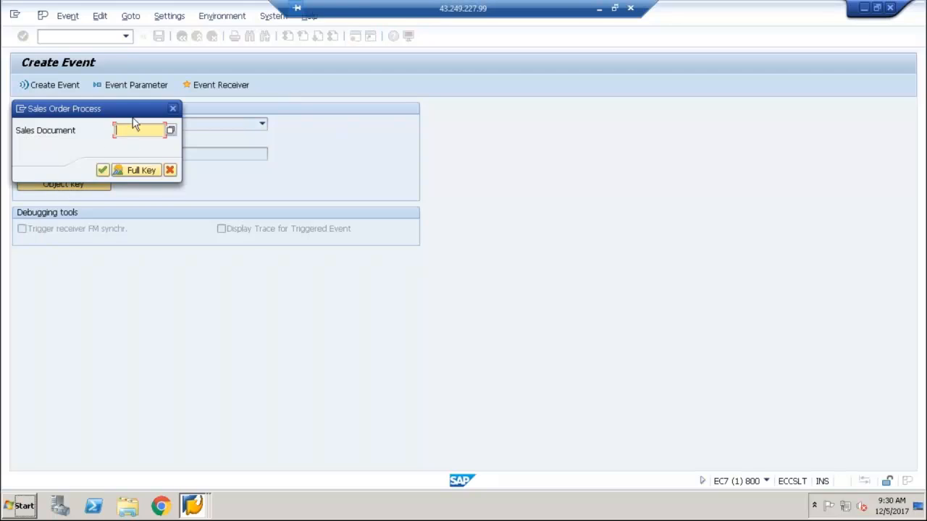
pyautogui.click(21, 110)
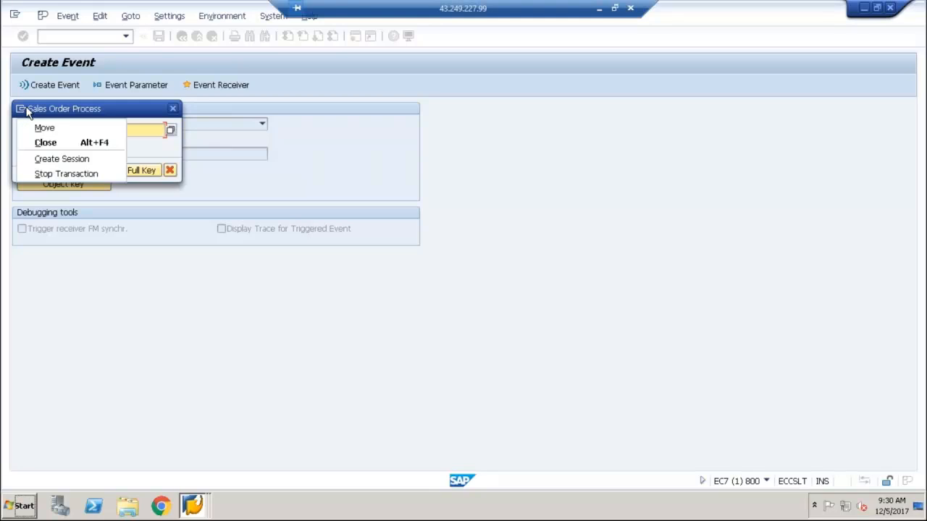
pyautogui.click(49, 160)
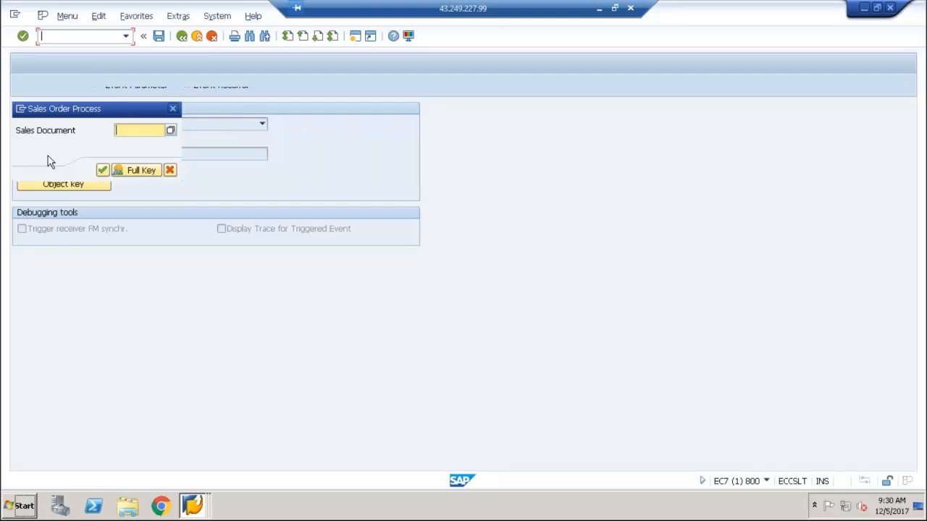
pyautogui.write('va03')
pyautogui.press('Return')
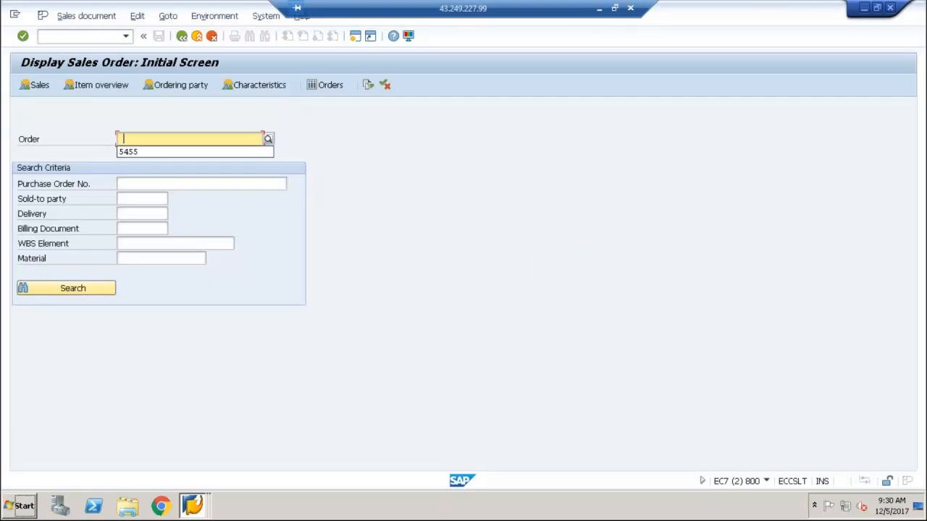
# Display the previously used sales order and return to the initial screen
pyautogui.click(164, 151)
pyautogui.press('Return')
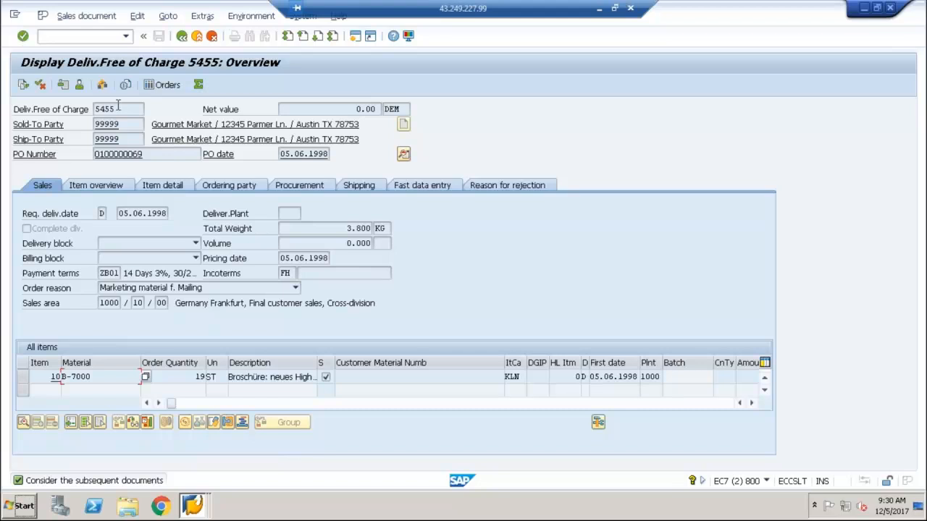
pyautogui.click(182, 37)
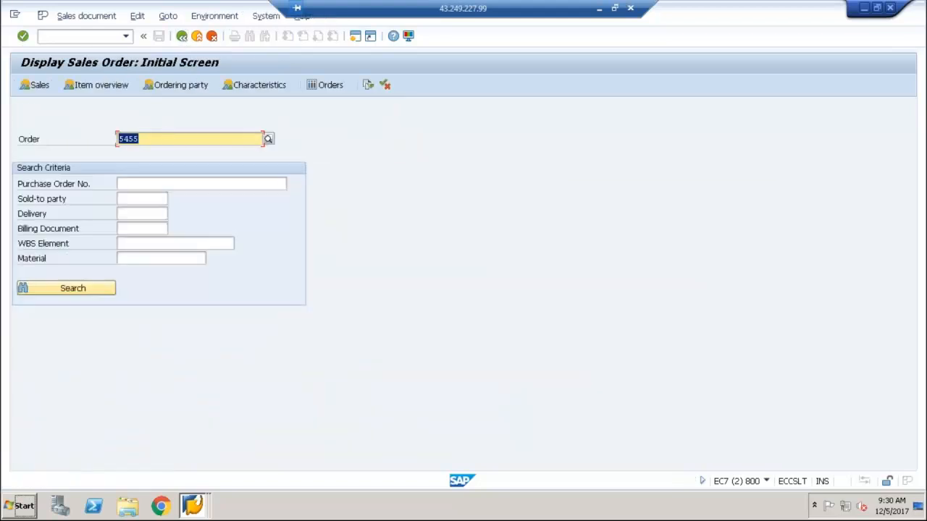
# Return to the Create Event session, enter the sales document number as the object key and trigger the event
pyautogui.click(202, 513)
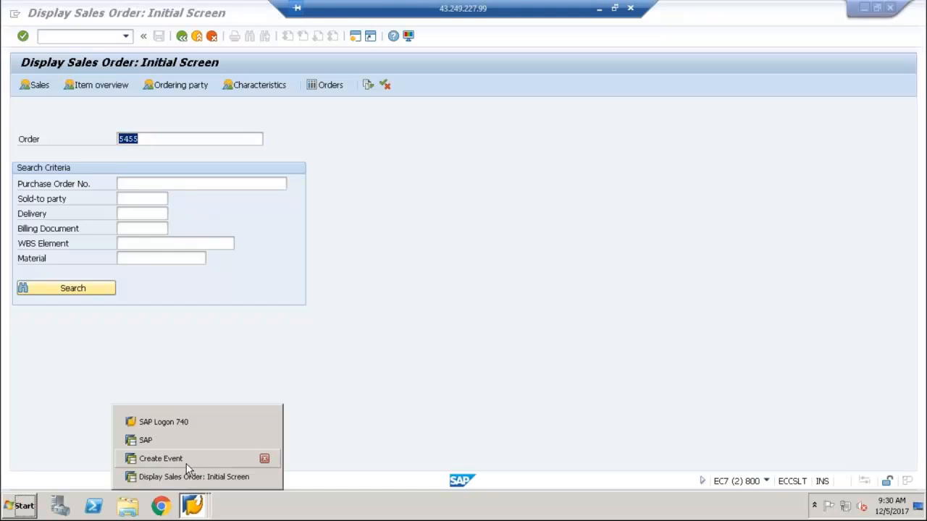
pyautogui.click(186, 464)
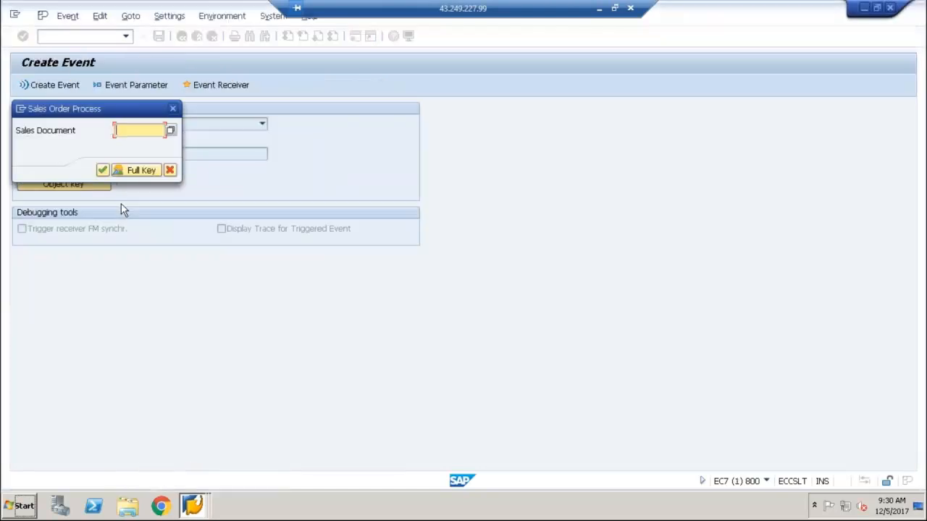
pyautogui.write('5455')
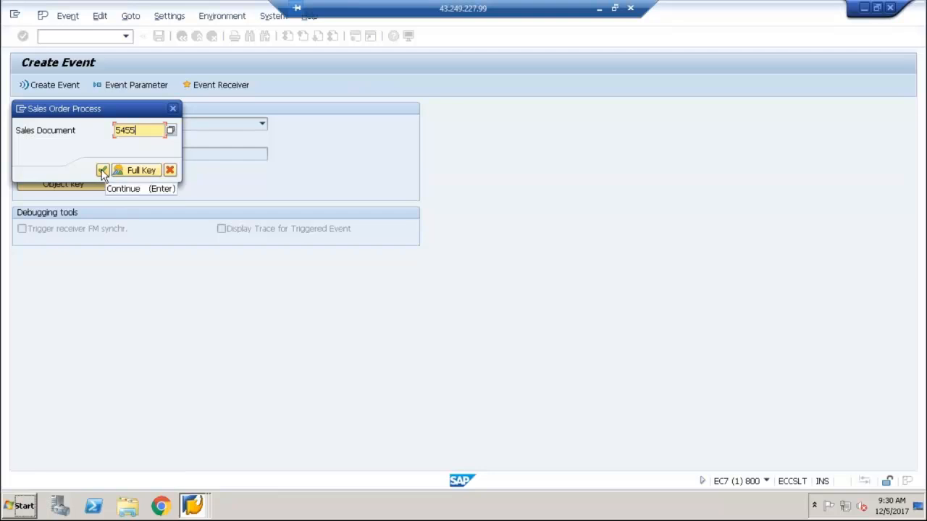
pyautogui.click(102, 171)
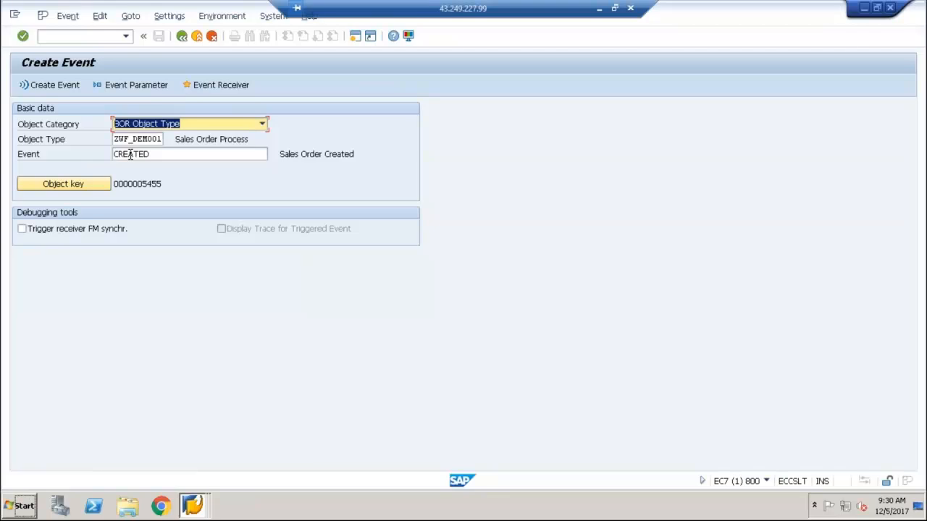
pyautogui.click(63, 84)
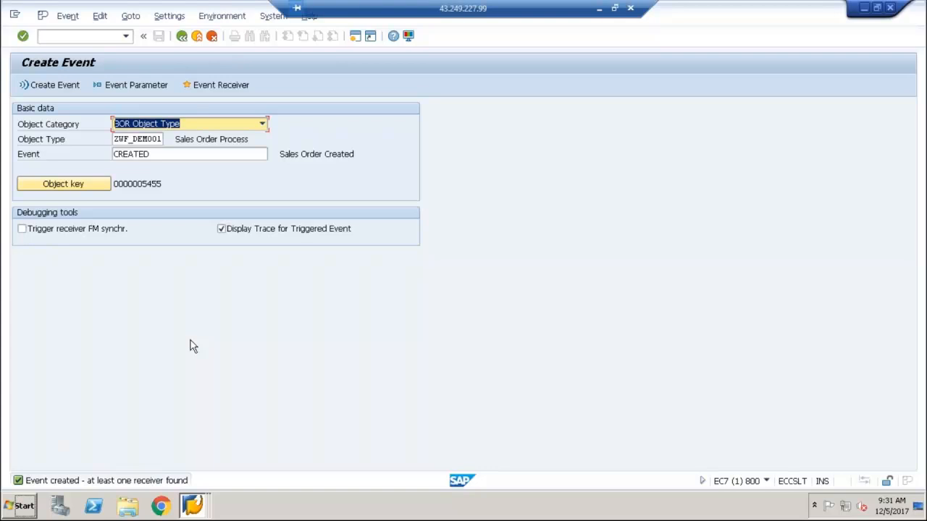
# Leave event creation and run transaction SWI1 for the work item selection report
pyautogui.click(181, 40)
pyautogui.write('swi1')
pyautogui.press('Return')
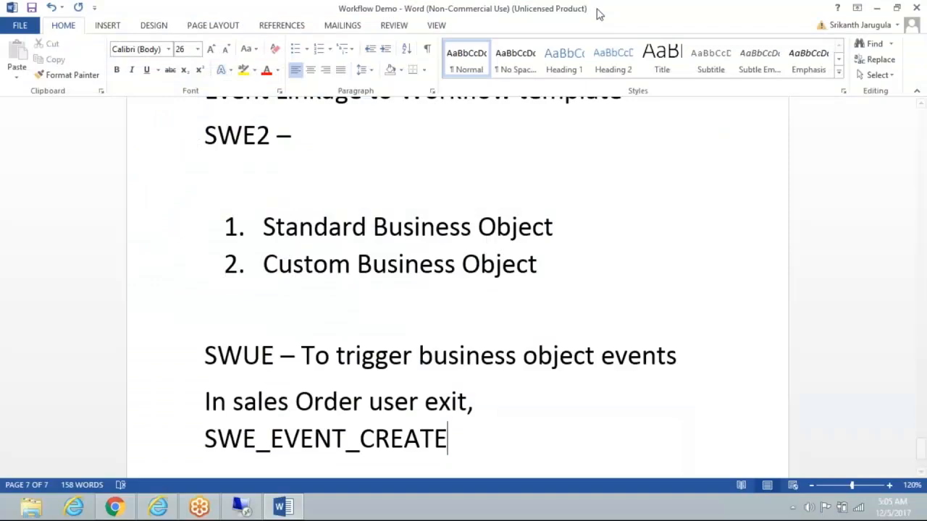
# Switch to the Word notes and add the line "SWI1- Tcode fordisplaying workitems - Logs" on a new page
pyautogui.click(599, 8)
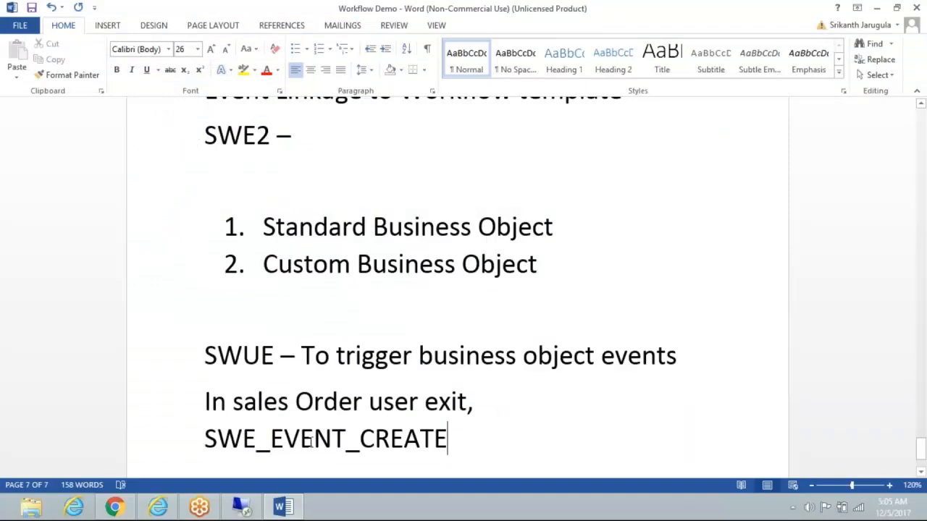
pyautogui.scroll(-3, 517, 433)
pyautogui.hotkey('ctrl', 'Return')
pyautogui.write('SWI1-')
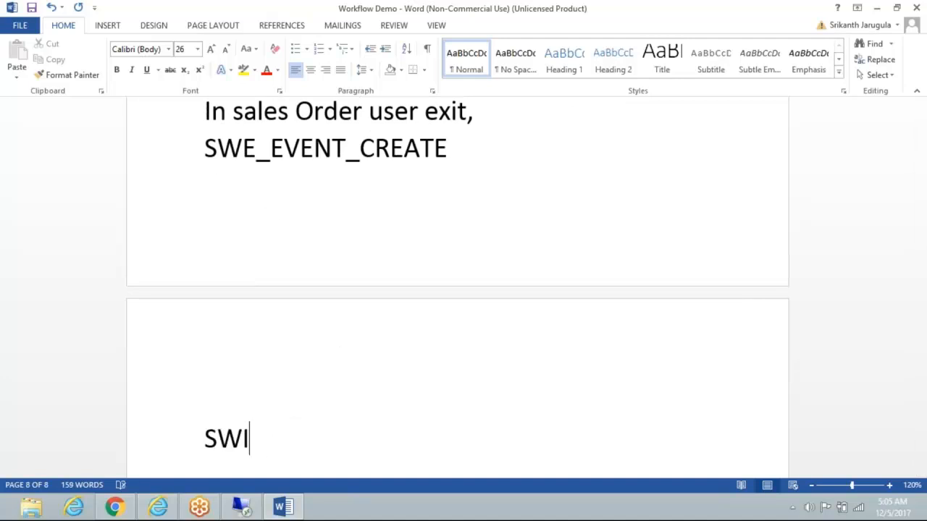
pyautogui.press('BackSpace')
pyautogui.write('- ')
pyautogui.write('Tocd')
pyautogui.press('BackSpace')
pyautogui.press('BackSpace')
pyautogui.press('BackSpace')
pyautogui.write('code for')
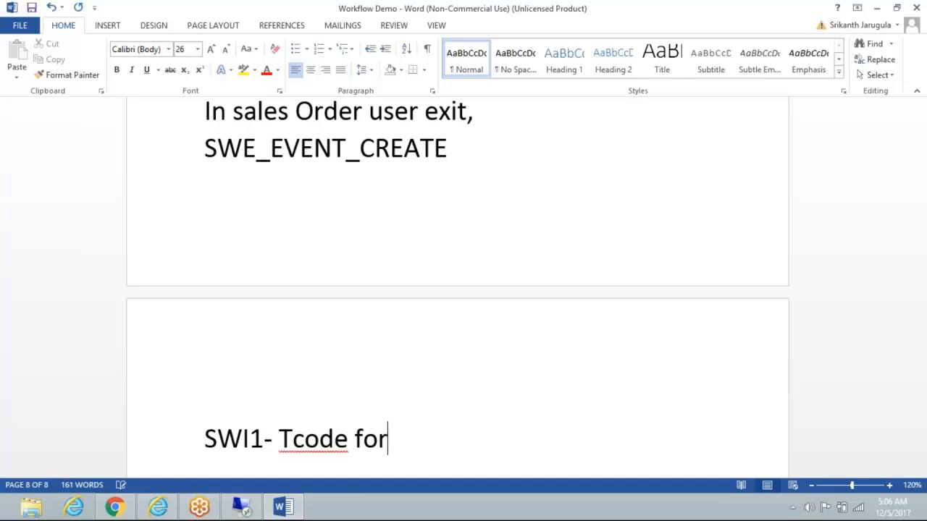
pyautogui.write('displaying ')
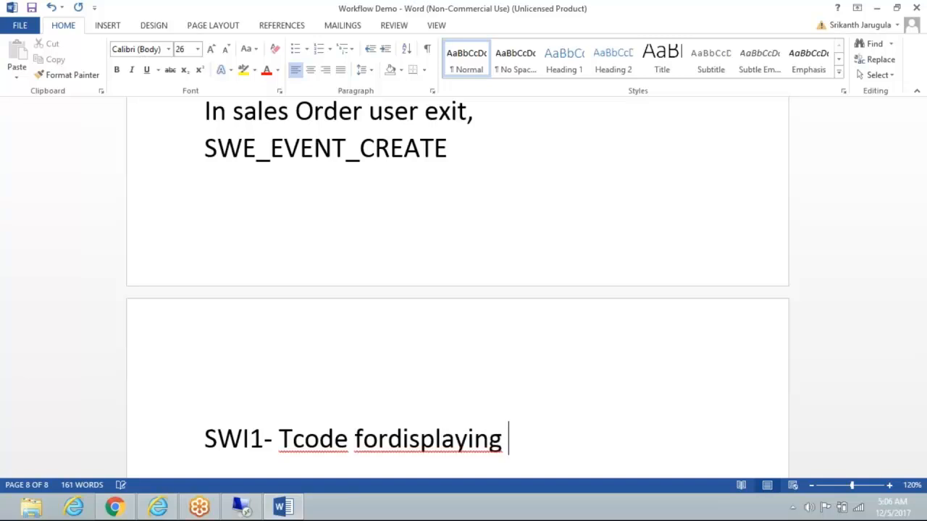
pyautogui.write('workite')
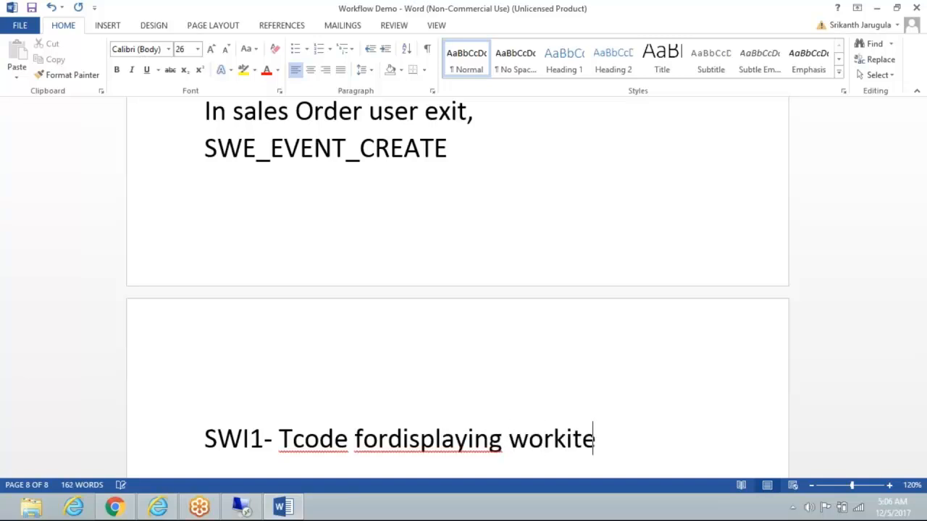
pyautogui.write('ms')
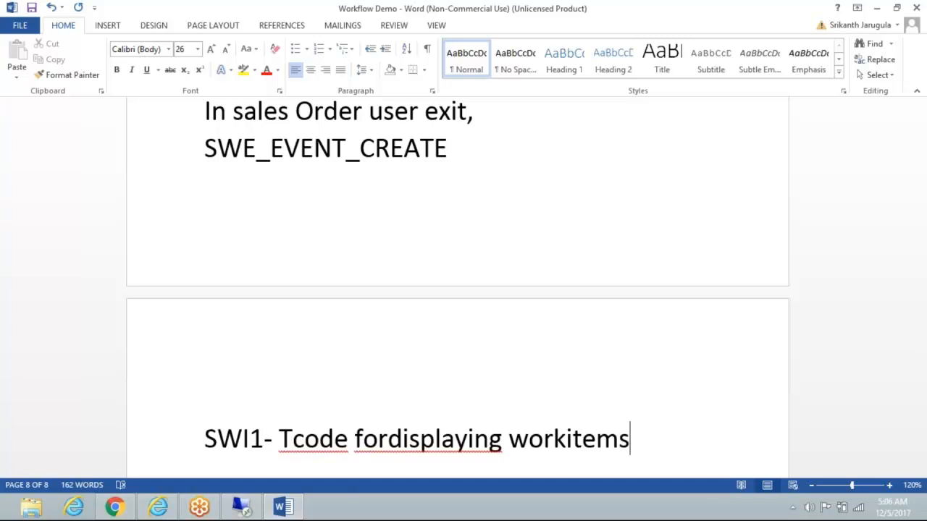
pyautogui.write(' -')
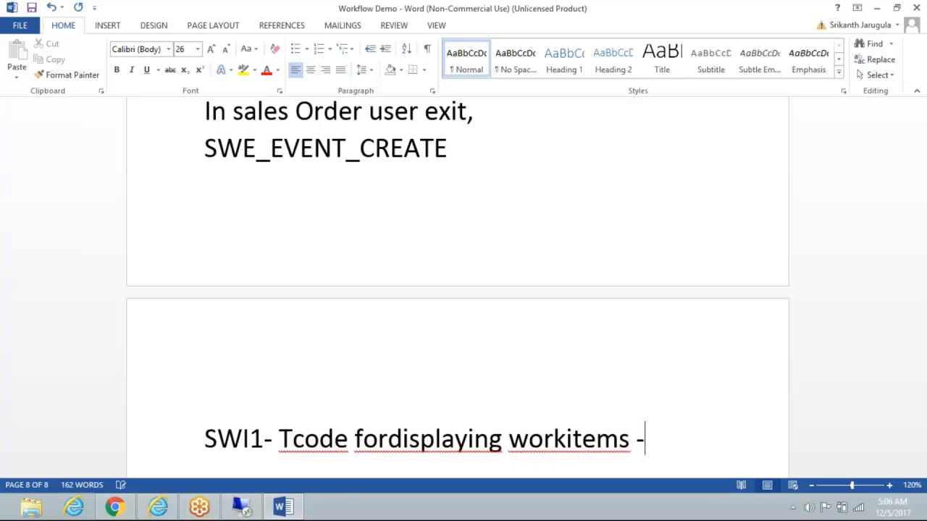
pyautogui.write(' Logs')
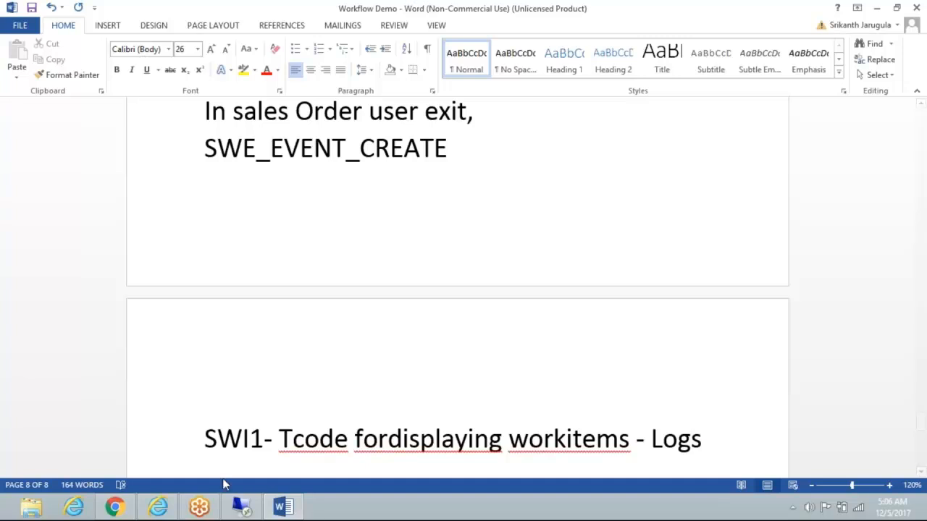
# Switch back to the remote SAP session, set the work items' creation start time to 00:00:00 and run the selection report
pyautogui.moveTo(232, 501)
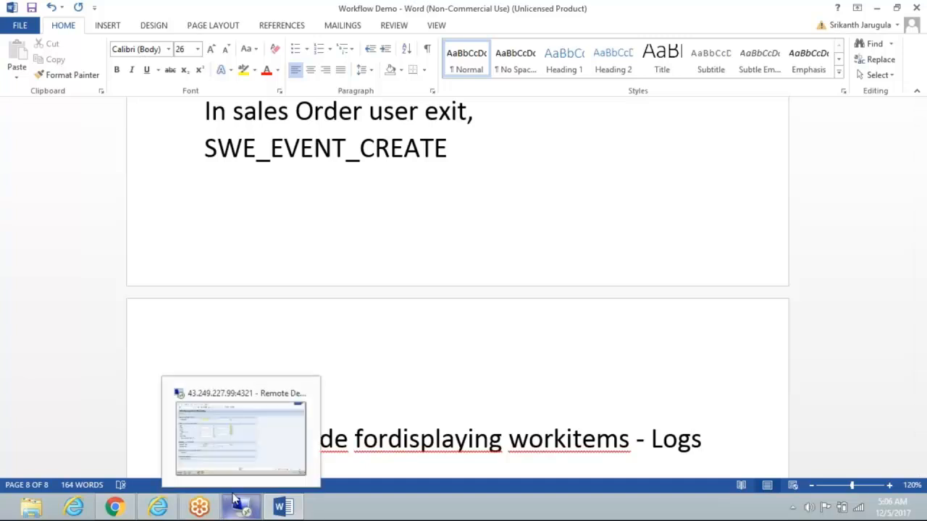
pyautogui.click(233, 453)
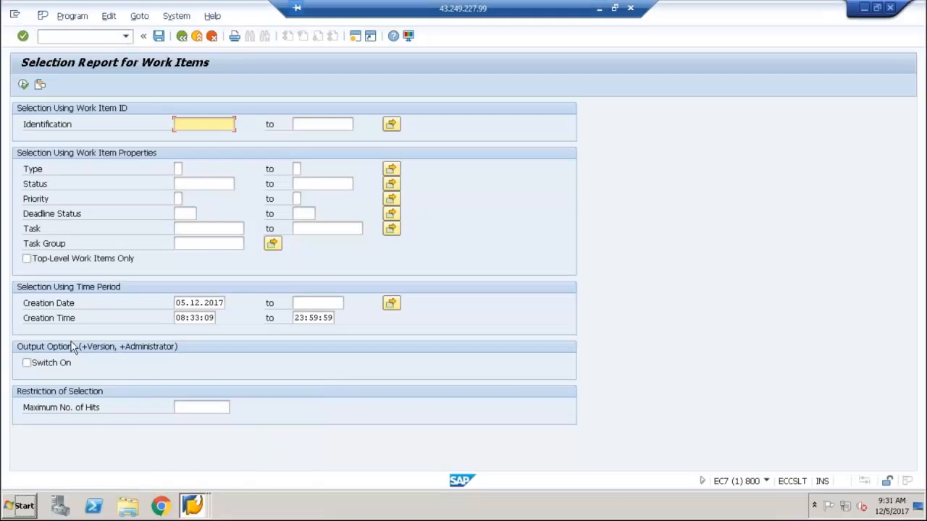
pyautogui.click(188, 319)
pyautogui.press('BackSpace')
pyautogui.write('0')
pyautogui.doubleClick(192, 319)
pyautogui.write('00')
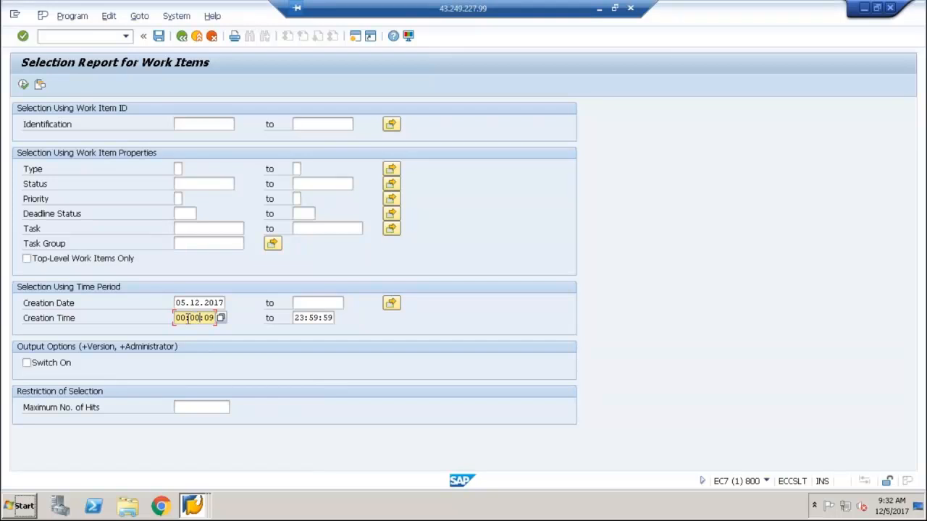
pyautogui.hotkey('shift', 'Right')
pyautogui.hotkey('shift', 'Right')
pyautogui.write('00')
pyautogui.click(22, 84)
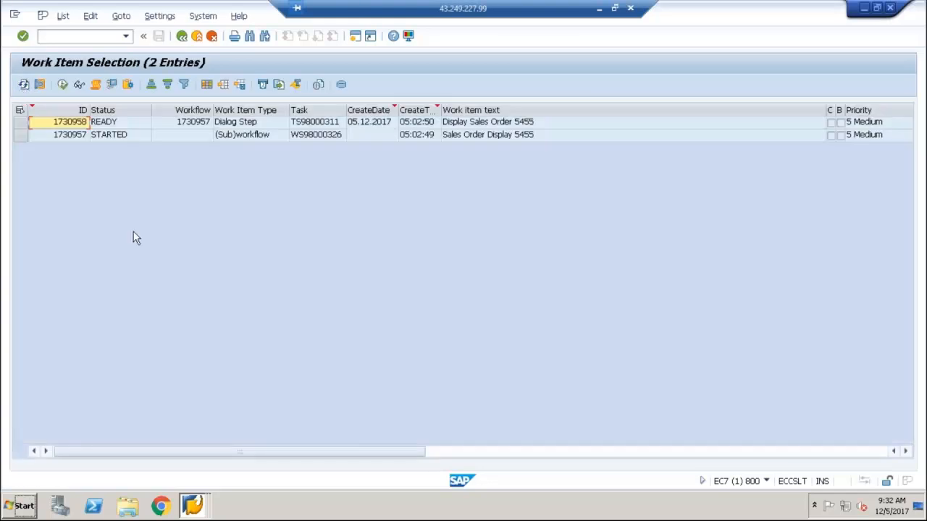
# Display the workflow log of the (Sub)workflow work item for task WS98000326
pyautogui.click(305, 136)
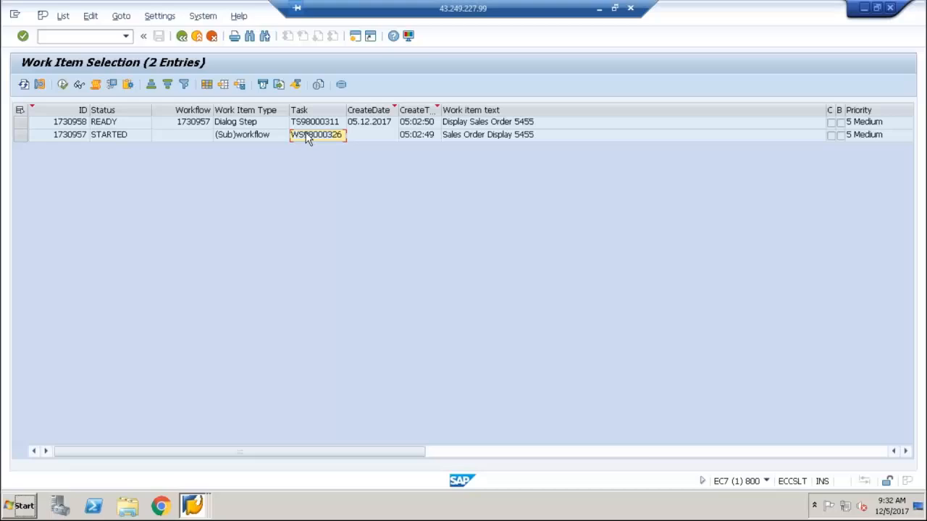
pyautogui.click(45, 142)
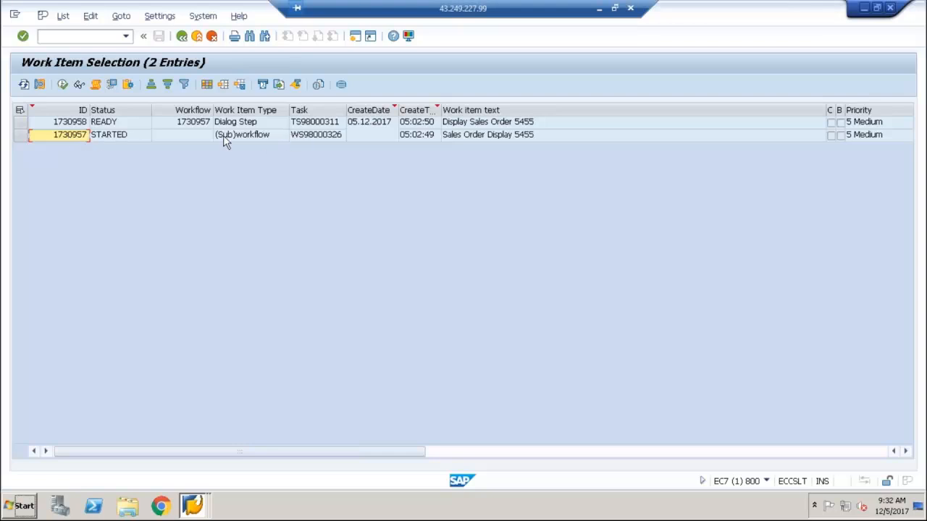
pyautogui.click(20, 122)
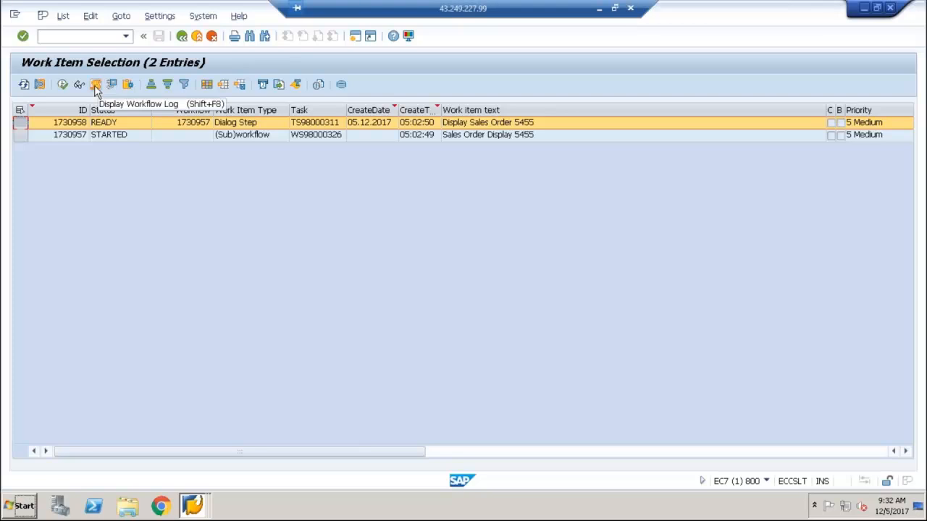
pyautogui.click(21, 134)
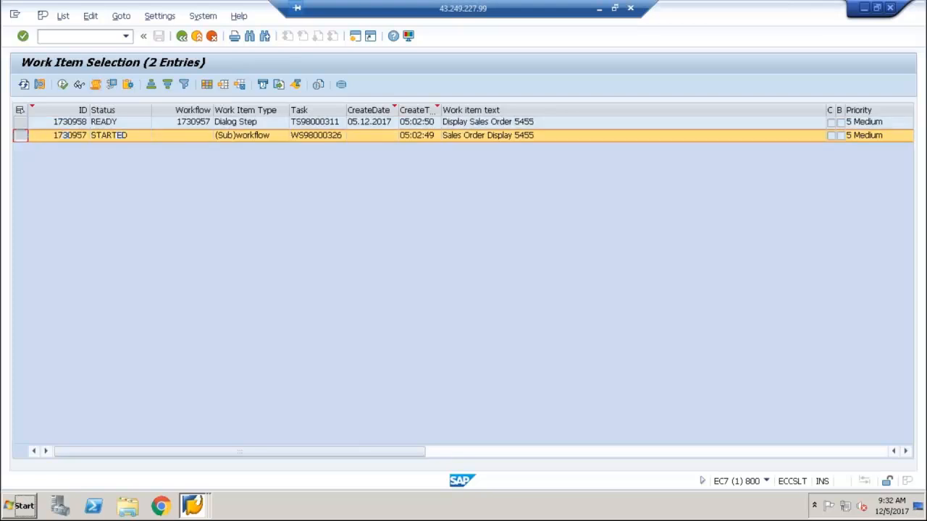
pyautogui.click(95, 85)
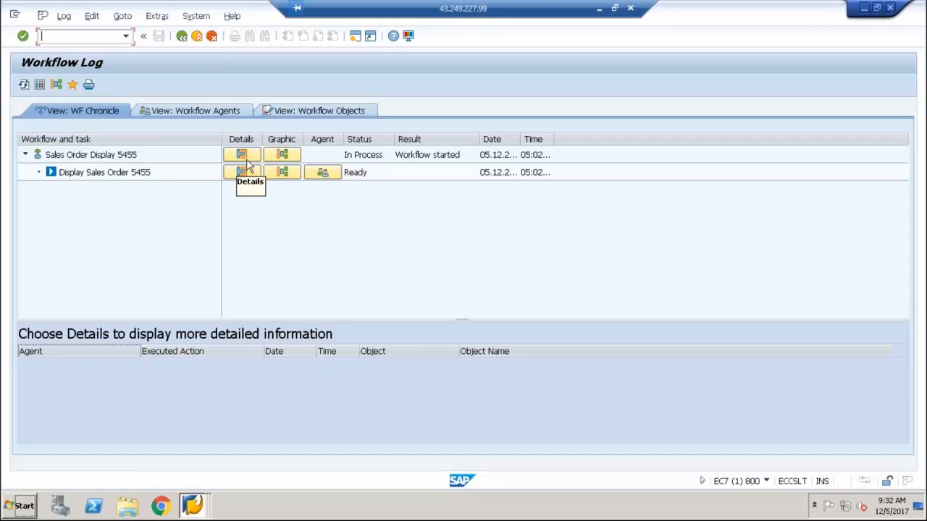
# Show the selected agents of the Display Sales Order step in the workflow log
pyautogui.click(323, 174)
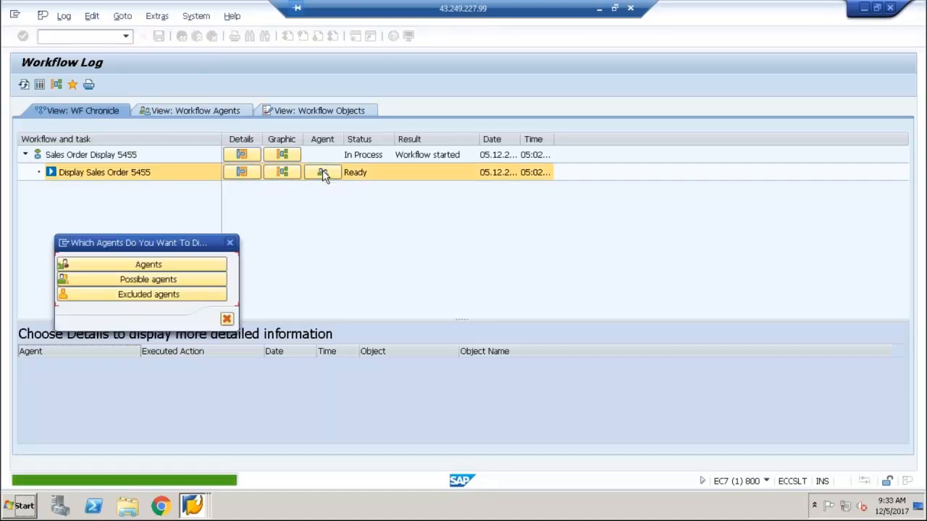
pyautogui.click(149, 266)
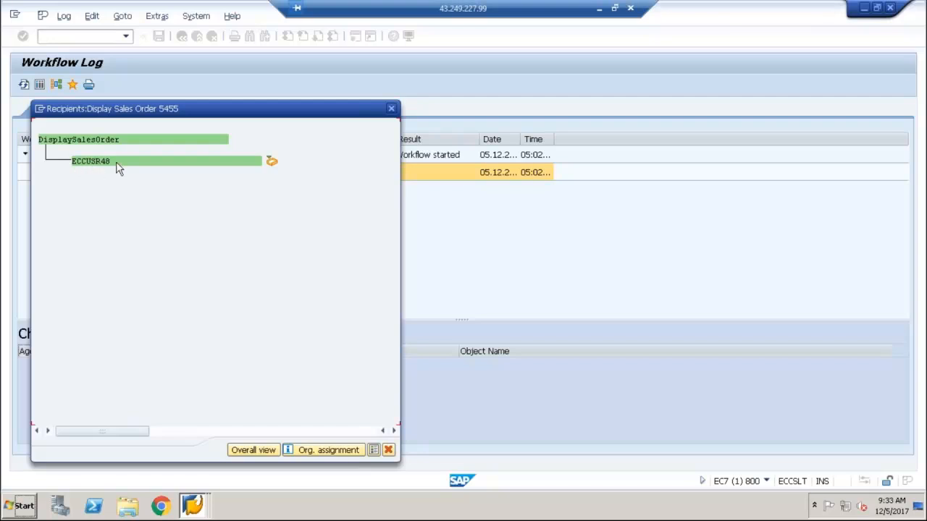
# Close the recipients display, recheck the selected agents of the Display Sales Order 5455 step, and close the display again
pyautogui.click(392, 110)
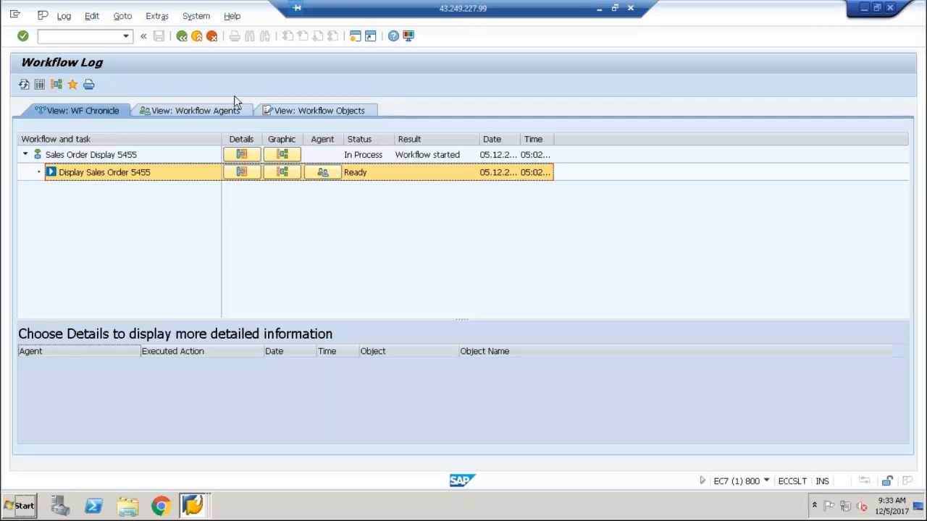
pyautogui.click(322, 173)
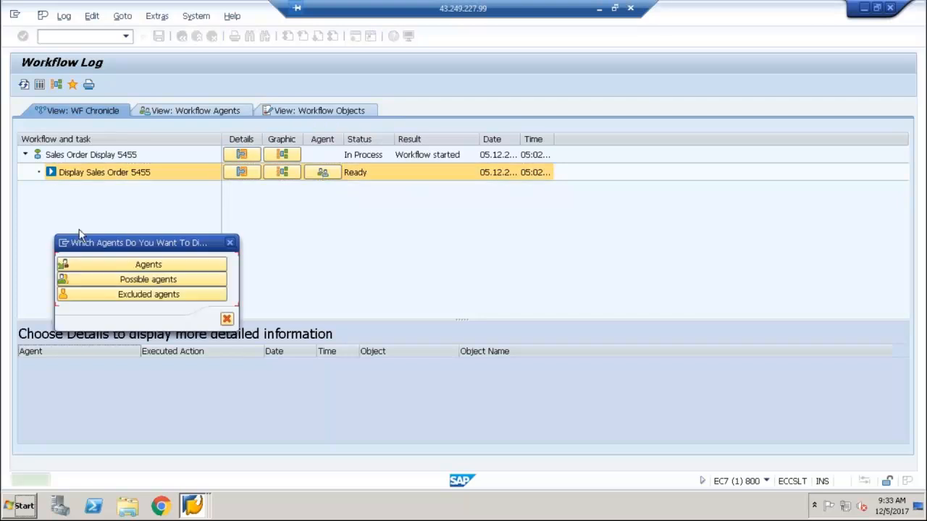
pyautogui.click(102, 264)
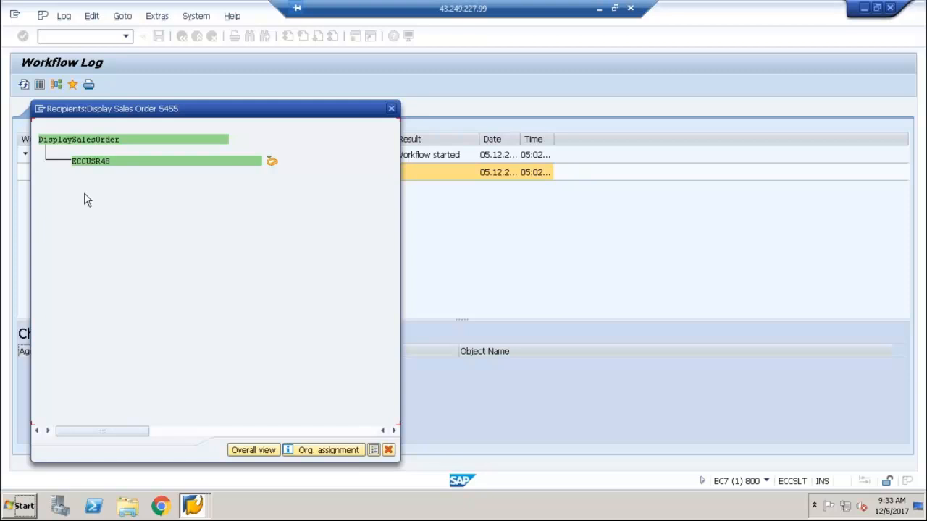
pyautogui.click(389, 451)
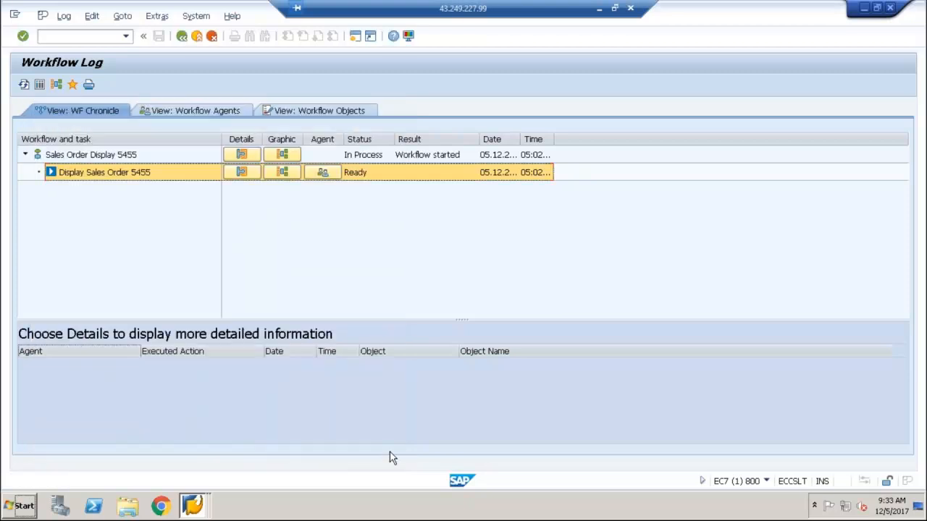
# Leave the workflow log and the work item selection to return to the SAP Easy Access screen
pyautogui.click(182, 37)
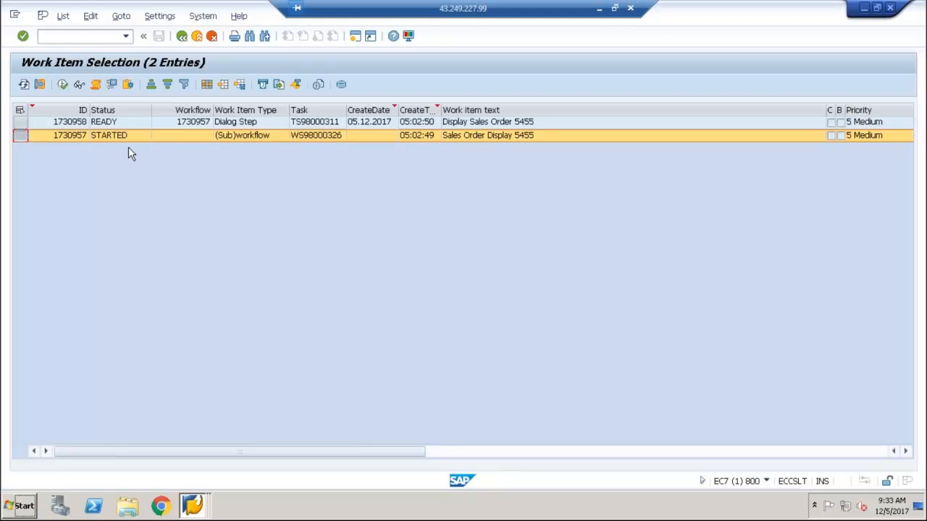
pyautogui.click(183, 36)
pyautogui.click(183, 36)
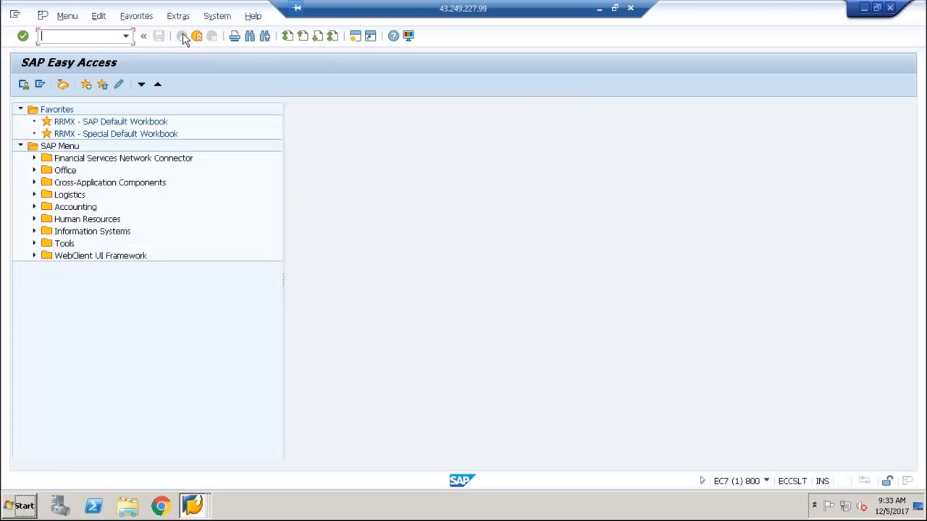
# Open the Business Workplace with transaction SBWP and list the workflow items in the inbox
pyautogui.write('SBW')
pyautogui.press('BackSpace')
pyautogui.write('WP')
pyautogui.press('Return')
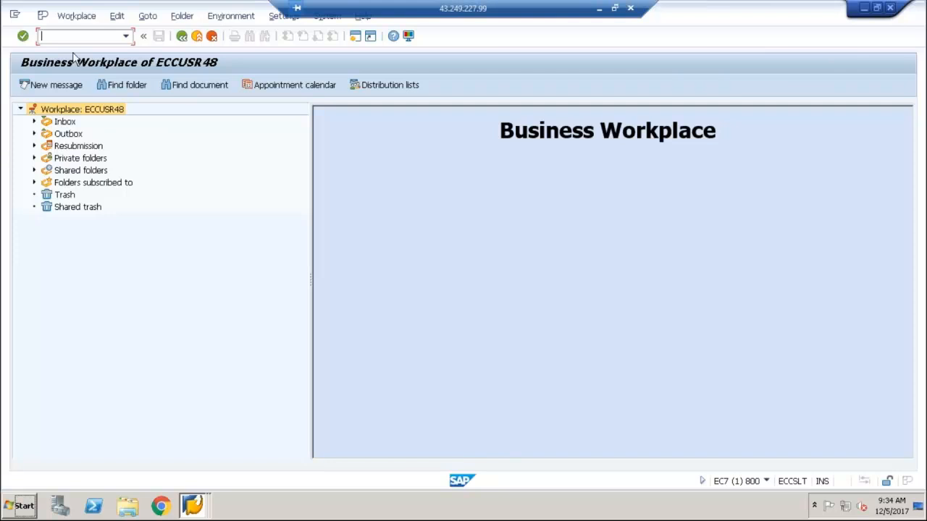
pyautogui.click(34, 122)
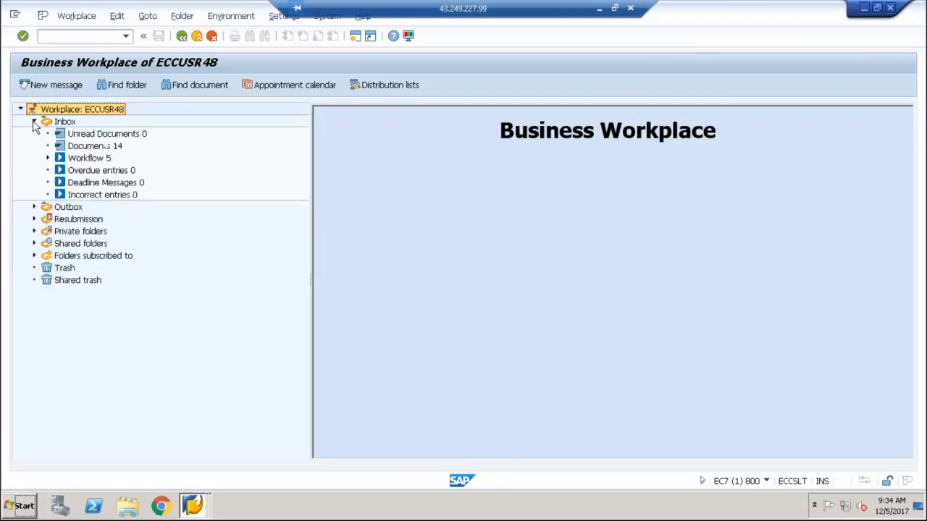
pyautogui.click(86, 160)
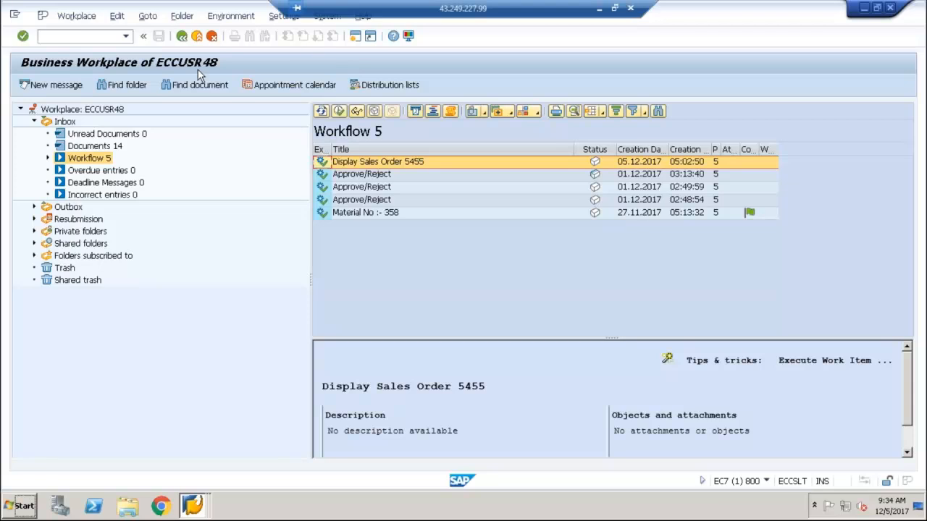
pyautogui.click(192, 505)
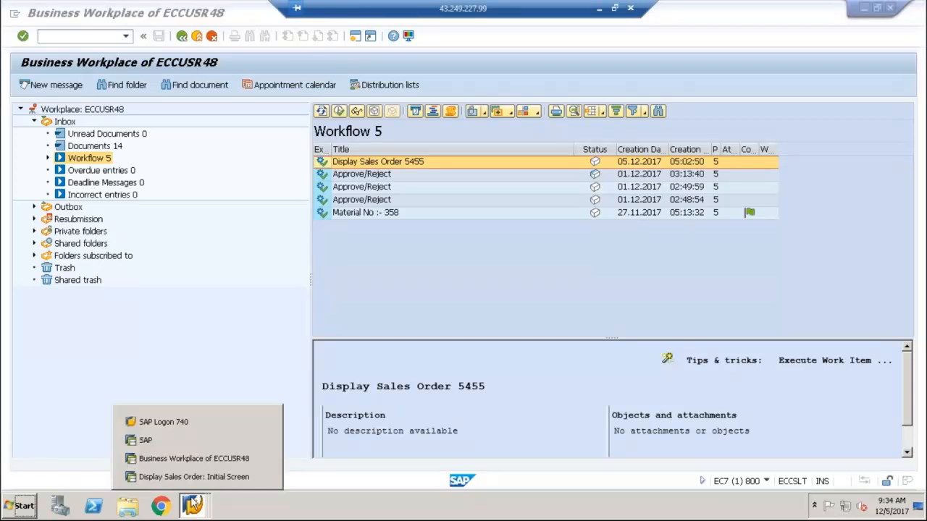
pyautogui.click(221, 254)
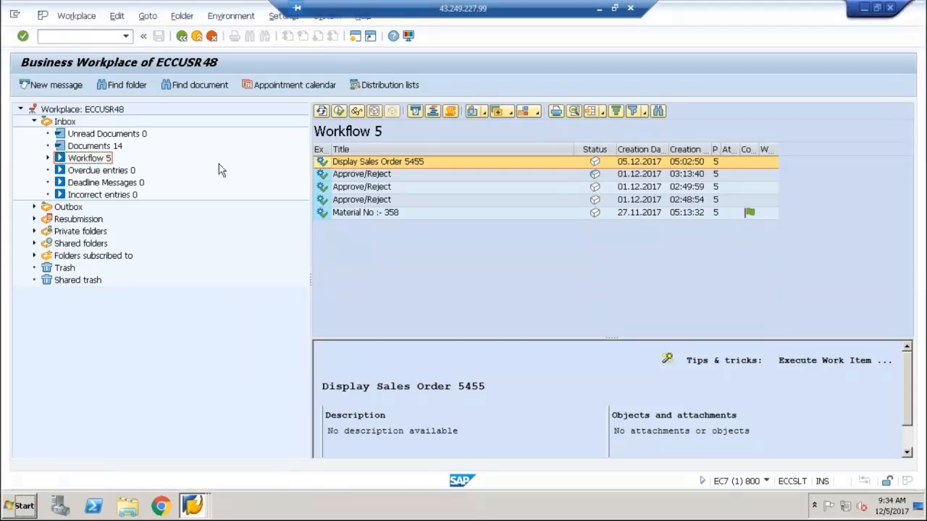
pyautogui.click(197, 37)
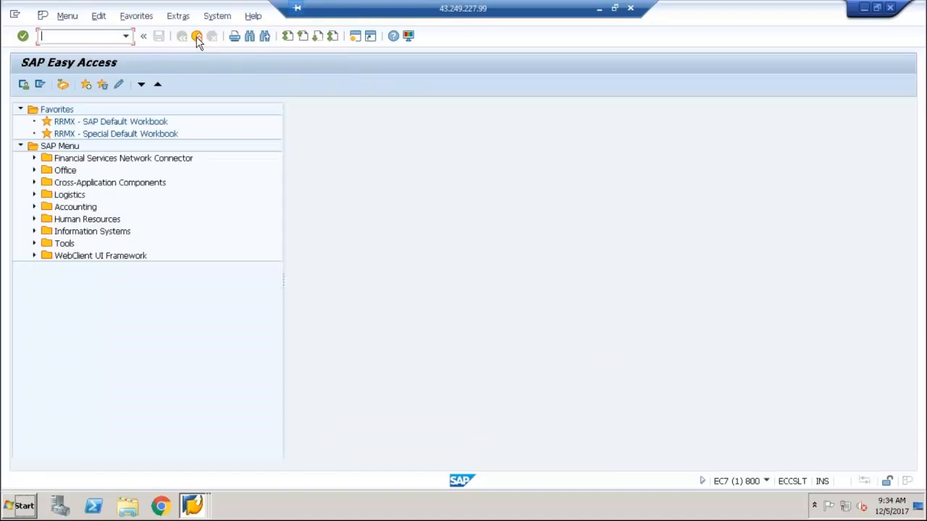
pyautogui.write('sbwp')
pyautogui.press('Return')
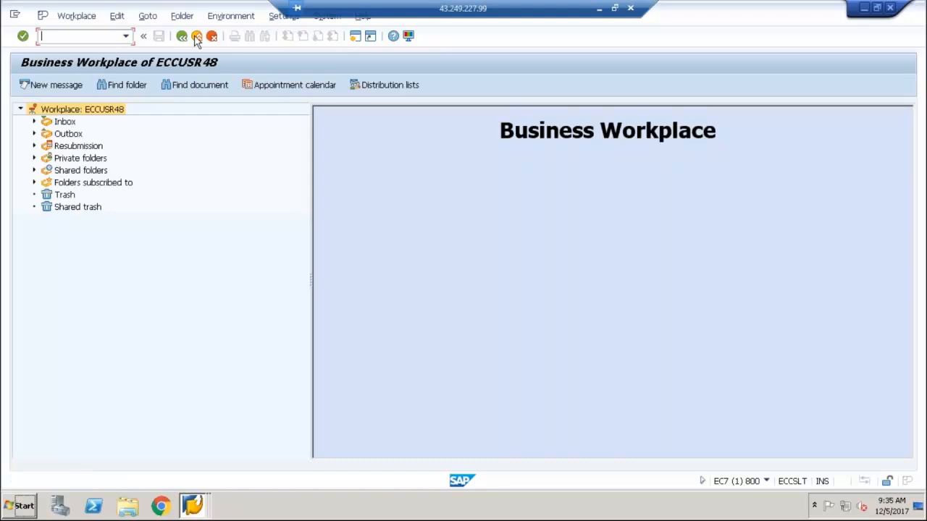
# Open the Business Object Builder with transaction SWO1 and display object type ZWF_DEMO01
pyautogui.click(183, 38)
pyautogui.write('swo1')
pyautogui.press('Return')
pyautogui.click(82, 233)
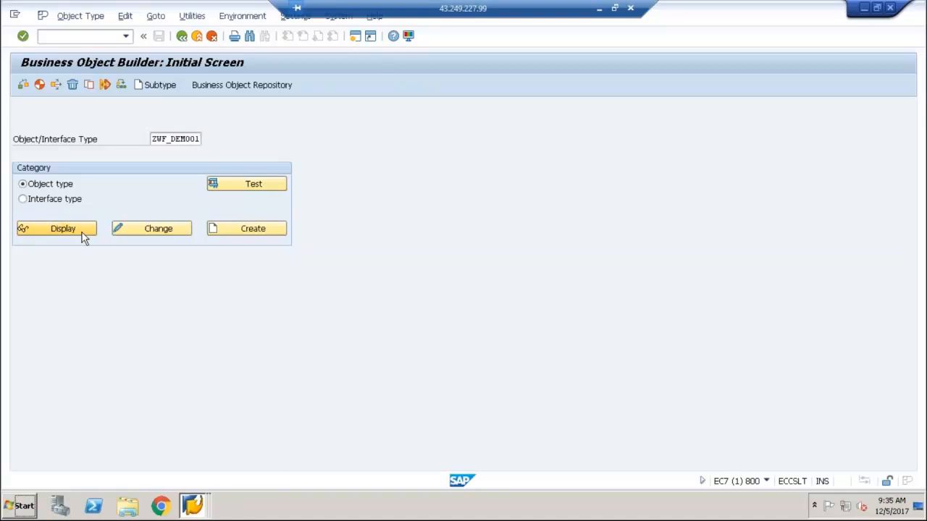
# Open the program of the DisplayOrder method and set a session breakpoint on the IF lv_vbeln IS NOT INITIAL line
pyautogui.click(41, 162)
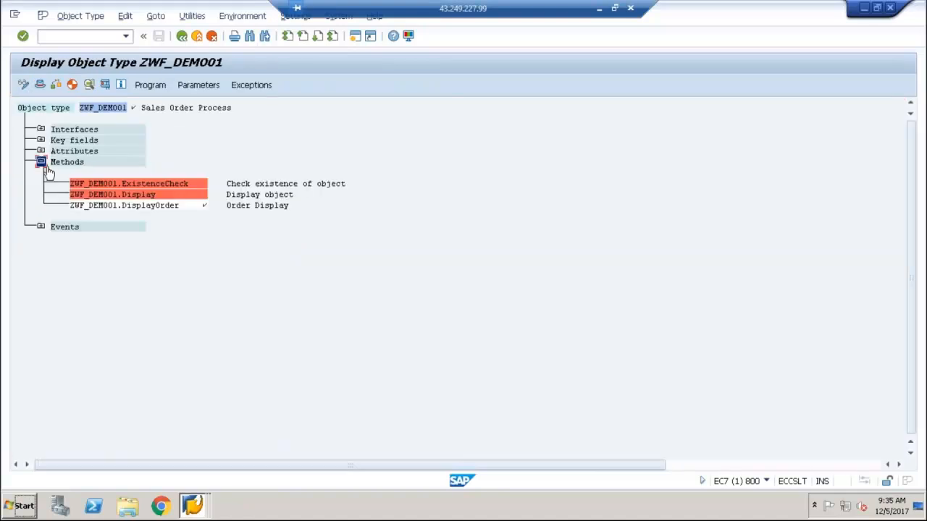
pyautogui.click(148, 206)
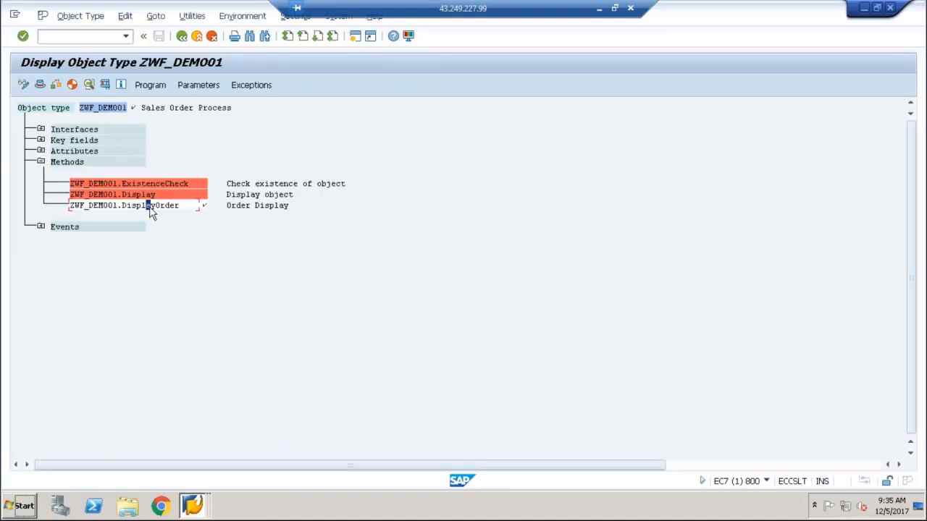
pyautogui.click(148, 84)
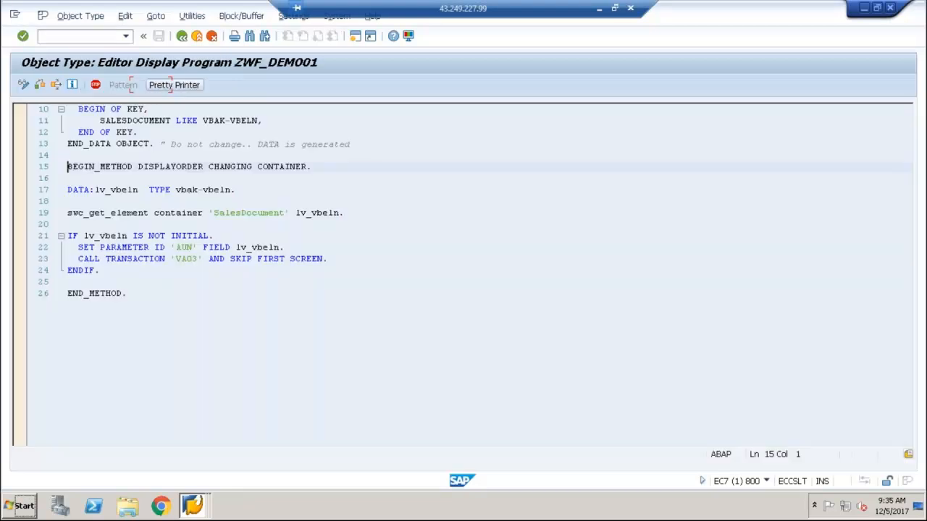
pyautogui.click(128, 235)
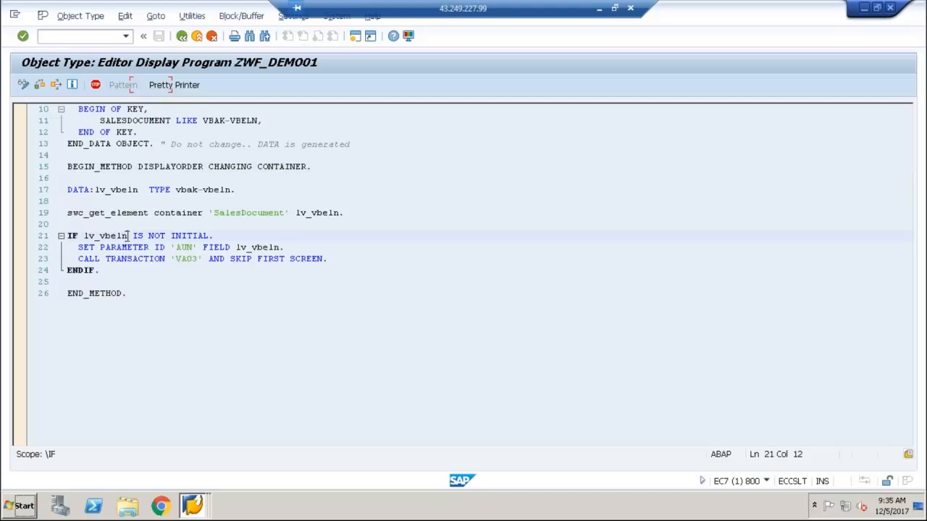
pyautogui.click(96, 85)
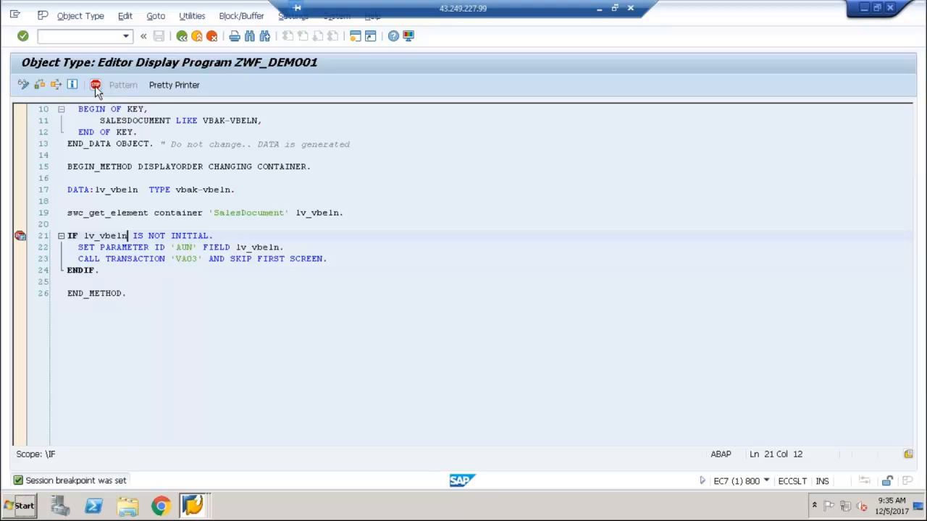
# Leave the Business Object Builder and list the workflow items in the Business Workplace inbox
pyautogui.click(187, 41)
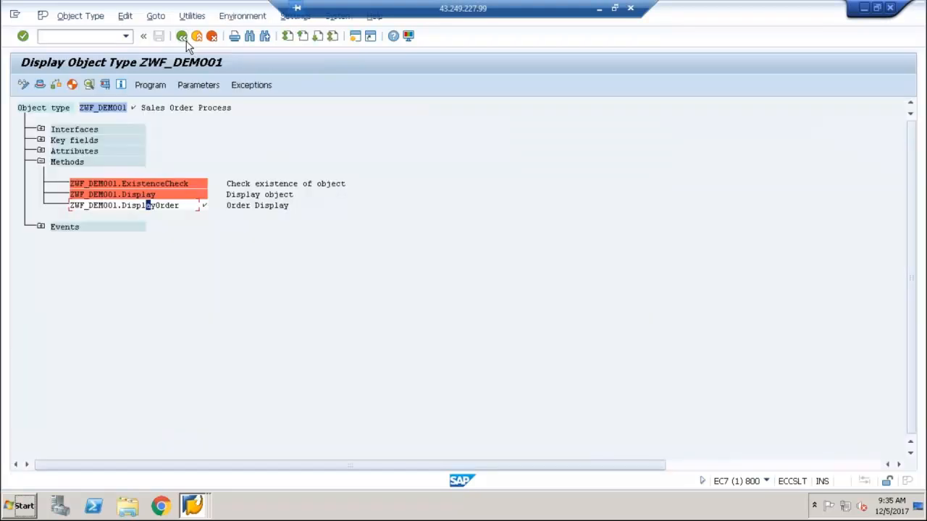
pyautogui.click(187, 41)
pyautogui.click(186, 41)
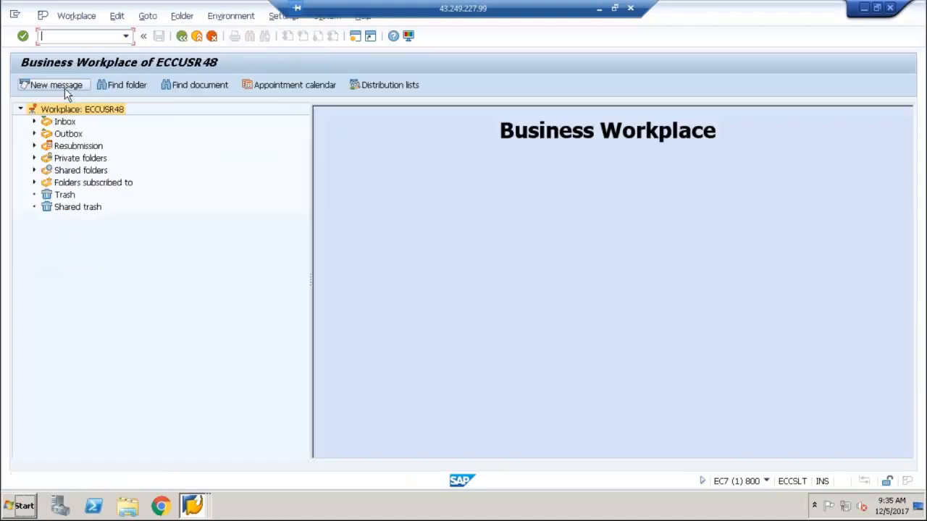
pyautogui.click(34, 122)
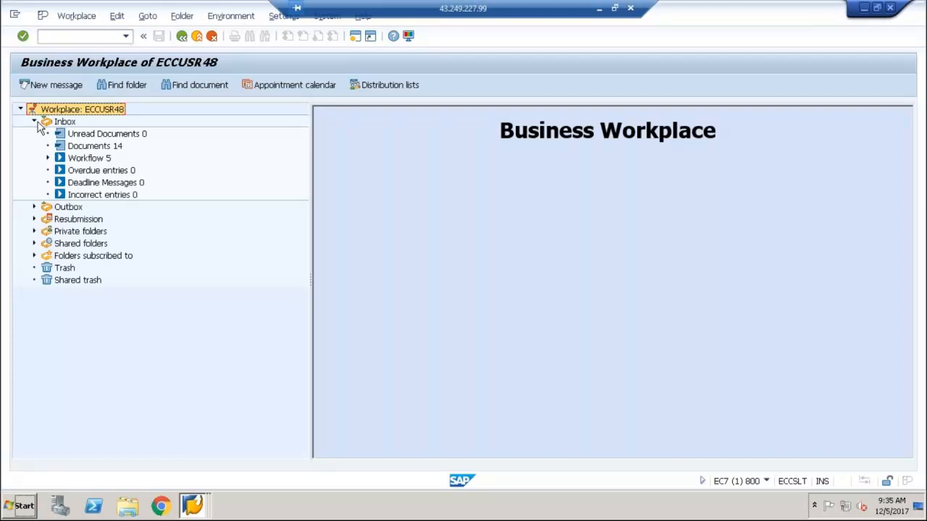
pyautogui.click(88, 160)
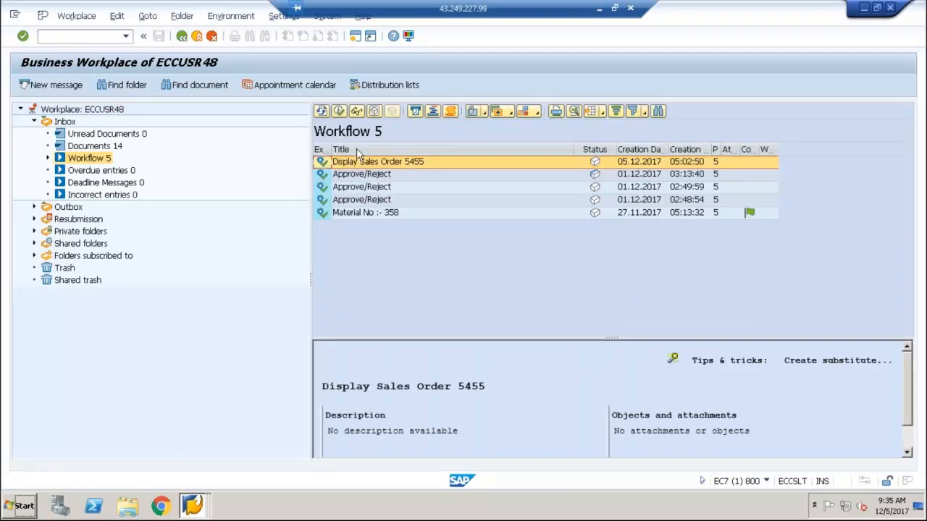
# Execute the Display Sales Order work item, inspecting LV_VBELN in the debugger before continuing, and leave the displayed order
pyautogui.doubleClick(405, 164)
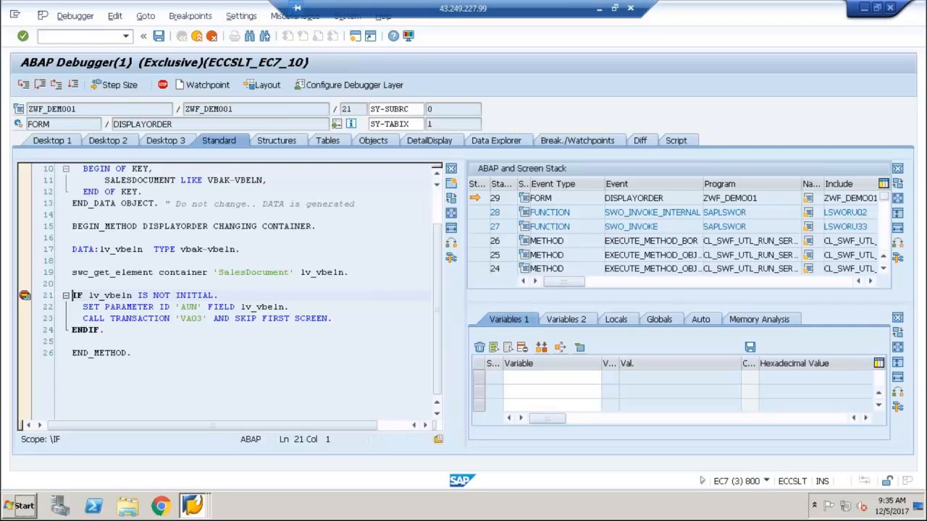
pyautogui.doubleClick(121, 296)
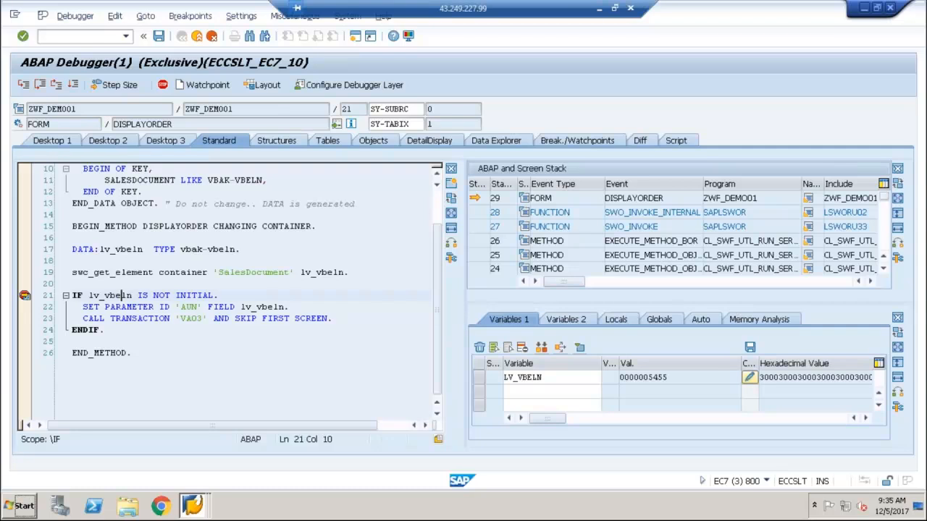
pyautogui.press('F8')
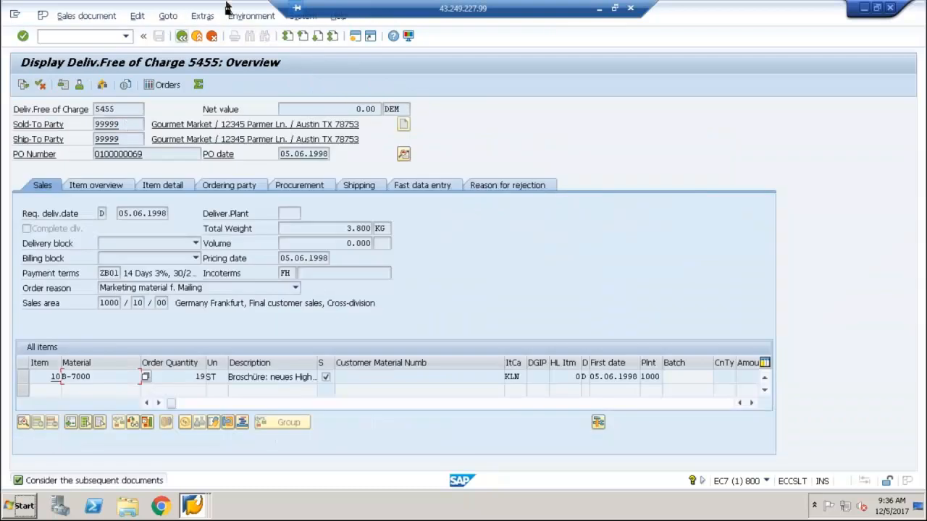
pyautogui.click(183, 36)
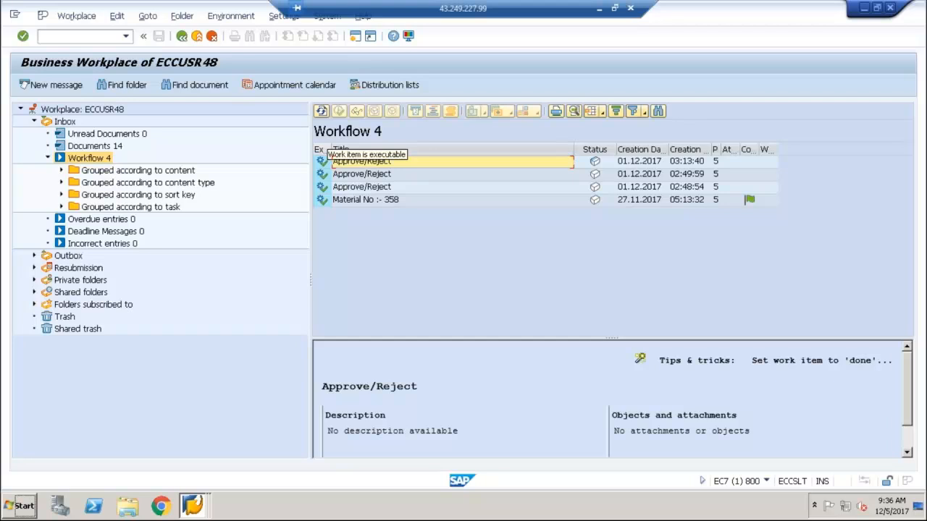
# Switch to the Display Sales Order session and run the work item selection report SWI1 with its default selection
pyautogui.click(198, 506)
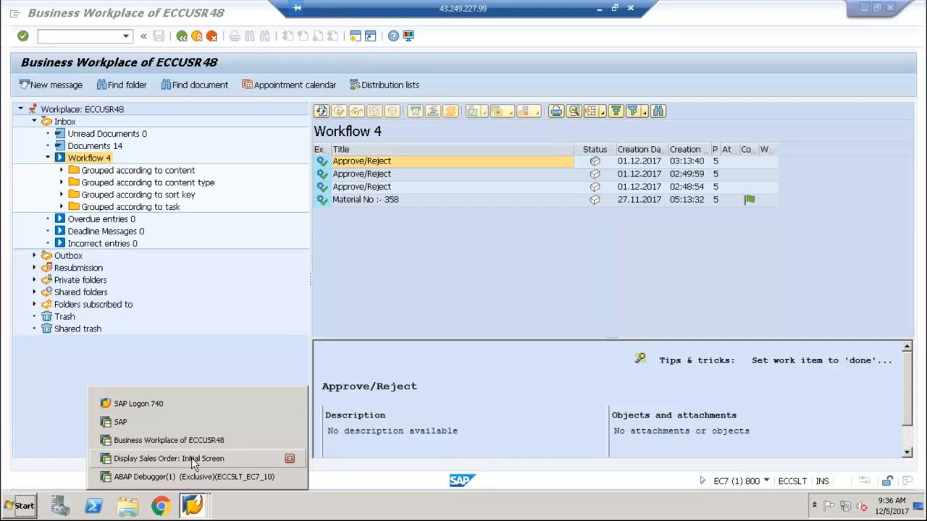
pyautogui.click(191, 459)
pyautogui.click(183, 37)
pyautogui.write('swi1')
pyautogui.press('Return')
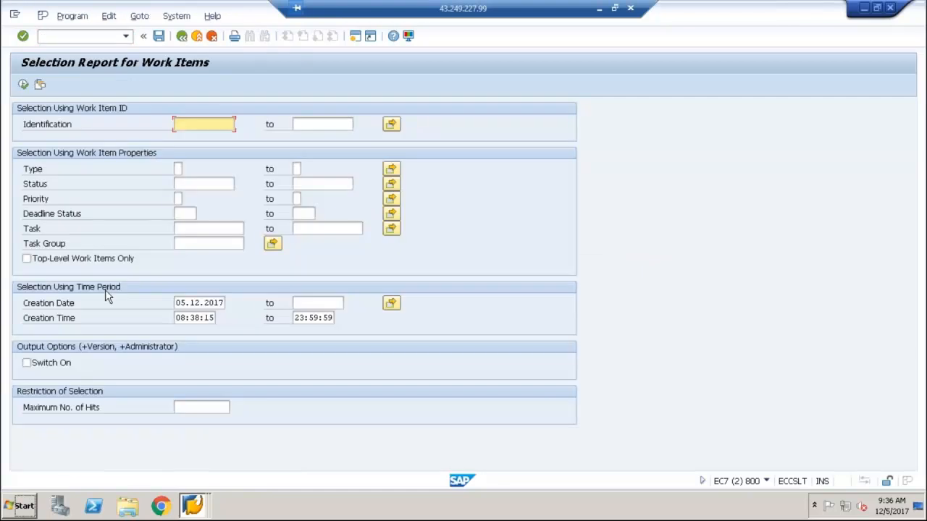
pyautogui.press('F8')
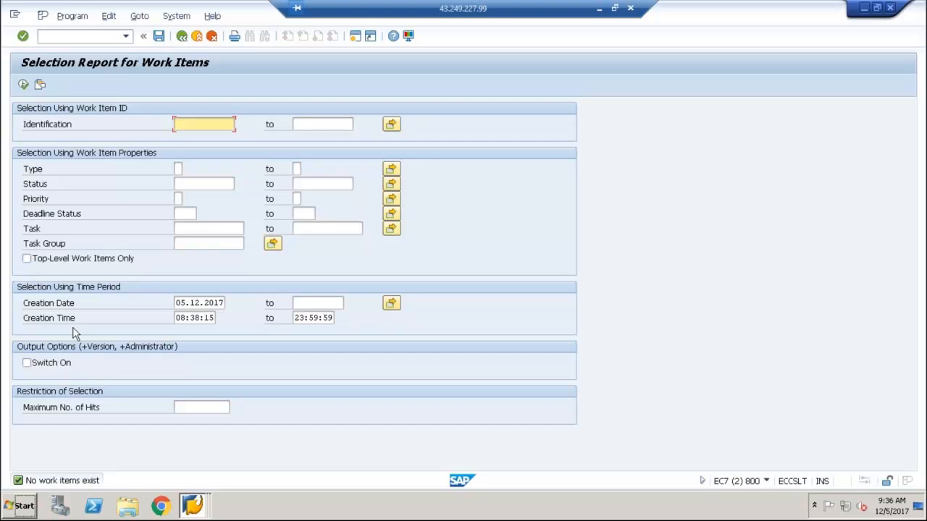
# Set the start of the creation time to 00:00:00 and run the work item selection
pyautogui.click(73, 319)
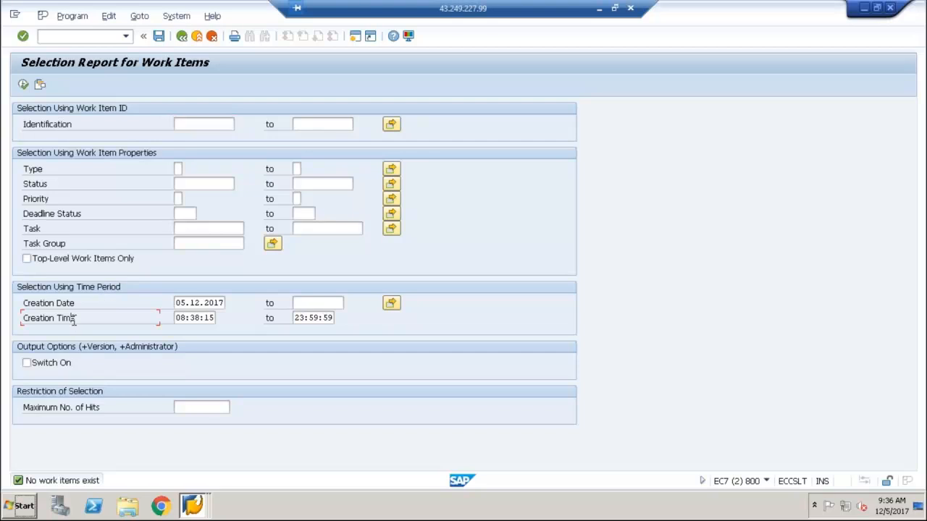
pyautogui.press('Tab')
pyautogui.write('00')
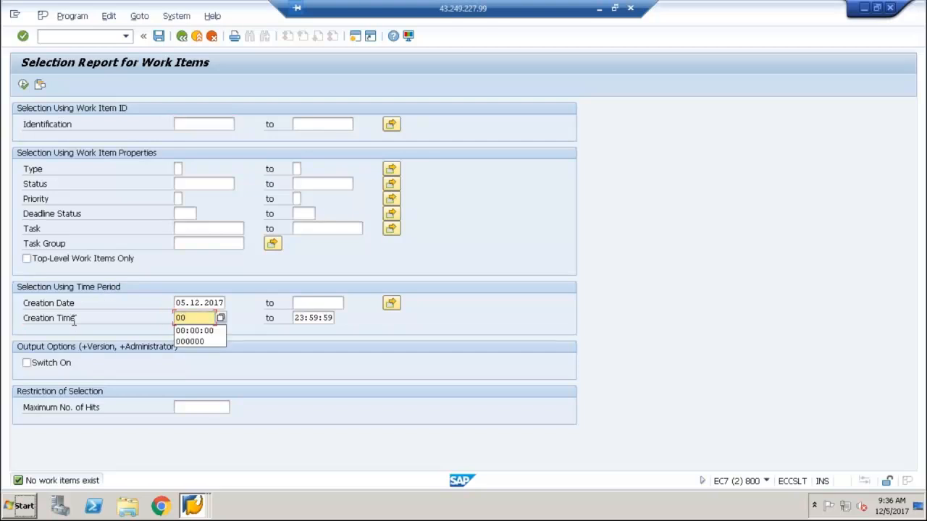
pyautogui.write('0000')
pyautogui.press('F8')
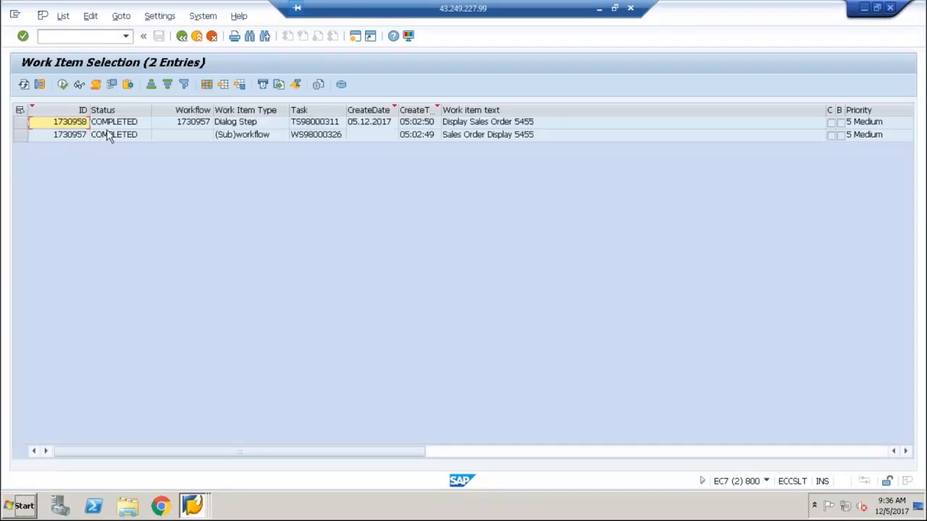
# Examine the workflow log of the Sales Order Display workflow in list and graphical form, and return from it
pyautogui.click(20, 135)
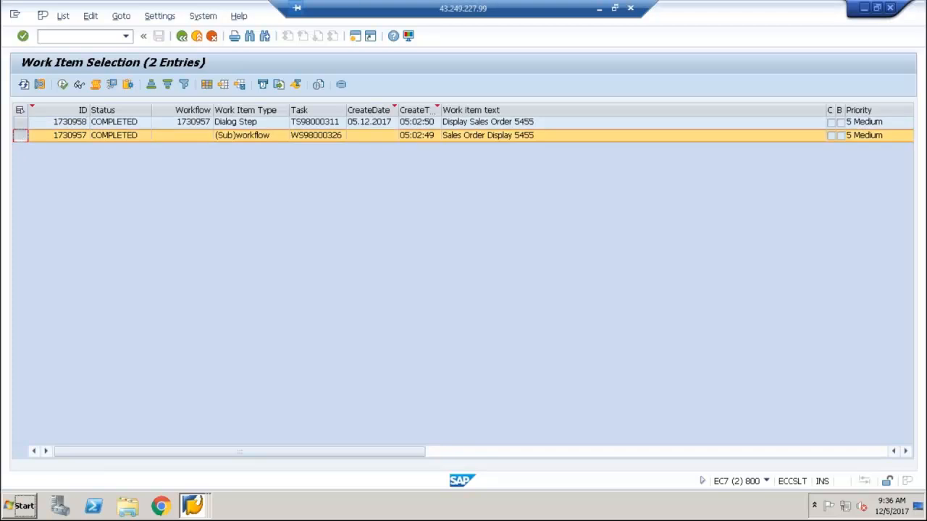
pyautogui.click(95, 85)
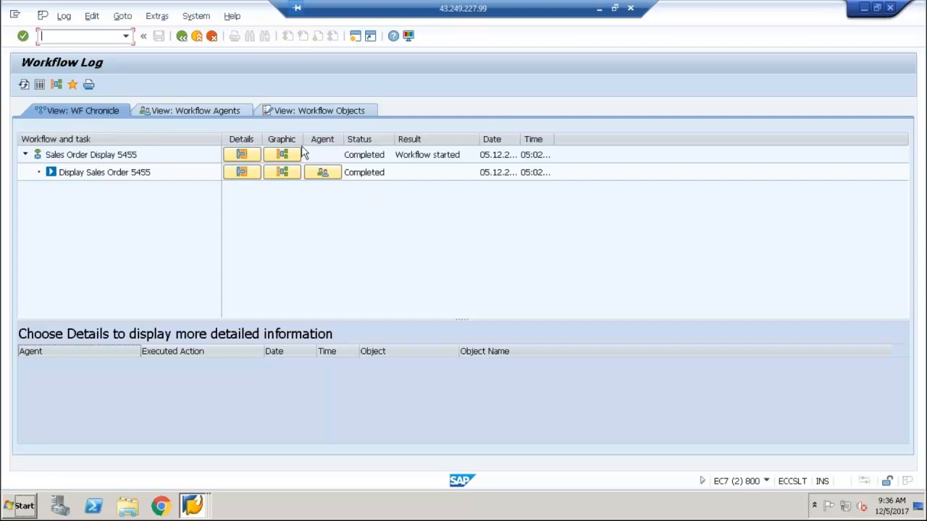
pyautogui.click(57, 85)
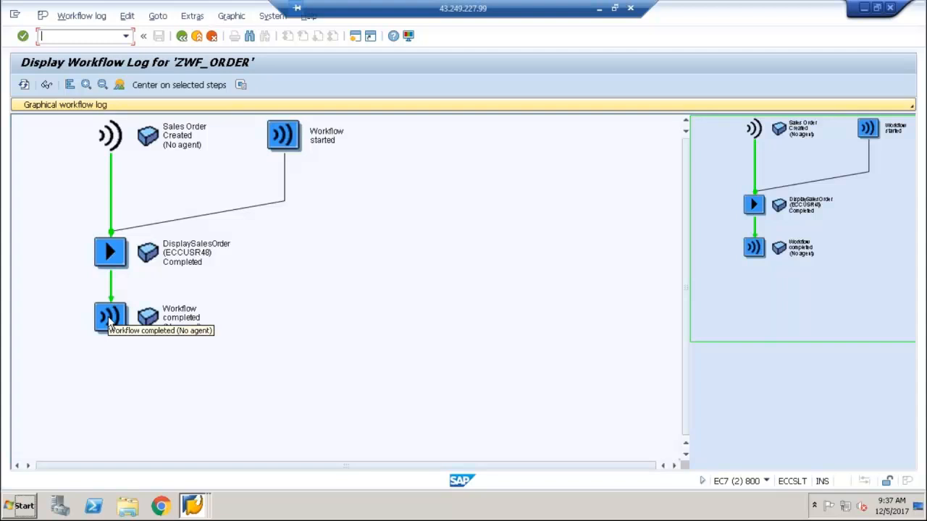
pyautogui.click(184, 41)
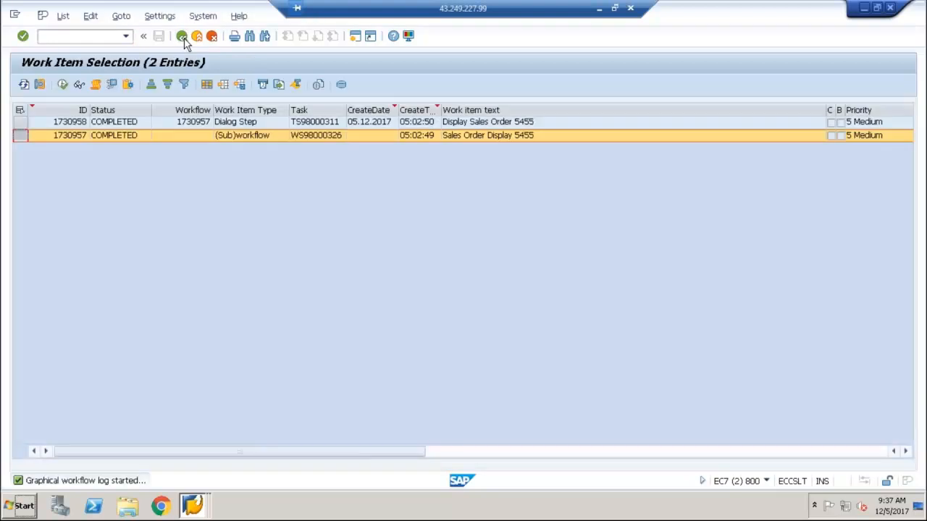
# Leave the work item selection and open the task maintenance transaction from SAP Easy Access
pyautogui.click(182, 36)
pyautogui.click(182, 36)
pyautogui.write('SW')
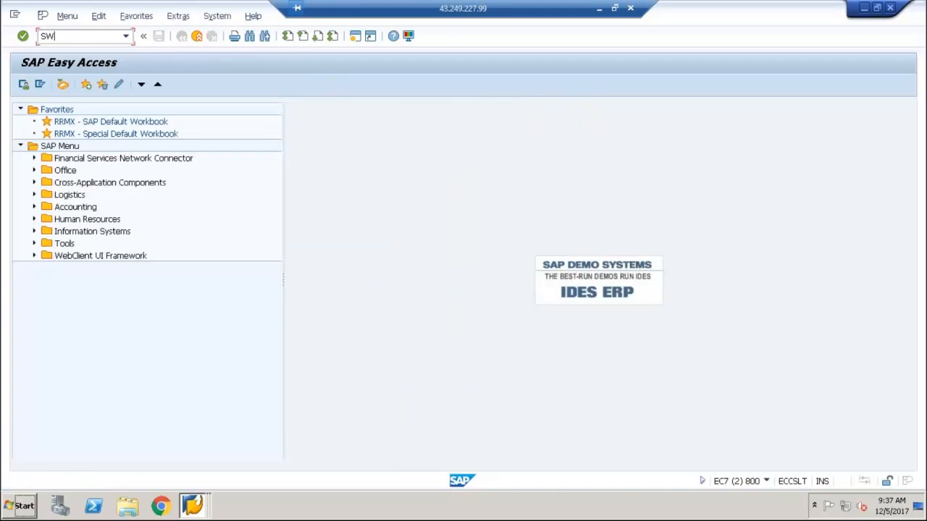
pyautogui.press('BackSpace')
pyautogui.press('BackSpace')
pyautogui.write('PF')
pyautogui.press('BackSpace')
pyautogui.write('FT')
pyautogui.press('Return')
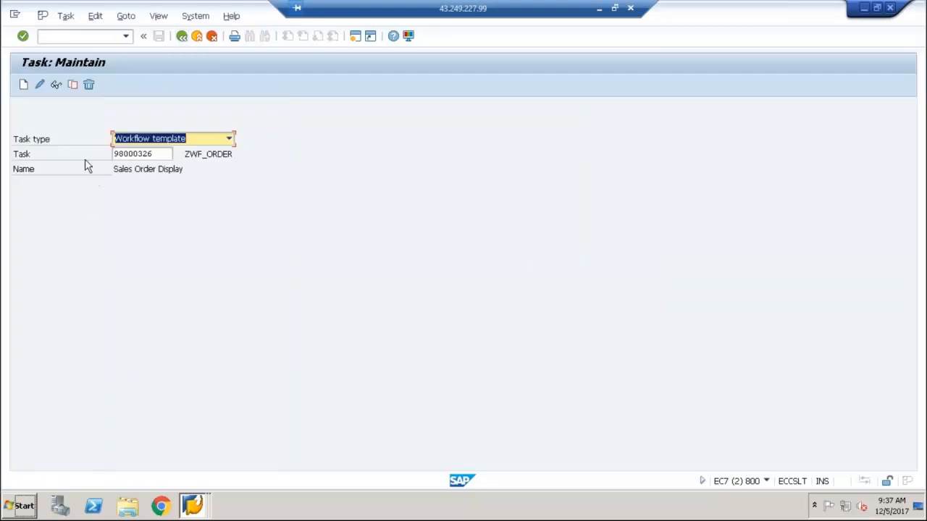
# Set the task type to Standard task
pyautogui.click(169, 144)
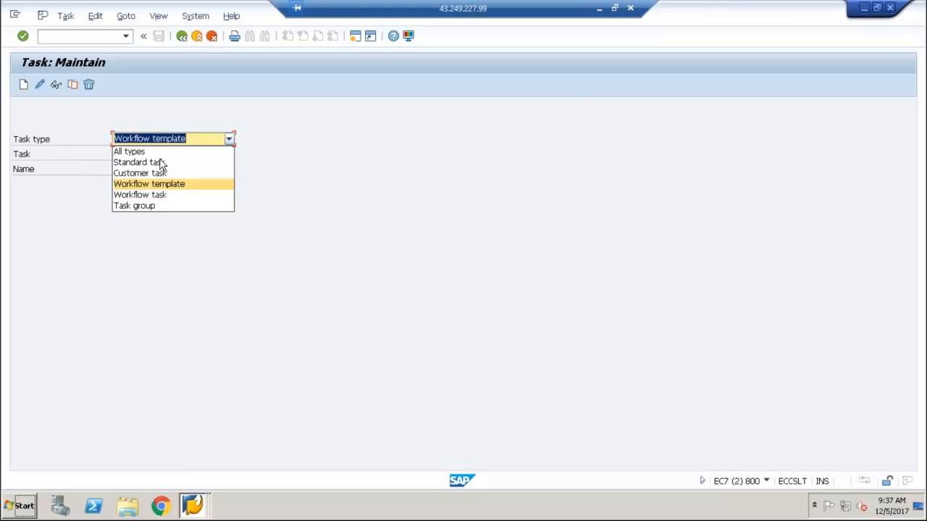
pyautogui.click(140, 173)
pyautogui.click(176, 145)
pyautogui.click(190, 161)
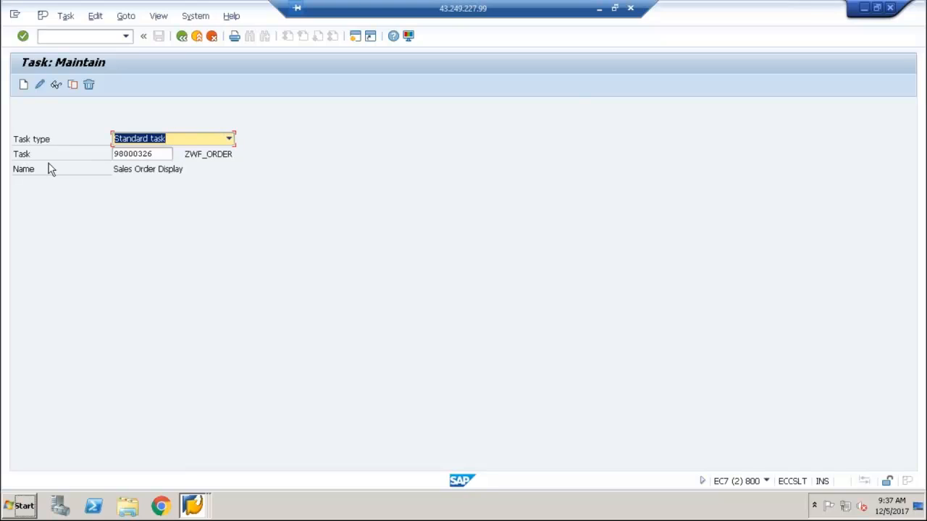
# Try to display the standard task ZWF_DEMO01
pyautogui.press('Tab')
pyautogui.press('BackSpace')
pyautogui.write('zwf_demo0')
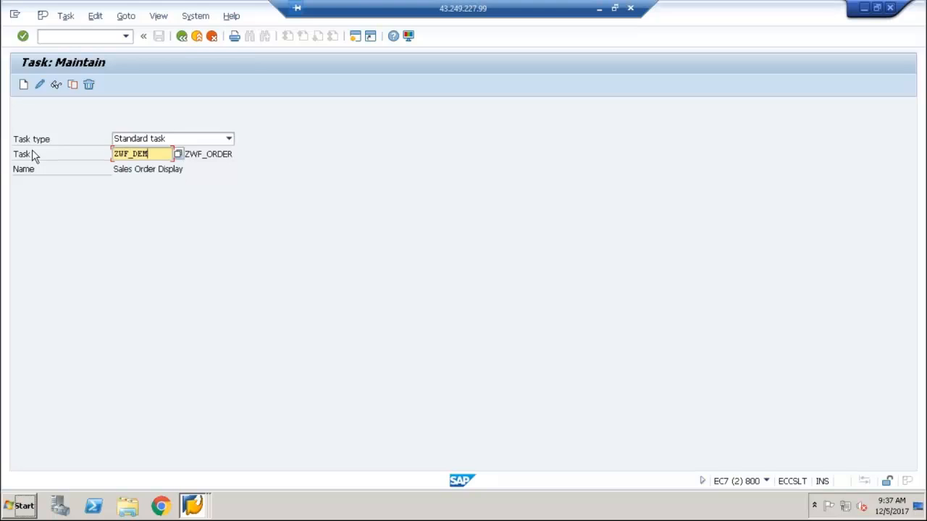
pyautogui.write('1')
pyautogui.press('Return')
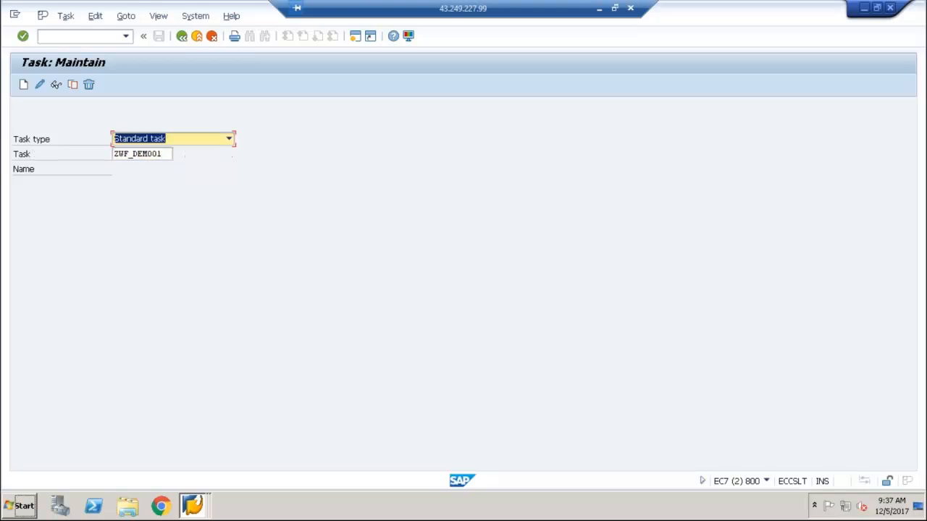
pyautogui.click(57, 84)
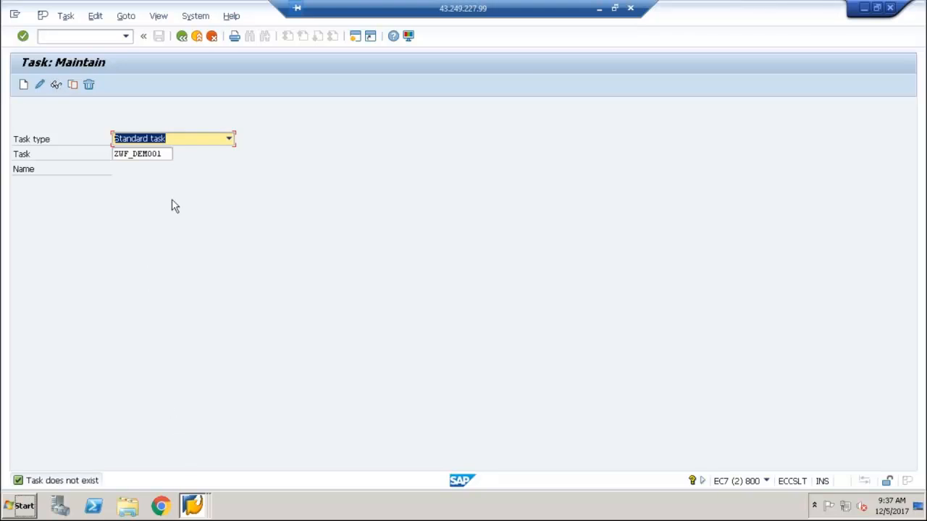
pyautogui.click(126, 153)
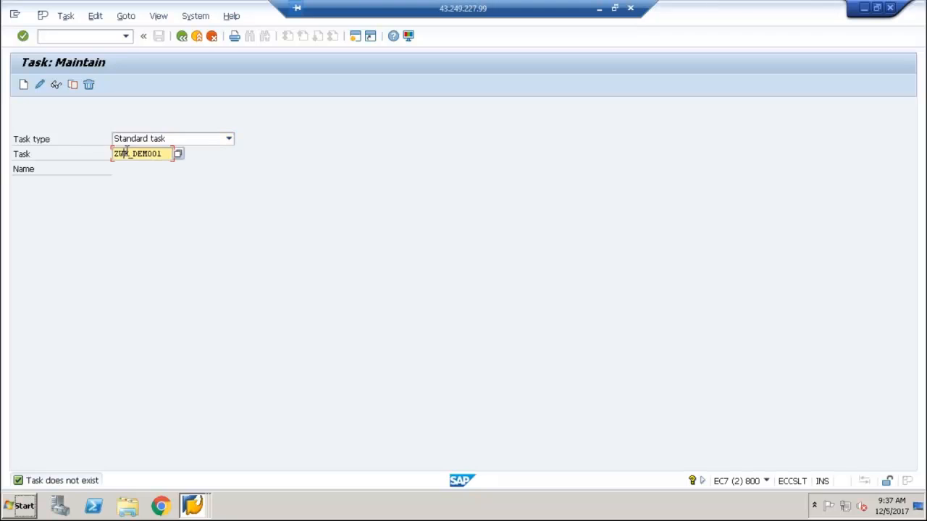
# Search the standard tasks for ZWF* and display the DisplaySalesOrder task
pyautogui.press('F4')
pyautogui.write('ZWF*')
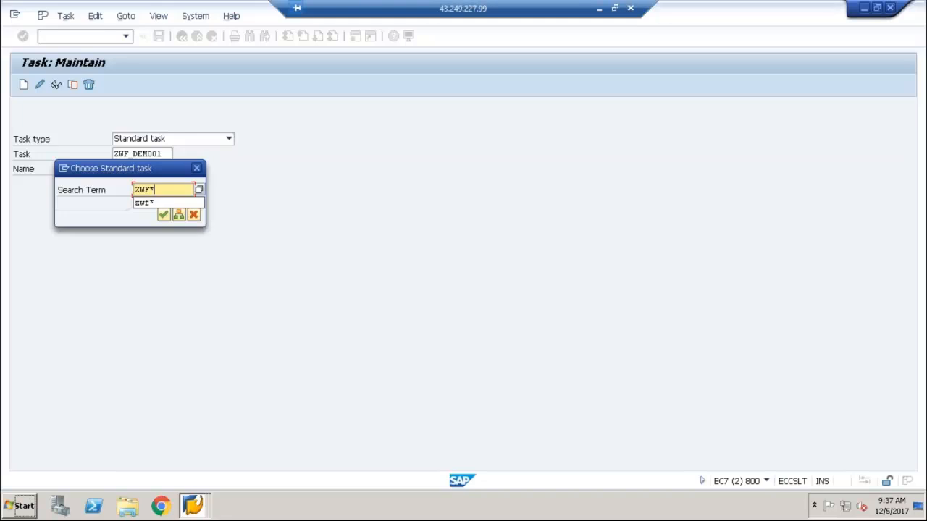
pyautogui.press('Return')
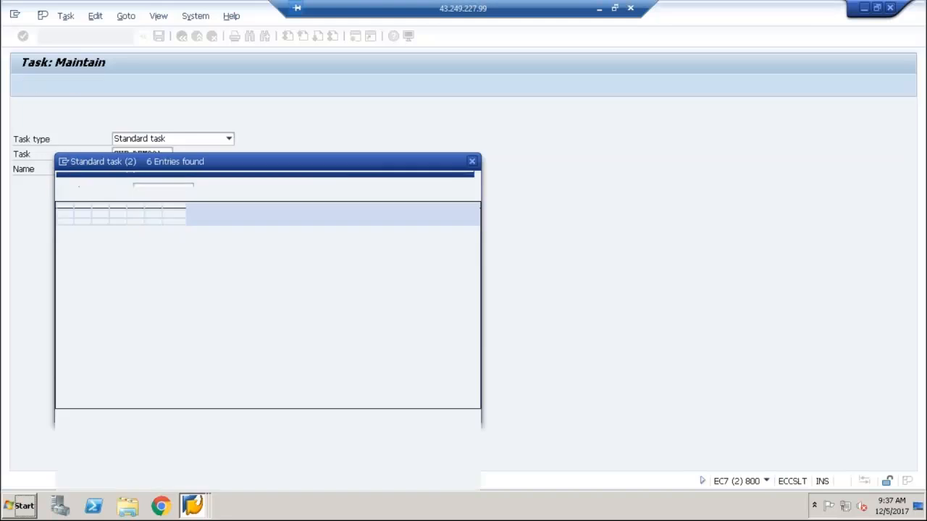
pyautogui.doubleClick(71, 306)
pyautogui.click(163, 215)
pyautogui.click(55, 85)
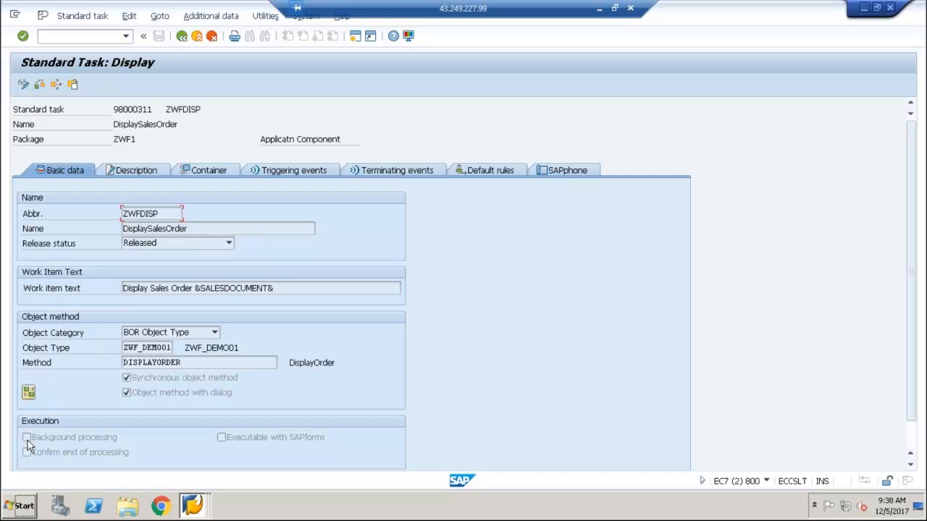
# Leave the standard task, view the Create Event transaction SWUE, and return to SAP Easy Access
pyautogui.click(182, 37)
pyautogui.click(181, 36)
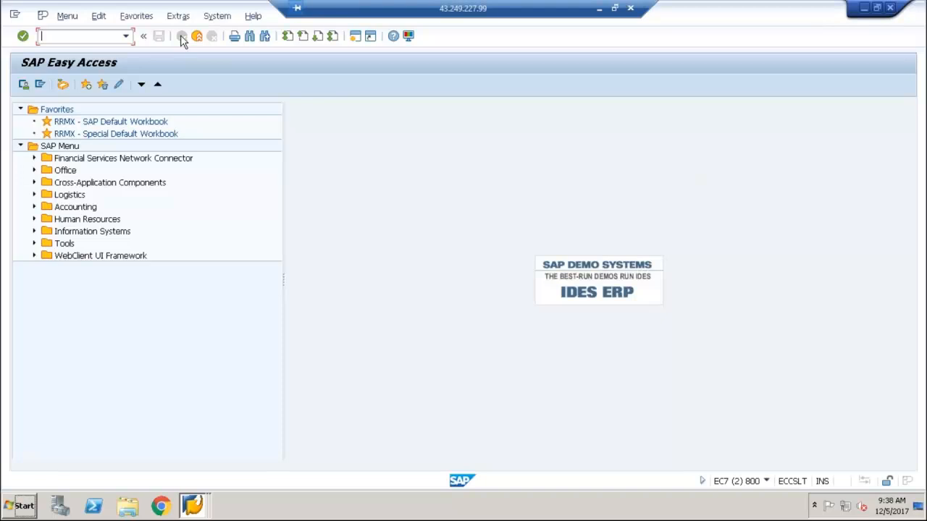
pyautogui.write('SWUE')
pyautogui.press('Return')
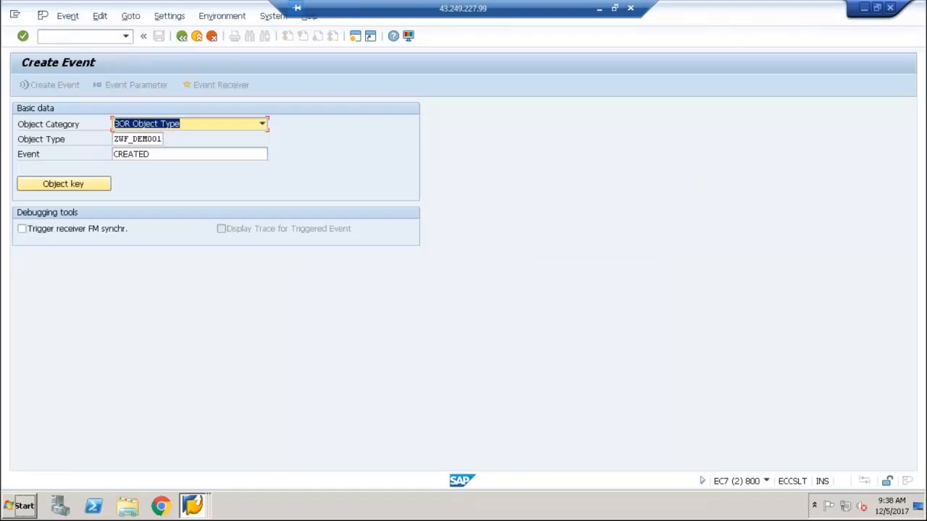
pyautogui.click(183, 37)
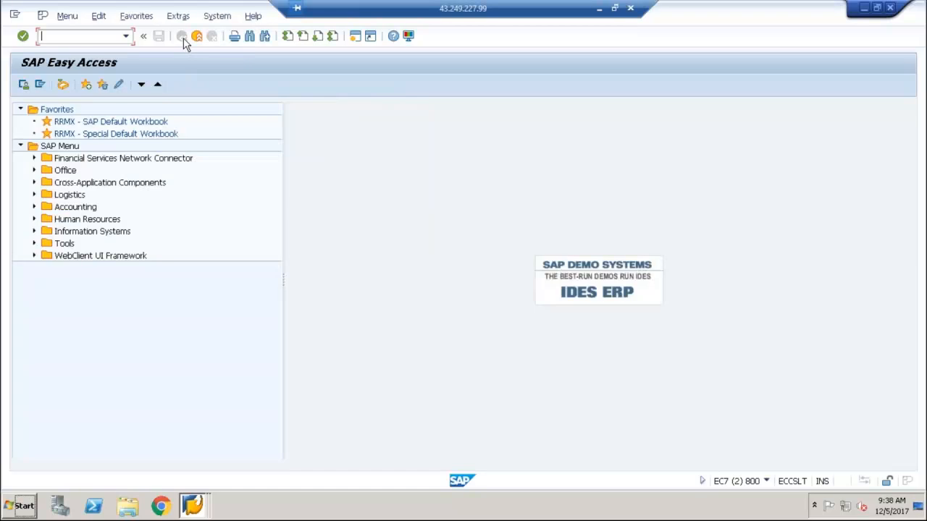
# Start creating the program ZTEST_BOCREATE in the ABAP Editor, transaction SE38
pyautogui.write('SE38')
pyautogui.press('Return')
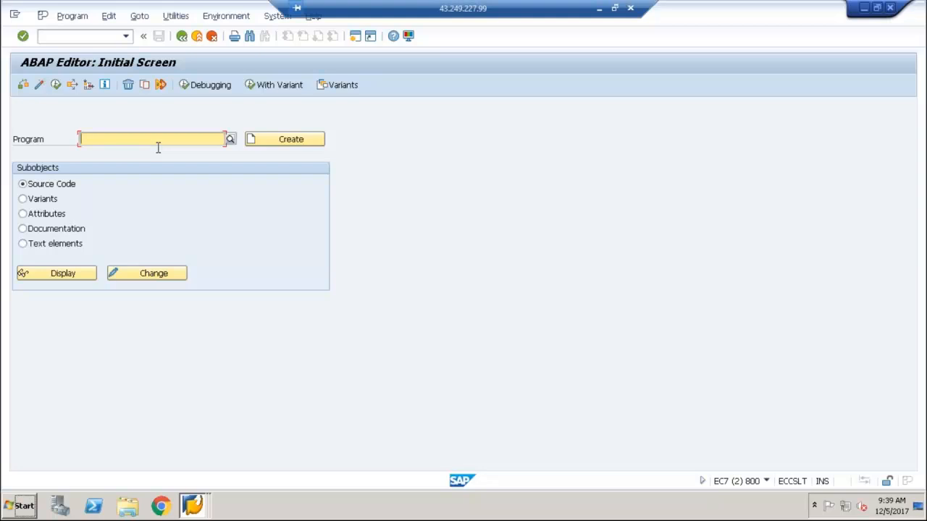
pyautogui.write('Z')
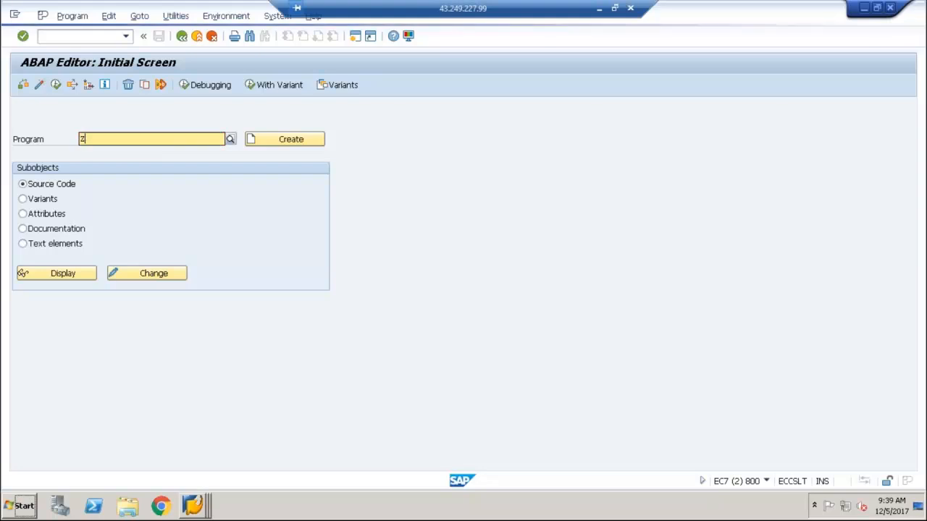
pyautogui.write('TEST_B')
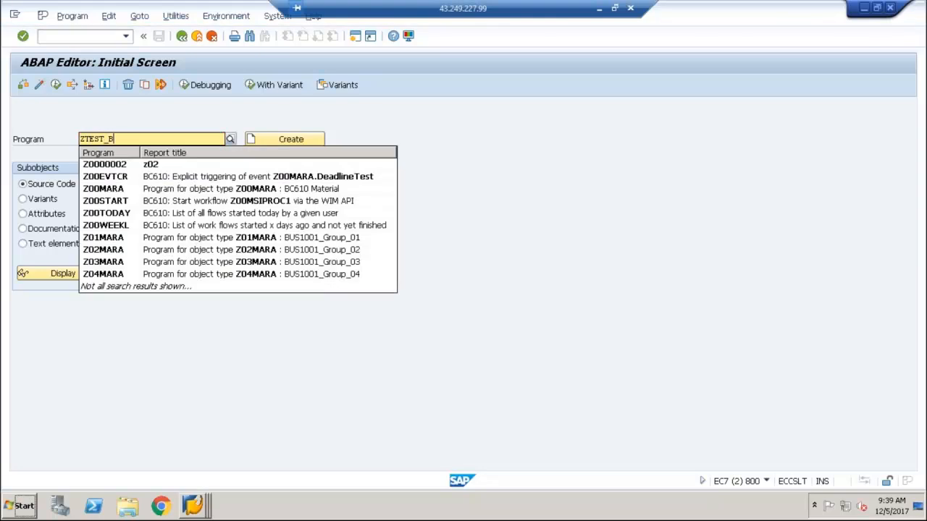
pyautogui.write('OCREATE')
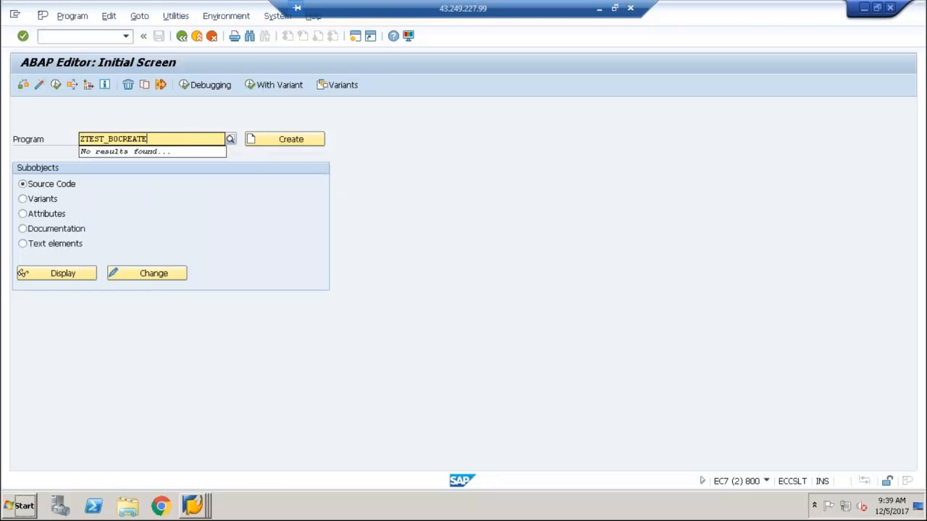
pyautogui.click(271, 140)
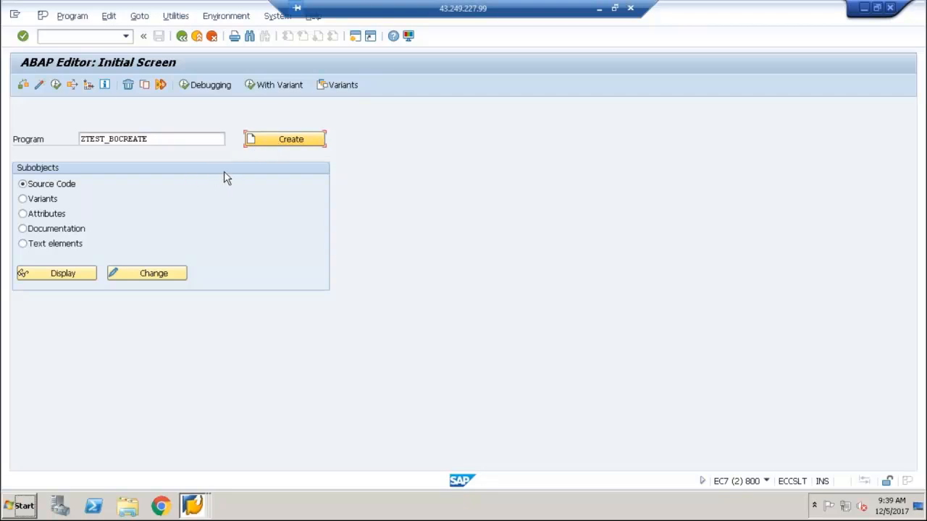
pyautogui.click(281, 135)
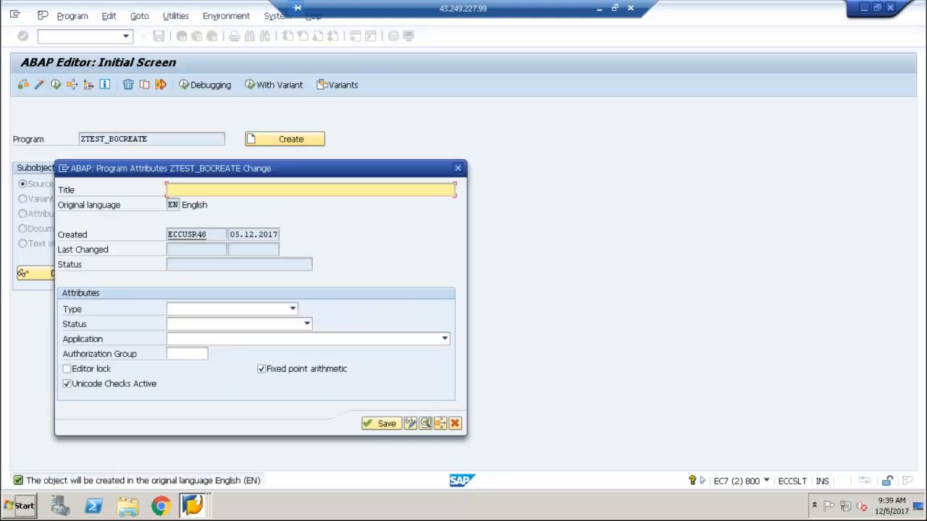
# Title the program Sales Order Display, set its type to Executable program, and save the attributes
pyautogui.write('Sales Order Display')
pyautogui.click(224, 309)
pyautogui.click(222, 323)
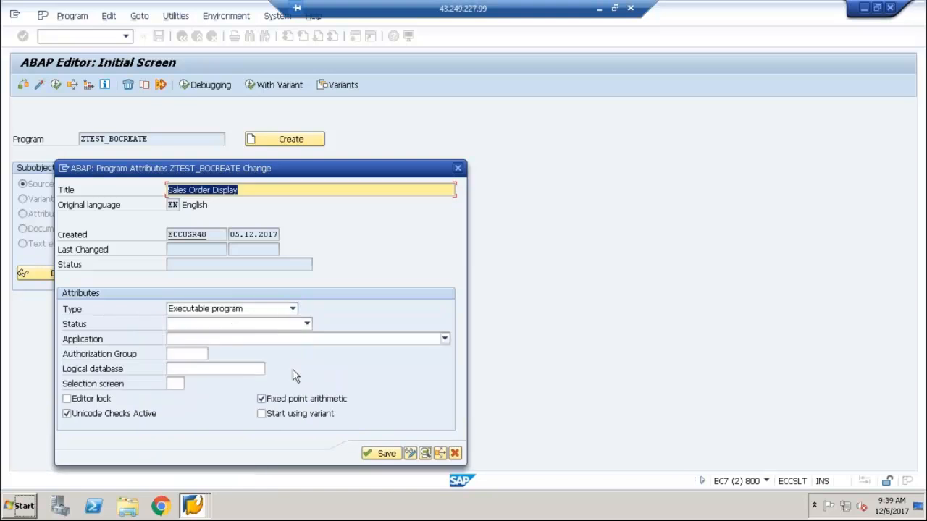
pyautogui.click(384, 453)
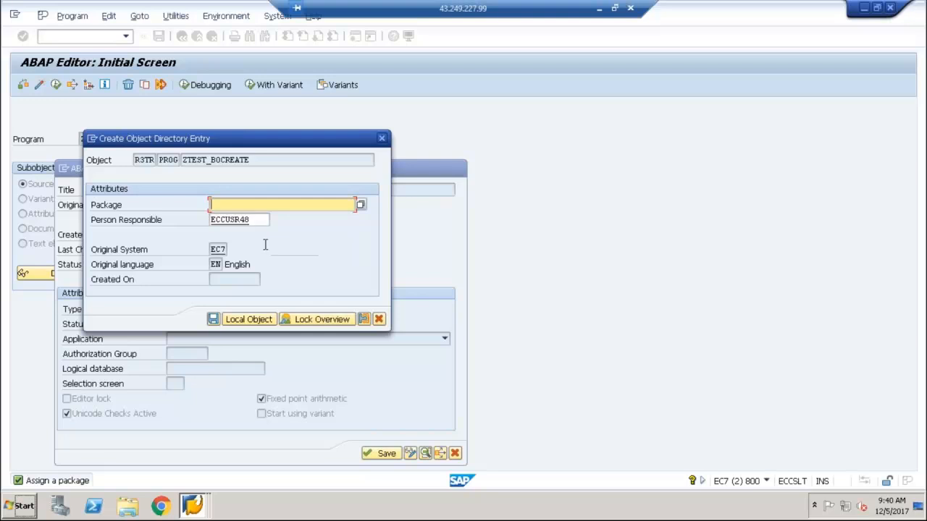
# Assign the program to package ZWF1 and save its object directory entry
pyautogui.click(211, 209)
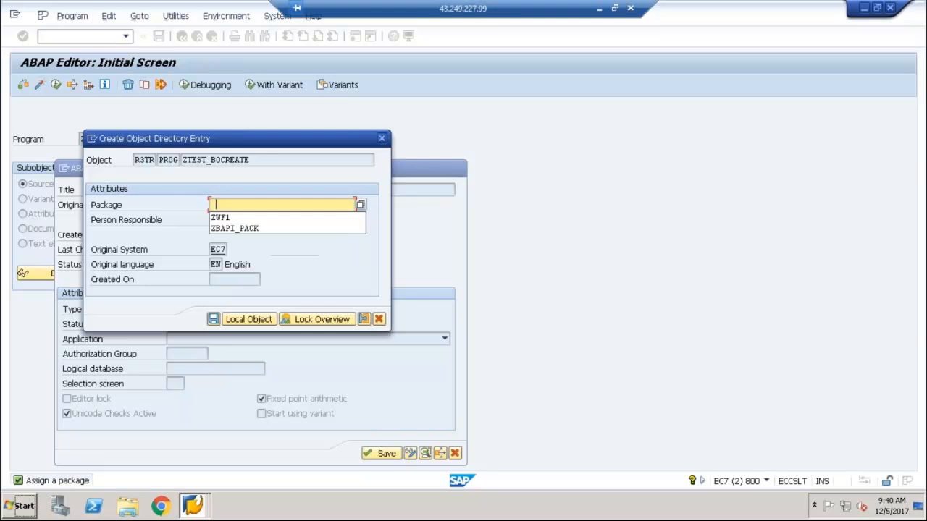
pyautogui.click(217, 218)
pyautogui.click(213, 319)
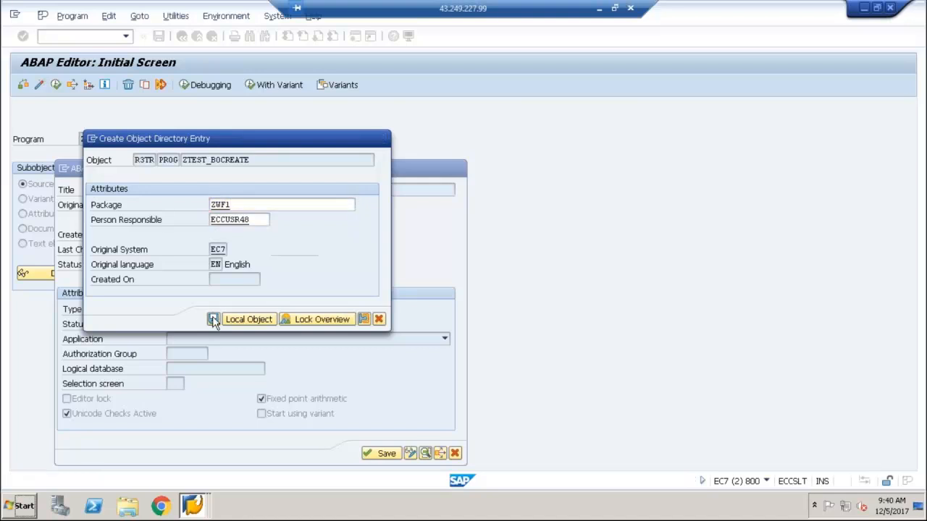
pyautogui.click(215, 229)
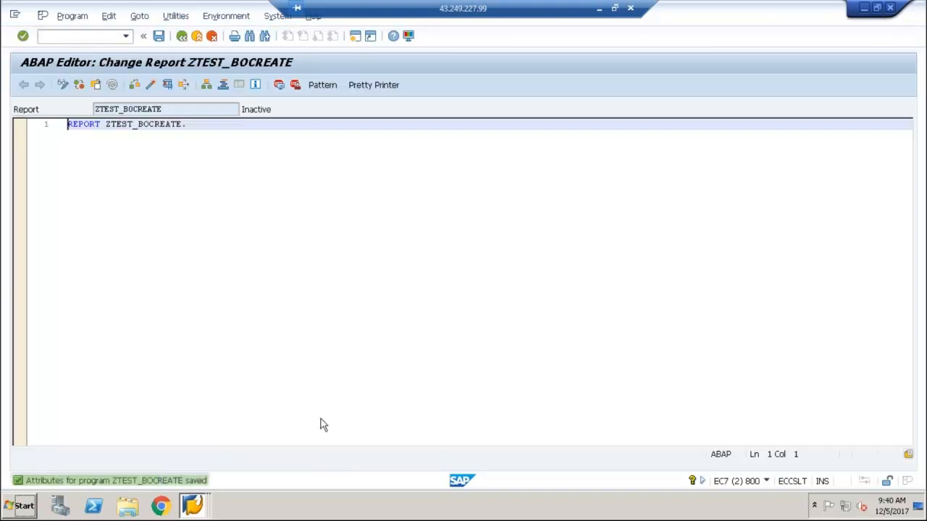
# Declare the parameter p_vbeln of type vbak-vbeln below the REPORT statement
pyautogui.press('End')
pyautogui.press('Return')
pyautogui.press('Return')
pyautogui.write('param')
pyautogui.press('Tab')
pyautogui.write(': p')
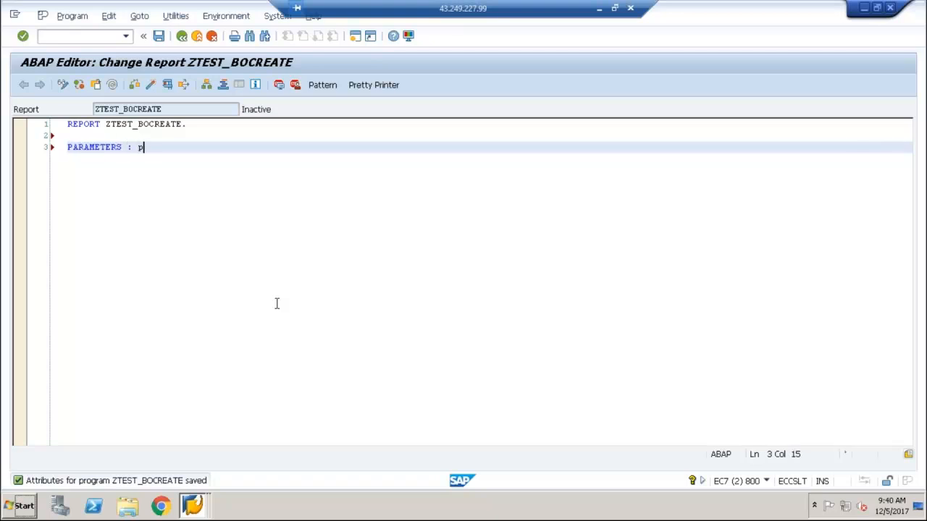
pyautogui.write('_vbeln type vbak-vbeln.')
pyautogui.press('Return')
pyautogui.press('Return')
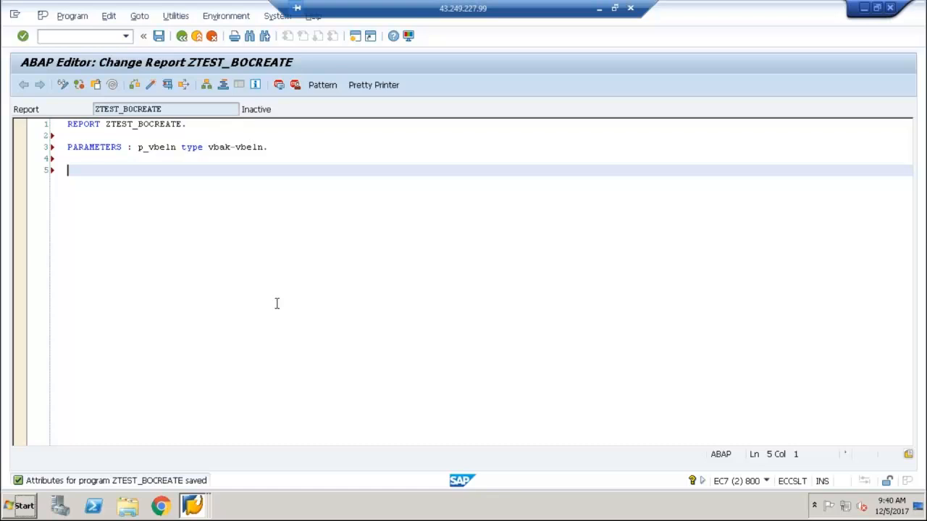
# Add a START-OF-SELECTION event block below the parameter declaration
pyautogui.write('stra')
pyautogui.press('BackSpace')
pyautogui.press('BackSpace')
pyautogui.write('art')
pyautogui.press('Tab')
pyautogui.write('.')
pyautogui.press('Return')
pyautogui.press('Return')
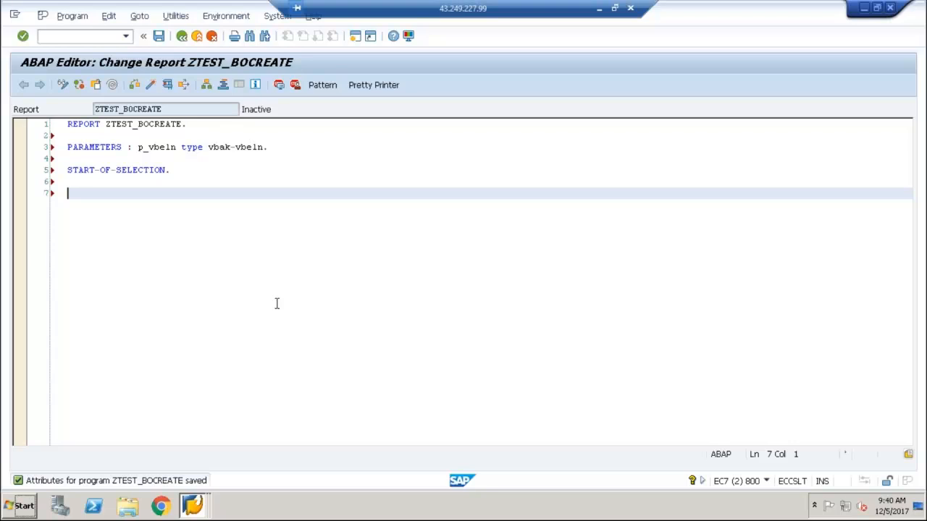
# Insert a call to function module SWE_EVENT_CREATE as a pattern, with an extra blank line above it
pyautogui.click(325, 89)
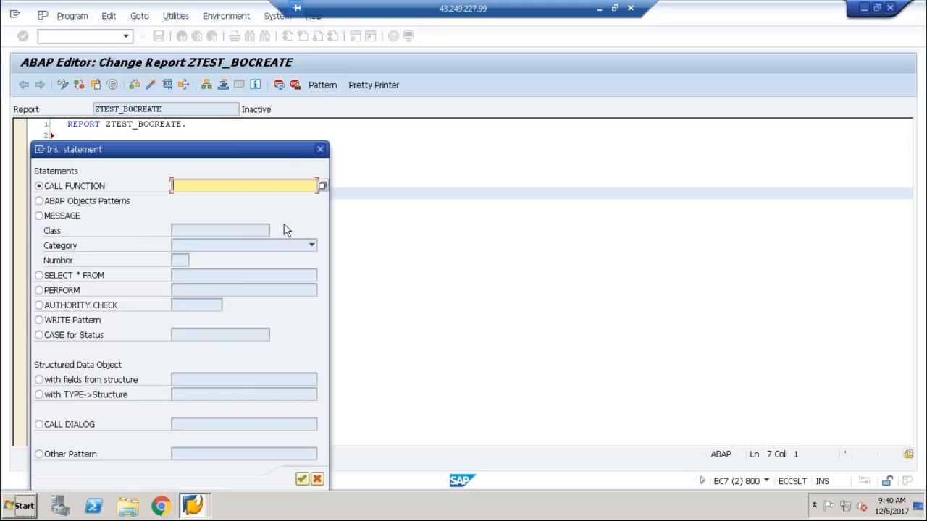
pyautogui.write('swe_event_create')
pyautogui.click(301, 484)
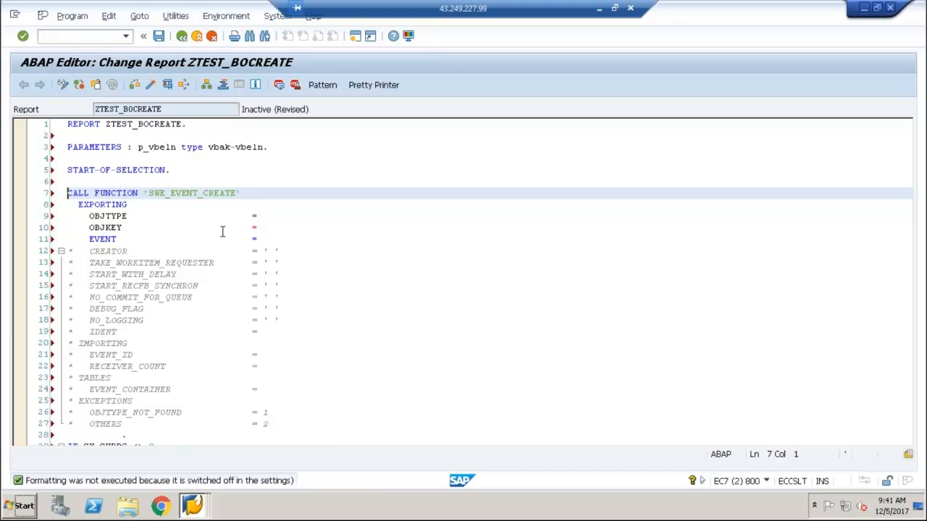
pyautogui.click(211, 181)
pyautogui.press('Return')
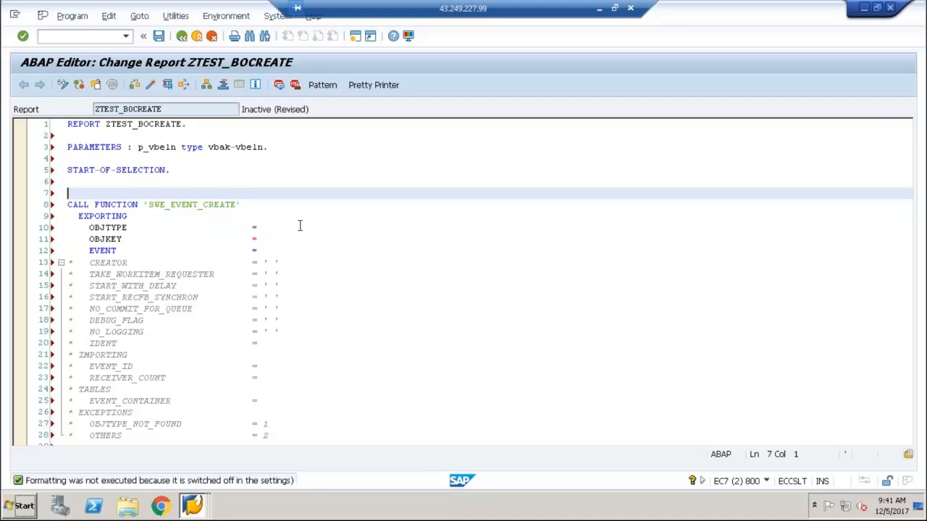
# Set the OBJTYPE export parameter of the function call to 'ZWF_DEMO01'
pyautogui.click(257, 227)
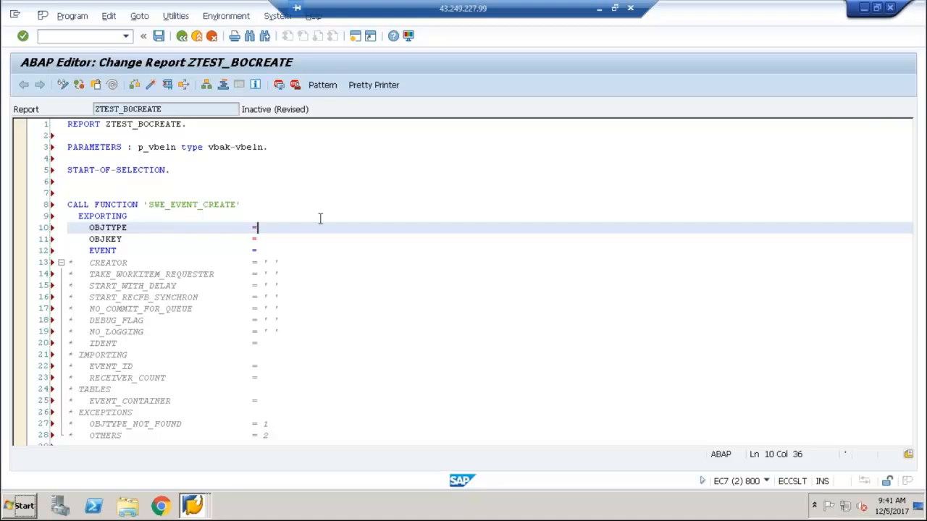
pyautogui.write("''")
pyautogui.press('Left')
pyautogui.write('ZWF_DEMO01')
# Set the EVENT export parameter of the function call to 'Created', with a space after the equals sign
pyautogui.click(285, 247)
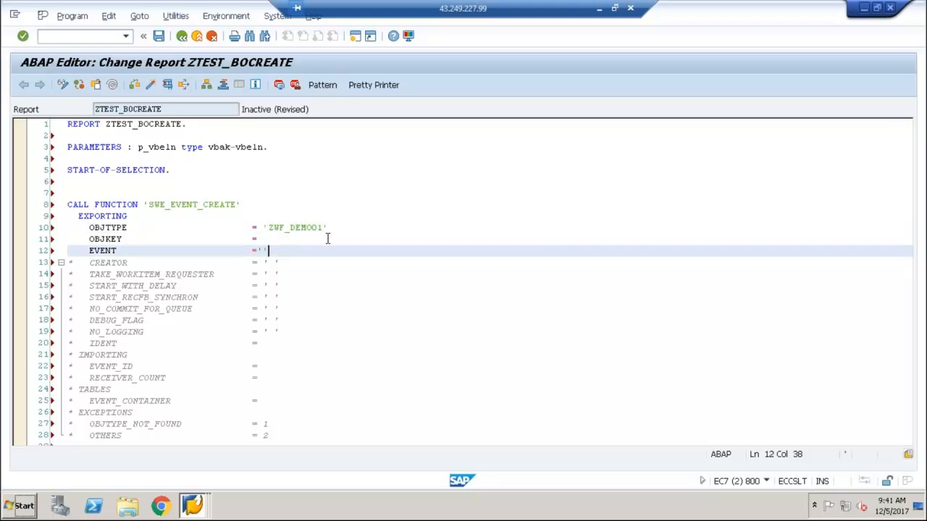
pyautogui.press('BackSpace')
pyautogui.press('BackSpace')
pyautogui.rightClick(257, 250)
pyautogui.click(602, 291)
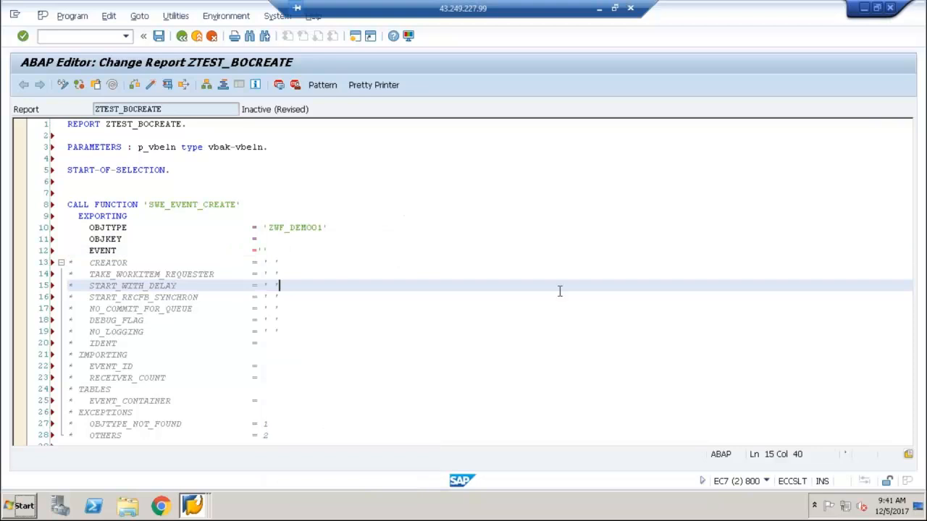
pyautogui.click(257, 250)
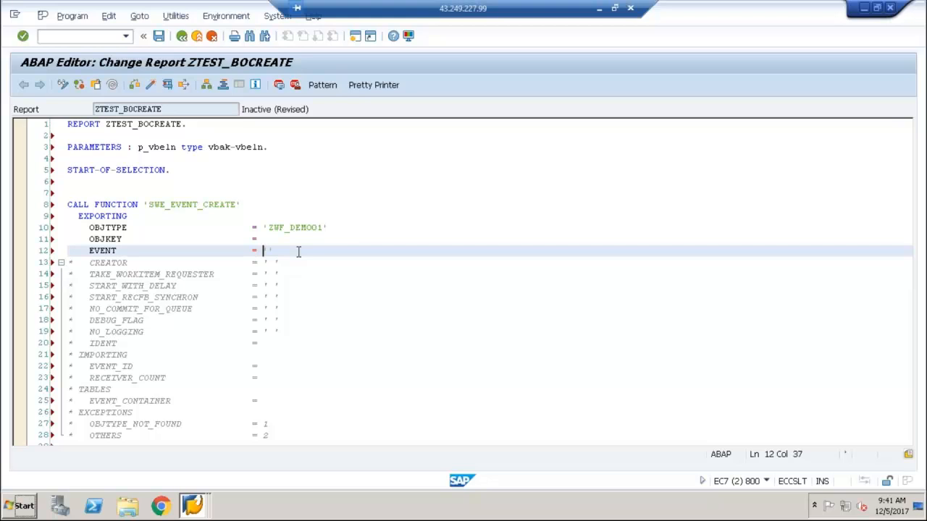
pyautogui.press('Right')
pyautogui.write('Created')
pyautogui.press('BackSpace')
pyautogui.press('BackSpace')
pyautogui.write('ted')
# Make a new line above the function call and set its OBJKEY export parameter to lv_objkey
pyautogui.click(286, 239)
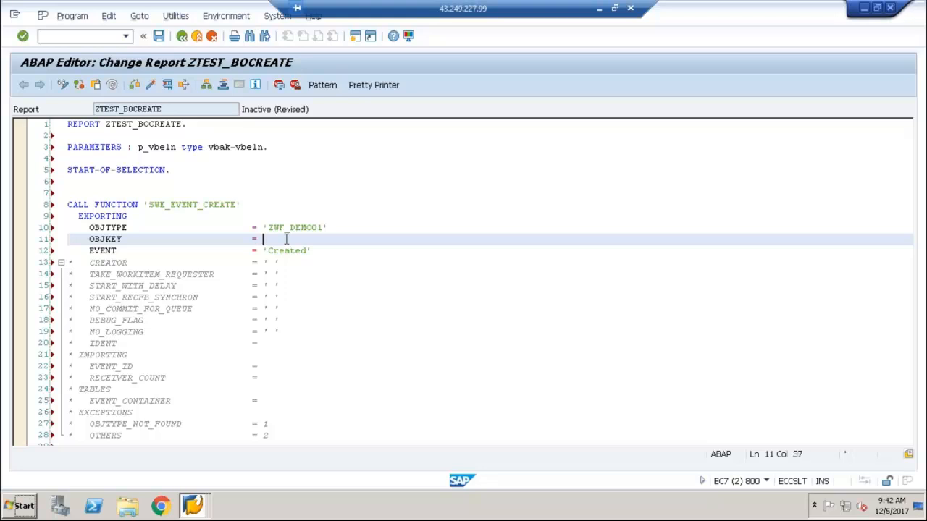
pyautogui.click(101, 183)
pyautogui.press('Return')
pyautogui.write('objke')
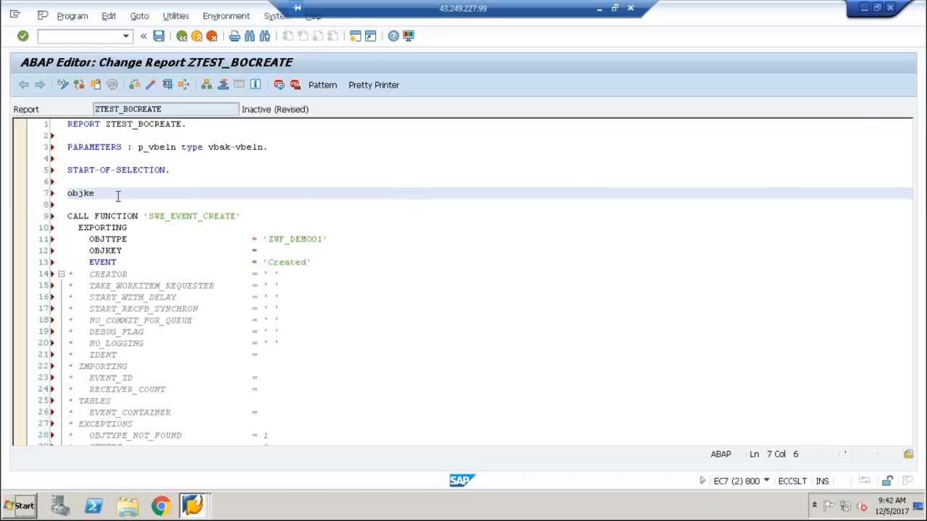
pyautogui.press('BackSpace')
pyautogui.press('BackSpace')
pyautogui.press('BackSpace')
pyautogui.click(265, 249)
pyautogui.write('lv_ob')
pyautogui.write('jkey')
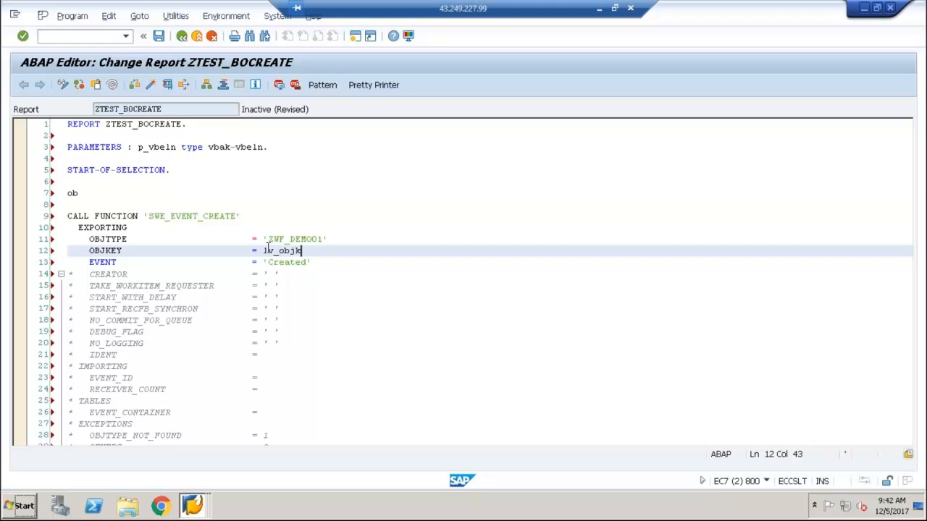
# Add the assignment lv_objkey = p_vbeln. on the line above the function call, replacing the leftover text there
pyautogui.click(87, 193)
pyautogui.press('BackSpace')
pyautogui.press('BackSpace')
pyautogui.write('lv_o')
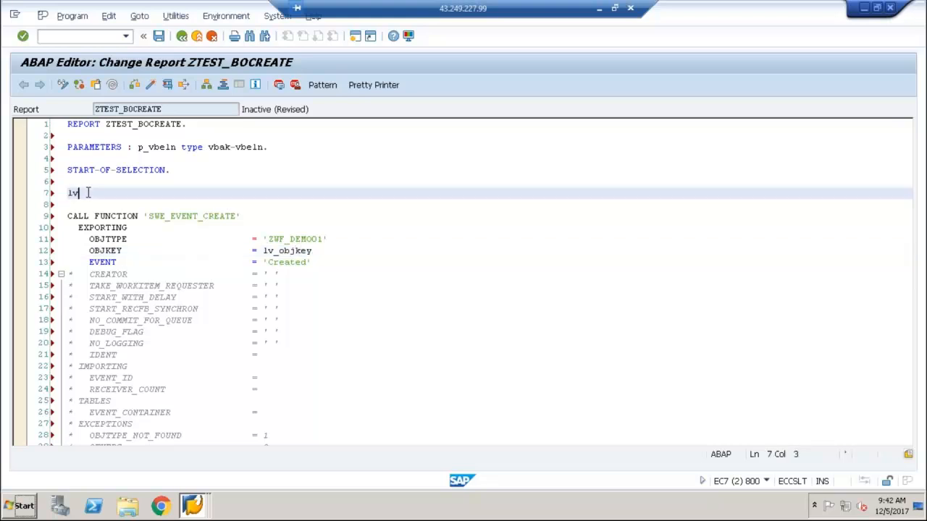
pyautogui.write('bjek')
pyautogui.write('ey')
pyautogui.press('BackSpace')
pyautogui.press('BackSpace')
pyautogui.press('BackSpace')
pyautogui.press('BackSpace')
pyautogui.write('key =')
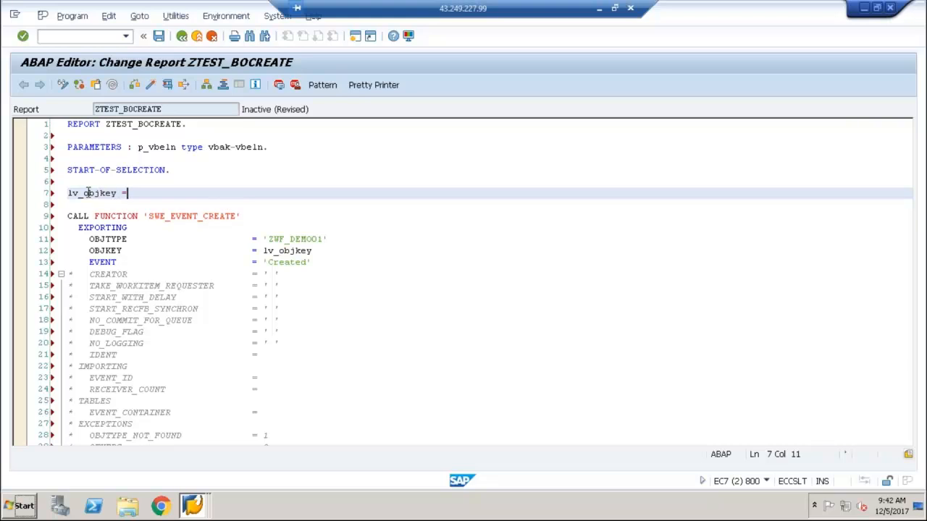
pyautogui.write(' p_vbeln.')
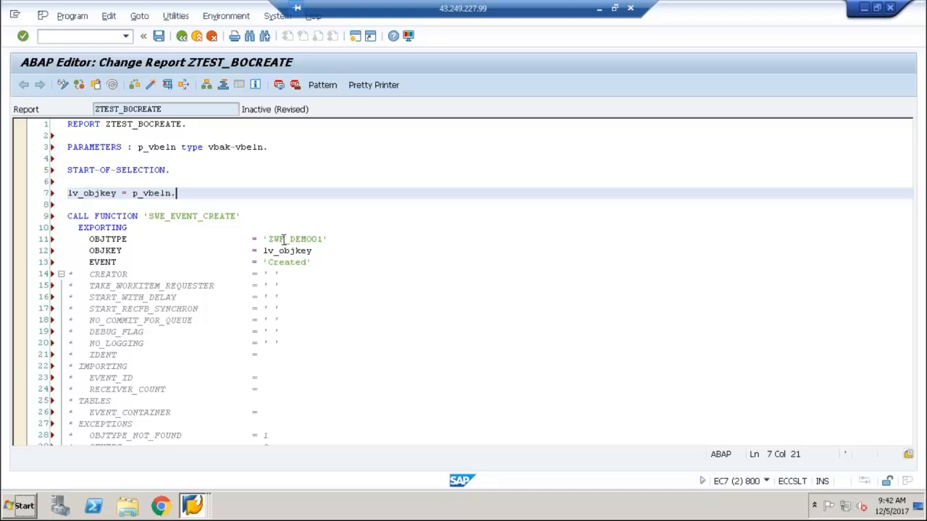
pyautogui.click(270, 149)
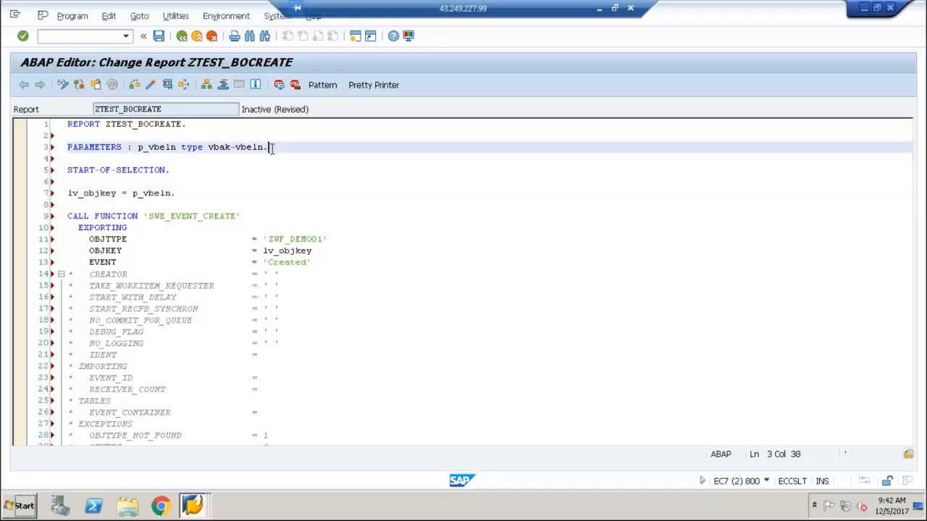
pyautogui.press('BackSpace')
pyautogui.write(',')
pyautogui.press('Return')
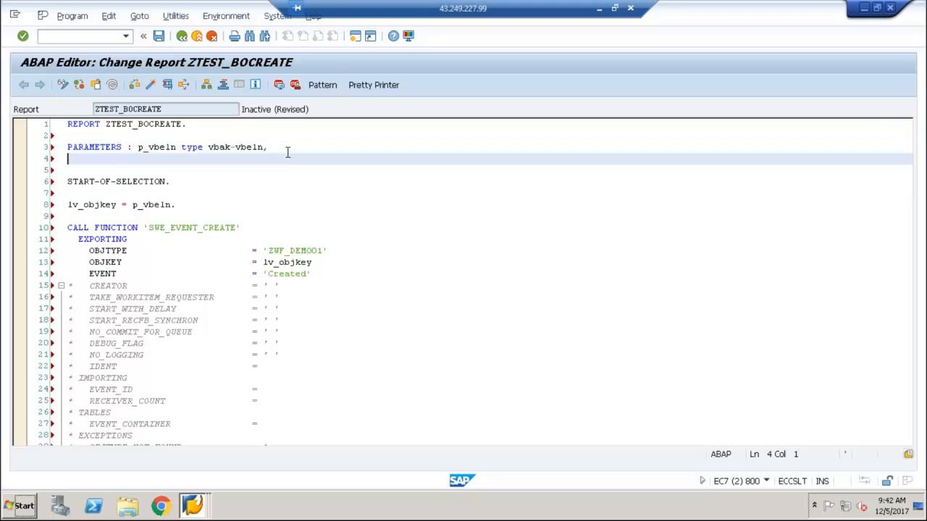
pyautogui.press('BackSpace')
pyautogui.press('BackSpace')
pyautogui.press('BackSpace')
pyautogui.press('BackSpace')
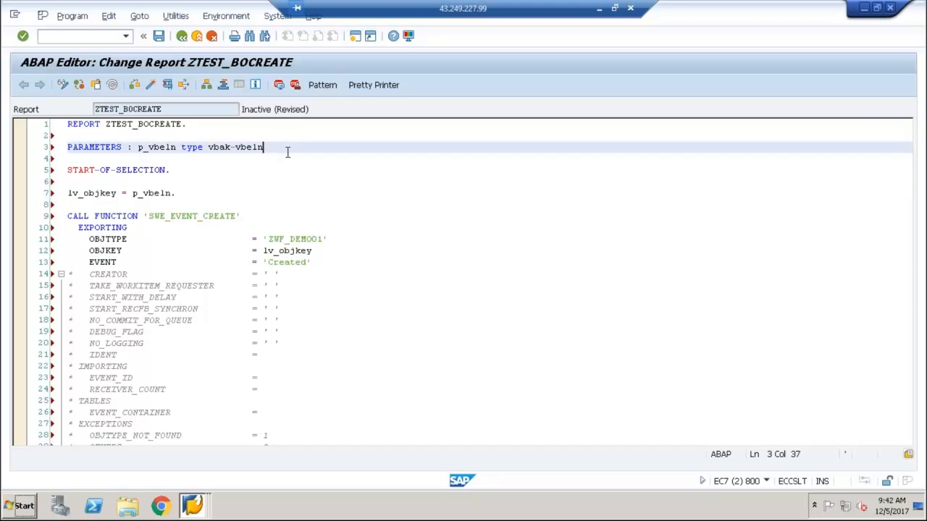
pyautogui.write('.')
# Begin a data declaration for lv_objkey with its type still open, on a separate line between the PARAMETERS statement and START-OF-SELECTION
pyautogui.press('Return')
pyautogui.press('Return')
pyautogui.write('d')
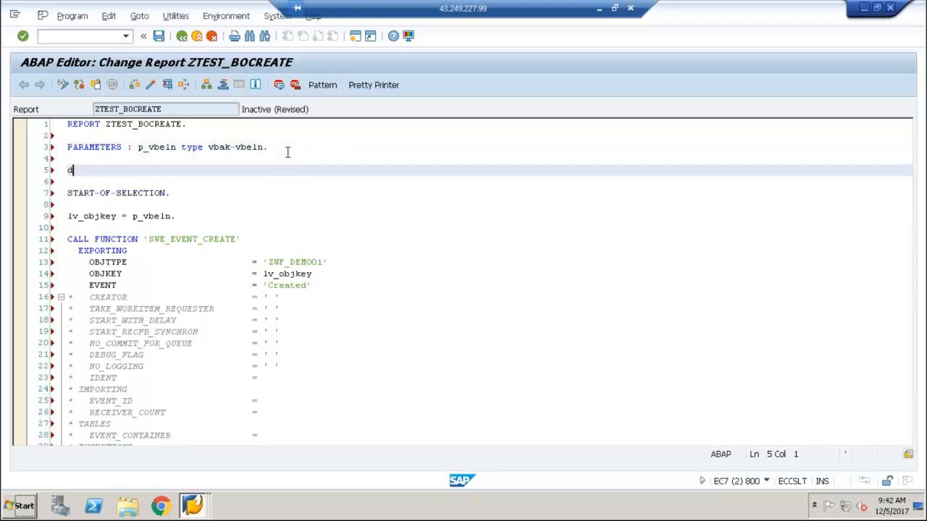
pyautogui.write('ata : lv_objkey type')
# Save the report and copy the associated type of the OBJKEY import parameter from the interface of function module SWE_EVENT_CREATE
pyautogui.doubleClick(200, 240)
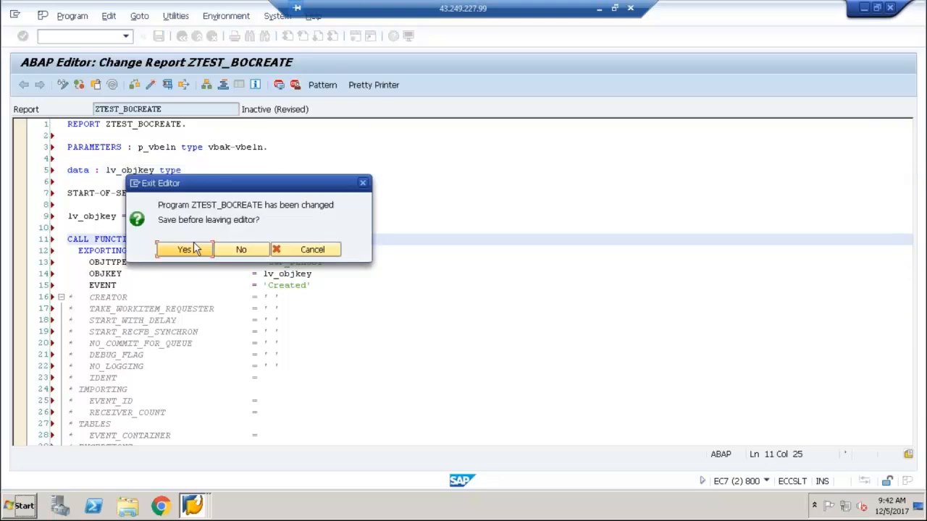
pyautogui.click(186, 250)
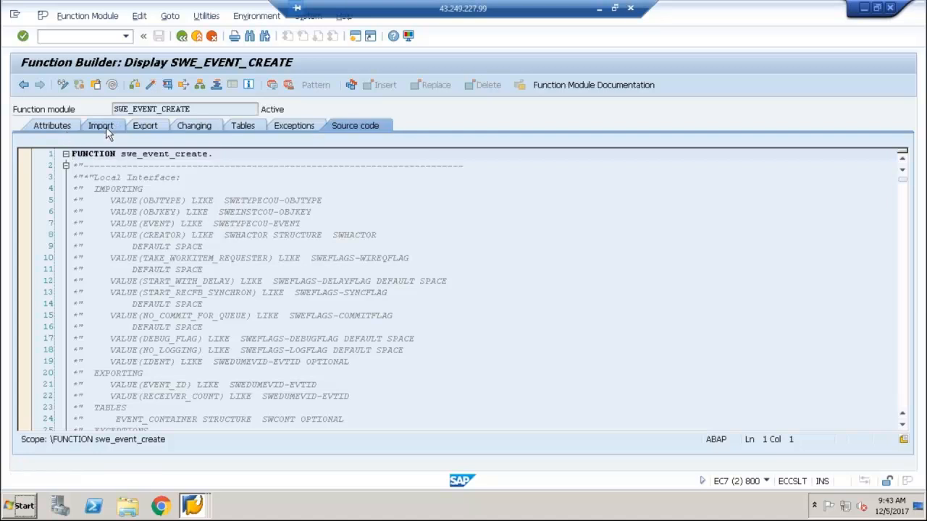
pyautogui.click(101, 126)
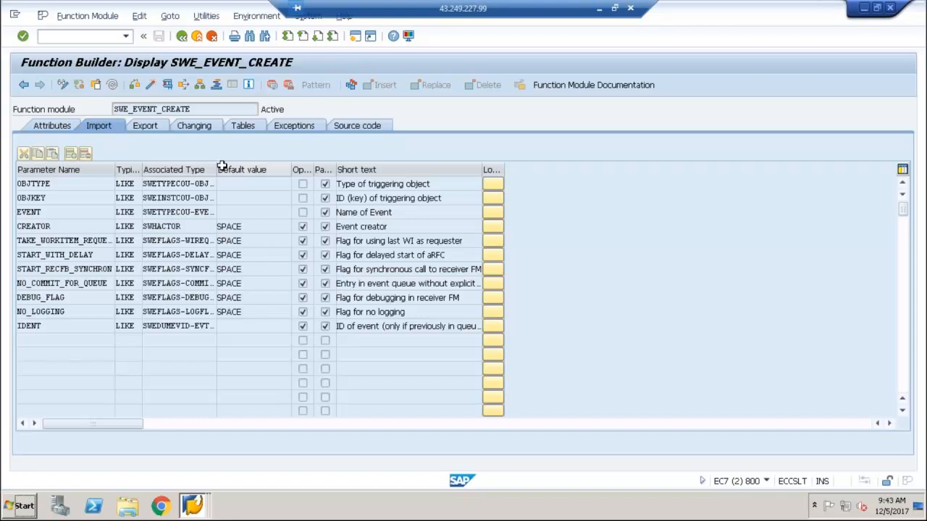
pyautogui.moveTo(216, 167); pyautogui.dragTo(254, 166)
pyautogui.moveTo(225, 197); pyautogui.dragTo(141, 197)
pyautogui.hotkey('ctrl', 'c')
pyautogui.click(142, 197)
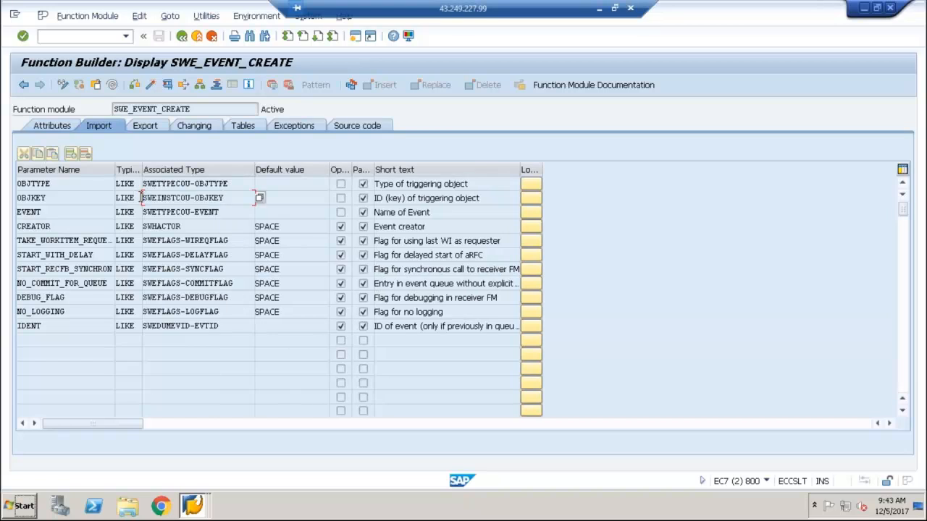
pyautogui.click(181, 37)
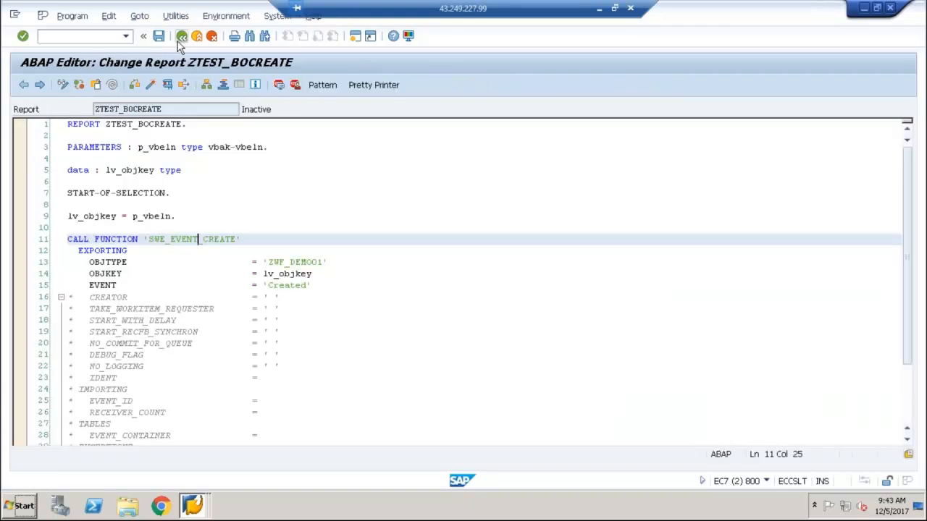
# Complete the lv_objkey declaration with type SWEINSTCOU-OBJKEY and a closing period, and activate the report
pyautogui.click(206, 168)
pyautogui.hotkey('ctrl', 'v')
pyautogui.write('.')
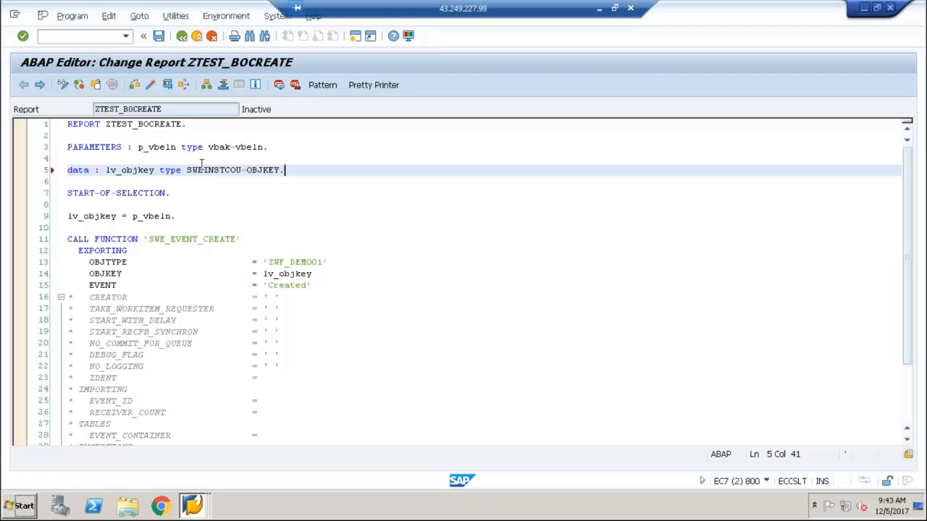
pyautogui.click(150, 83)
# Run the report for a sales order number and return to the start screen
pyautogui.click(168, 85)
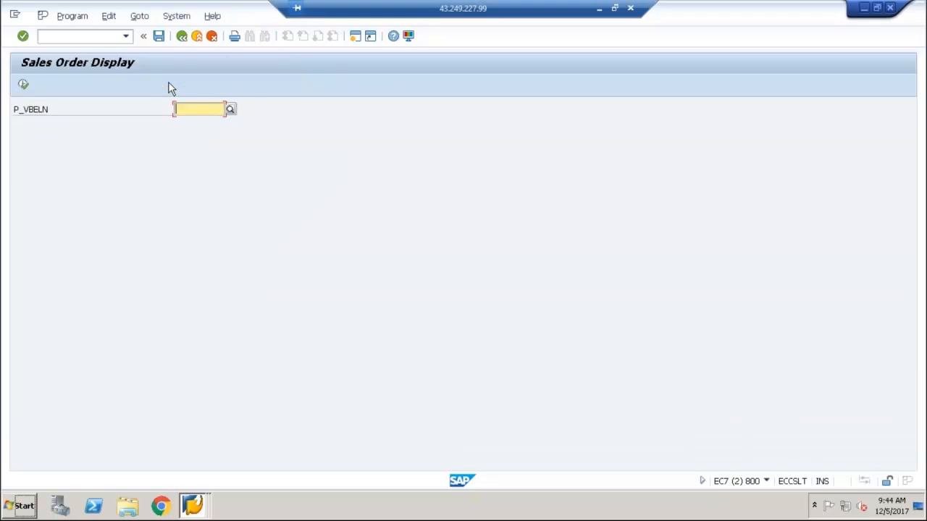
pyautogui.write('5455')
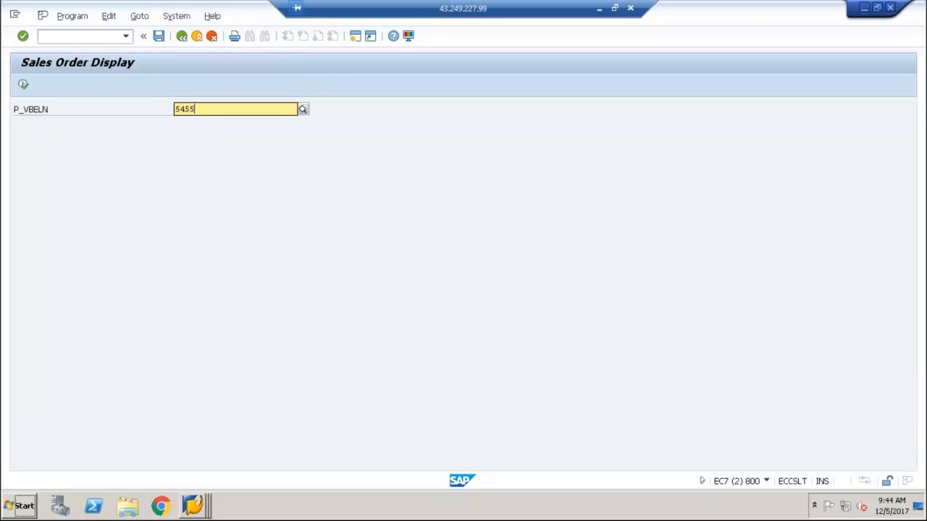
pyautogui.press('Tab')
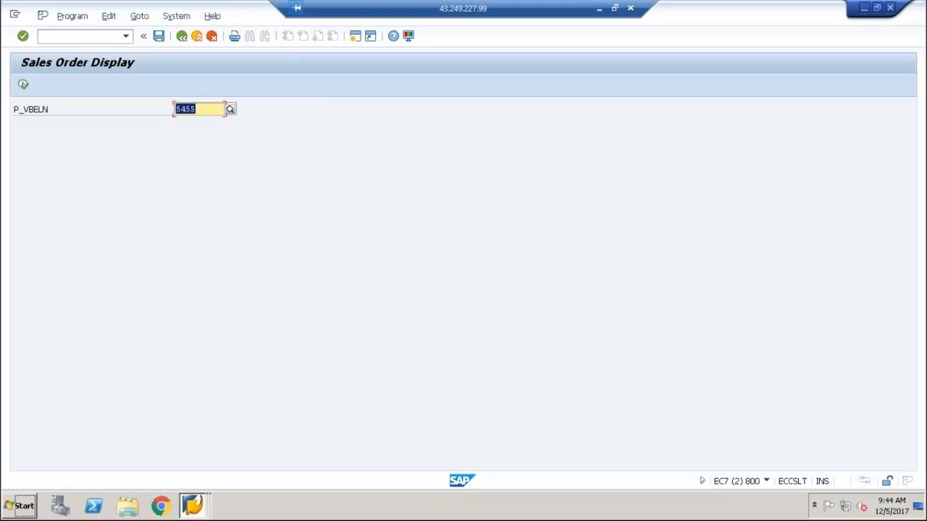
pyautogui.click(181, 36)
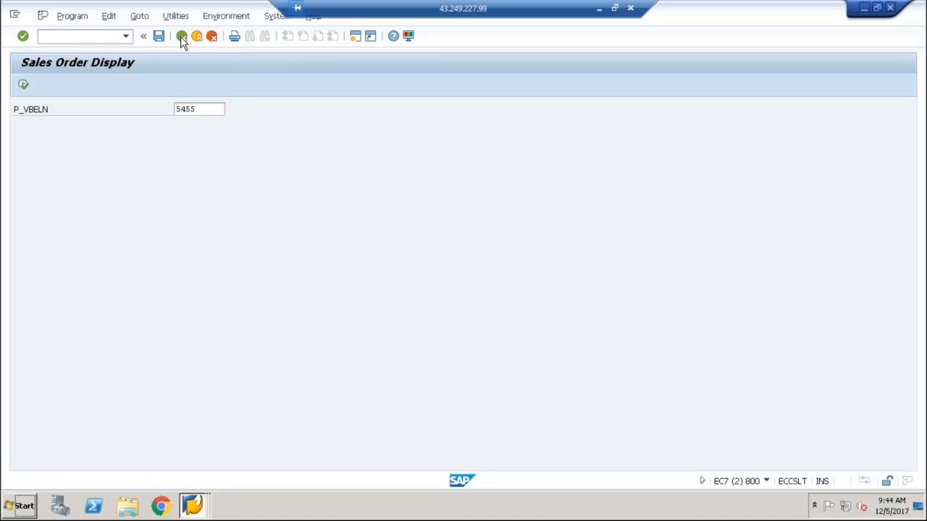
pyautogui.click(182, 37)
pyautogui.click(182, 36)
# Open the Business Workplace and check the Workflow items in the inbox for a new approval task
pyautogui.write('sw')
pyautogui.press('BackSpace')
pyautogui.press('BackSpace')
pyautogui.click(63, 84)
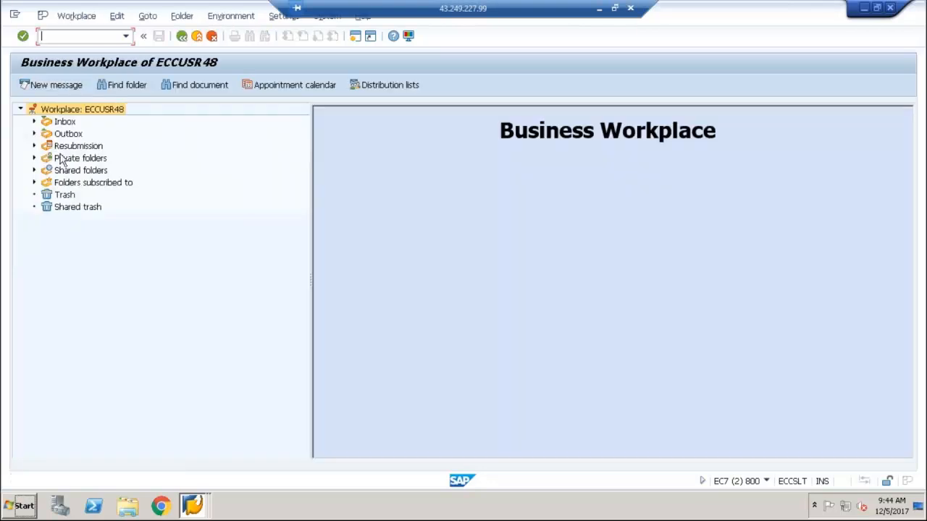
pyautogui.click(34, 121)
pyautogui.click(91, 159)
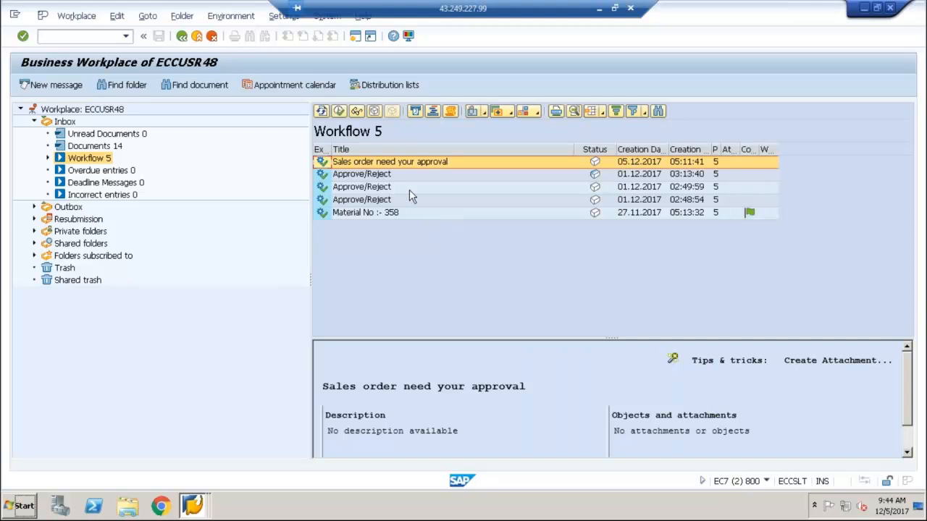
# Leave the Business Workplace and open report ZTEST_BOCREATE for changing in transaction SE38
pyautogui.click(182, 38)
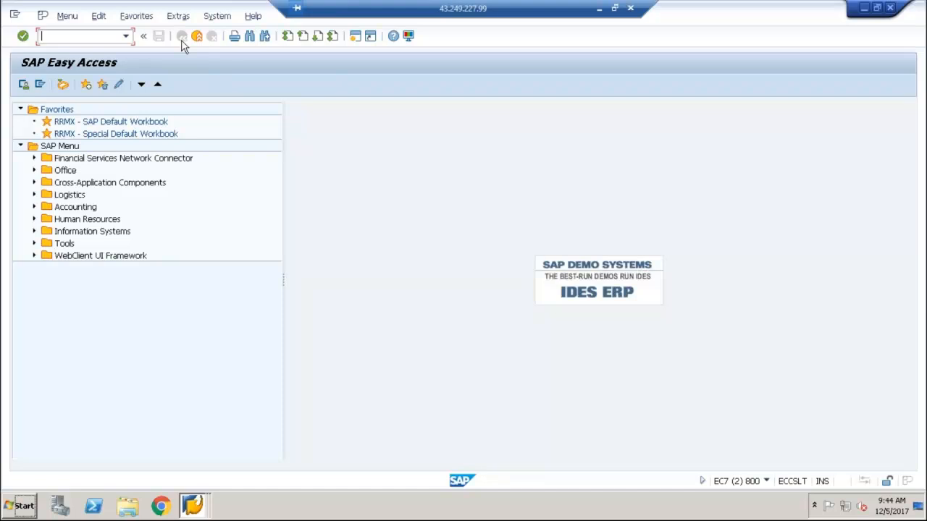
pyautogui.write('s')
pyautogui.press('BackSpace')
pyautogui.write('se38')
pyautogui.press('Return')
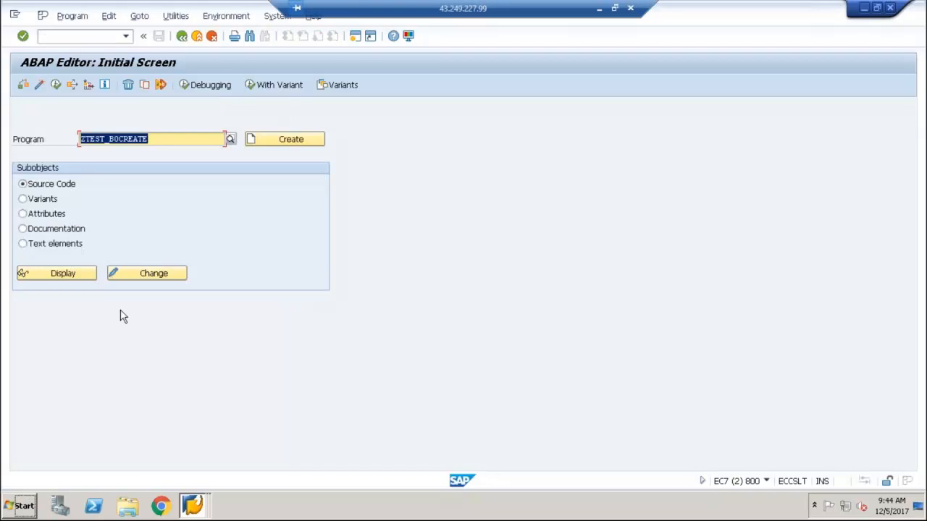
pyautogui.click(163, 276)
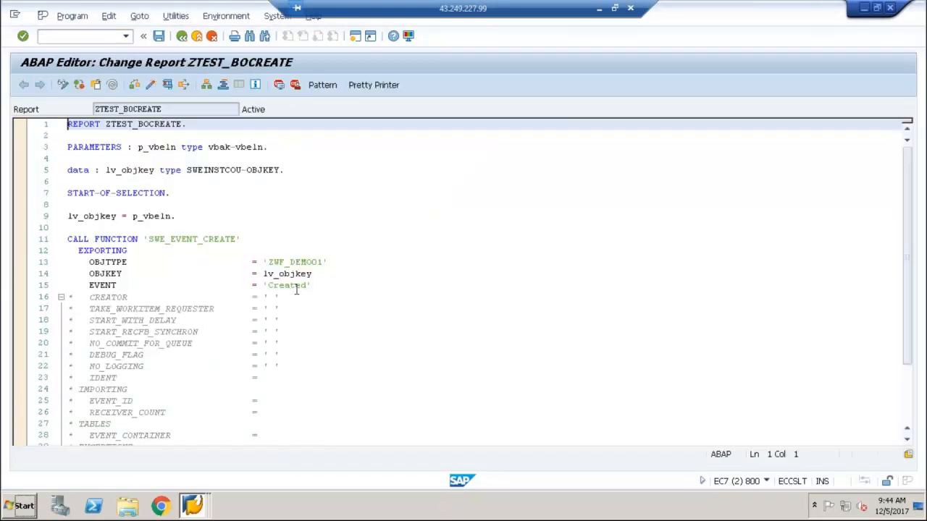
# Change the EVENT export parameter of the function call to 'CREATED' in capital letters
pyautogui.click(307, 286)
pyautogui.press('BackSpace')
pyautogui.press('BackSpace')
pyautogui.press('BackSpace')
pyautogui.press('BackSpace')
pyautogui.press('BackSpace')
pyautogui.press('BackSpace')
pyautogui.press('BackSpace')
pyautogui.write('REATED')
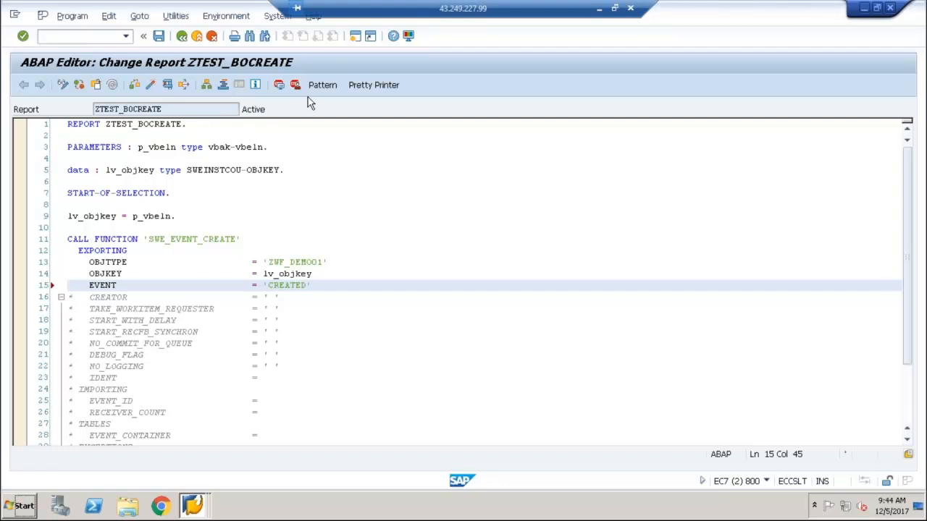
# In a new session, display object type ZWF_DEMO01 in transaction SWO1 and check the details of its Created event
pyautogui.hotkey('ctrl', 'n')
pyautogui.write('sw')
pyautogui.press('BackSpace')
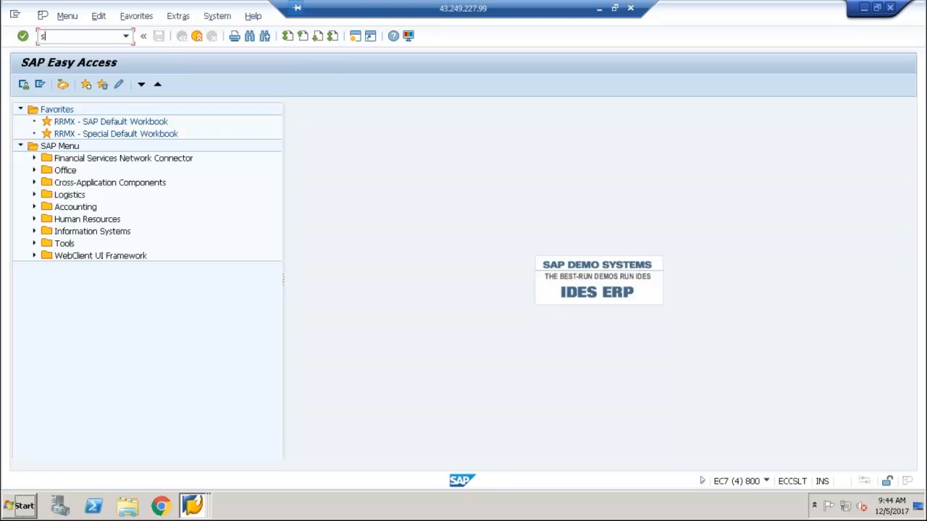
pyautogui.write('wo1')
pyautogui.press('Return')
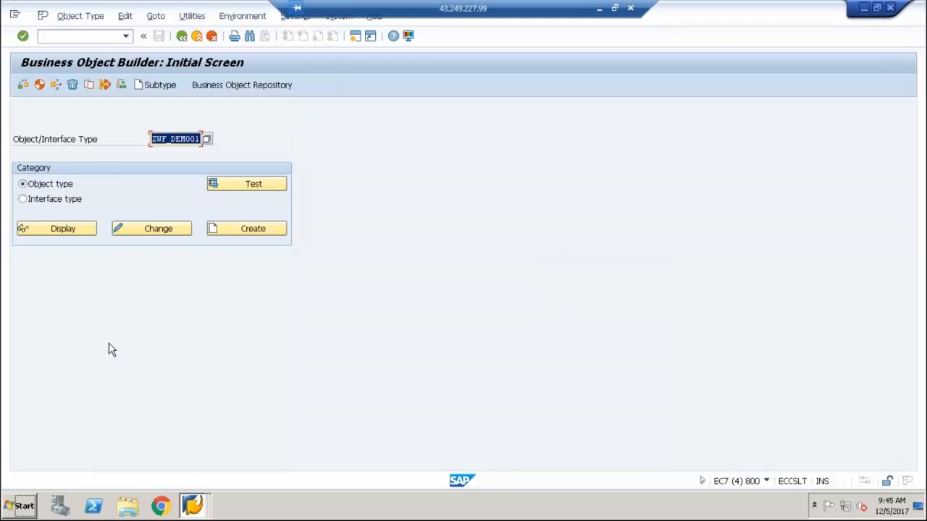
pyautogui.click(65, 232)
pyautogui.click(42, 174)
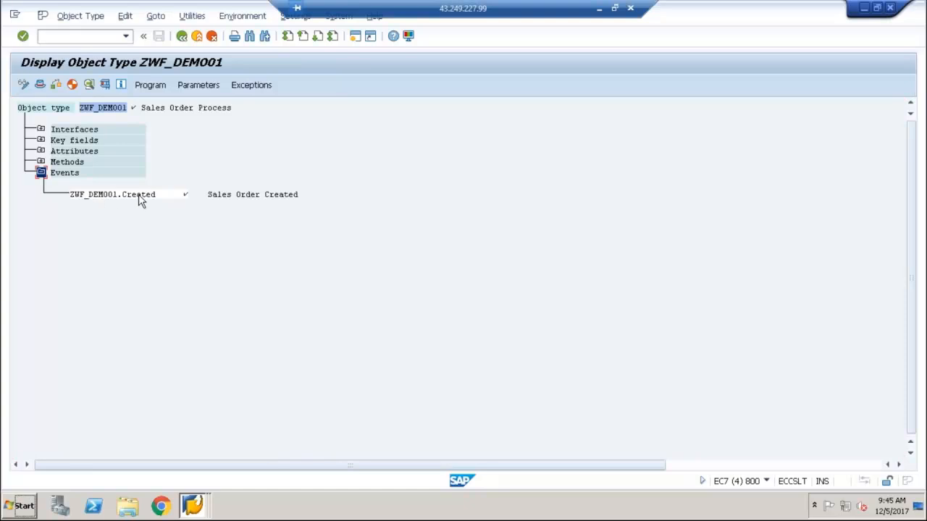
pyautogui.doubleClick(139, 195)
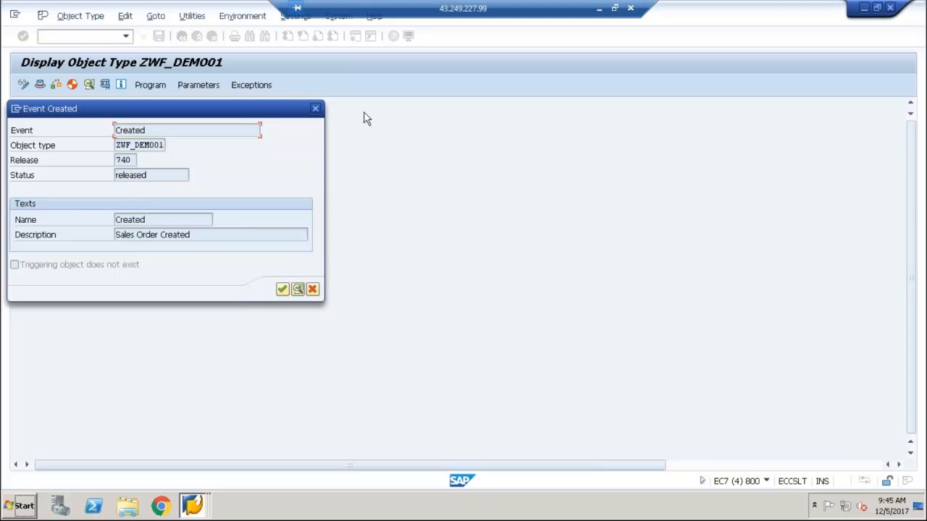
pyautogui.click(315, 110)
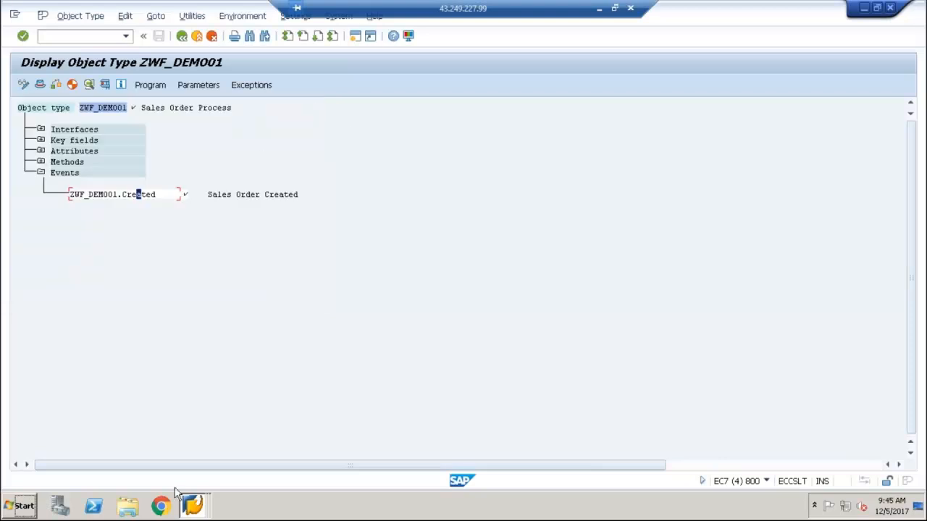
# Activate the changed report ZTEST_BOCREATE and run it for another sales order number
pyautogui.click(192, 504)
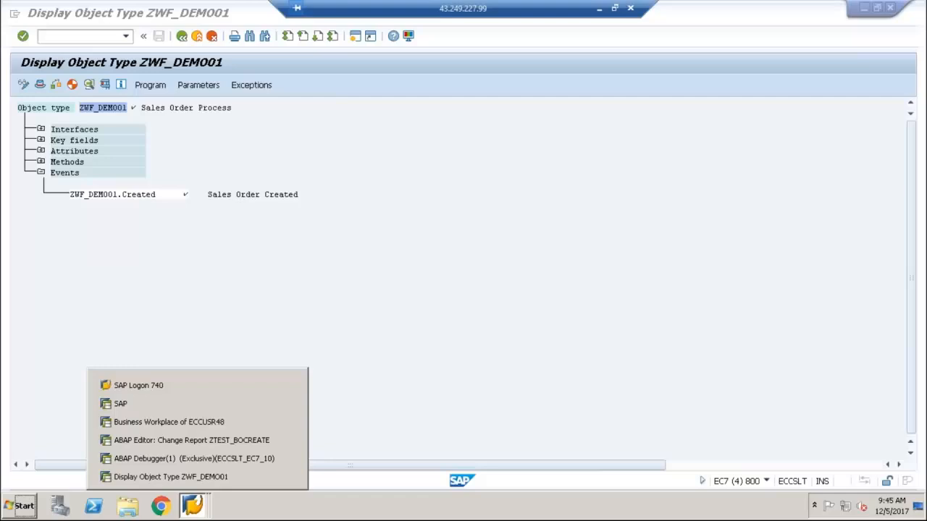
pyautogui.click(181, 440)
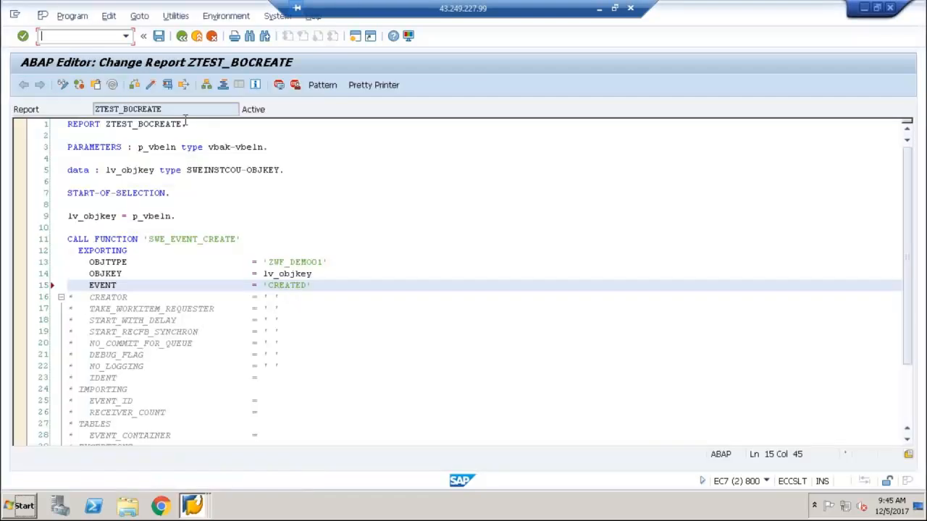
pyautogui.click(167, 85)
pyautogui.click(168, 86)
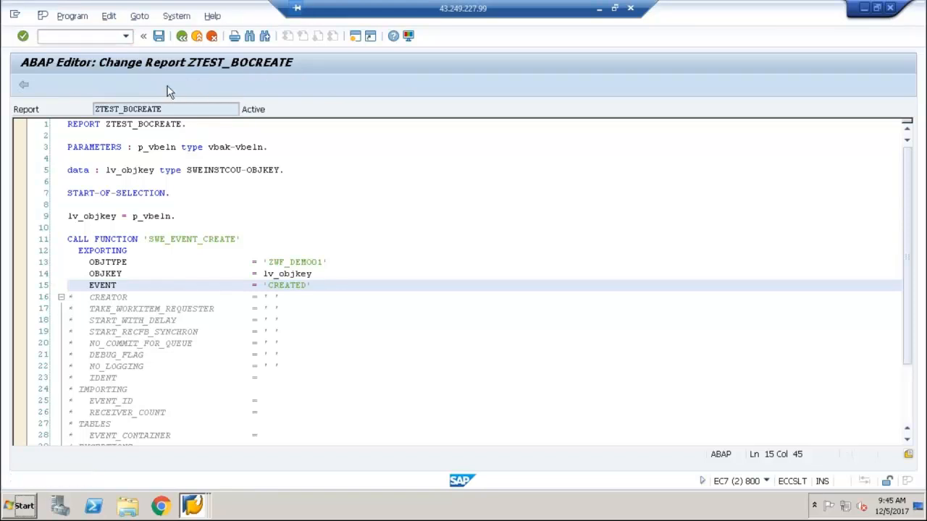
pyautogui.write('5456')
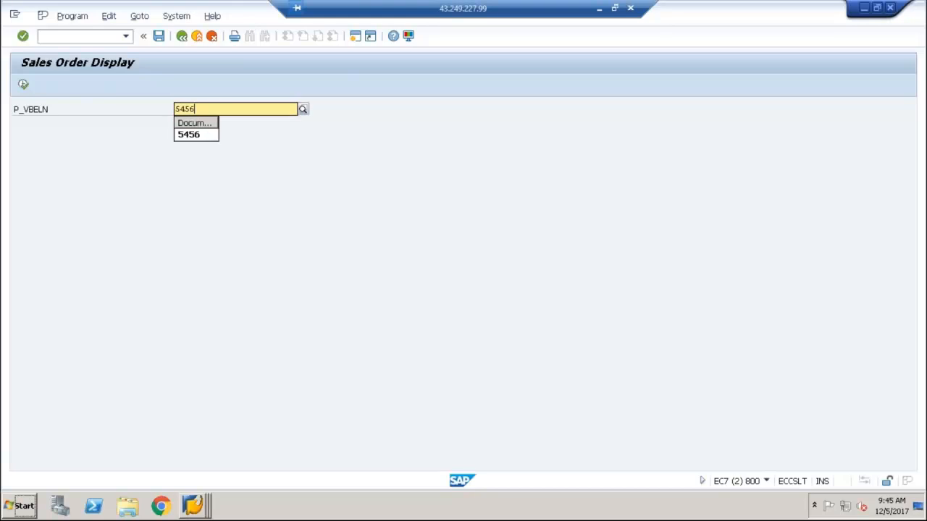
pyautogui.click(204, 137)
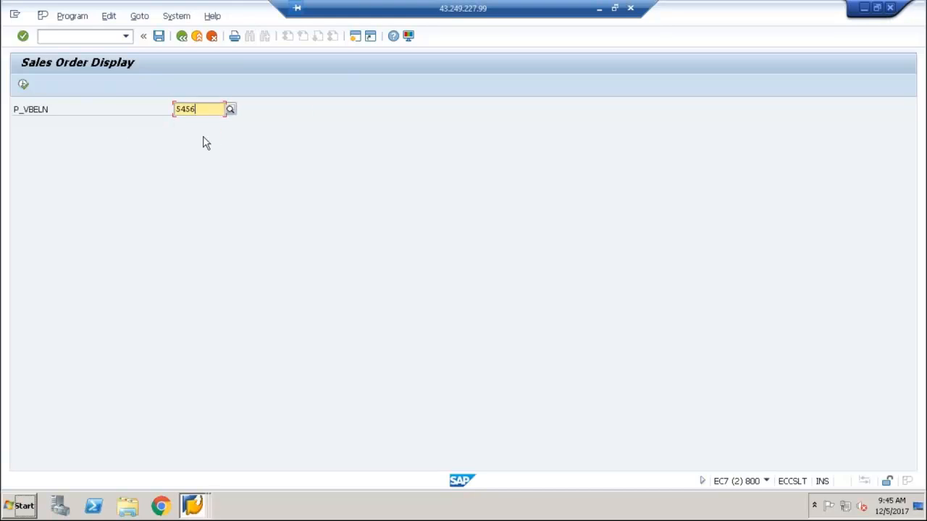
pyautogui.click(23, 84)
pyautogui.click(182, 38)
pyautogui.click(183, 38)
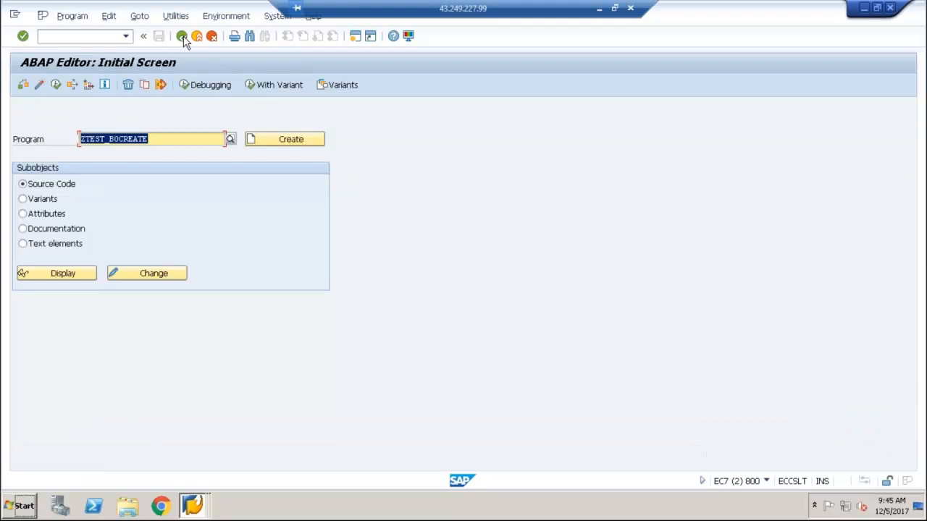
# Start the Business Workplace with /nsbwp and open the inbox to check for the work item
pyautogui.click(120, 38)
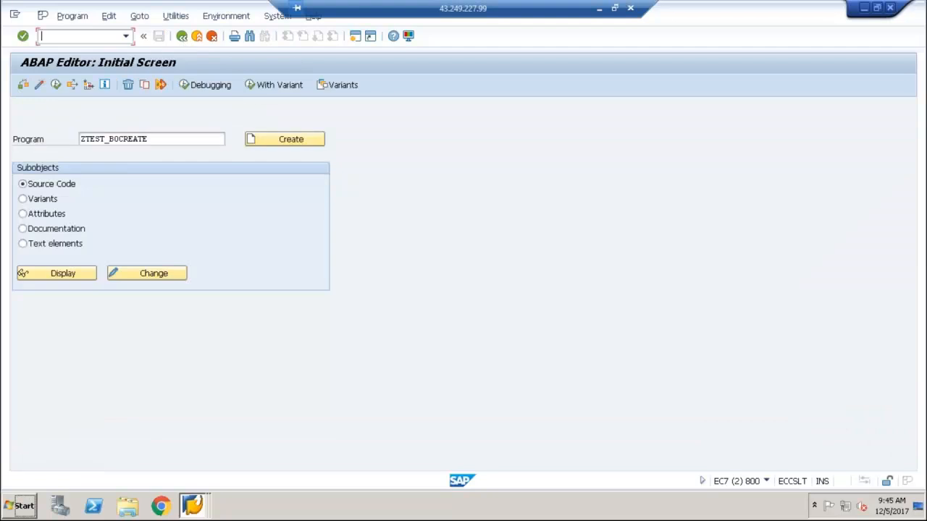
pyautogui.write('/nsbwp')
pyautogui.press('Return')
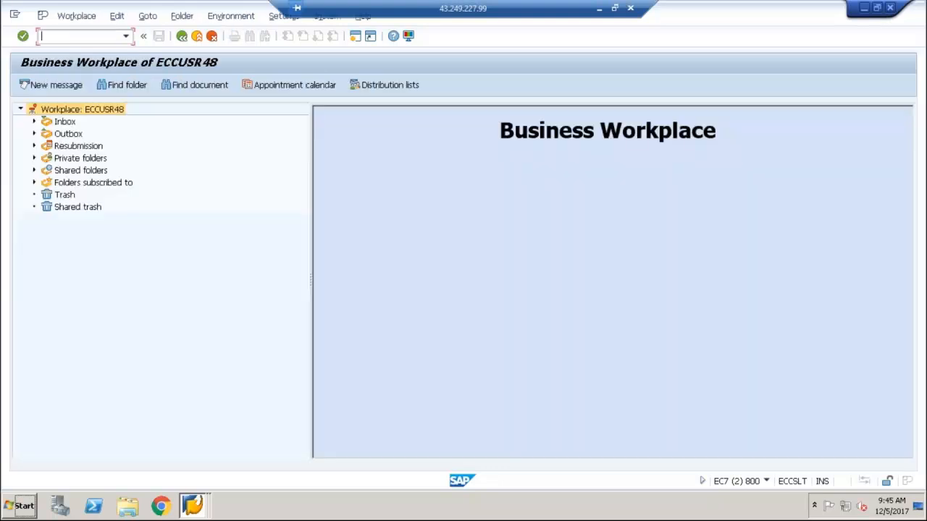
pyautogui.click(65, 122)
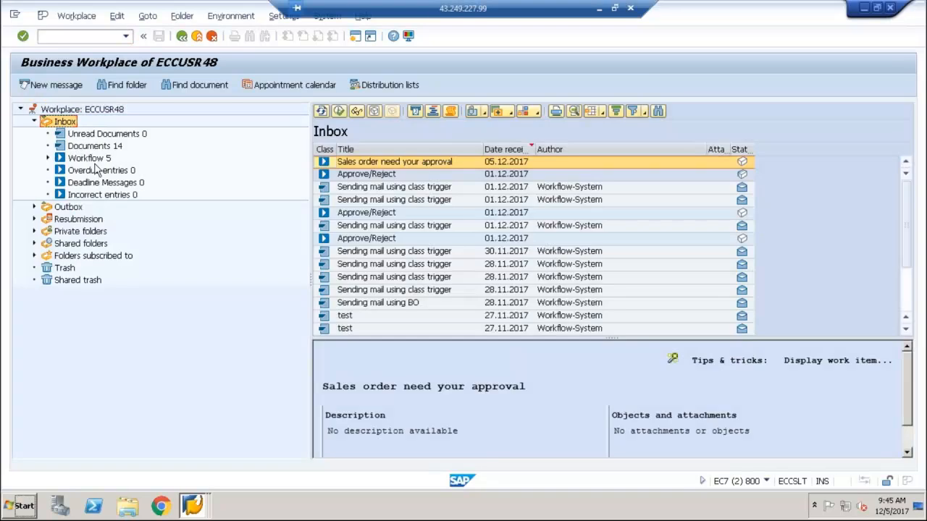
# Check the Workflow work items in the inbox and leave the Business Workplace
pyautogui.click(82, 159)
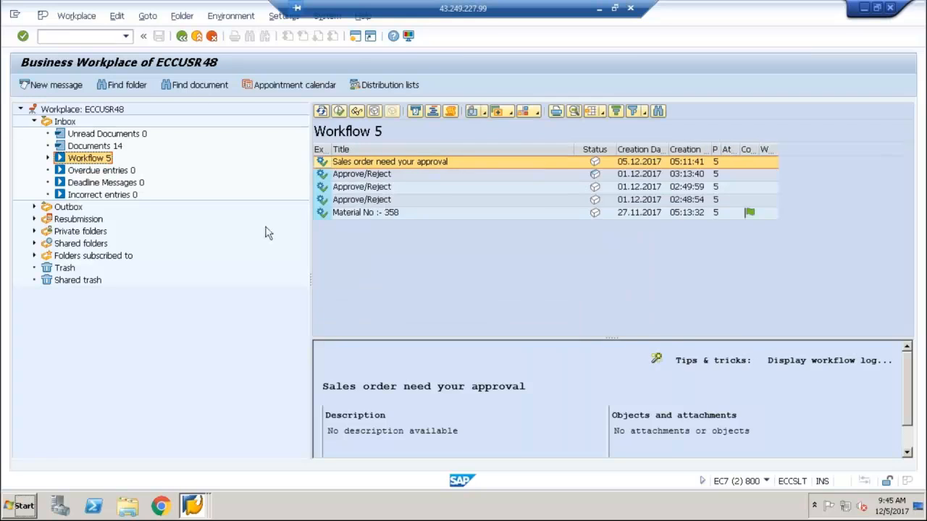
pyautogui.click(182, 36)
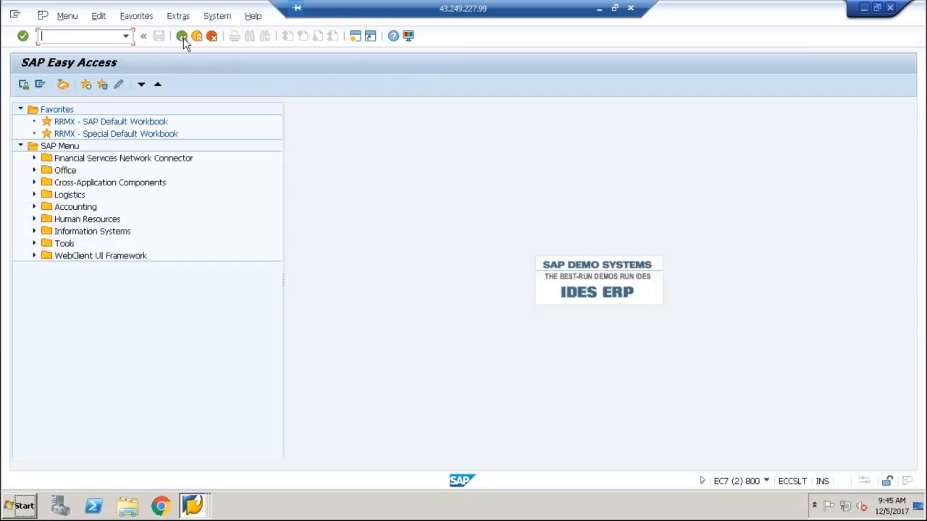
# Display the source code of report ZTEST_BOCREATE in transaction SE38
pyautogui.write('se')
pyautogui.press('BackSpace')
pyautogui.write('e38')
pyautogui.press('Return')
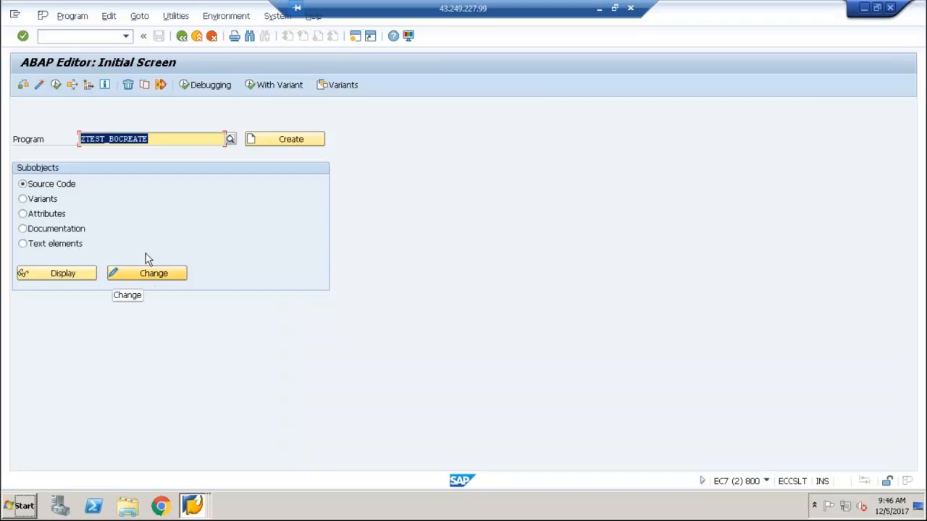
pyautogui.click(81, 273)
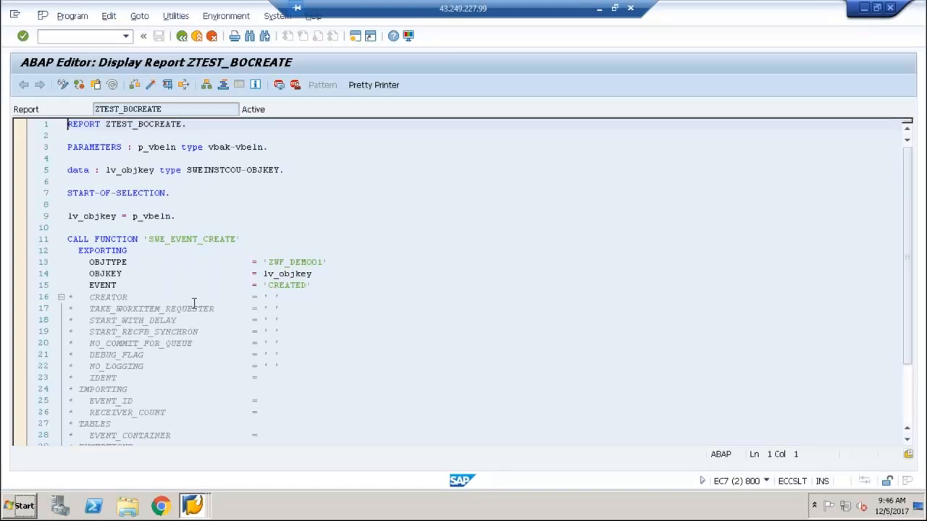
# Set a session breakpoint on the CALL FUNCTION 'SWE_EVENT_CREATE' line of the report
pyautogui.click(193, 308)
pyautogui.click(166, 411)
pyautogui.click(206, 239)
pyautogui.click(279, 85)
# Run the report for a sales order number so execution stops in the debugger at the breakpoint
pyautogui.click(184, 79)
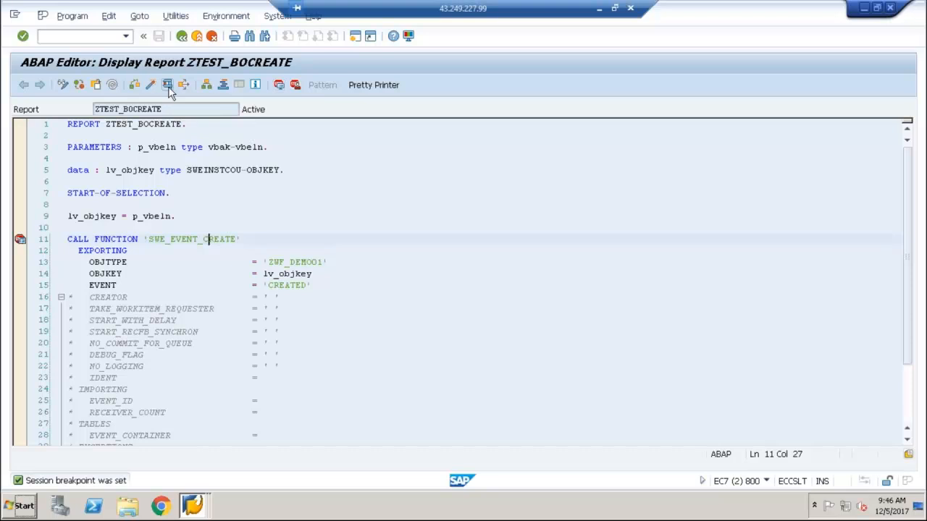
pyautogui.write('5455')
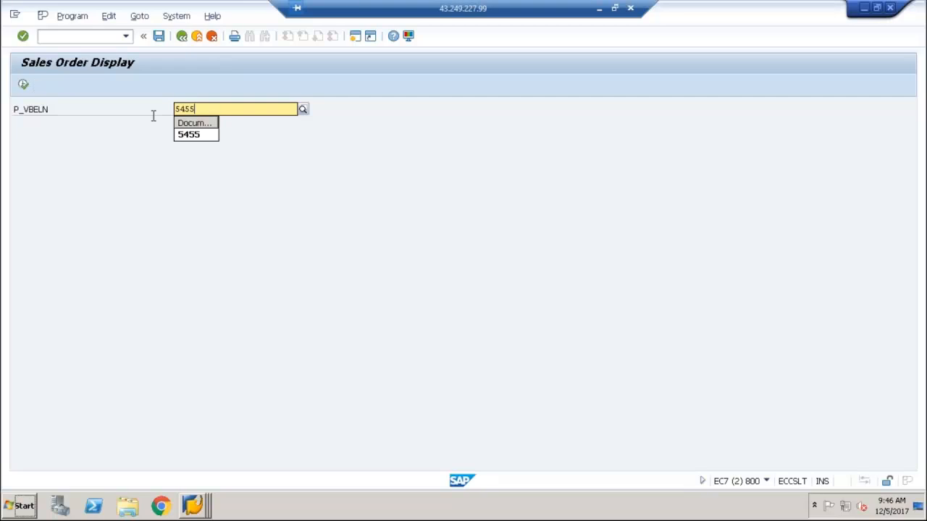
pyautogui.click(189, 134)
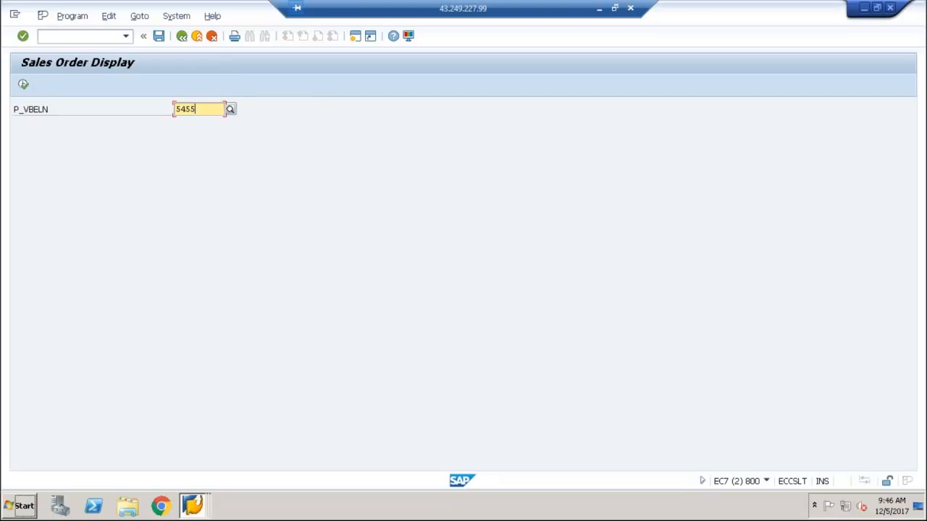
pyautogui.click(23, 84)
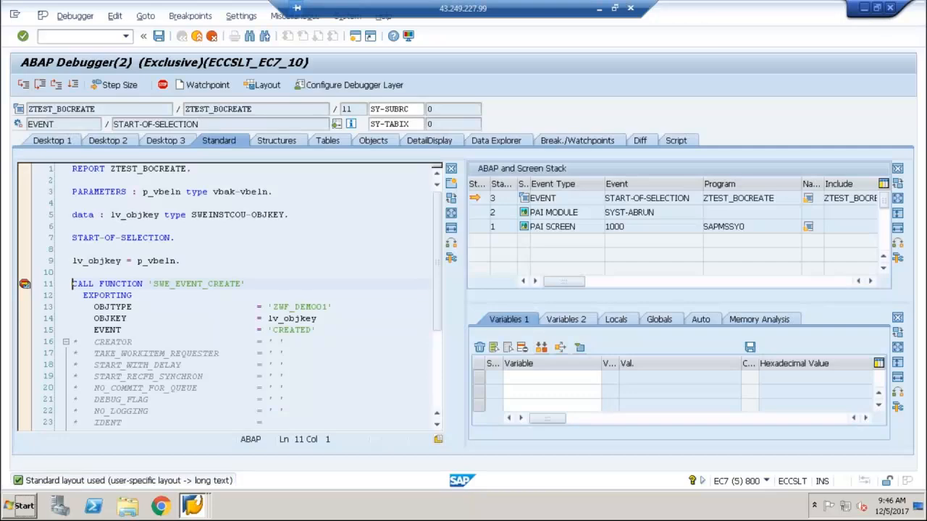
# Step into function SWE_EVENT_CREATE and execute its statements up to the l_event->raise call at line 126
pyautogui.press('F5')
pyautogui.press('F6')
pyautogui.press('F6')
pyautogui.press('F6')
pyautogui.press('F6')
pyautogui.press('F6')
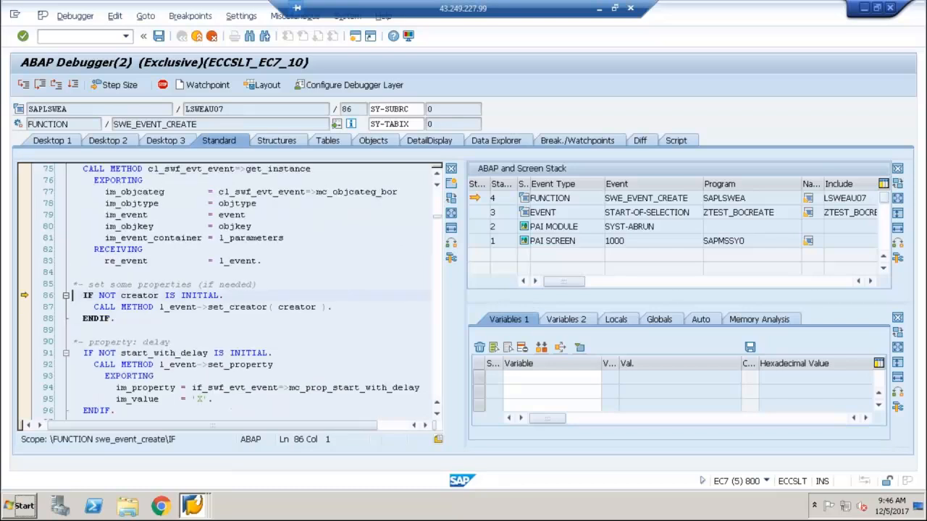
pyautogui.press('F6')
pyautogui.press('F6')
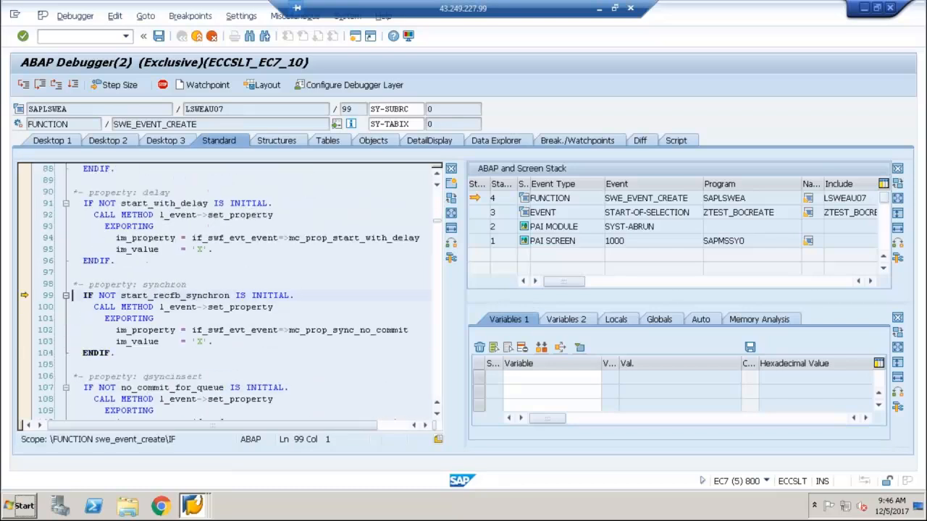
pyautogui.press('F6')
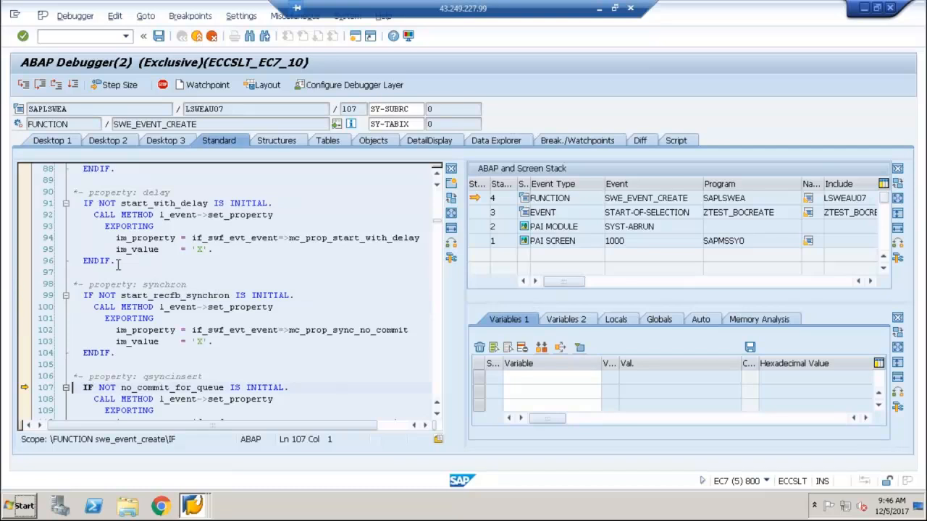
pyautogui.press('F6')
pyautogui.press('F6')
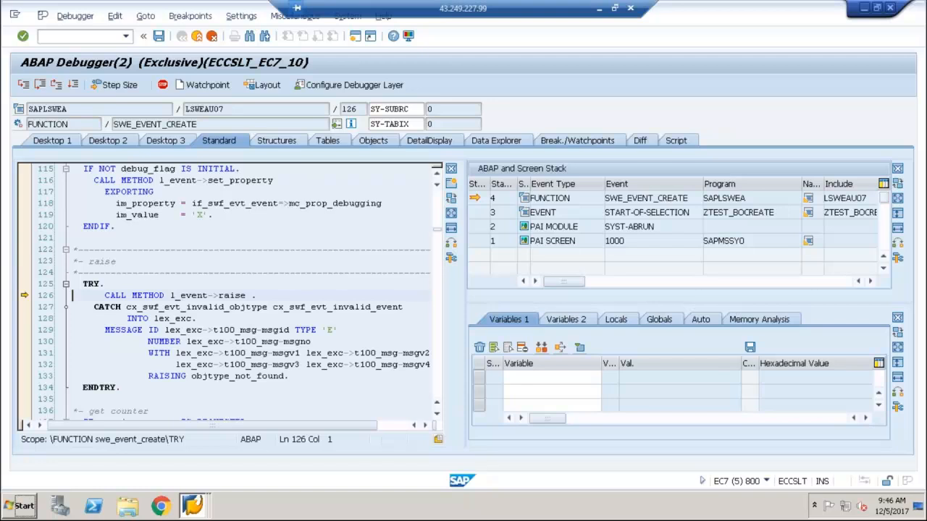
# Step into the raise method, execute up to the set_standards_by_container call, and show variable SY-UNAME
pyautogui.press('F5')
pyautogui.press('F6')
pyautogui.press('F6')
pyautogui.press('F6')
pyautogui.press('F6')
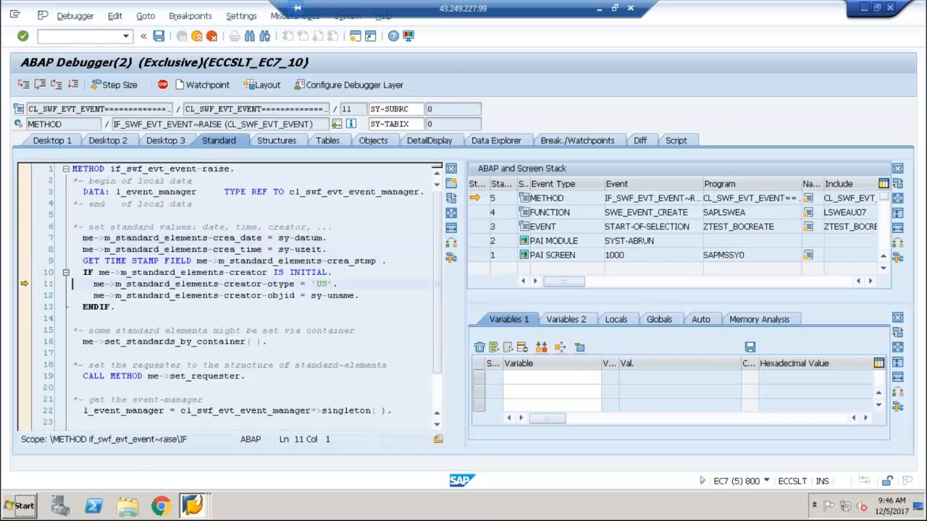
pyautogui.press('F6')
pyautogui.press('F6')
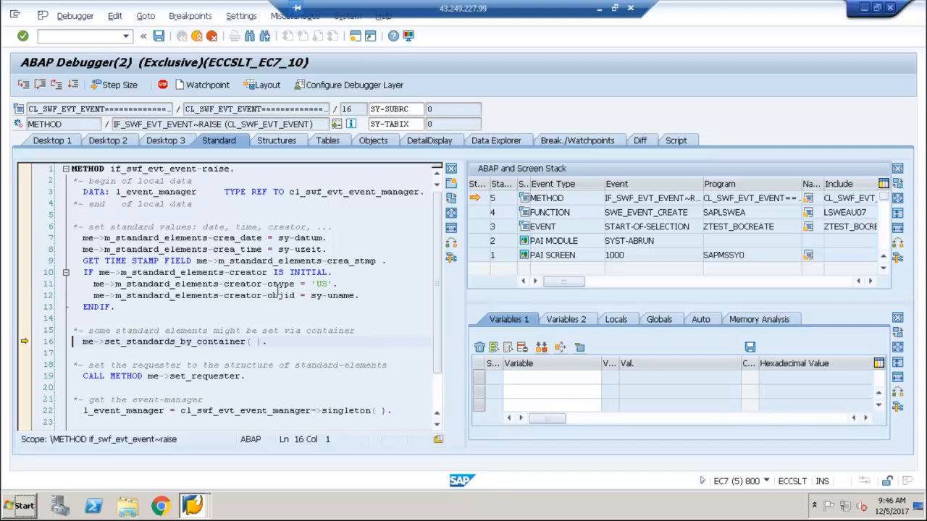
pyautogui.doubleClick(338, 295)
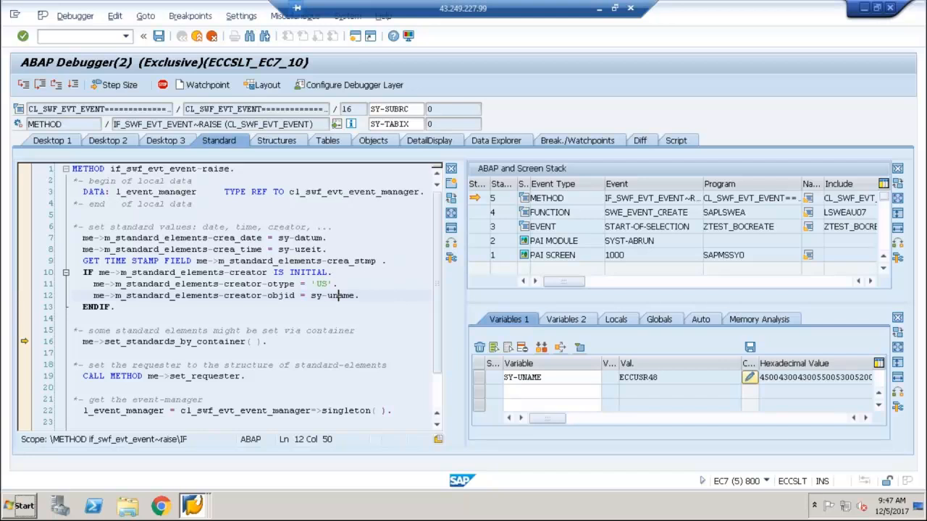
# Continue debugging through the event manager setup to the m_current_event assignment in the RAISE_EVENT method
pyautogui.press('F6')
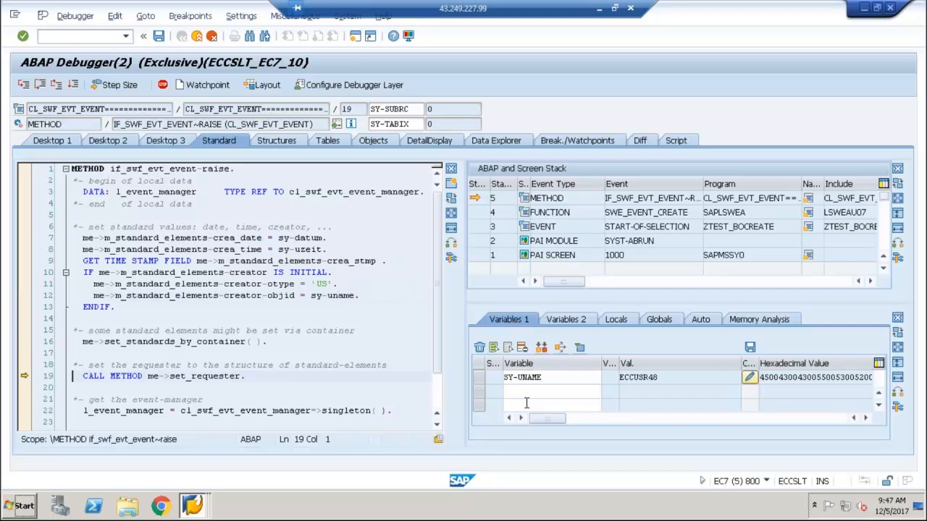
pyautogui.press('F6')
pyautogui.press('F6')
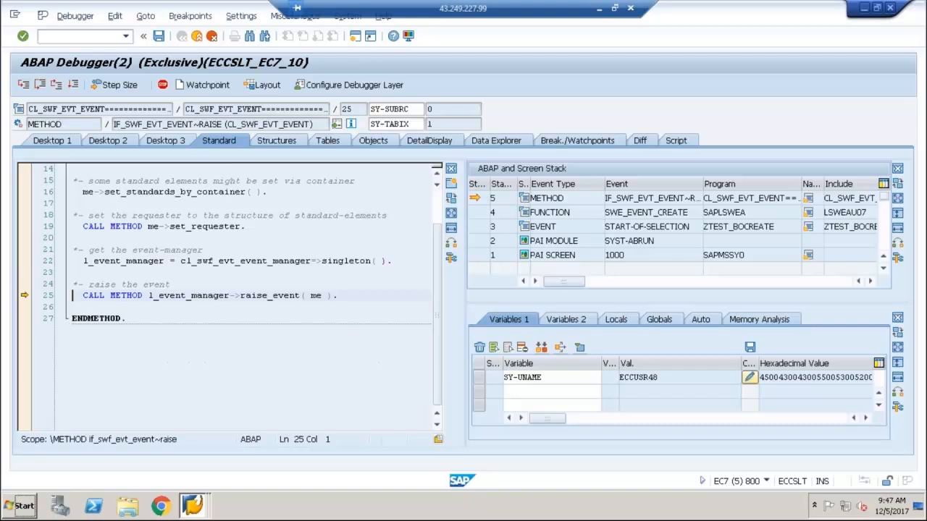
pyautogui.press('F6')
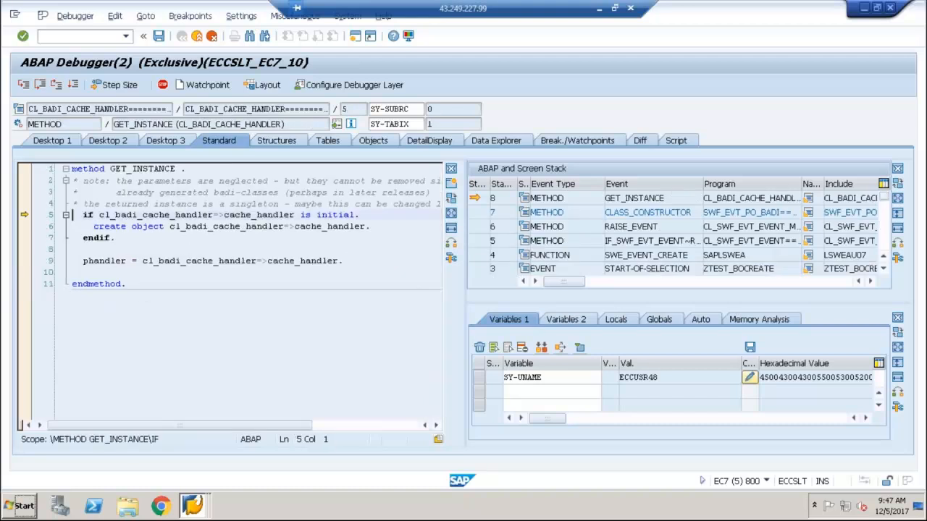
pyautogui.press('F6')
pyautogui.press('F6')
pyautogui.press('F6')
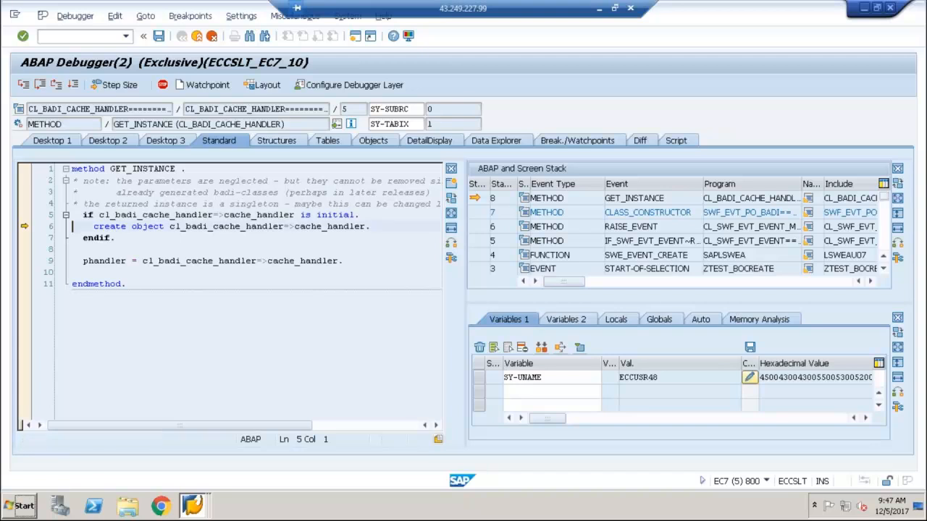
pyautogui.press('F6')
pyautogui.press('F6')
pyautogui.press('F6')
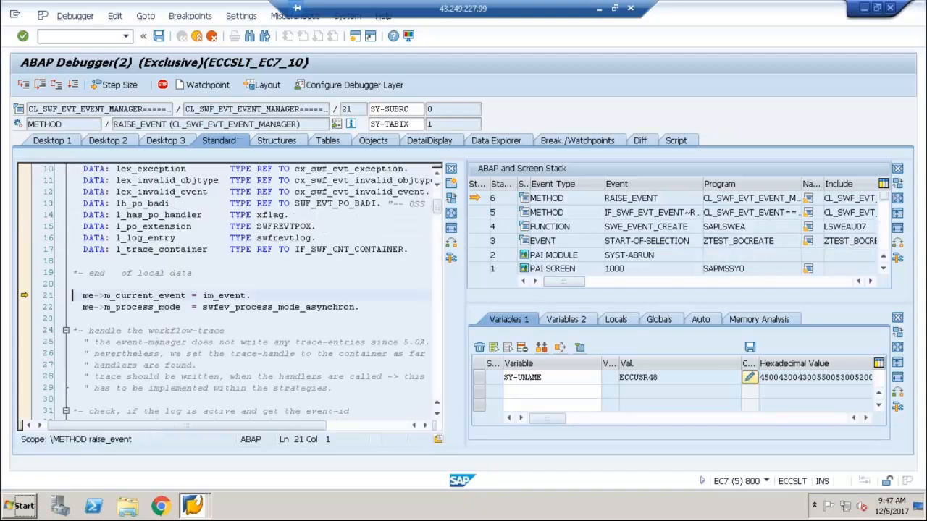
# Execute the RAISE_EVENT method up to the lt_handlers check at line 122 and show variable LT_HANDLERS
pyautogui.press('F6')
pyautogui.press('F6')
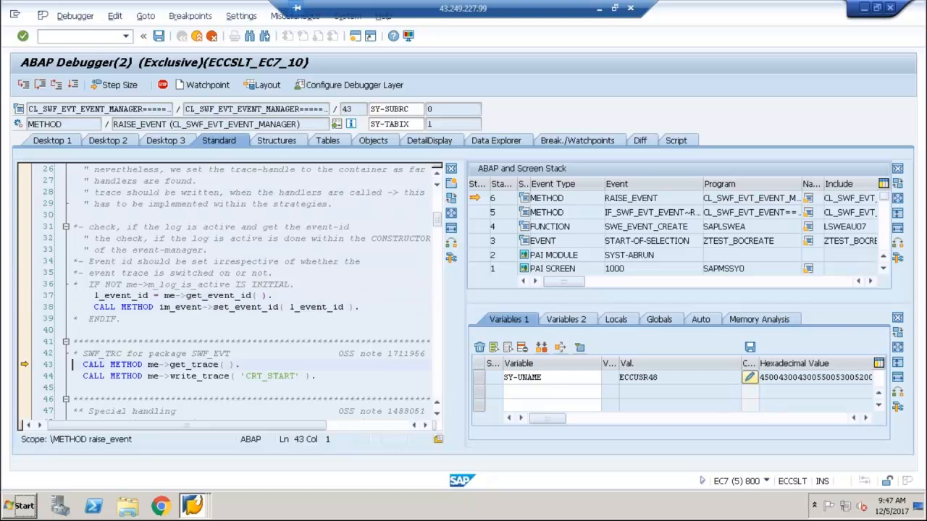
pyautogui.press('F6')
pyautogui.press('F6')
pyautogui.press('F6')
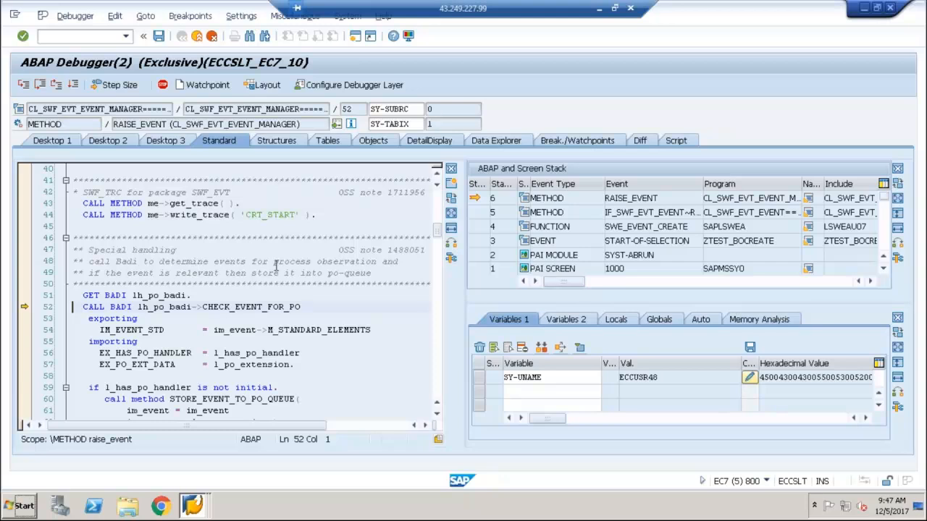
pyautogui.press('F6')
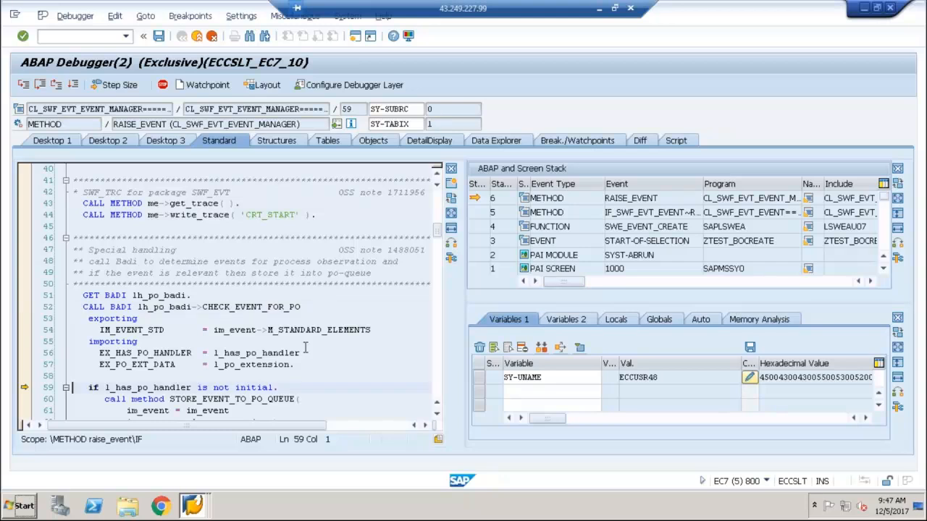
pyautogui.press('F6')
pyautogui.press('F6')
pyautogui.press('F6')
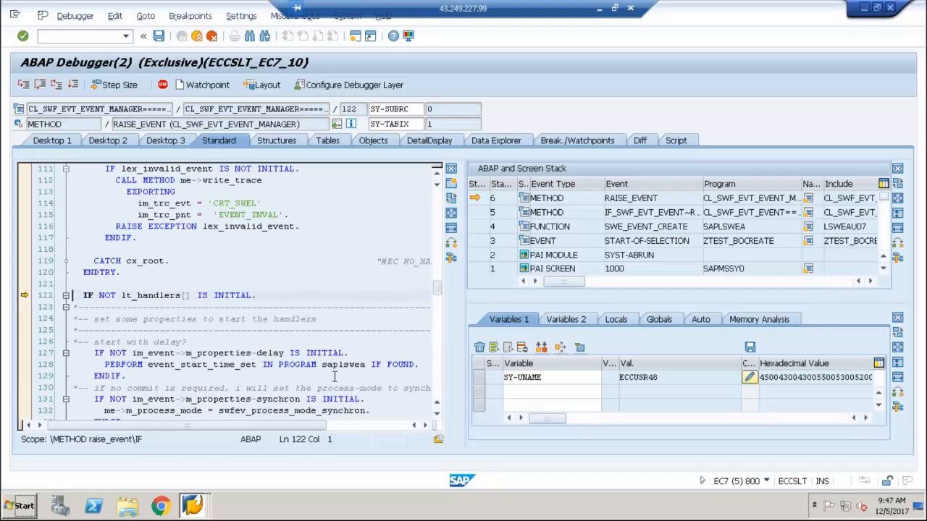
pyautogui.doubleClick(159, 295)
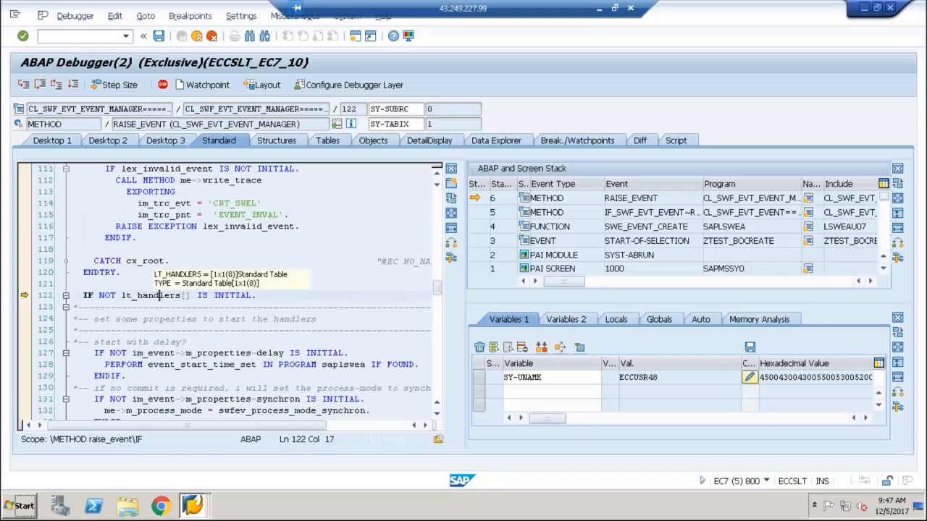
# Step into the loop over lt_handlers and execute it up to the l_handler->process call at line 187
pyautogui.press('F6')
pyautogui.press('F6')
pyautogui.press('F6')
pyautogui.press('F6')
pyautogui.press('F6')
pyautogui.press('F6')
pyautogui.press('F6')
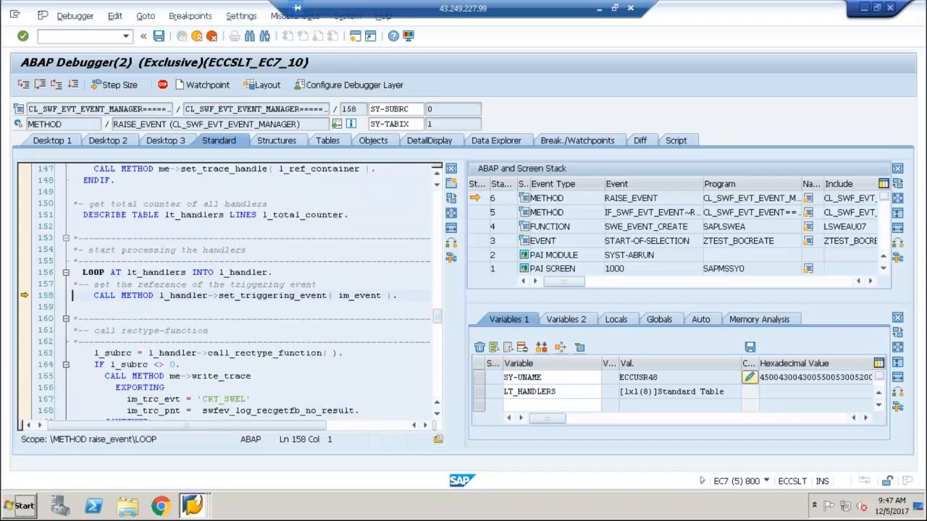
pyautogui.press('F6')
pyautogui.press('F6')
pyautogui.press('F6')
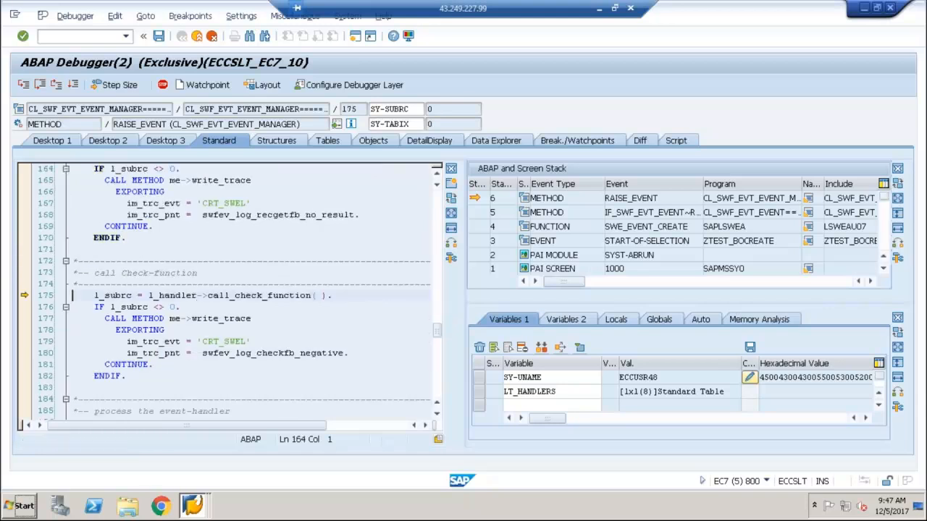
# Execute the handler's process call and the log entry assignments up to the m_trace_container SET call
pyautogui.press('F6')
pyautogui.press('F6')
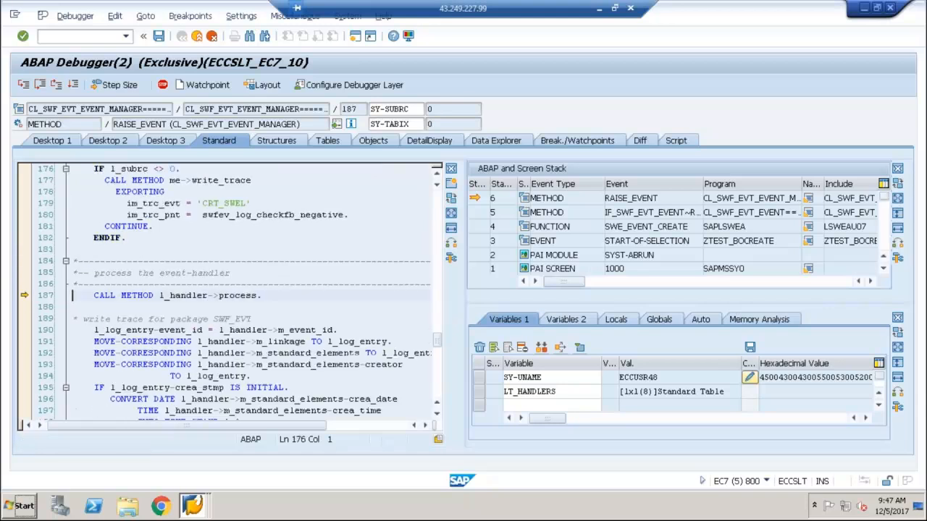
pyautogui.press('F6')
pyautogui.press('F6')
pyautogui.press('F6')
pyautogui.press('F6')
pyautogui.press('F6')
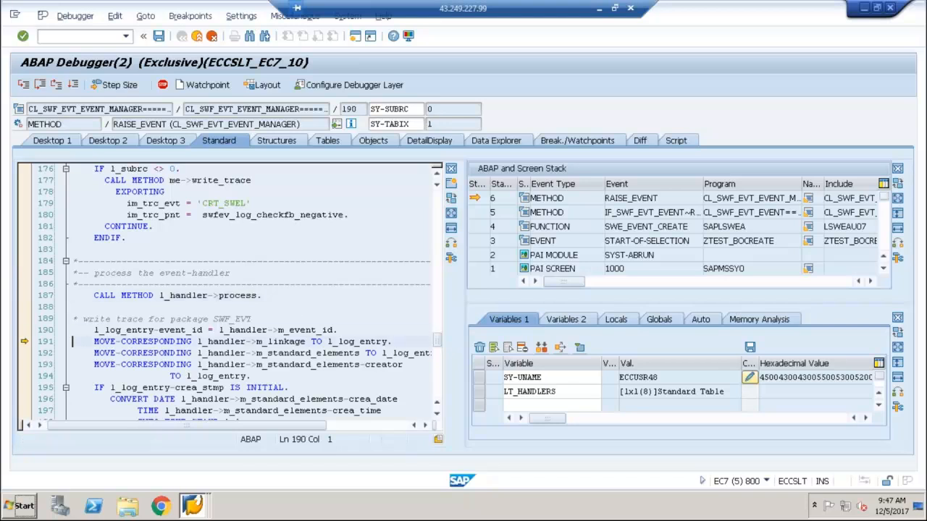
pyautogui.press('F6')
pyautogui.press('F6')
pyautogui.press('F6')
pyautogui.press('F6')
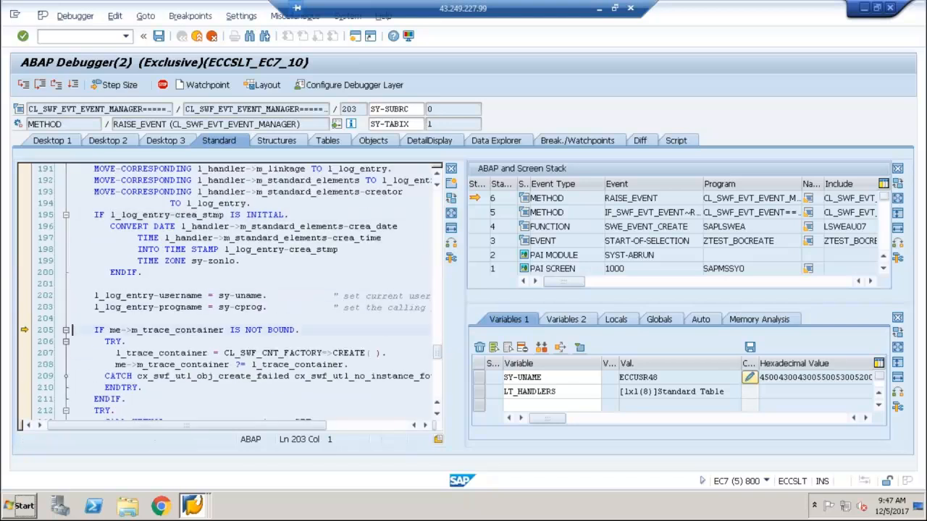
# Execute the rest of the handler loop and the sy-subrc check up to the end_trace call at line 245
pyautogui.press('F6')
pyautogui.press('F6')
pyautogui.press('F6')
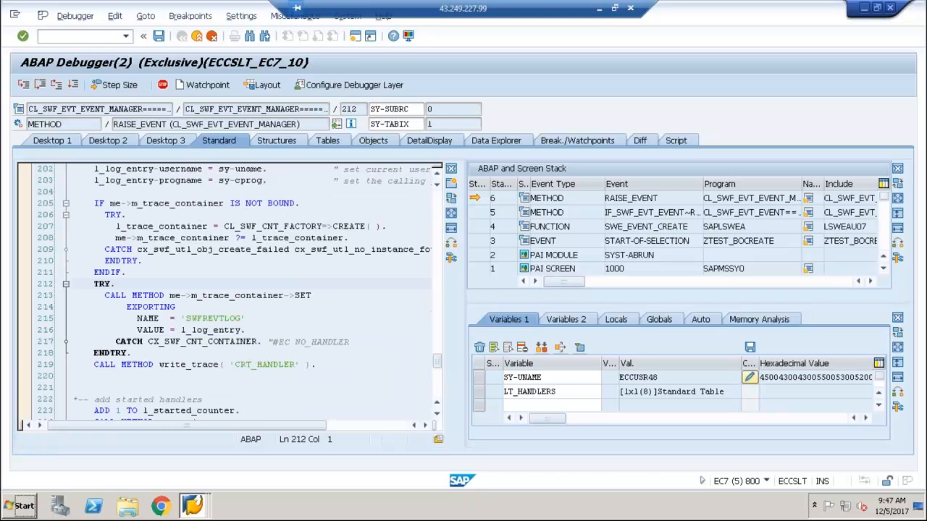
pyautogui.press('F6')
pyautogui.press('F6')
pyautogui.press('F6')
pyautogui.press('F6')
pyautogui.press('F6')
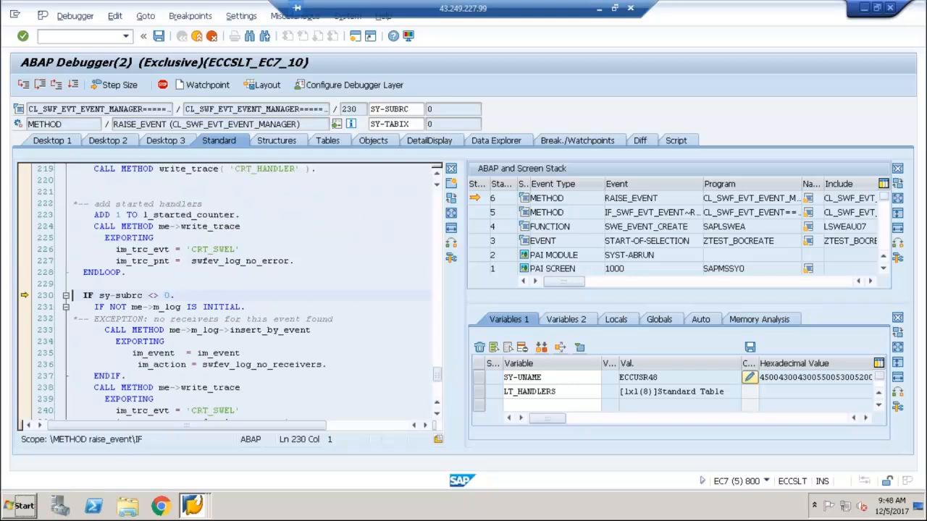
pyautogui.press('F6')
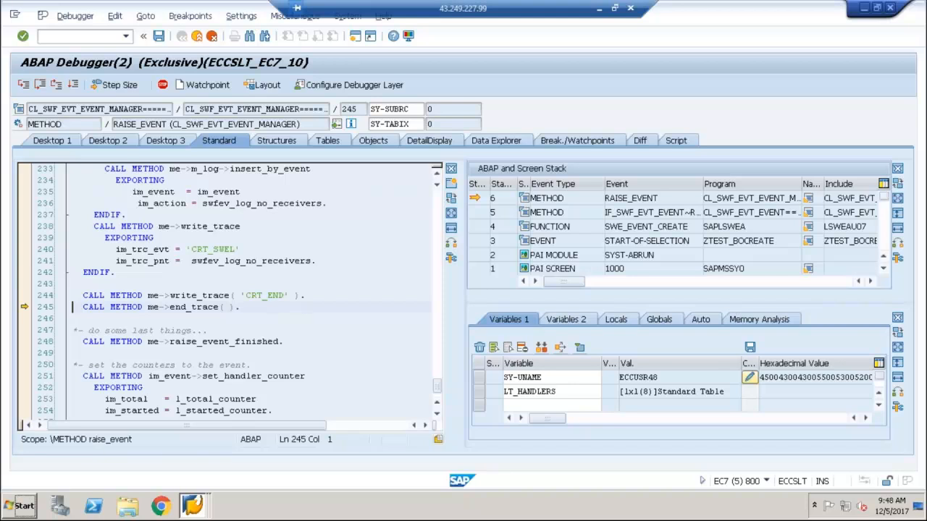
# Go back to the IF sy-subrc check at line 230 and show variable SY-SUBRC
pyautogui.click(437, 177)
pyautogui.click(436, 177)
pyautogui.click(437, 177)
pyautogui.click(437, 176)
pyautogui.click(437, 176)
pyautogui.click(436, 177)
pyautogui.click(437, 177)
pyautogui.doubleClick(121, 215)
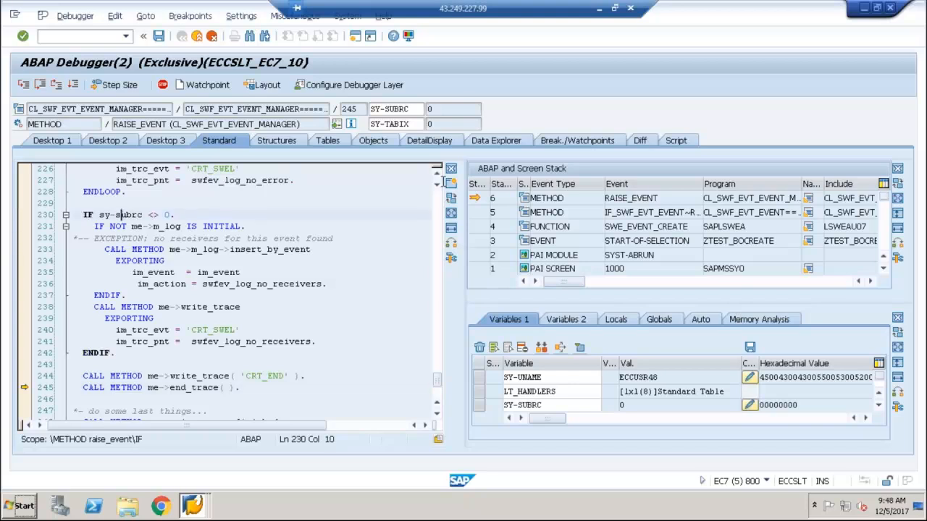
pyautogui.click(437, 176)
pyautogui.click(436, 177)
pyautogui.click(437, 176)
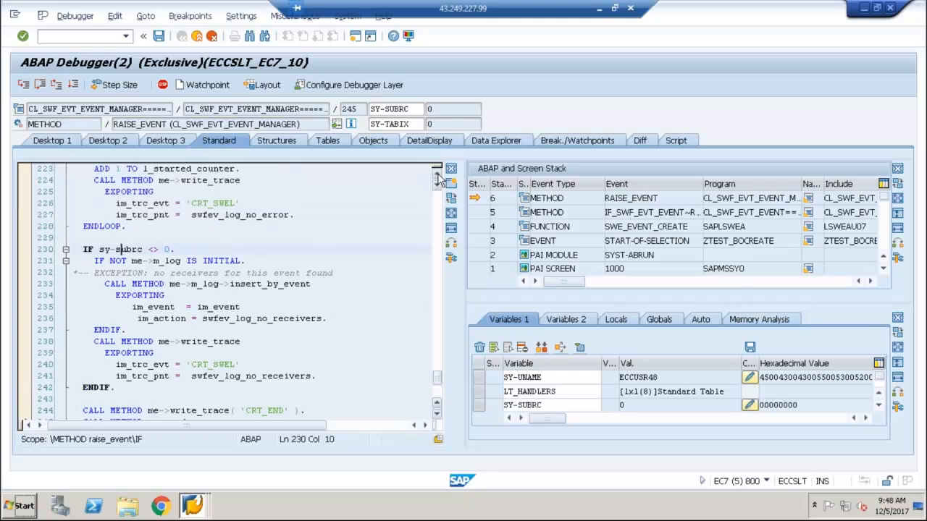
# Execute the rest of the RAISE_EVENT method and return to the IF receiver_count check in SWE_EVENT_CREATE
pyautogui.click(258, 308)
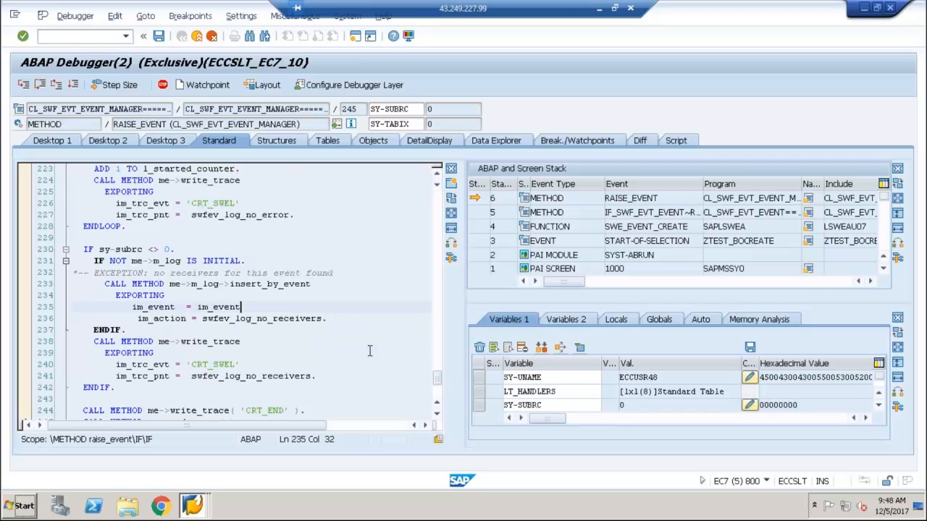
pyautogui.press('F6')
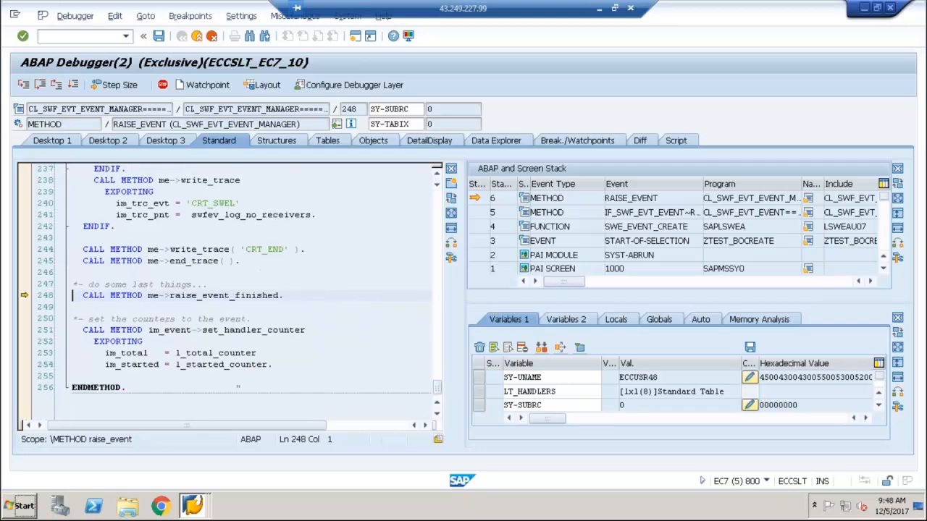
pyautogui.press('F6')
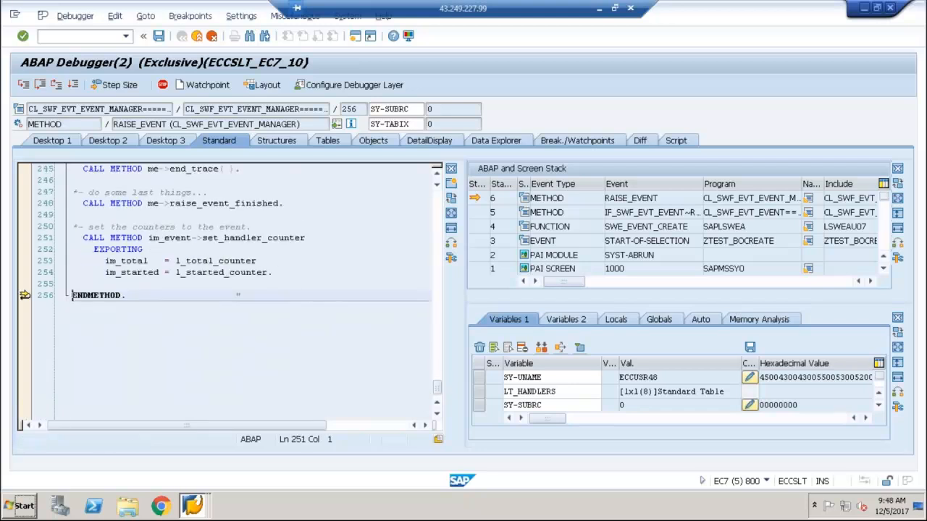
pyautogui.press('F6')
# Execute the rest of SWE_EVENT_CREATE back into ZTEST_BOCREATE and let the report run to its end
pyautogui.press('F6')
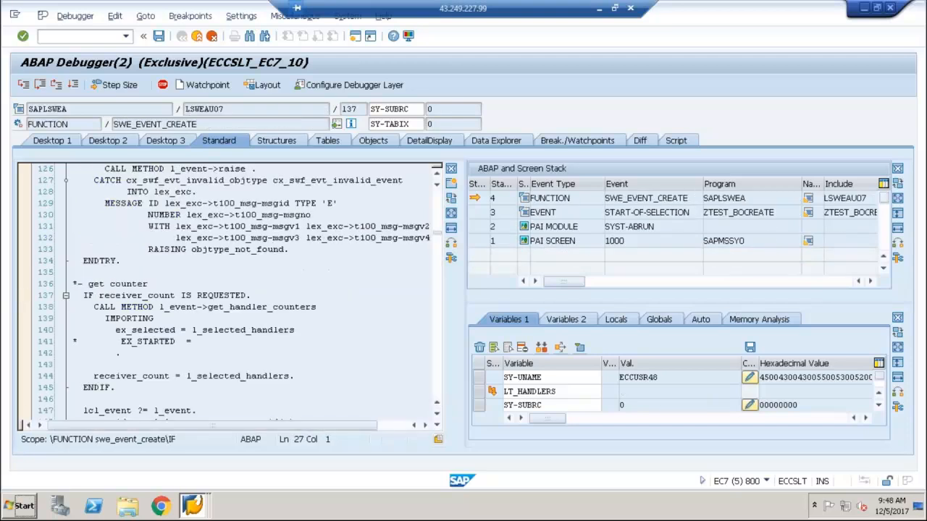
pyautogui.press('F6')
pyautogui.press('F5')
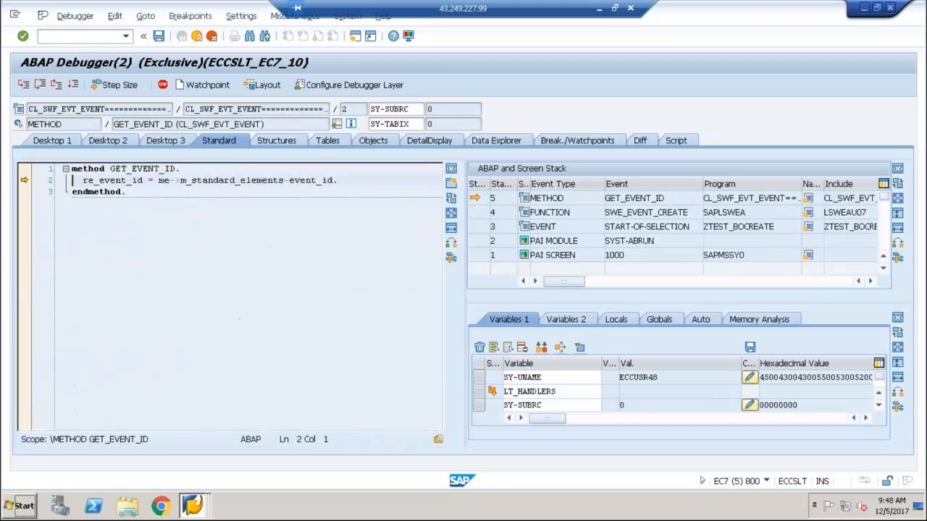
pyautogui.press('F6')
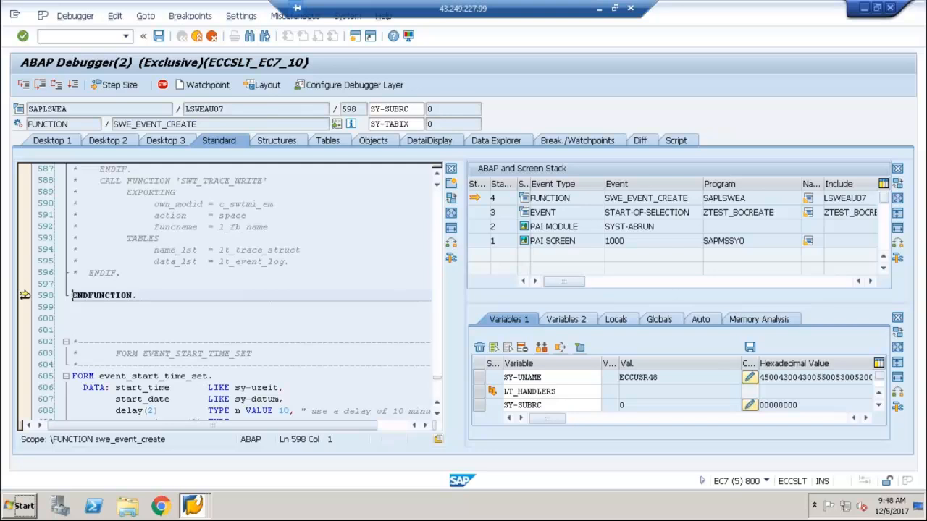
pyautogui.press('F6')
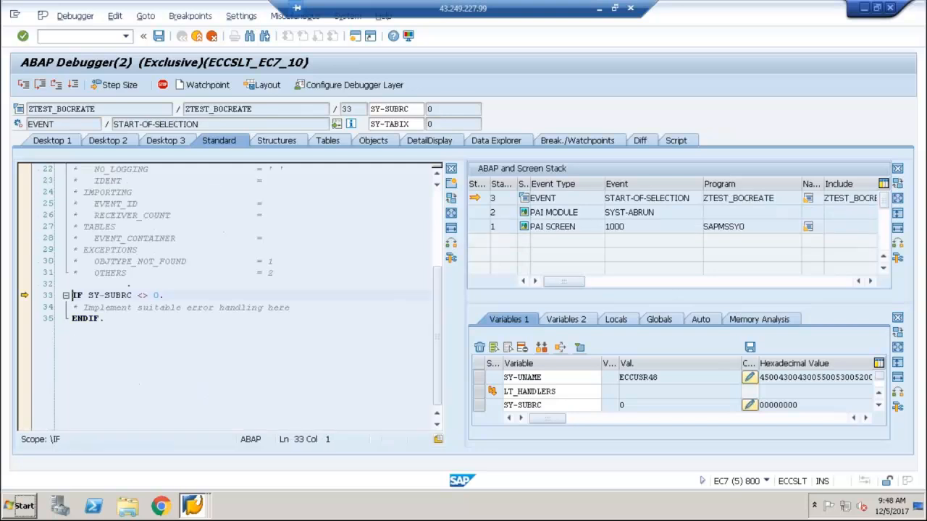
pyautogui.press('F8')
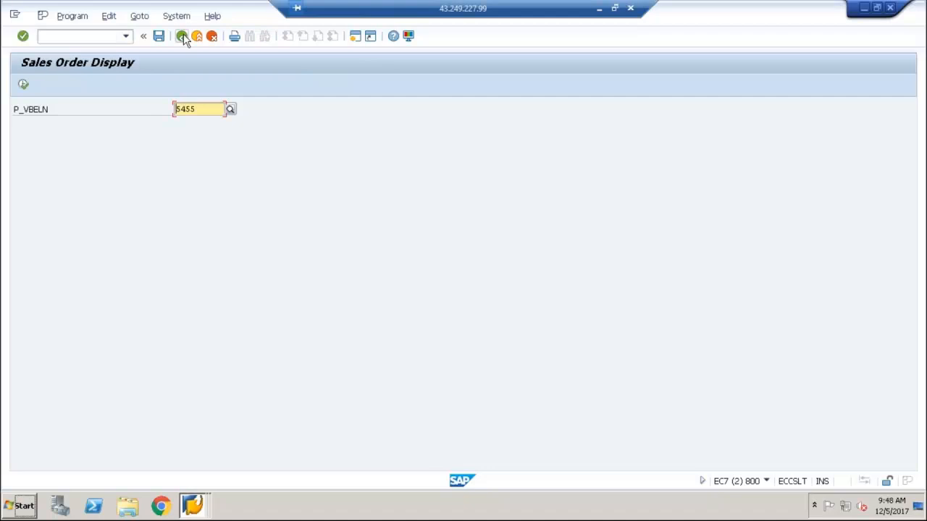
# Leave the report and the ABAP Editor, and open transaction swi1 from the SAP Easy Access screen
pyautogui.click(181, 37)
pyautogui.click(183, 36)
pyautogui.click(182, 36)
pyautogui.write('sw')
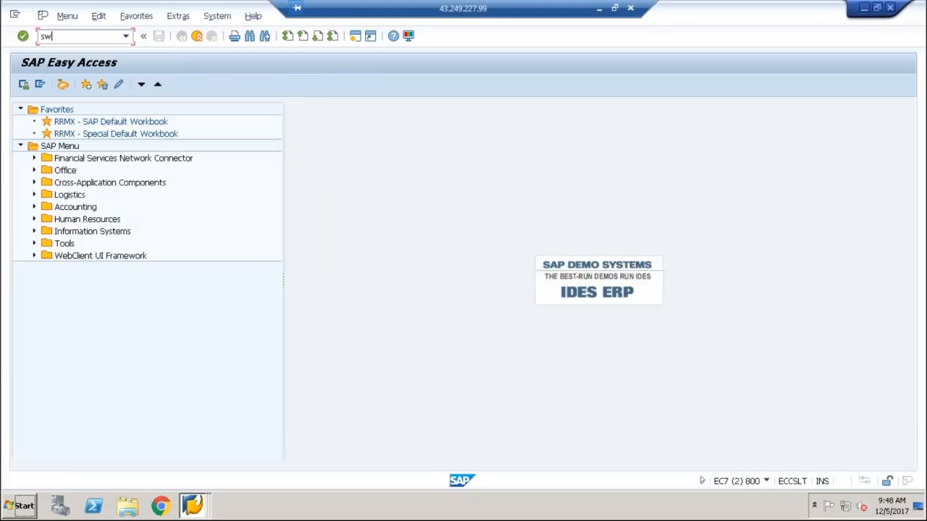
pyautogui.write('i1')
pyautogui.press('Return')
# Set the start of the creation time to 000000 and run the work item selection
pyautogui.click(79, 323)
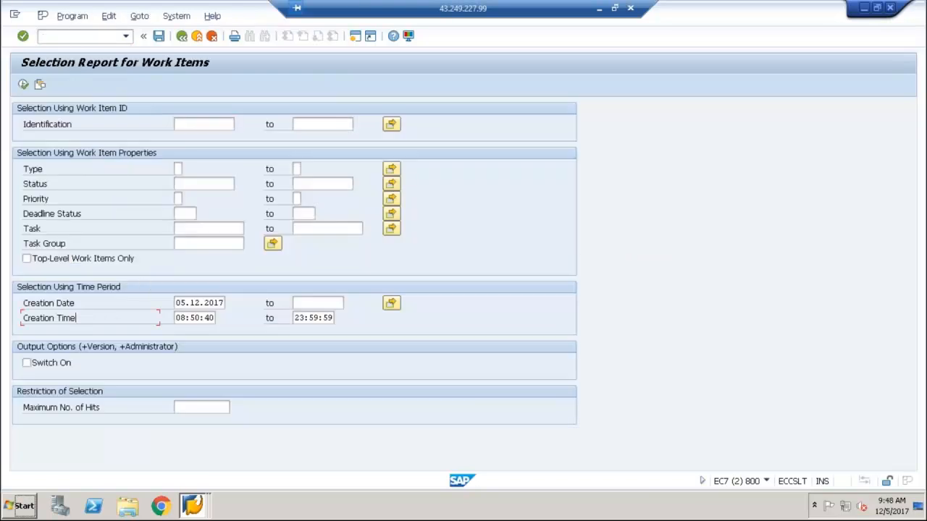
pyautogui.press('Tab')
pyautogui.press('BackSpace')
pyautogui.write('000000')
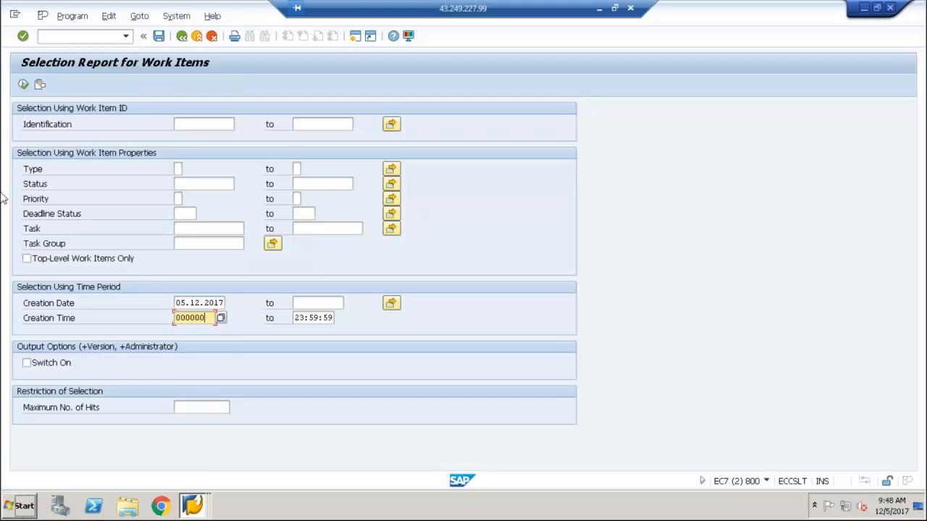
pyautogui.click(23, 84)
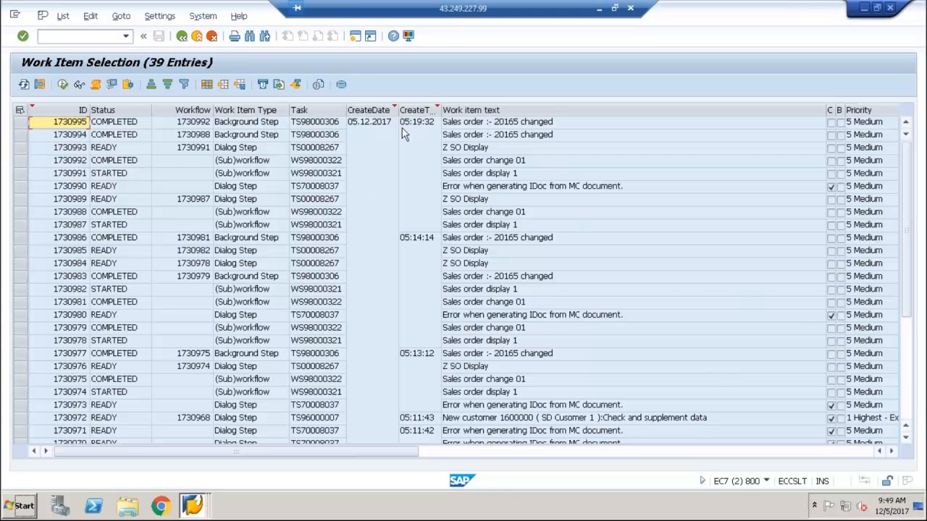
# Examine the sales order display workflow and its dialog step at the end of the work item list, and return to SAP Easy Access
pyautogui.click(907, 354)
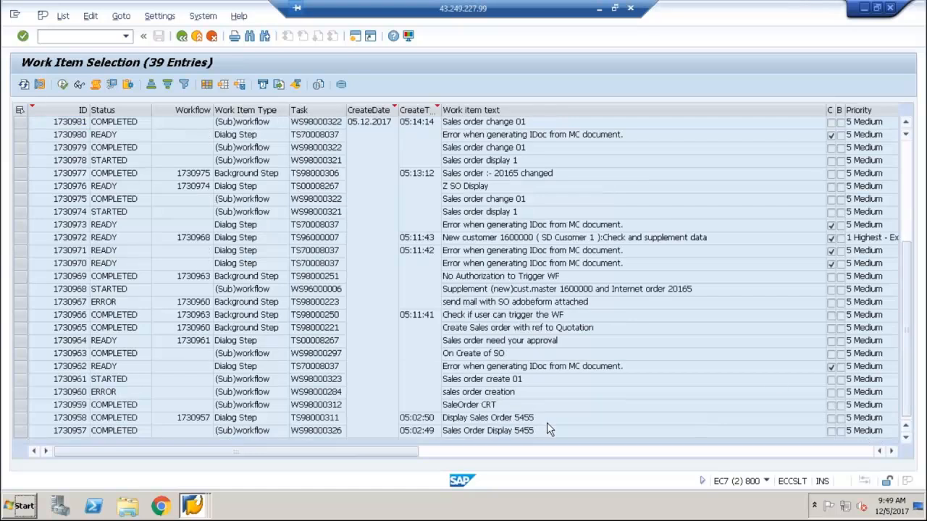
pyautogui.click(193, 419)
pyautogui.click(205, 429)
pyautogui.click(183, 38)
pyautogui.click(183, 37)
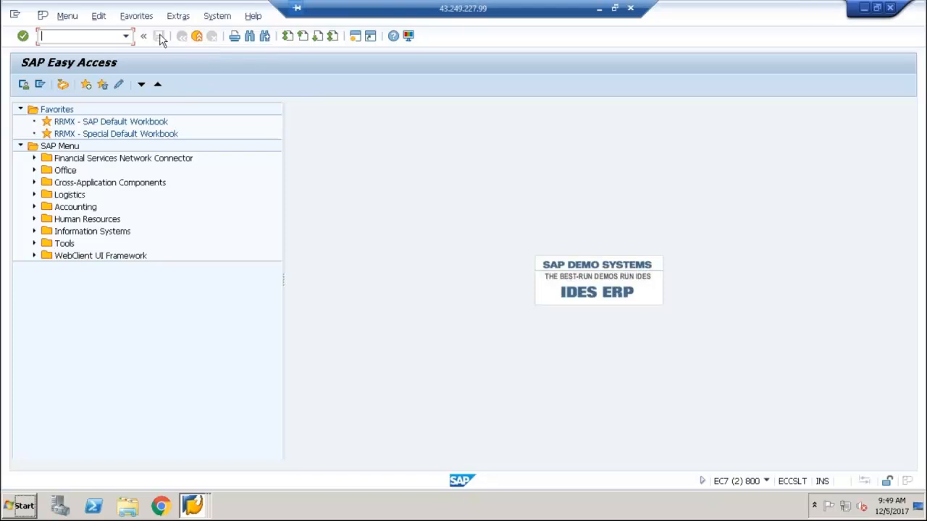
# Open transaction se38, display the source code of ZTEST_BOCREATE and examine the OBJKEY = lv_objkey parameter
pyautogui.click(127, 36)
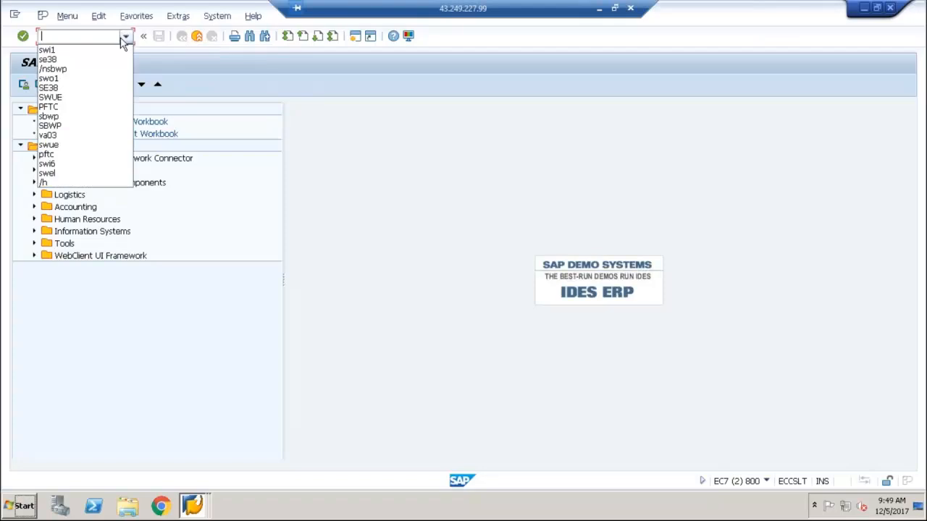
pyautogui.click(85, 62)
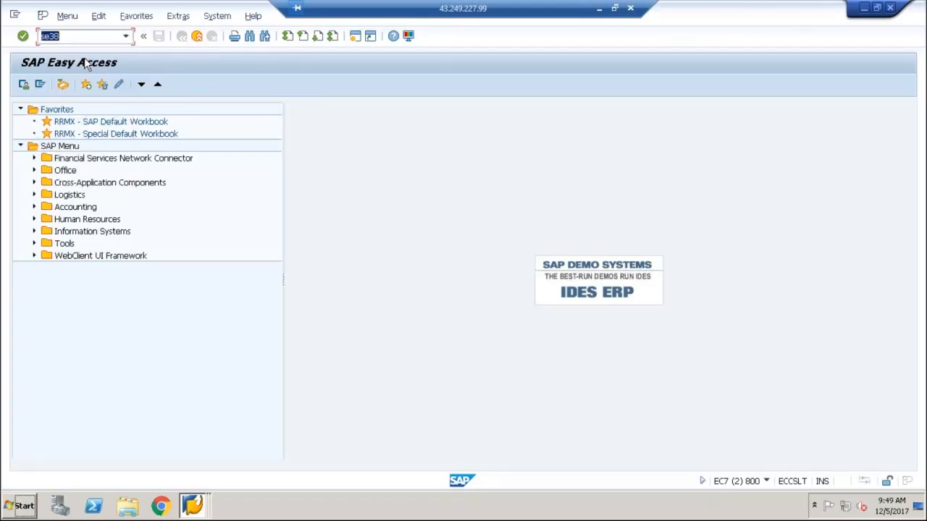
pyautogui.press('Return')
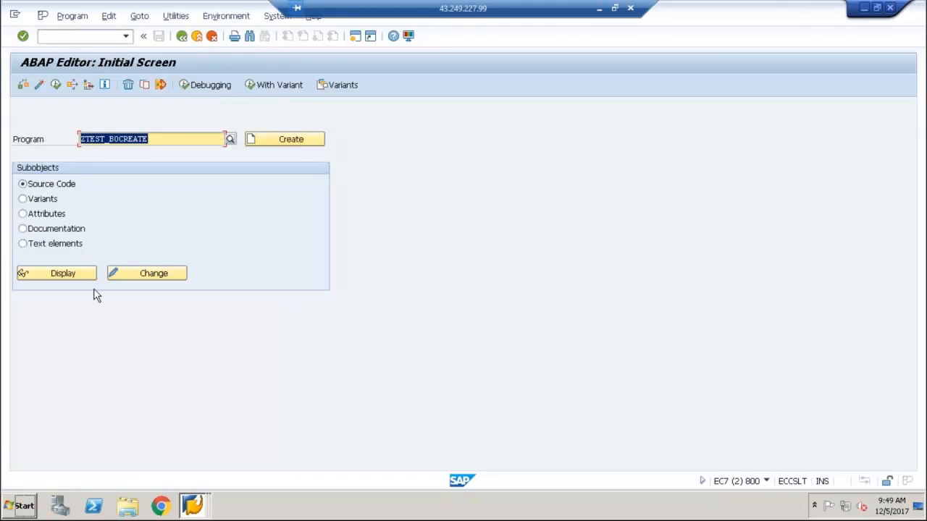
pyautogui.click(78, 274)
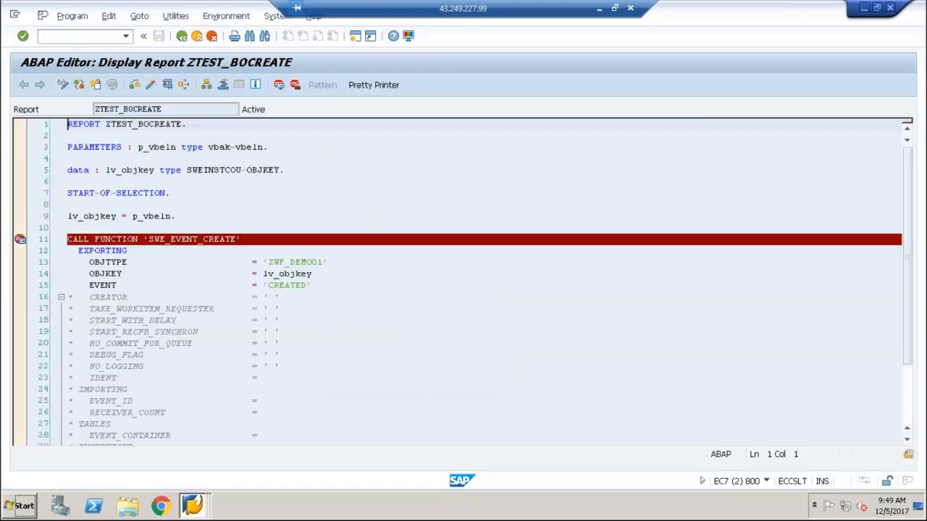
pyautogui.click(245, 274)
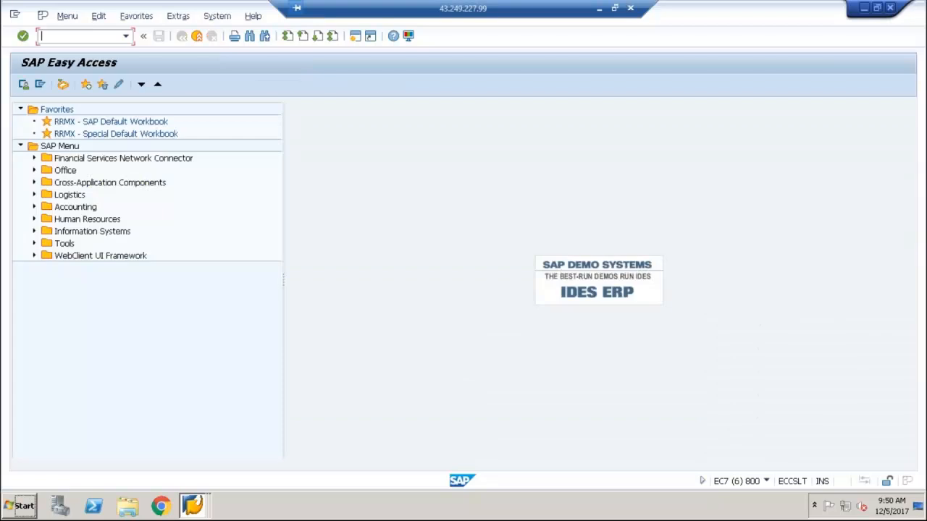
pyautogui.write('ssw')
pyautogui.press('BackSpace')
pyautogui.press('BackSpace')
pyautogui.write('wi1')
pyautogui.press('Return')
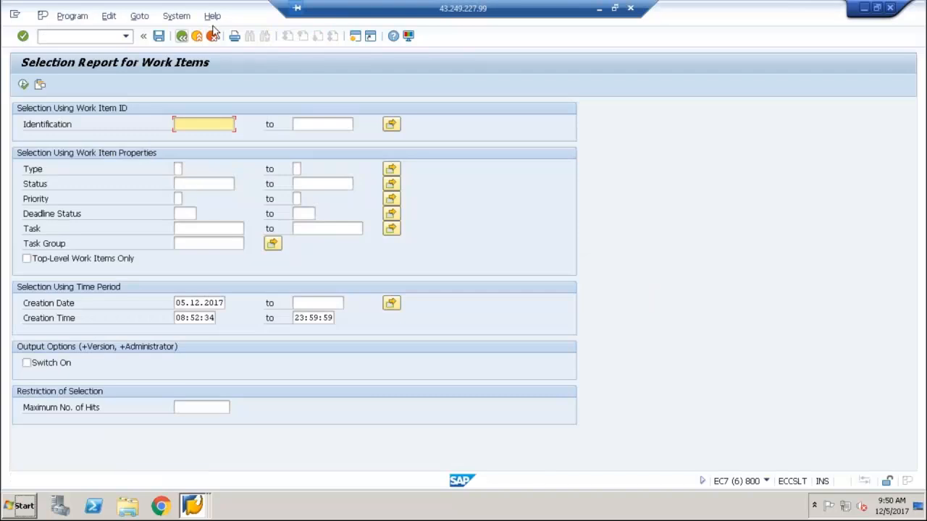
pyautogui.click(181, 36)
# Open transaction pftc and set the task type to Workflow template
pyautogui.write('pftc')
pyautogui.press('Return')
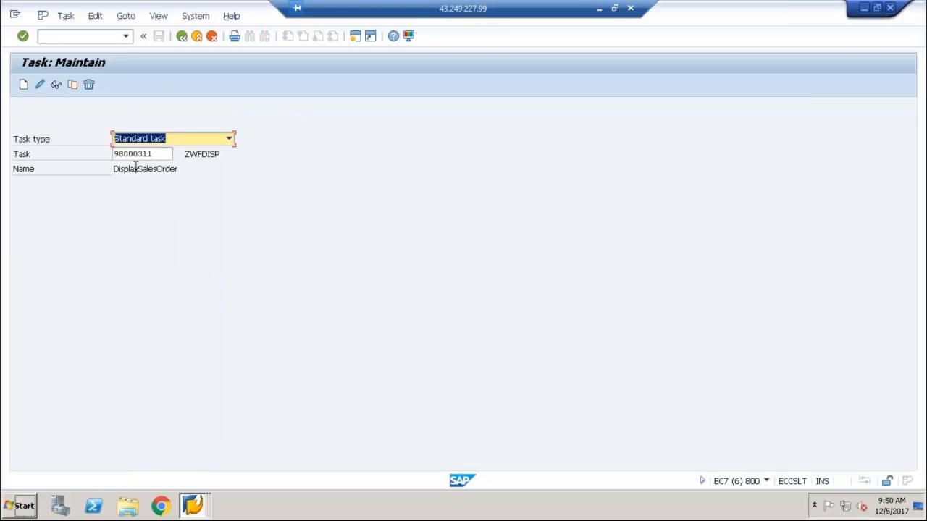
pyautogui.click(209, 143)
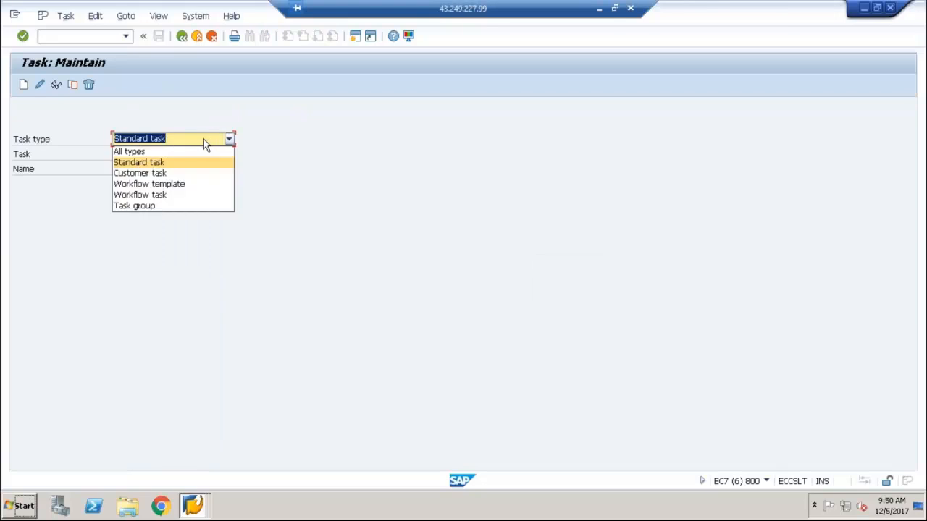
pyautogui.click(142, 185)
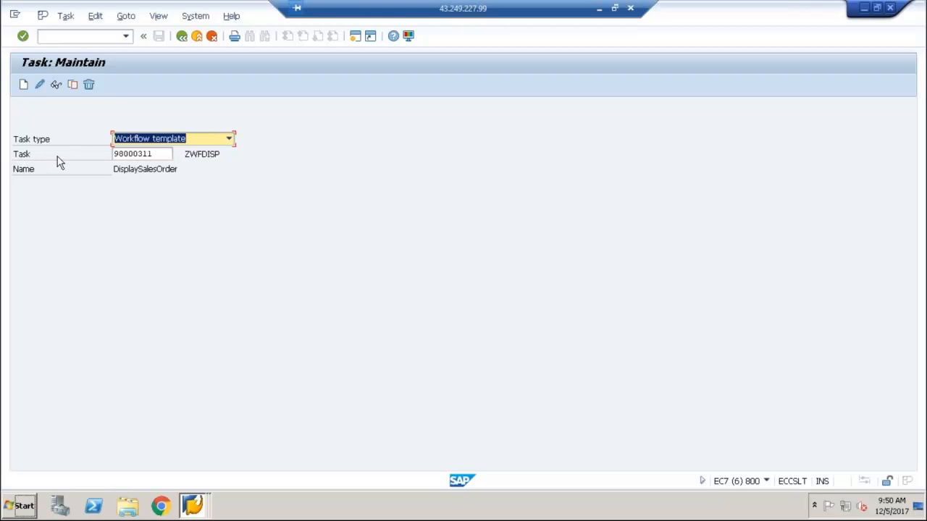
# Search the workflow templates for zwf* and choose ZWF_ORDER as the task
pyautogui.press('Tab')
pyautogui.write('zsf*')
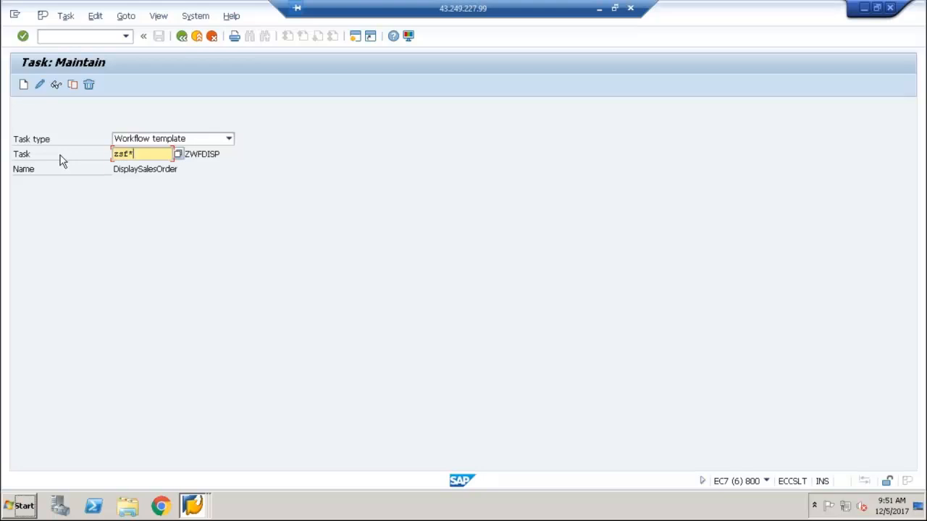
pyautogui.press('F4')
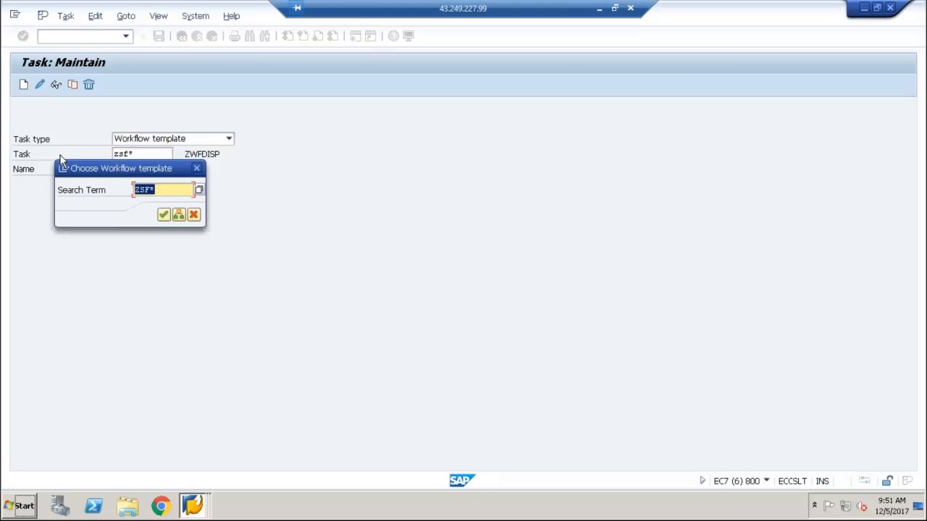
pyautogui.write('zwf*')
pyautogui.press('Return')
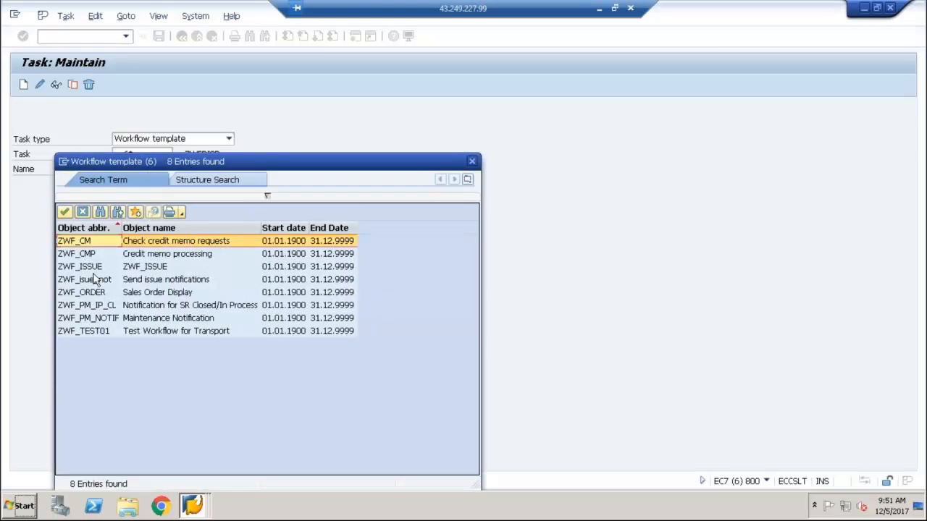
pyautogui.doubleClick(94, 293)
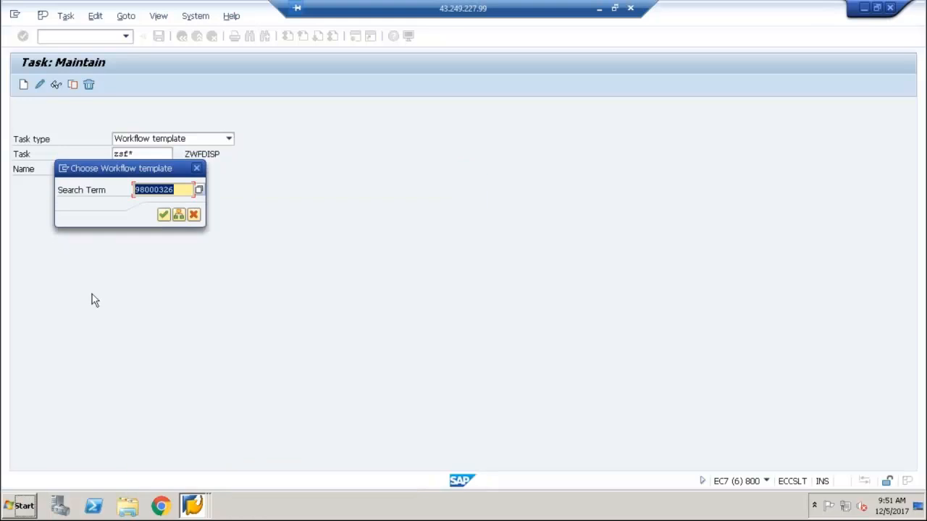
pyautogui.click(163, 214)
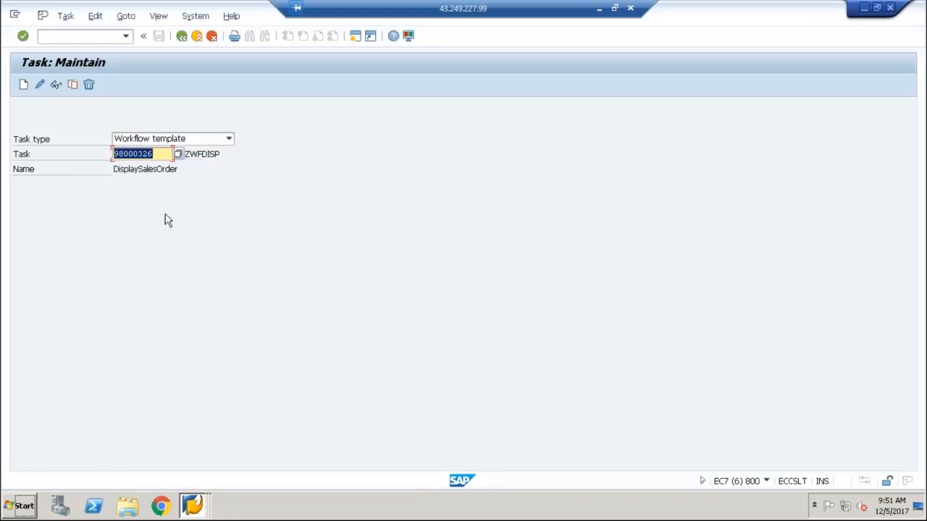
# Display the template's triggering events and examine the Created event's binding of &_EVT_OBJKEY& to &SALESDOCUMENT&, and close the binding
pyautogui.click(55, 86)
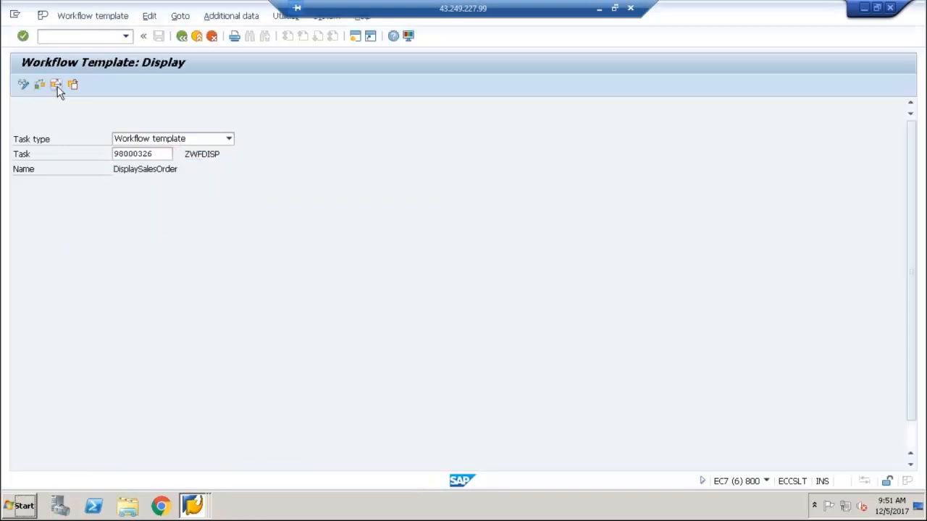
pyautogui.click(284, 171)
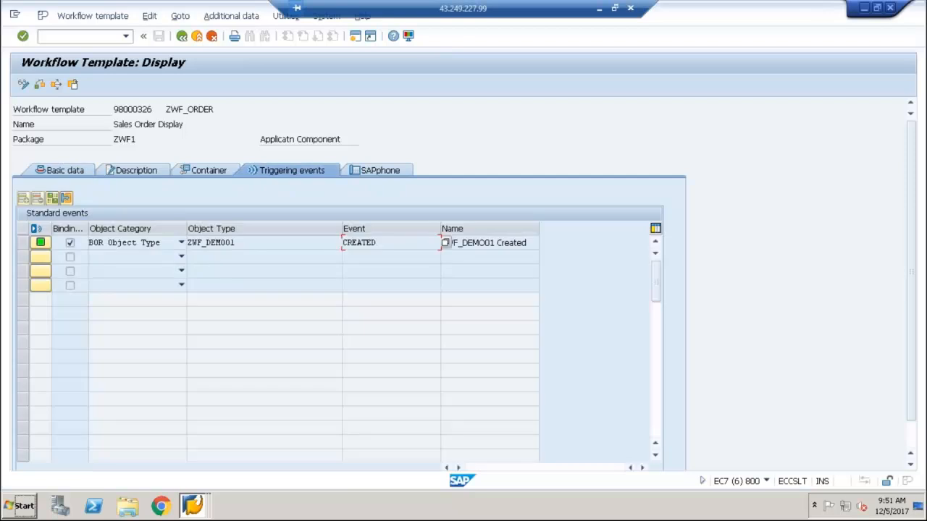
pyautogui.click(26, 239)
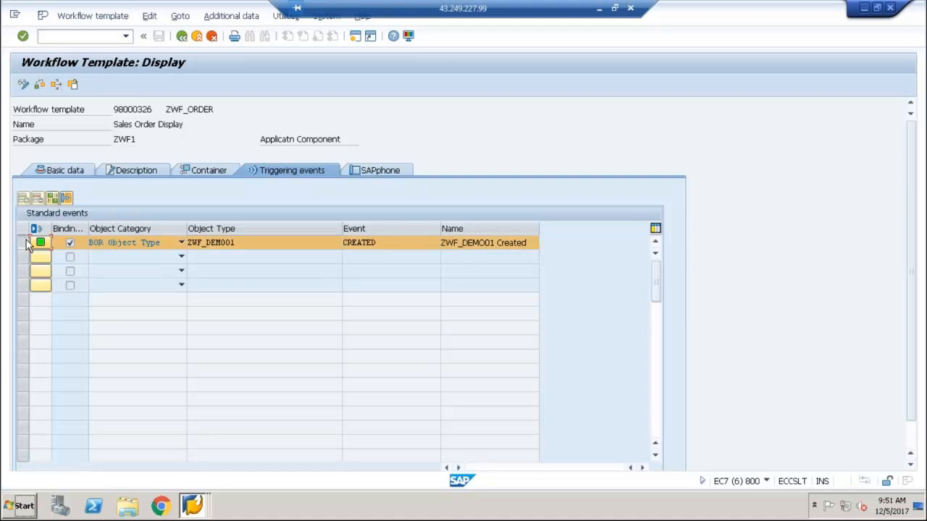
pyautogui.click(53, 199)
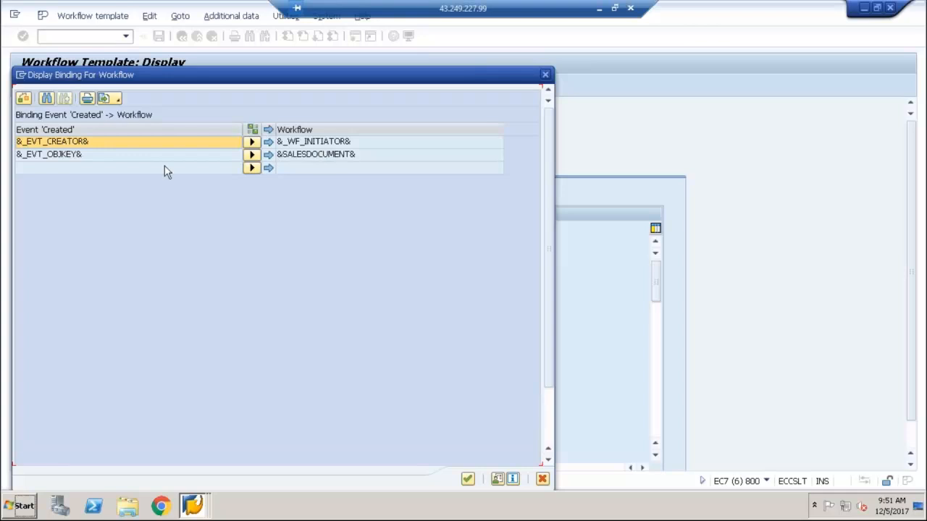
pyautogui.click(79, 156)
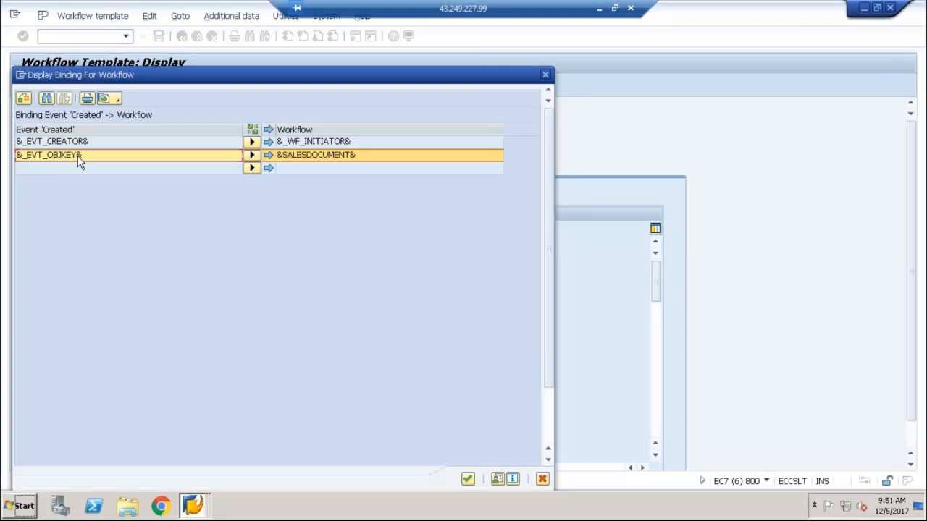
pyautogui.click(318, 159)
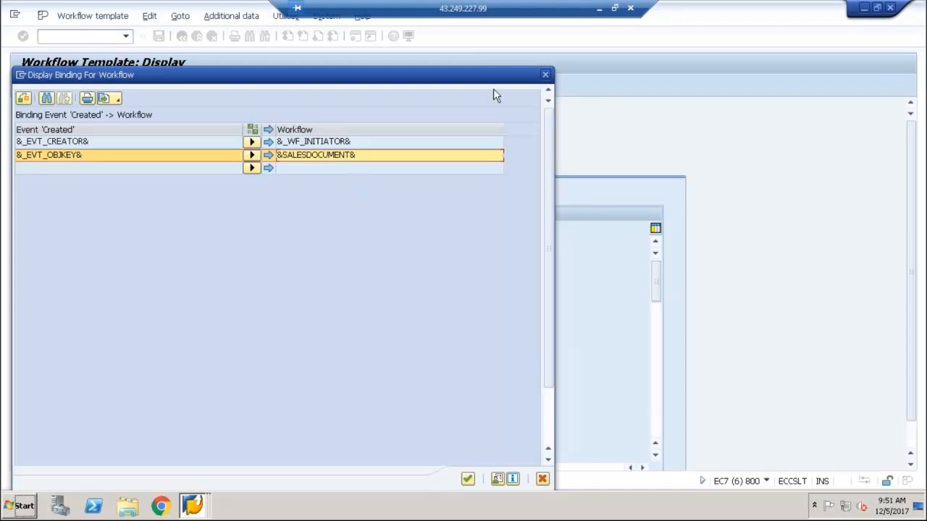
pyautogui.click(544, 75)
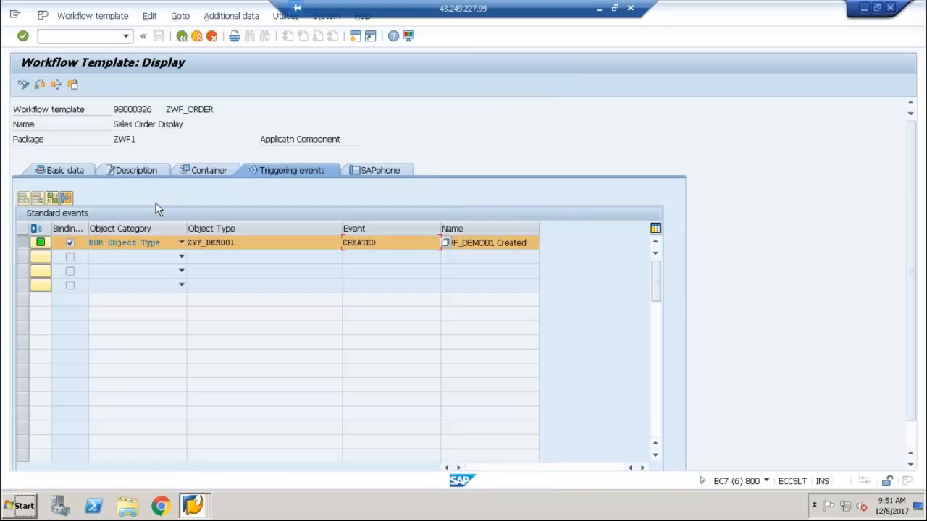
# Examine the SalesDocument element in the template's container, and open the template's workflow in the Workflow Builder
pyautogui.click(202, 168)
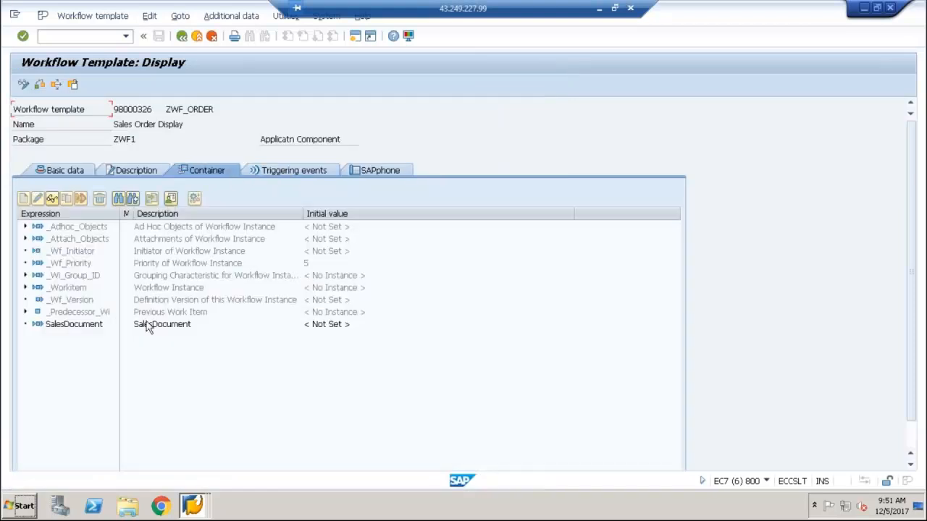
pyautogui.click(147, 327)
pyautogui.click(74, 171)
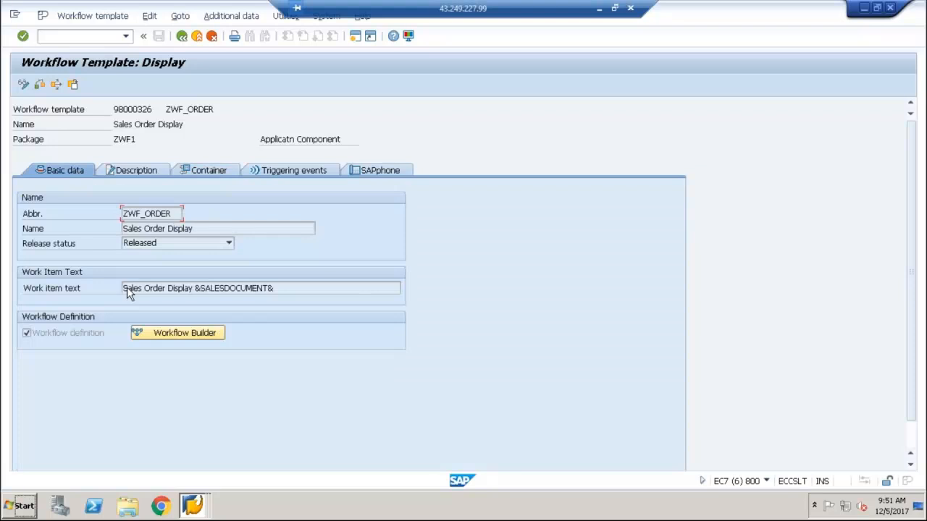
pyautogui.click(183, 333)
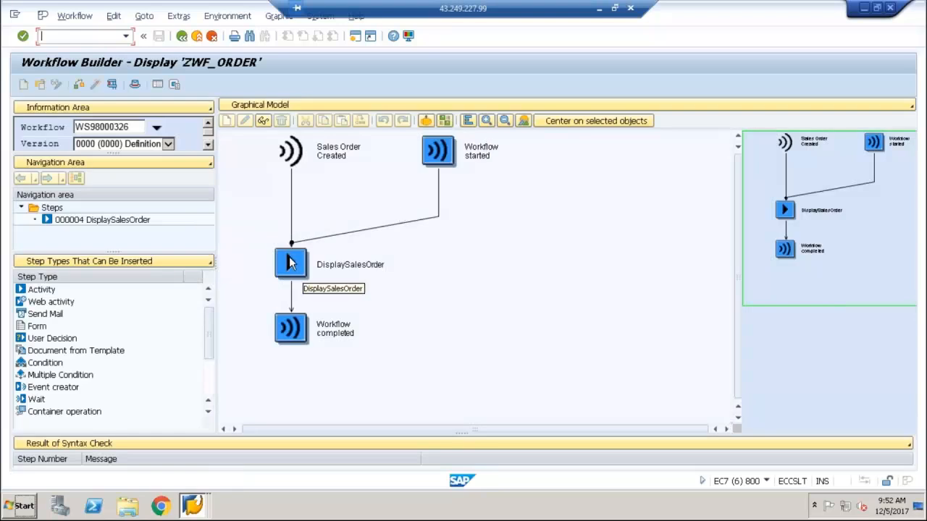
# Open the DisplaySalesOrder activity, examine its binding of the workflow's &SALESDOCUMENT& to the step's &SALESDOCUMENT&, and close the binding
pyautogui.doubleClick(290, 263)
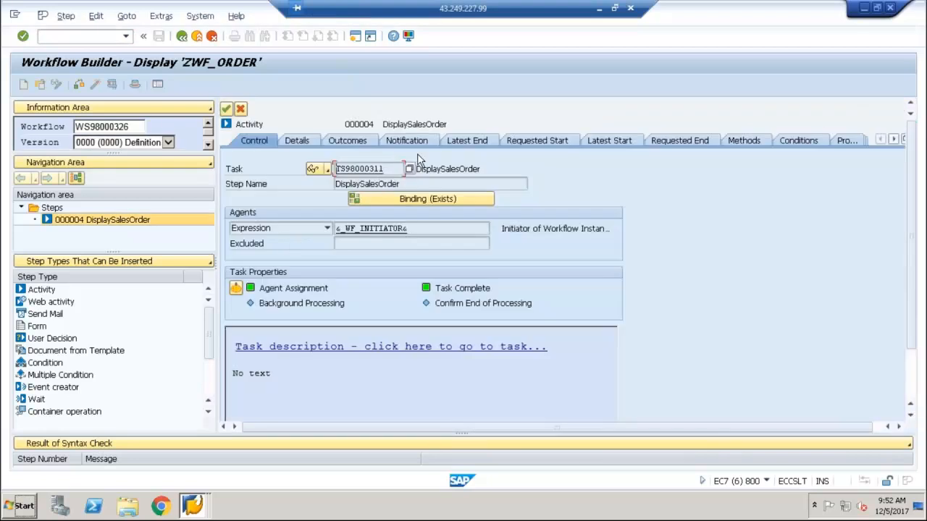
pyautogui.click(389, 200)
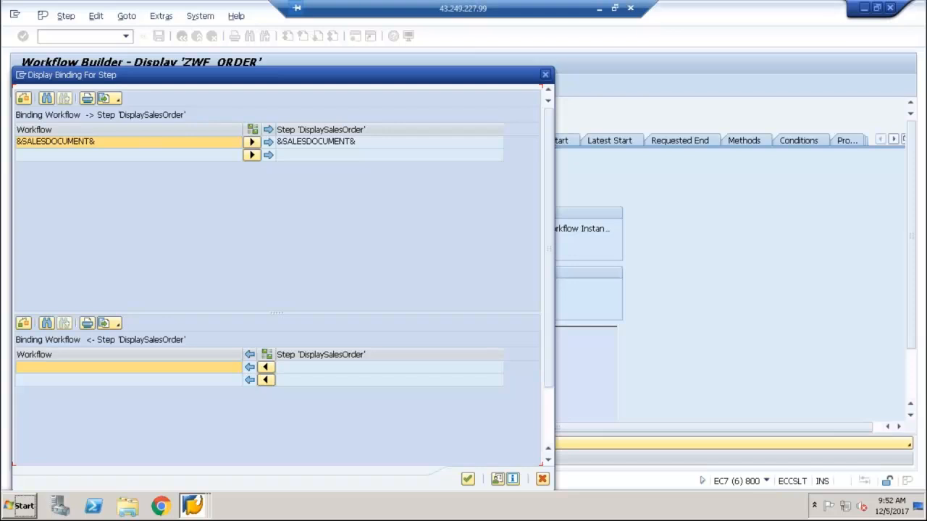
pyautogui.click(86, 141)
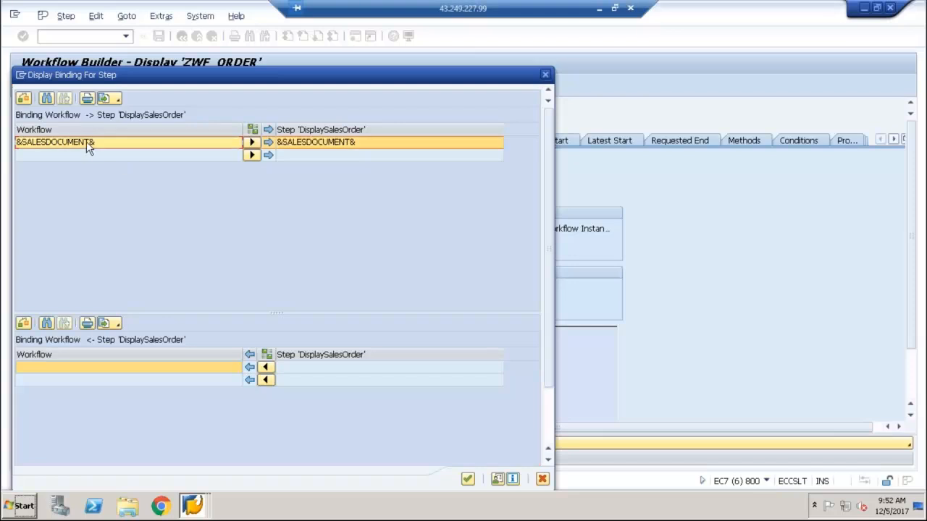
pyautogui.click(337, 143)
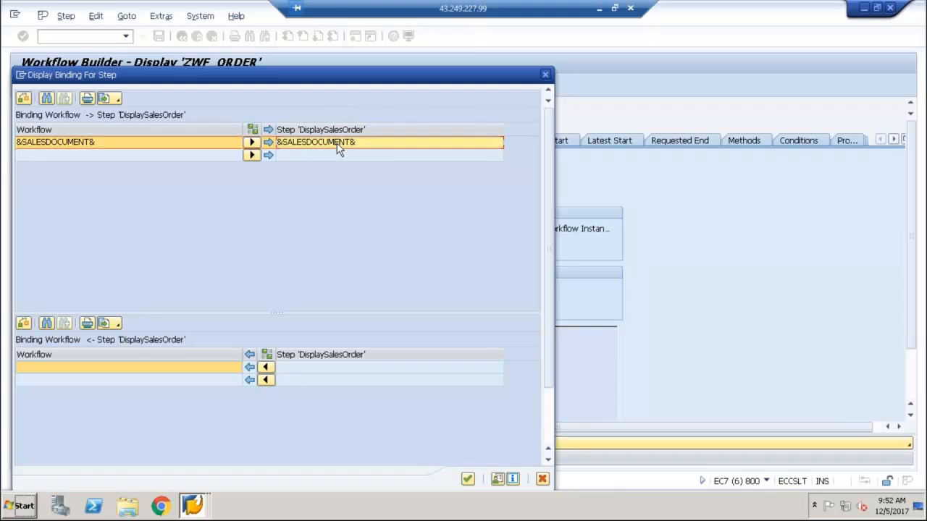
pyautogui.click(545, 76)
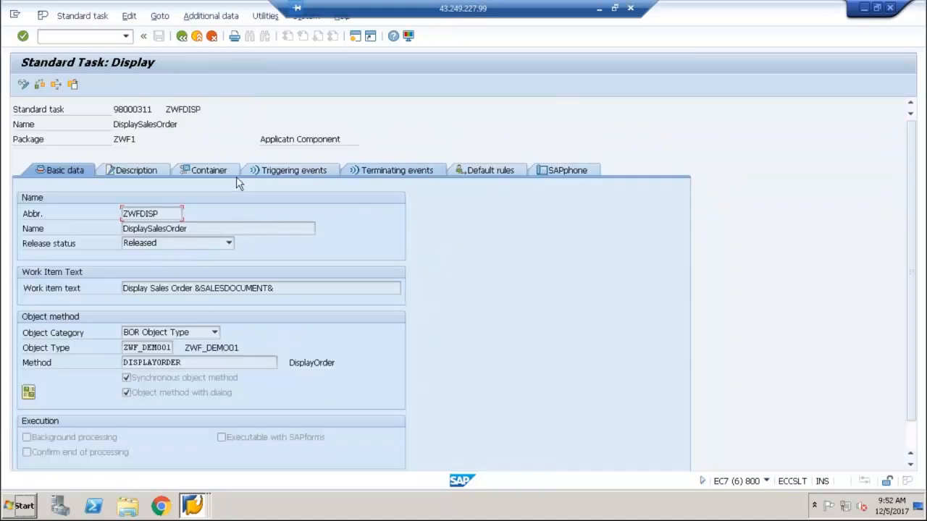
# Examine the Sales Document element in the container of the DisplaySalesOrder standard task
pyautogui.click(223, 169)
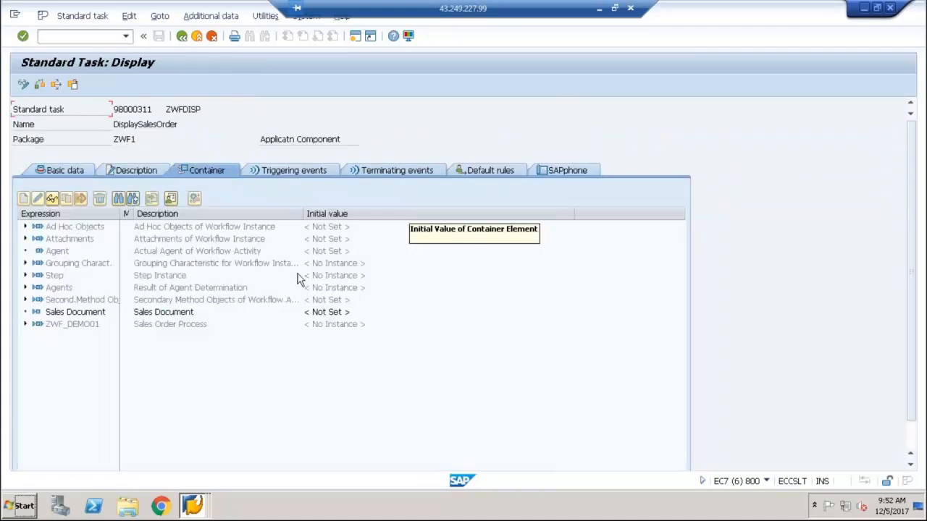
pyautogui.click(102, 319)
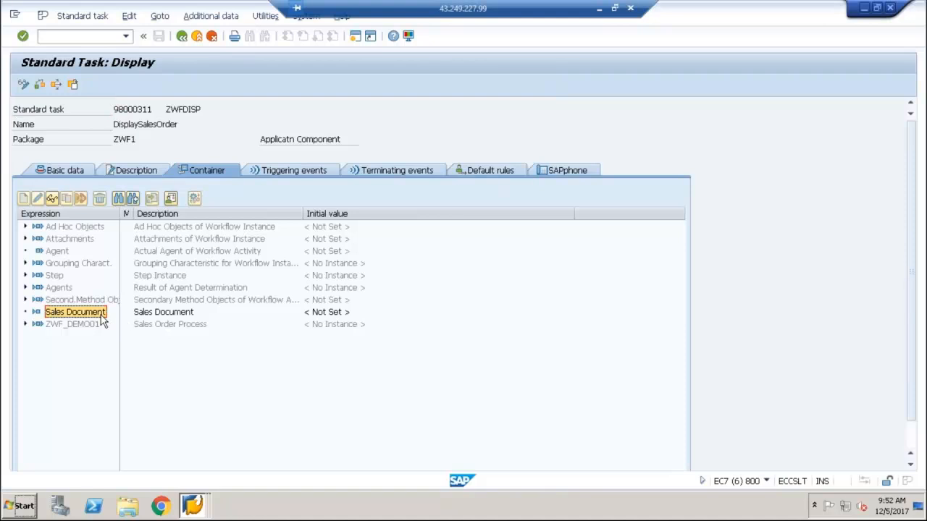
pyautogui.click(75, 175)
pyautogui.click(204, 171)
pyautogui.click(141, 316)
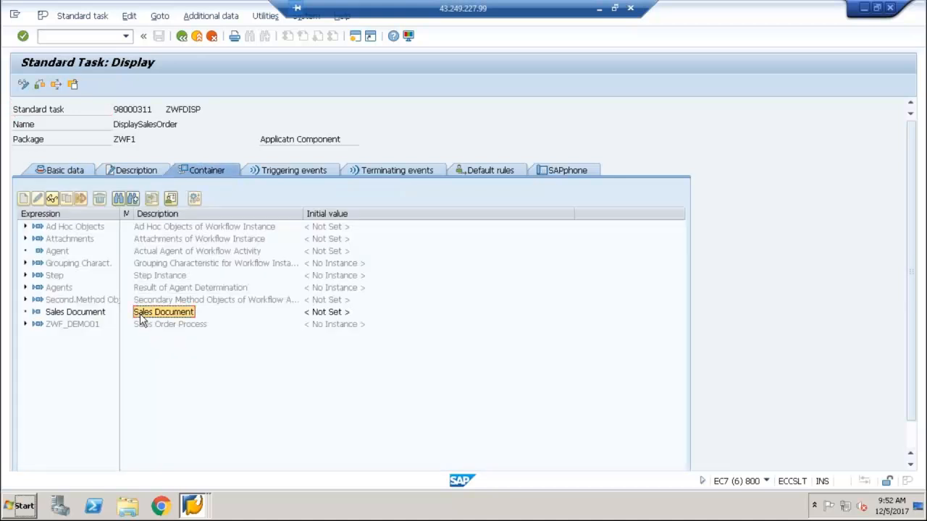
# Examine the standard task's binding of &SALESDOCUMENT& to the DISPLAYORDER method in its basic data, and close the binding
pyautogui.click(64, 171)
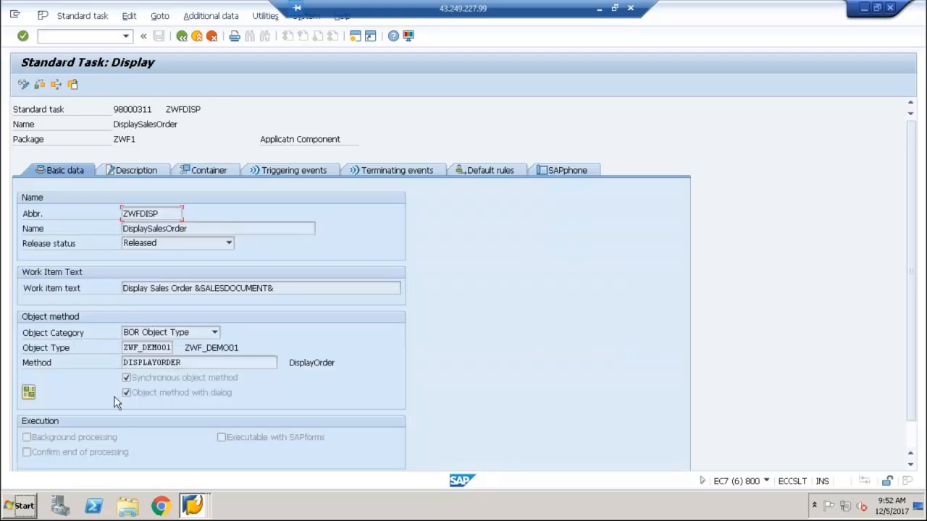
pyautogui.click(28, 393)
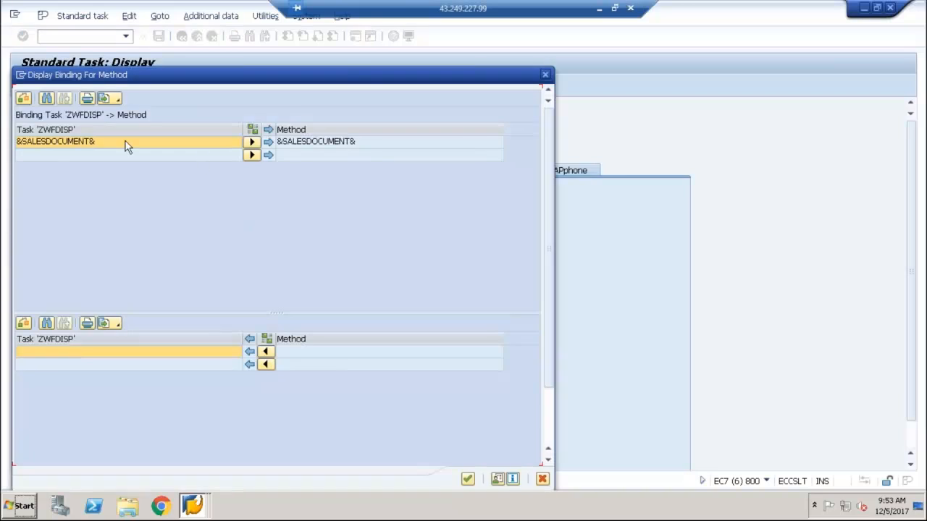
pyautogui.click(125, 145)
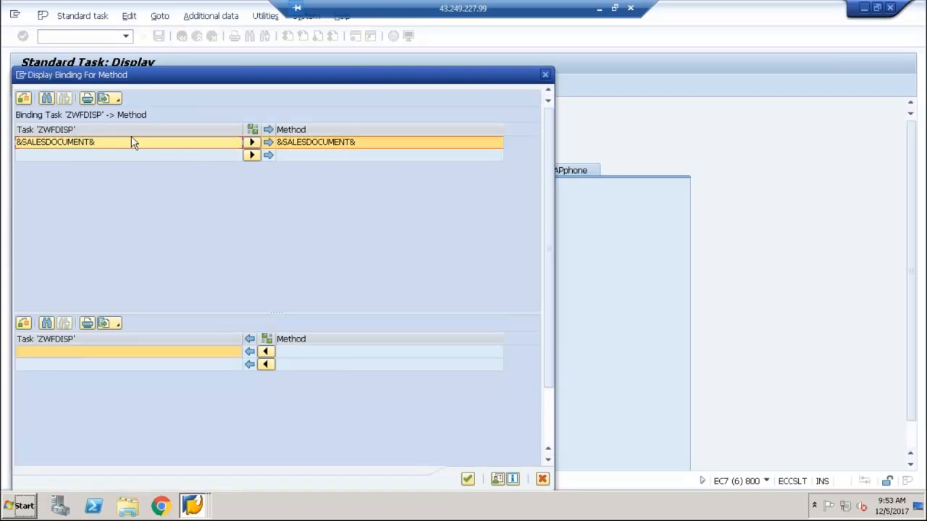
pyautogui.click(343, 142)
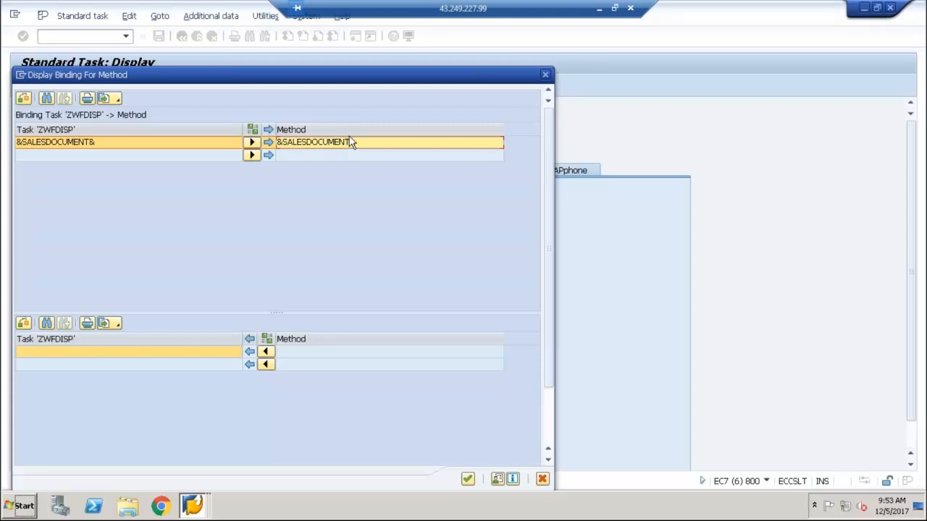
pyautogui.click(545, 75)
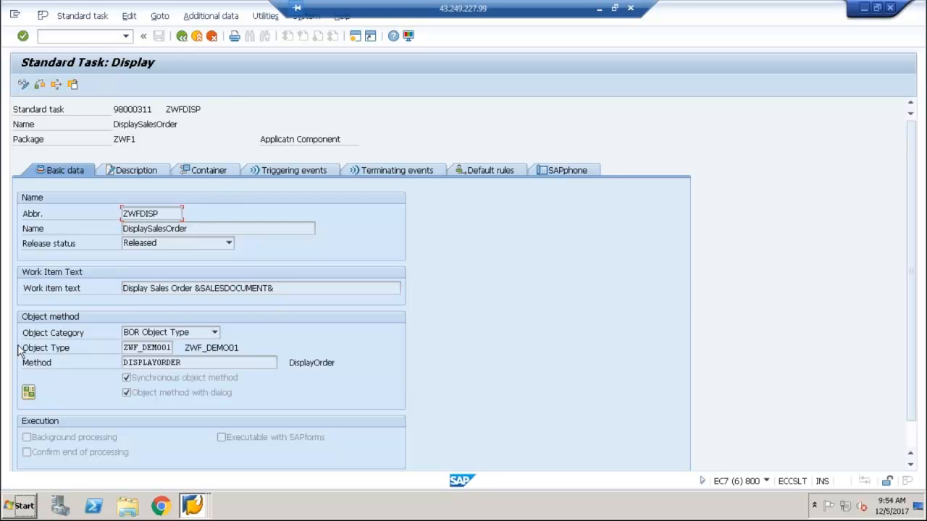
pyautogui.click(33, 393)
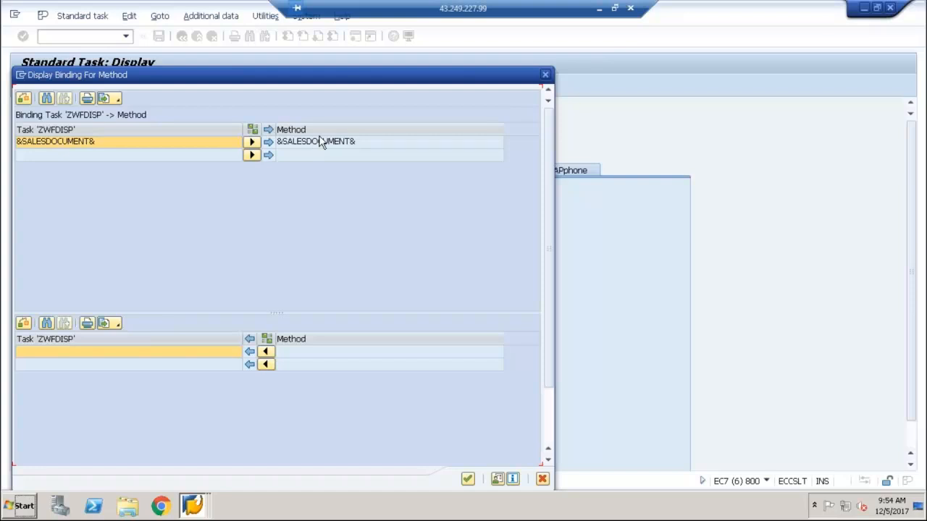
pyautogui.click(546, 76)
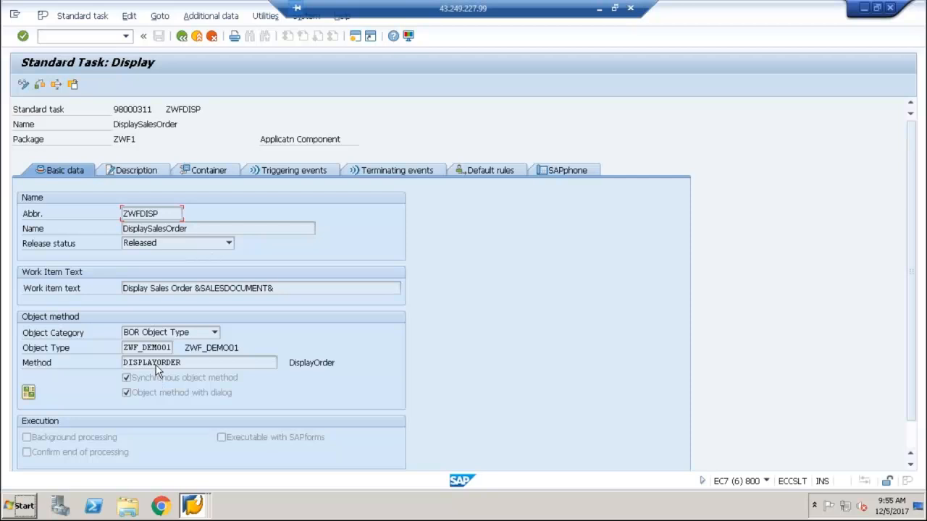
# Leave the task, Workflow Builder and template displays, and open transaction swo1
pyautogui.click(181, 37)
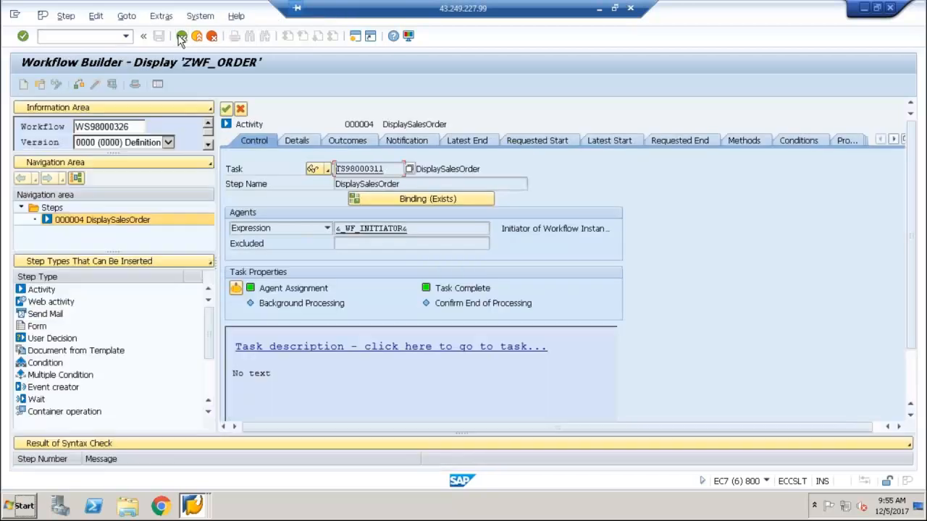
pyautogui.click(181, 38)
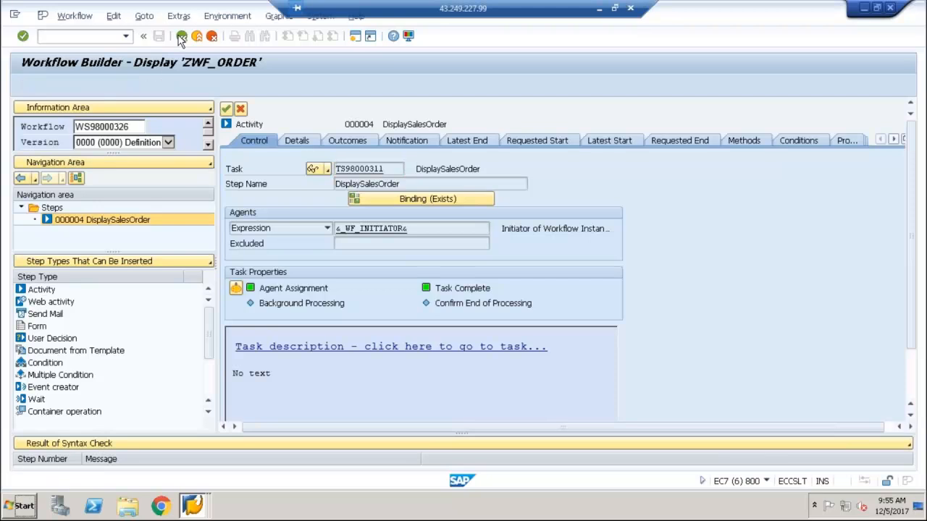
pyautogui.click(181, 37)
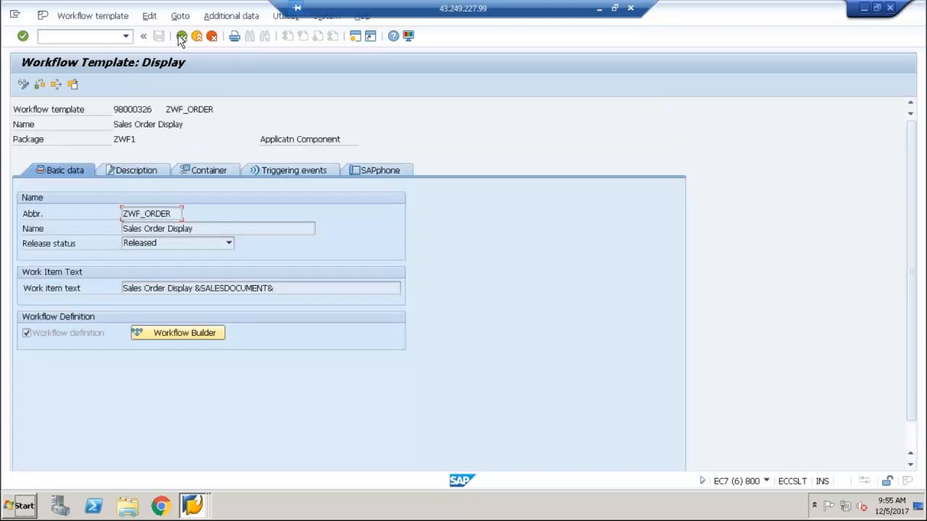
pyautogui.click(181, 38)
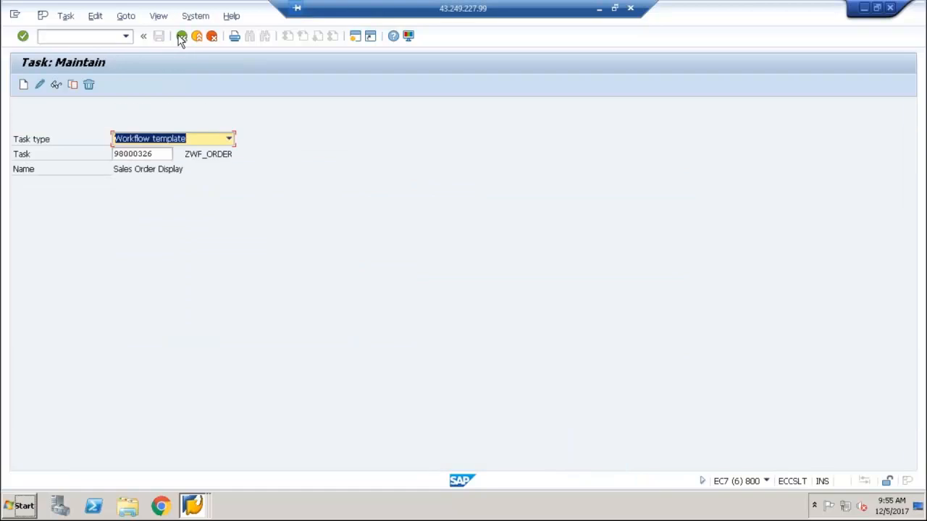
pyautogui.click(181, 38)
pyautogui.write('swo1')
pyautogui.press('Return')
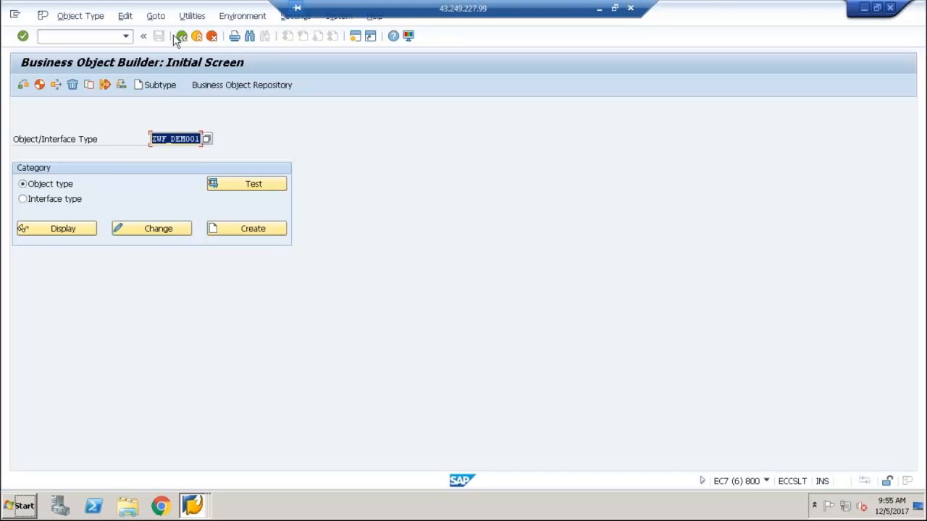
# Display object type ZWF_DEMO01 and open the program of its DisplayOrder method
pyautogui.click(63, 236)
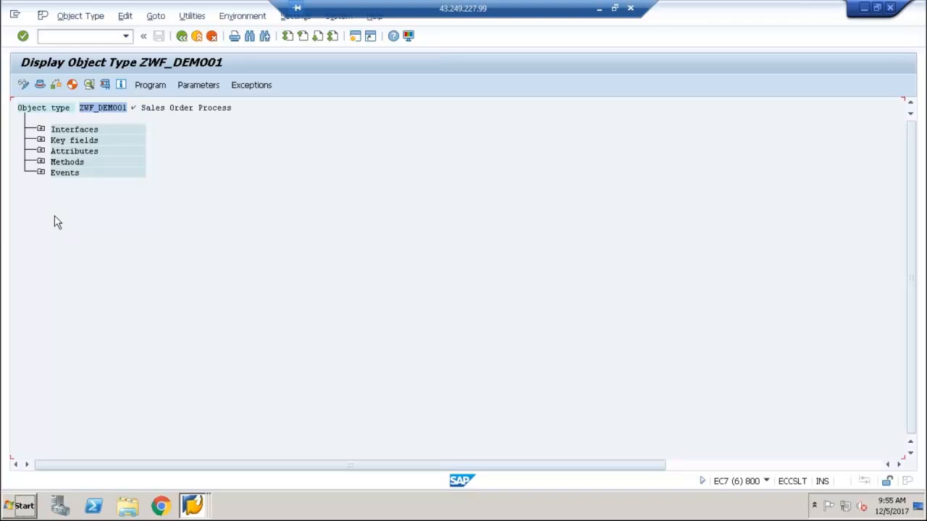
pyautogui.click(40, 161)
pyautogui.click(130, 208)
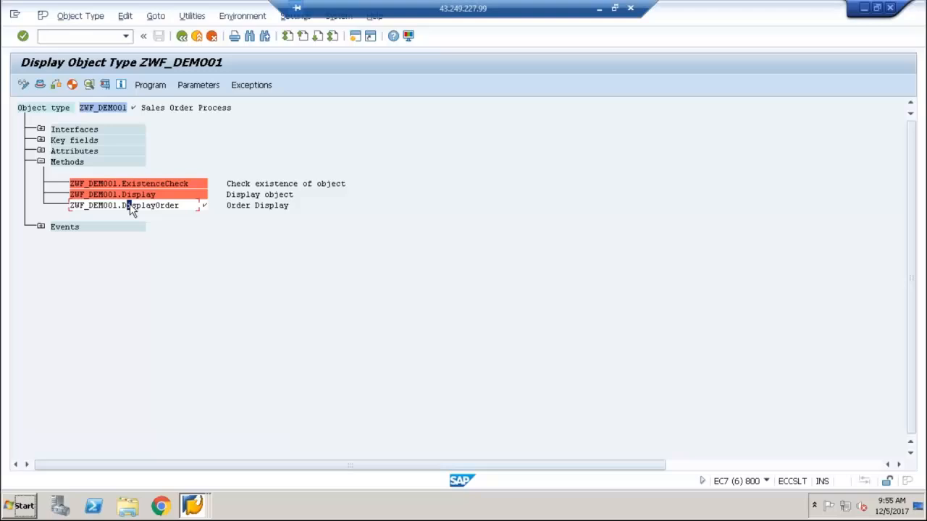
pyautogui.click(157, 90)
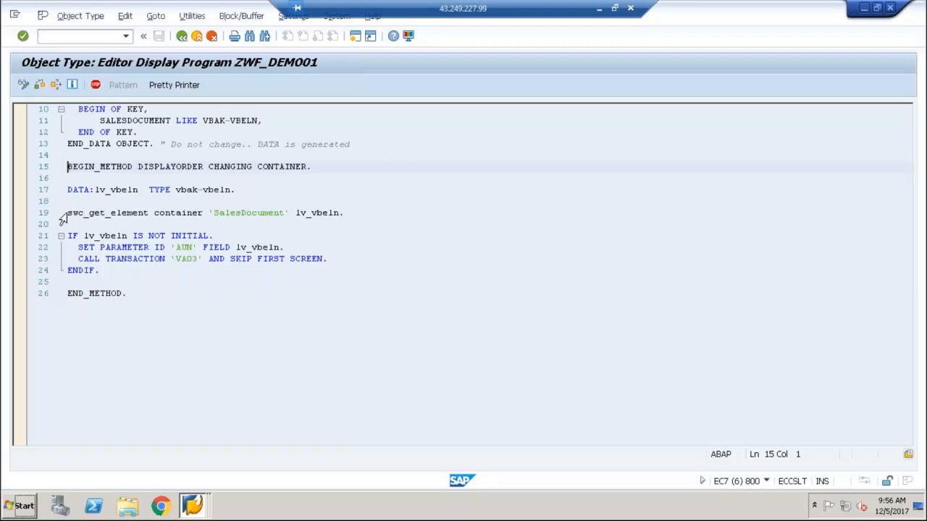
# Examine the swc_get_element statement that reads 'SalesDocument' from the container into lv_vbeln, along with the program's beginning
pyautogui.moveTo(68, 212); pyautogui.dragTo(150, 212)
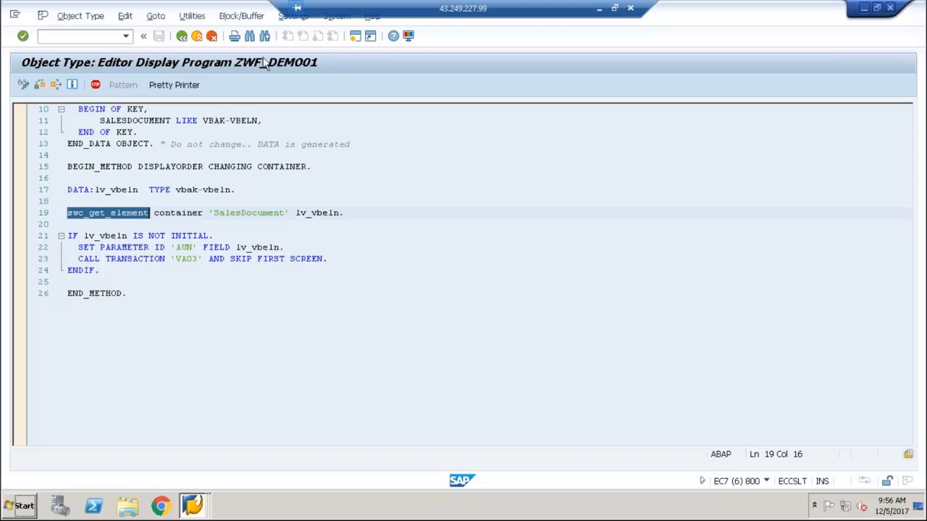
pyautogui.click(239, 154)
pyautogui.press('Up')
pyautogui.hotkey('ctrl', 'Home')
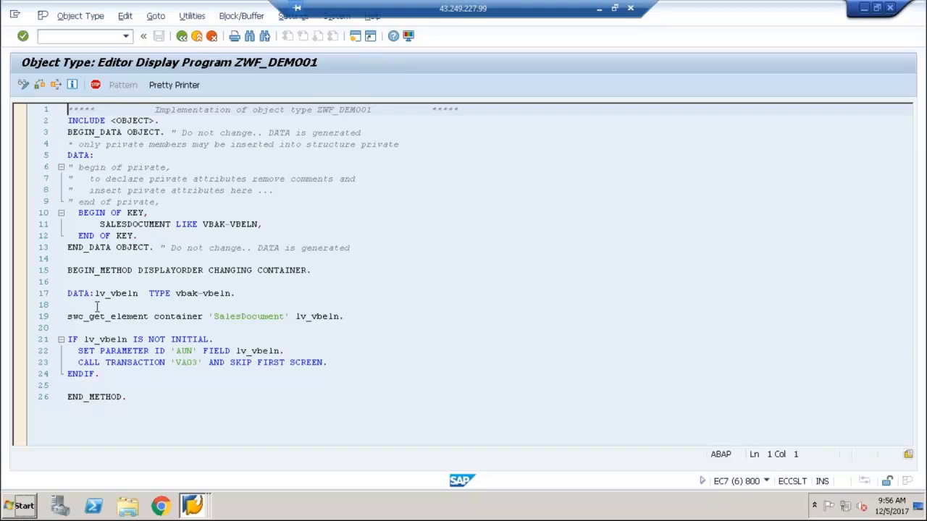
pyautogui.click(101, 317)
pyautogui.moveTo(72, 317); pyautogui.dragTo(304, 328)
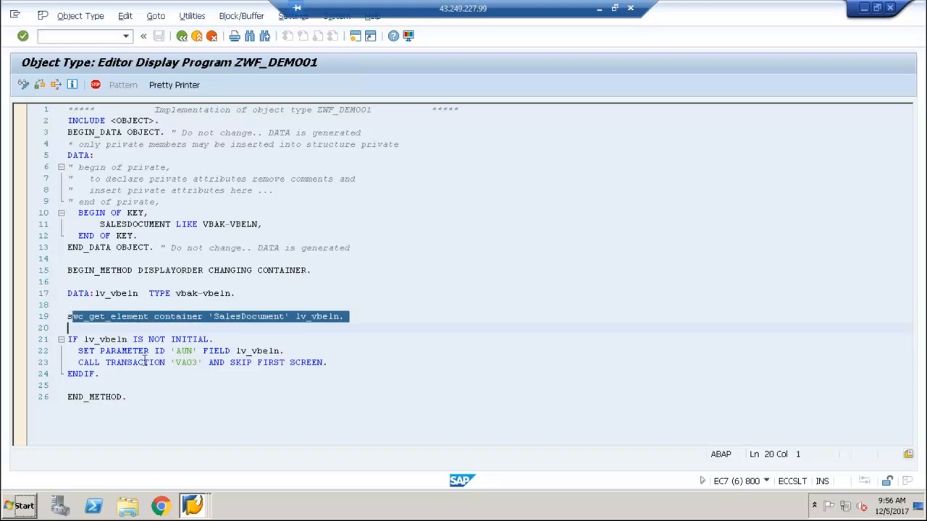
# Switch the program to edit mode and start the statement swc_set_element container on a new line below ENDIF
pyautogui.click(106, 378)
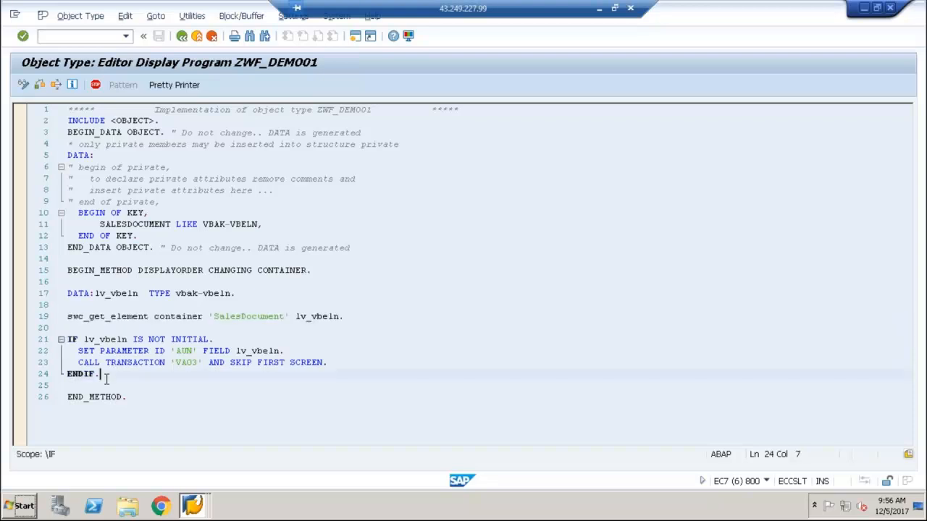
pyautogui.click(24, 85)
pyautogui.press('Return')
pyautogui.press('Return')
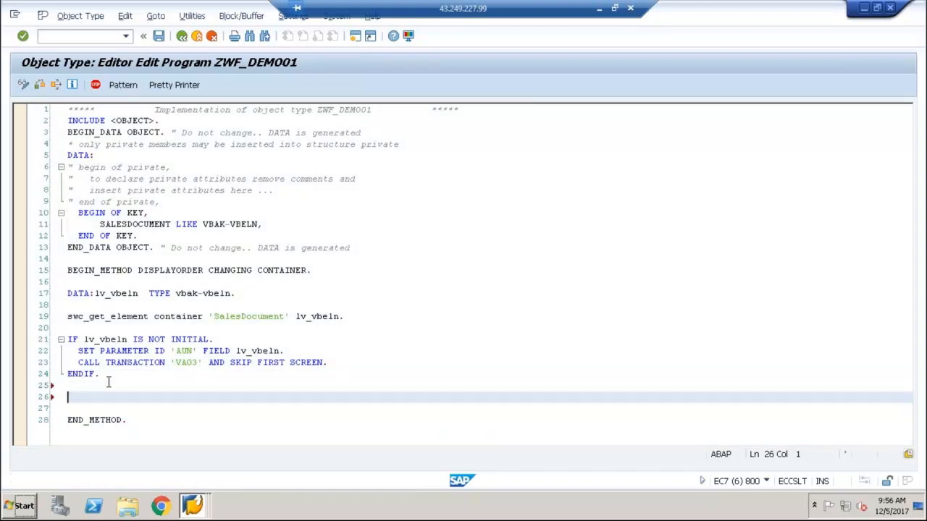
pyautogui.write('swc_set_element container')
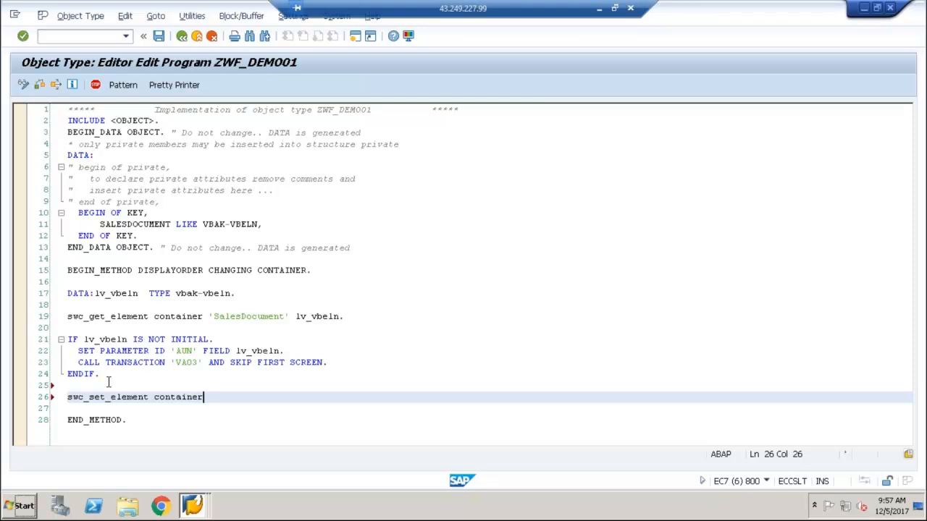
# Complete the swc_set_element statement with the element name 'OrderDate' and the variable lv_date
pyautogui.write("''")
pyautogui.press('BackSpace')
pyautogui.press('BackSpace')
pyautogui.press('BackSpace')
pyautogui.press('BackSpace')
pyautogui.moveTo(312, 317); pyautogui.dragTo(325, 316)
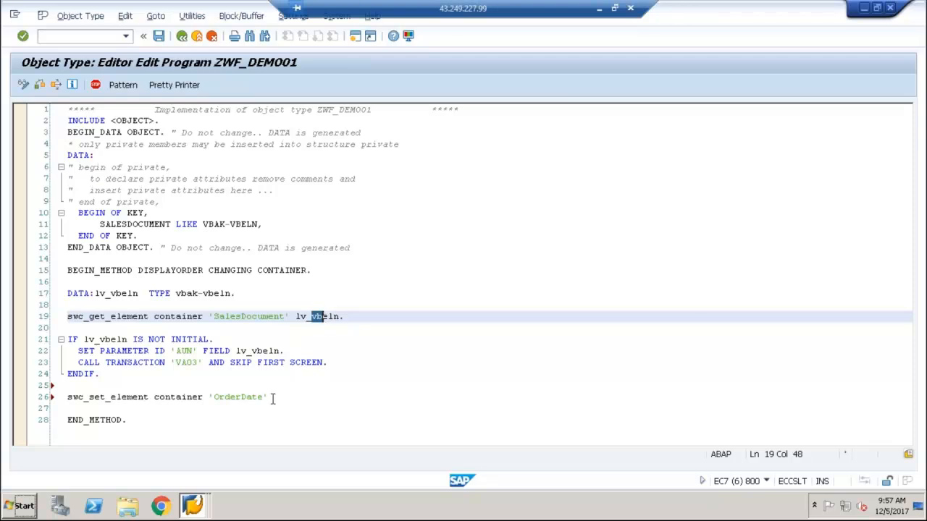
pyautogui.click(275, 397)
pyautogui.write('lv_date.')
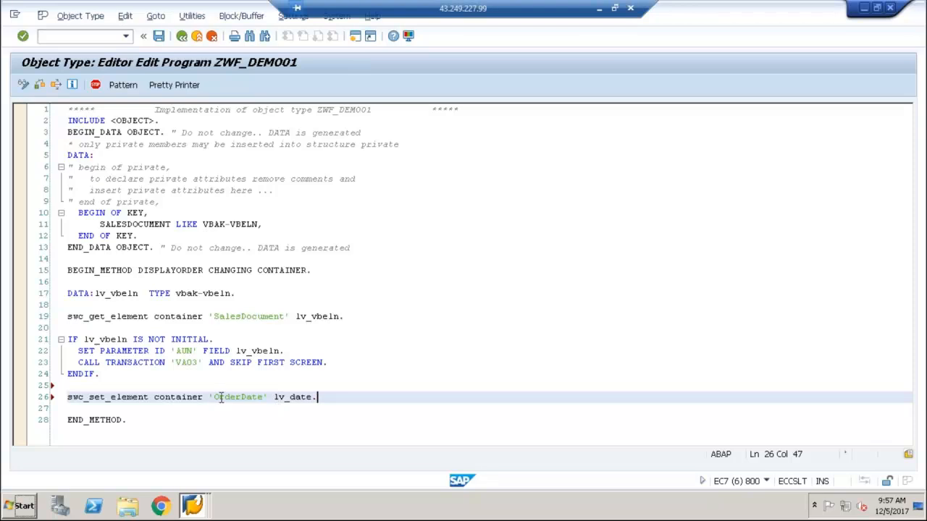
pyautogui.moveTo(215, 397); pyautogui.dragTo(265, 397)
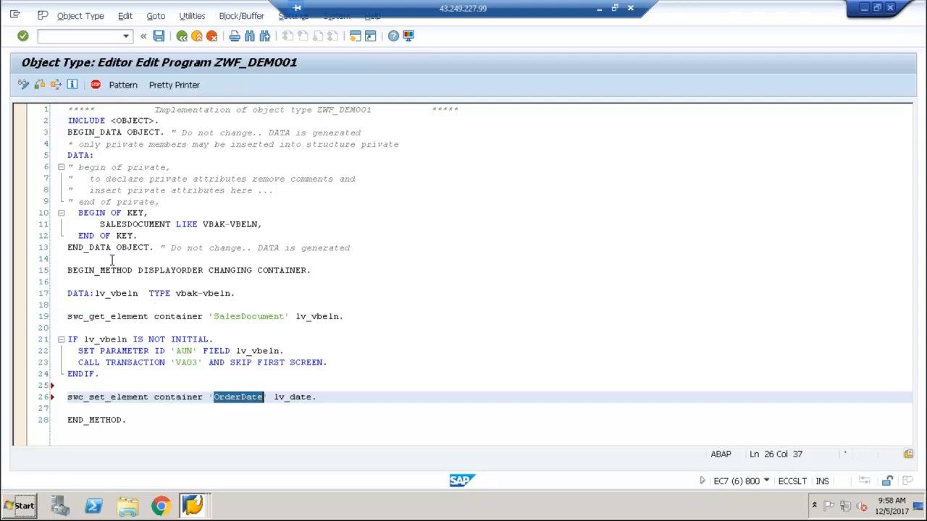
# Highlight the variable lv_vbeln in the swc_get_element statement and the element name 'OrderDate' in the swc_set_element statement
pyautogui.click(298, 316)
pyautogui.moveTo(300, 316); pyautogui.dragTo(322, 314)
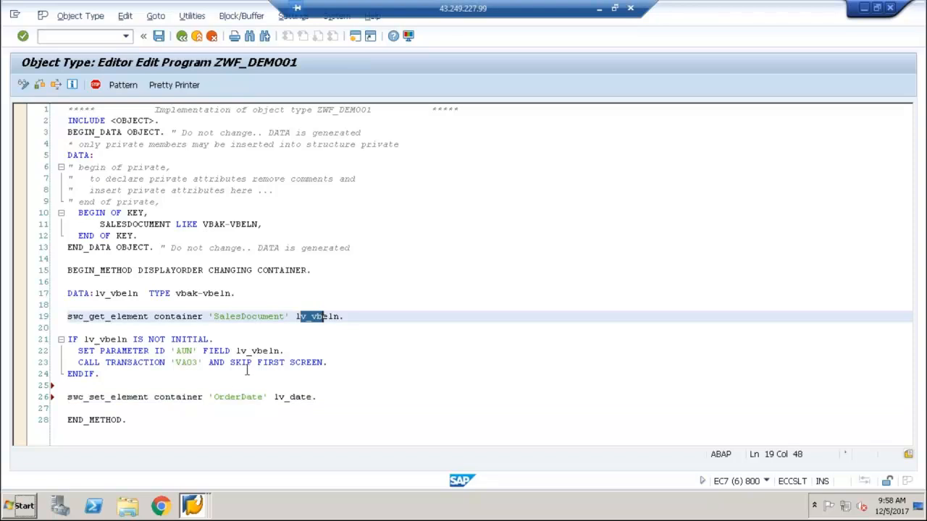
pyautogui.moveTo(229, 397); pyautogui.dragTo(248, 397)
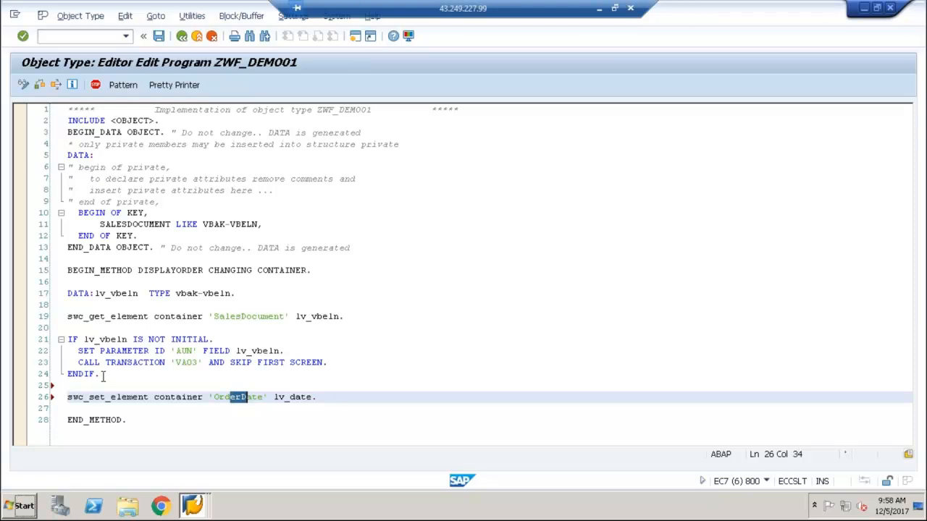
# Open the include <OBJECT> from the program's beginning and search it for swc_get_element
pyautogui.click(133, 121)
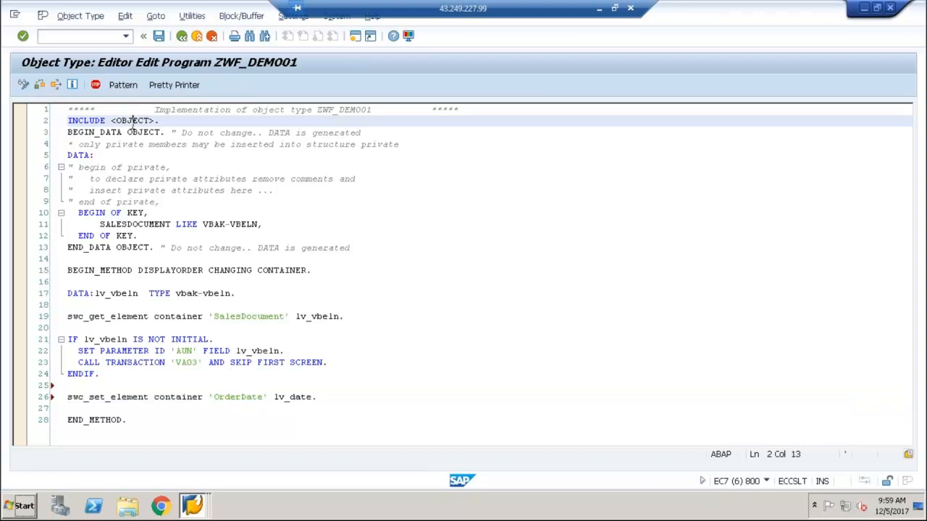
pyautogui.doubleClick(134, 120)
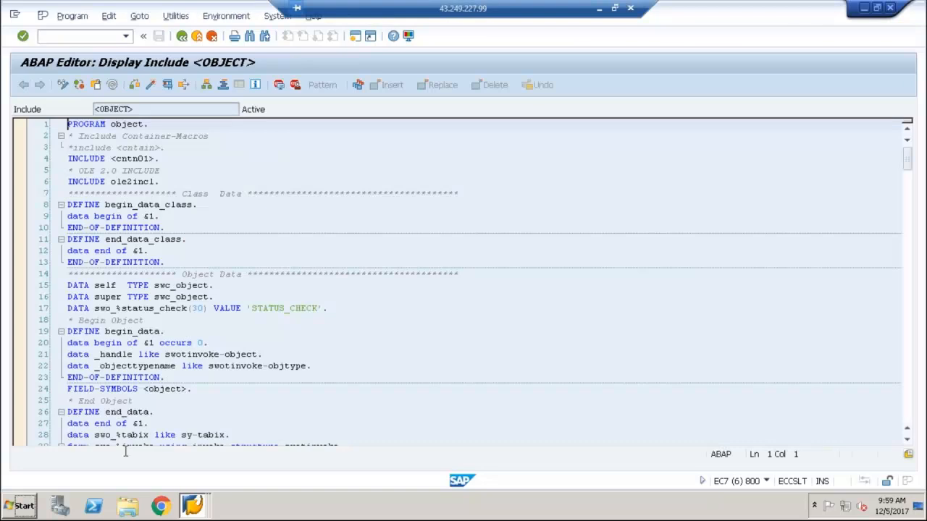
pyautogui.click(237, 186)
pyautogui.hotkey('ctrl', 'f')
pyautogui.write('swc_ele')
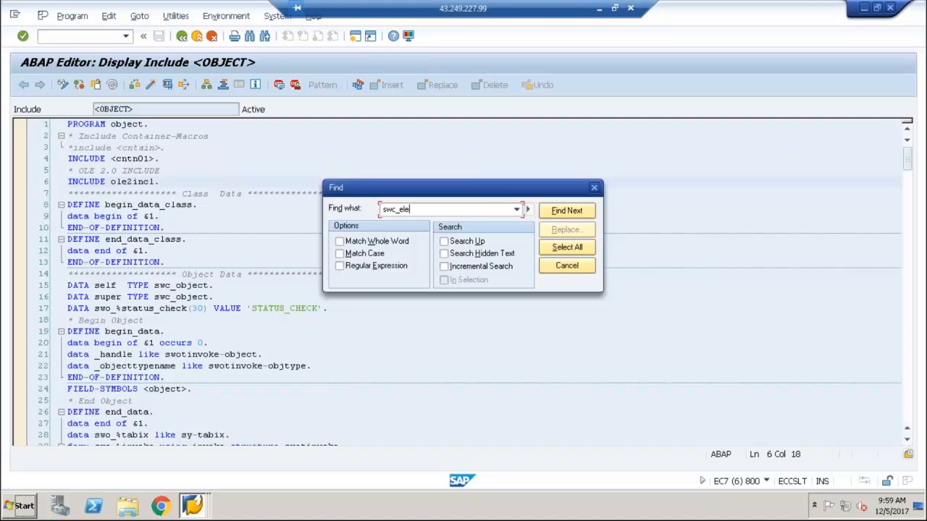
pyautogui.press('BackSpace')
pyautogui.press('BackSpace')
pyautogui.press('BackSpace')
pyautogui.write('get_element')
pyautogui.press('Return')
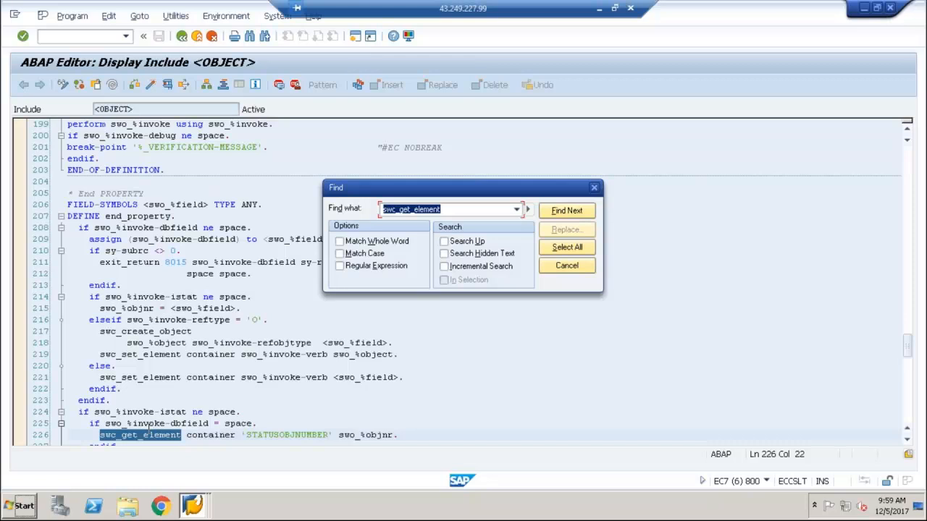
pyautogui.click(571, 212)
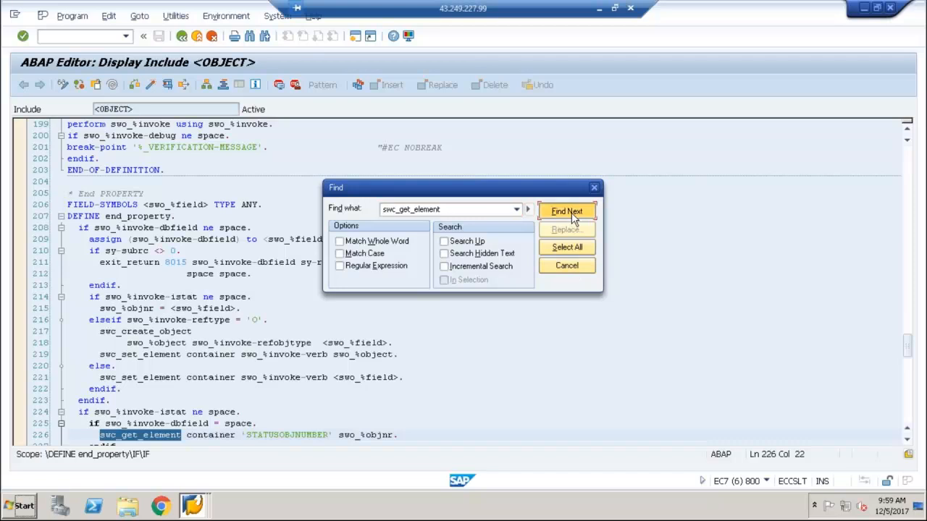
pyautogui.click(567, 266)
# Open the include <cntn01> referenced at the beginning of <OBJECT>, dismissing the main program selection
pyautogui.scroll(9, 463, 283)
pyautogui.scroll(20, 150, 131)
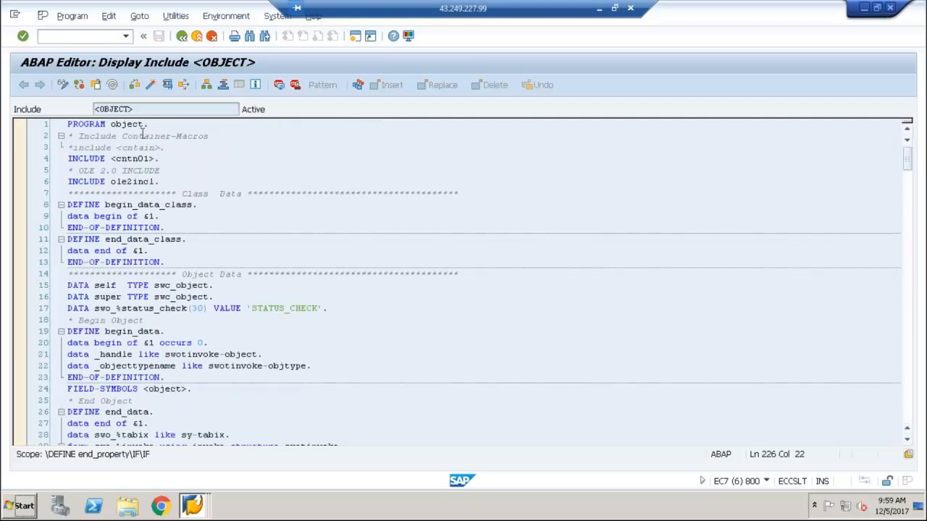
pyautogui.click(133, 158)
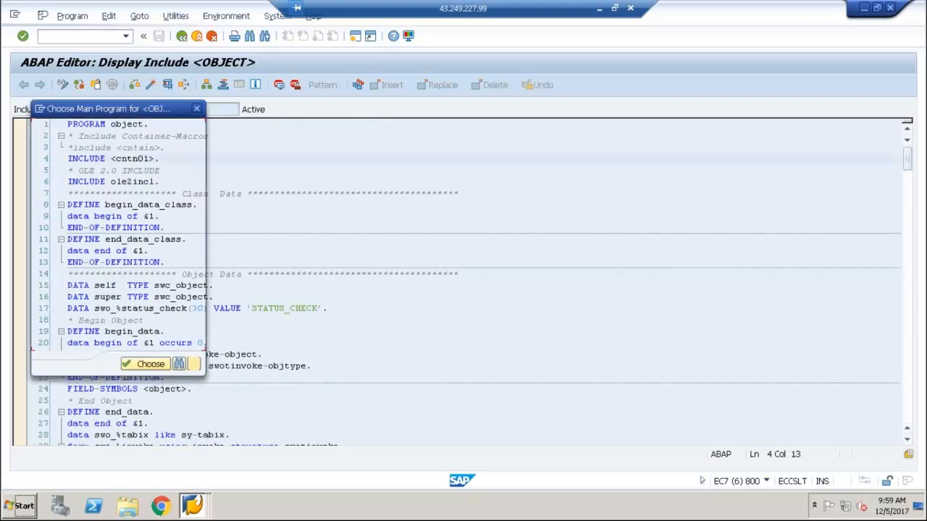
pyautogui.click(193, 364)
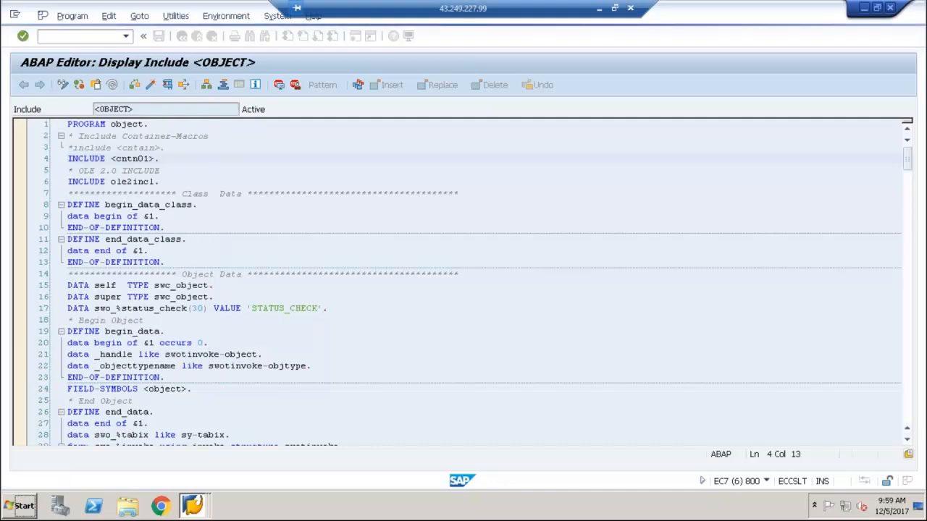
pyautogui.doubleClick(130, 159)
# Search the include <CNTN01> for swc_get_element and examine the complete definition of that macro
pyautogui.click(132, 160)
pyautogui.hotkey('ctrl', 'f')
pyautogui.press('BackSpace')
pyautogui.write('swc_get_element')
pyautogui.press('Return')
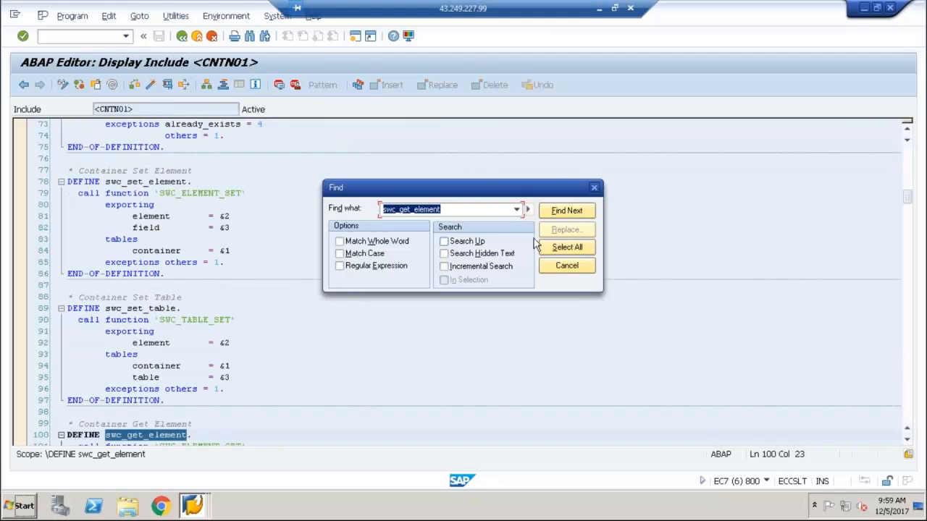
pyautogui.click(564, 270)
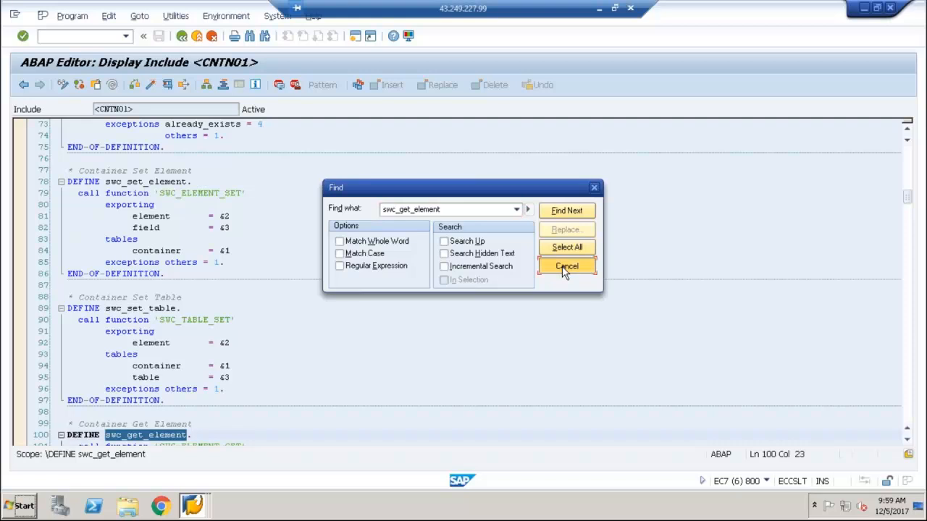
pyautogui.click(907, 441)
pyautogui.click(907, 440)
pyautogui.click(907, 441)
pyautogui.click(907, 440)
pyautogui.click(907, 441)
pyautogui.click(908, 441)
pyautogui.click(908, 440)
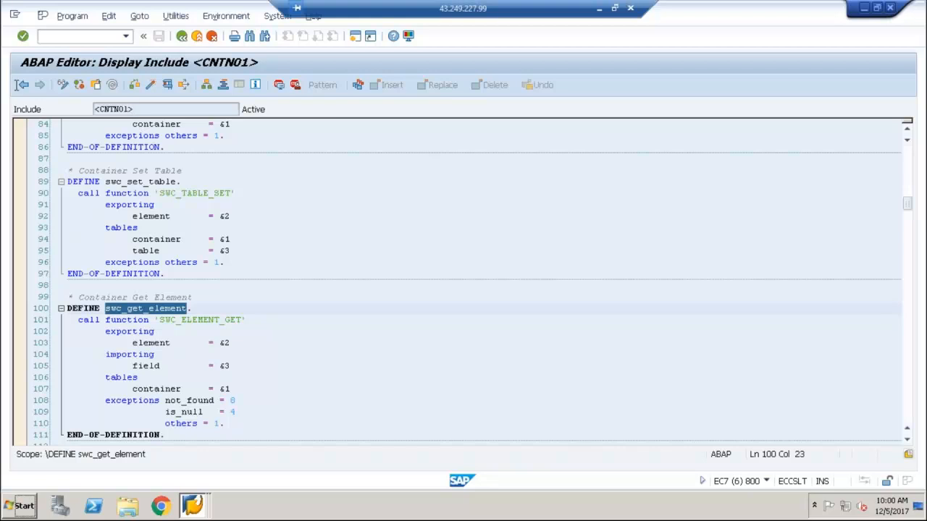
# Return to program ZWF_DEMO01, delete the swc_set_element statement for 'OrderDate' and save the object type
pyautogui.click(23, 85)
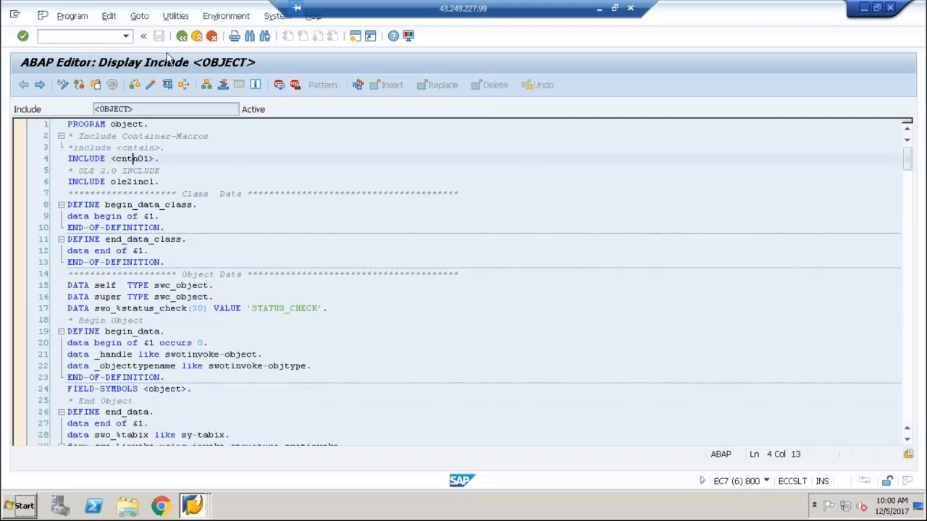
pyautogui.click(181, 36)
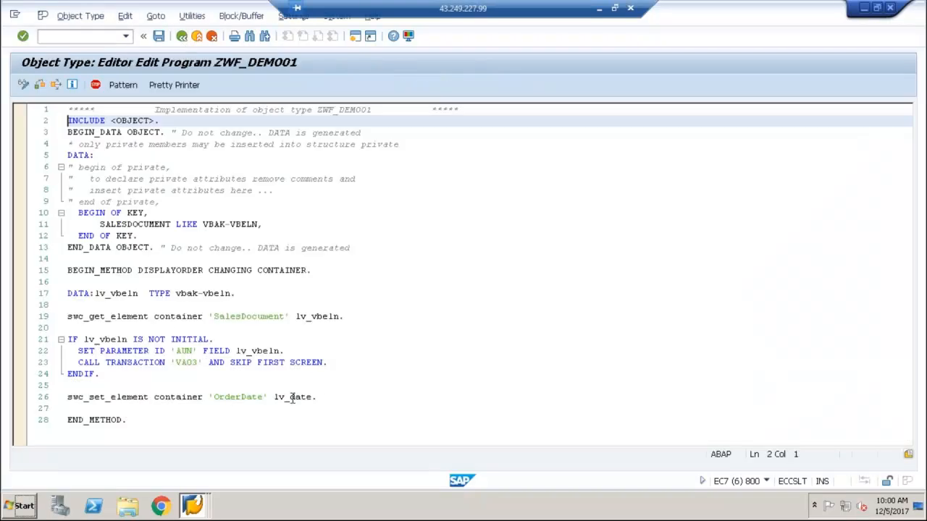
pyautogui.click(327, 399)
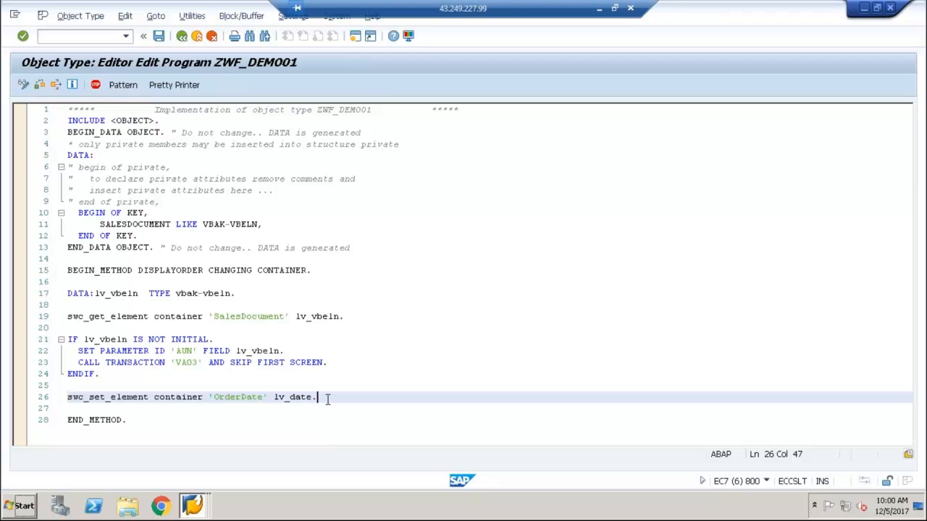
pyautogui.hotkey('shift', 'Home')
pyautogui.press('End')
pyautogui.hotkey('shift', 'Home')
pyautogui.press('End')
pyautogui.hotkey('shift', 'Home')
pyautogui.press('Delete')
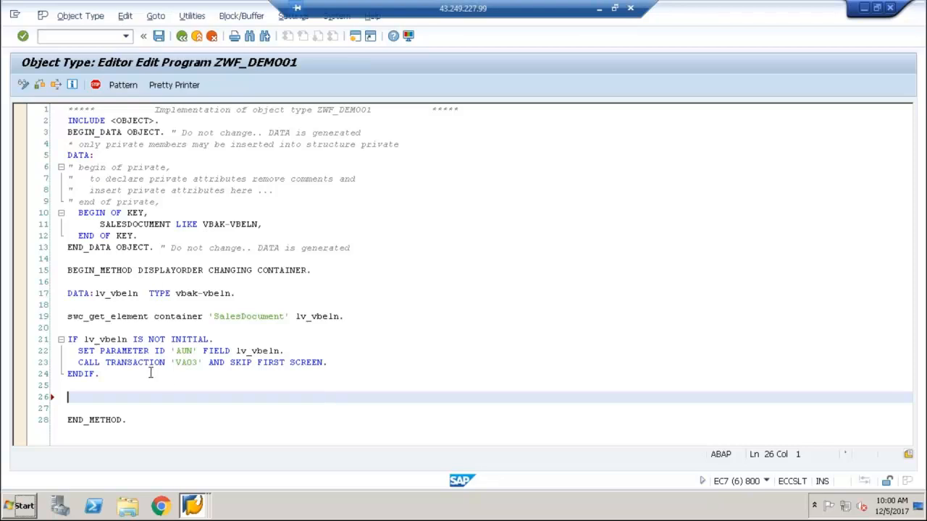
pyautogui.click(159, 35)
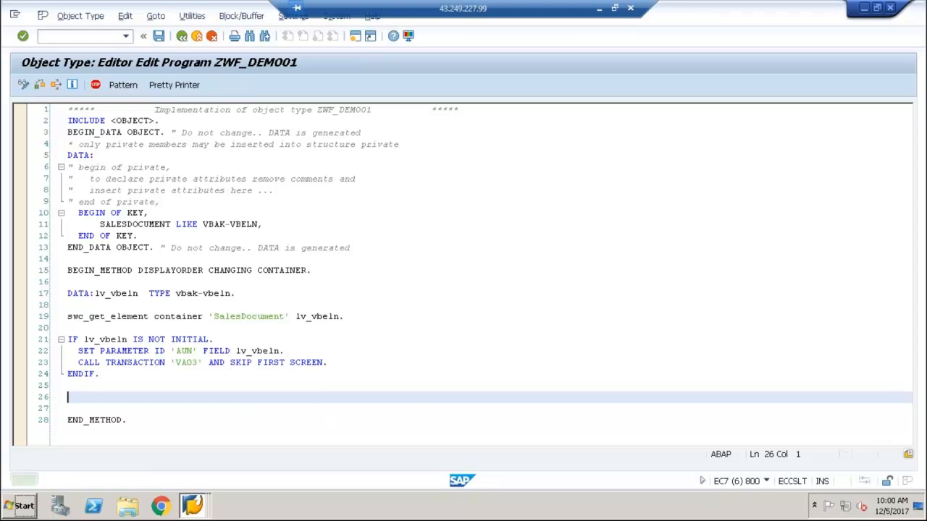
# Open the exceptions of method DisplayOrder and start a new exception with number 9000
pyautogui.click(182, 38)
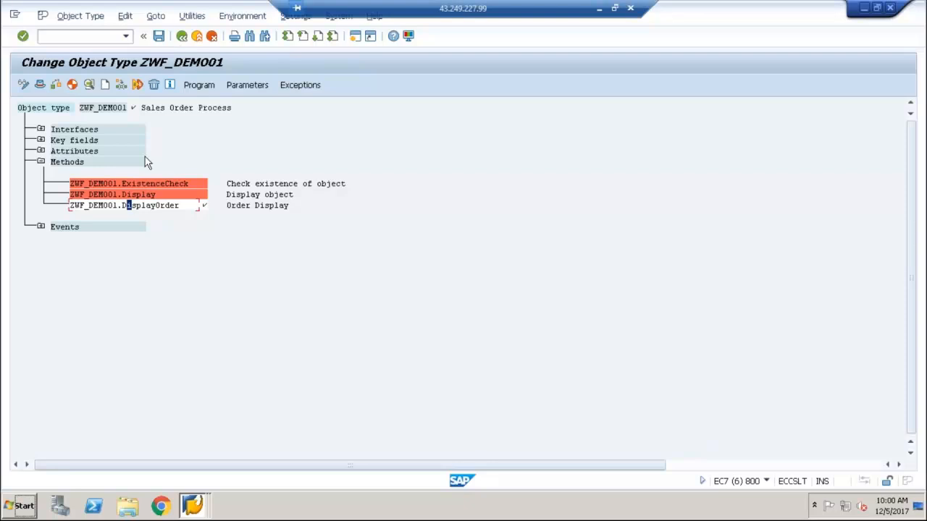
pyautogui.click(143, 206)
pyautogui.click(296, 86)
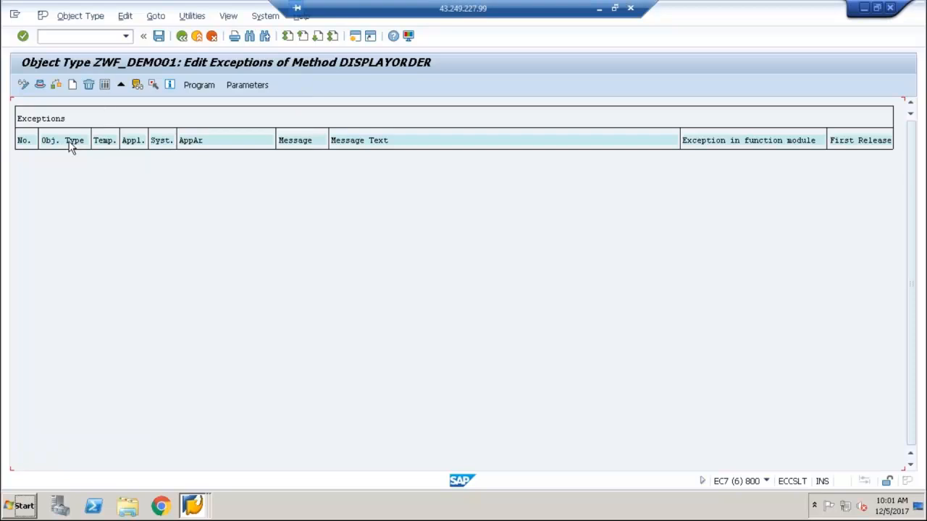
pyautogui.click(73, 87)
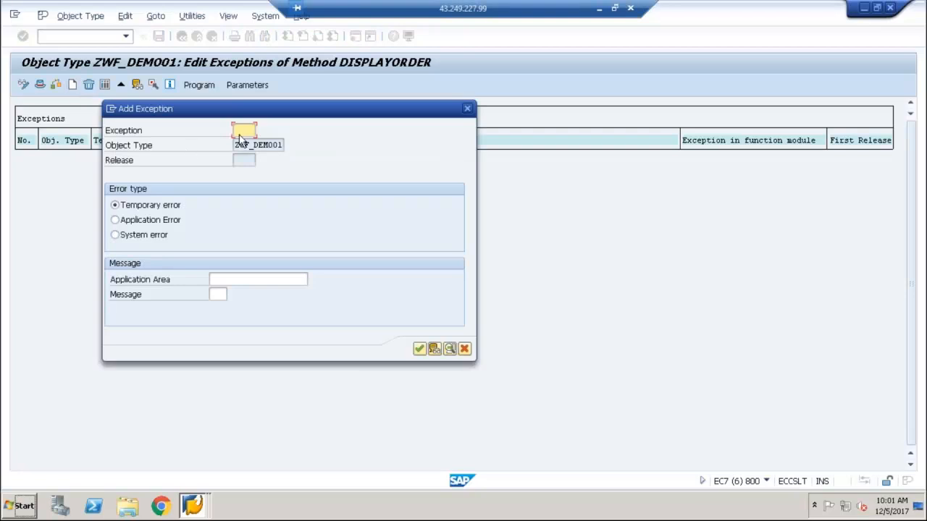
pyautogui.write('9000')
# Read the field help for the temporary error type, and set the exception's error type to Application Error
pyautogui.click(160, 209)
pyautogui.press('F1')
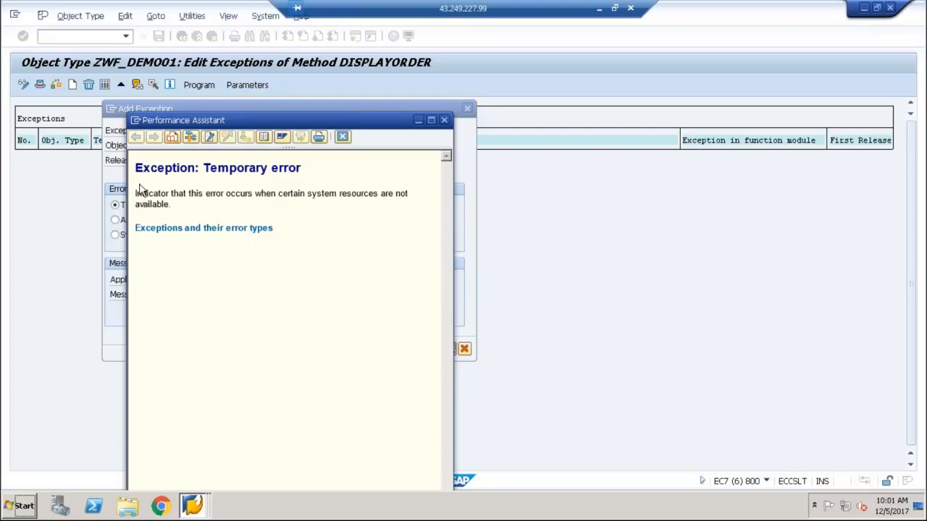
pyautogui.click(342, 136)
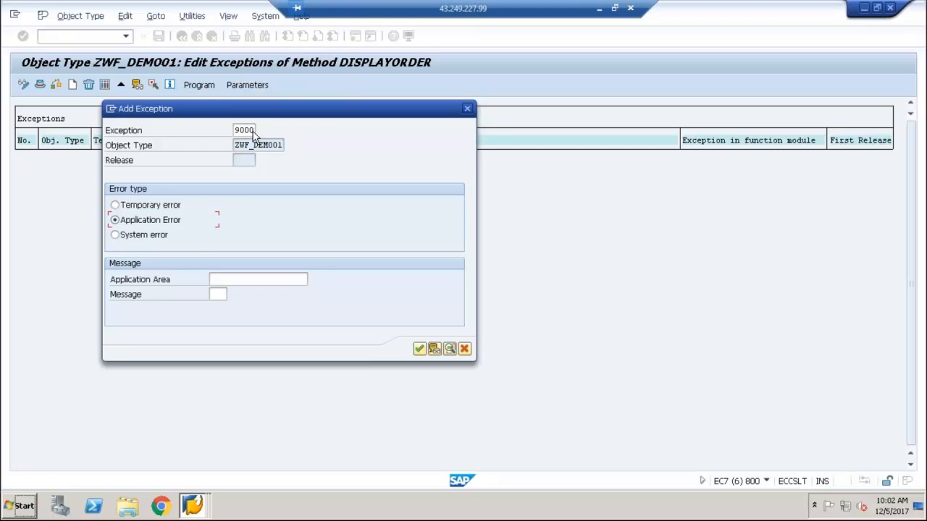
# Display the messages of message class 00 with transaction SE91 in a new session
pyautogui.click(220, 279)
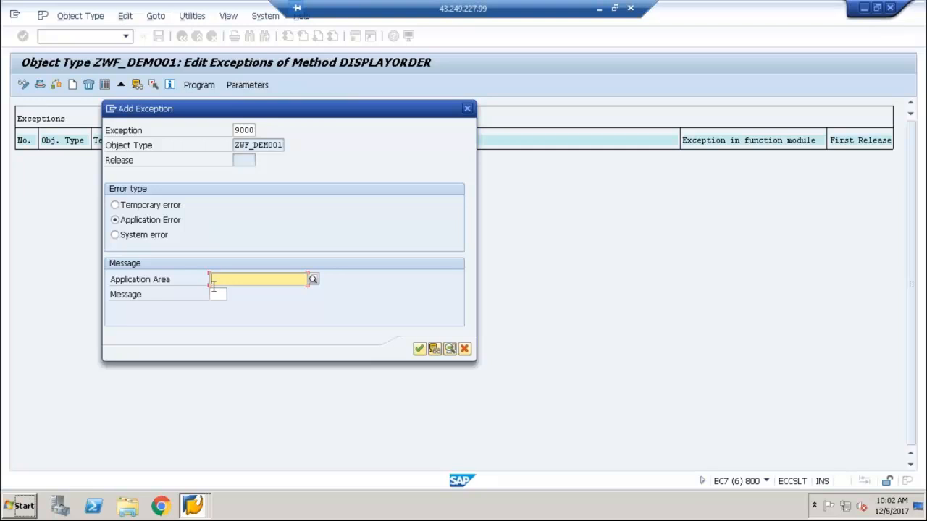
pyautogui.click(111, 111)
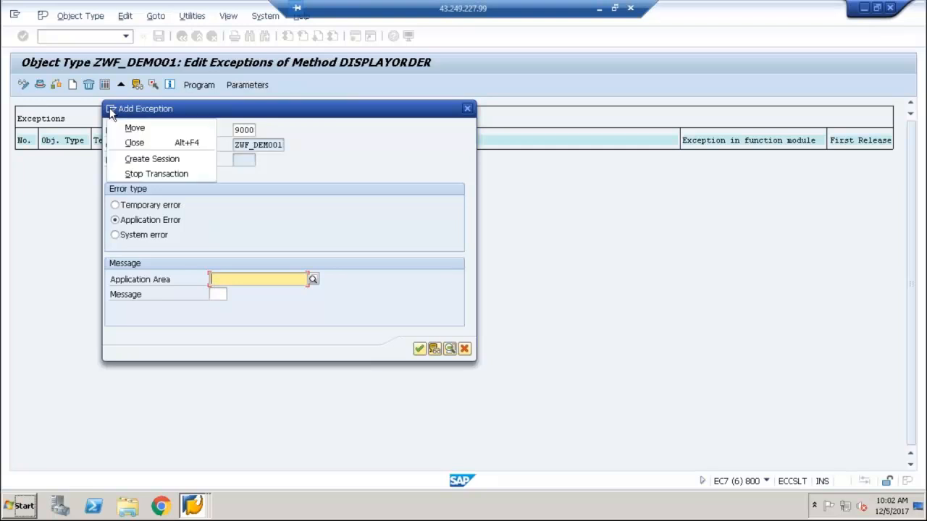
pyautogui.click(146, 160)
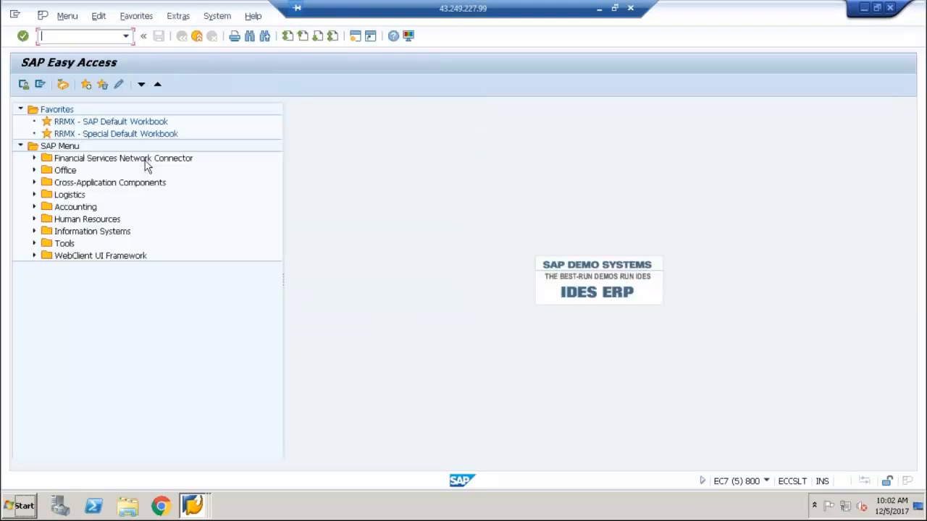
pyautogui.write('se91')
pyautogui.press('Return')
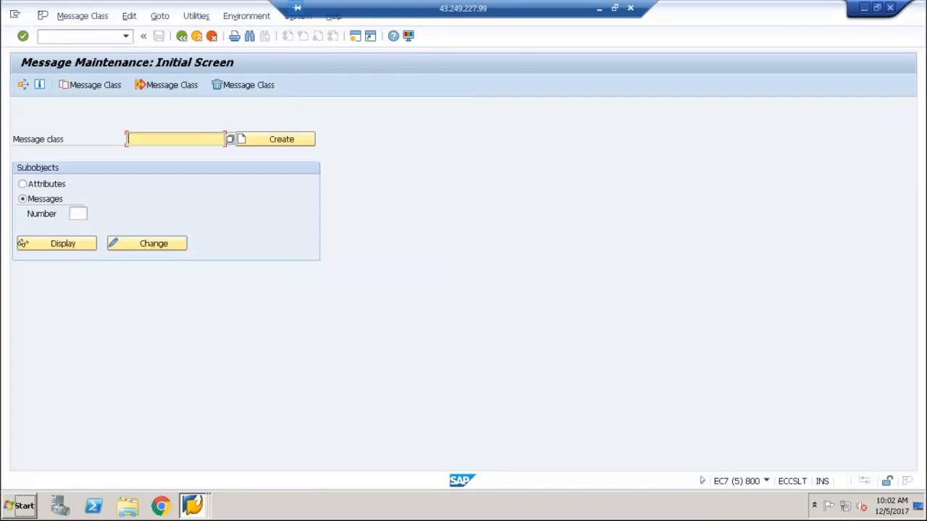
pyautogui.write('00')
pyautogui.press('Tab')
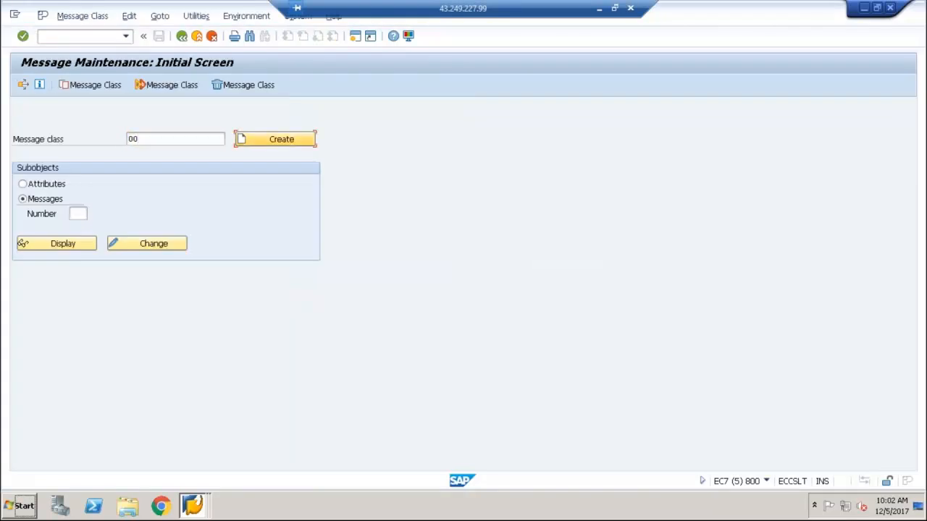
pyautogui.click(75, 246)
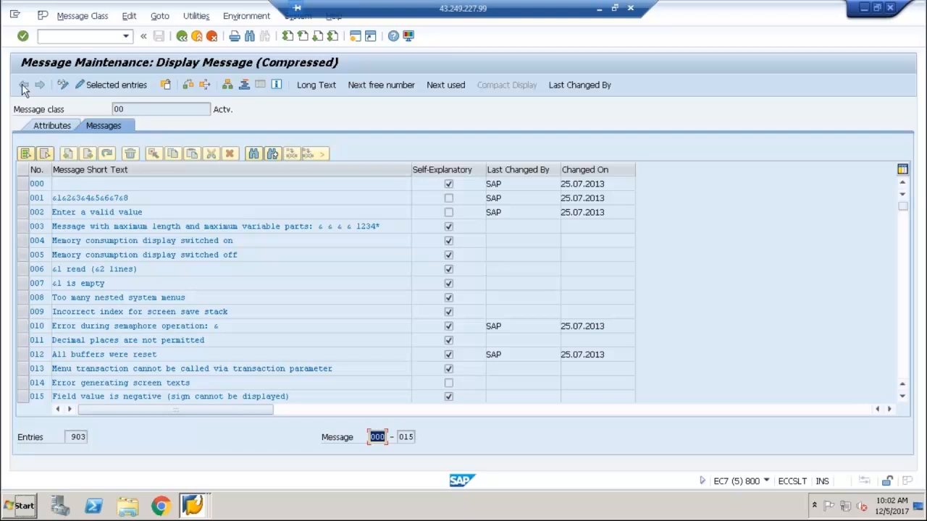
# Leave message maintenance and switch back to the session with the unfinished exception of method DISPLAYORDER
pyautogui.click(182, 41)
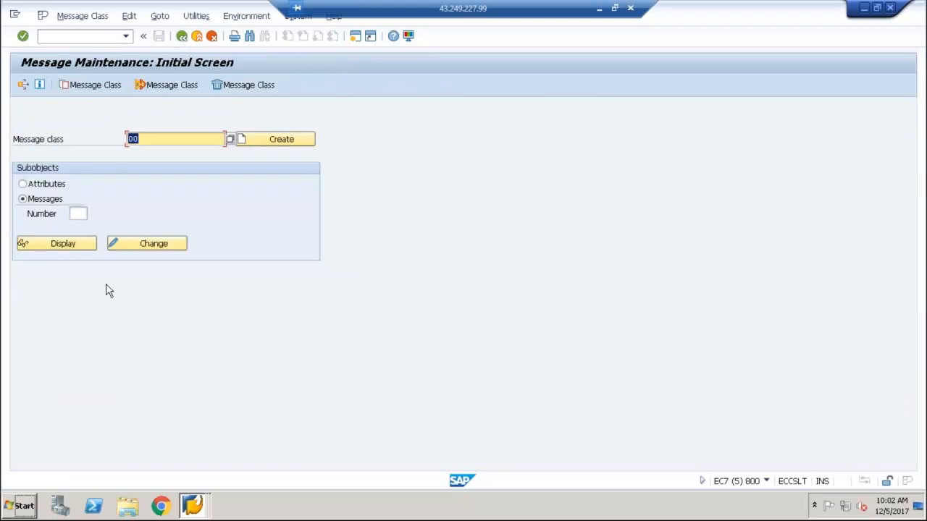
pyautogui.click(181, 39)
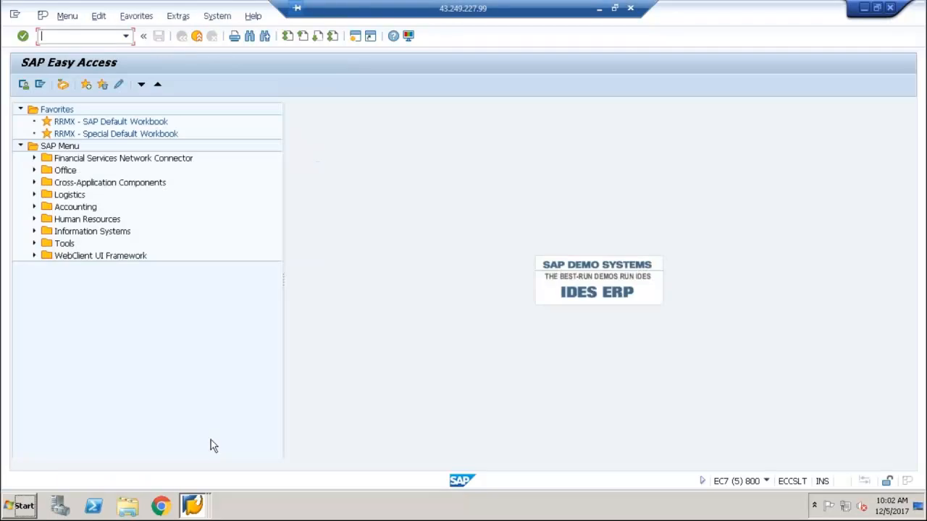
pyautogui.click(194, 502)
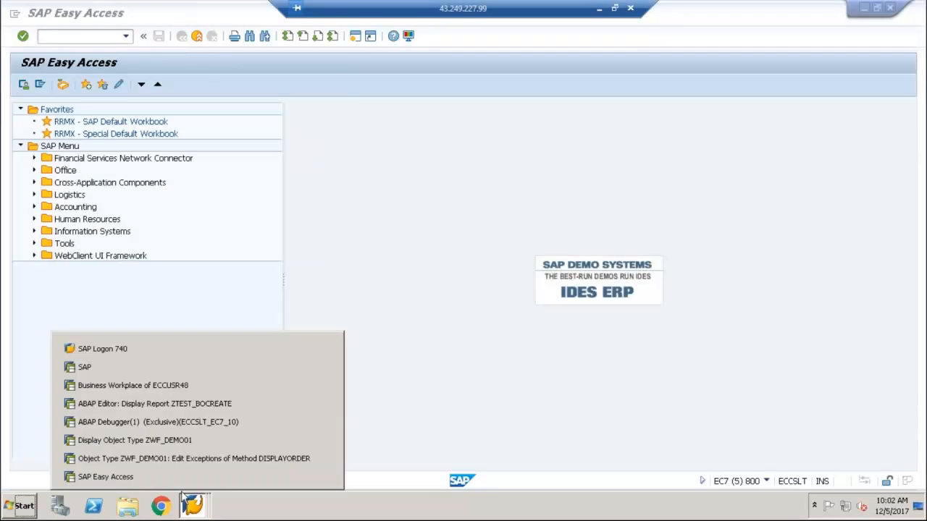
pyautogui.click(168, 441)
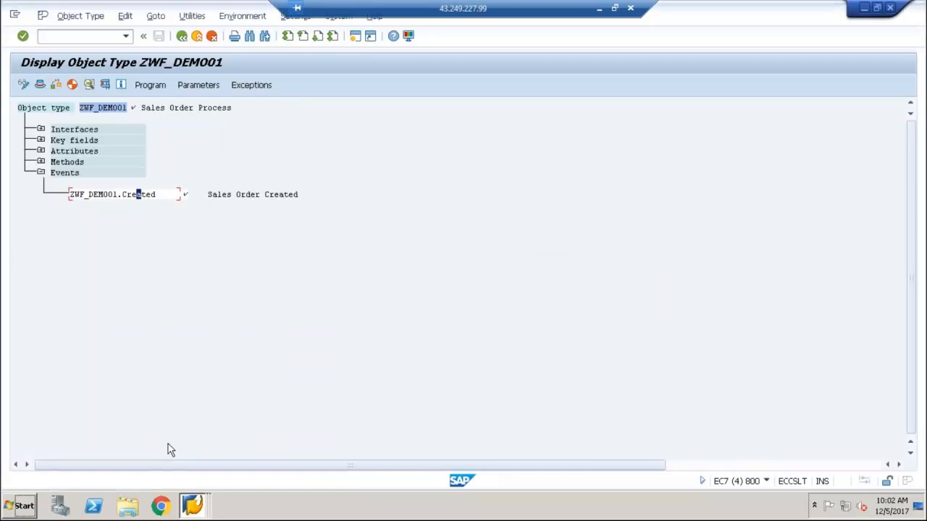
pyautogui.click(187, 507)
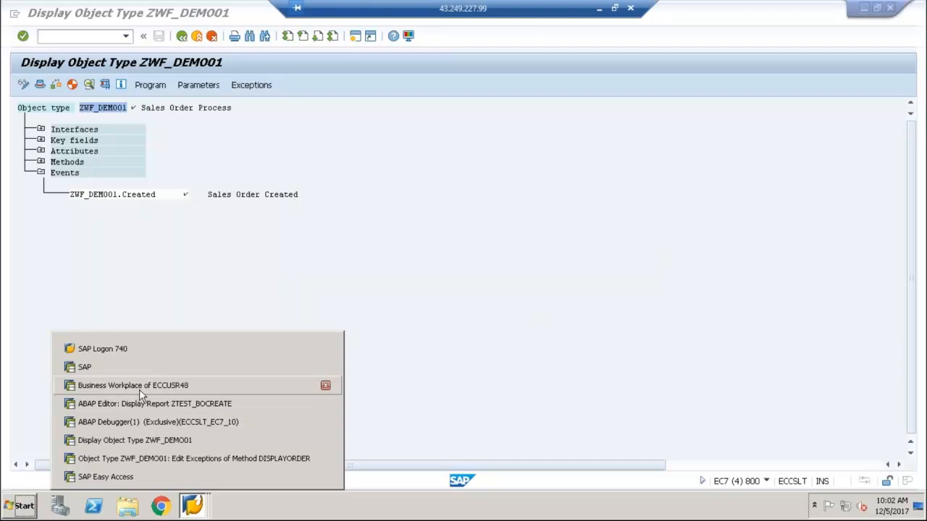
pyautogui.click(141, 461)
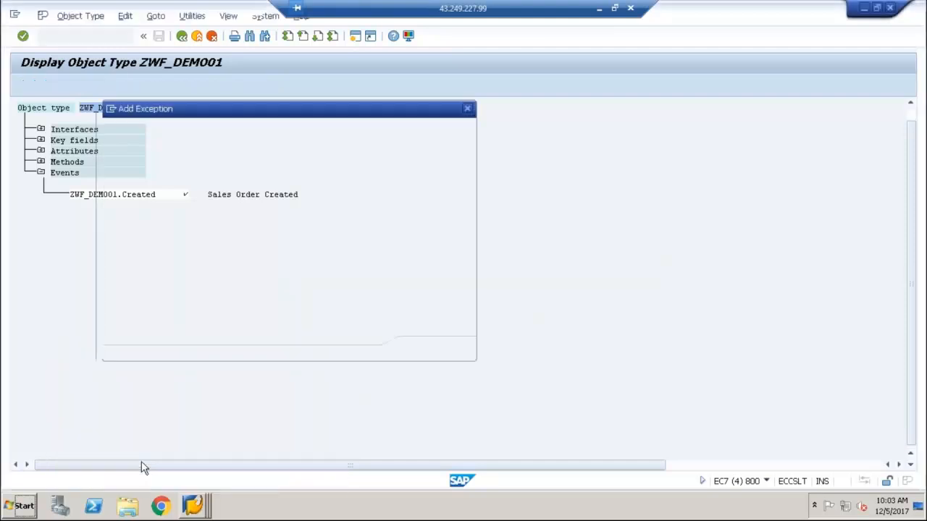
# Assign application area 00 and message 002 to the exception and try to add it
pyautogui.write('00')
pyautogui.press('Tab')
pyautogui.write('002')
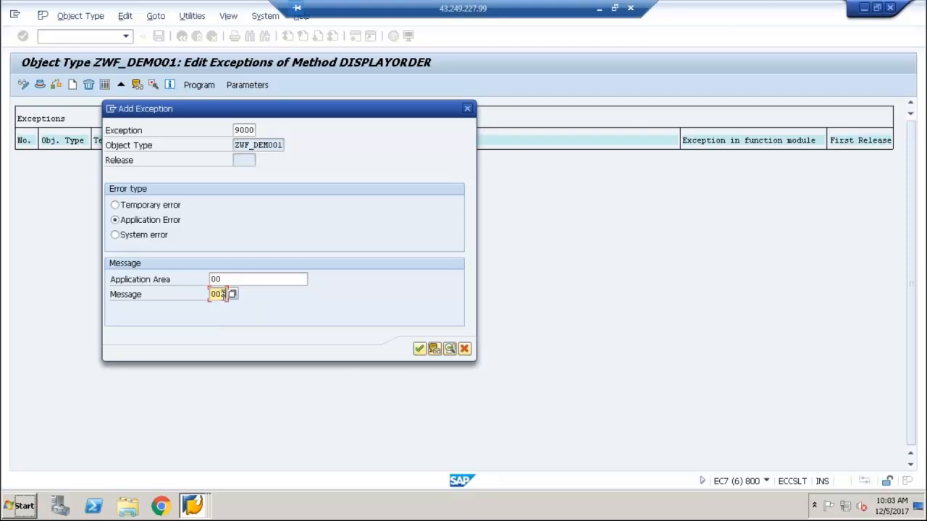
pyautogui.click(419, 349)
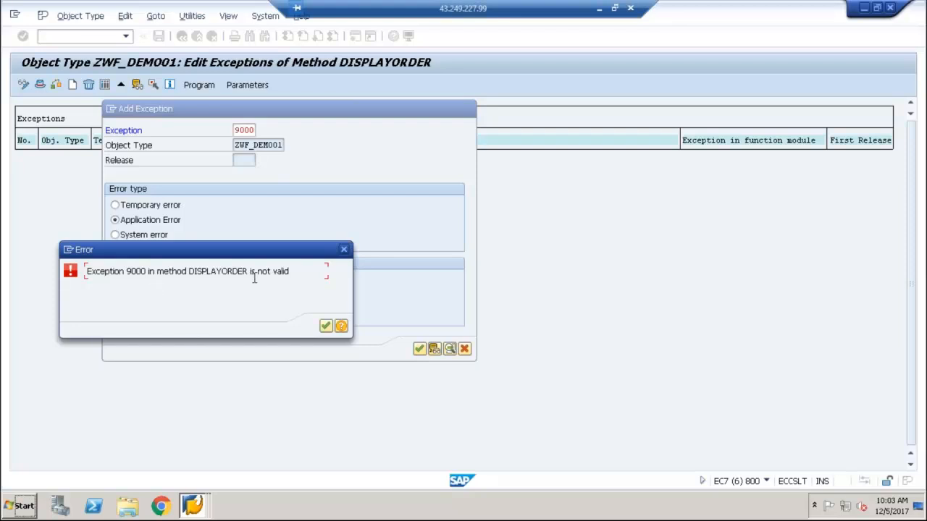
# Dismiss the error dialog and read the field help for the exception number
pyautogui.click(325, 327)
pyautogui.click(244, 131)
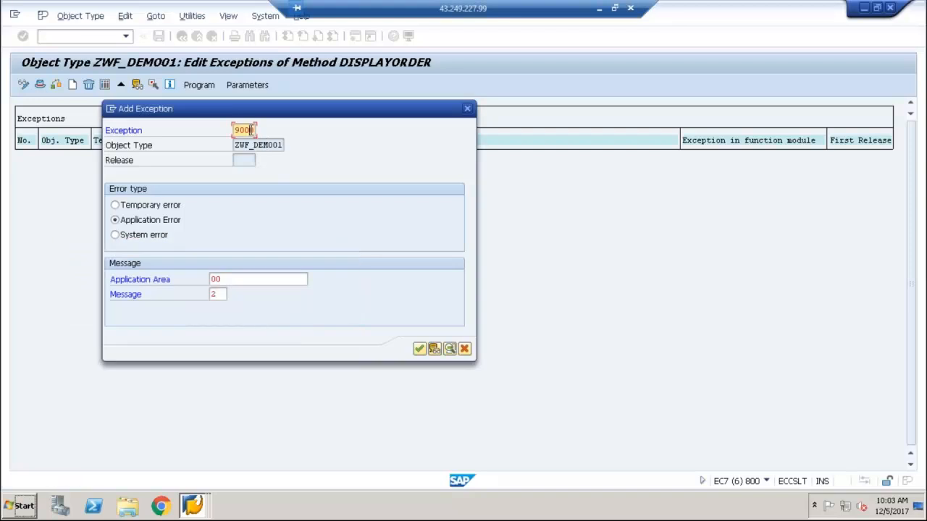
pyautogui.press('F1')
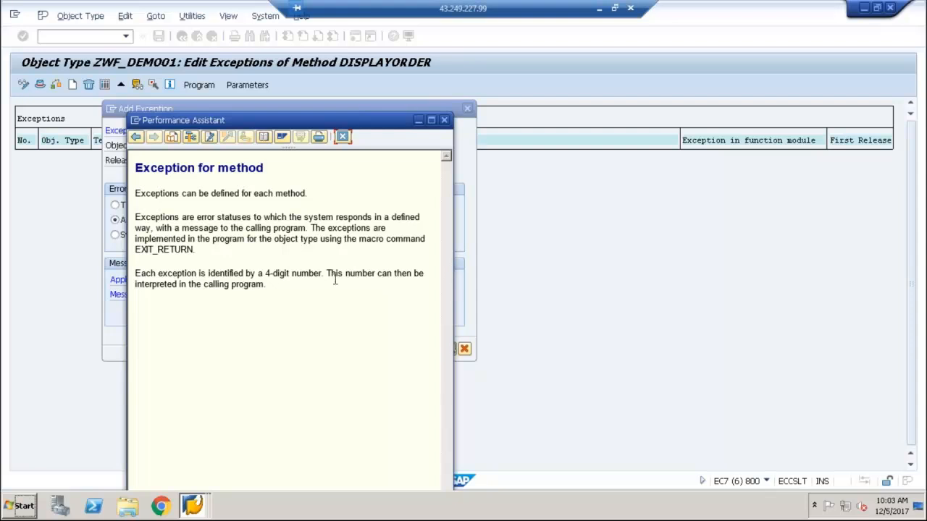
pyautogui.click(342, 138)
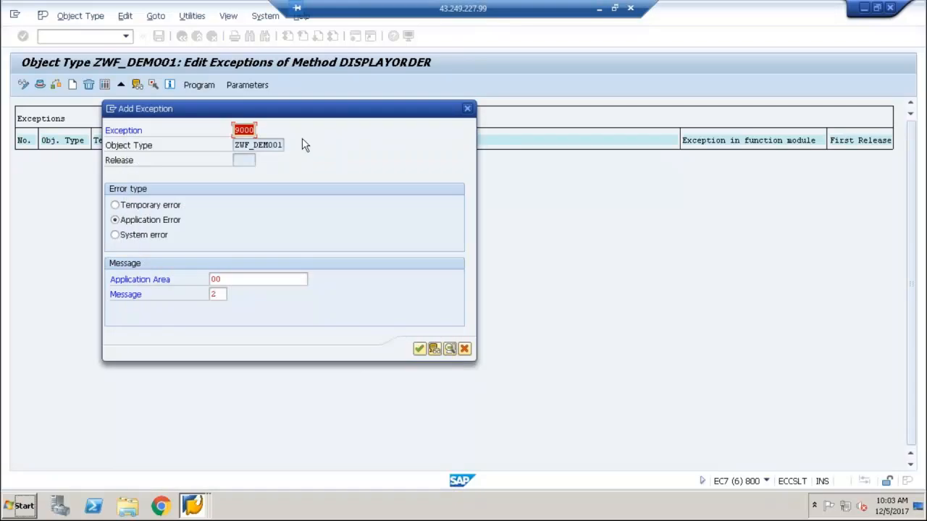
# Set the exception number to 9100, add the exception to method DISPLAYORDER and save the object type
pyautogui.write('900')
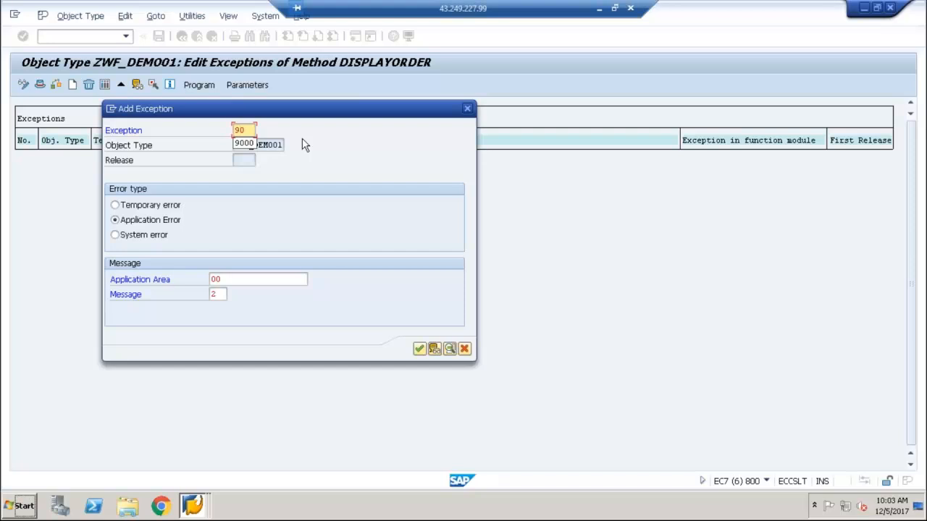
pyautogui.press('BackSpace')
pyautogui.press('BackSpace')
pyautogui.write('100')
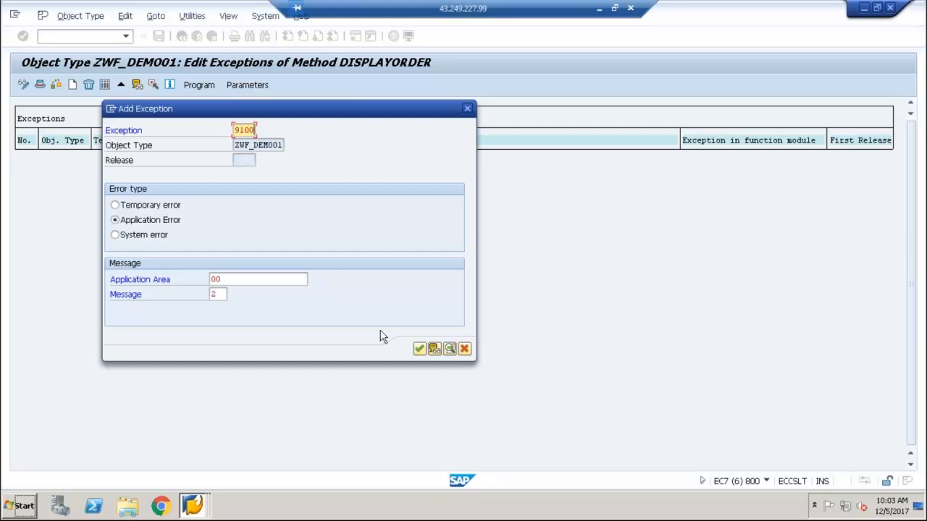
pyautogui.click(419, 348)
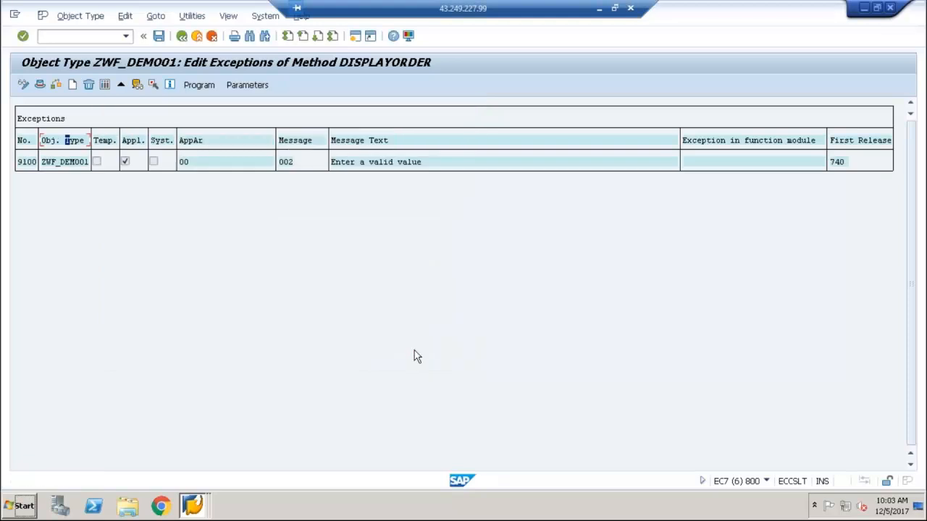
pyautogui.click(31, 165)
pyautogui.click(159, 37)
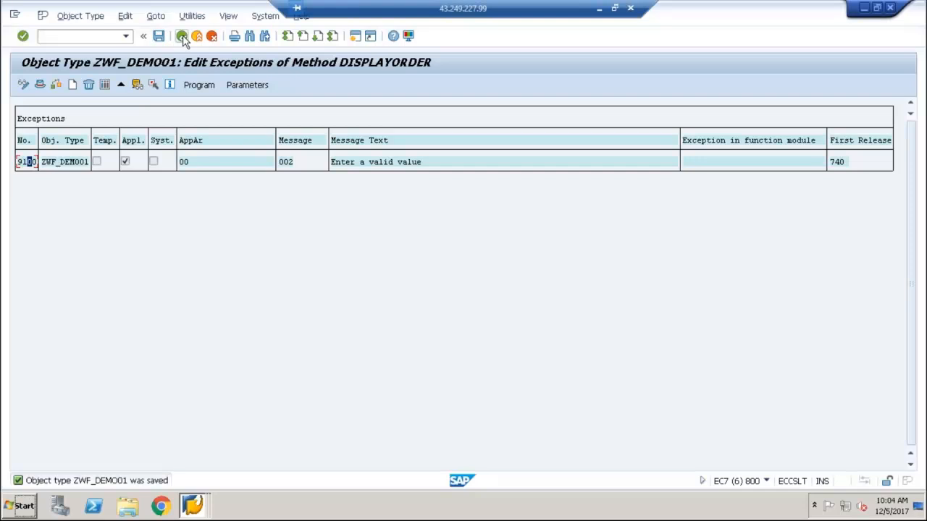
# Return to the object type overview and open the program of method DisplayOrder for editing
pyautogui.click(182, 36)
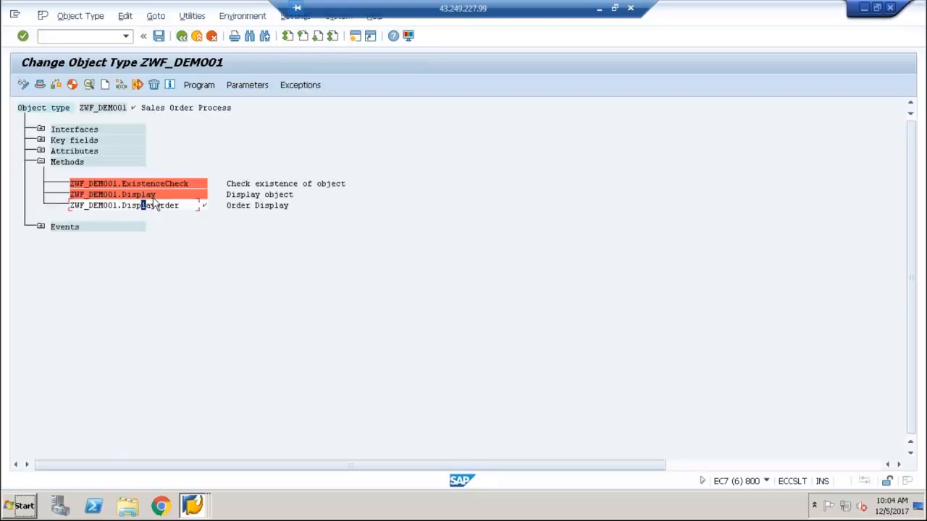
pyautogui.click(208, 87)
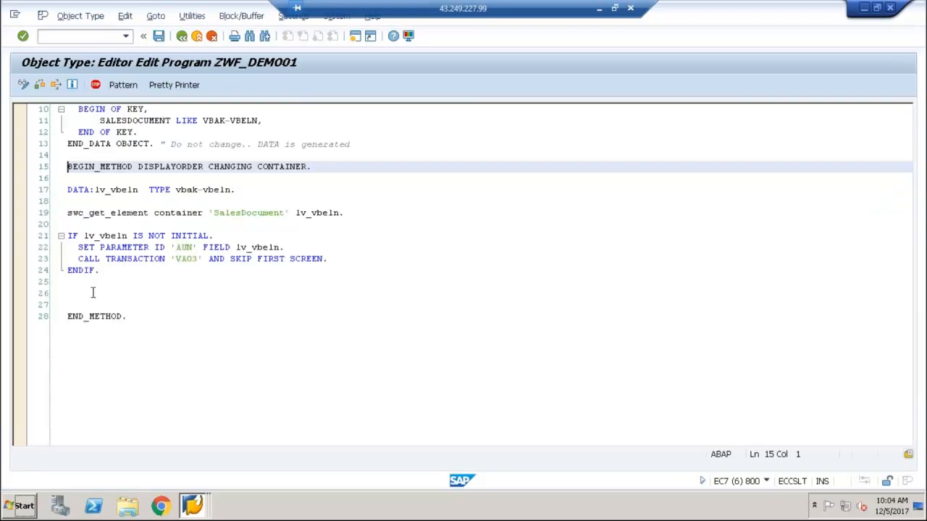
pyautogui.click(92, 293)
pyautogui.click(95, 228)
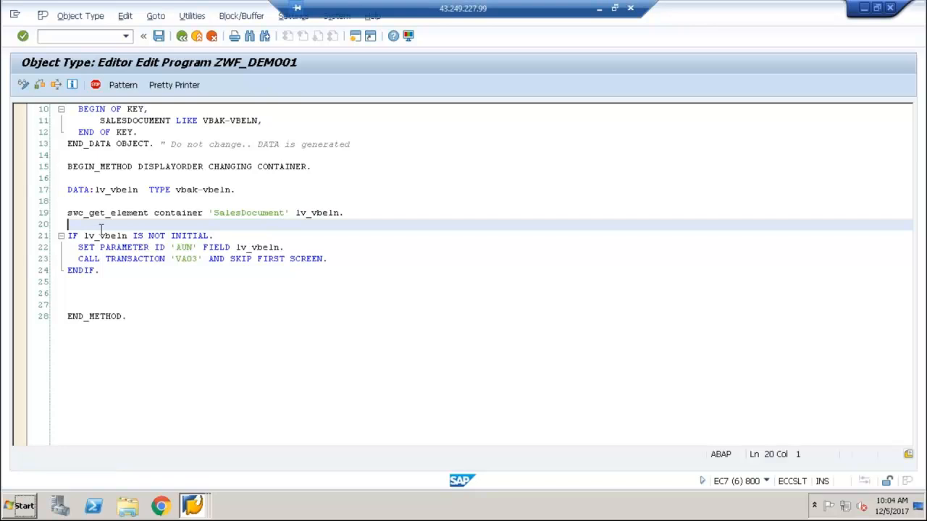
# Add an ELSE branch to the lv_vbeln check, directly after the CALL TRANSACTION 'VA03' line
pyautogui.click(348, 258)
pyautogui.press('Return')
pyautogui.press('BackSpace')
pyautogui.press('BackSpace')
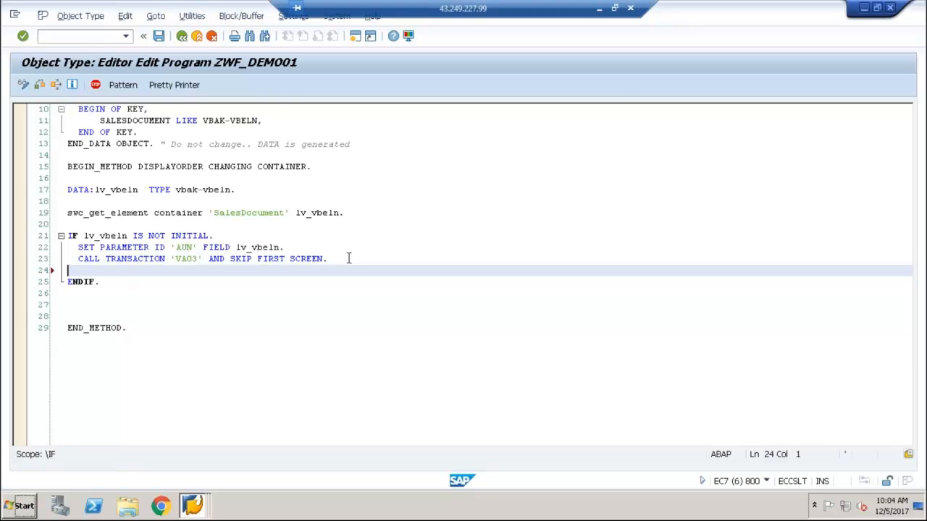
pyautogui.write('ELSE.')
pyautogui.press('Return')
# Write the statement exit_return '9100'. in the ELSE branch to raise the exception
pyautogui.write('ex')
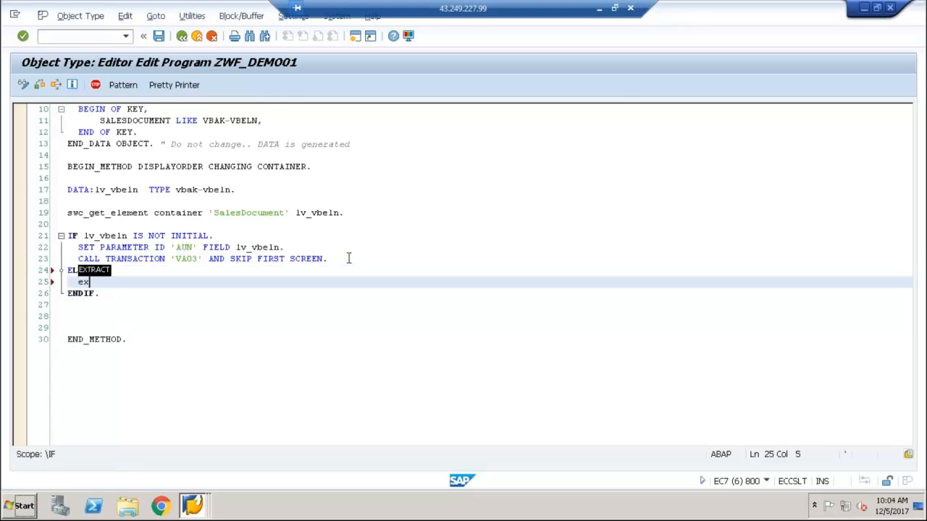
pyautogui.write('it_return')
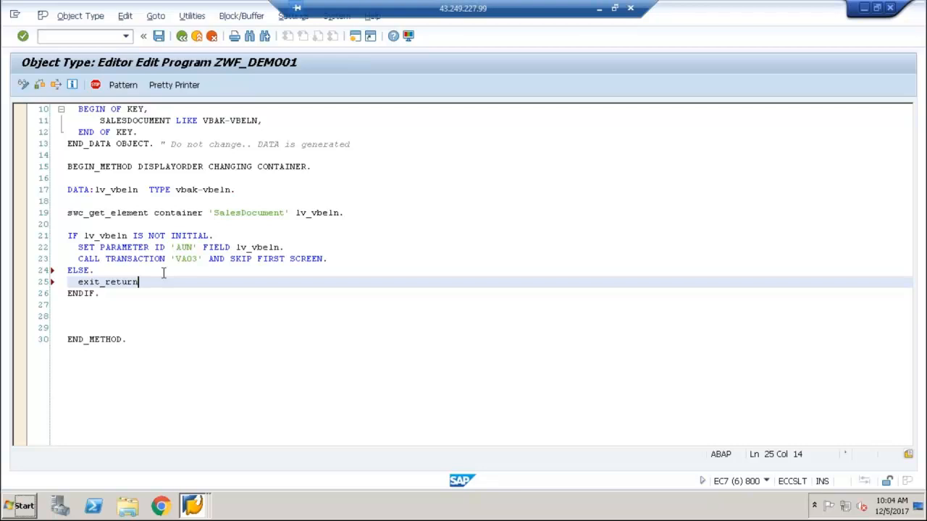
pyautogui.write(" '900")
pyautogui.press('BackSpace')
pyautogui.press('BackSpace')
pyautogui.write('1')
pyautogui.write("00'")
pyautogui.scroll(-5, 185, 281)
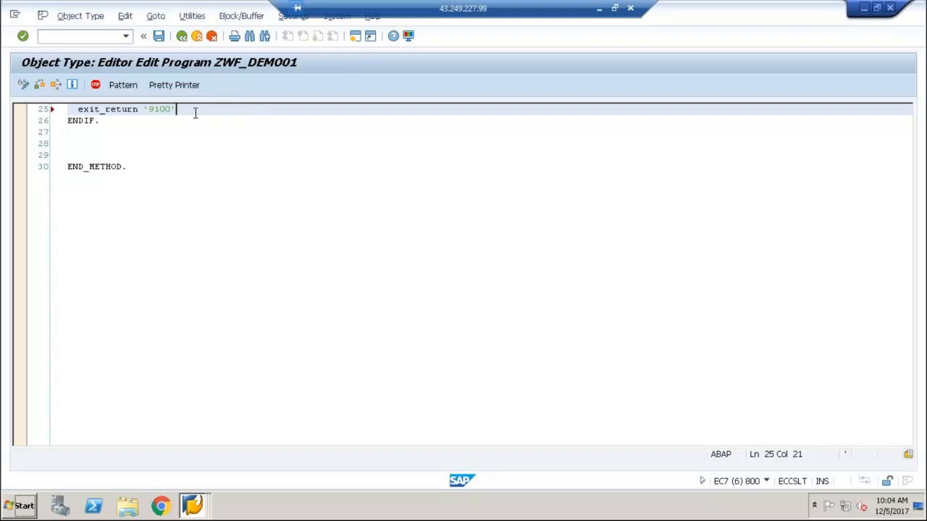
pyautogui.scroll(5, 183, 40)
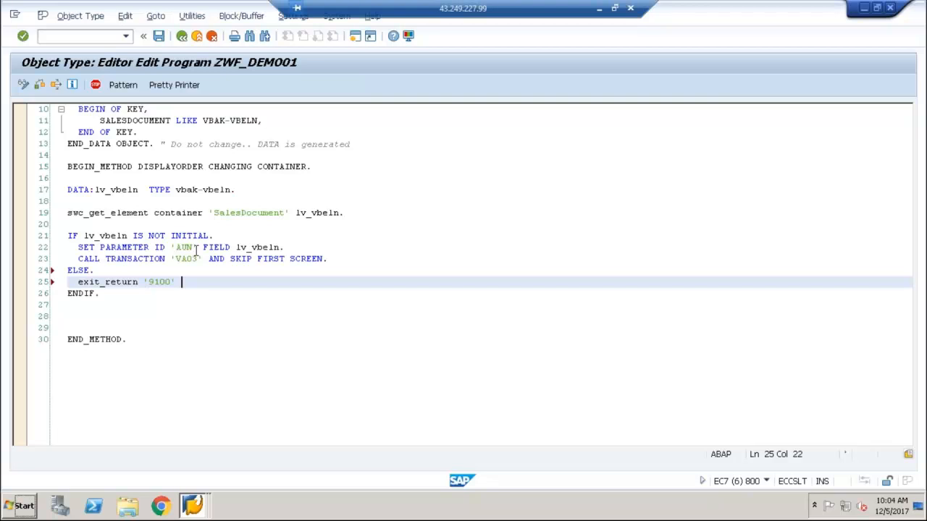
pyautogui.press('BackSpace')
pyautogui.write('.')
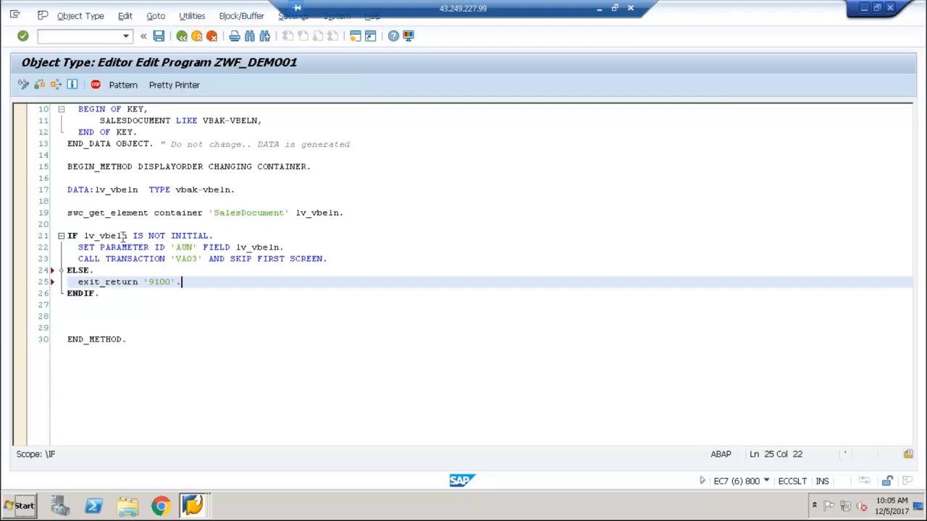
# Save the object type program and check its syntax
pyautogui.click(159, 35)
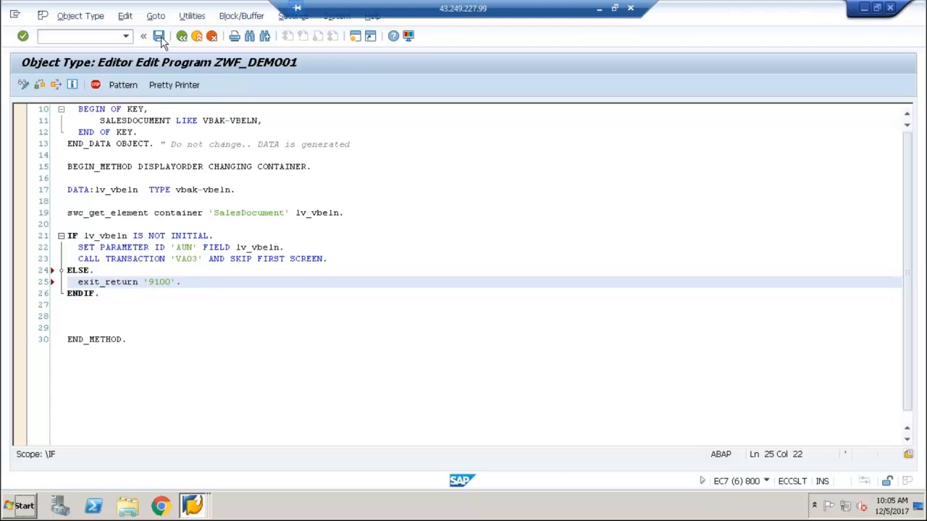
pyautogui.click(41, 85)
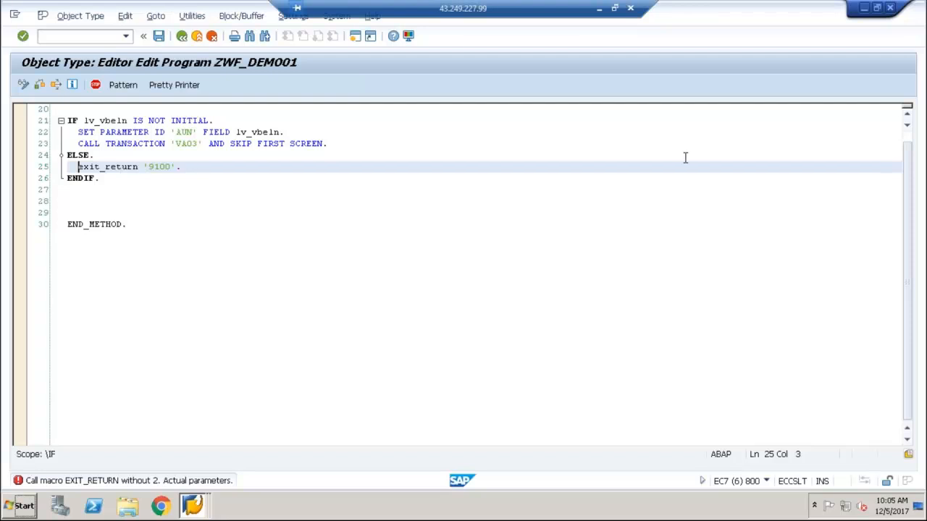
# Open the include <OBJECT> from the program, and from there open its container macro include <cntn01>, confirming the main program
pyautogui.scroll(6, 907, 145)
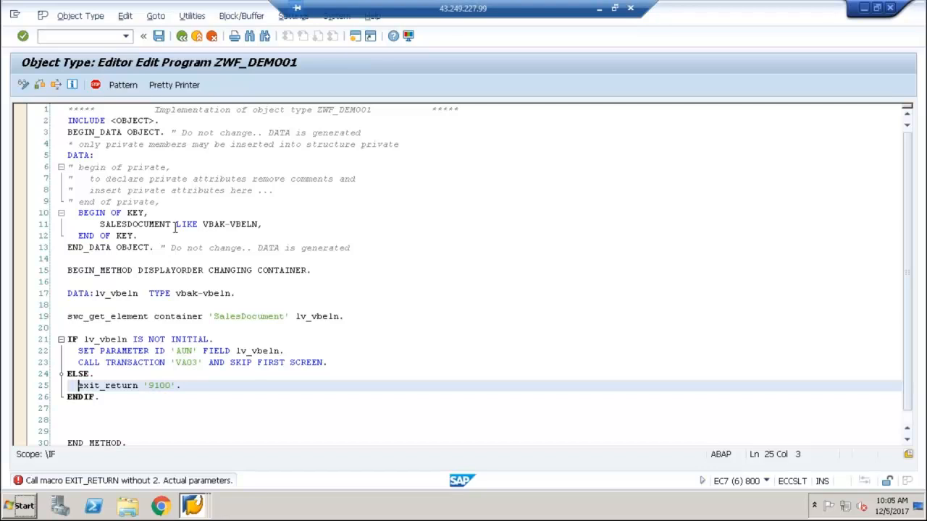
pyautogui.doubleClick(126, 120)
pyautogui.click(149, 158)
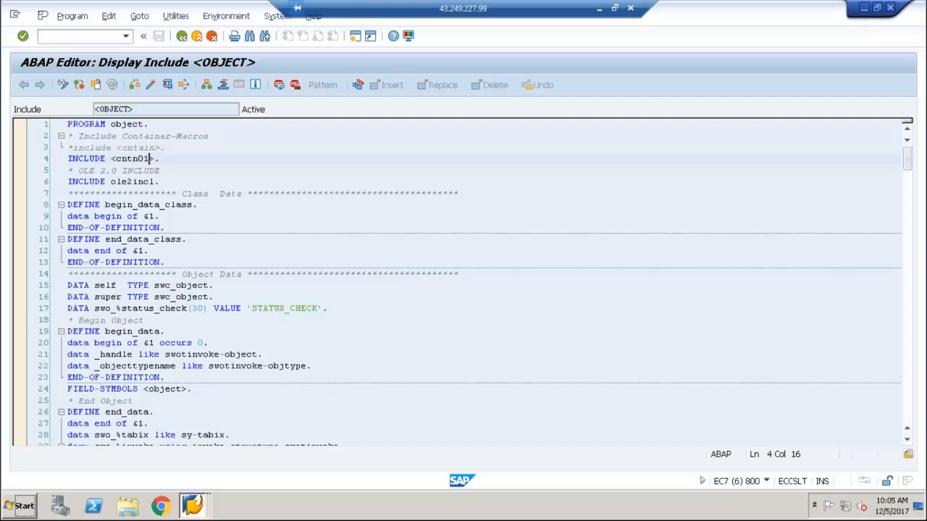
pyautogui.rightClick(133, 158)
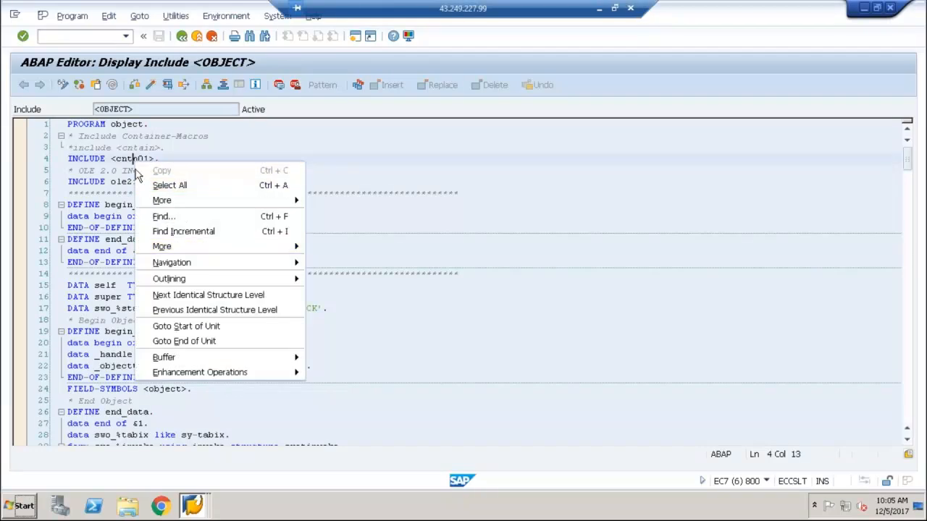
pyautogui.click(128, 159)
pyautogui.doubleClick(128, 159)
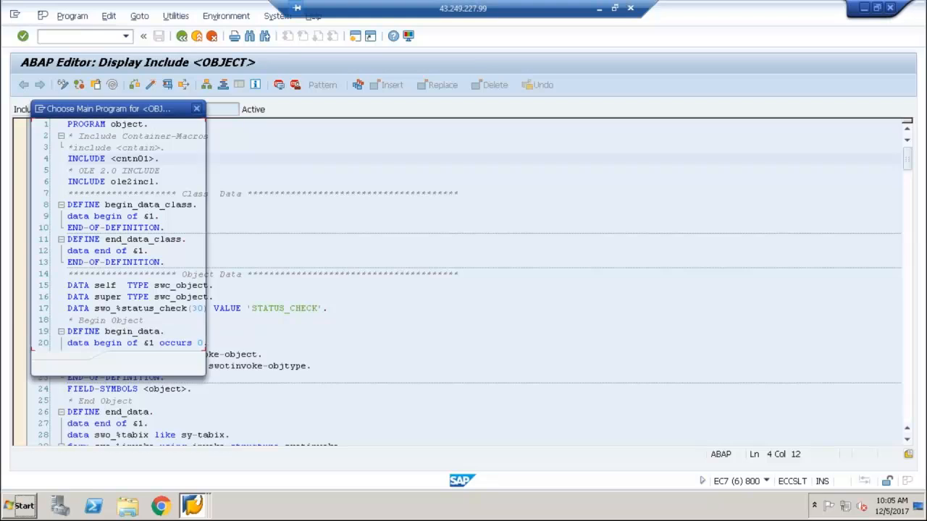
pyautogui.click(194, 363)
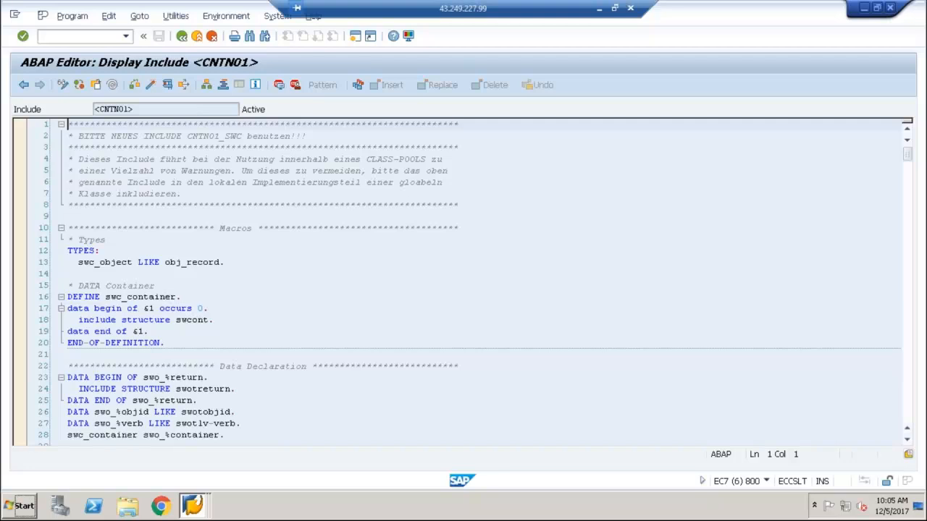
# Search the include <CNTN01> for exit_return and close the search
pyautogui.click(173, 244)
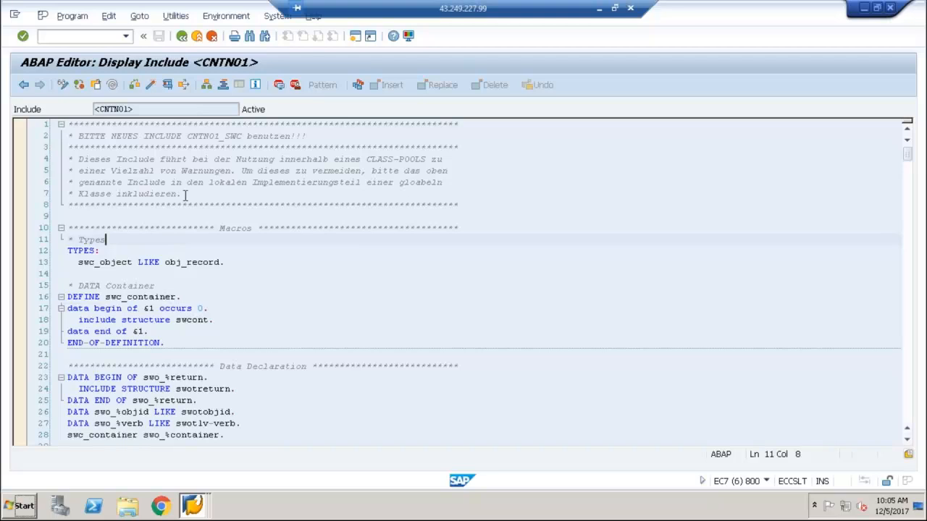
pyautogui.hotkey('ctrl', 'f')
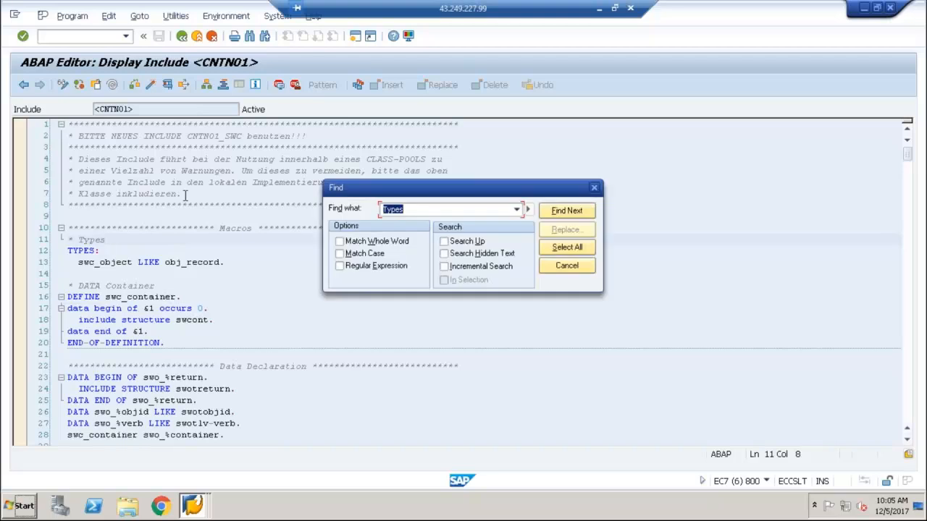
pyautogui.write('exit_return')
pyautogui.press('Return')
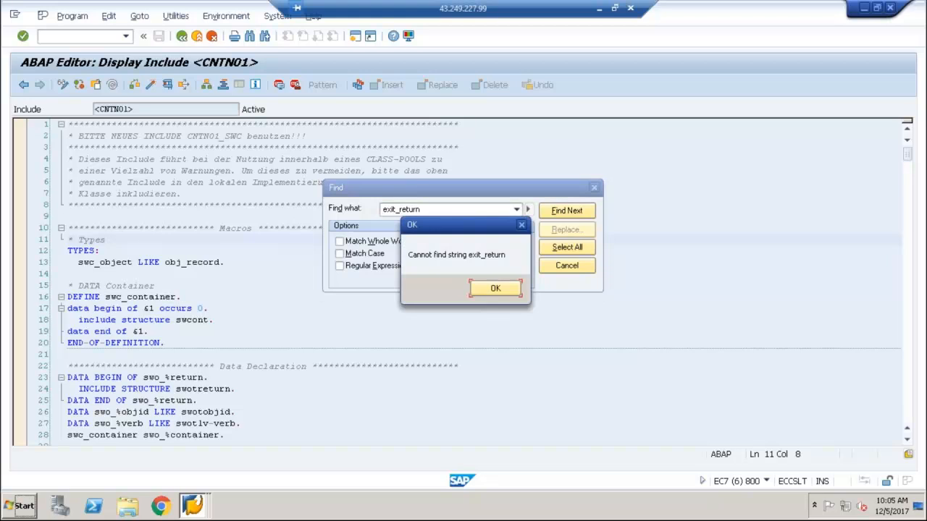
pyautogui.click(507, 291)
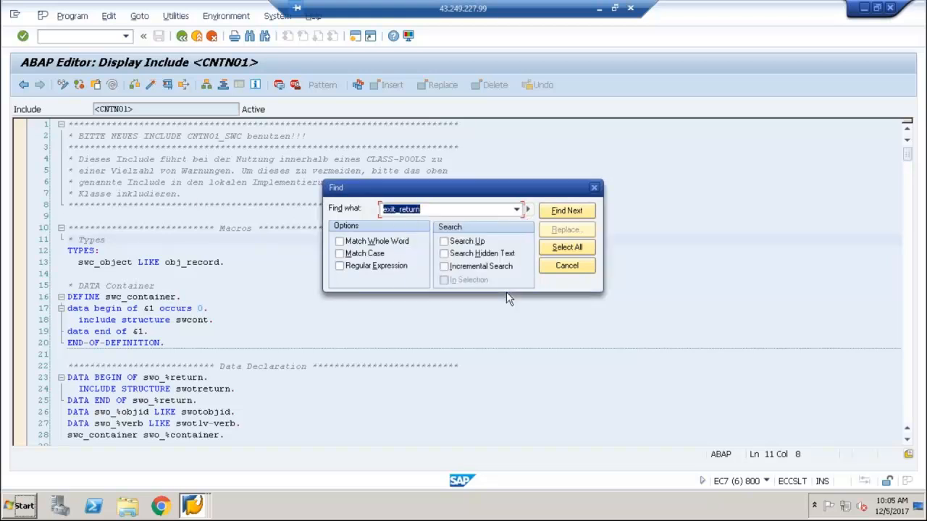
pyautogui.click(566, 265)
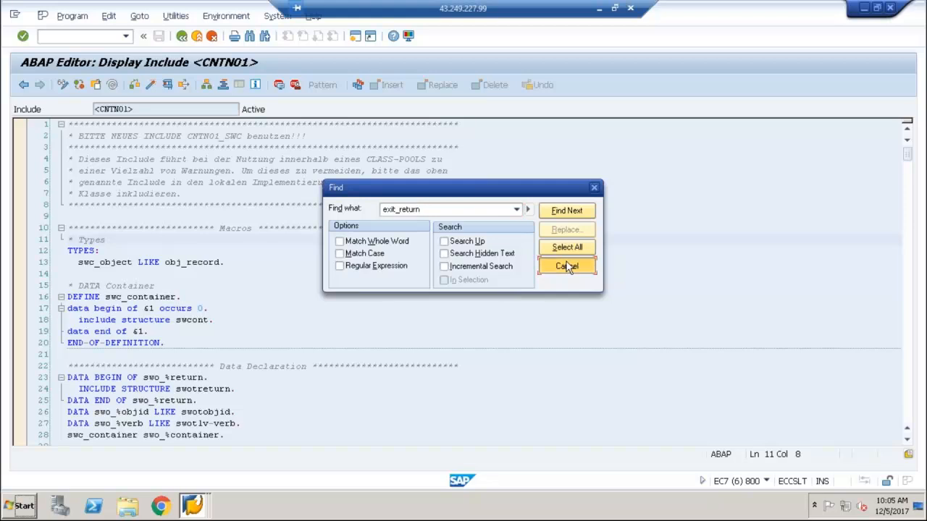
# Go back to the include <OBJECT> and step through the occurrences of "exit" in its code
pyautogui.click(23, 85)
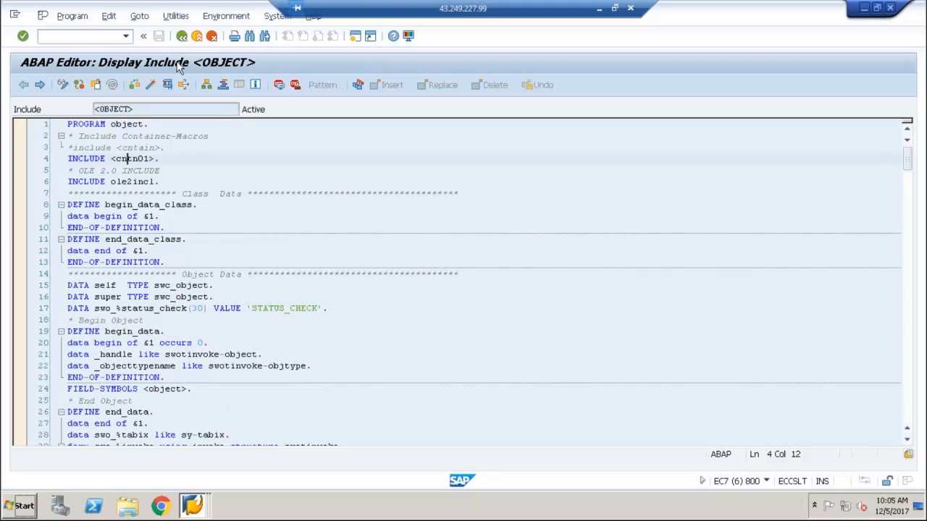
pyautogui.click(186, 136)
pyautogui.hotkey('ctrl', 'f')
pyautogui.write('exit')
pyautogui.press('Return')
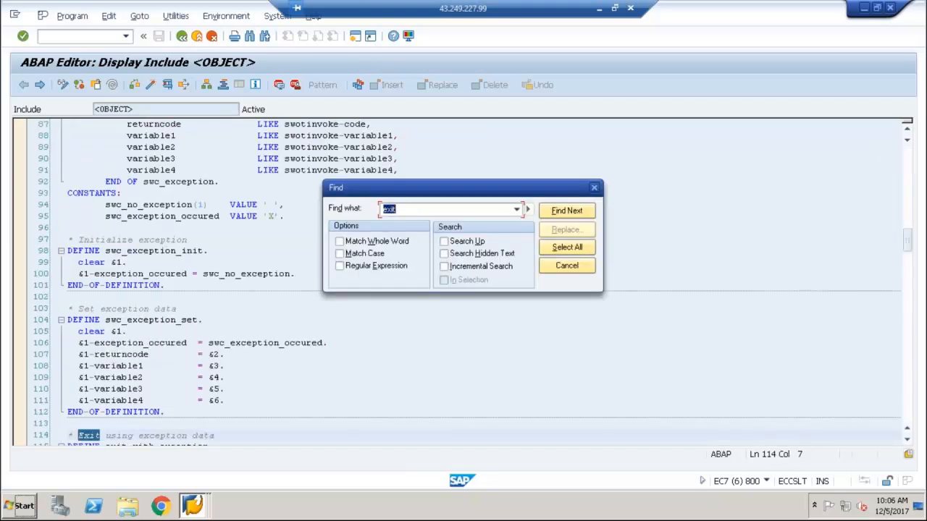
pyautogui.press('Return')
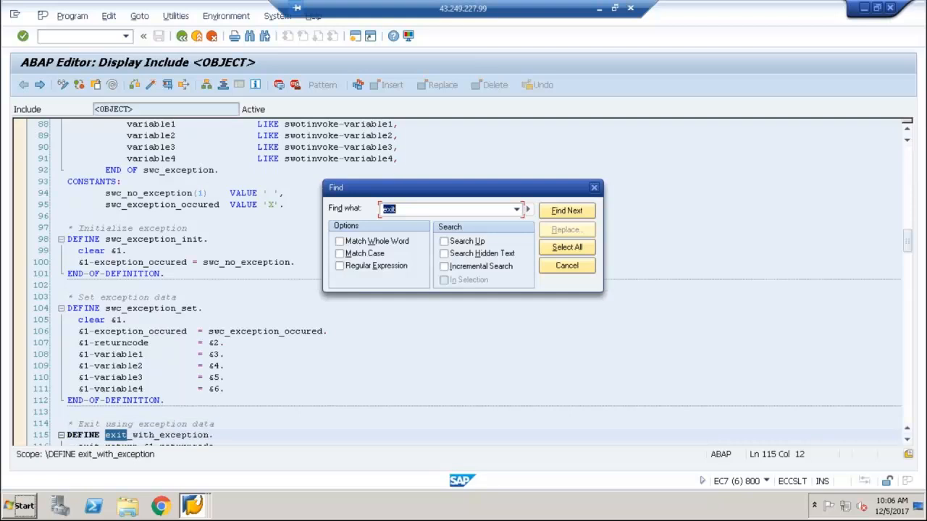
pyautogui.press('Return')
pyautogui.press('Return')
pyautogui.press('Return')
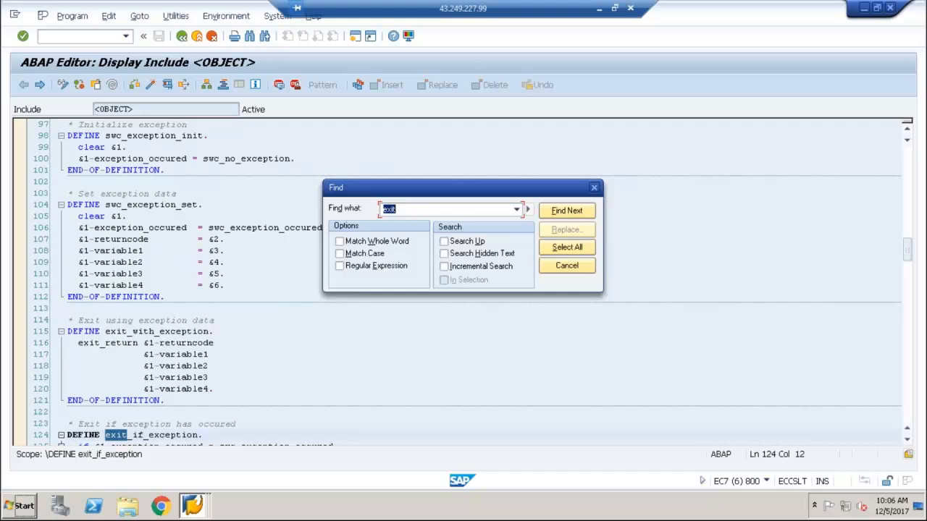
pyautogui.press('Return')
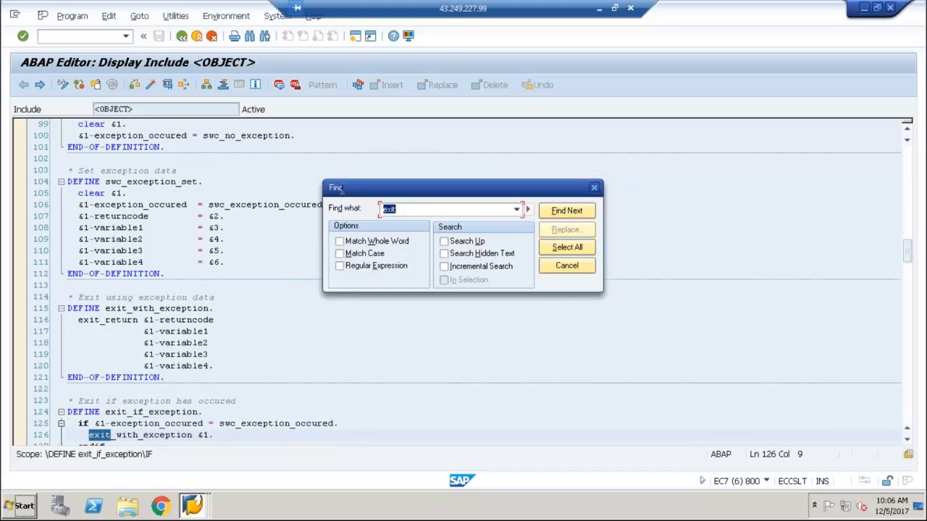
# Extend the search term to exit_return, locate its macro definition and close the search
pyautogui.click(449, 210)
pyautogui.write('_return')
pyautogui.press('Return')
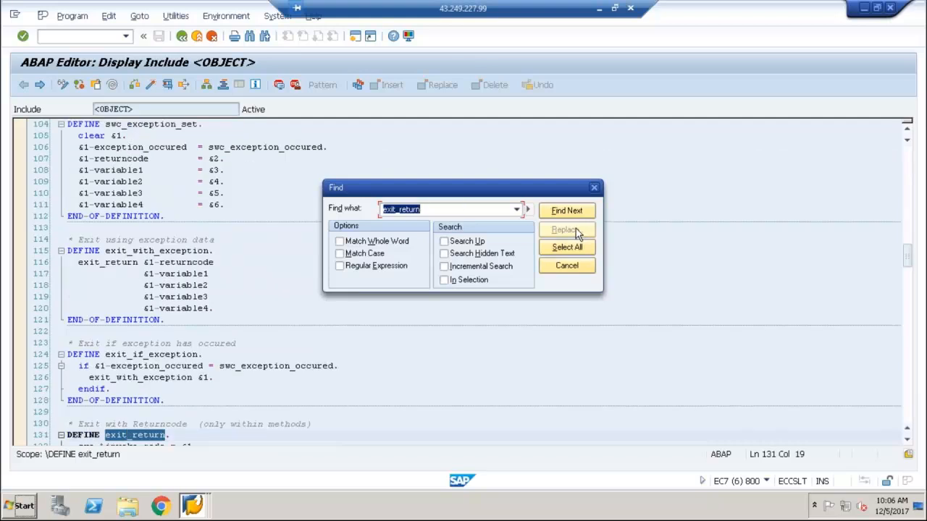
pyautogui.click(572, 266)
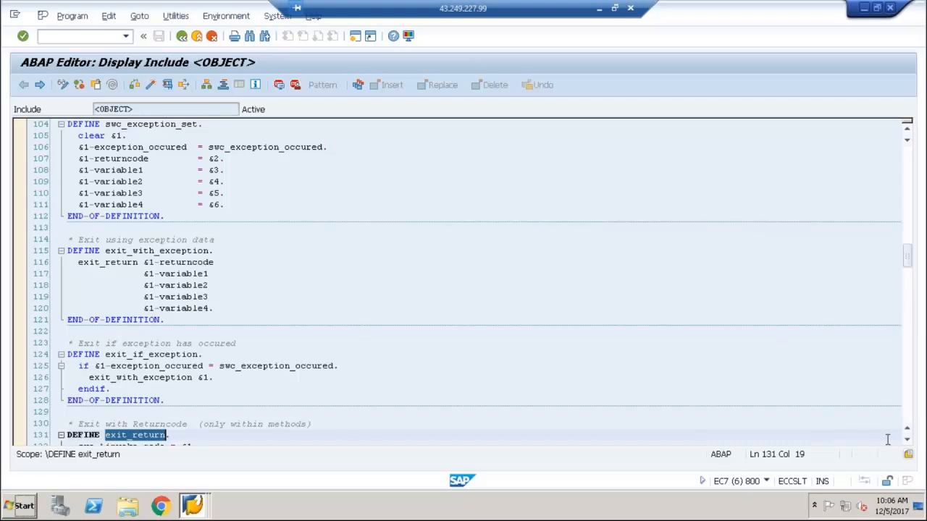
# Examine the parameters assigned in the exit_return macro definition, including &1 for the return code
pyautogui.moveTo(909, 445); pyautogui.dragTo(910, 444)
pyautogui.click(909, 443)
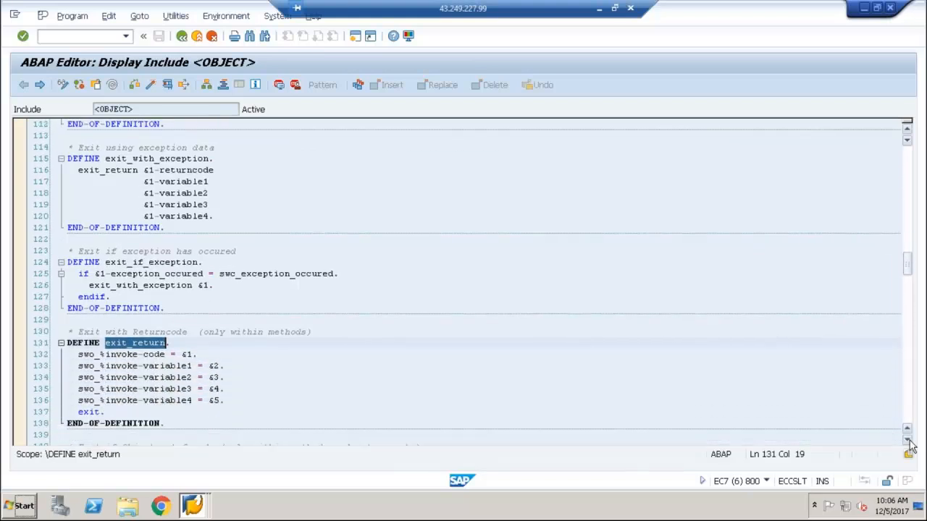
pyautogui.click(910, 443)
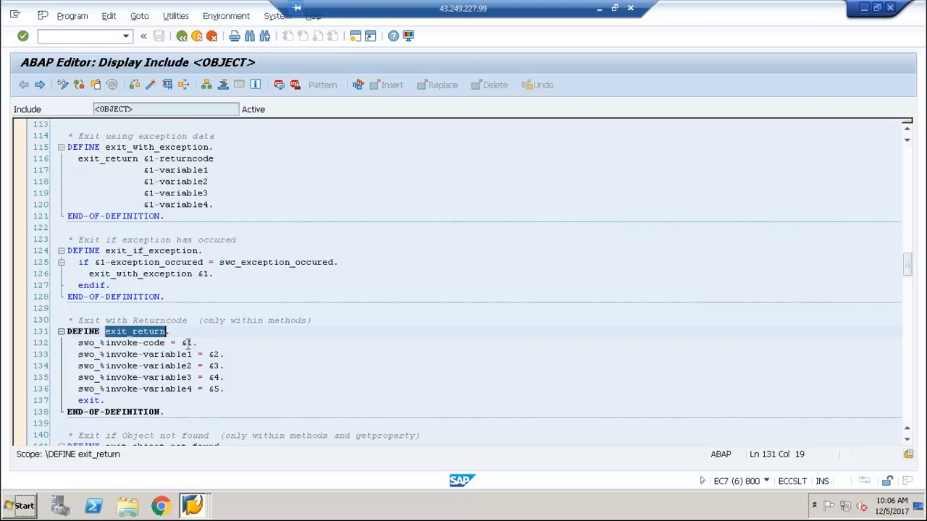
pyautogui.press('F3')
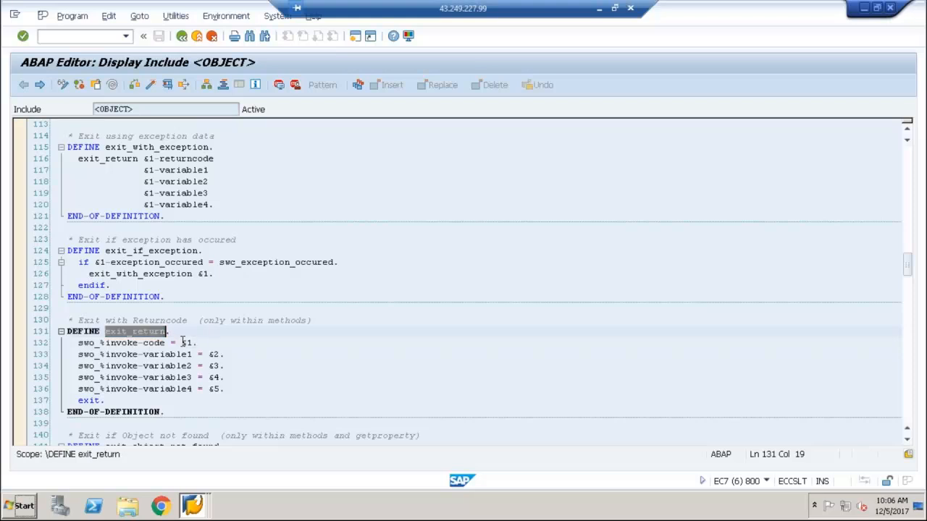
pyautogui.moveTo(182, 342); pyautogui.dragTo(198, 343)
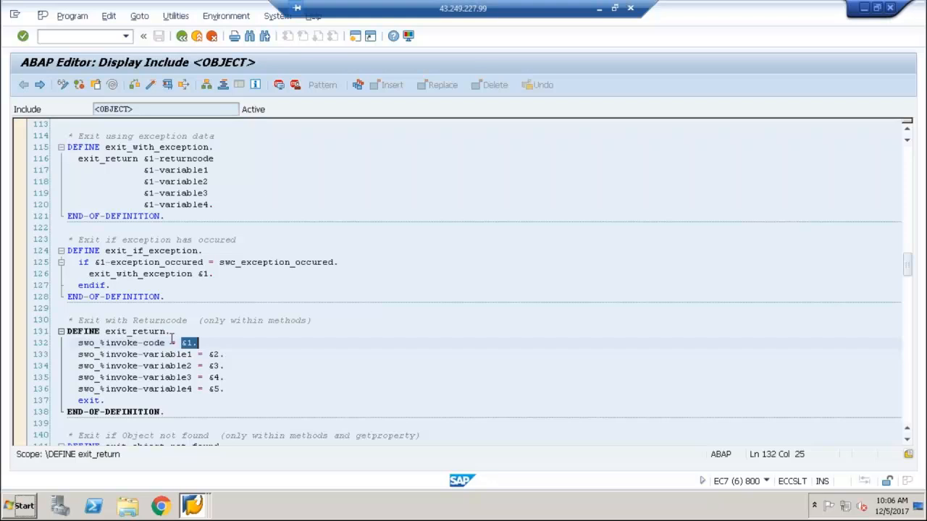
pyautogui.click(209, 354)
# Return to the ZWF_DEMO01 program, add 'E' as the second parameter of exit_return '9100' and check the syntax
pyautogui.click(193, 38)
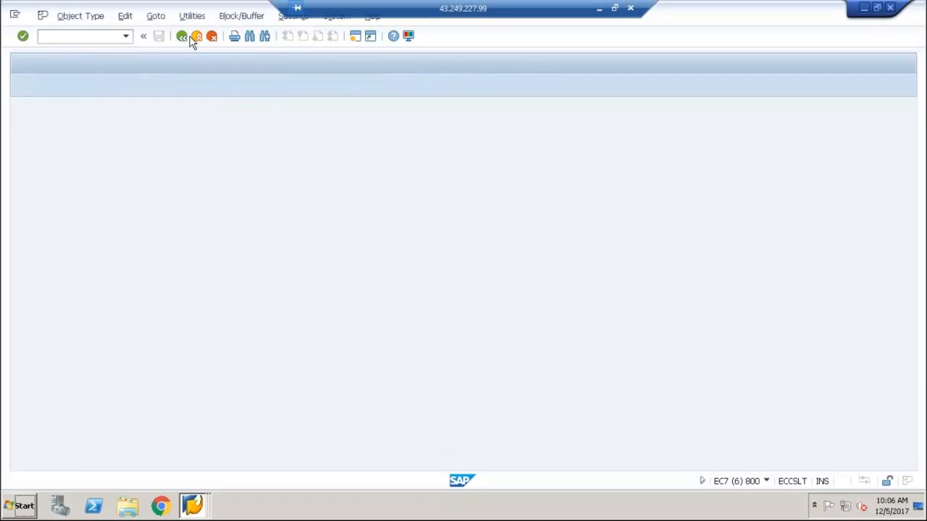
pyautogui.click(177, 385)
pyautogui.write("''.")
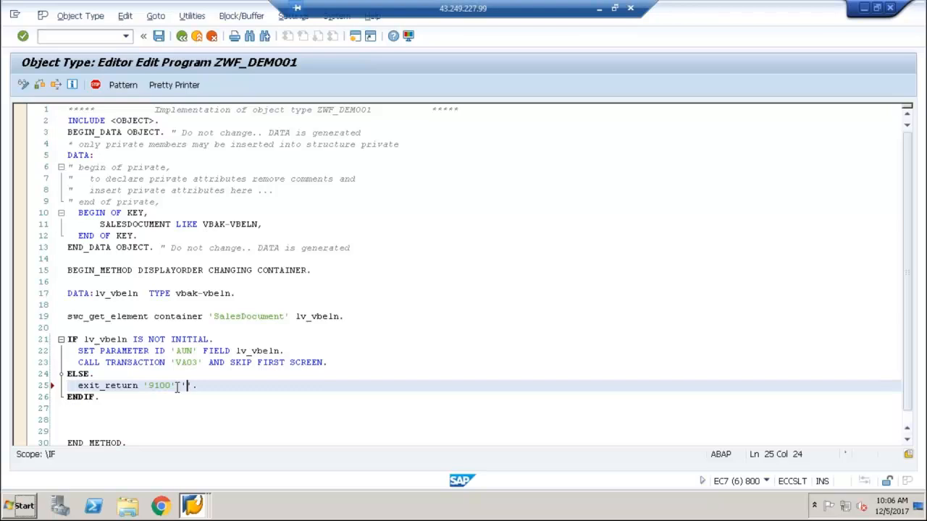
pyautogui.press('Left')
pyautogui.write('E')
pyautogui.click(40, 85)
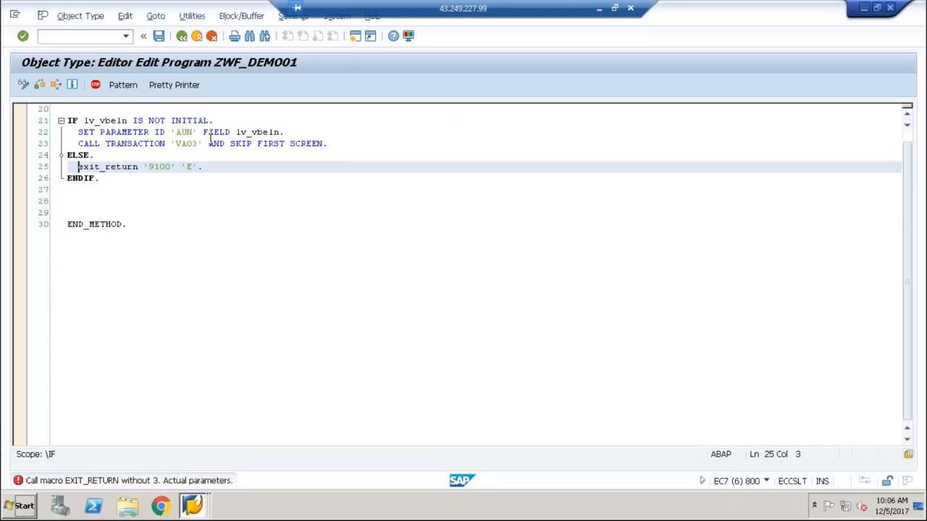
# Add three empty '' parameters after 'E' in the exit_return '9100' call and check the syntax
pyautogui.click(198, 167)
pyautogui.write("''")
pyautogui.press('Left')
pyautogui.press('Right')
pyautogui.write("''")
pyautogui.click(40, 84)
pyautogui.click(230, 167)
pyautogui.write("''")
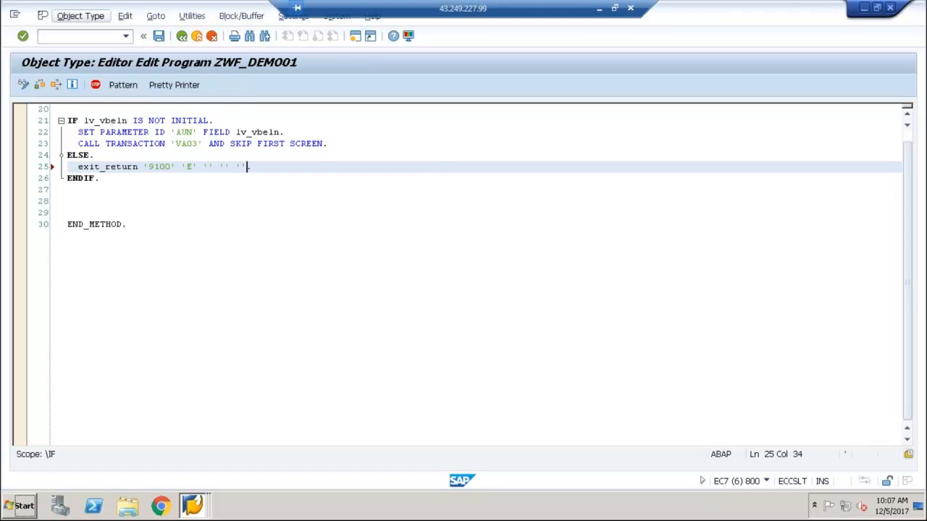
pyautogui.click(38, 88)
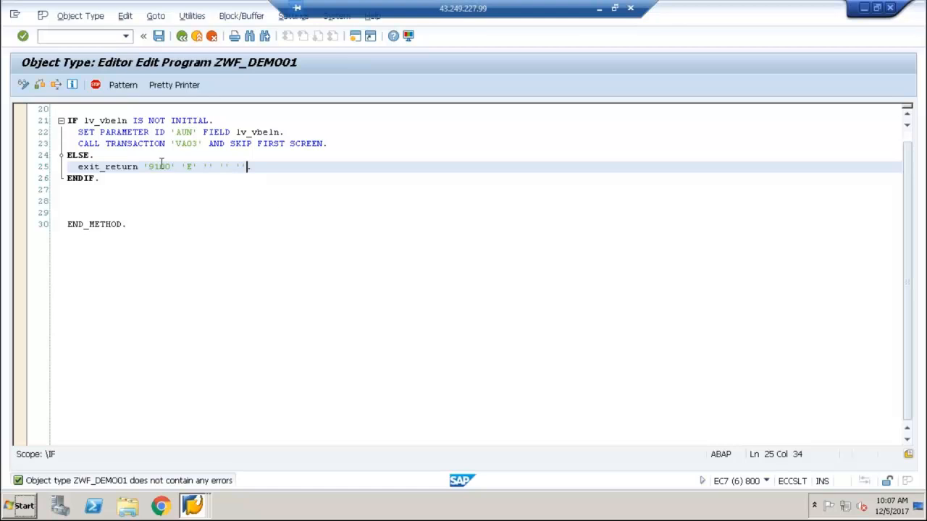
# Empty the second parameter of the exit_return '9100' call by removing the E, then check and save the program
pyautogui.press('Left')
pyautogui.press('Left')
pyautogui.press('Left')
pyautogui.press('Left')
pyautogui.press('Left')
pyautogui.press('Left')
pyautogui.press('Left')
pyautogui.press('Left')
pyautogui.press('Left')
pyautogui.press('Left')
pyautogui.press('BackSpace')
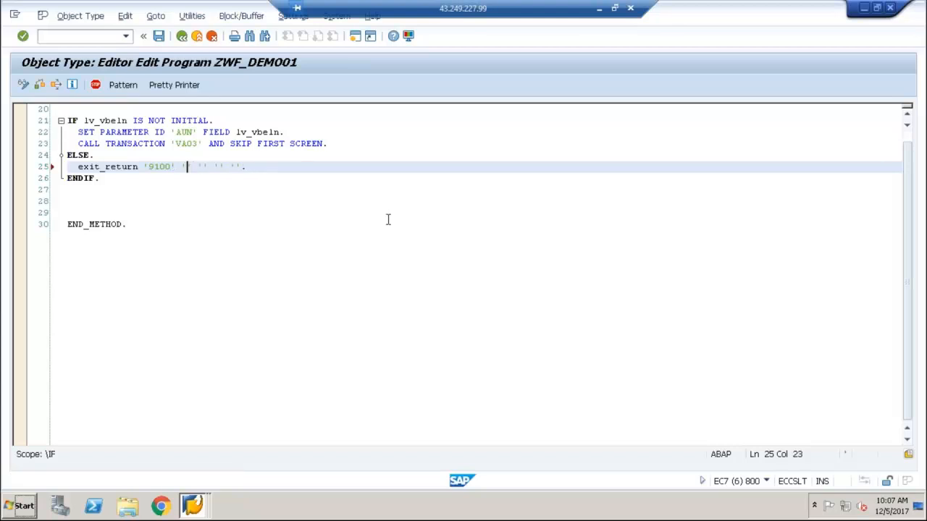
pyautogui.click(39, 85)
pyautogui.click(160, 39)
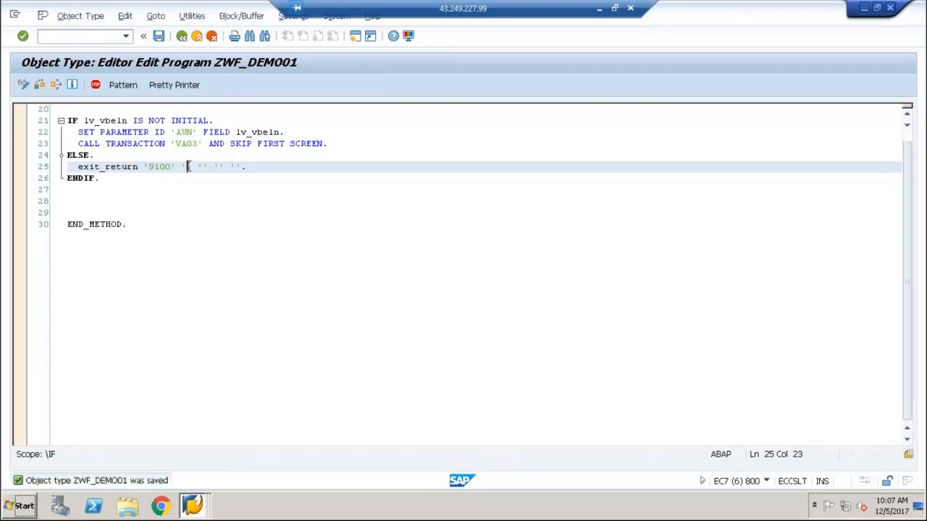
# Review the error type and message of exception 9100 of method DisplayOrder, then return to the object type
pyautogui.click(182, 38)
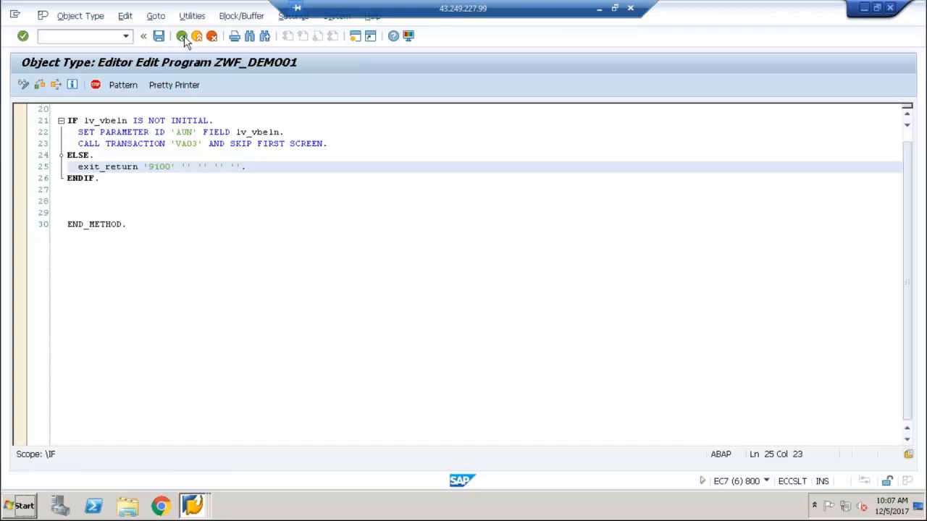
pyautogui.click(302, 85)
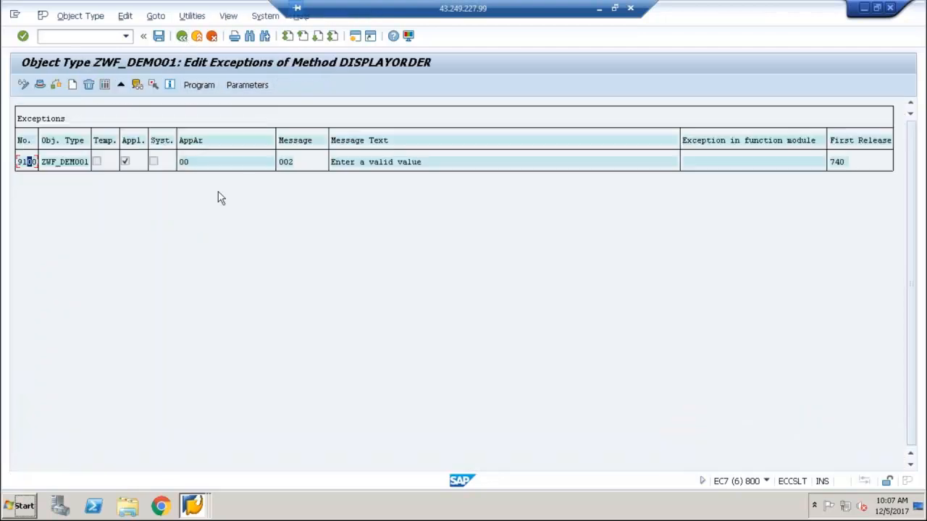
pyautogui.click(59, 164)
pyautogui.doubleClick(64, 162)
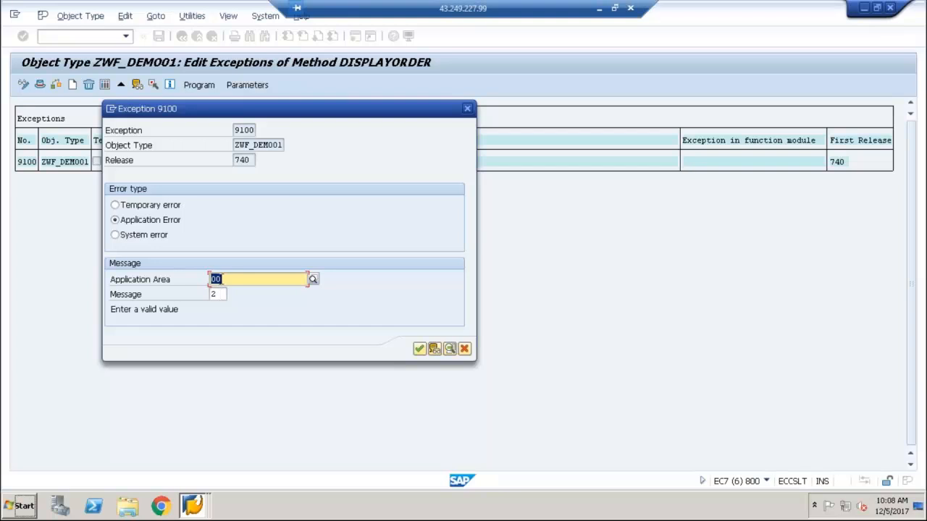
pyautogui.click(465, 349)
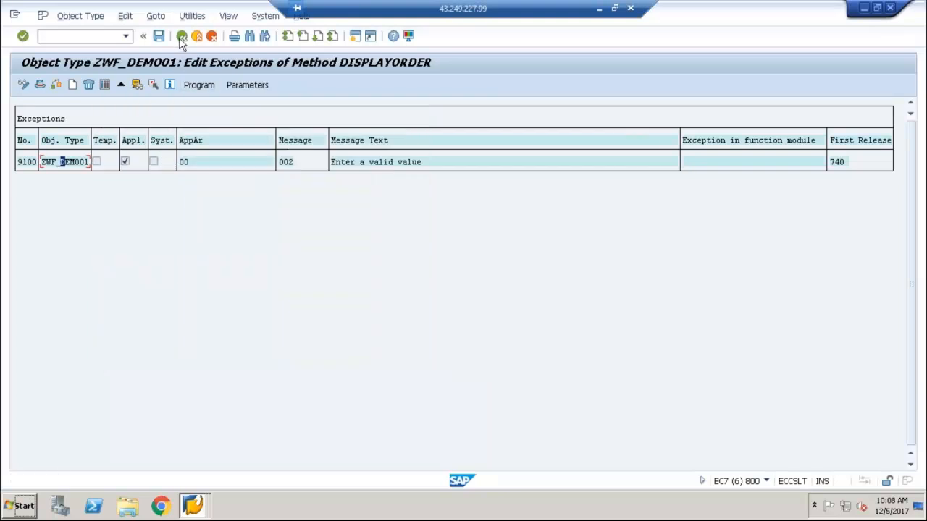
pyautogui.click(181, 38)
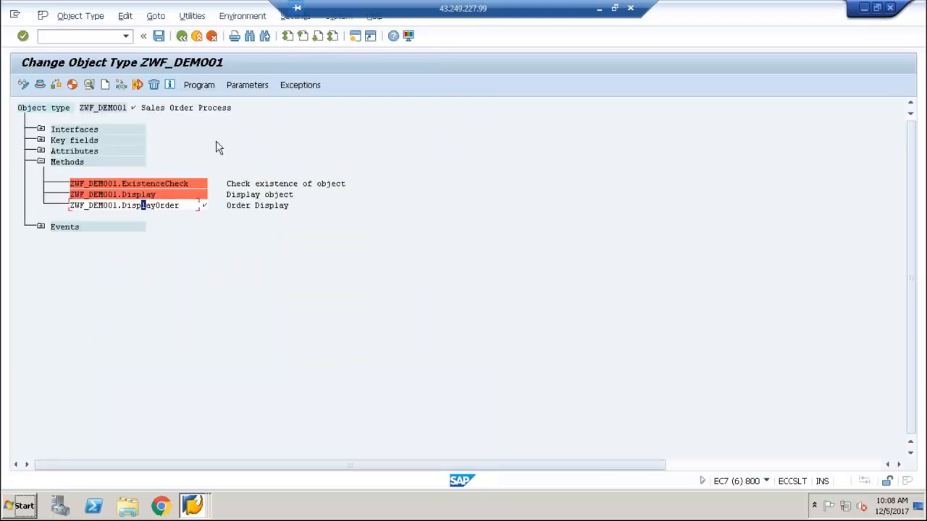
# Reopen the DisplayOrder program, save it and exit to the SAP Easy Access screen
pyautogui.click(197, 84)
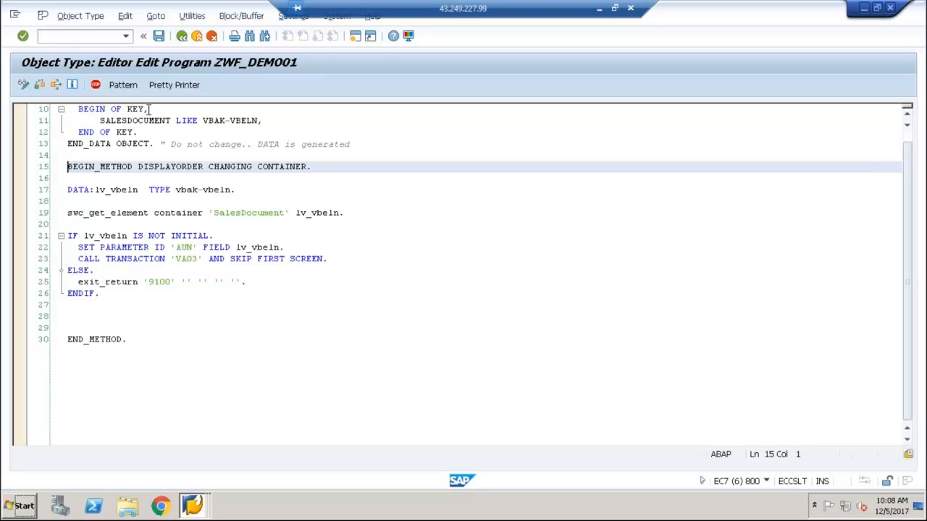
pyautogui.click(159, 37)
pyautogui.click(111, 313)
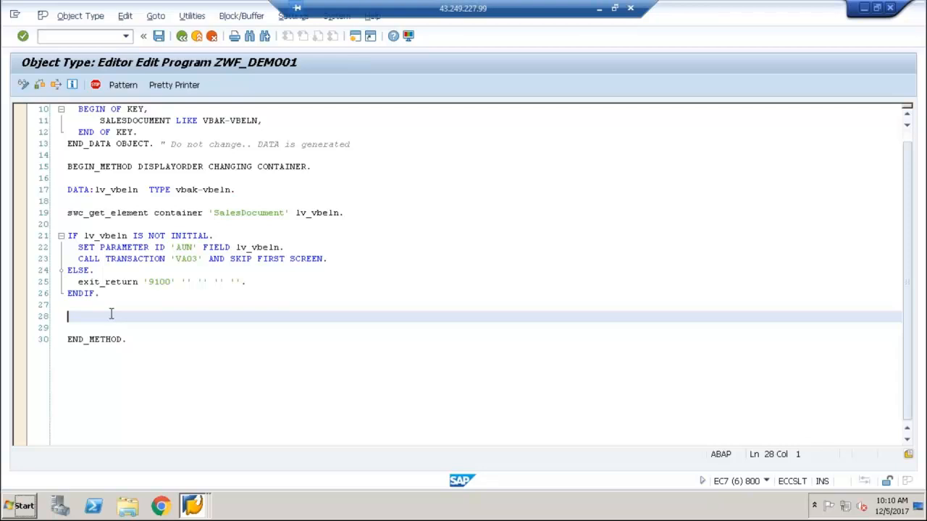
pyautogui.click(182, 36)
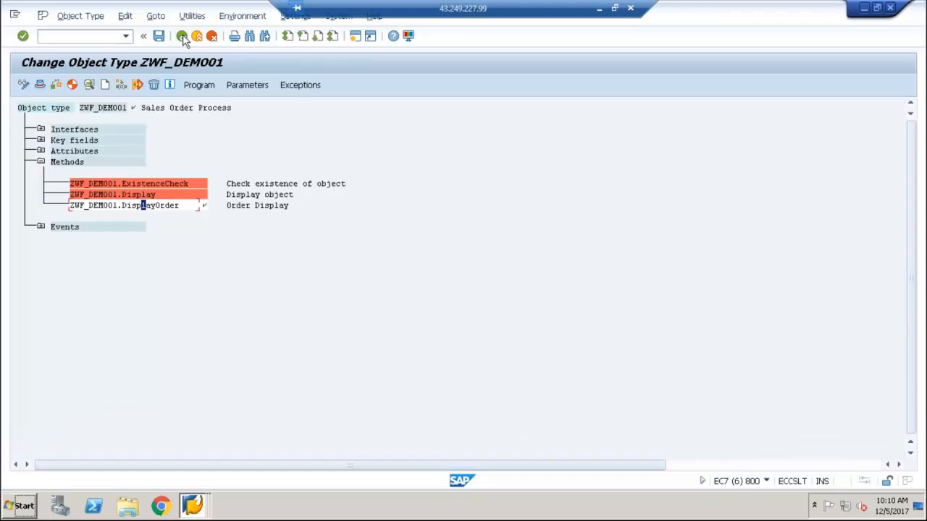
pyautogui.click(183, 35)
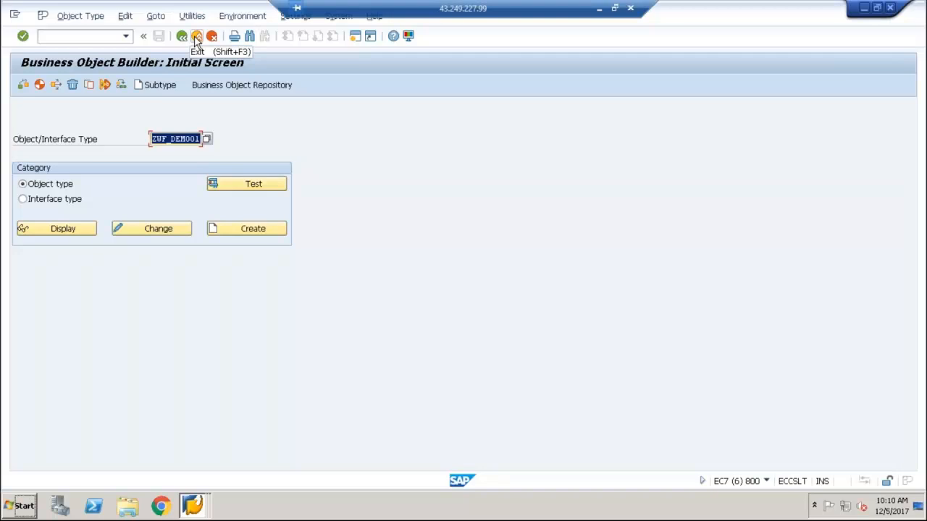
pyautogui.click(196, 38)
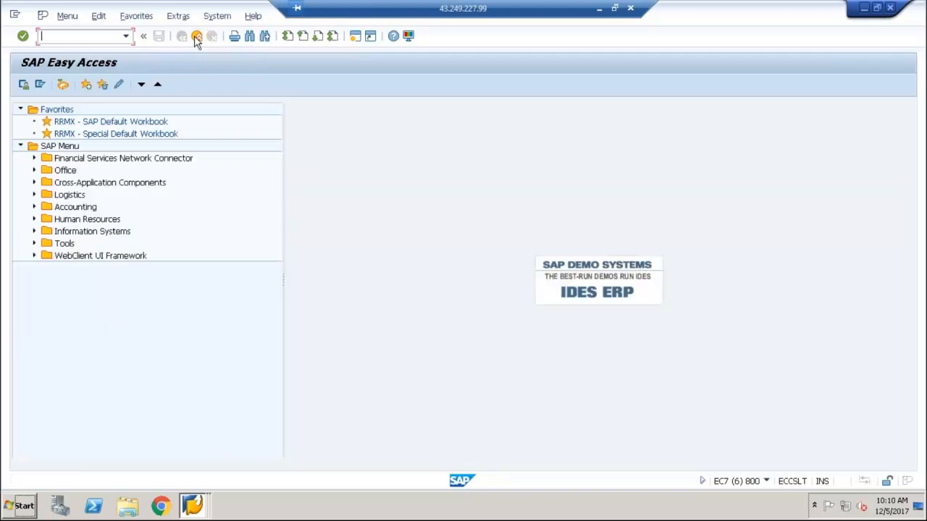
# Display workflow template 98000326 (ZWF_ORDER) in the Workflow Builder through transaction PFTC
pyautogui.write('sw')
pyautogui.press('BackSpace')
pyautogui.press('BackSpace')
pyautogui.write('pftc')
pyautogui.press('Return')
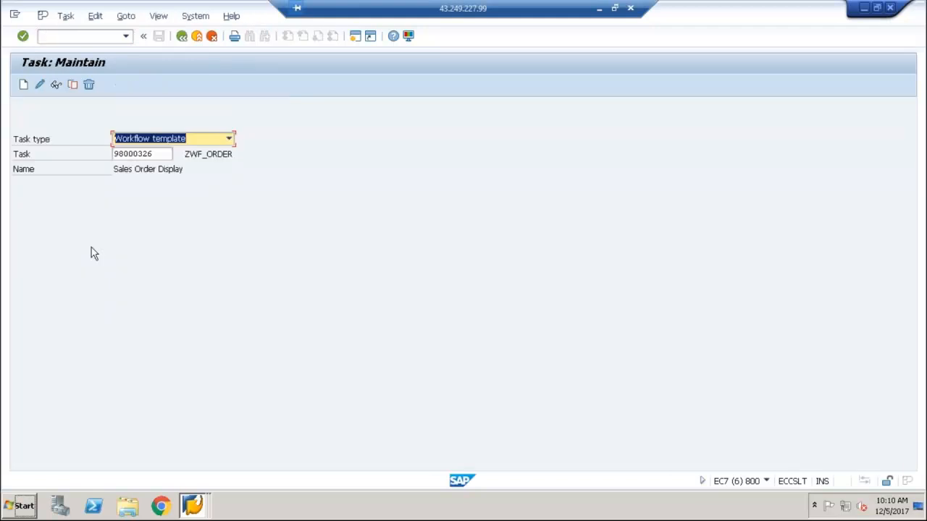
pyautogui.click(55, 87)
pyautogui.click(178, 337)
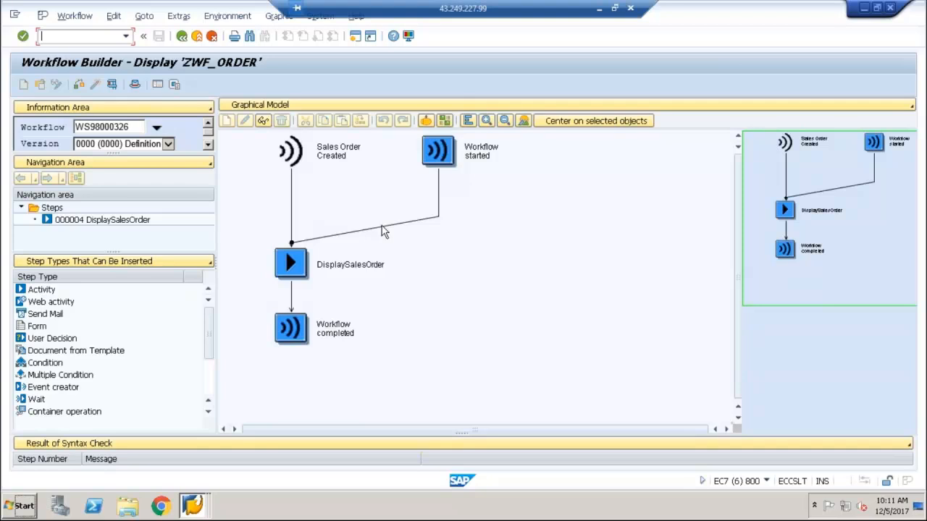
# Examine the DisplaySalesOrder step in the workflow and the Send Mail step type
pyautogui.hotkey('shift', 'F10')
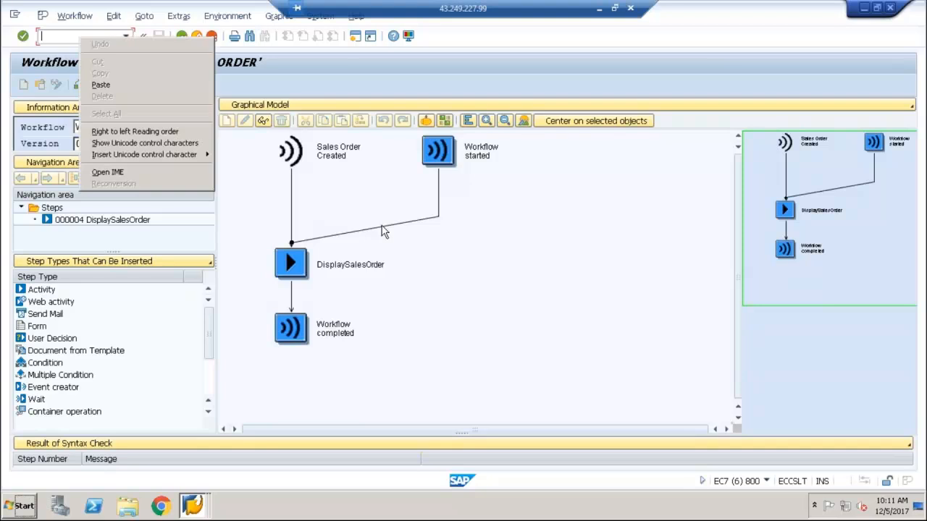
pyautogui.click(518, 248)
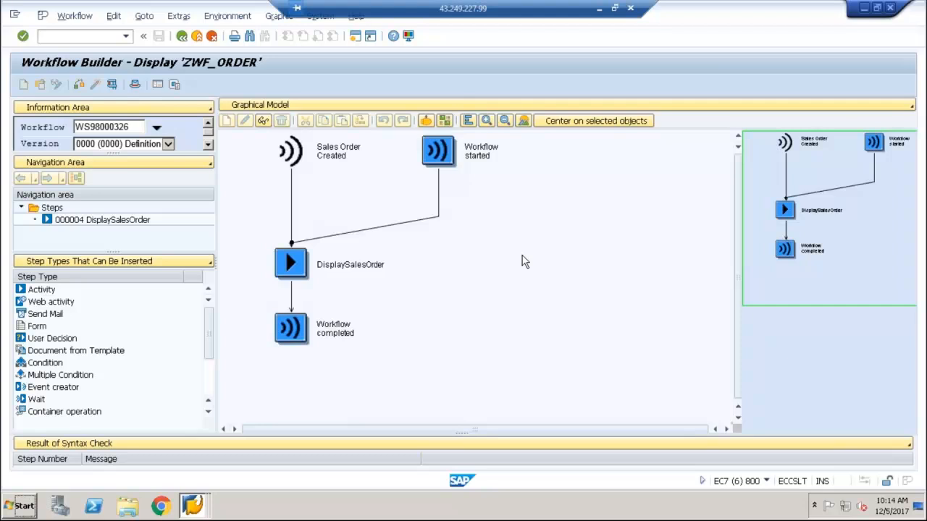
pyautogui.click(312, 270)
pyautogui.click(30, 317)
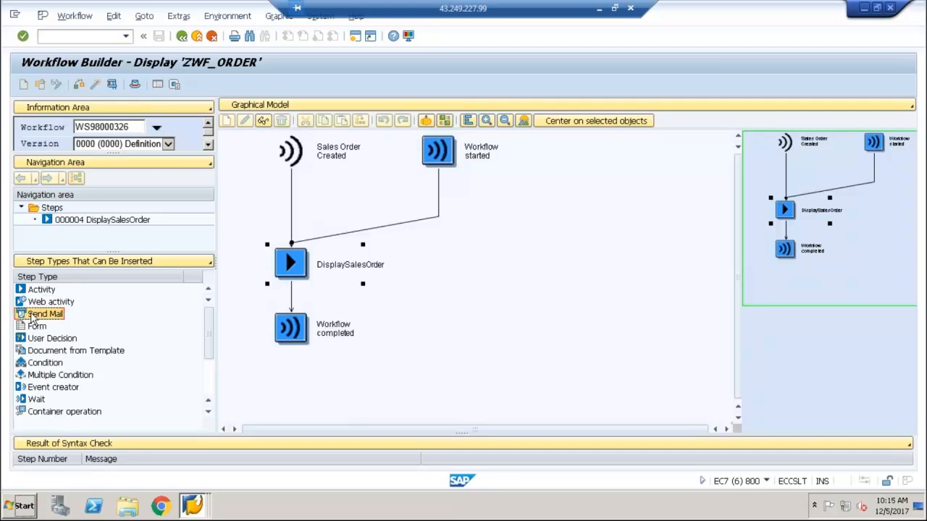
# Leave the workflow and open object type ZWF_DEMO01 for changing through transaction SWO1, expanding its methods
pyautogui.click(181, 36)
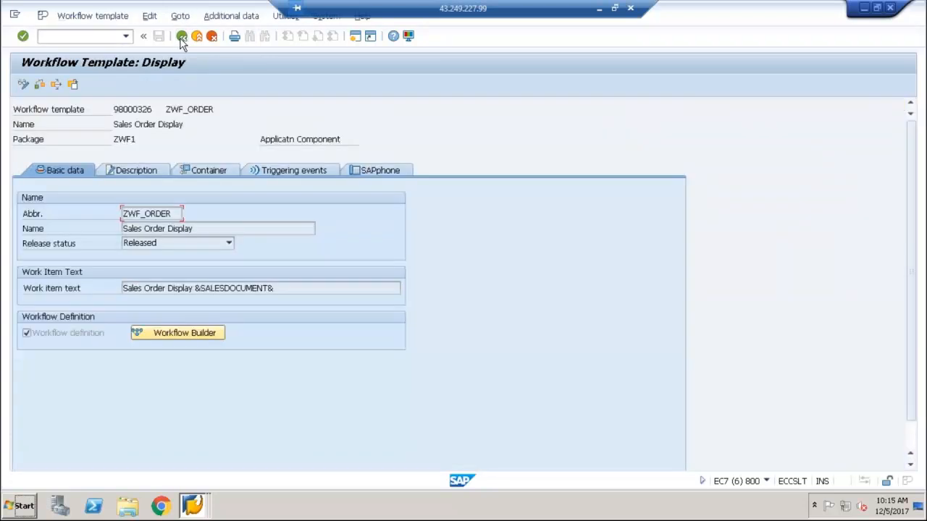
pyautogui.click(181, 36)
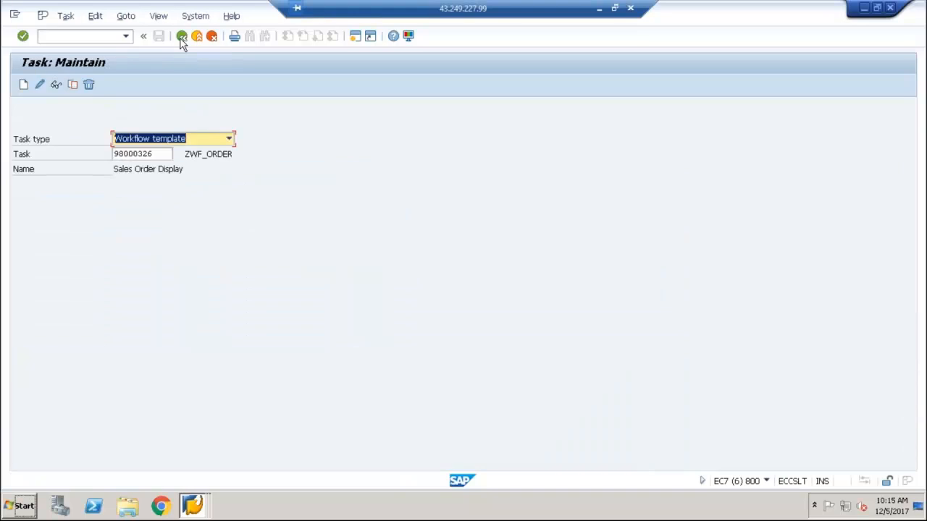
pyautogui.click(181, 37)
pyautogui.write('swo1')
pyautogui.press('Return')
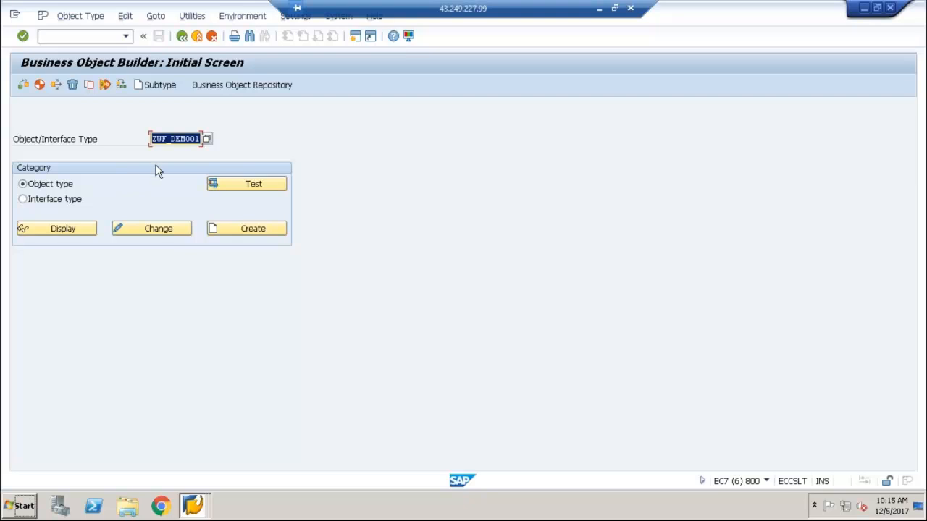
pyautogui.click(144, 227)
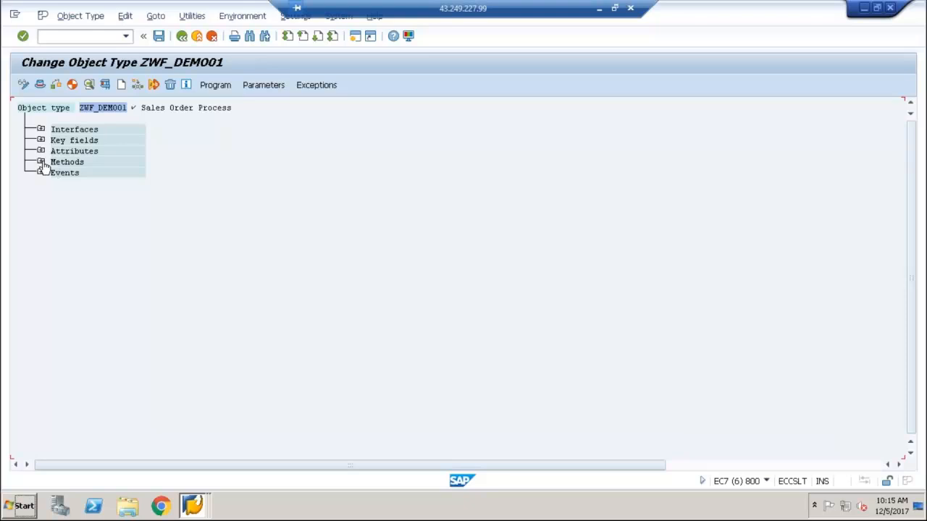
pyautogui.click(41, 162)
pyautogui.click(149, 205)
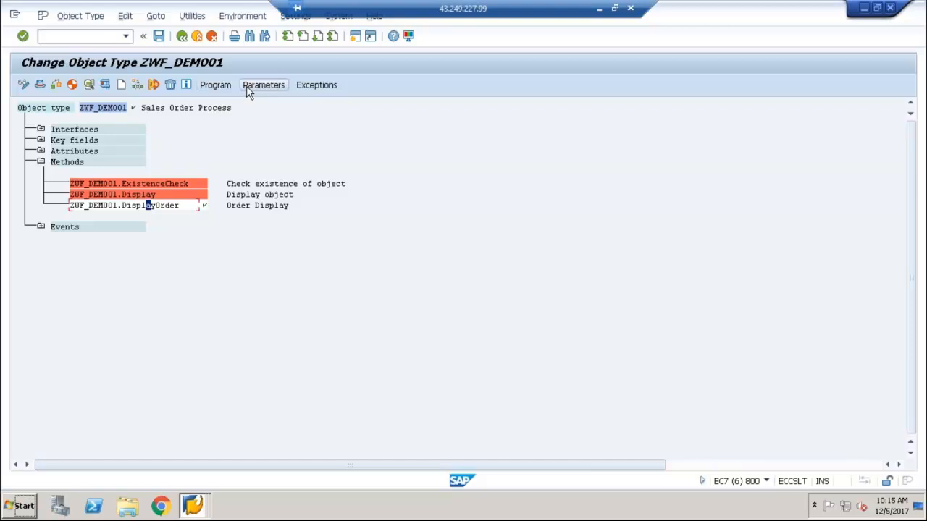
# Start creating a method without a function module template and enter GetOrderDetails as the method
pyautogui.click(128, 204)
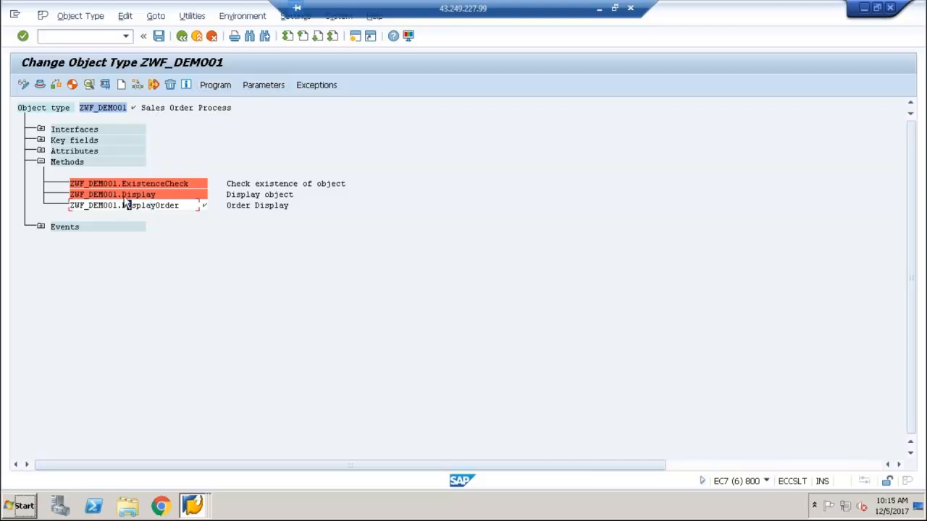
pyautogui.click(121, 86)
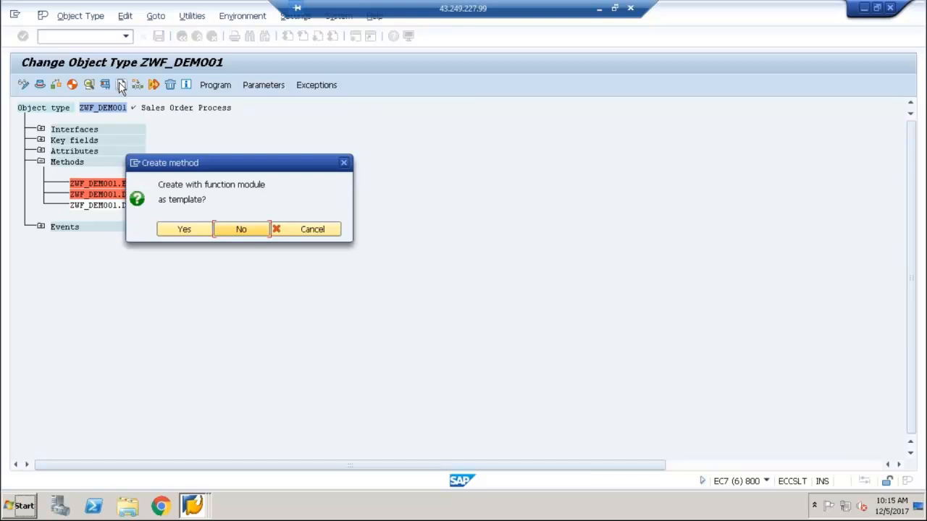
pyautogui.click(226, 229)
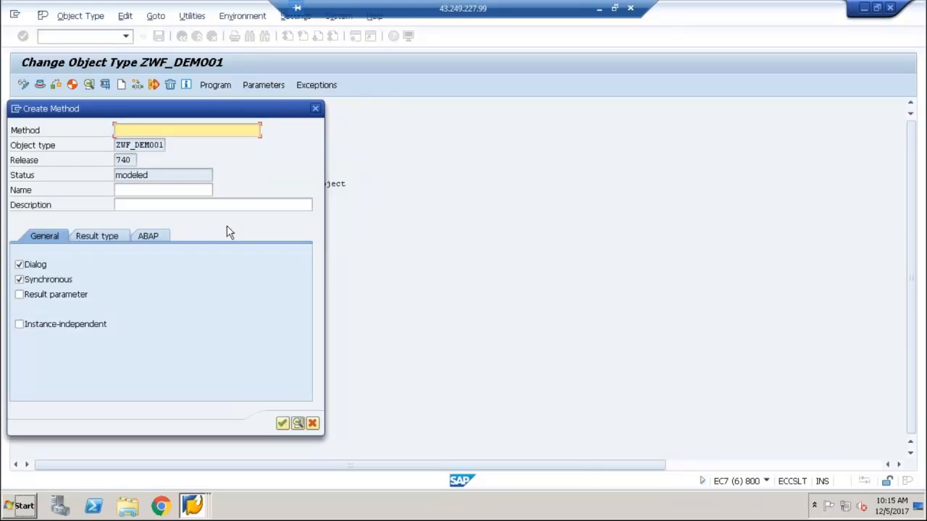
pyautogui.write('Get_')
pyautogui.write('Order')
pyautogui.press('BackSpace')
pyautogui.press('BackSpace')
pyautogui.press('BackSpace')
pyautogui.press('BackSpace')
pyautogui.press('BackSpace')
pyautogui.press('BackSpace')
pyautogui.write('OrderDetails')
# Enter the name GetOrderDetails and description Order Details, disable the Dialog option and create the method
pyautogui.click(188, 189)
pyautogui.write('Get')
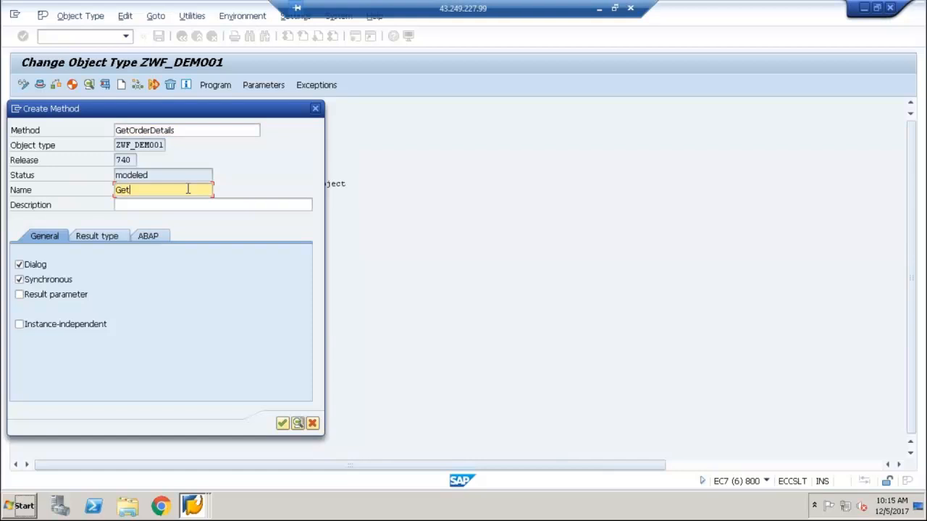
pyautogui.write('OrderDetails')
pyautogui.press('Tab')
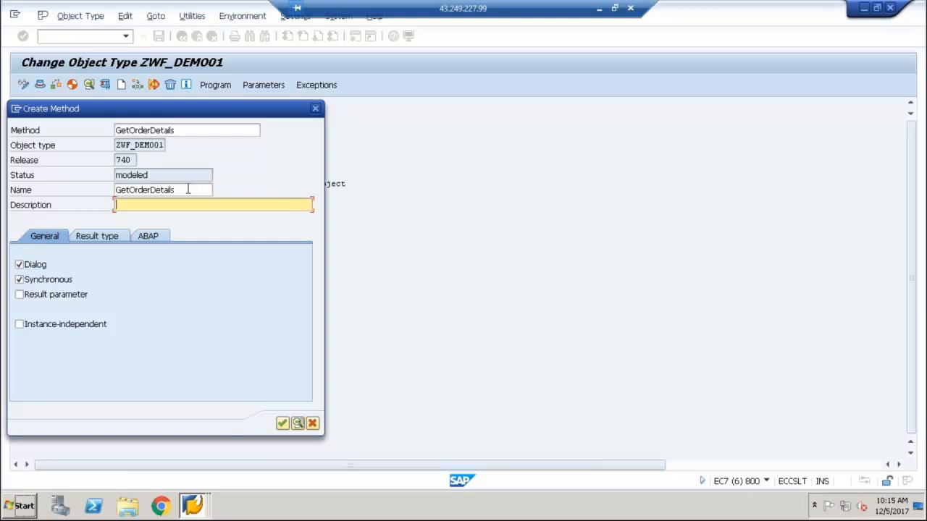
pyautogui.write('Order Details')
pyautogui.click(176, 194)
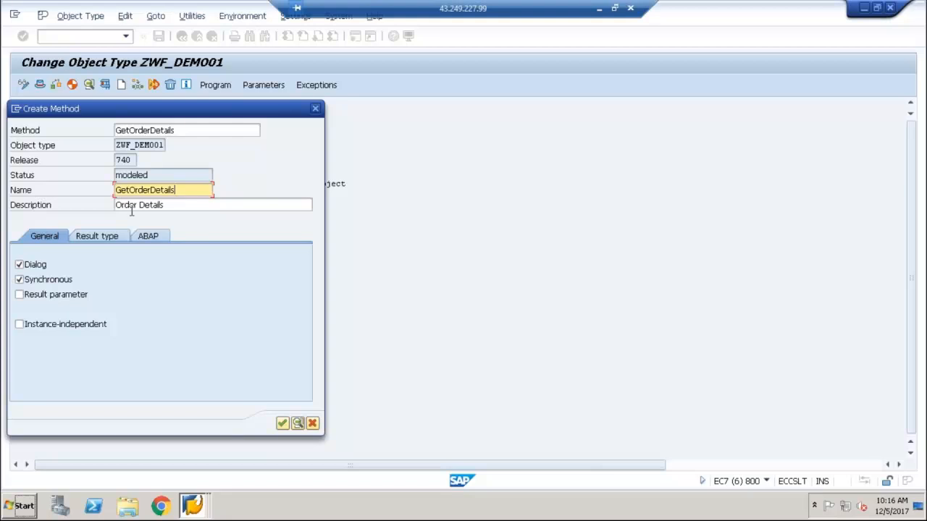
pyautogui.click(19, 265)
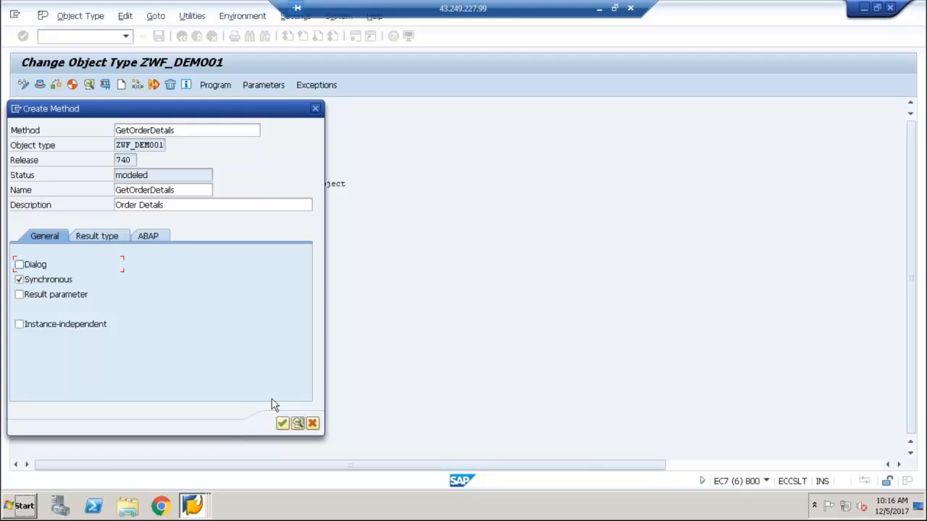
pyautogui.click(282, 424)
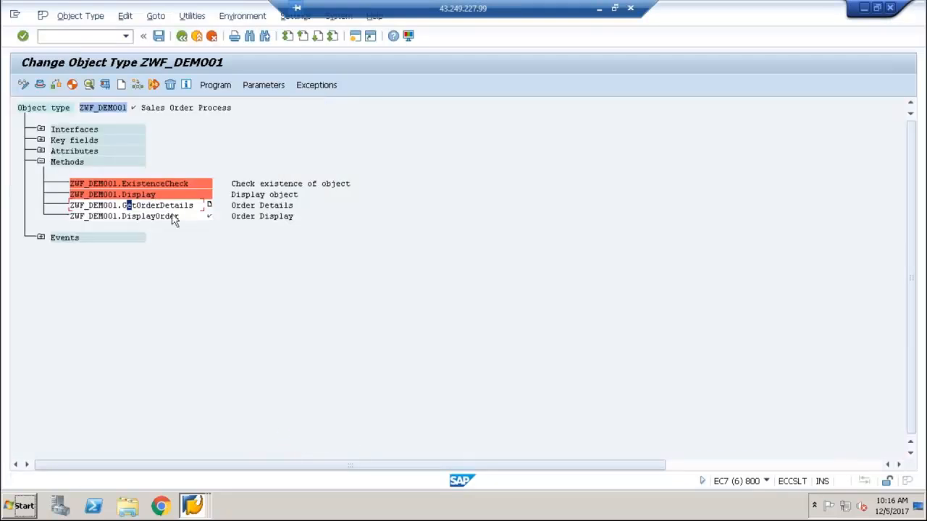
# Change the release status of method GetOrderDetails to implemented
pyautogui.click(148, 206)
pyautogui.click(123, 17)
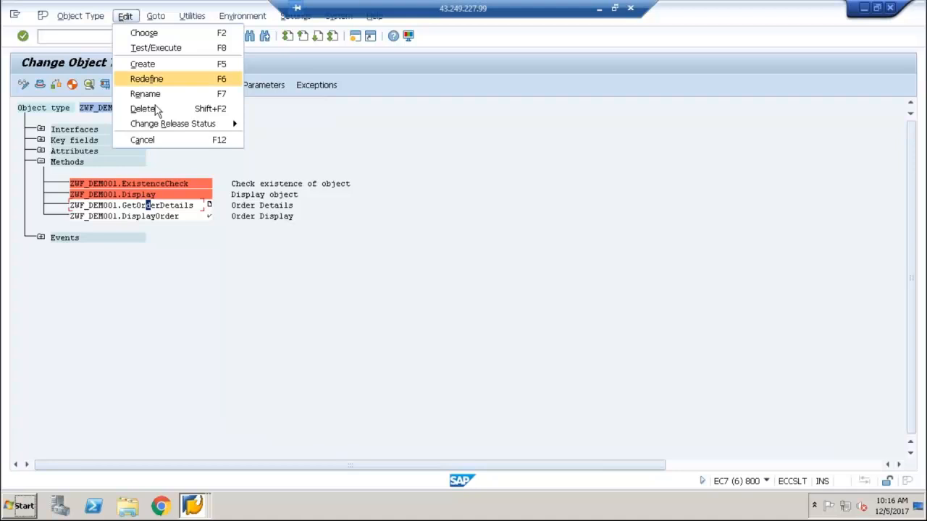
pyautogui.moveTo(162, 134)
pyautogui.moveTo(305, 140)
pyautogui.click(406, 154)
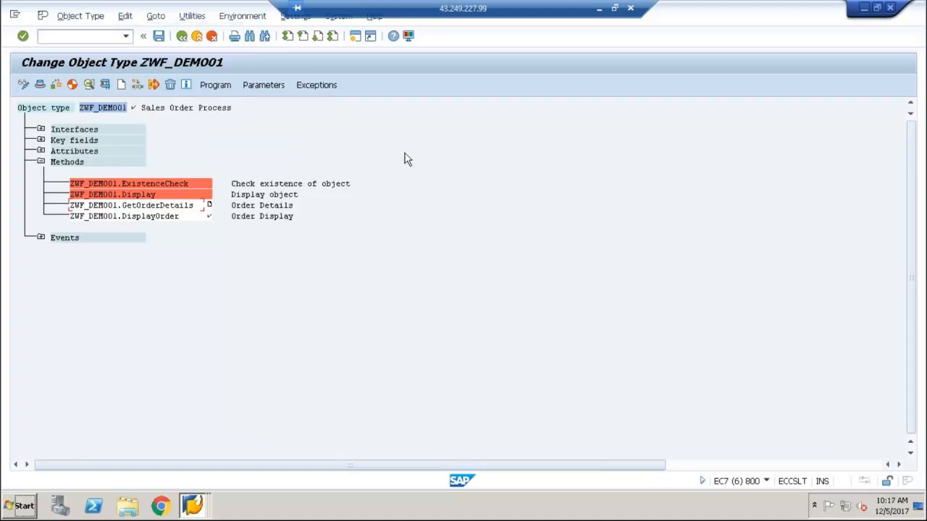
# Change the release status of method GetOrderDetails to released
pyautogui.click(122, 206)
pyautogui.click(125, 16)
pyautogui.moveTo(152, 125)
pyautogui.moveTo(323, 142)
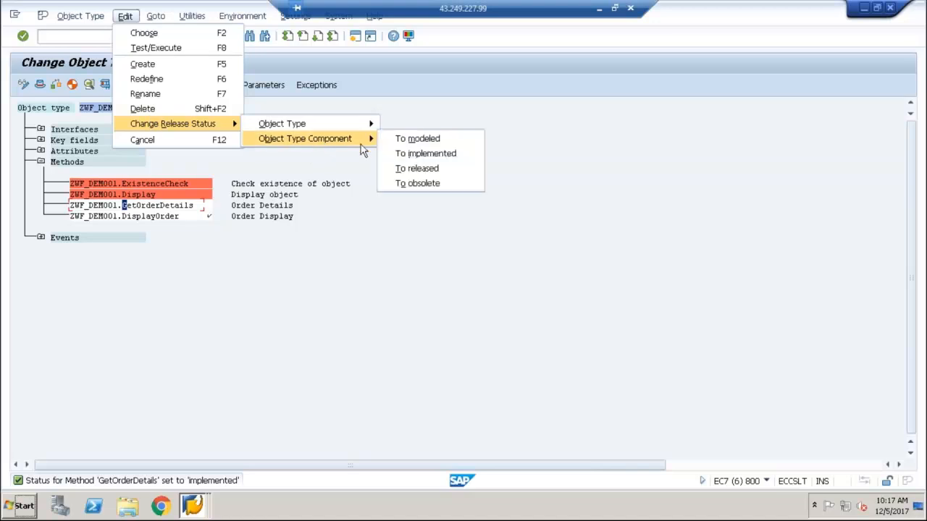
pyautogui.click(415, 168)
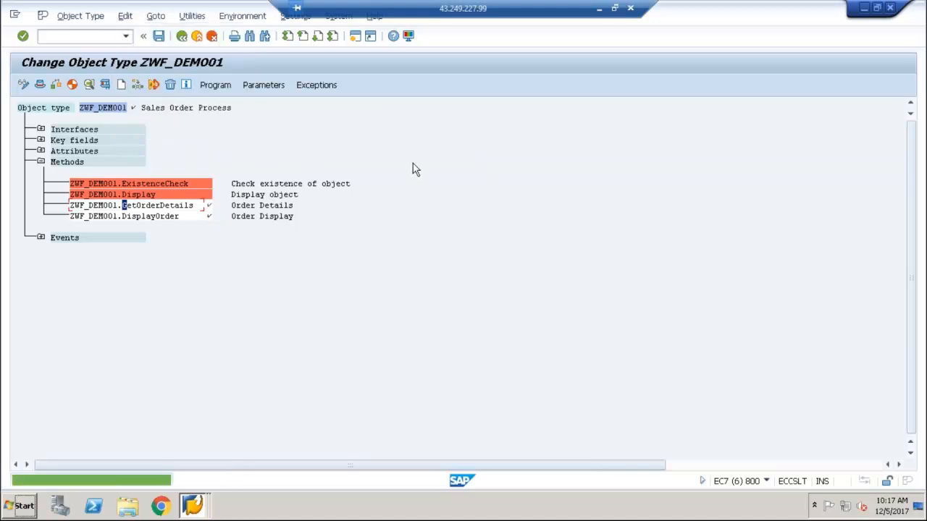
# Start creating parameters for method GetOrderDetails from ABAP Dictionary proposals, picking fields VBELN and AUART of table VBAK
pyautogui.click(164, 206)
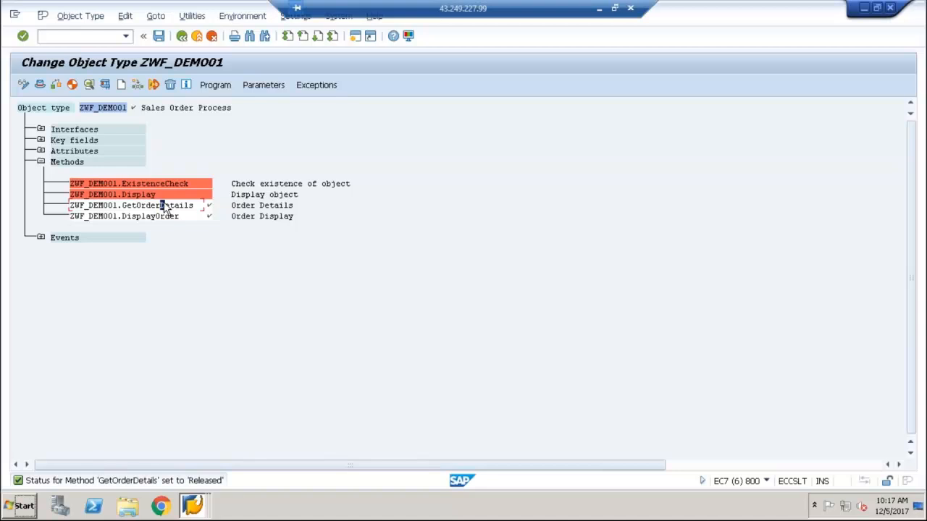
pyautogui.click(259, 86)
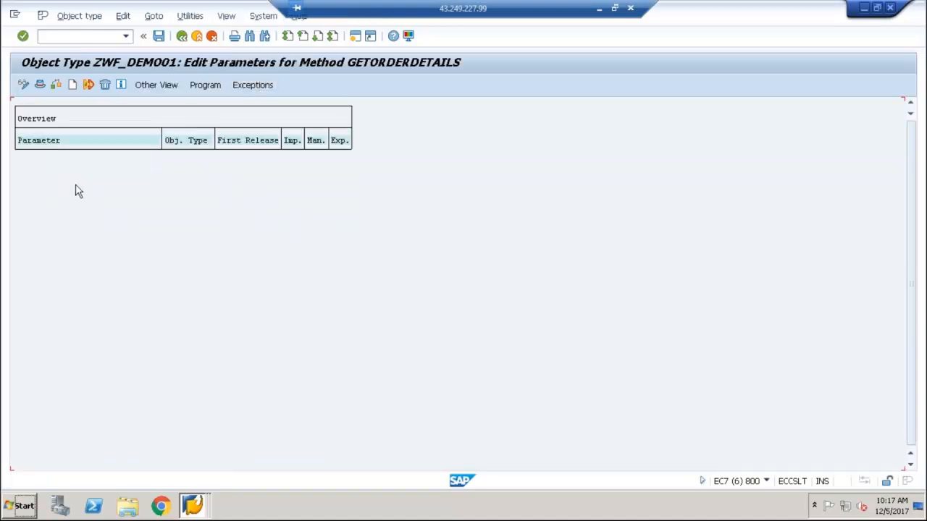
pyautogui.click(72, 85)
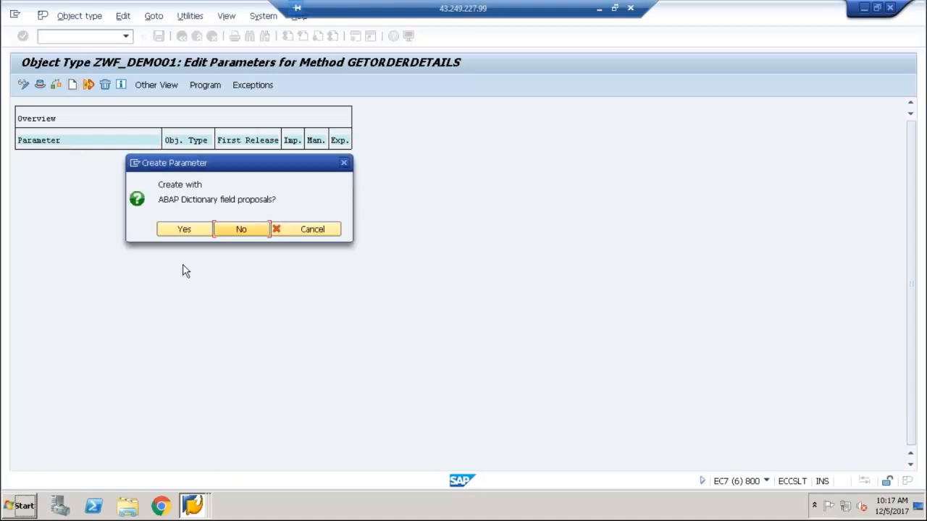
pyautogui.click(199, 229)
pyautogui.write('vbak')
pyautogui.press('Return')
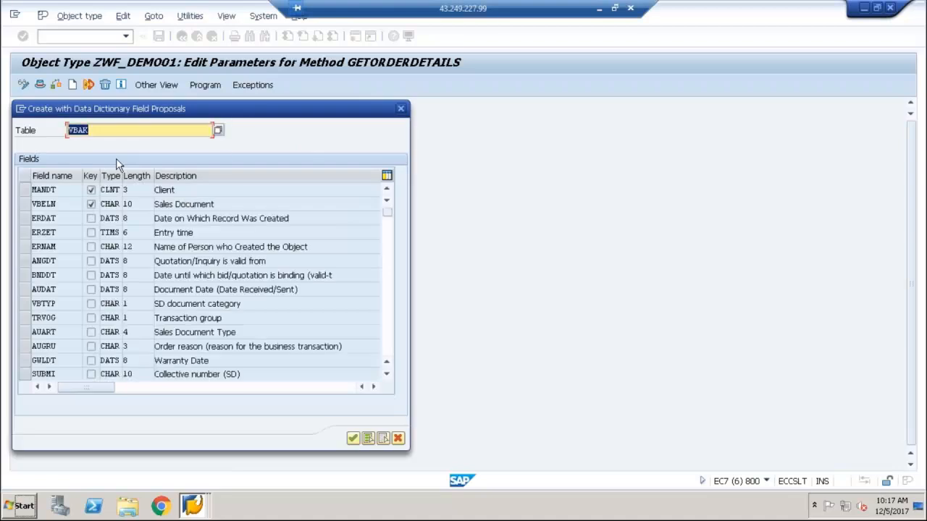
pyautogui.click(25, 204)
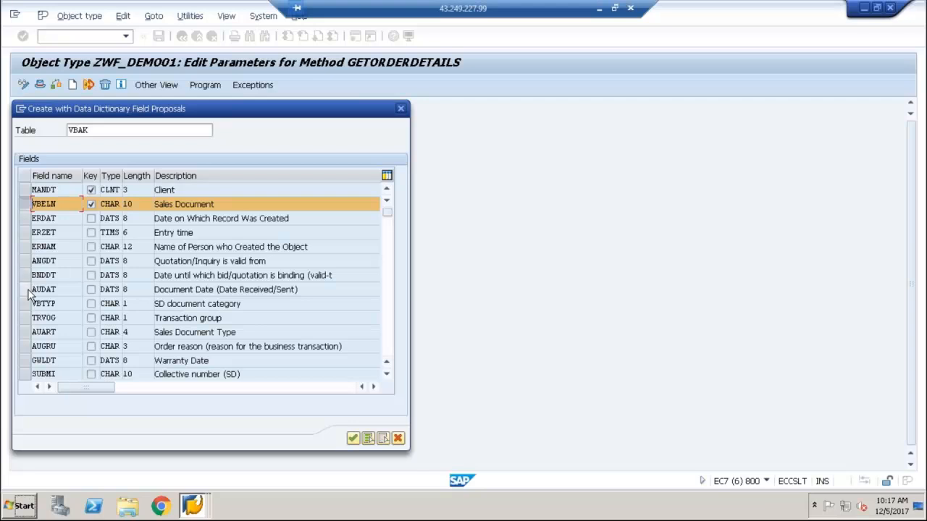
pyautogui.click(24, 331)
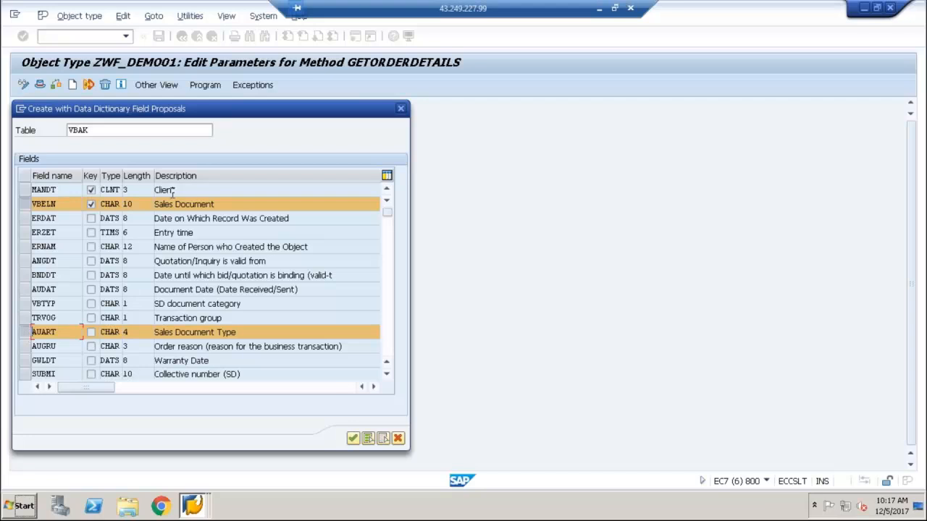
pyautogui.click(352, 438)
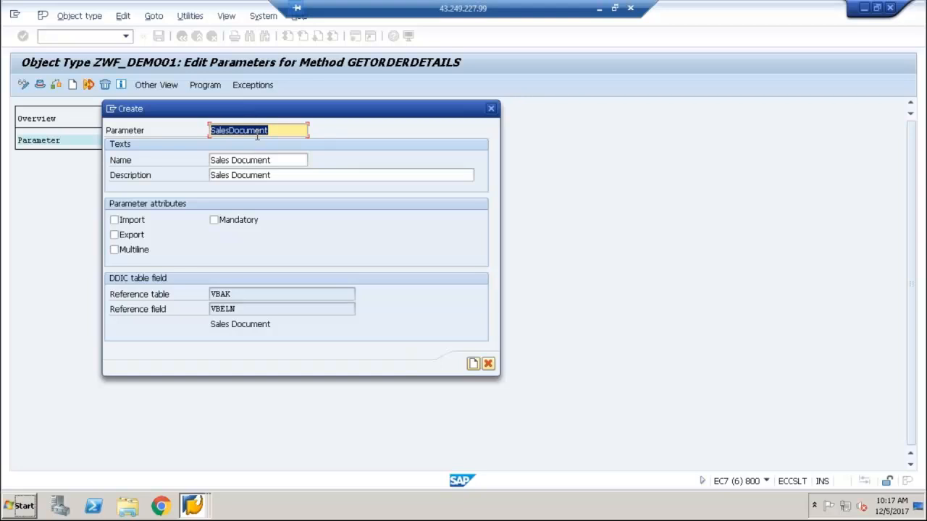
# Create SalesDocument as an import parameter and SalesDocumentType as an export parameter, then save the object type
pyautogui.click(120, 225)
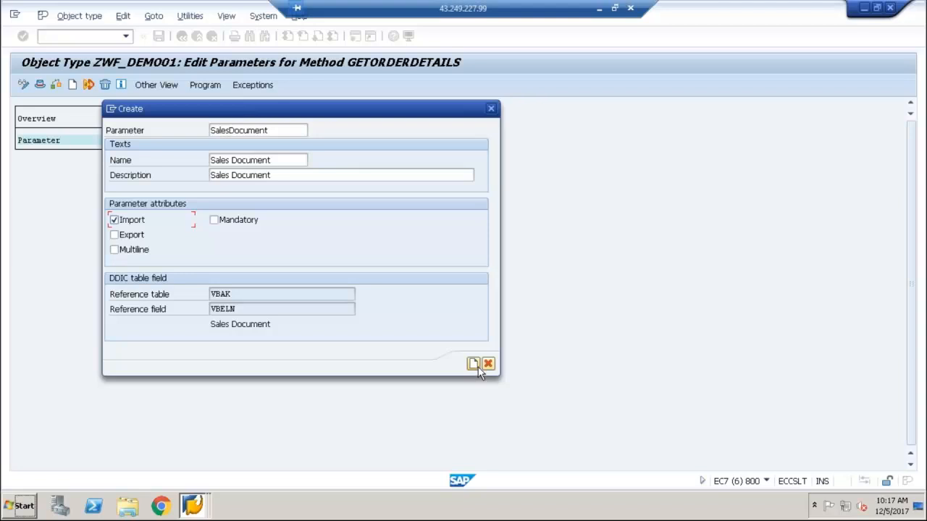
pyautogui.click(477, 365)
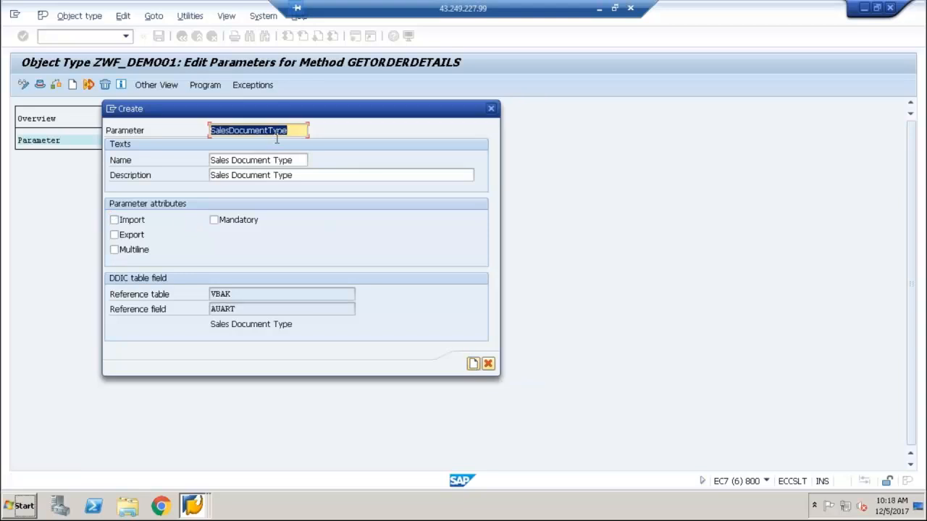
pyautogui.click(114, 235)
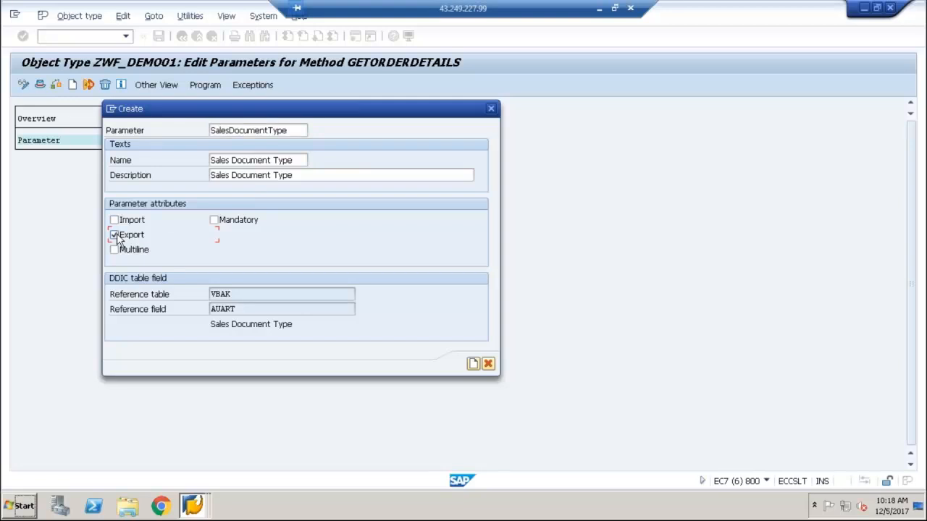
pyautogui.click(474, 362)
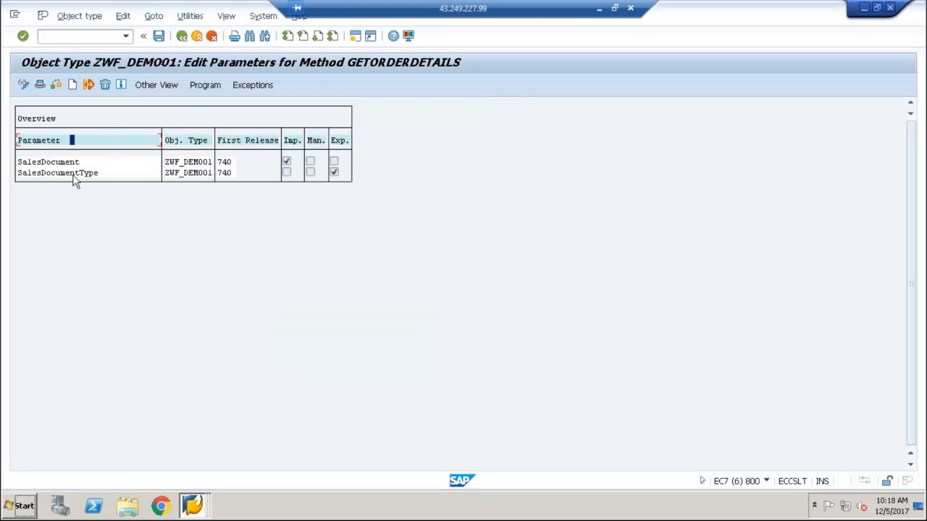
pyautogui.click(159, 37)
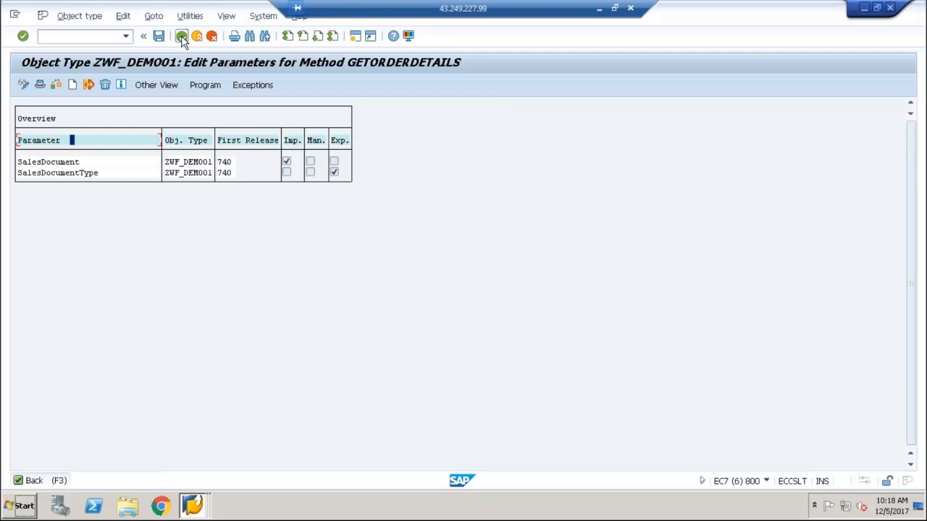
pyautogui.click(181, 35)
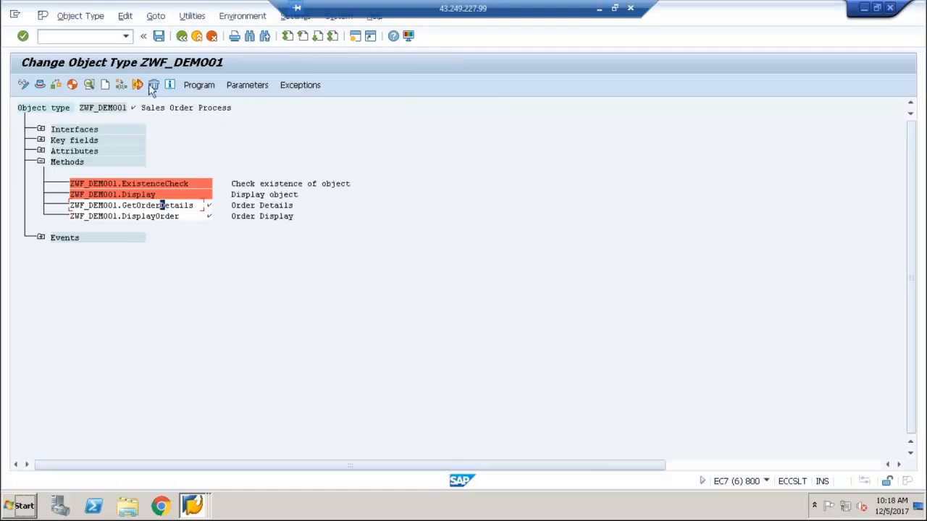
pyautogui.click(158, 36)
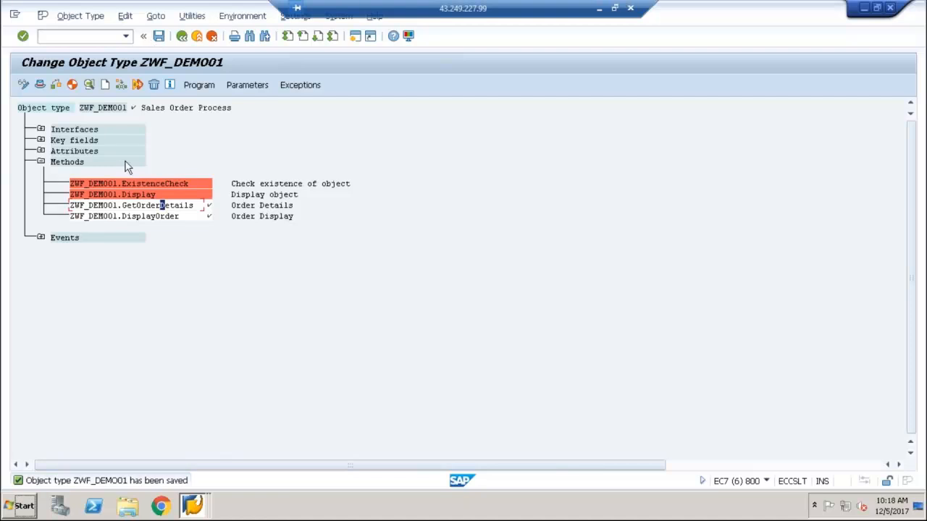
# Open the program of method GetOrderDetails and generate its missing code template automatically
pyautogui.click(167, 206)
pyautogui.click(200, 86)
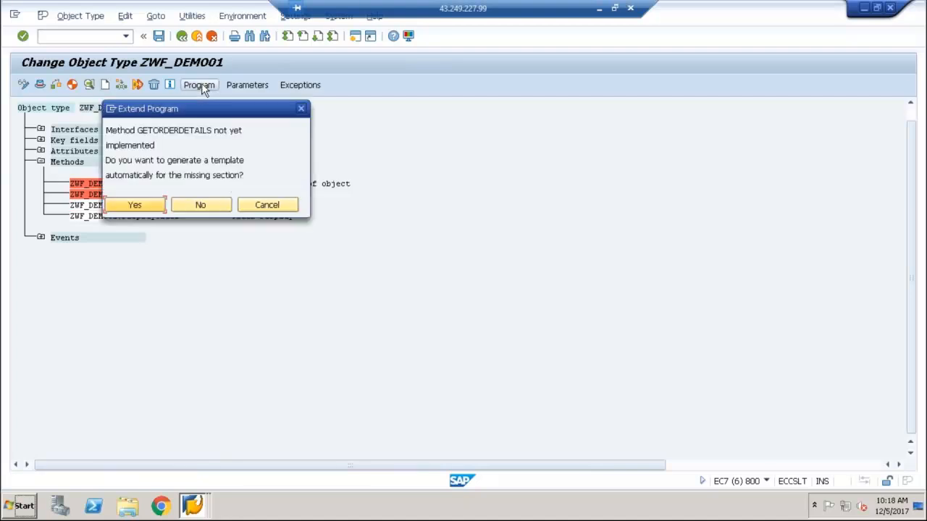
pyautogui.click(152, 204)
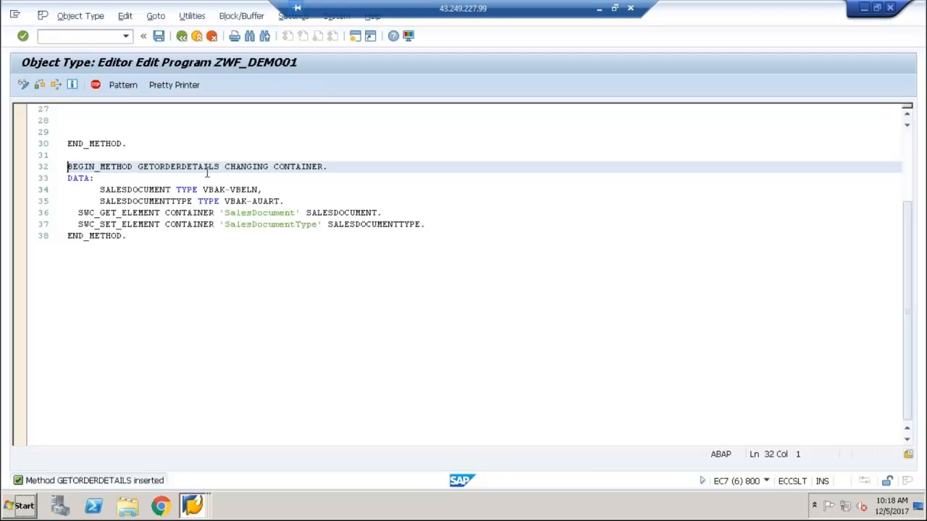
# Insert blank lines below the SWC_GET_ELEMENT and SWC_SET_ELEMENT statements of GETORDERDETAILS
pyautogui.click(440, 223)
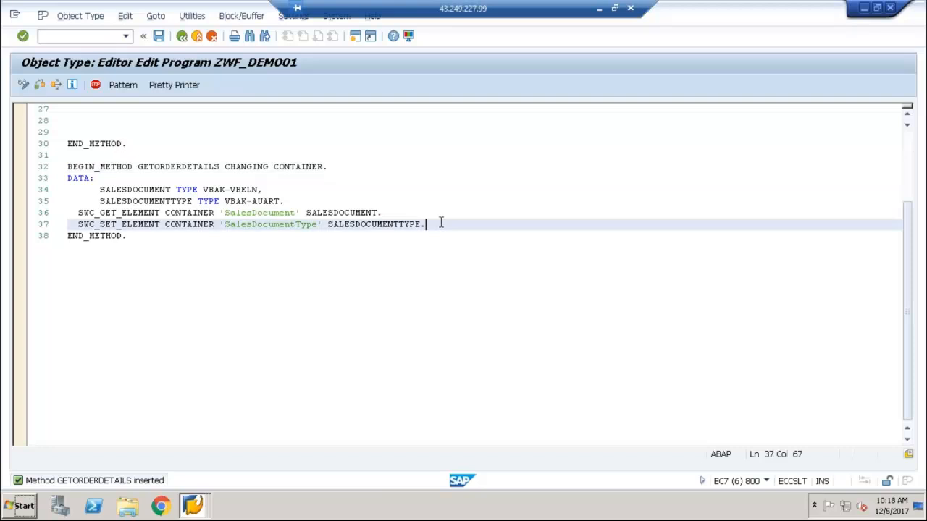
pyautogui.press('Return')
pyautogui.press('Return')
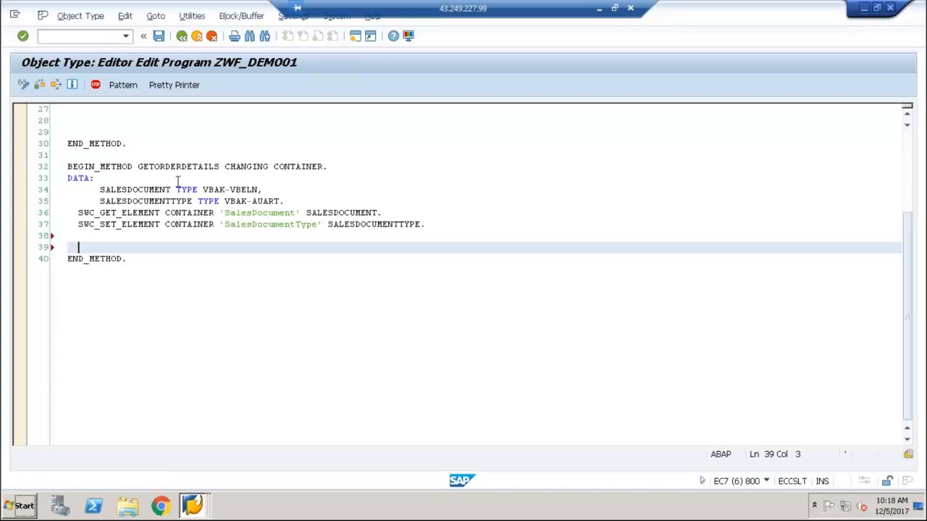
pyautogui.click(105, 214)
pyautogui.click(111, 225)
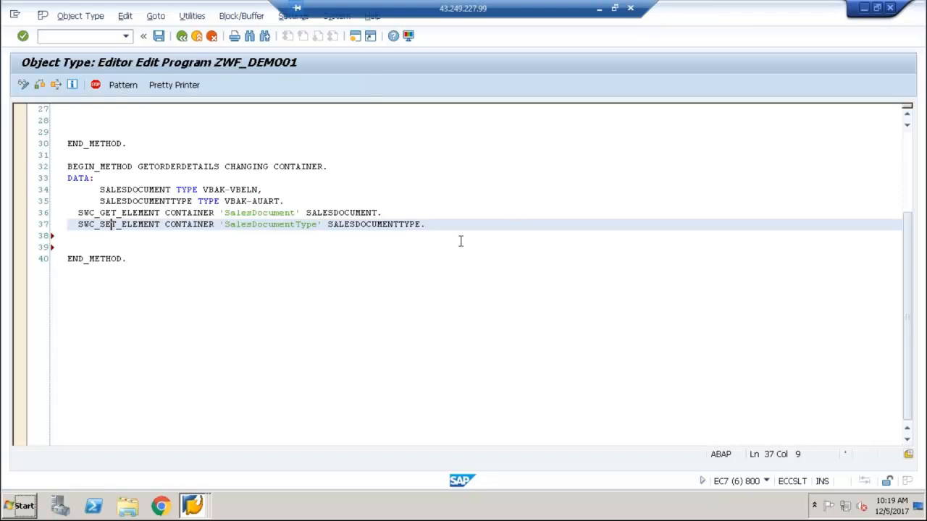
pyautogui.click(411, 215)
pyautogui.press('Return')
pyautogui.press('Return')
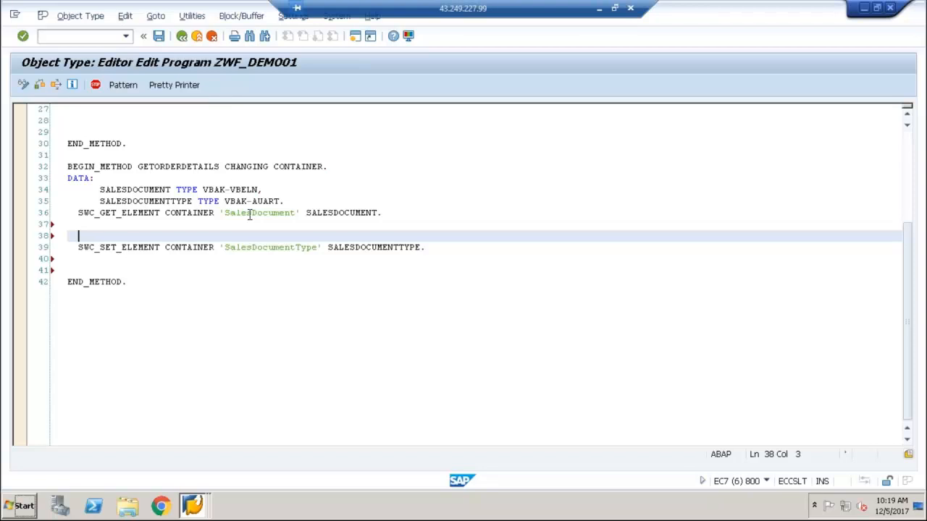
pyautogui.press('Up')
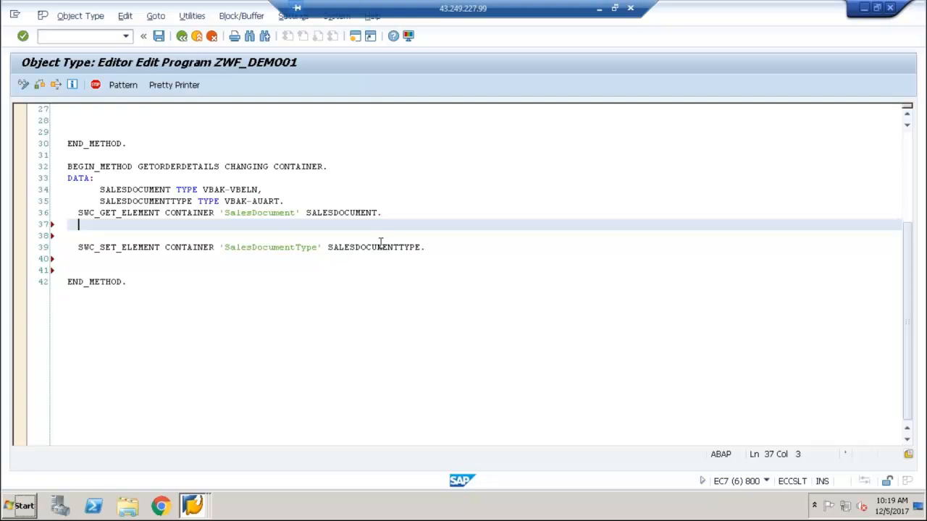
pyautogui.press('Return')
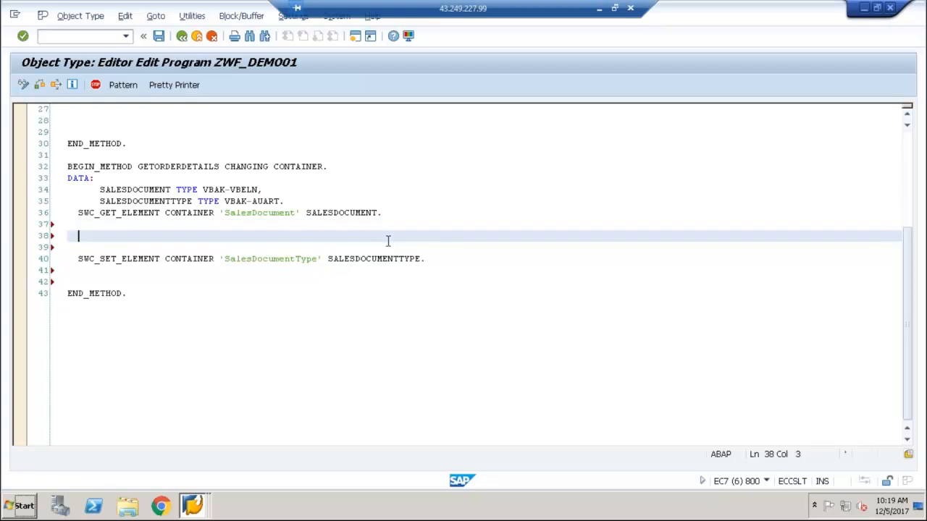
# Write an IF salesdocument IS NOT INITIAL block closed by ENDIF between the get and set element statements
pyautogui.write('IF salesdo')
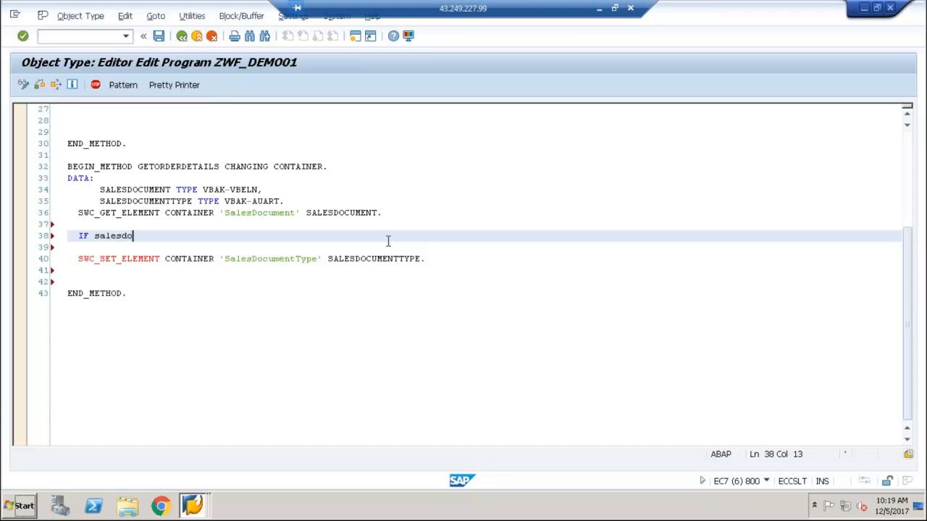
pyautogui.write('cument ISNOT')
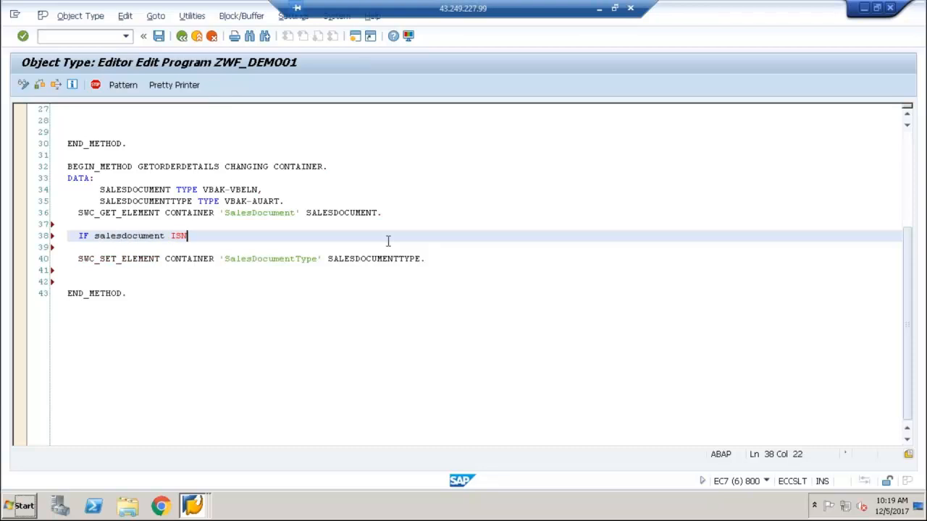
pyautogui.press('BackSpace')
pyautogui.press('BackSpace')
pyautogui.write('NOT INITIAL.')
pyautogui.press('Return')
pyautogui.press('BackSpace')
pyautogui.press('BackSpace')
pyautogui.write('ENDIF.')
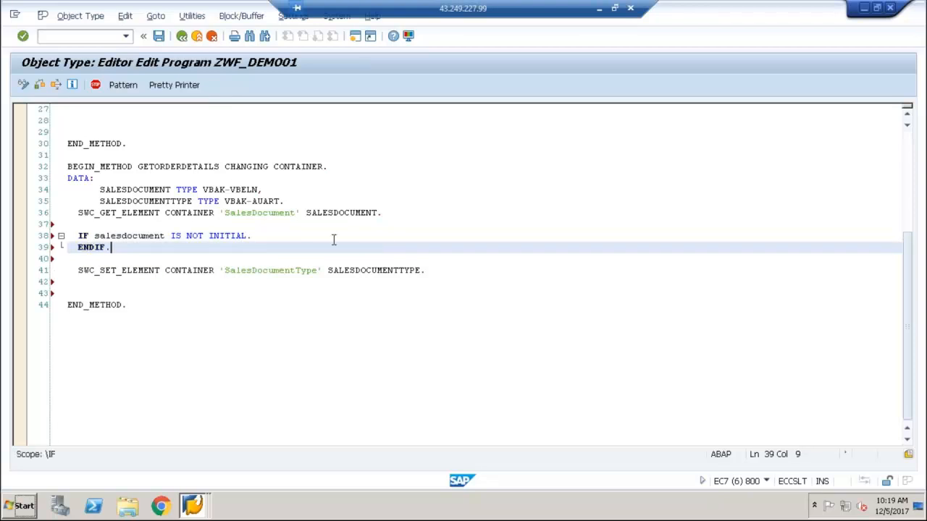
# Begin a SELECT inside the IF block with the line "select single auart from vbak"
pyautogui.click(325, 233)
pyautogui.press('Return')
pyautogui.write('select single auart')
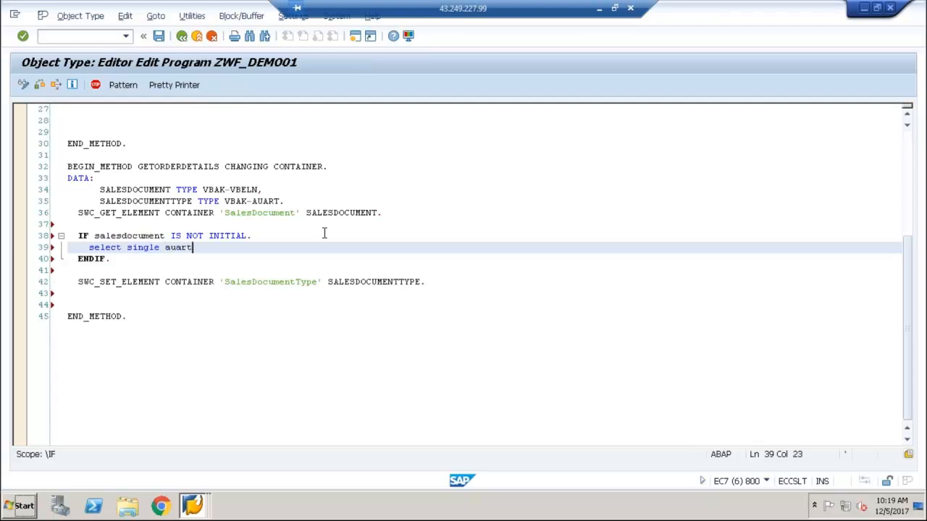
pyautogui.write(' from vbak')
pyautogui.press('Return')
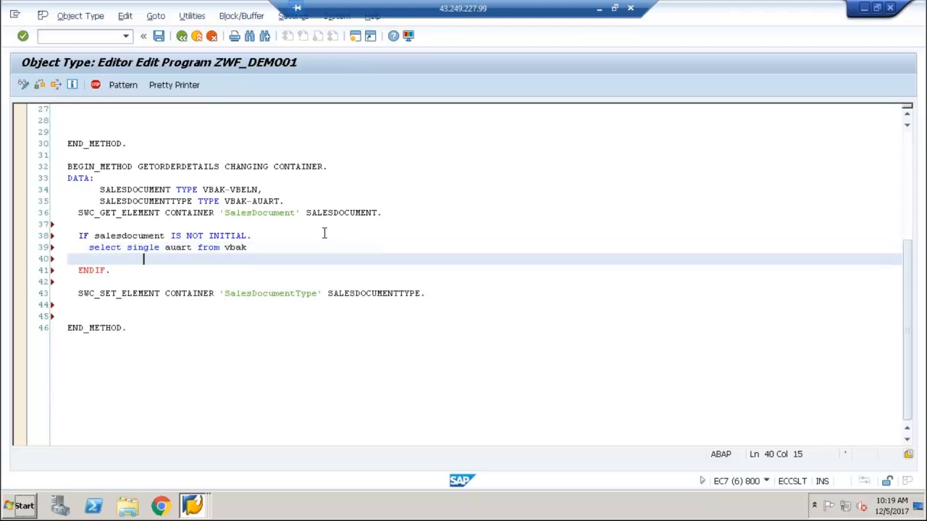
# Complete the SELECT with "into salesdocumenttype" and "where vbeln = salesdocument." and save the program
pyautogui.write('o salesdocumenttype')
pyautogui.press('Return')
pyautogui.write('where vbeln ')
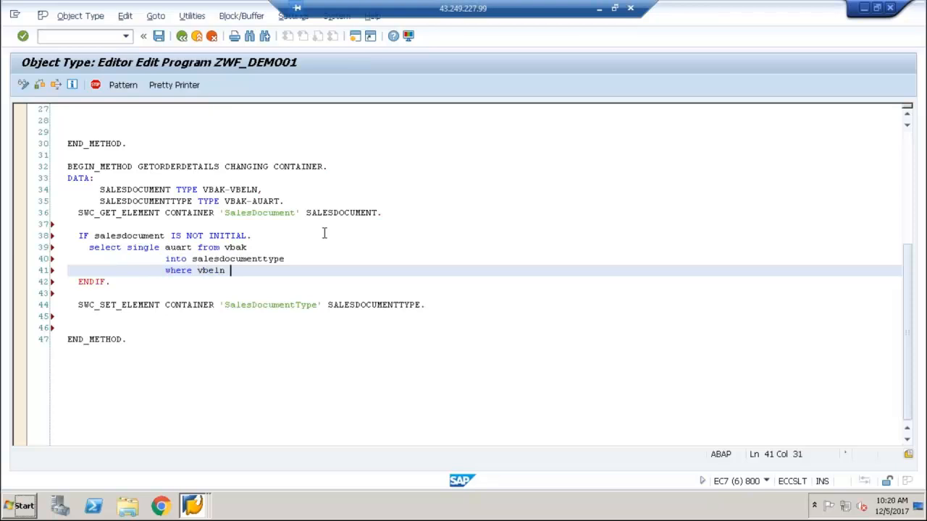
pyautogui.write('= salesdocument.')
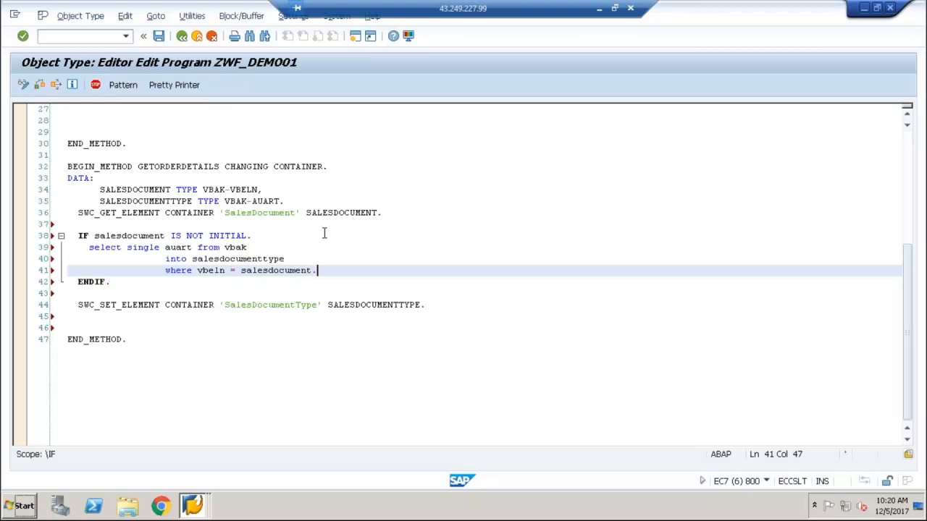
pyautogui.click(159, 37)
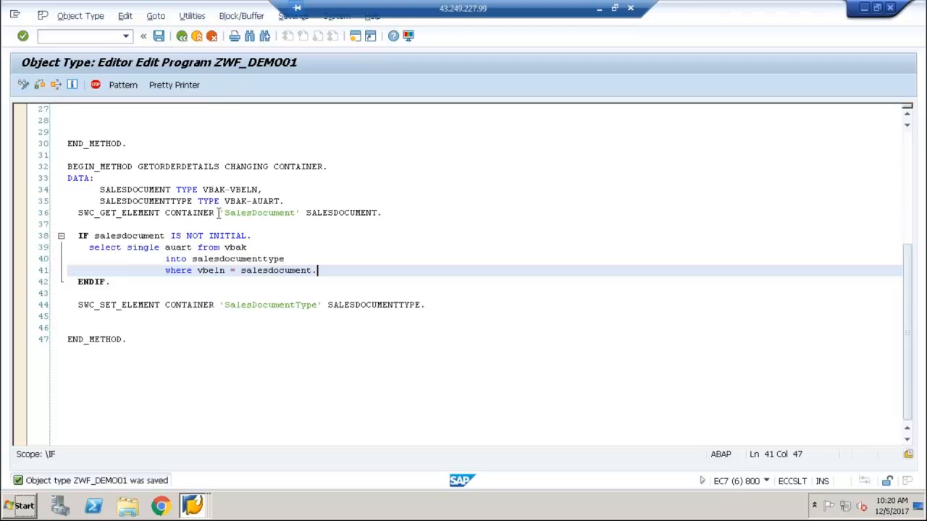
# Review the GETORDERDETAILS code from get to set element, save it again and check the program's syntax
pyautogui.click(333, 213)
pyautogui.click(285, 271)
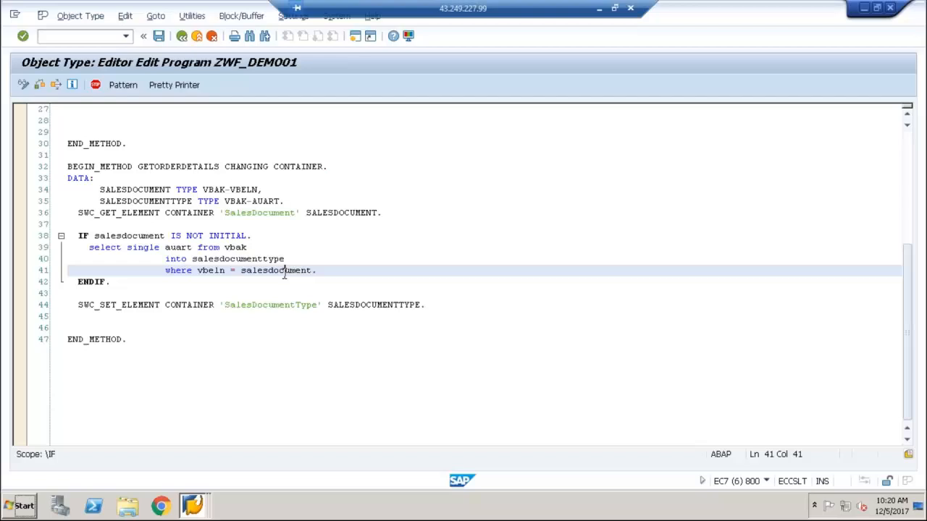
pyautogui.click(254, 247)
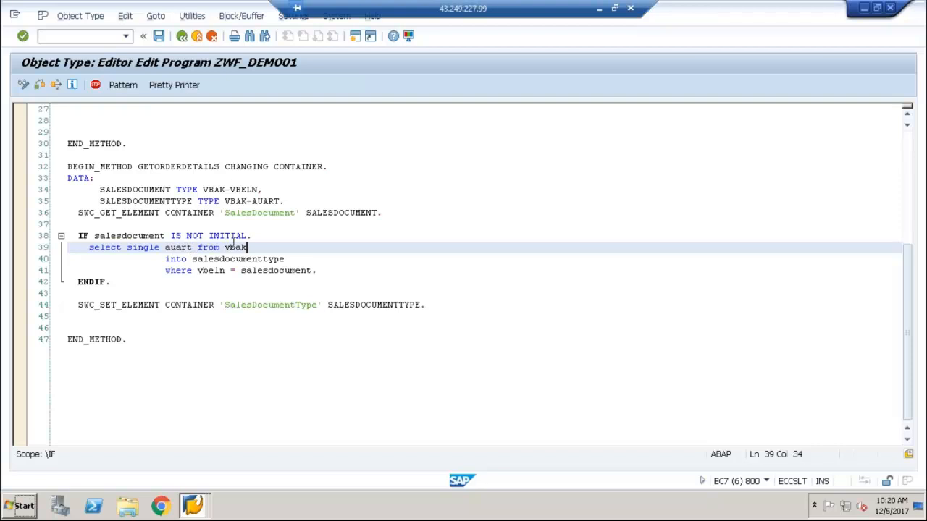
pyautogui.click(349, 305)
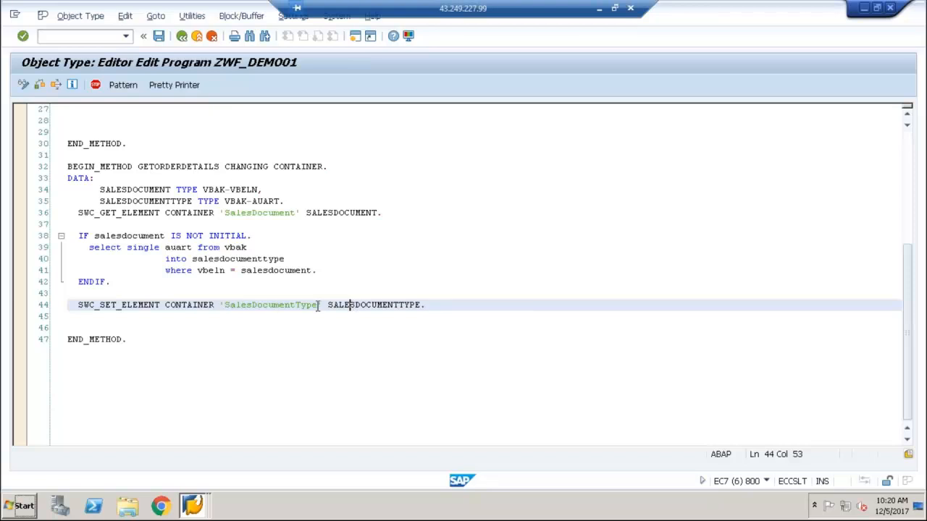
pyautogui.click(158, 35)
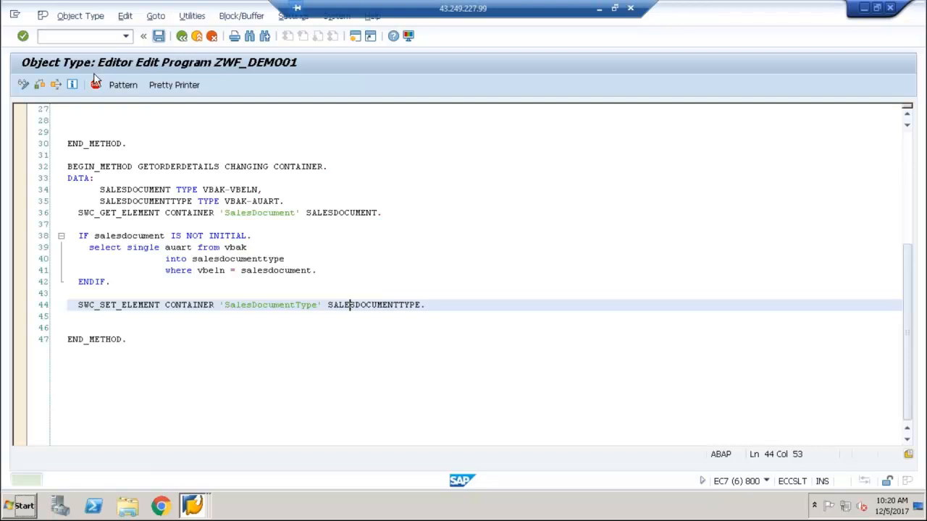
pyautogui.click(40, 85)
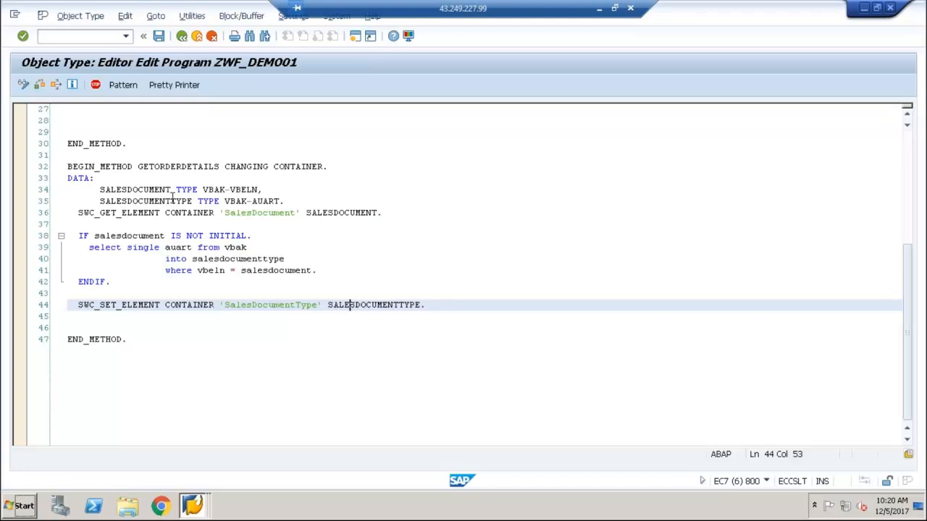
# Return from the program editor to the object type ZWF_DEMO01 and generate it
pyautogui.click(182, 36)
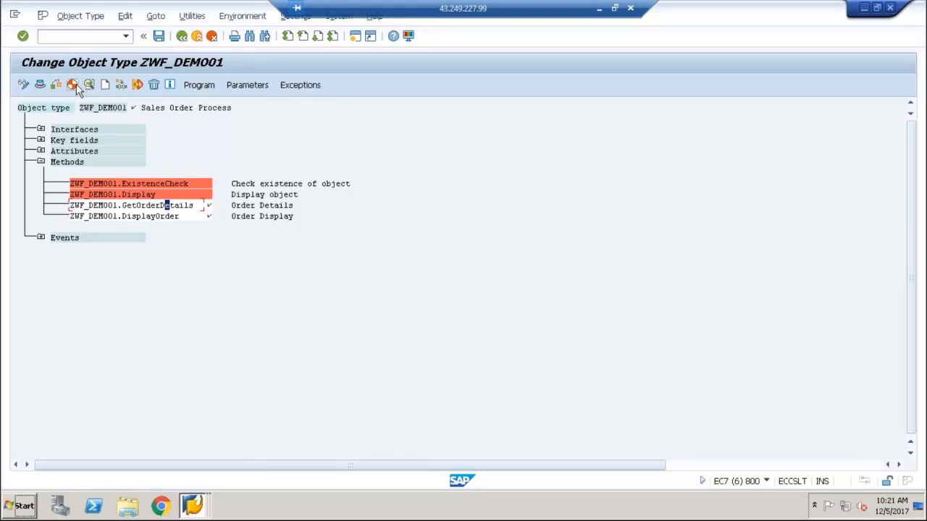
pyautogui.click(73, 85)
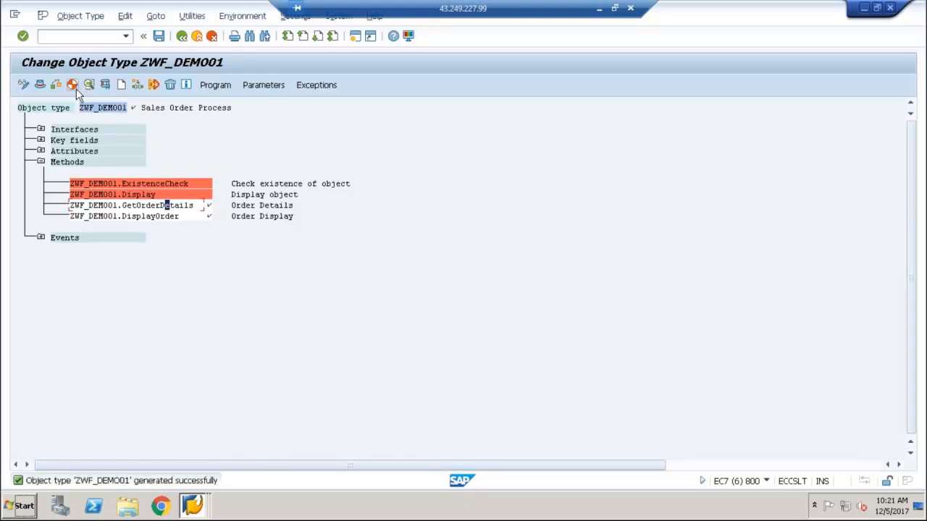
pyautogui.click(156, 207)
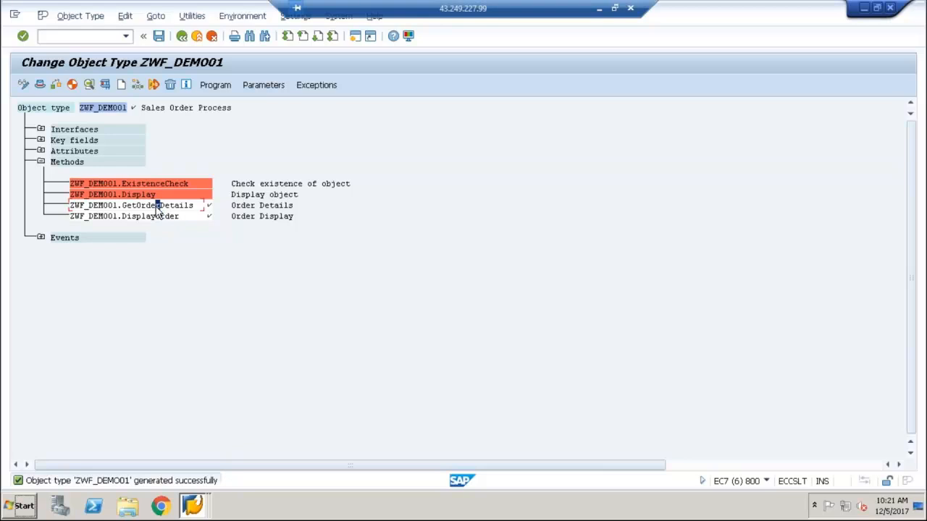
# Leave the Business Object Builder and start transaction PFTC for task maintenance
pyautogui.click(181, 34)
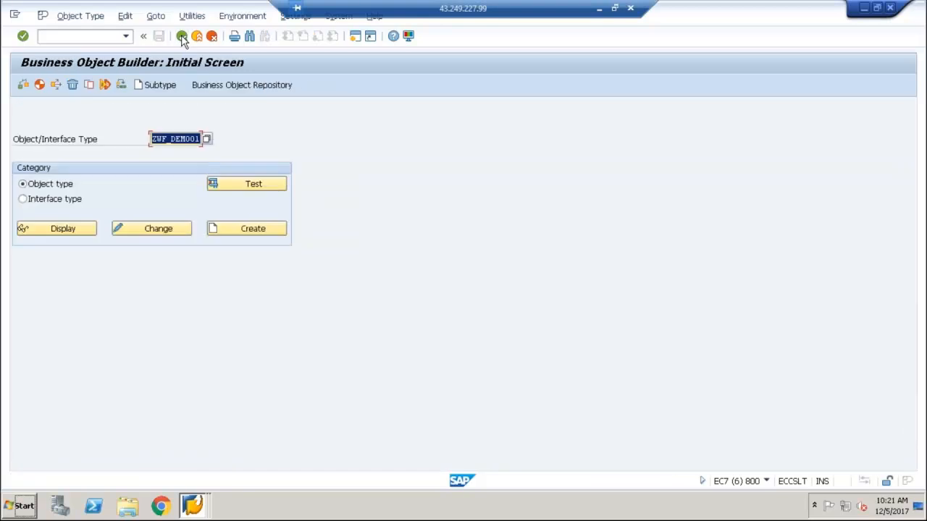
pyautogui.click(181, 35)
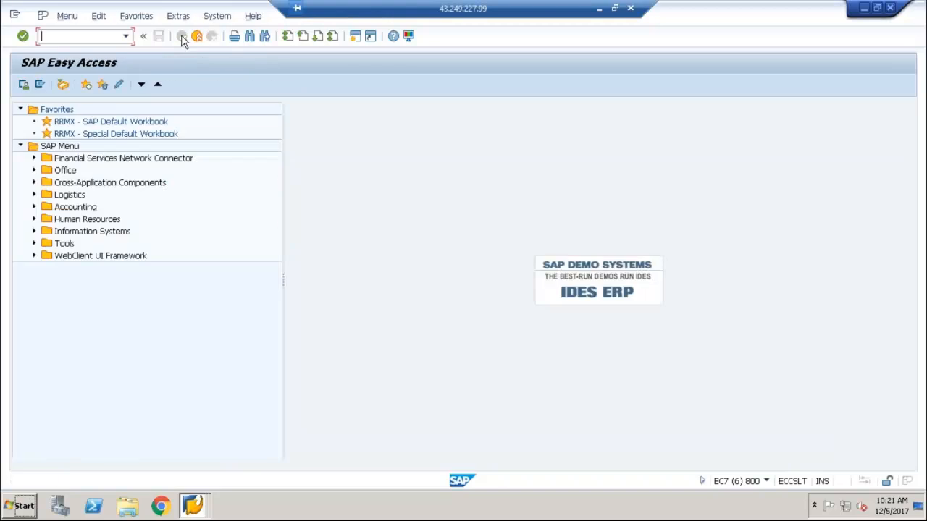
pyautogui.write('pftc')
pyautogui.press('Return')
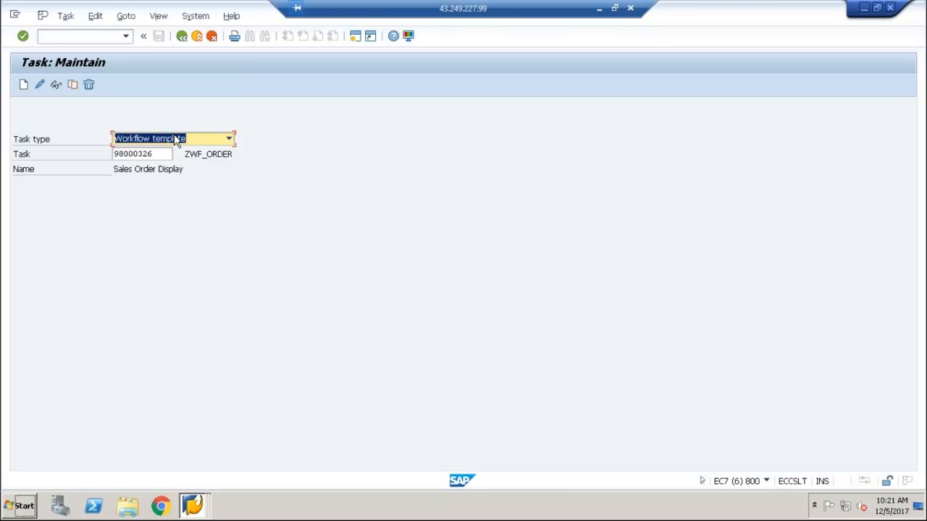
# Choose Standard task as the task type and start creating a new task
pyautogui.click(176, 140)
pyautogui.click(171, 163)
pyautogui.click(167, 155)
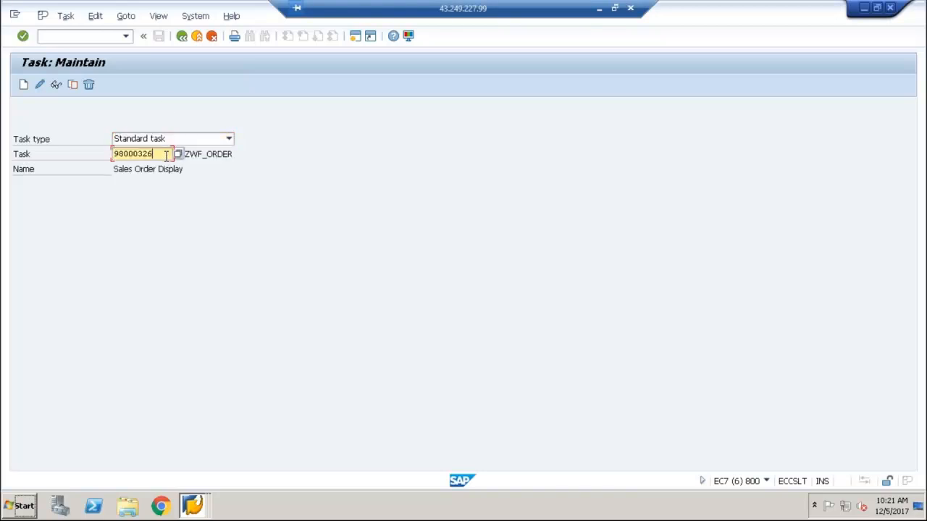
pyautogui.click(177, 155)
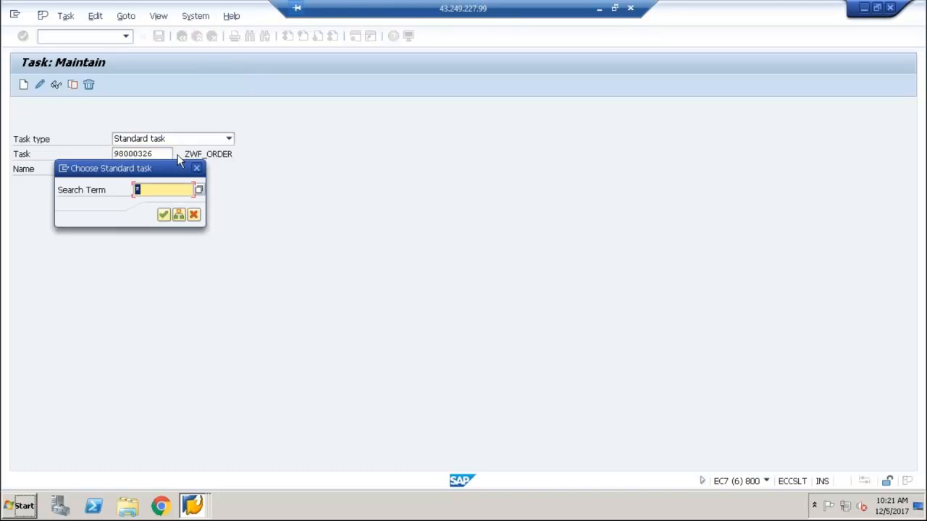
pyautogui.click(193, 214)
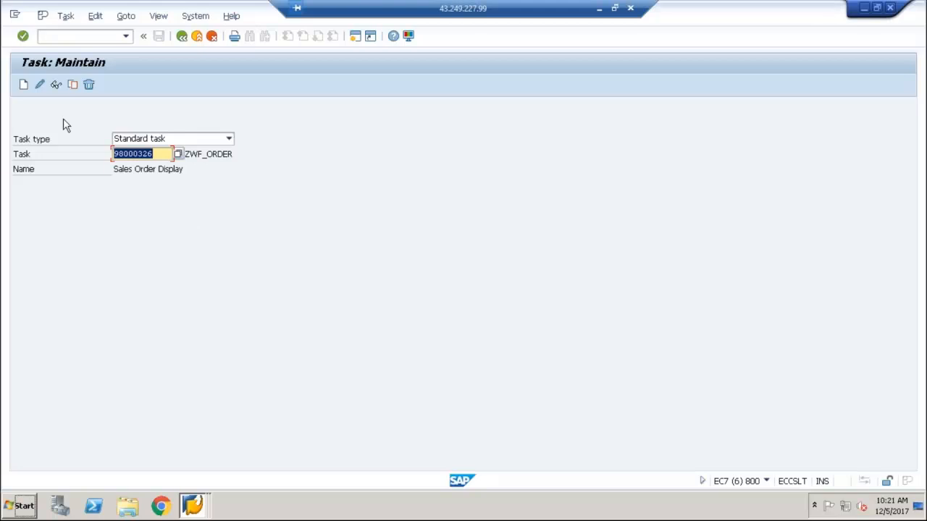
pyautogui.click(23, 84)
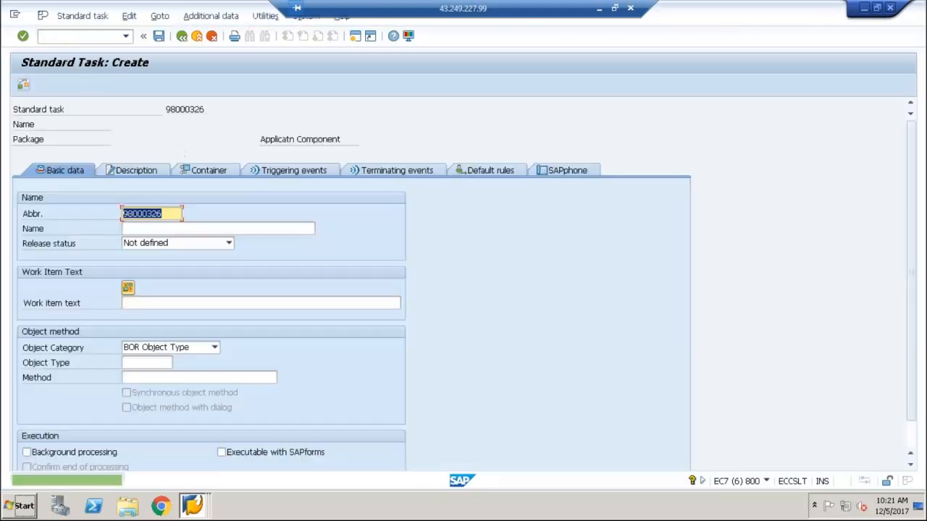
# Replace the new standard task's abbreviation with ZWF_ORDERGET and name the task GetOrderDetails
pyautogui.press('Delete')
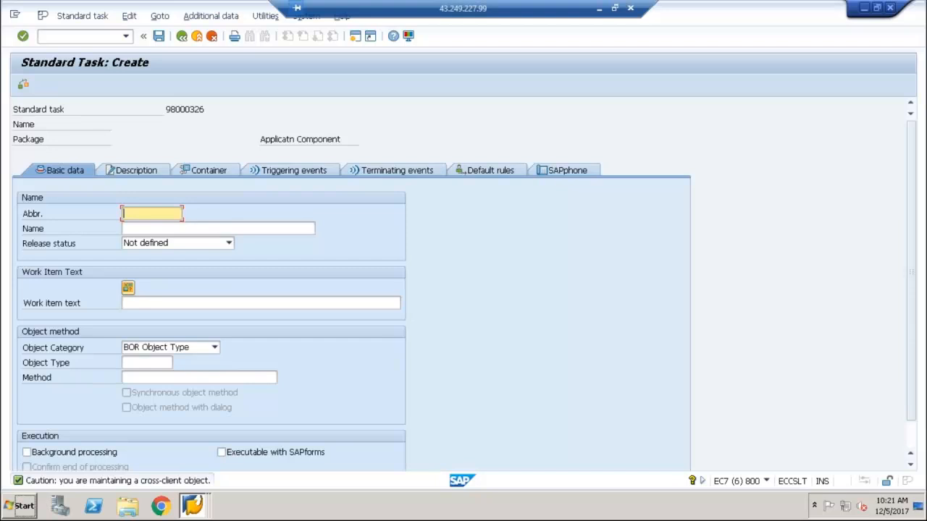
pyautogui.write('ZWF')
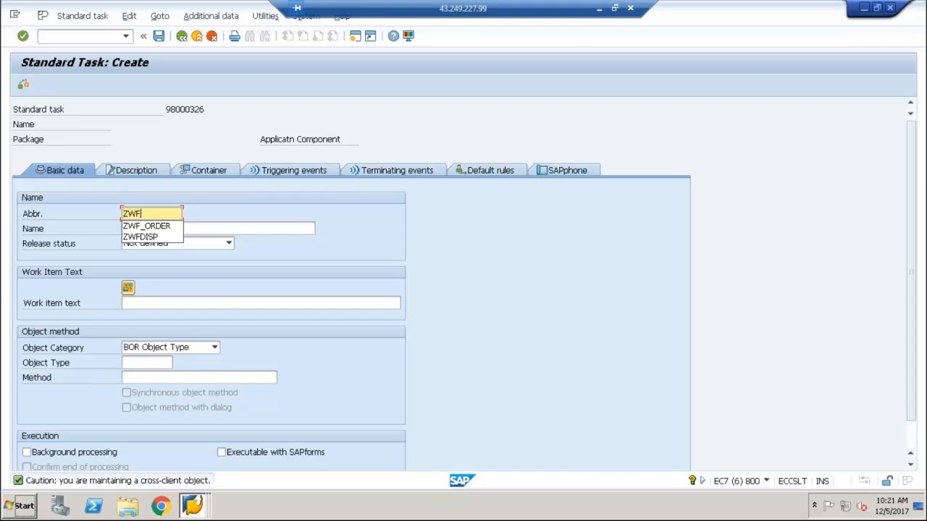
pyautogui.write('_O')
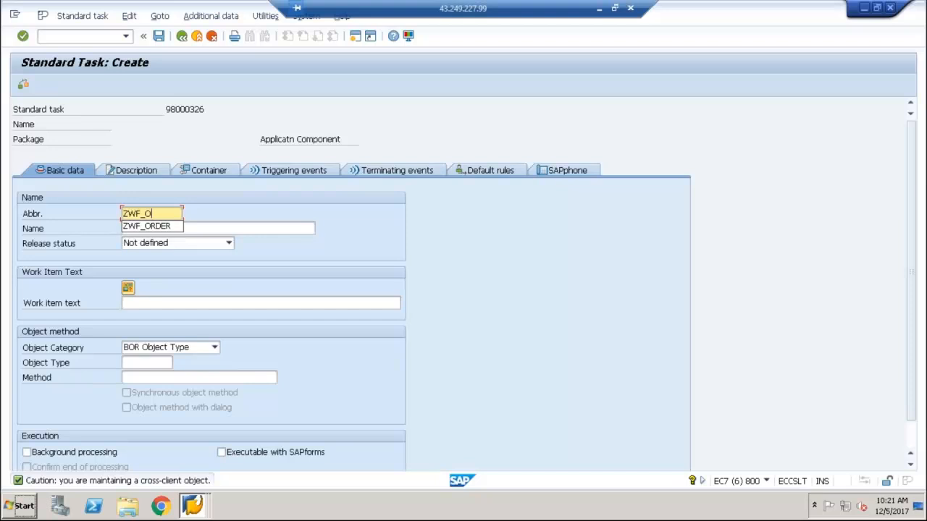
pyautogui.write('RDERGET')
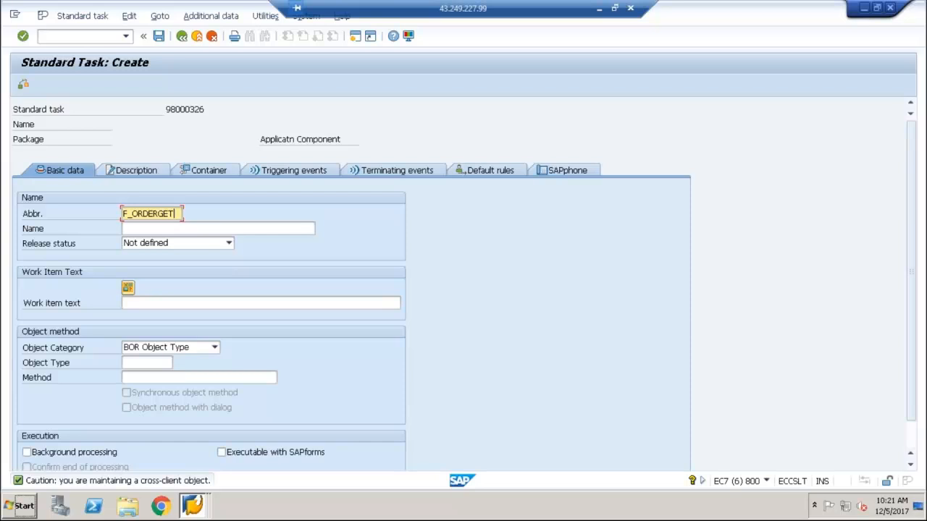
pyautogui.click(176, 227)
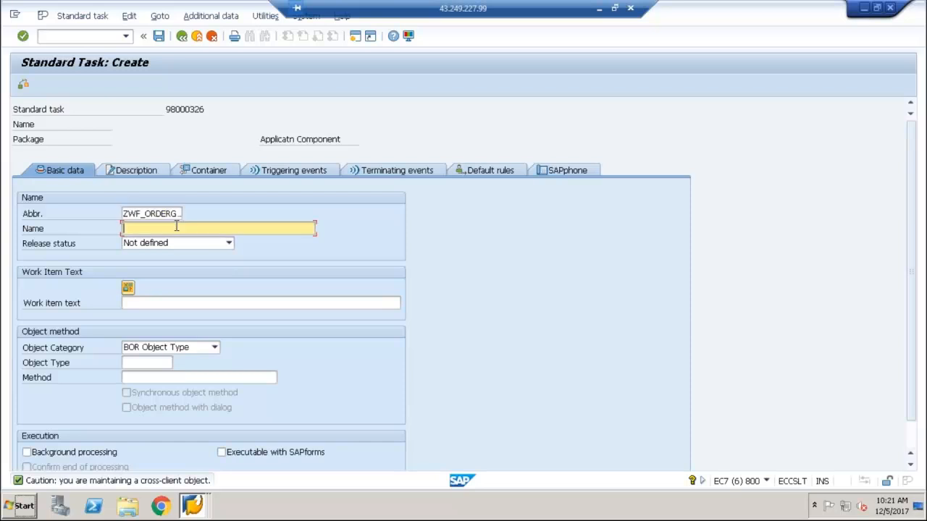
pyautogui.write('GetOrderDetails')
# Enter "Get Order Details" as the standard task's work item text
pyautogui.click(185, 303)
pyautogui.write('Get')
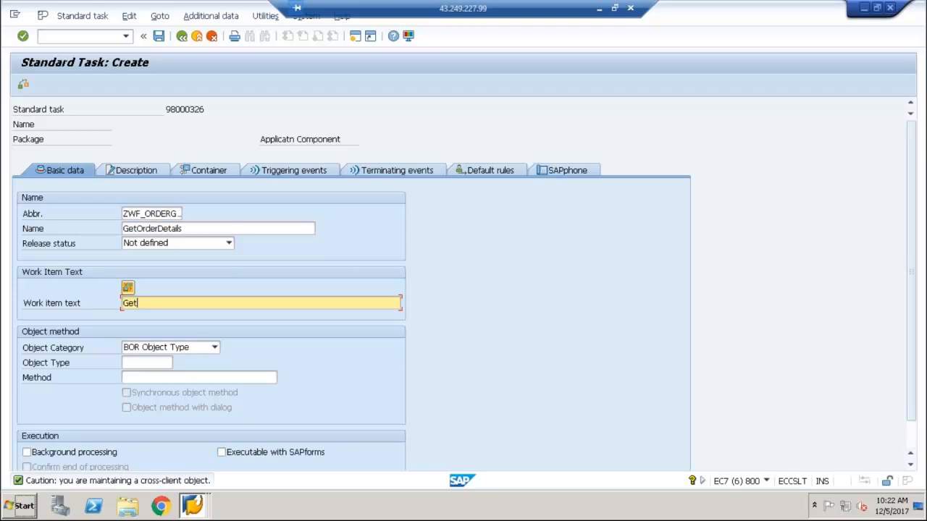
pyautogui.write(' Order Details')
# Assign BOR object type ZWF_DEMO01 and its method GETORDERDETAILS to the standard task
pyautogui.click(155, 363)
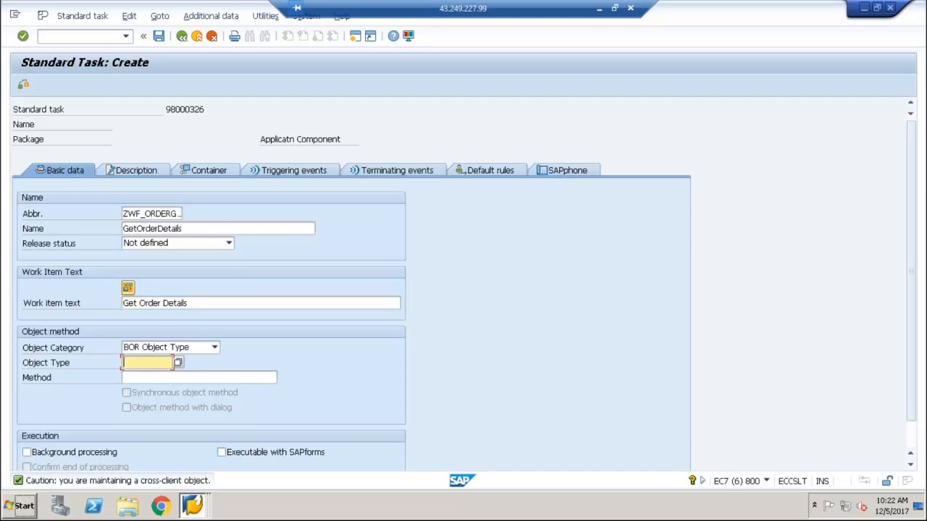
pyautogui.click(153, 376)
pyautogui.click(173, 377)
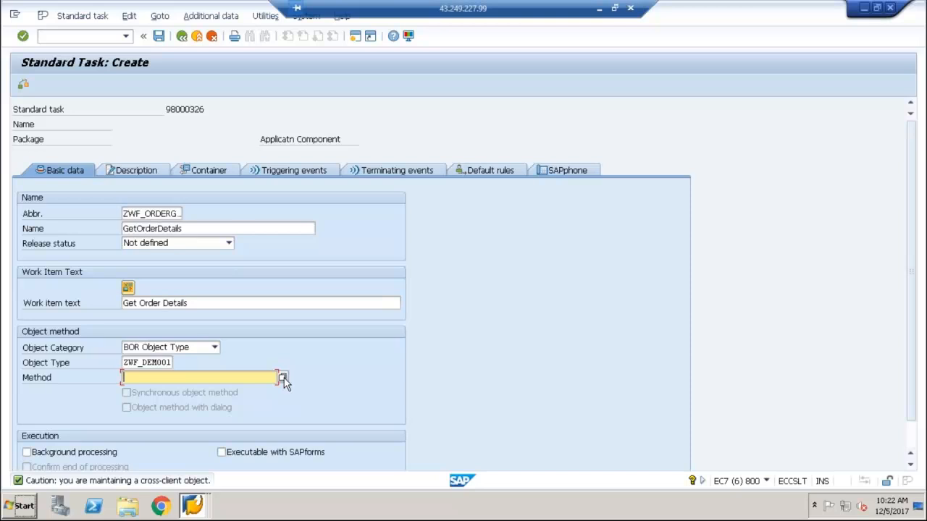
pyautogui.click(283, 377)
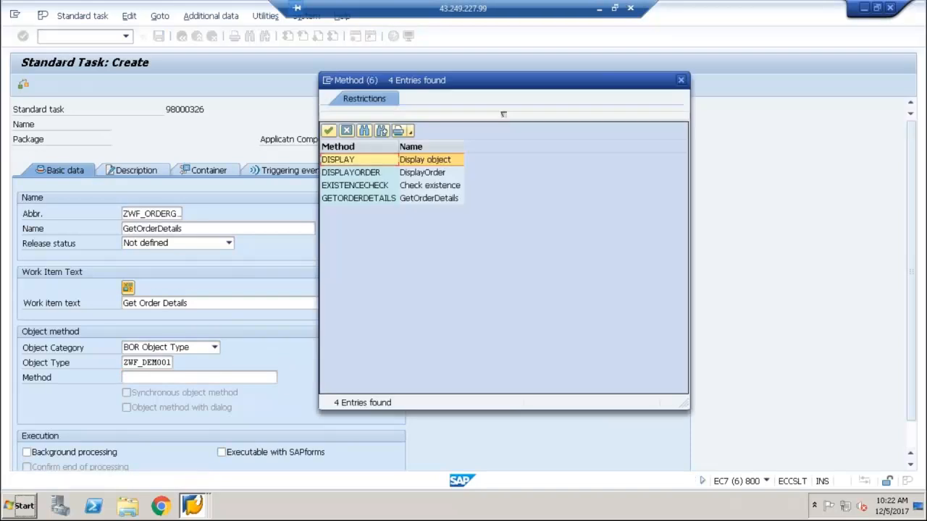
pyautogui.doubleClick(357, 199)
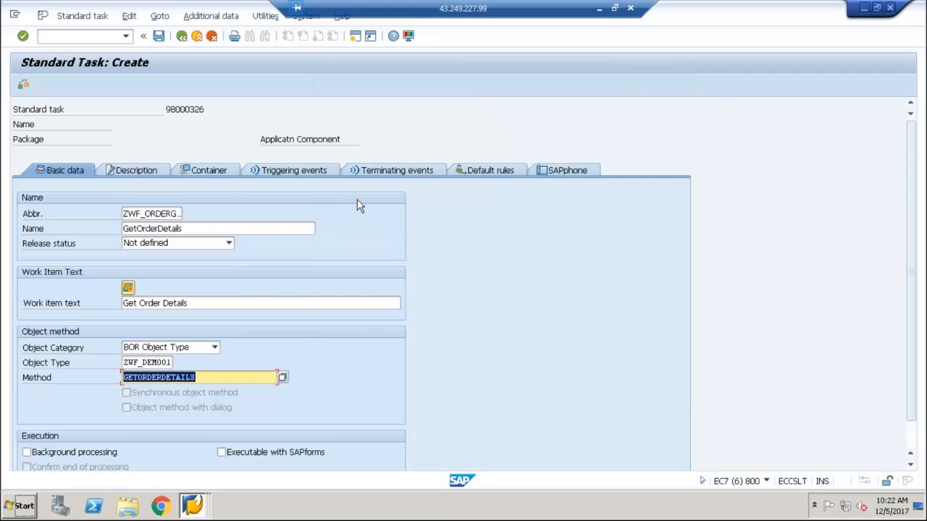
# Transfer the missing container elements from the object method and enable background processing for the task
pyautogui.press('Return')
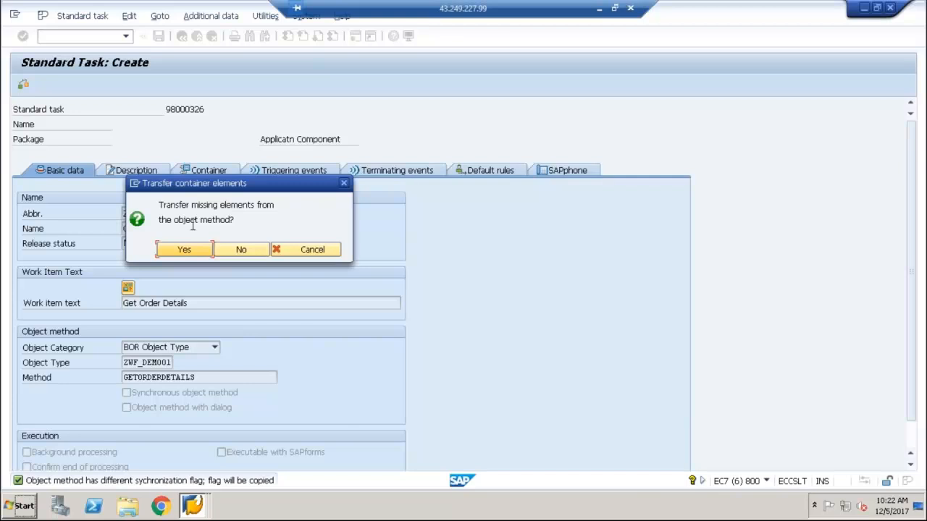
pyautogui.click(190, 250)
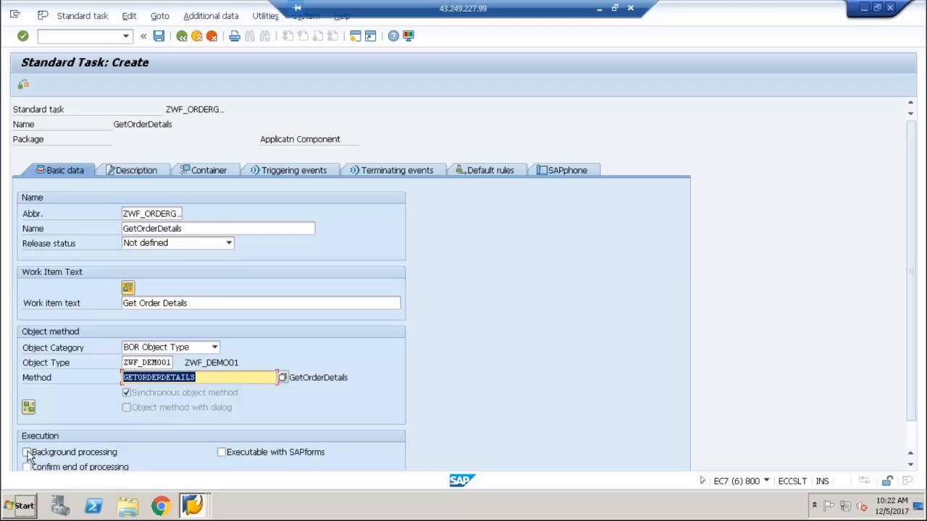
pyautogui.click(912, 439)
pyautogui.click(75, 426)
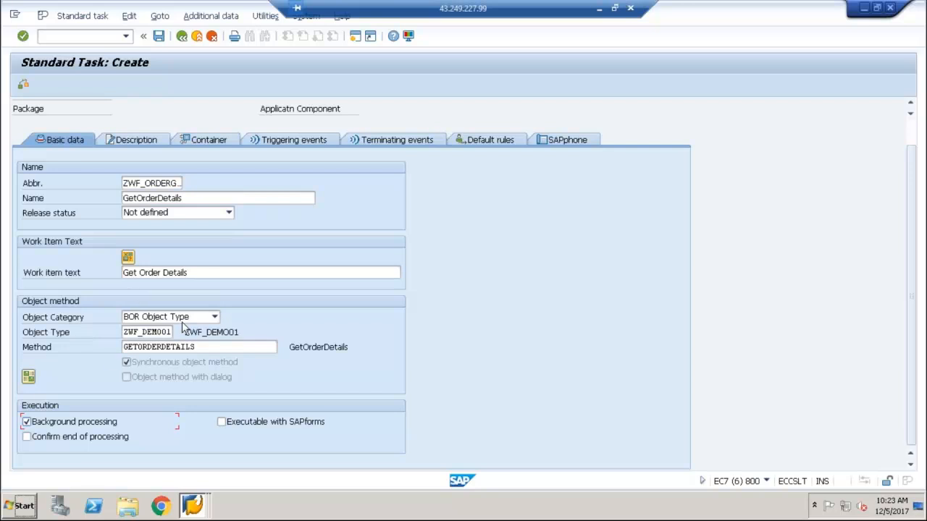
# Examine the task container's SalesDocument and SalesDocumentType elements against the object method settings in the basic data
pyautogui.click(212, 133)
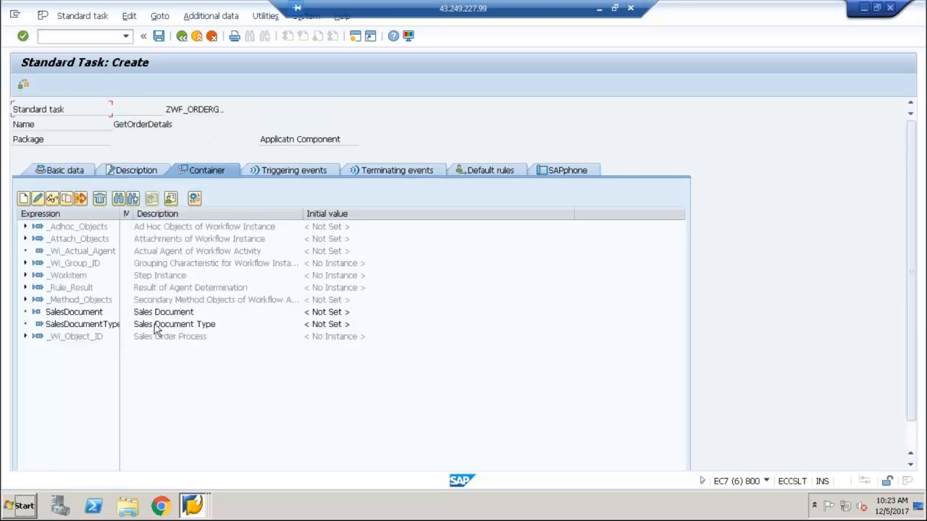
pyautogui.click(80, 312)
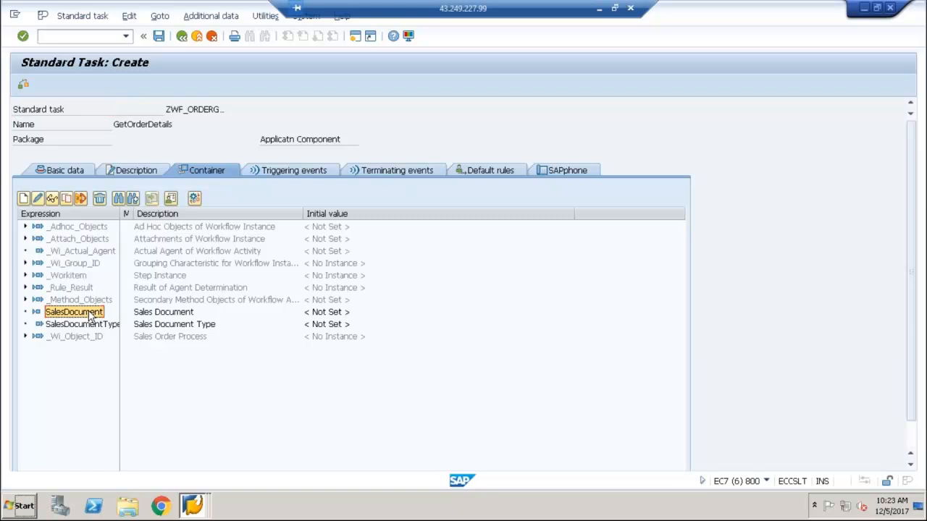
pyautogui.click(89, 328)
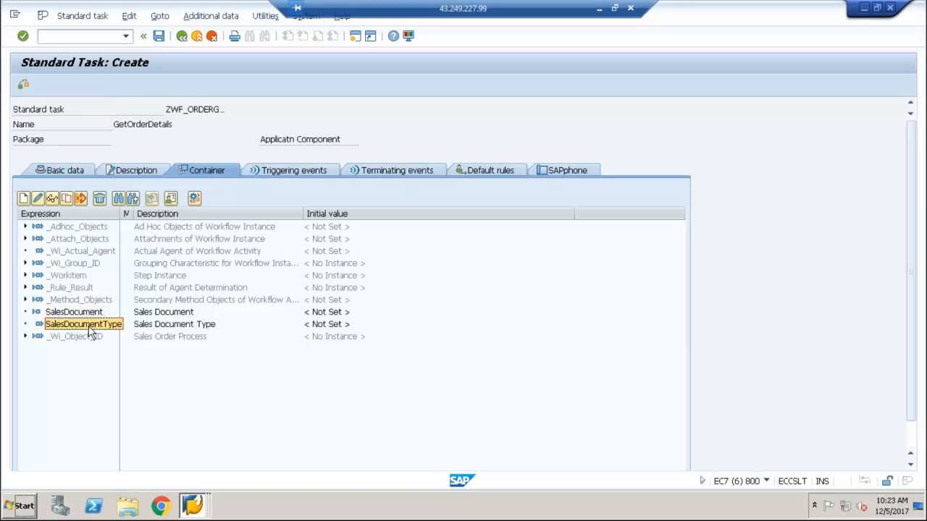
pyautogui.click(73, 171)
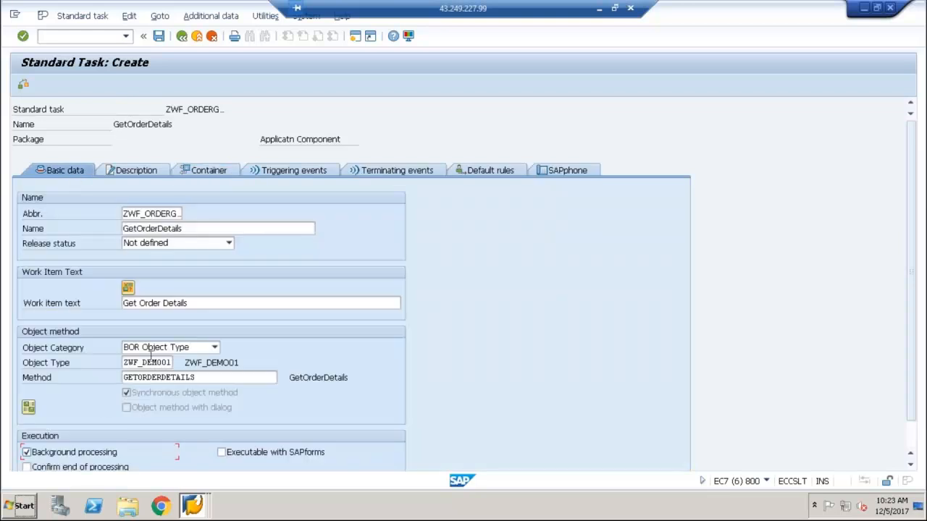
pyautogui.click(202, 174)
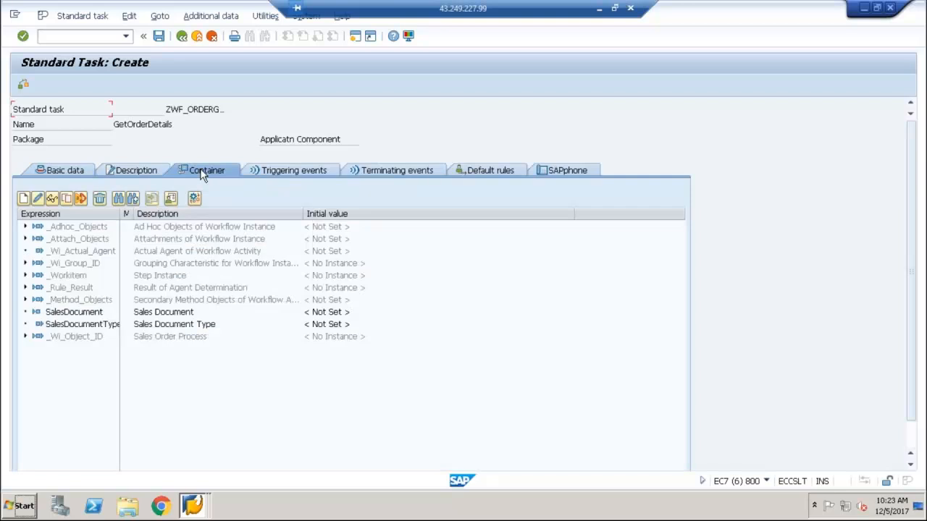
pyautogui.click(64, 172)
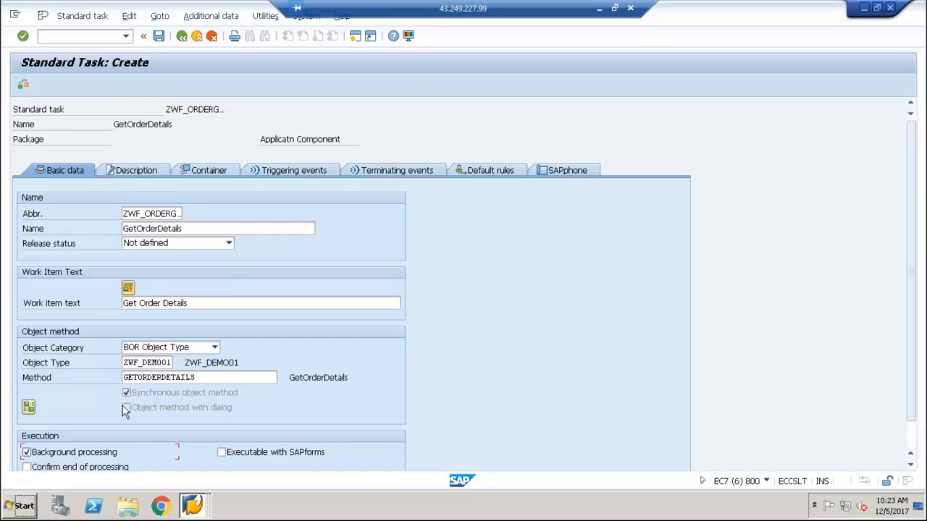
pyautogui.click(210, 171)
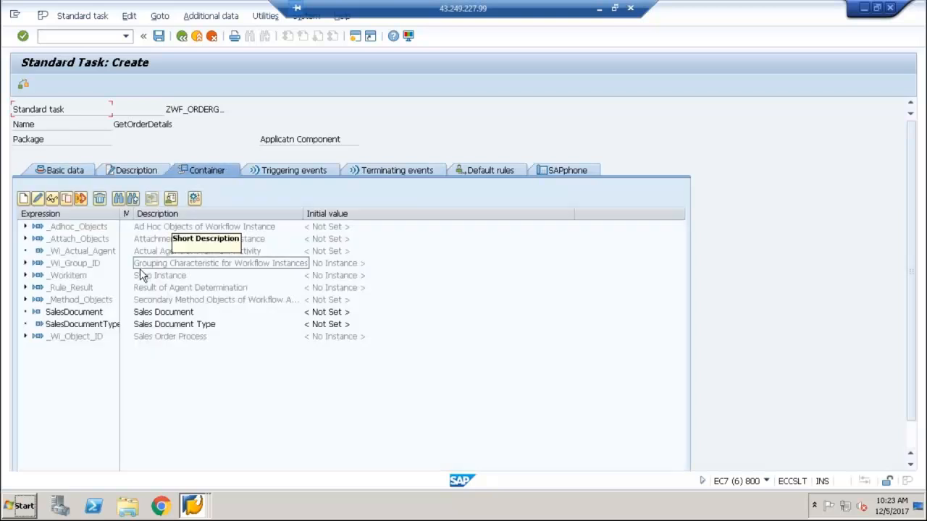
pyautogui.click(83, 167)
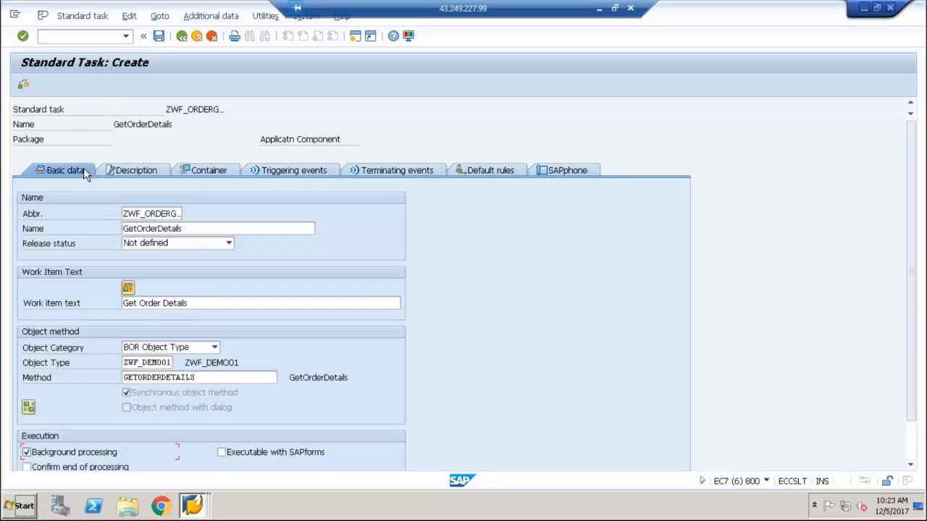
pyautogui.click(212, 170)
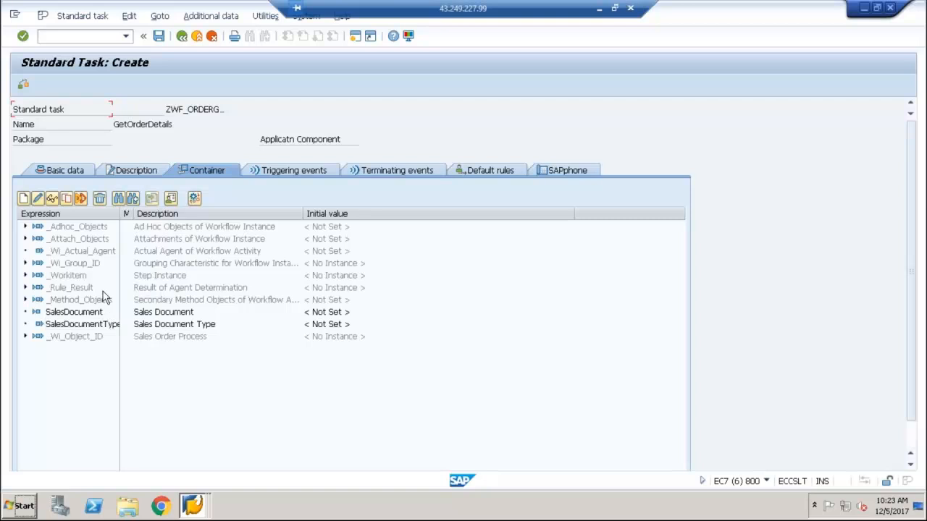
pyautogui.click(83, 170)
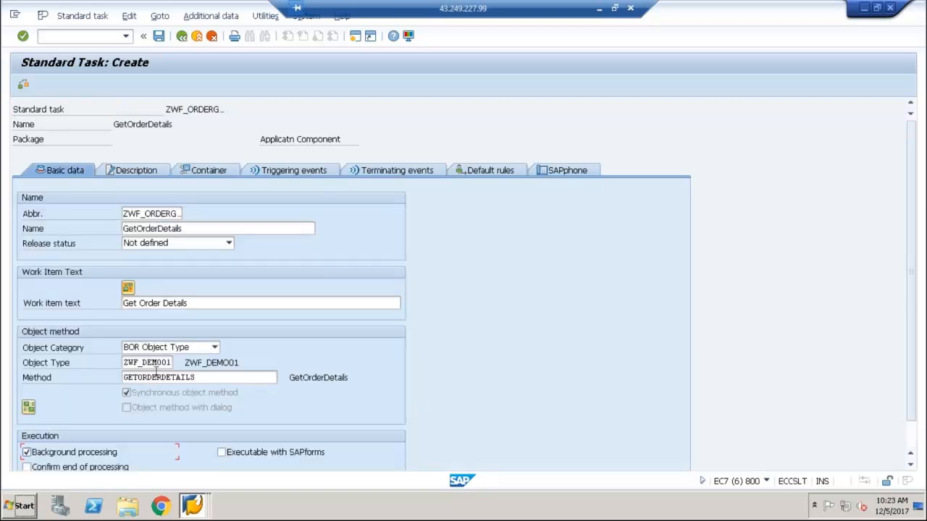
pyautogui.click(208, 170)
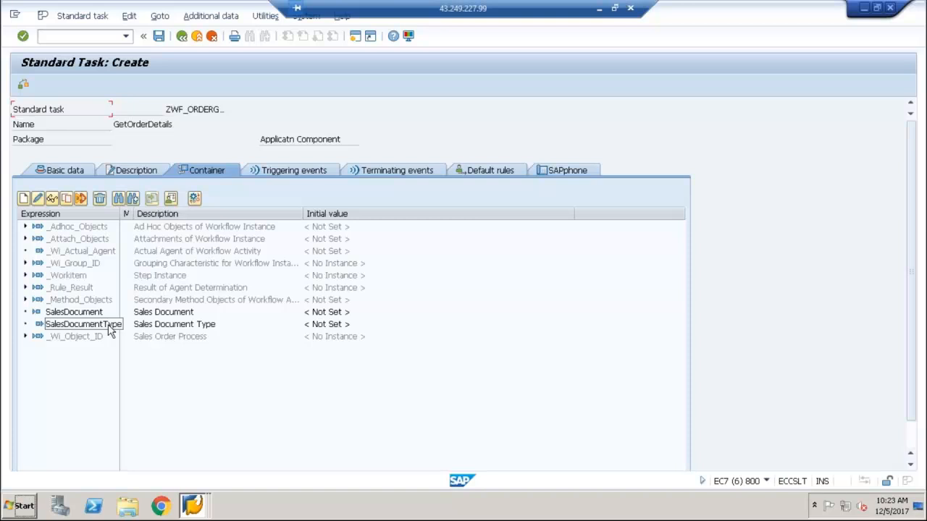
pyautogui.click(66, 171)
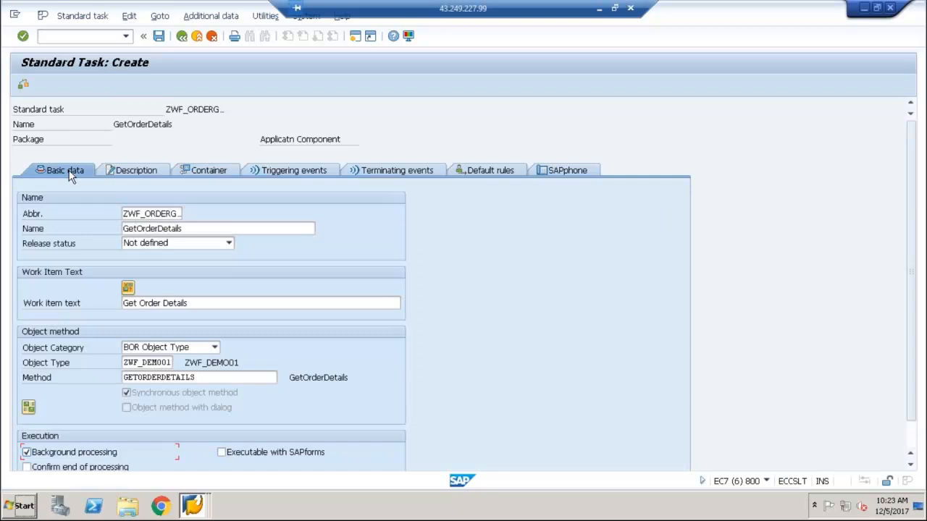
# Open the task-to-method binding and bind the task's SalesDocument element to the method's SalesDocument parameter
pyautogui.click(28, 409)
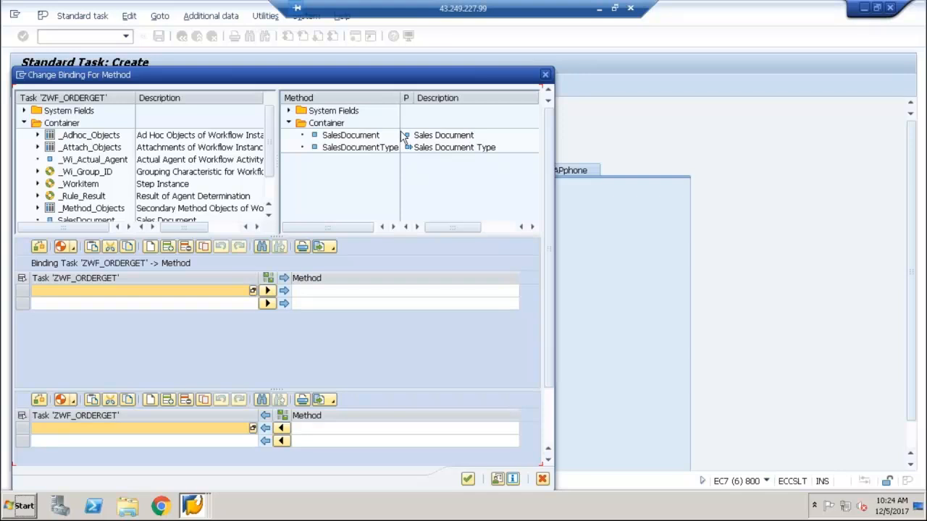
pyautogui.click(378, 149)
pyautogui.click(409, 148)
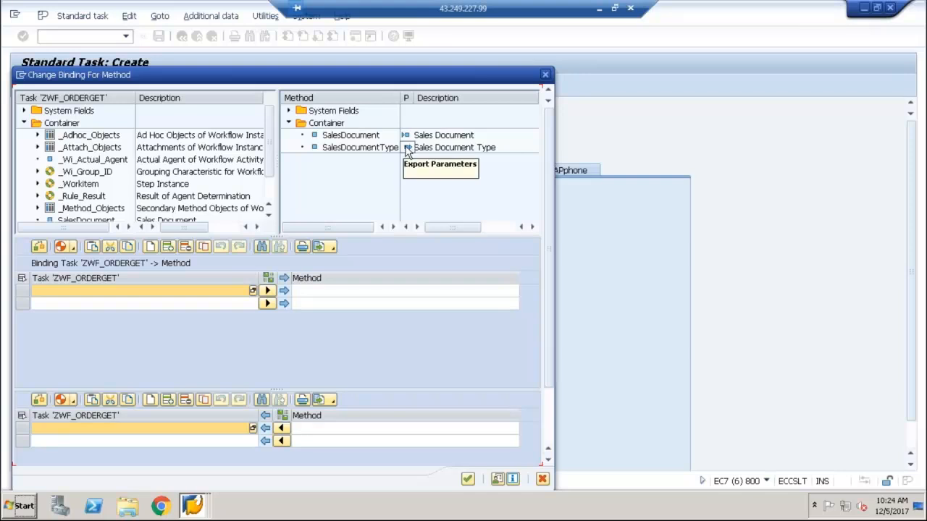
pyautogui.click(404, 139)
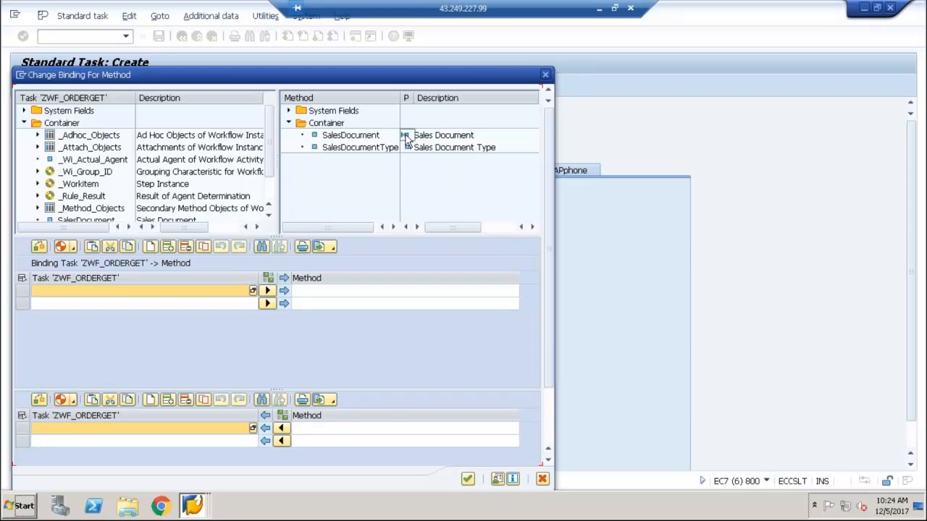
pyautogui.scroll(-1, 181, 199)
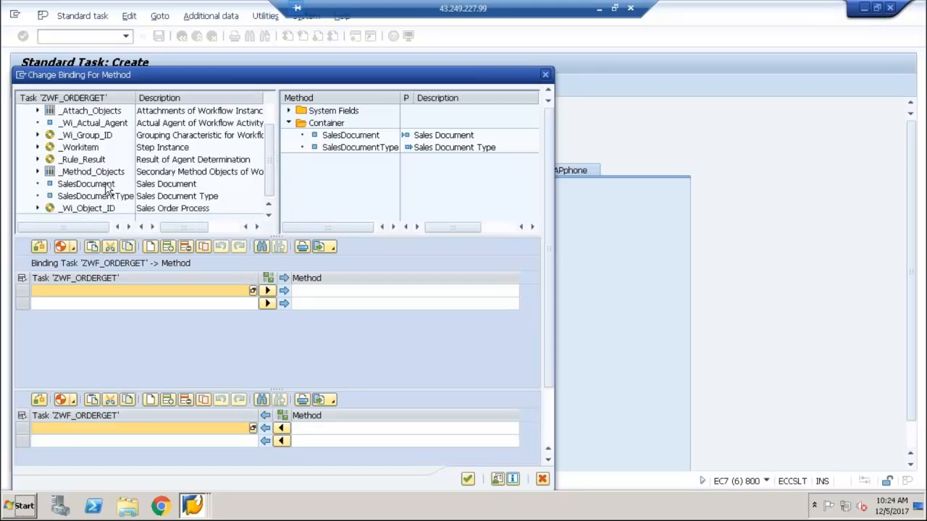
pyautogui.click(106, 190)
pyautogui.moveTo(105, 189); pyautogui.dragTo(116, 292)
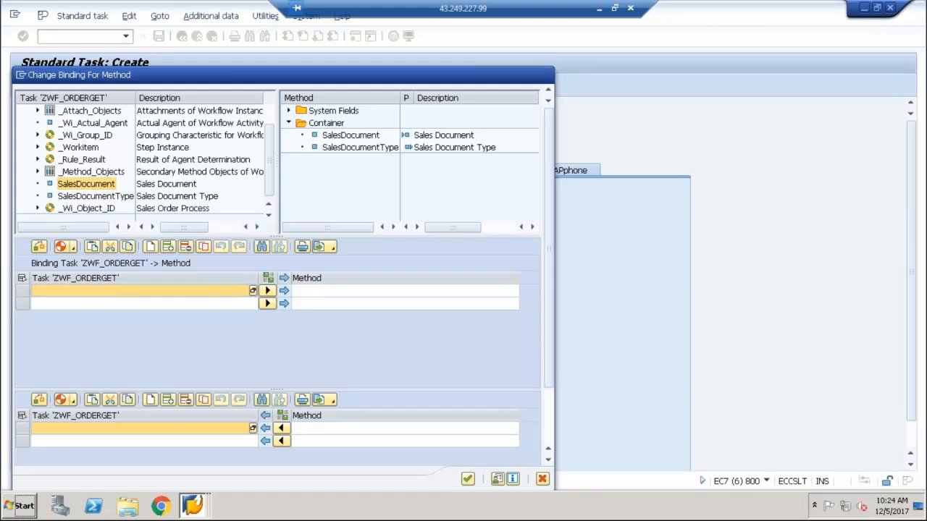
pyautogui.click(348, 137)
pyautogui.moveTo(348, 139); pyautogui.dragTo(337, 304)
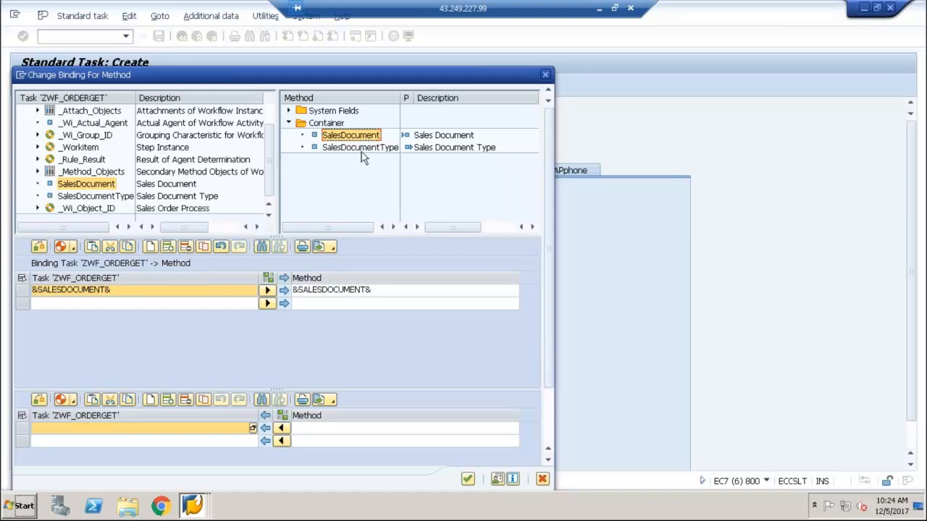
# Bind the method's SalesDocumentType export back to the task's SalesDocumentType element and accept the binding
pyautogui.moveTo(361, 153); pyautogui.dragTo(352, 433)
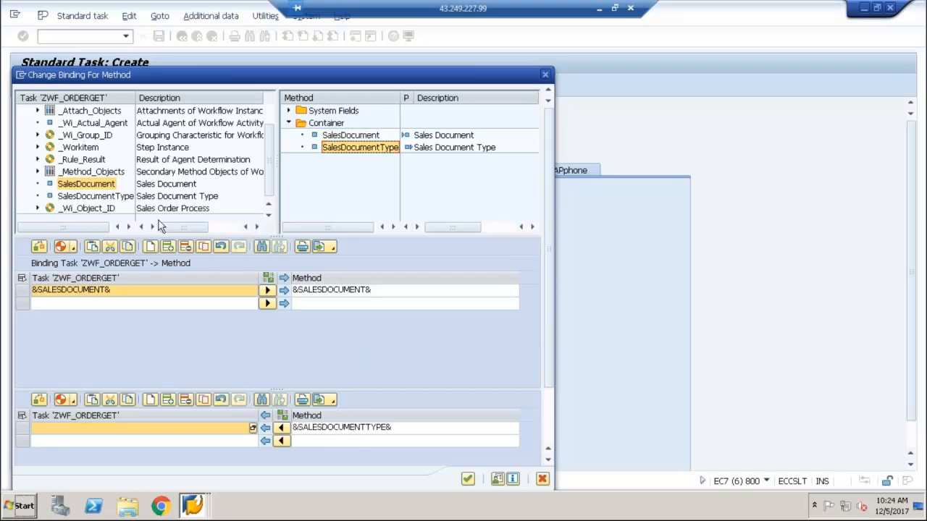
pyautogui.click(103, 200)
pyautogui.moveTo(101, 199); pyautogui.dragTo(108, 441)
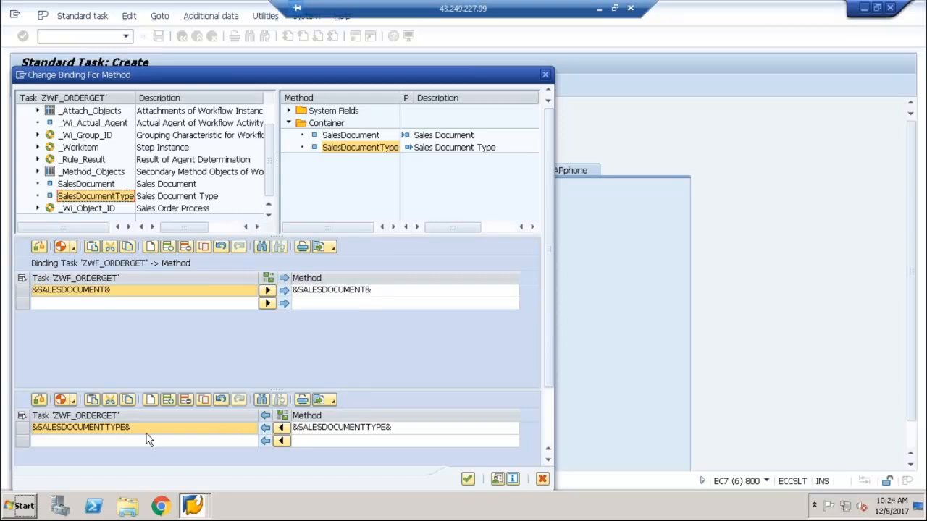
pyautogui.click(469, 480)
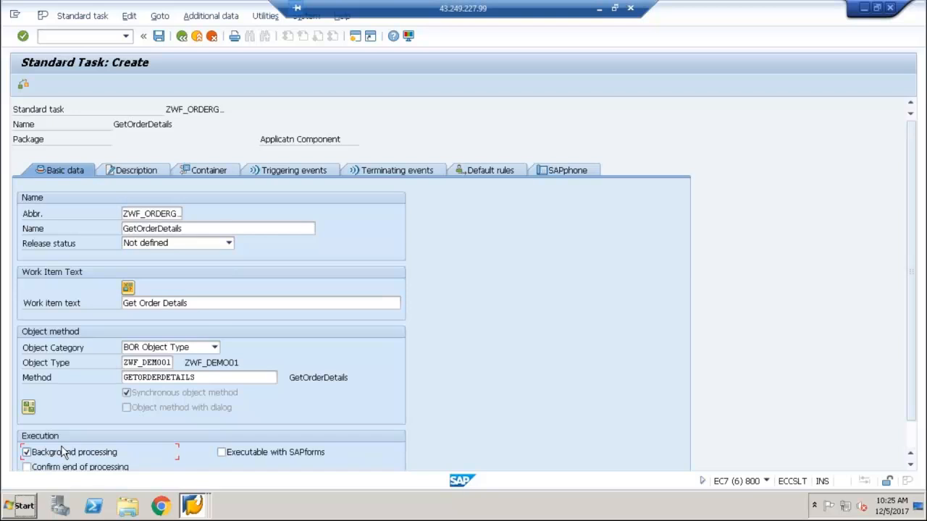
# Save the standard task in package ZWF1 under workbench request EC7K900067
pyautogui.click(159, 36)
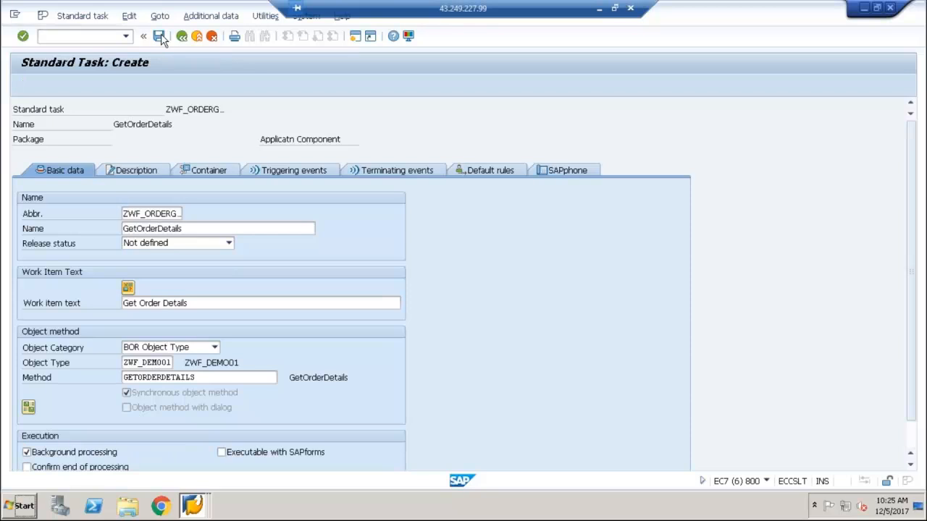
pyautogui.click(214, 320)
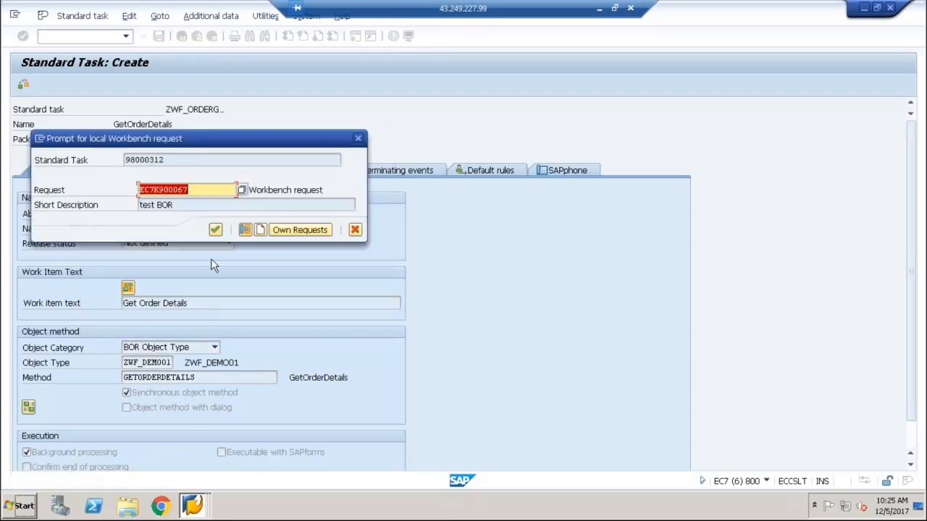
pyautogui.click(215, 230)
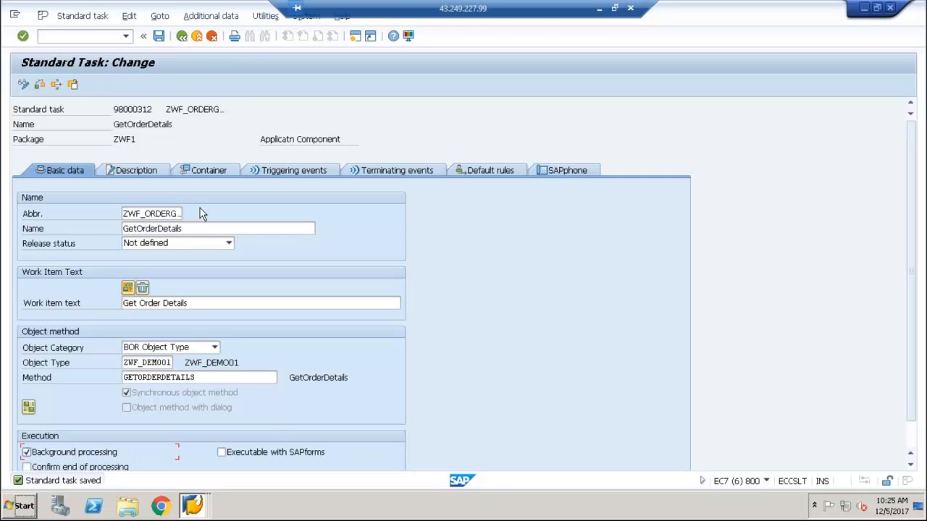
# Return to task maintenance and open workflow template 98000326 in change mode
pyautogui.click(182, 36)
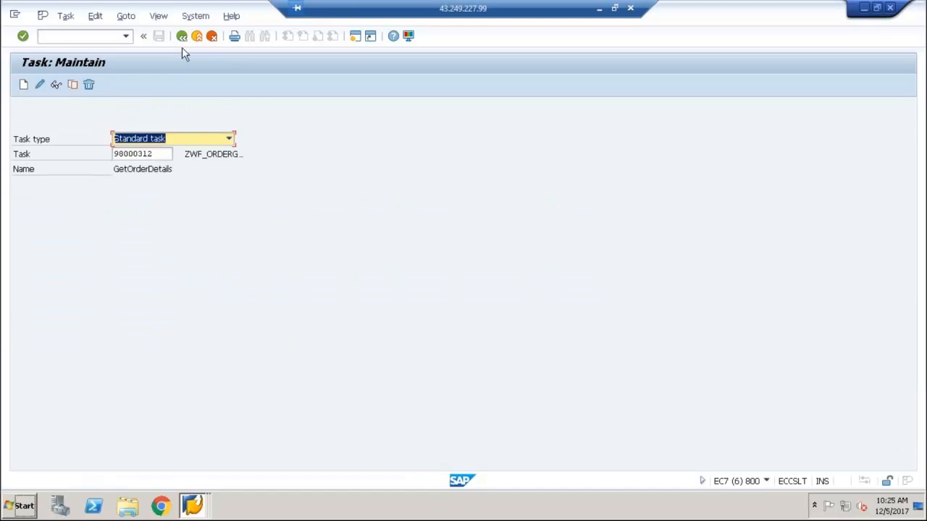
pyautogui.click(184, 140)
pyautogui.click(174, 184)
pyautogui.click(165, 153)
pyautogui.press('BackSpace')
pyautogui.press('BackSpace')
pyautogui.press('BackSpace')
pyautogui.press('BackSpace')
pyautogui.press('BackSpace')
pyautogui.press('BackSpace')
pyautogui.press('BackSpace')
pyautogui.press('BackSpace')
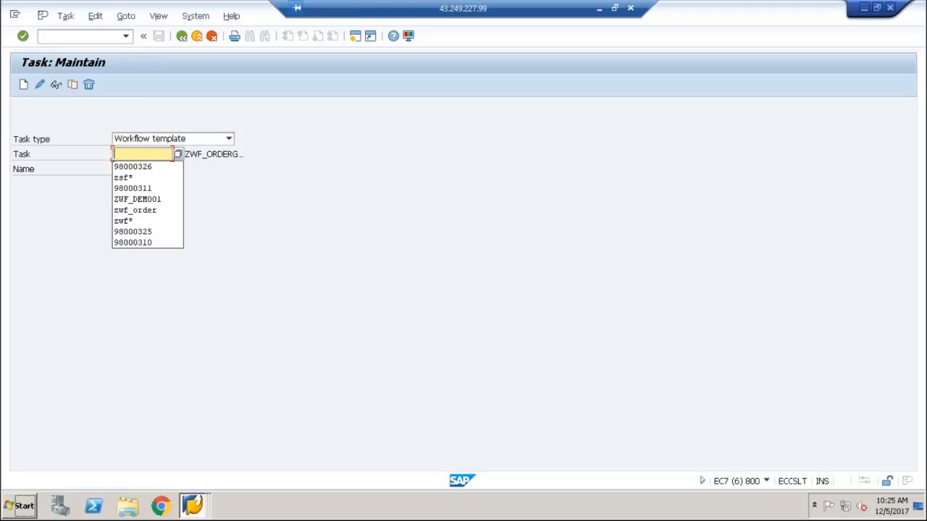
pyautogui.click(166, 167)
pyautogui.press('Return')
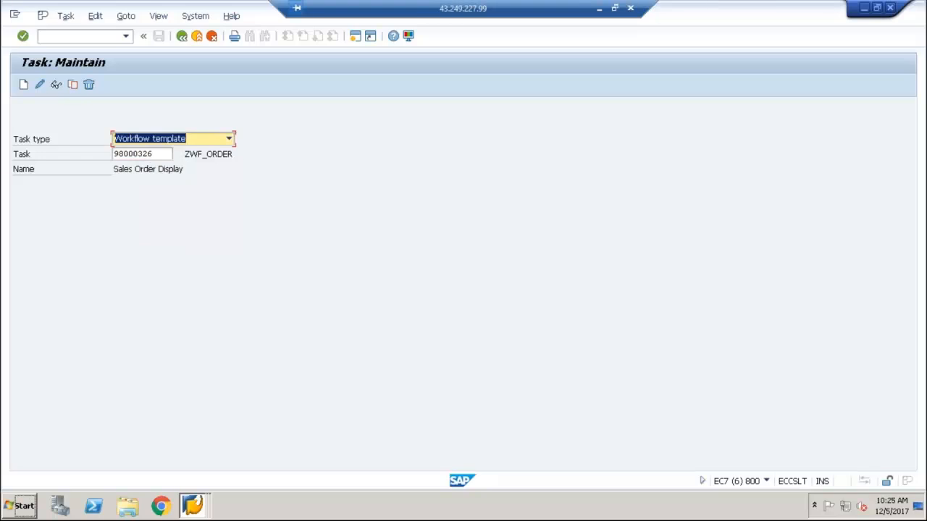
pyautogui.click(40, 84)
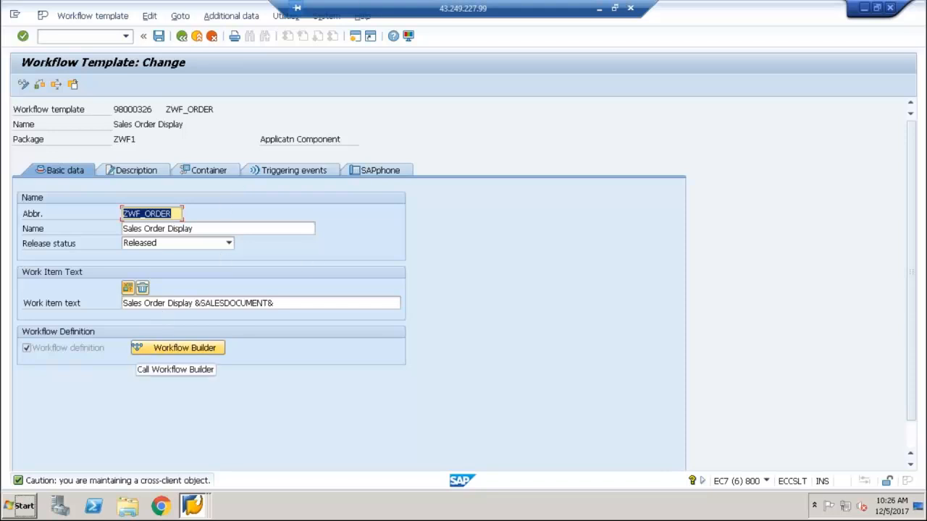
# Start a new element in the workflow template's container, with SalesDocumentType as both its element ID and name
pyautogui.click(209, 171)
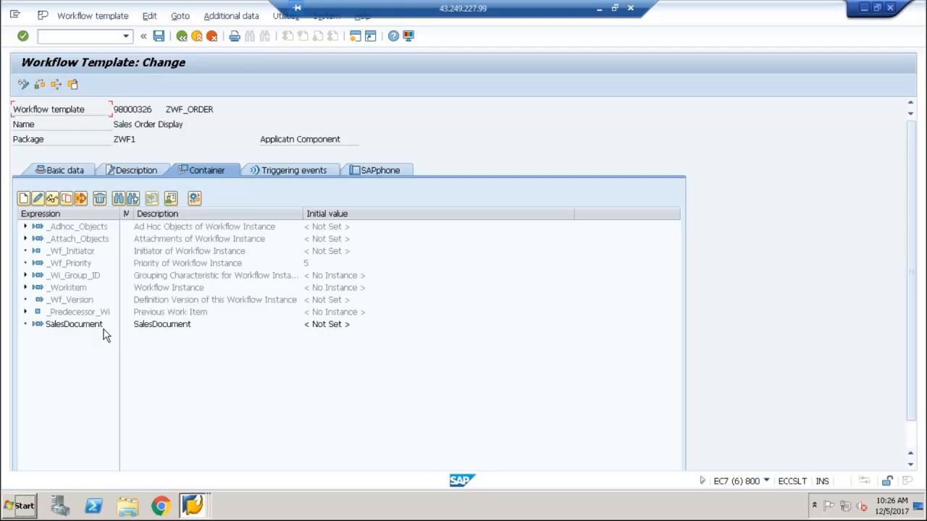
pyautogui.click(27, 200)
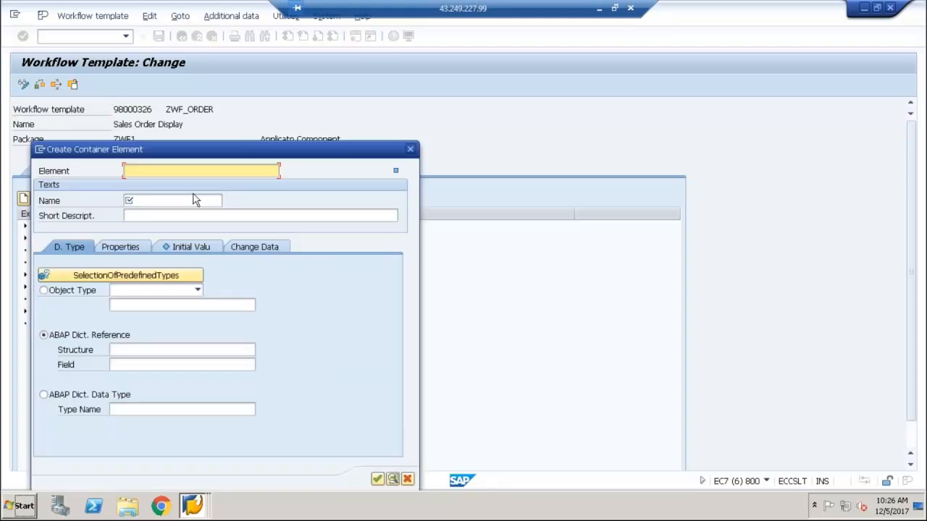
pyautogui.write('Sale')
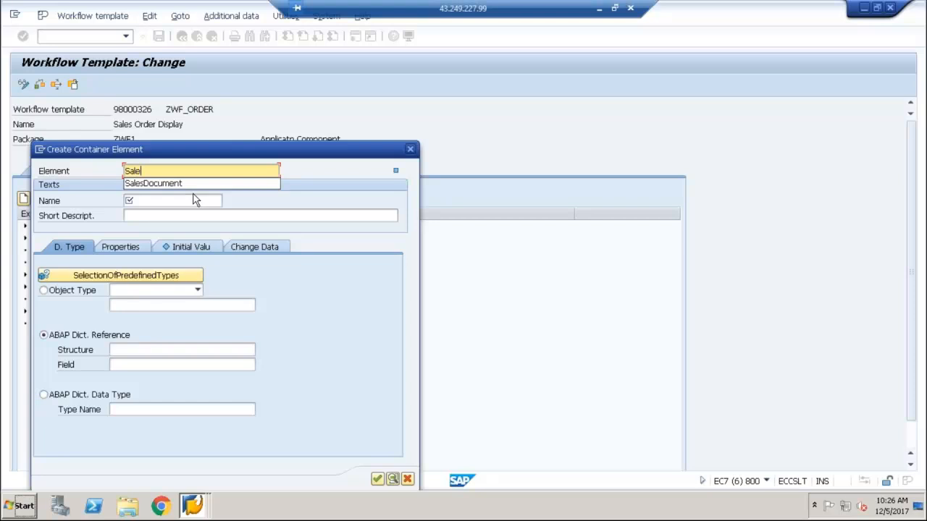
pyautogui.write('sDocumentType')
pyautogui.click(194, 200)
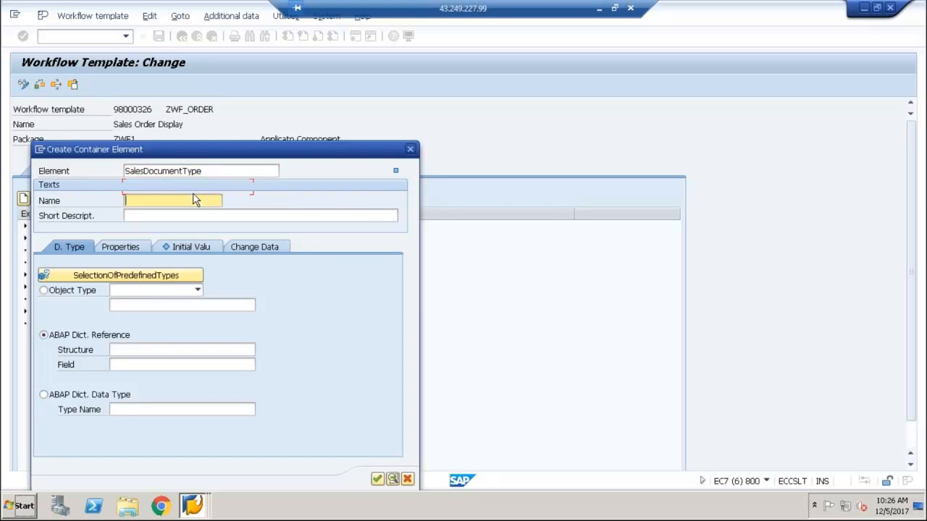
pyautogui.write('SalesO')
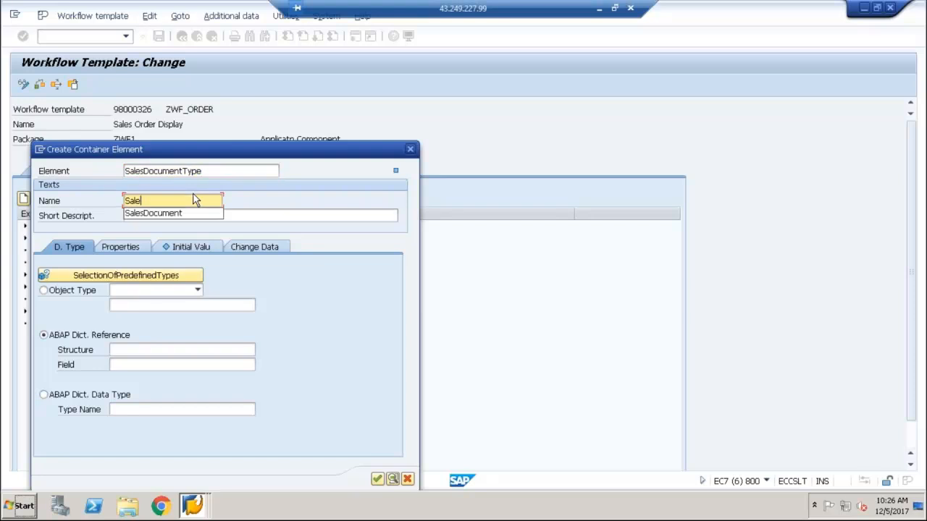
pyautogui.write('cumentType')
pyautogui.press('Tab')
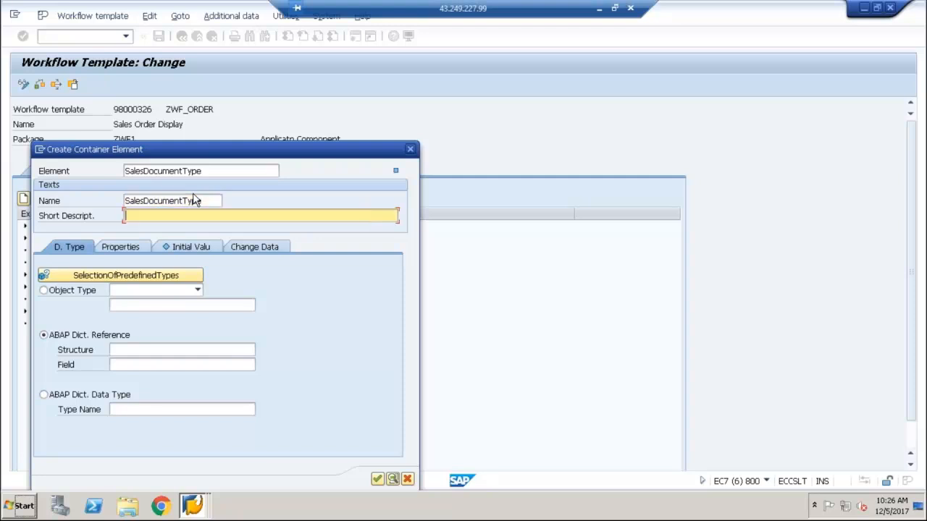
# Give the new container element the short description "Document Type" and the ABAP Dictionary reference VBAK-AUART
pyautogui.write('DOc')
pyautogui.press('BackSpace')
pyautogui.press('BackSpace')
pyautogui.write('ocument Type')
pyautogui.click(183, 348)
pyautogui.write('vbak')
pyautogui.press('Tab')
pyautogui.write('auart')
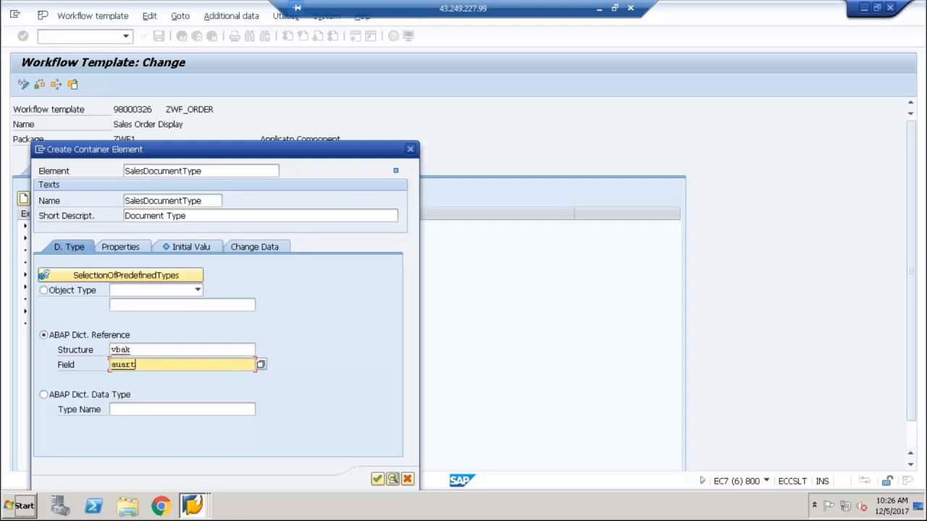
# Set the SalesDocumentType element as an import-only parameter and add it to the workflow container
pyautogui.click(123, 248)
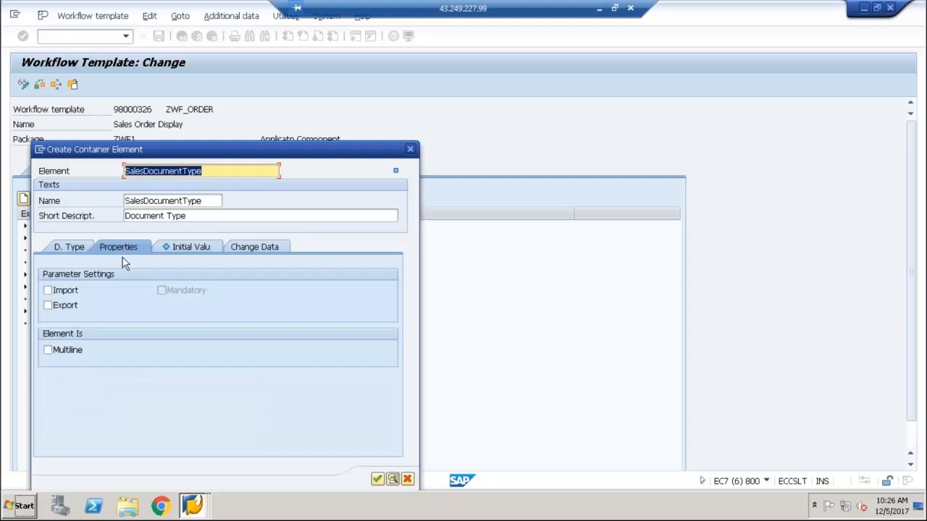
pyautogui.click(68, 308)
pyautogui.click(48, 291)
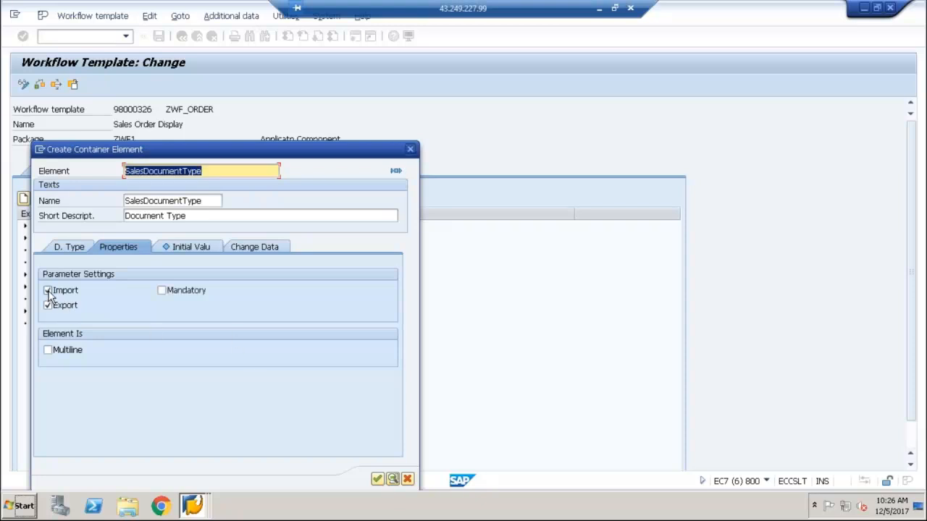
pyautogui.click(48, 306)
pyautogui.click(377, 480)
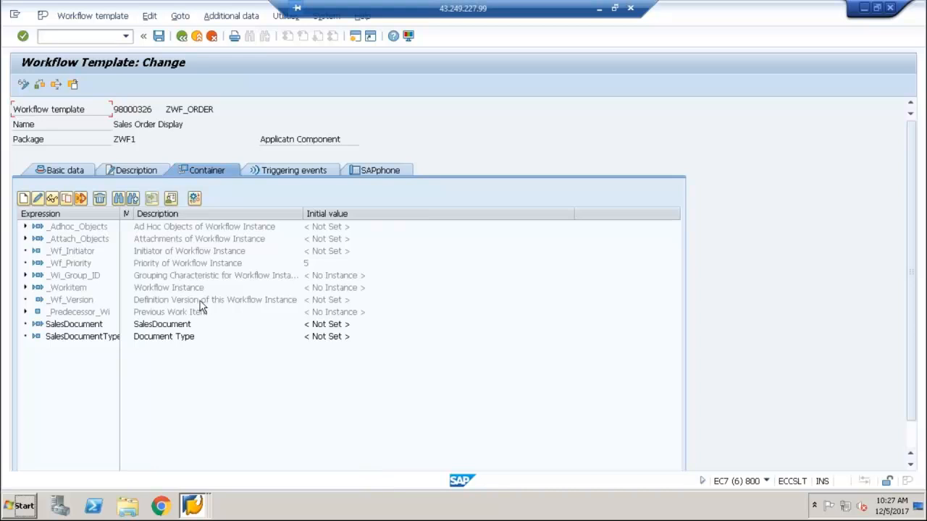
# Review the SalesDocumentType element's data type and parameter settings, check SalesDocument in the container, and return to the template's basic data
pyautogui.click(79, 336)
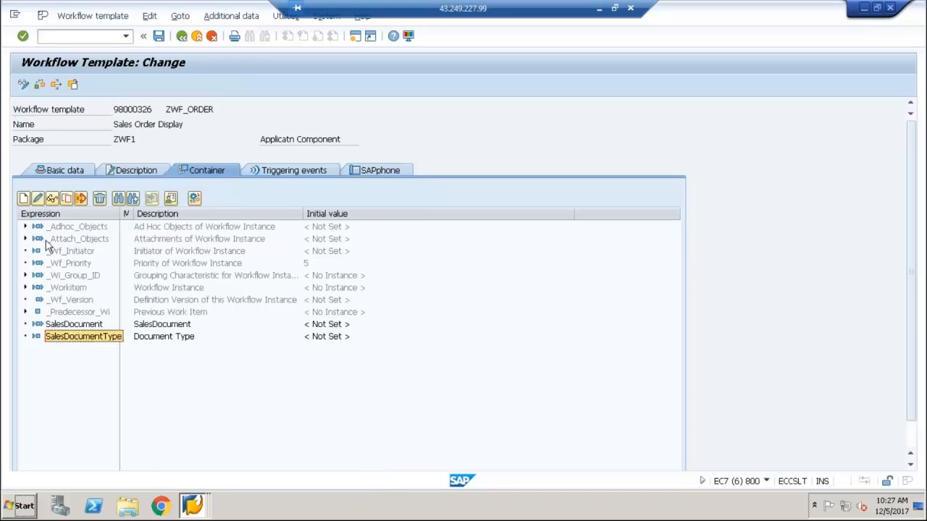
pyautogui.click(38, 197)
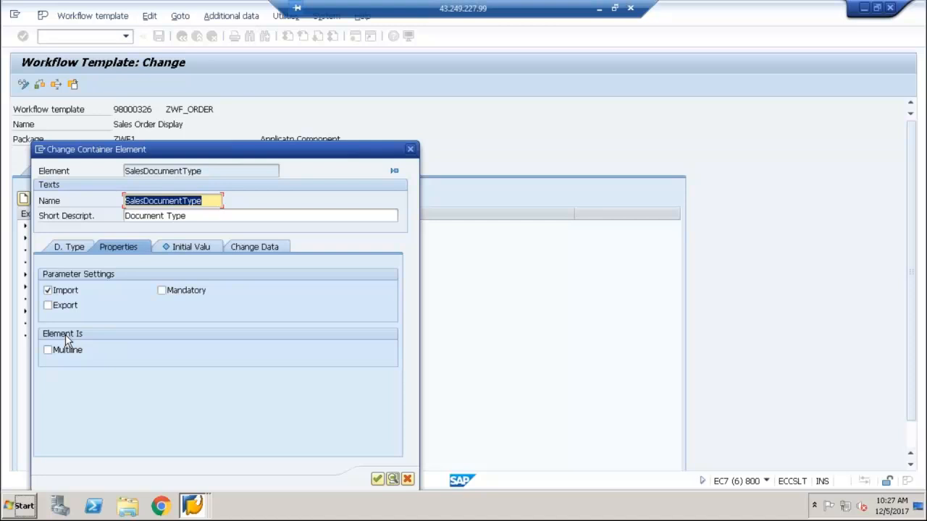
pyautogui.click(70, 247)
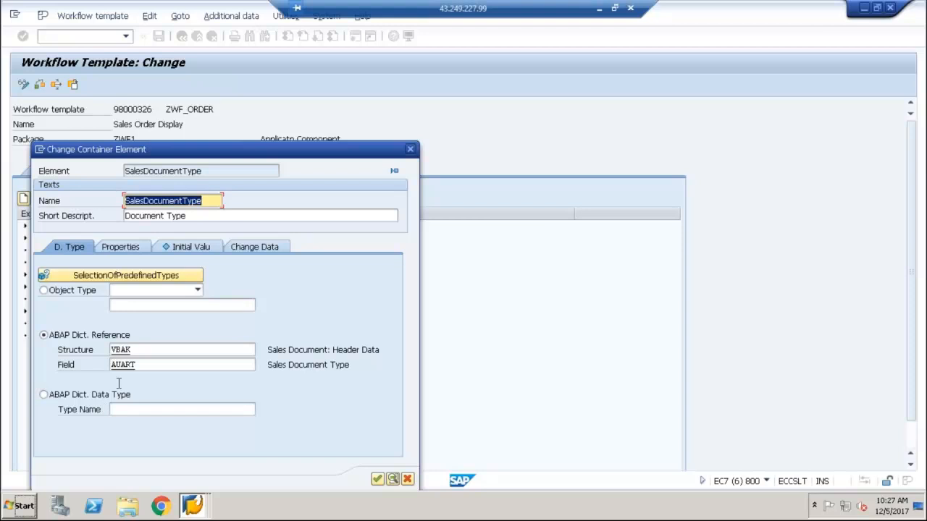
pyautogui.click(127, 247)
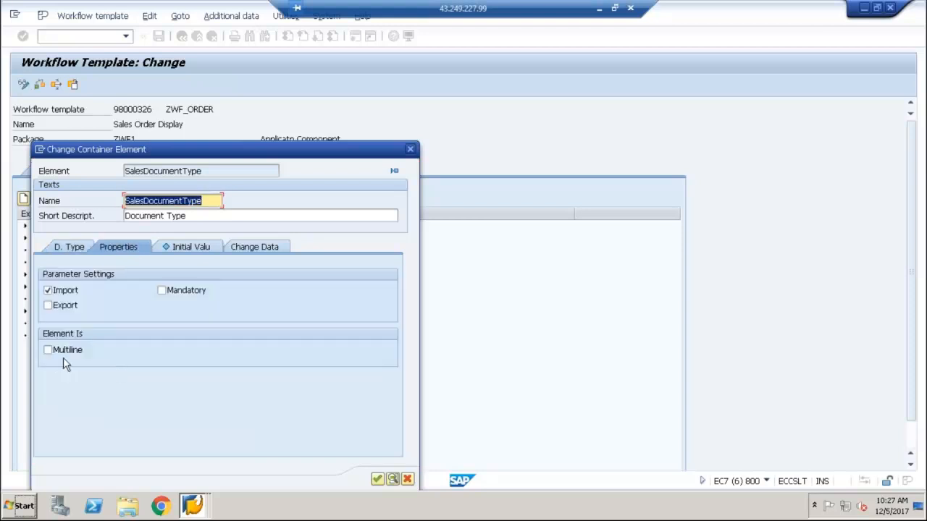
pyautogui.click(73, 247)
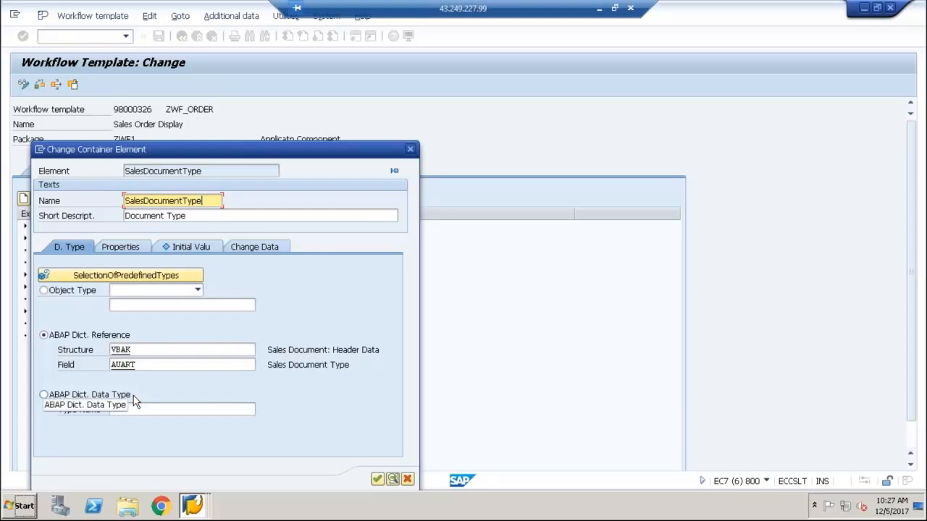
pyautogui.click(378, 480)
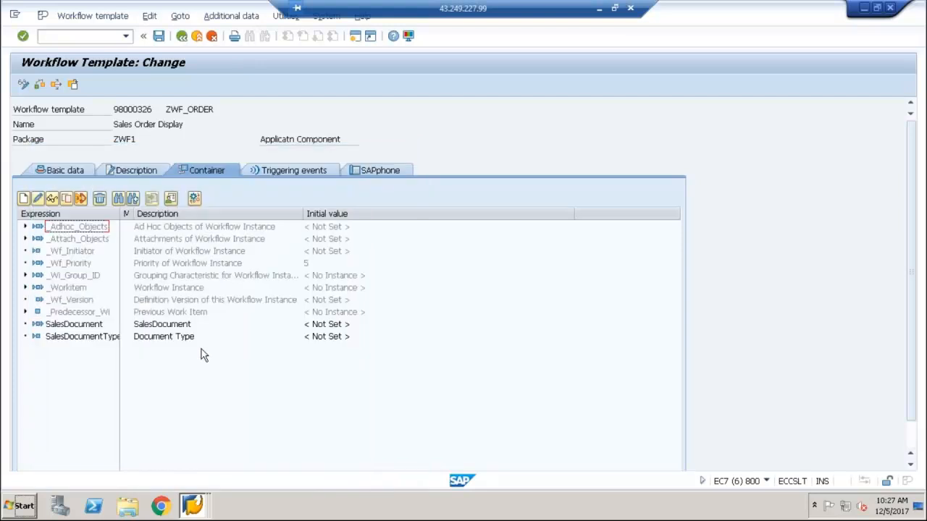
pyautogui.click(75, 325)
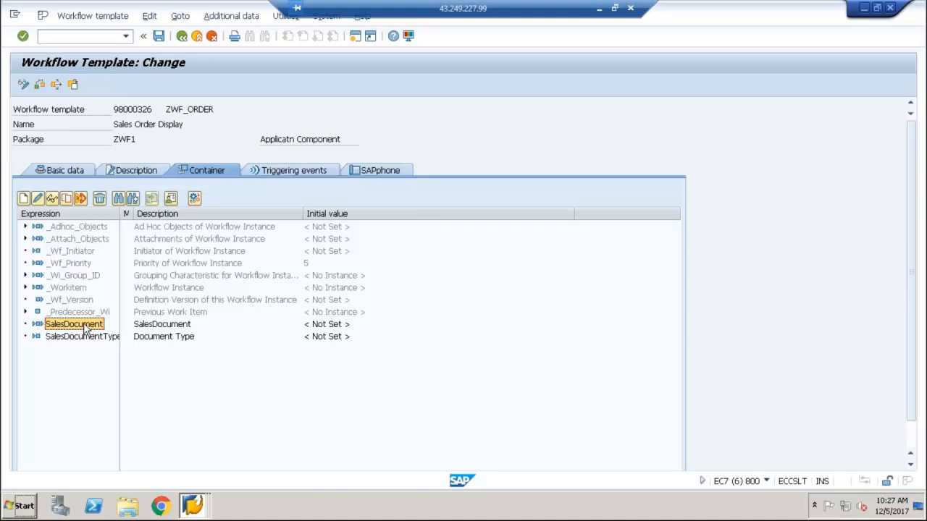
pyautogui.click(58, 170)
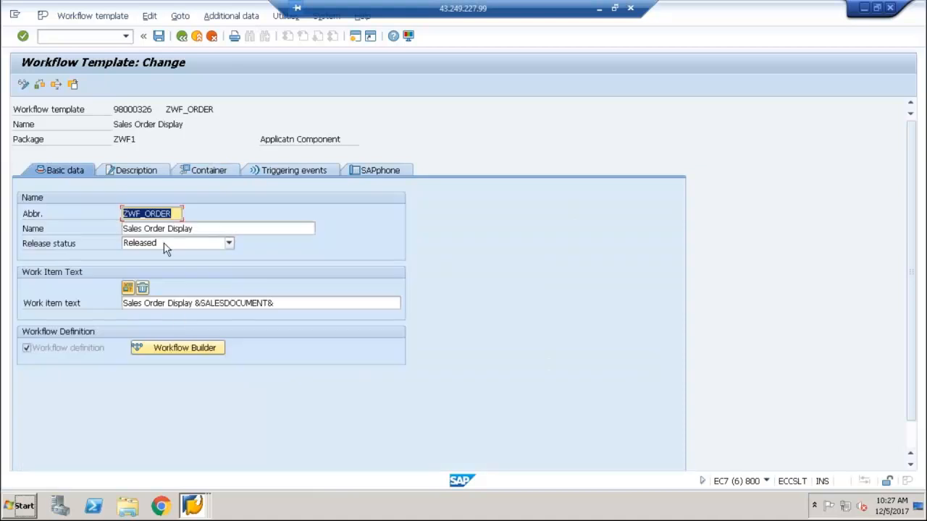
# Open the template's workflow definition, delete the DisplaySalesOrder step, and activate the workflow
pyautogui.click(179, 348)
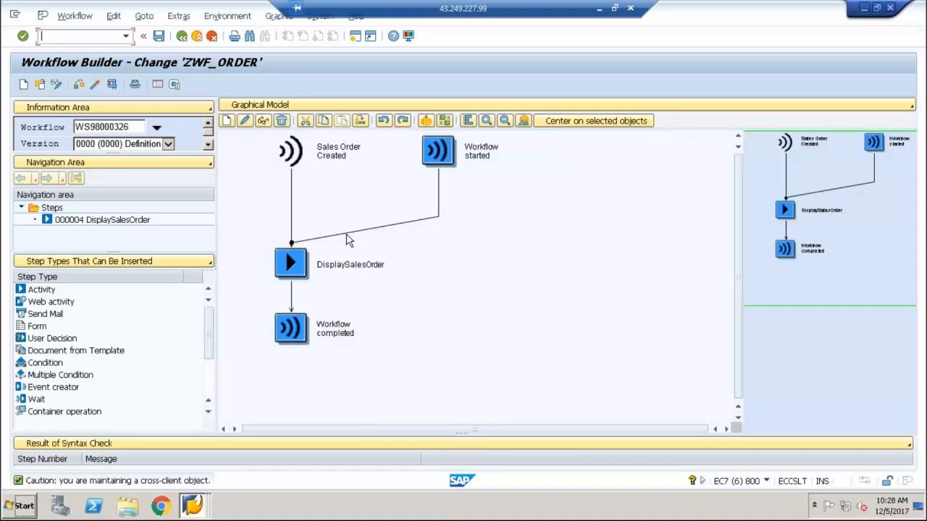
pyautogui.click(294, 267)
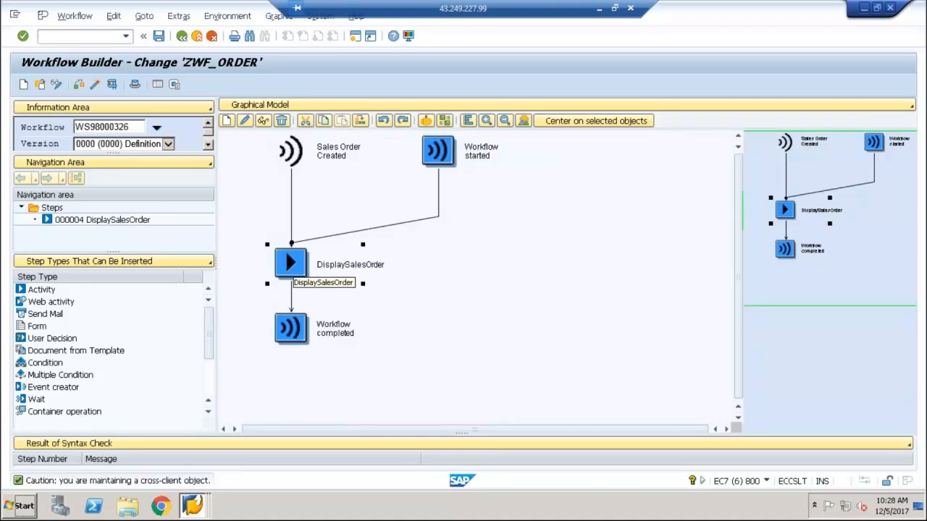
pyautogui.rightClick(294, 266)
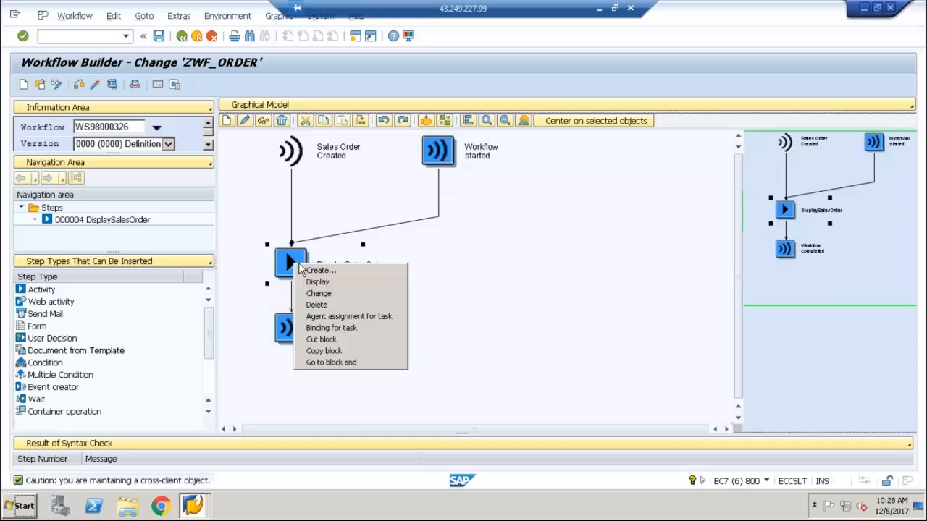
pyautogui.click(341, 308)
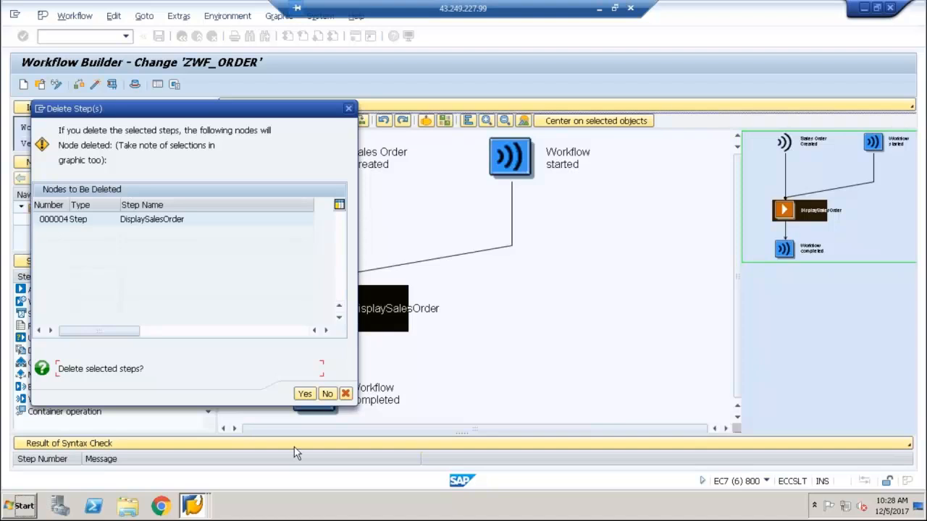
pyautogui.click(305, 395)
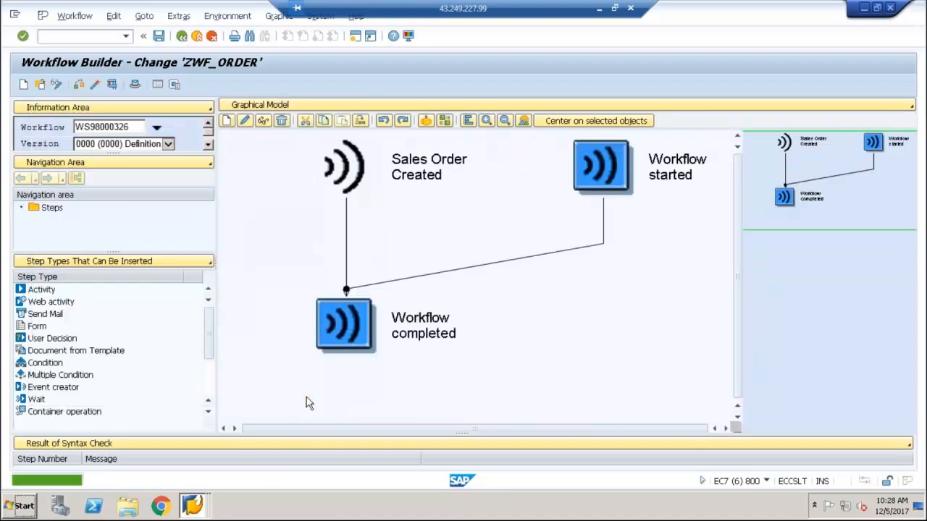
pyautogui.click(94, 84)
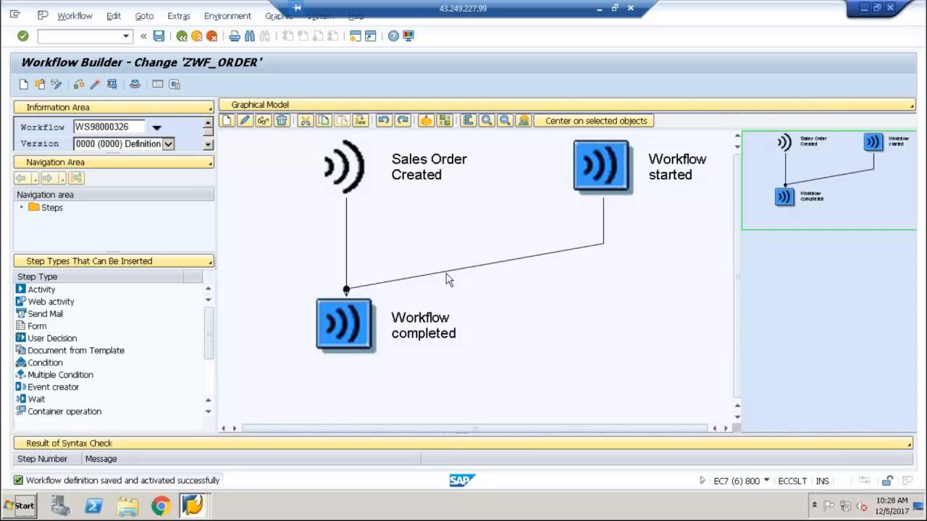
# Insert an activity before Workflow completed with task TS98000311, rejecting the proposed container elements and binding, and transfer it to the graphic
pyautogui.click(345, 294)
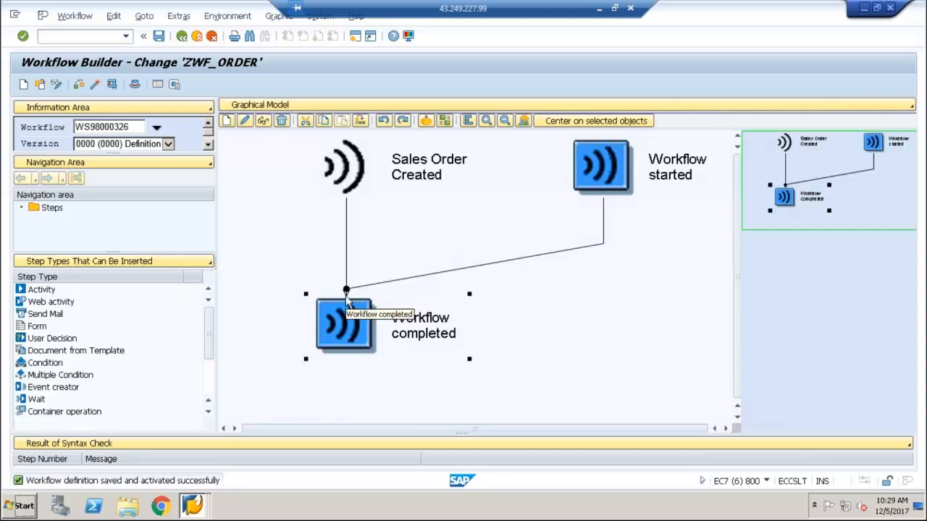
pyautogui.rightClick(345, 296)
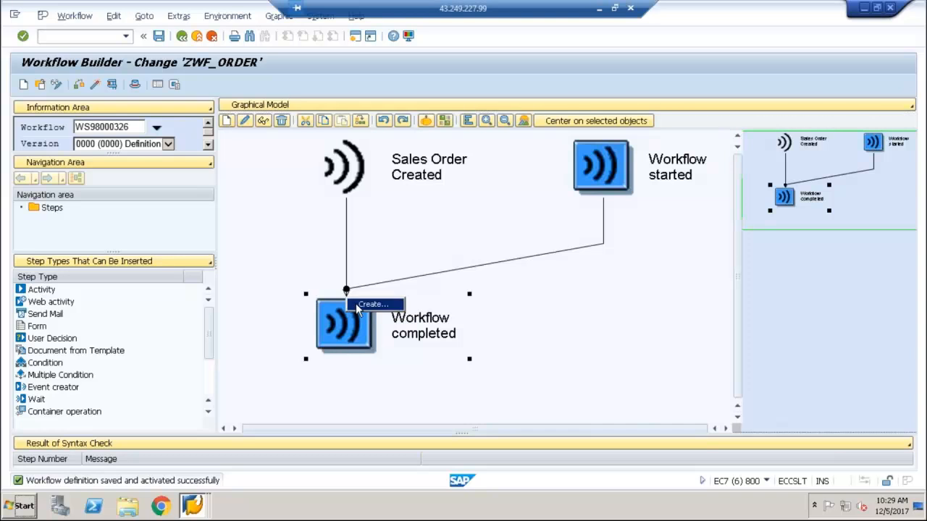
pyautogui.click(357, 307)
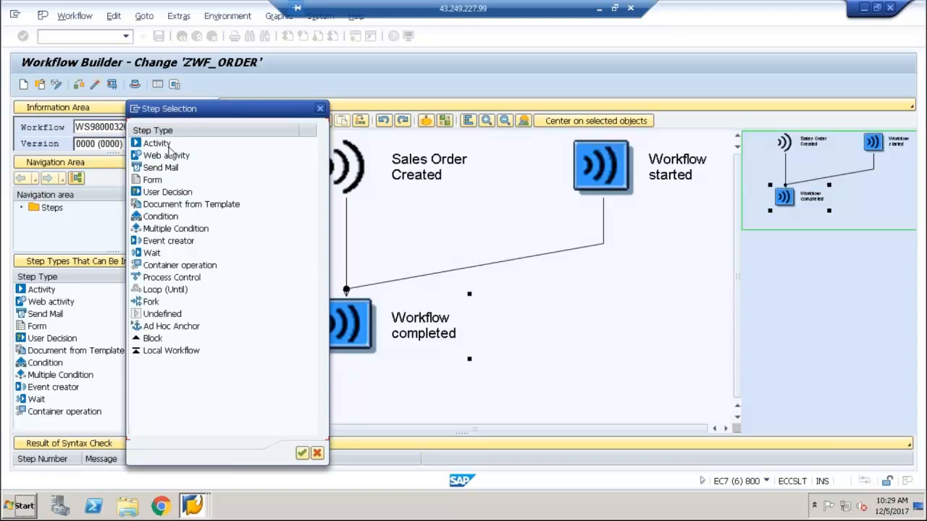
pyautogui.doubleClick(168, 144)
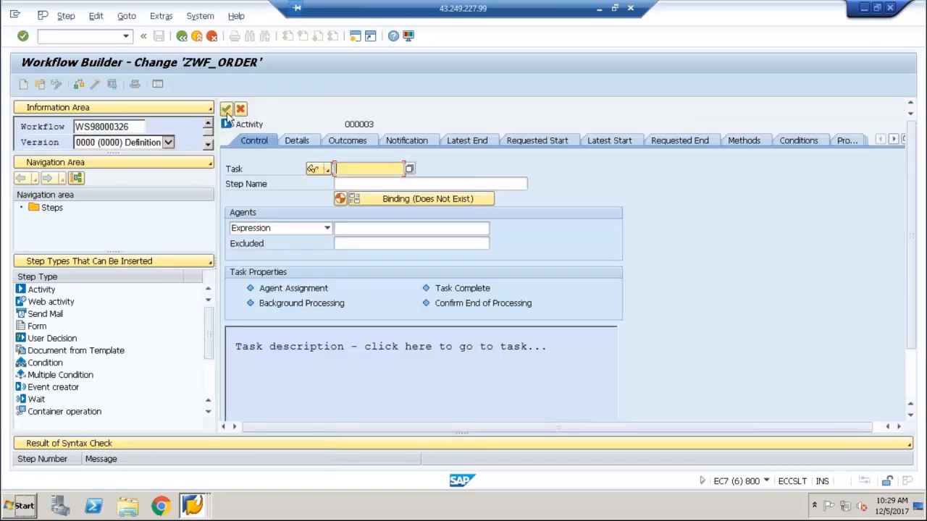
pyautogui.click(227, 110)
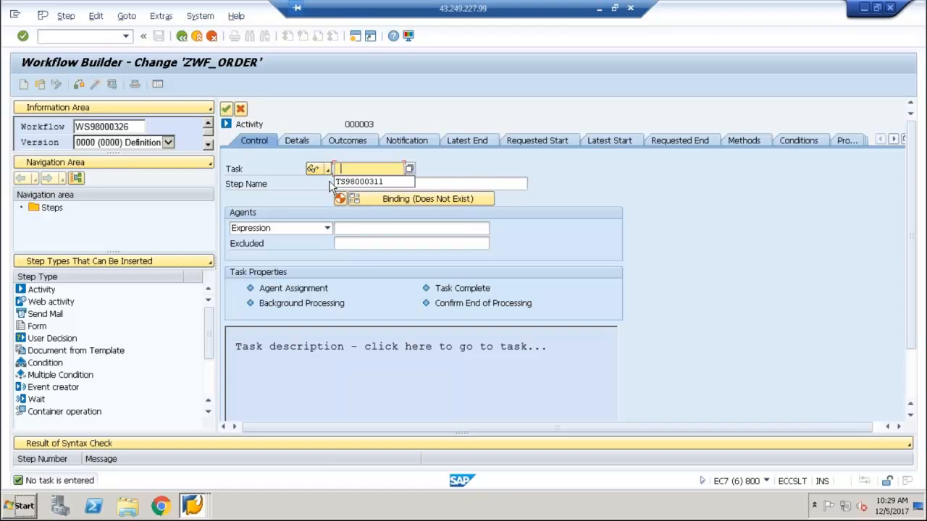
pyautogui.click(359, 181)
pyautogui.press('Return')
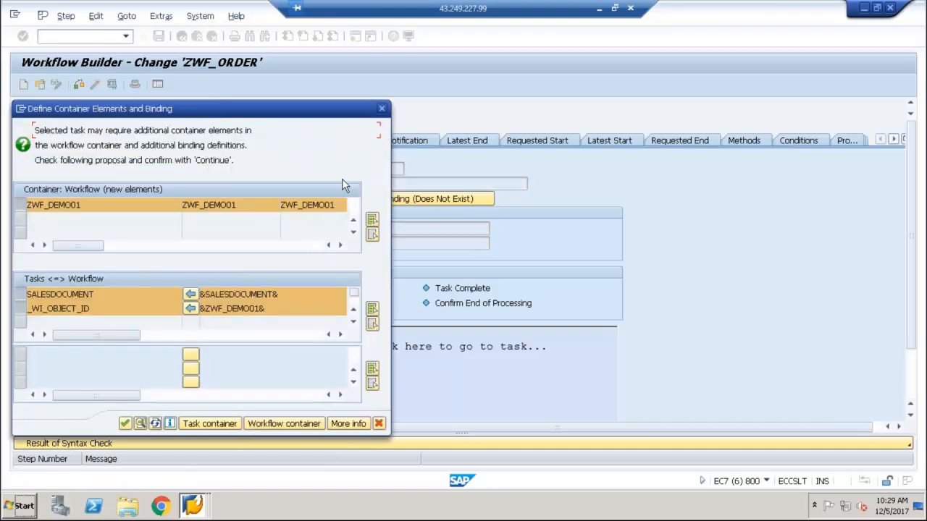
pyautogui.click(378, 425)
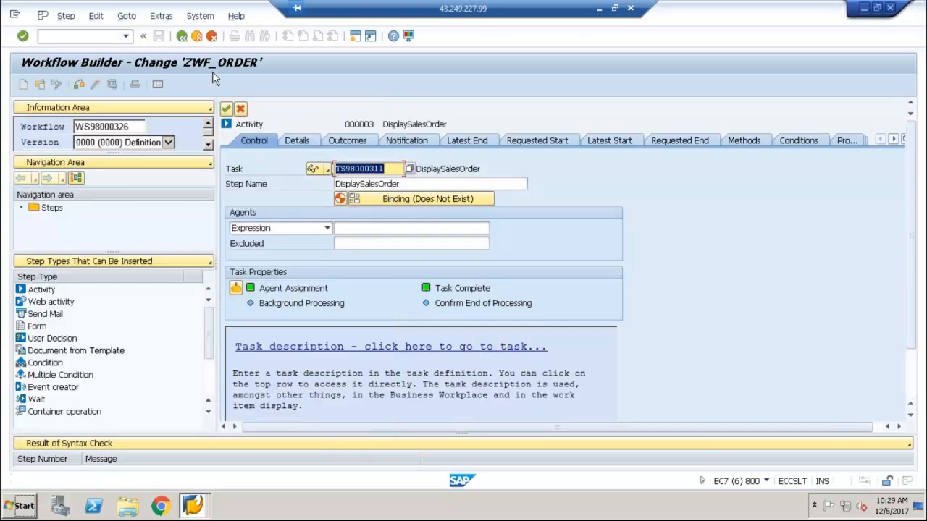
pyautogui.click(225, 109)
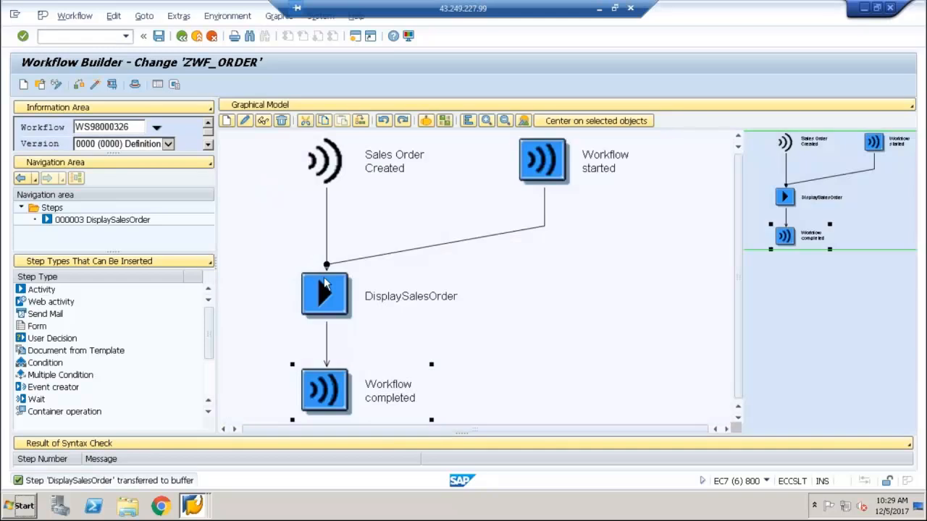
# Replace the activity's task with TS98000312, found by searching tasks for object type ZWF_DEMO01 and method GETORDERDETAILS
pyautogui.doubleClick(325, 281)
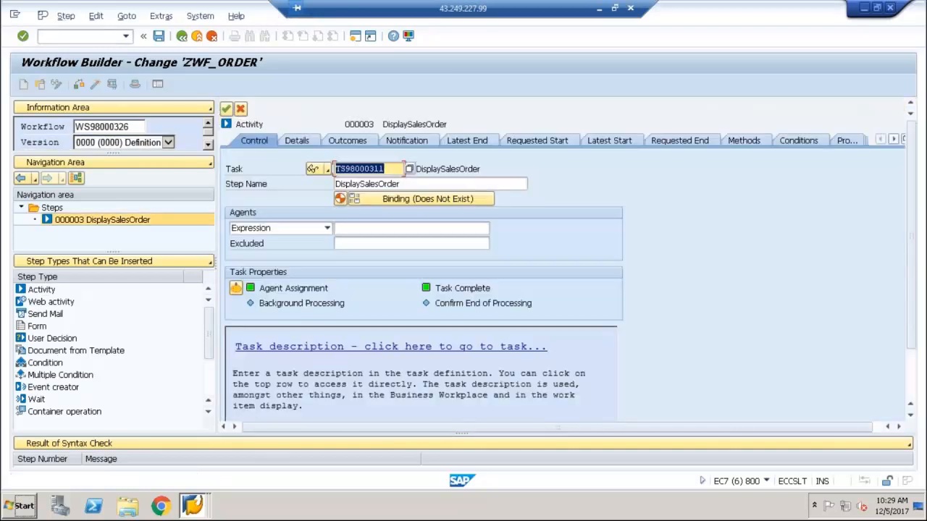
pyautogui.click(409, 169)
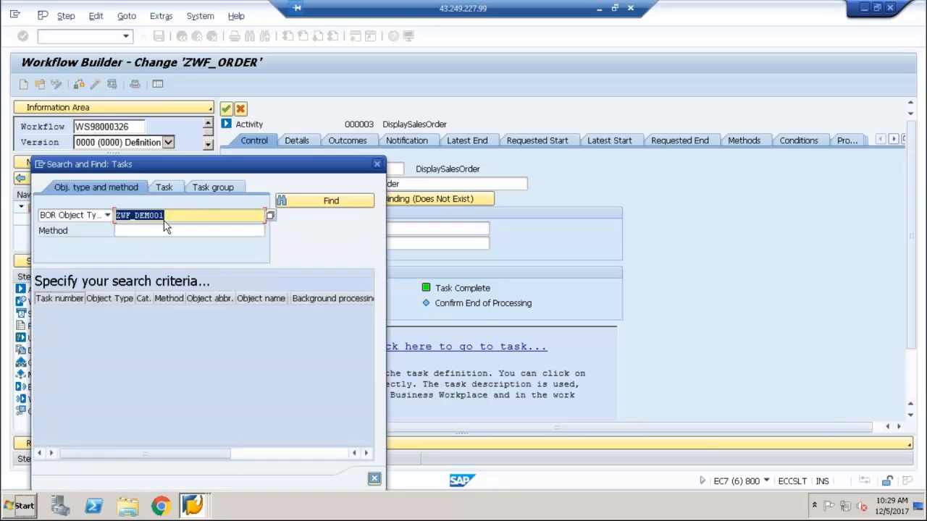
pyautogui.click(165, 231)
pyautogui.click(270, 231)
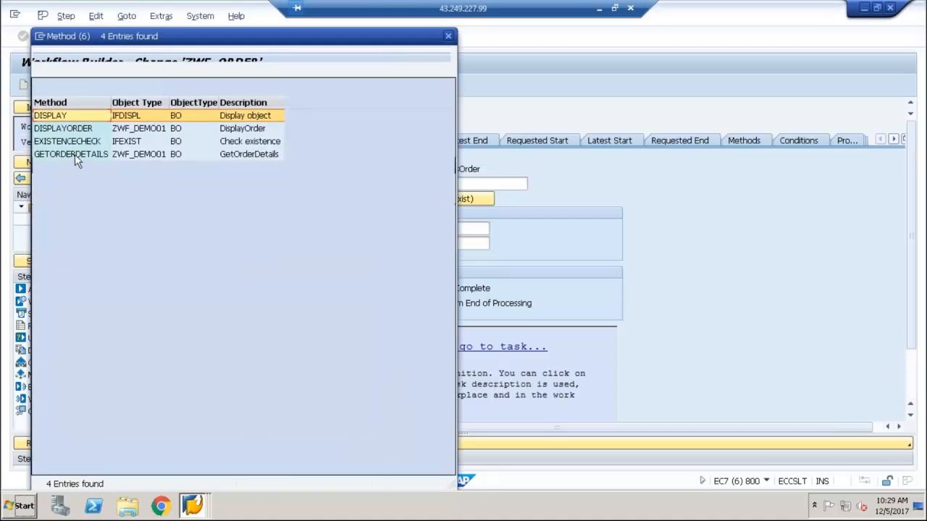
pyautogui.doubleClick(74, 154)
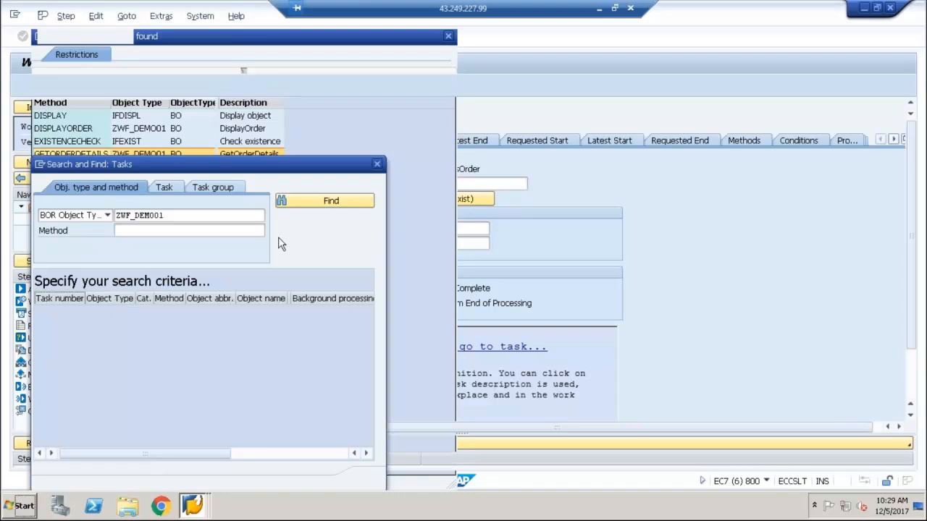
pyautogui.click(317, 205)
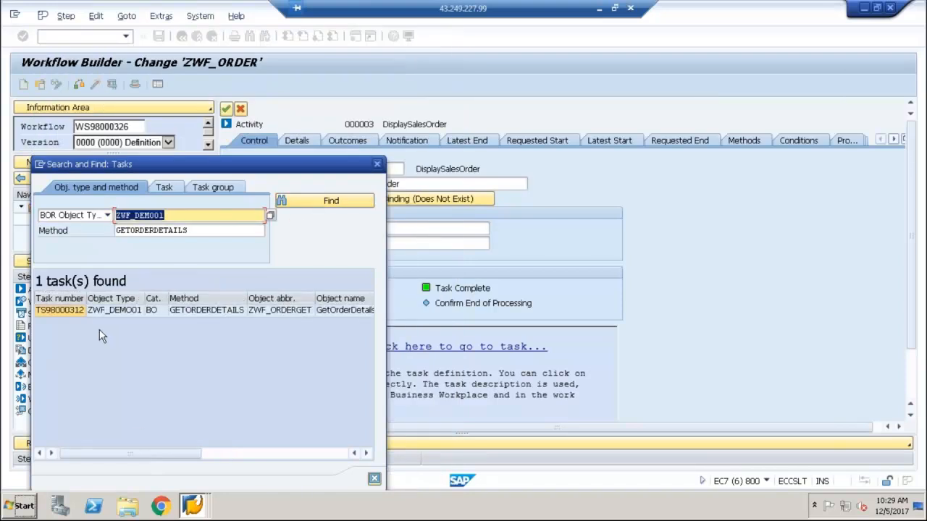
pyautogui.doubleClick(73, 312)
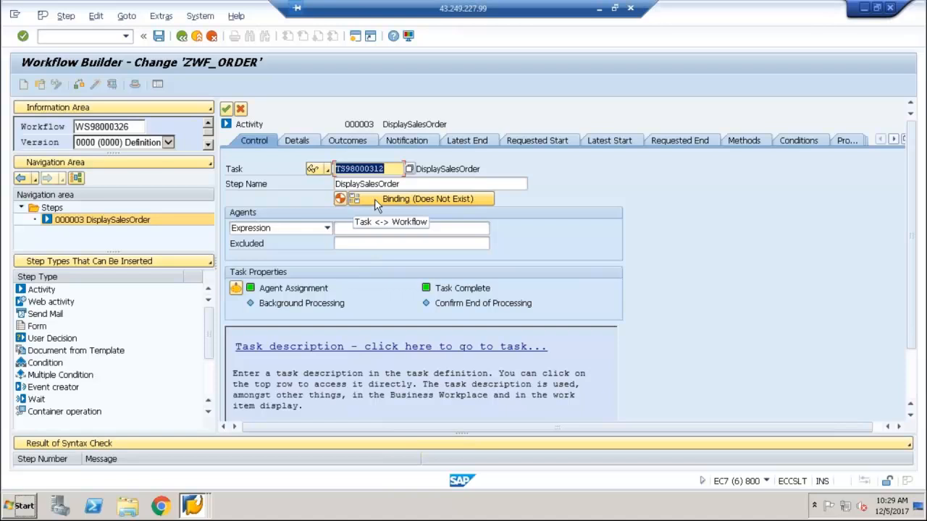
# Accept the switch from dialog to background task and reject the proposed container elements and binding
pyautogui.click(376, 205)
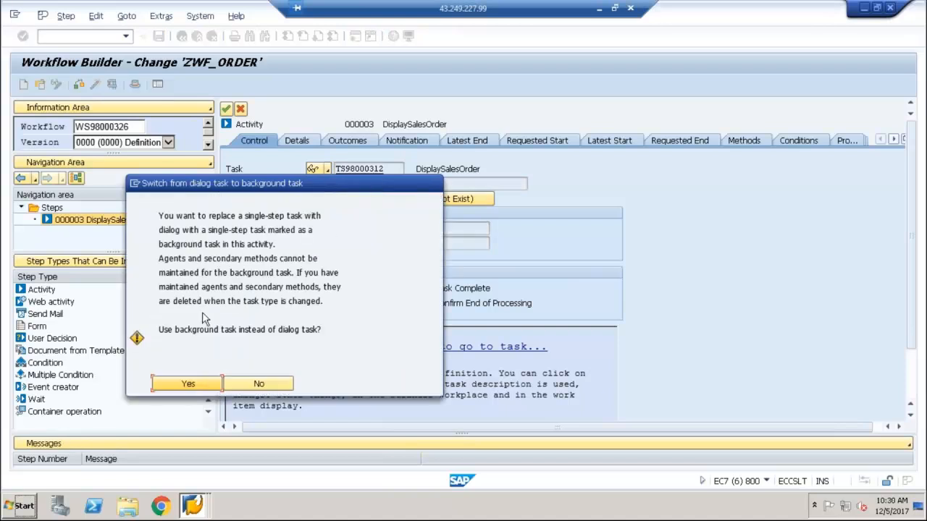
pyautogui.click(190, 385)
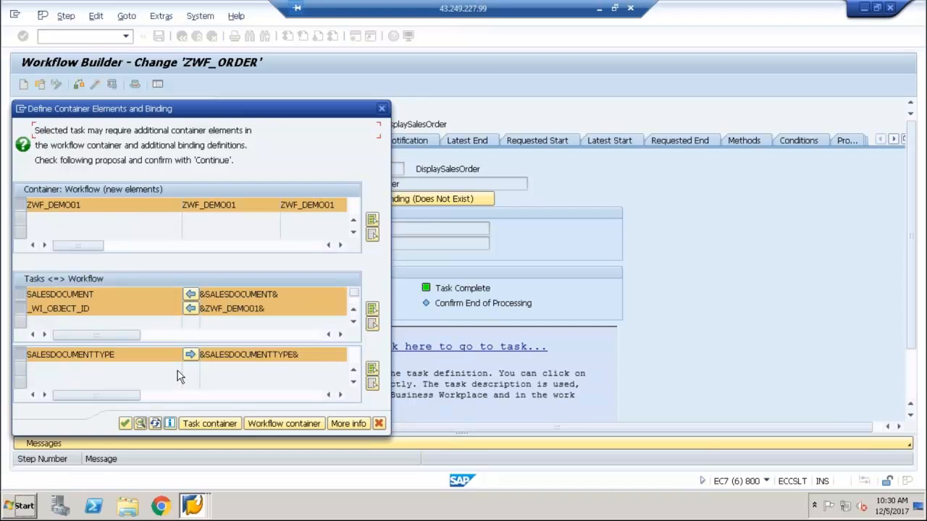
pyautogui.click(380, 425)
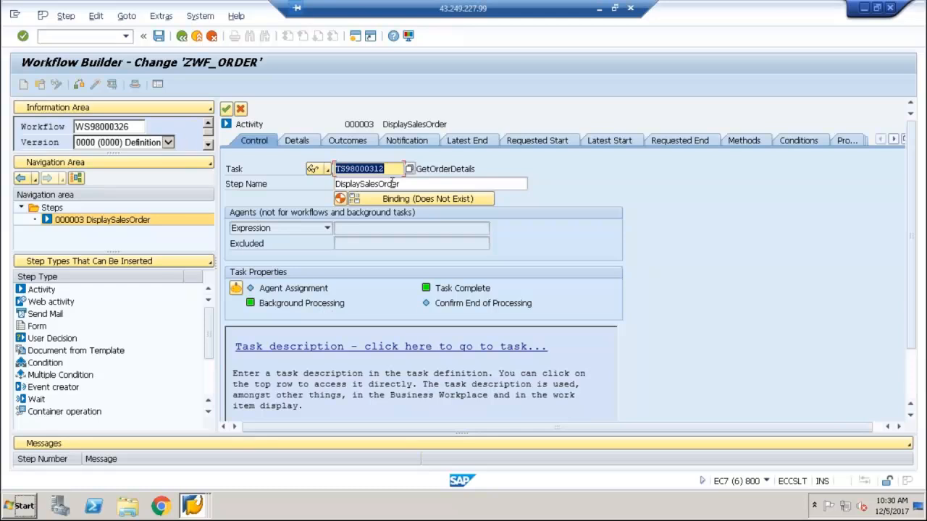
# In the step's binding, map the workflow's SalesDocument to the SalesDocument element of GetOrderDetails in the workflow-to-step direction
pyautogui.click(392, 200)
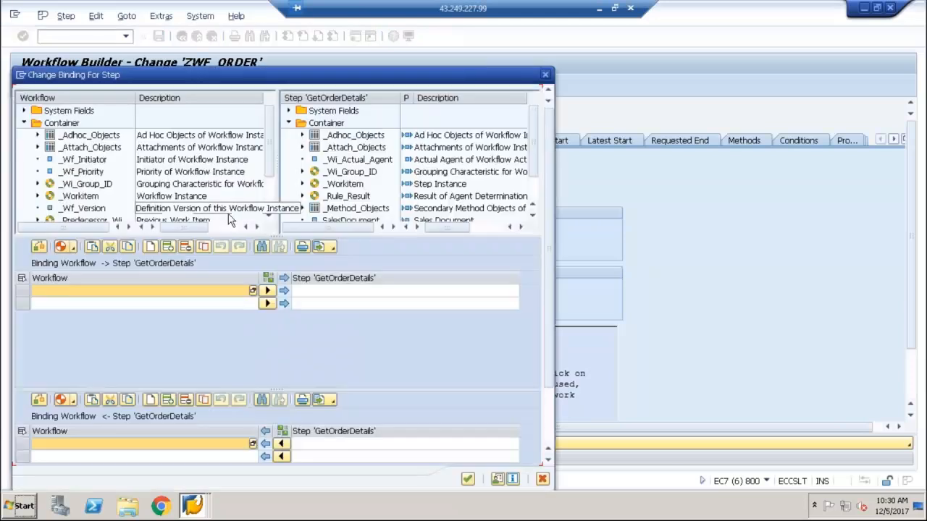
pyautogui.scroll(-1, 271, 187)
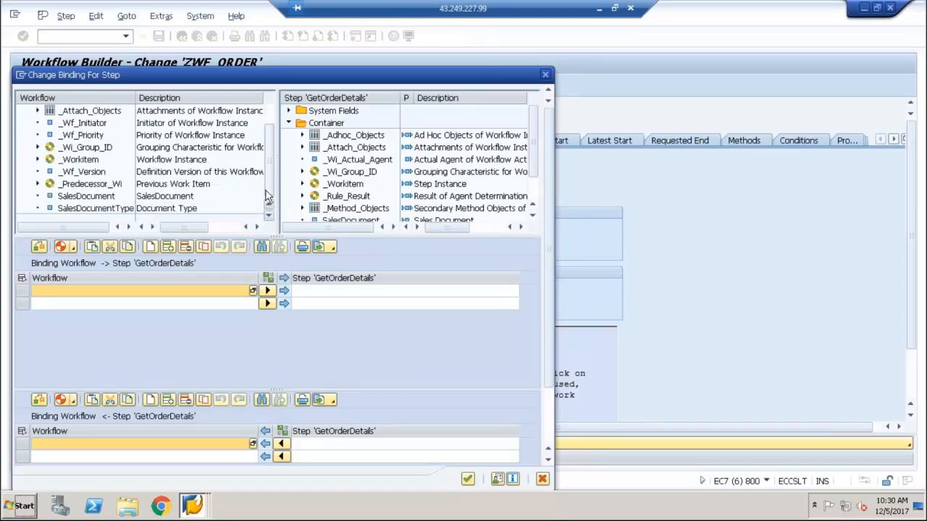
pyautogui.moveTo(109, 197); pyautogui.dragTo(128, 293)
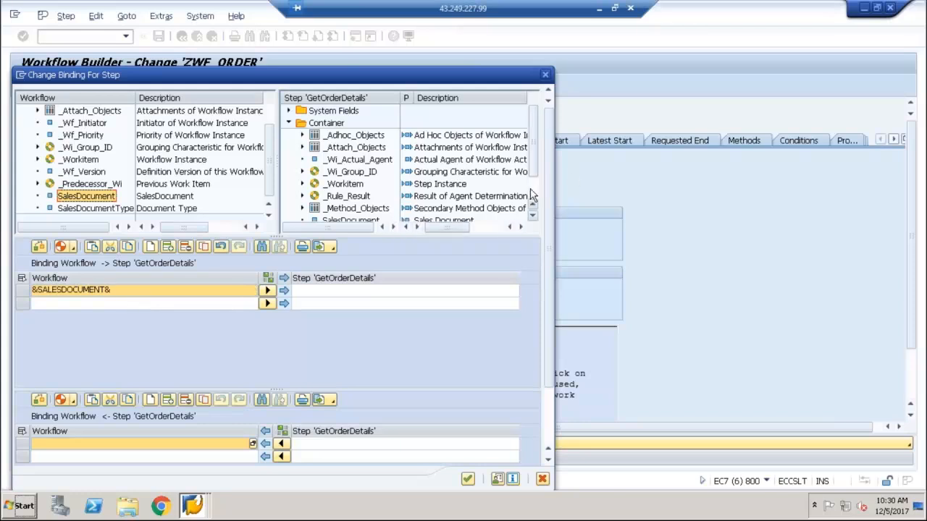
pyautogui.scroll(-1, 532, 189)
pyautogui.click(333, 186)
pyautogui.moveTo(333, 190); pyautogui.dragTo(333, 291)
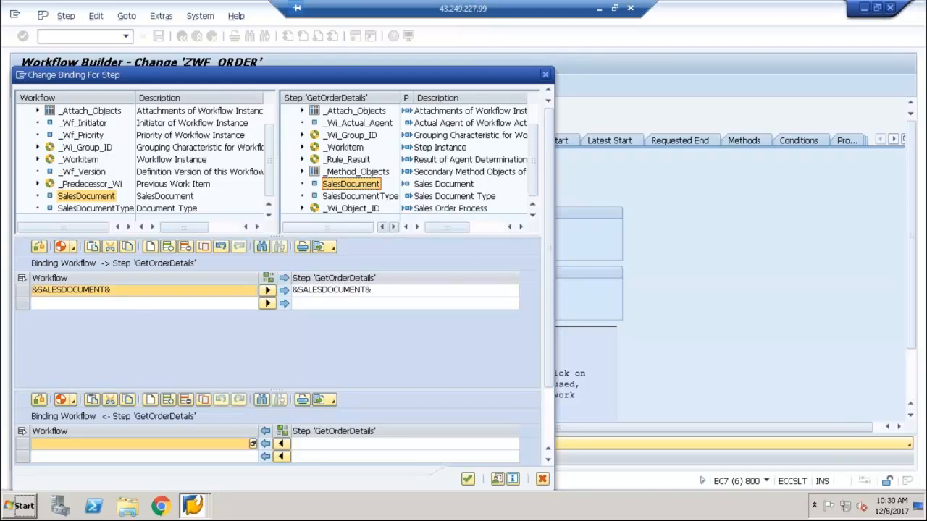
# Map SalesDocumentType from GetOrderDetails back to the workflow's SalesDocumentType and accept the binding
pyautogui.click(354, 201)
pyautogui.moveTo(354, 203); pyautogui.dragTo(355, 443)
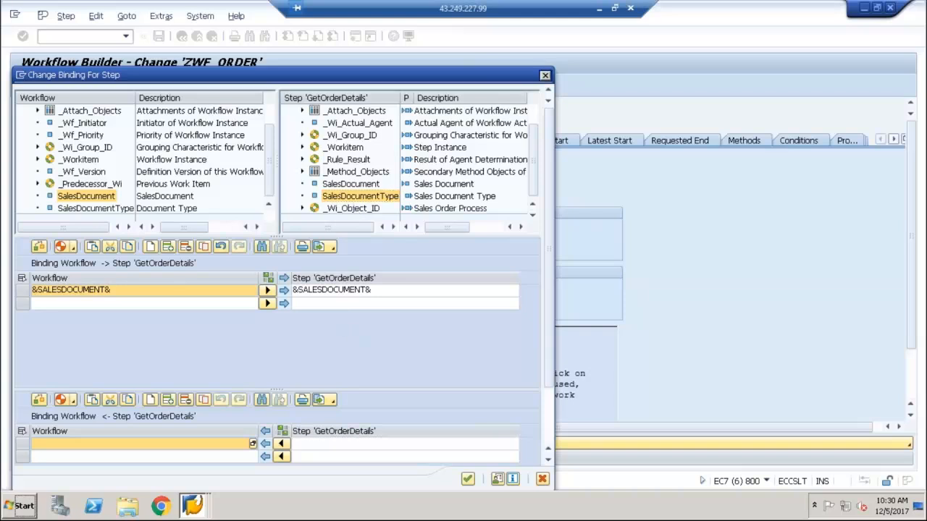
pyautogui.click(116, 209)
pyautogui.moveTo(118, 213); pyautogui.dragTo(105, 445)
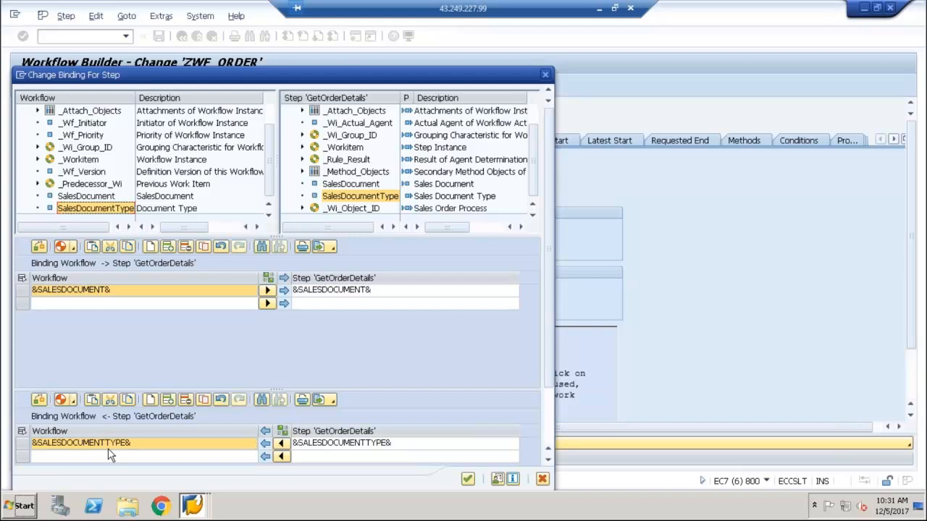
pyautogui.click(384, 199)
pyautogui.click(467, 479)
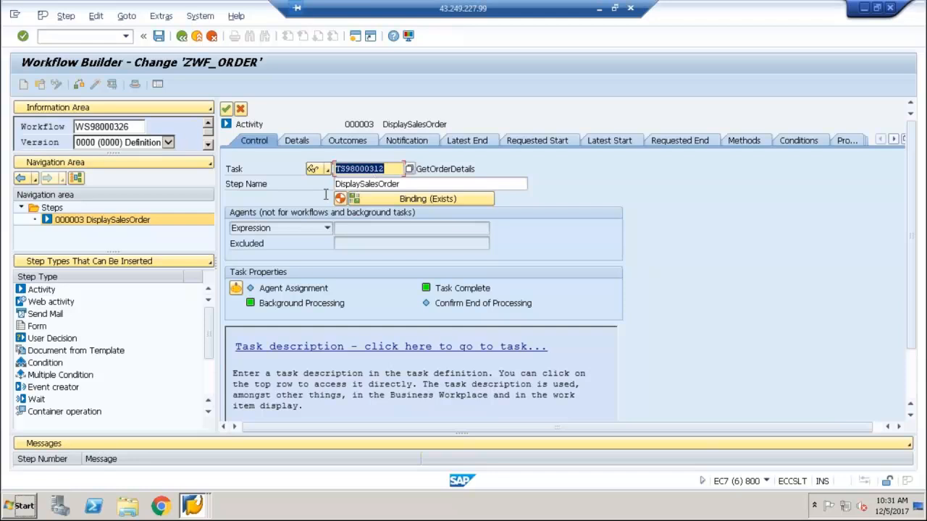
# Transfer the activity's changes back to the ZWF_ORDER workflow and activate the workflow definition
pyautogui.click(227, 109)
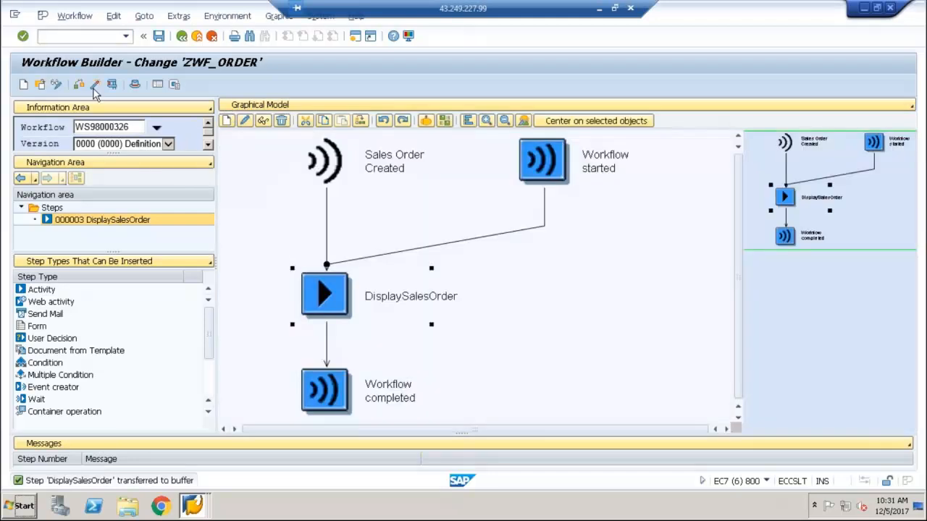
pyautogui.click(95, 85)
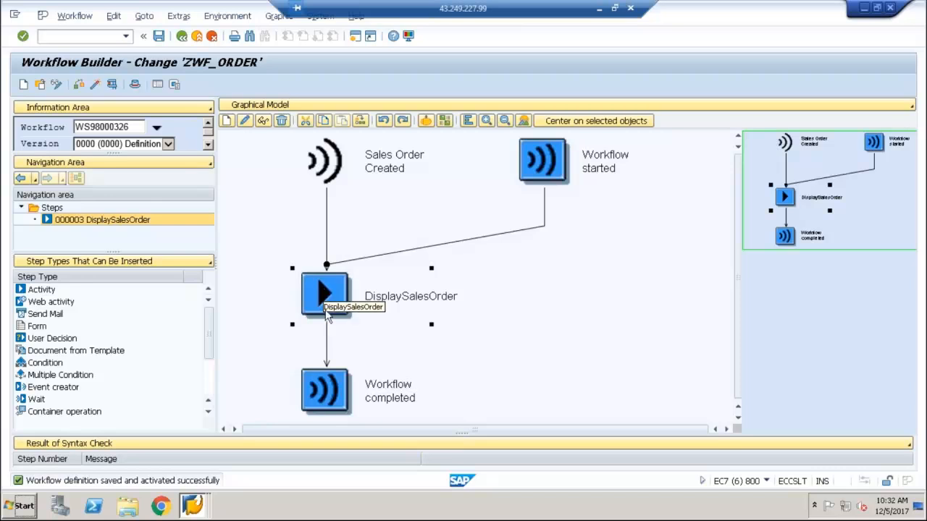
pyautogui.click(326, 336)
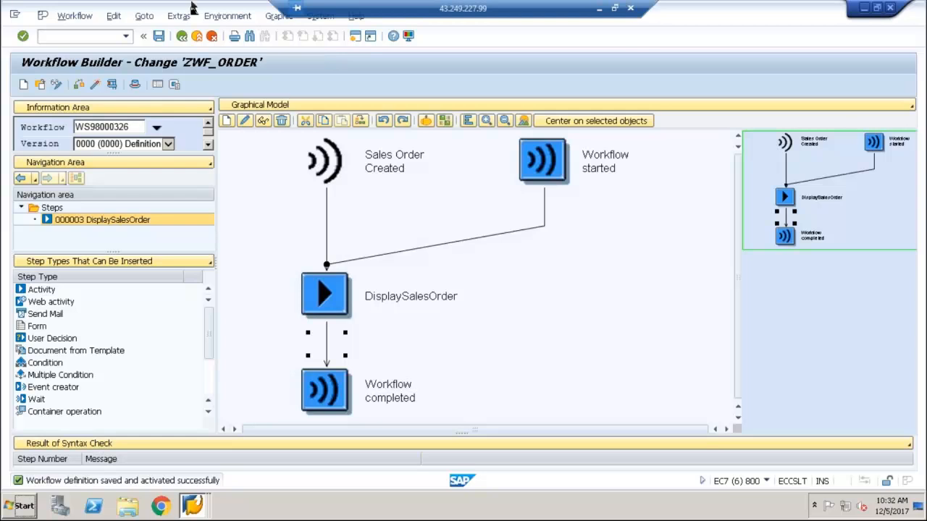
pyautogui.moveTo(201, 19); pyautogui.dragTo(231, 115)
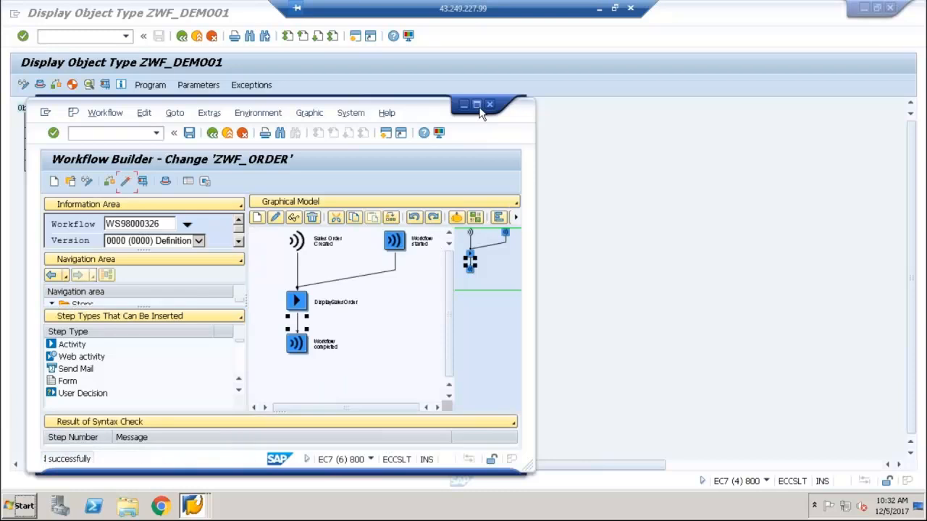
pyautogui.click(477, 104)
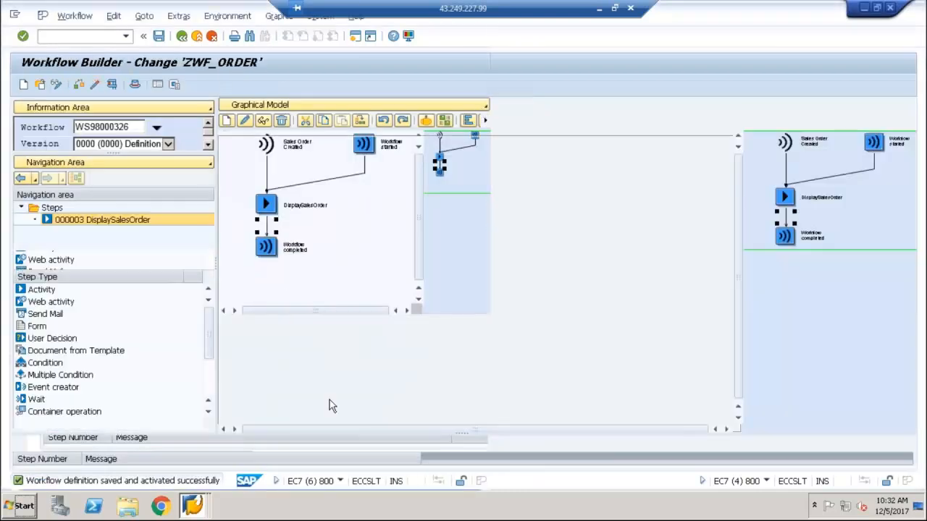
# Switch to the ZTEST_BOCREATE session, leave the report, and open table VBAK in the Data Browser with transaction SE16
pyautogui.click(202, 510)
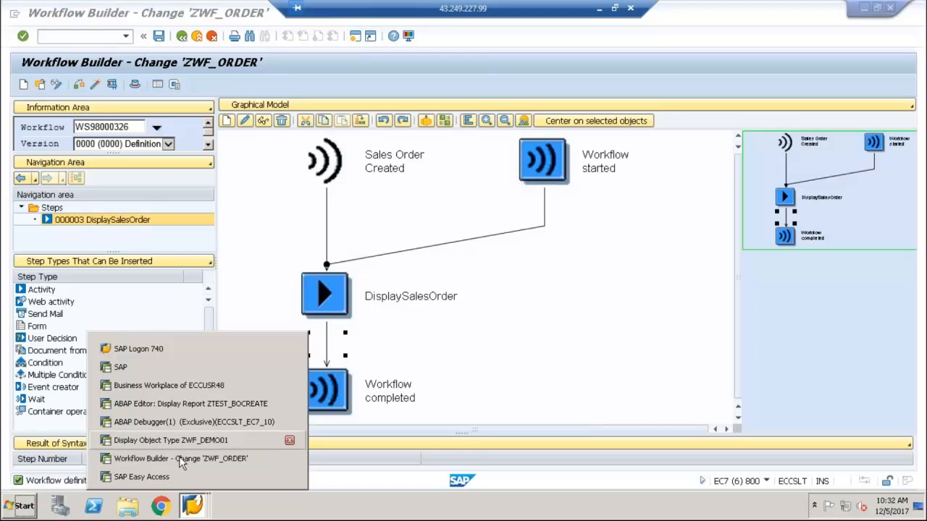
pyautogui.click(184, 404)
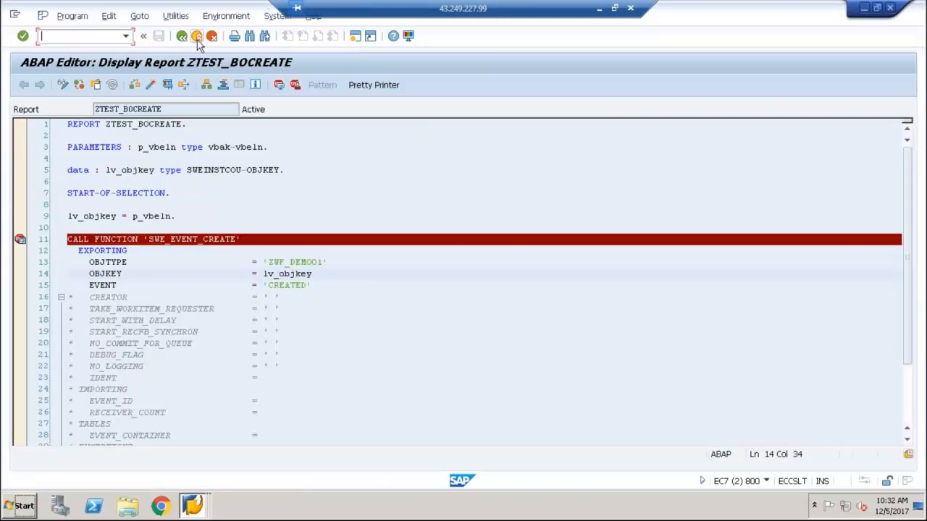
pyautogui.click(197, 36)
pyautogui.click(197, 36)
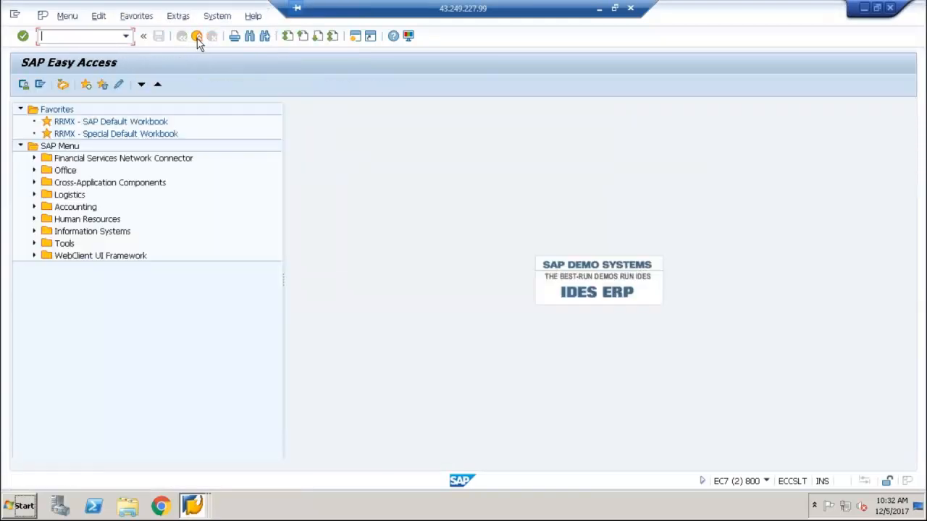
pyautogui.write('se16')
pyautogui.press('Return')
pyautogui.write('vbak')
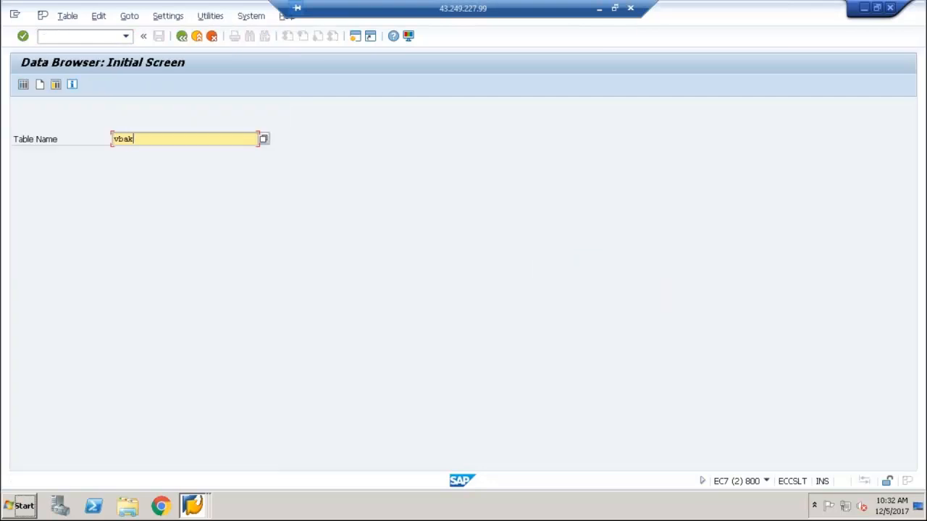
pyautogui.press('Return')
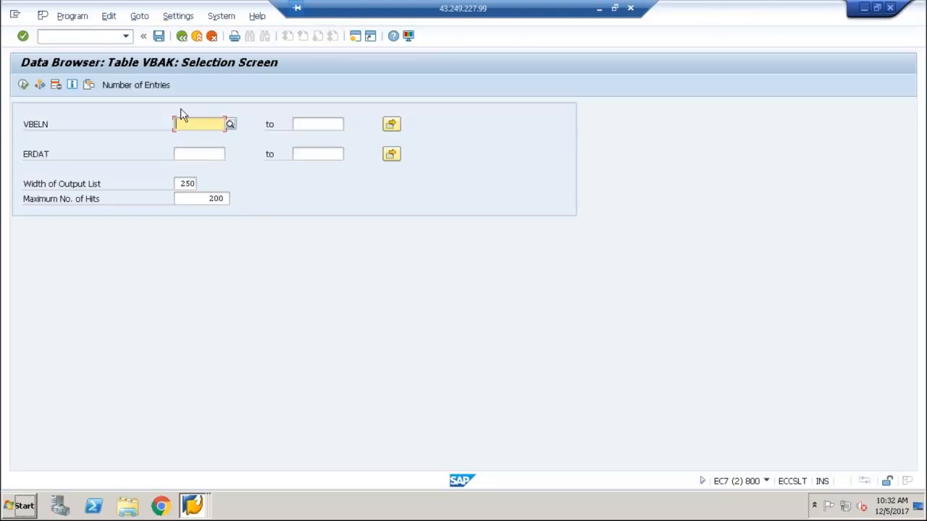
# Find AUART (Sales Document Type) among the VBAK table fields and add it to the selection screen
pyautogui.click(177, 17)
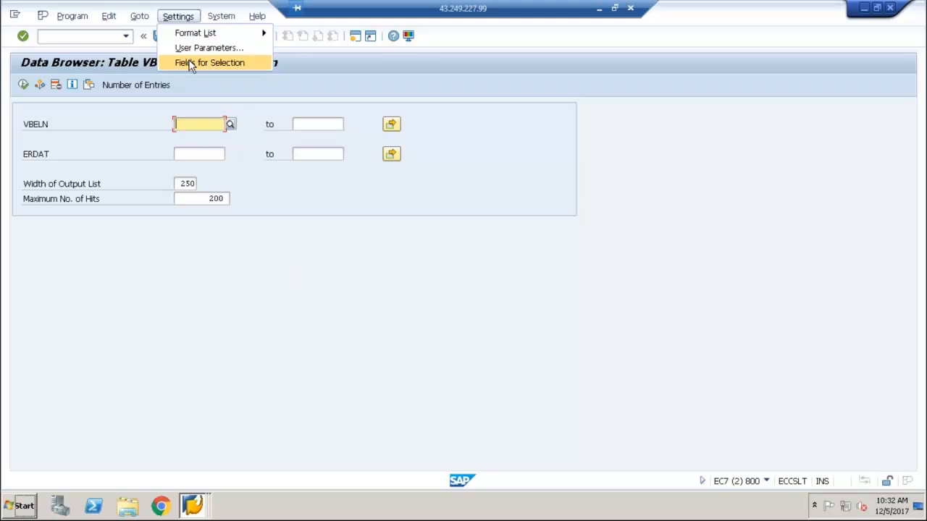
pyautogui.click(191, 63)
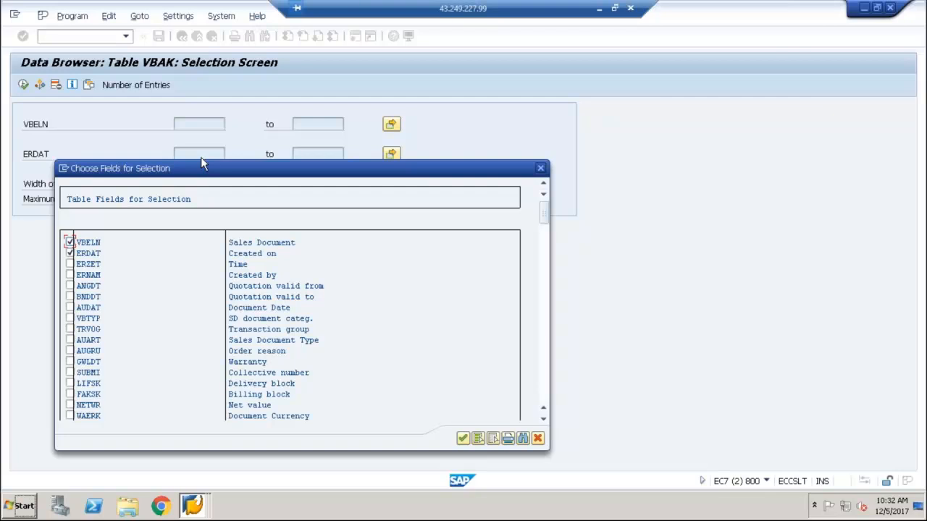
pyautogui.hotkey('ctrl', 'f')
pyautogui.write('auart')
pyautogui.press('Return')
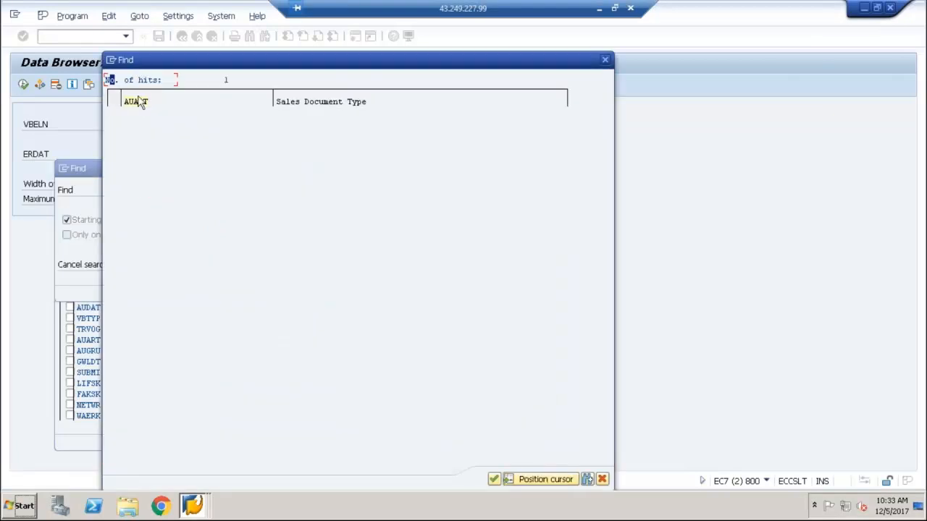
pyautogui.doubleClick(139, 103)
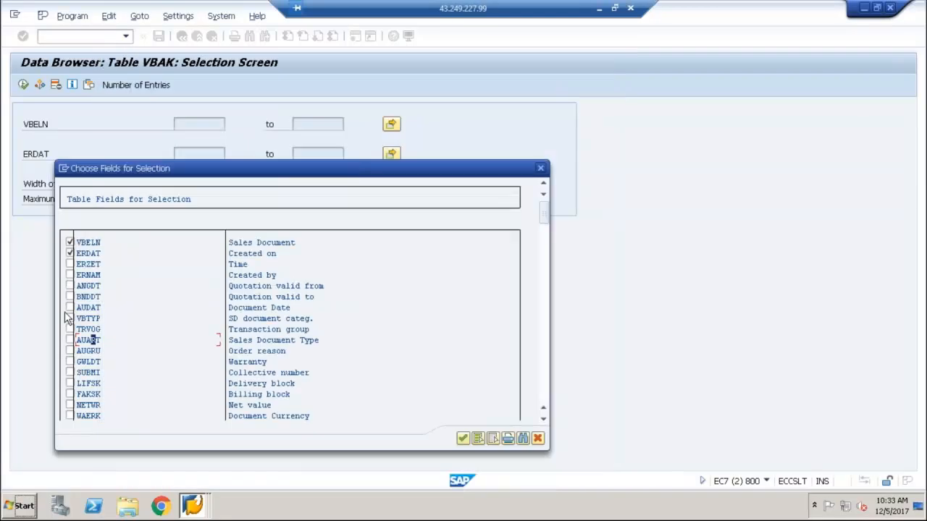
pyautogui.click(69, 339)
pyautogui.click(462, 438)
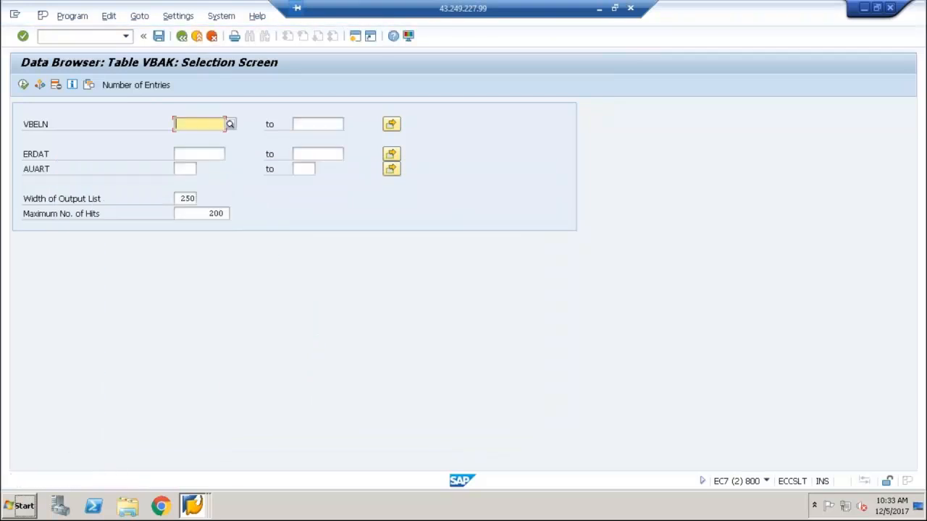
# Restrict AUART to ZTA (ZTA Standard Order) and check the number of matching VBAK entries
pyautogui.click(185, 168)
pyautogui.click(201, 170)
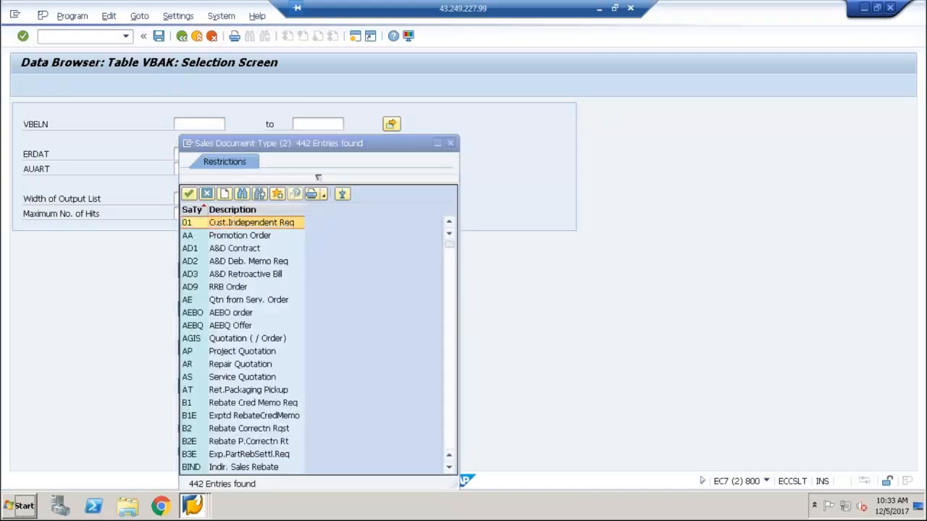
pyautogui.moveTo(449, 248); pyautogui.dragTo(459, 469)
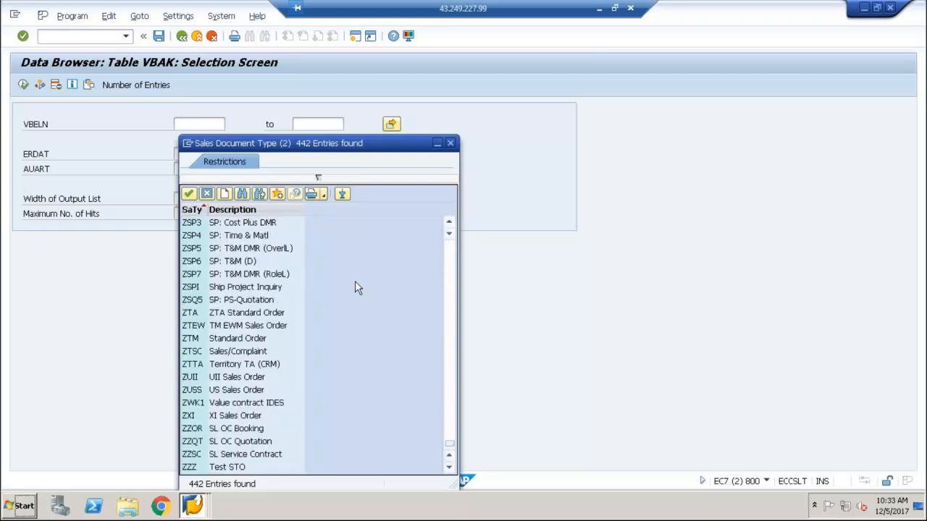
pyautogui.doubleClick(197, 316)
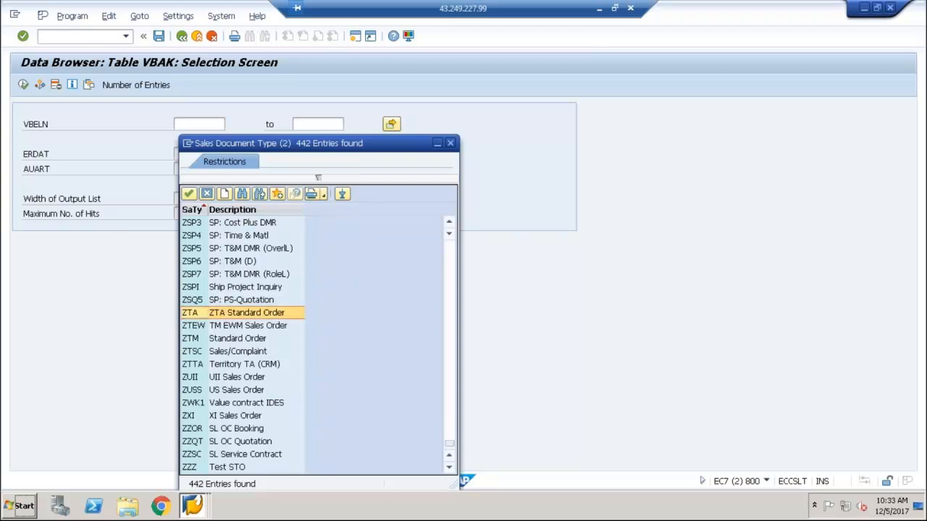
pyautogui.click(120, 87)
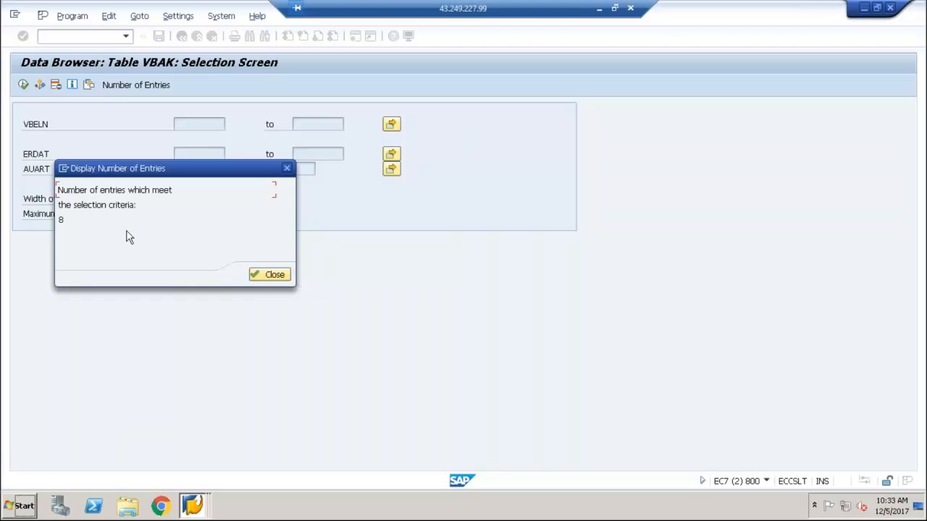
pyautogui.click(263, 281)
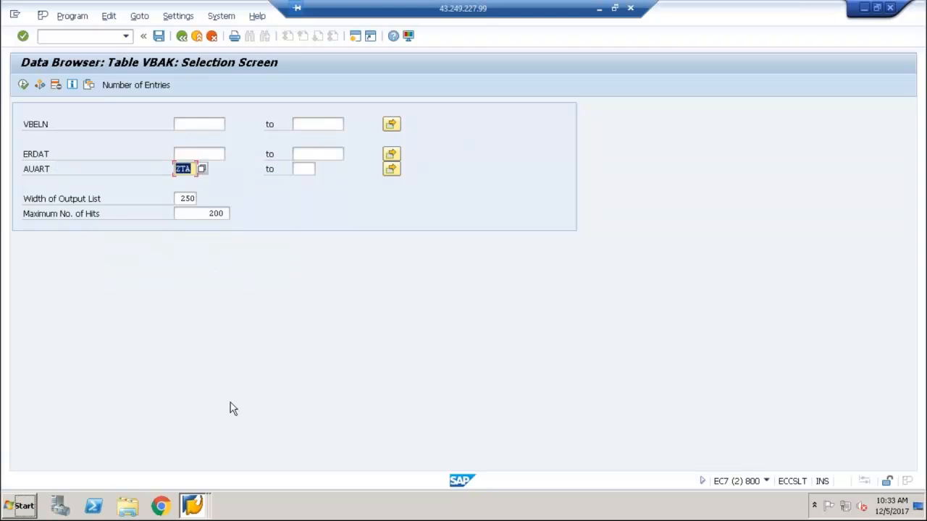
# Return to the ZWF_ORDER session in the Workflow Builder and insert a Condition step between DisplaySalesOrder and Workflow completed
pyautogui.click(192, 506)
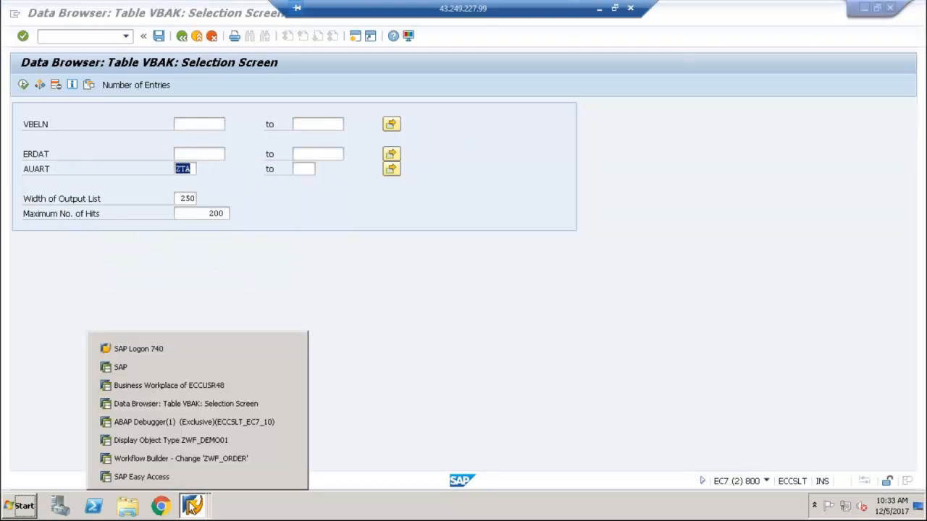
pyautogui.click(200, 459)
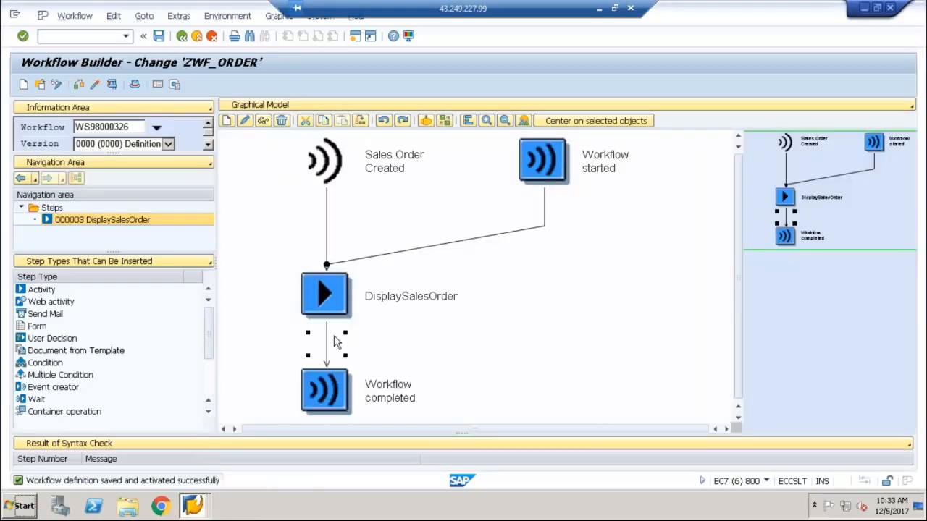
pyautogui.click(39, 364)
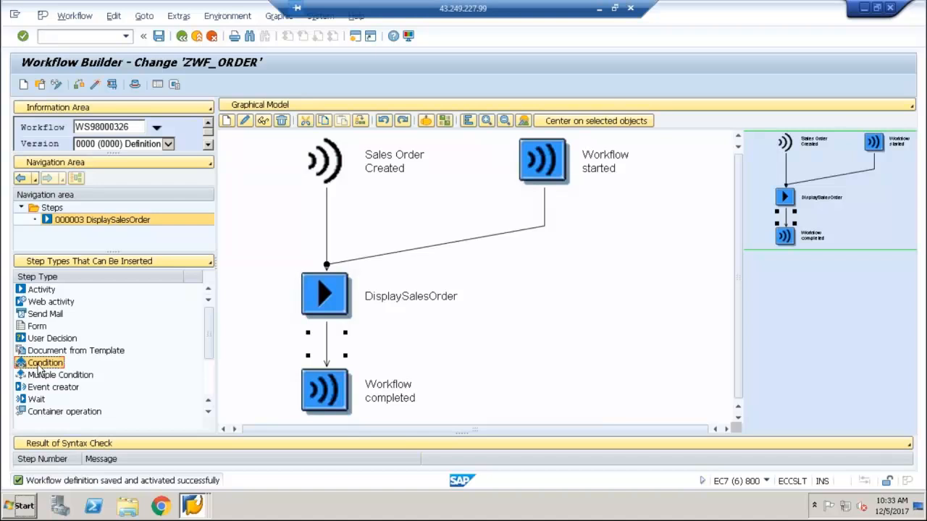
pyautogui.click(40, 380)
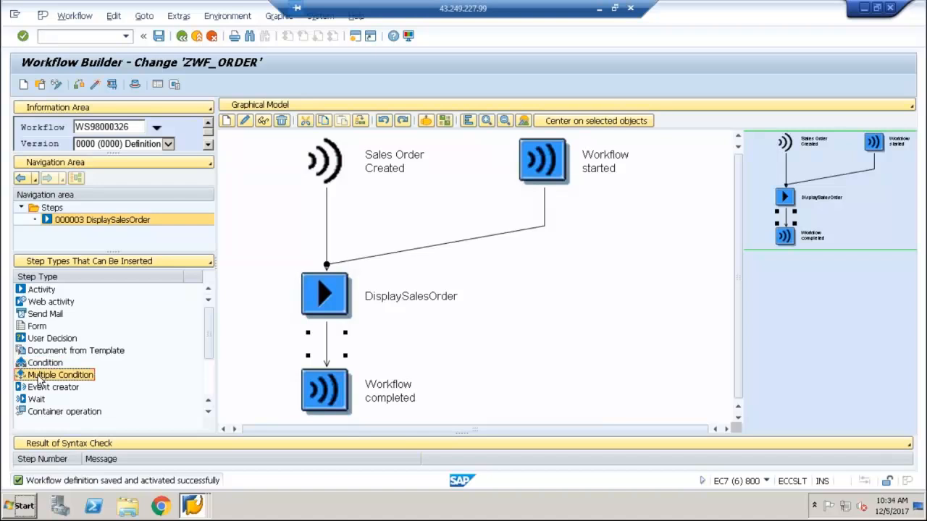
pyautogui.click(39, 364)
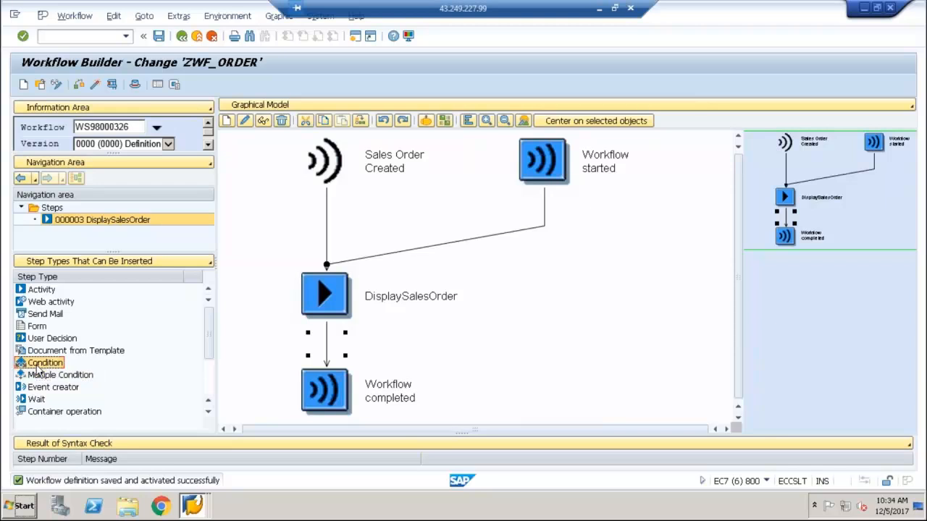
pyautogui.rightClick(329, 346)
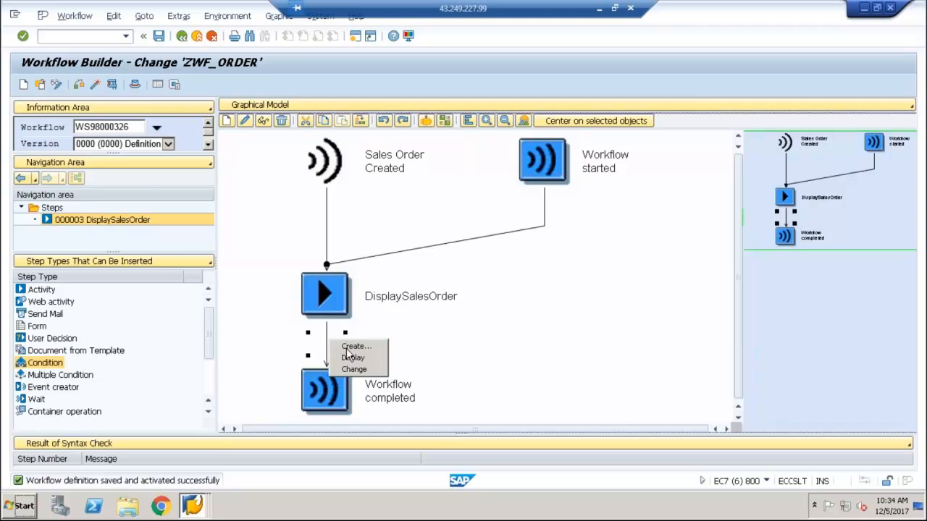
pyautogui.click(350, 349)
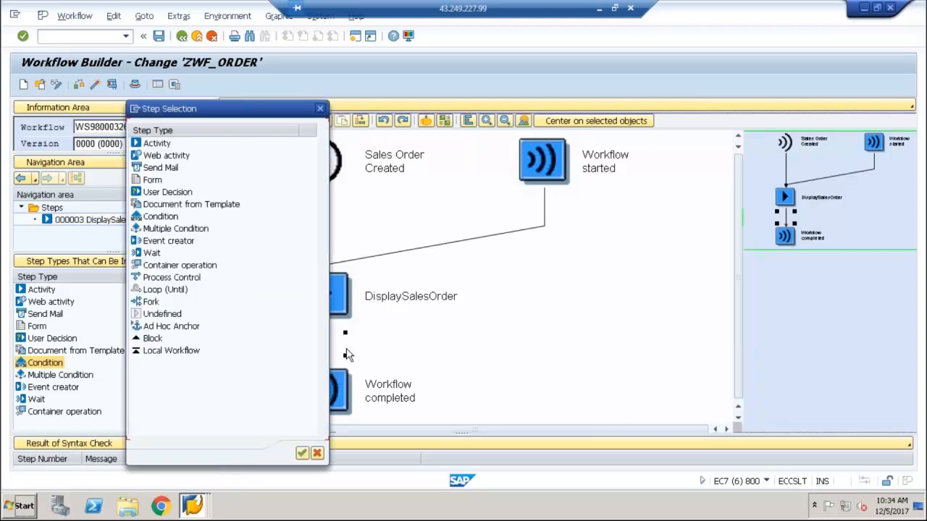
pyautogui.doubleClick(155, 218)
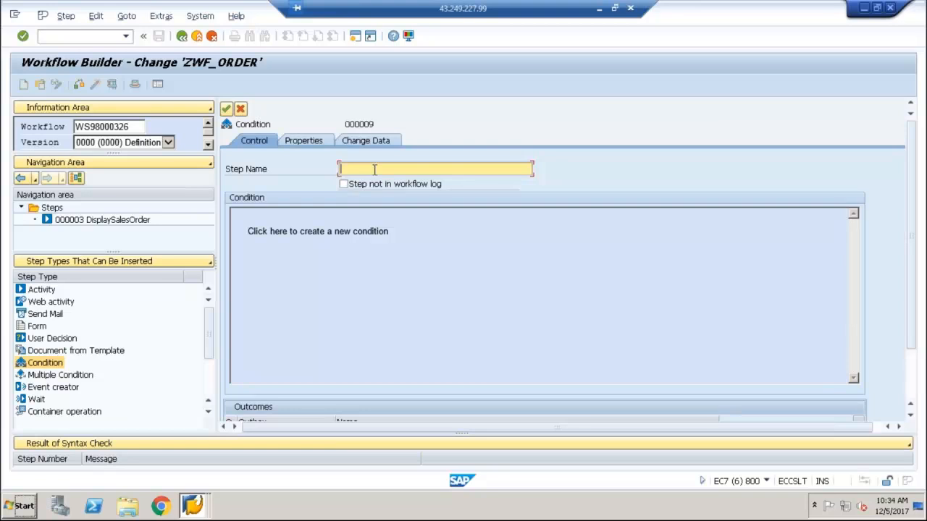
# Name the new condition step "OrderType Check" and review its outcomes
pyautogui.write('A')
pyautogui.press('BackSpace')
pyautogui.write('OrderType')
pyautogui.write('Check')
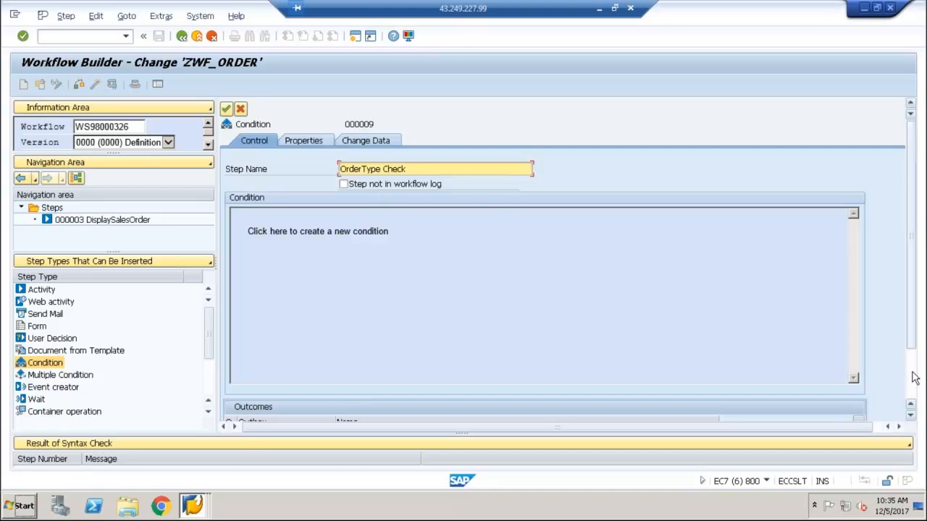
pyautogui.scroll(-3, 913, 377)
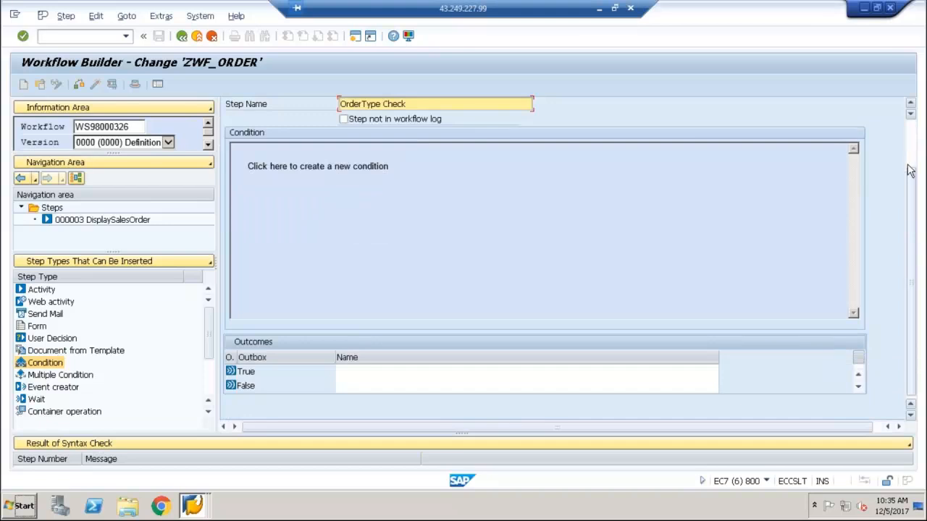
pyautogui.scroll(3, 911, 162)
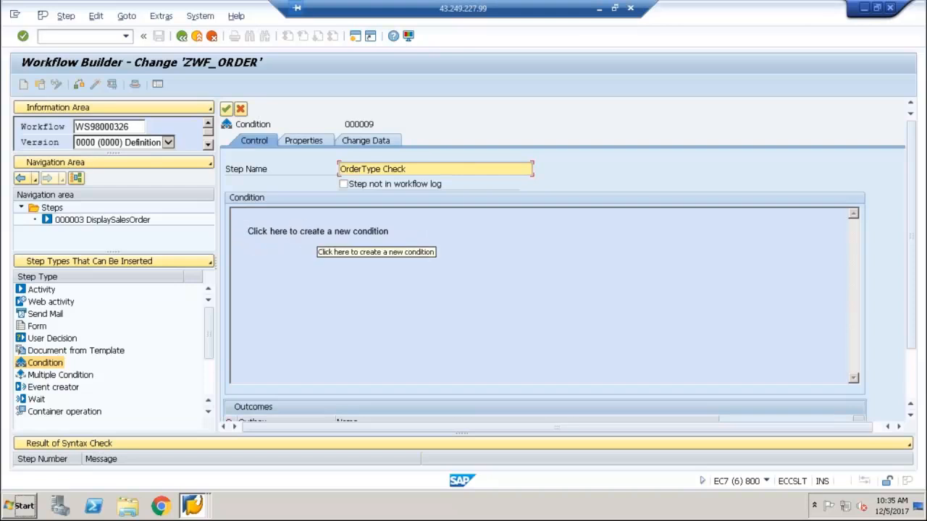
# Start a new condition with the SalesDocumentType container element as first expression and the equals operator
pyautogui.click(318, 232)
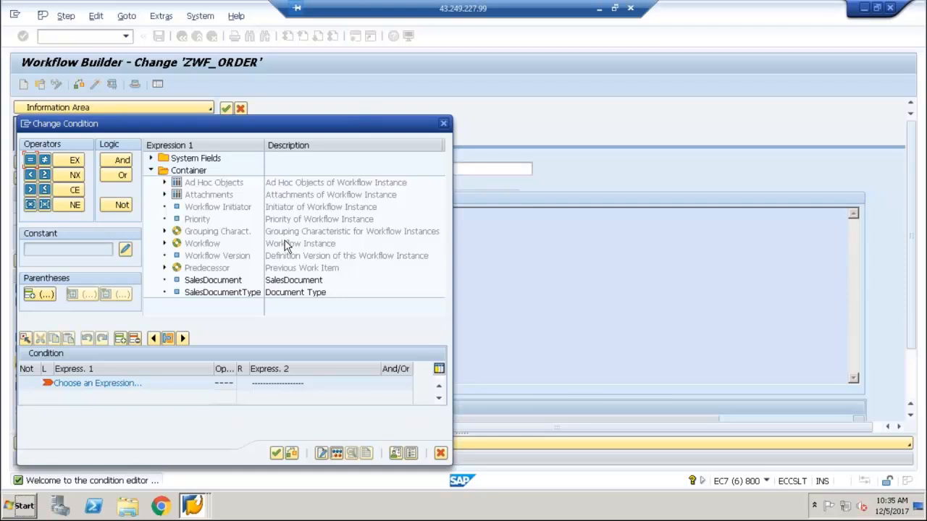
pyautogui.hotkey('alt', 'Tab')
pyautogui.hotkey('alt', 'Tab')
pyautogui.doubleClick(226, 292)
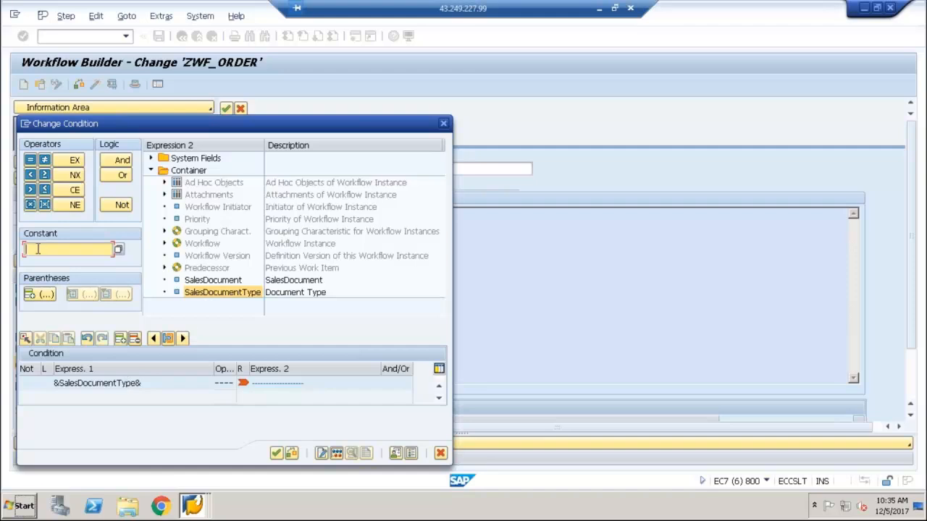
pyautogui.click(34, 162)
pyautogui.click(287, 382)
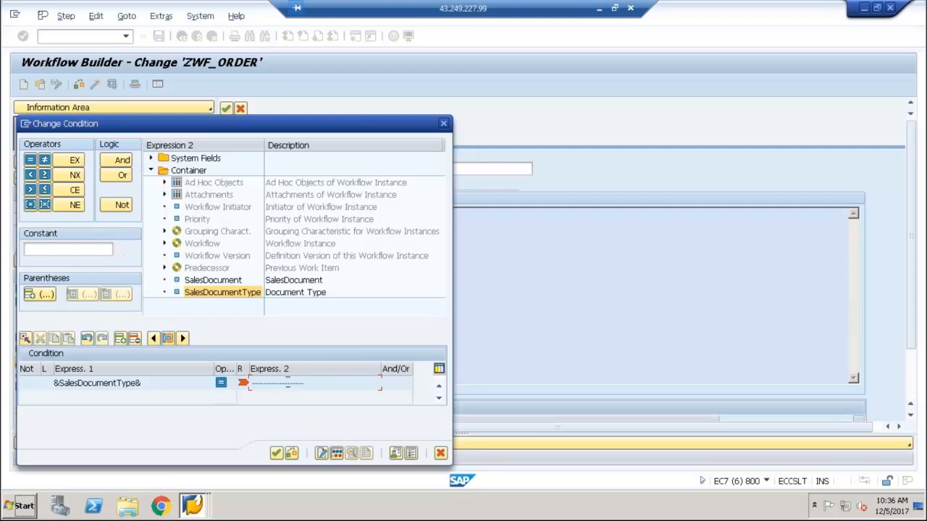
# Enter the constant ZTA as the condition's second expression and accept the condition
pyautogui.click(47, 248)
pyautogui.write('Z')
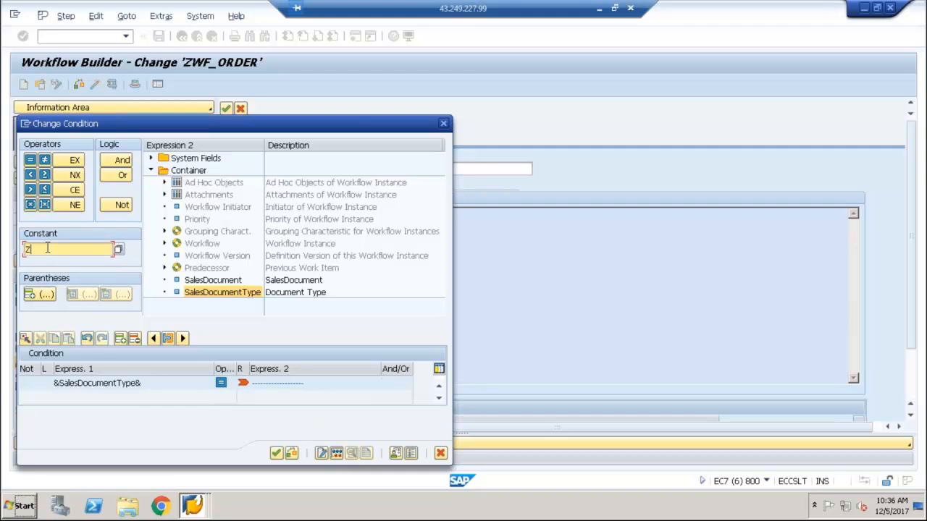
pyautogui.write('TA')
pyautogui.press('Return')
pyautogui.press('Return')
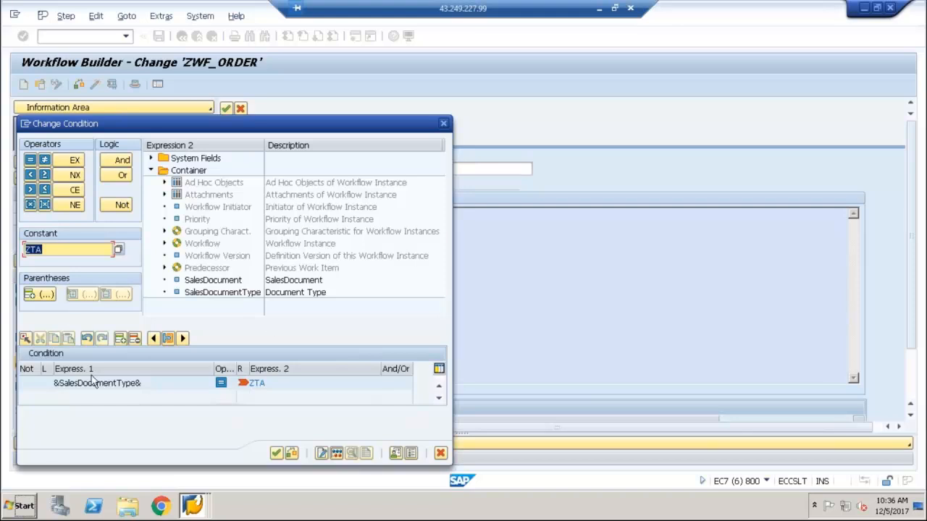
pyautogui.moveTo(93, 384); pyautogui.dragTo(141, 384)
pyautogui.click(219, 292)
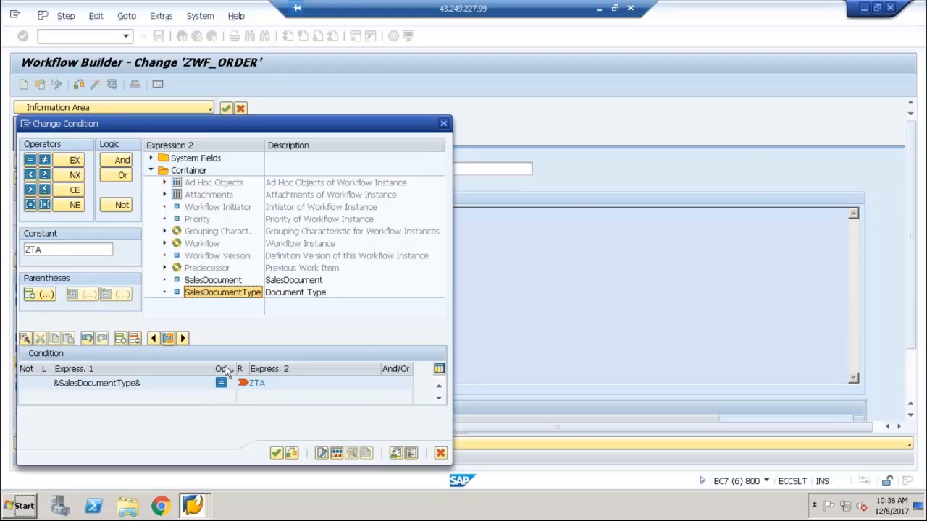
pyautogui.click(276, 453)
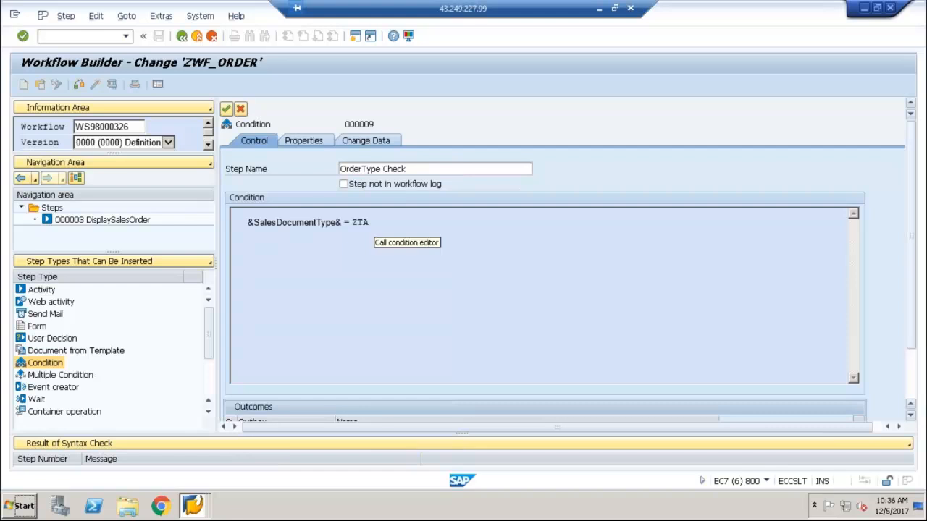
# Name the True outcome of the OrderType Check condition "Notify Initiator"
pyautogui.click(914, 395)
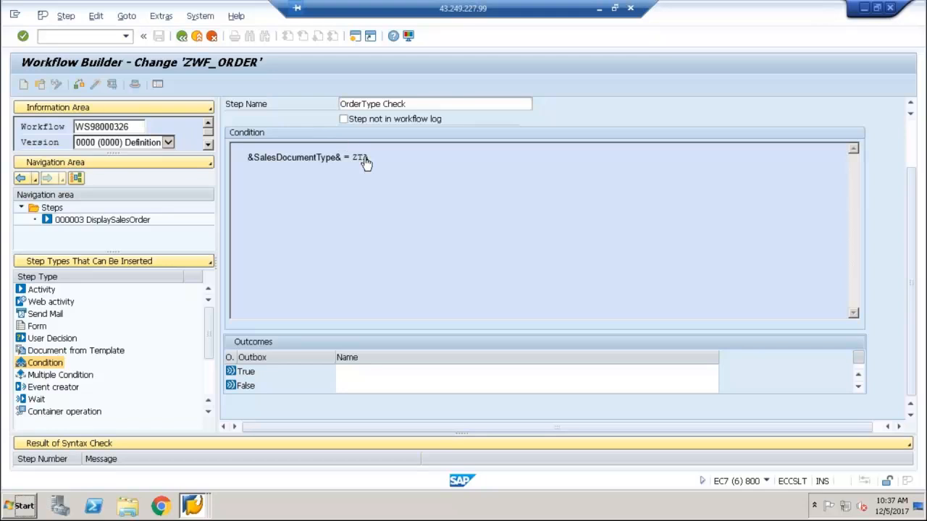
pyautogui.click(358, 371)
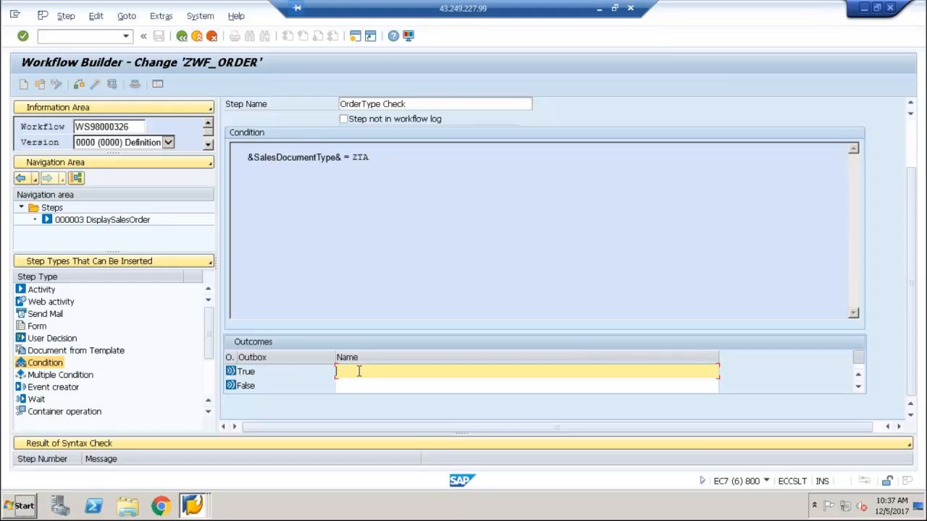
pyautogui.write('Notify Initiator')
# Name the False outcome "Notify Responsible" and transfer the condition step to the workflow graphic
pyautogui.click(379, 386)
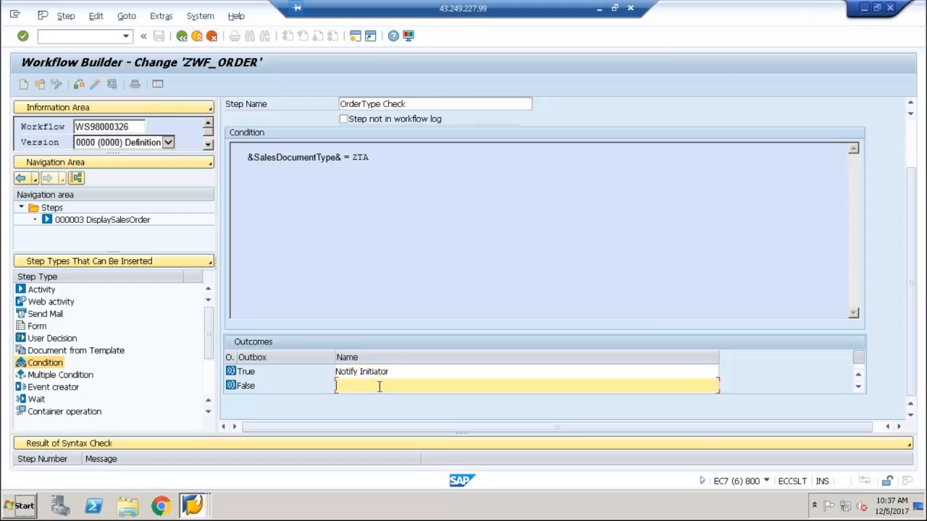
pyautogui.write('Notify Responsible')
pyautogui.click(911, 132)
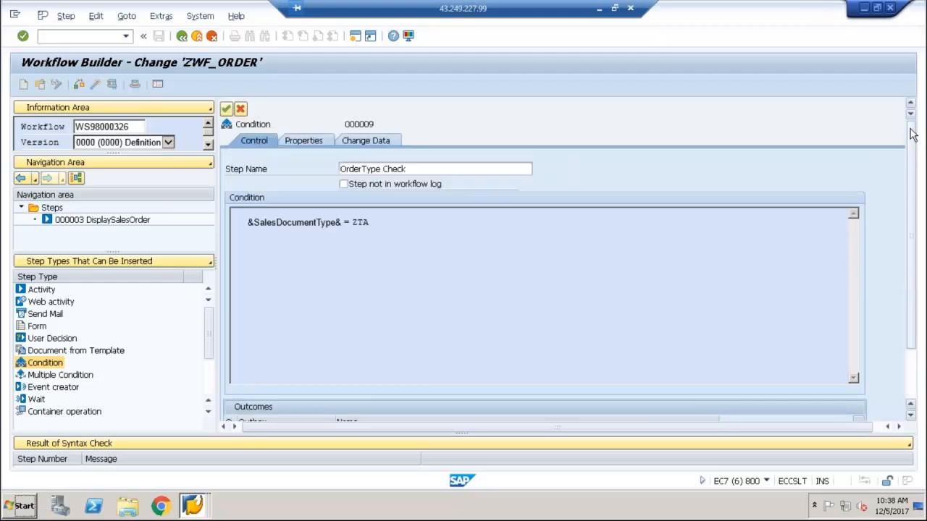
pyautogui.click(227, 109)
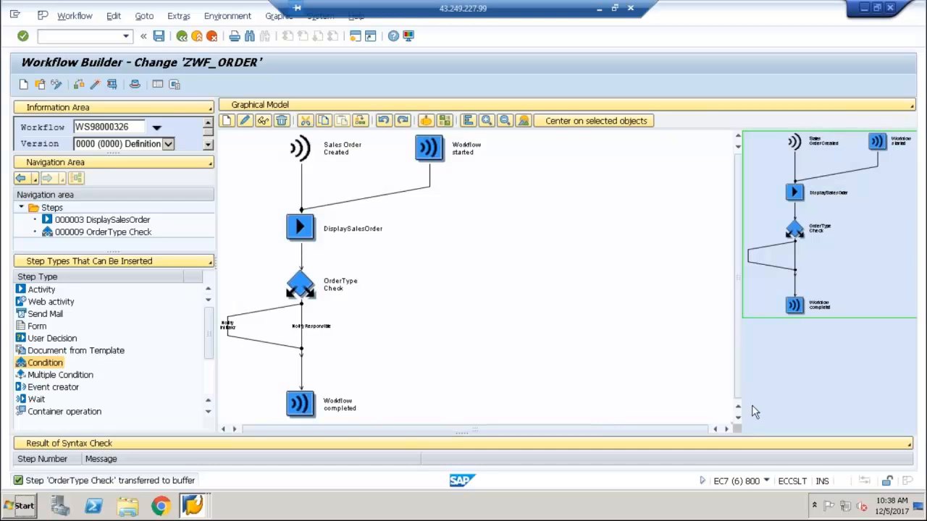
# Create a Send Mail step on the Notify Initiator branch of OrderType Check
pyautogui.click(726, 430)
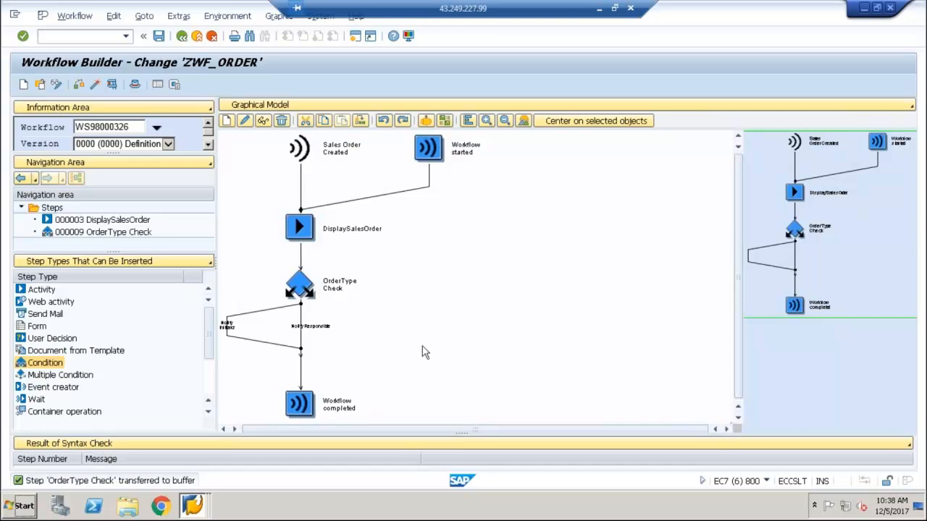
pyautogui.click(227, 328)
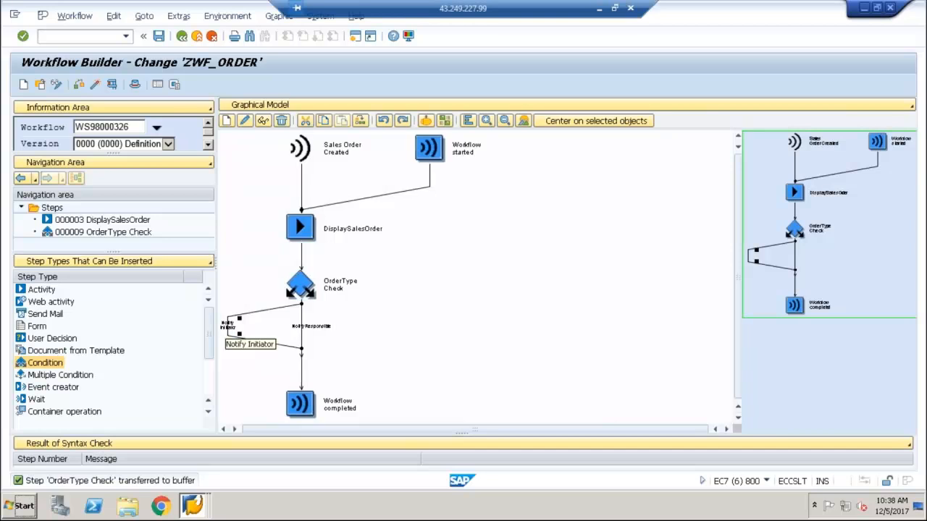
pyautogui.rightClick(226, 328)
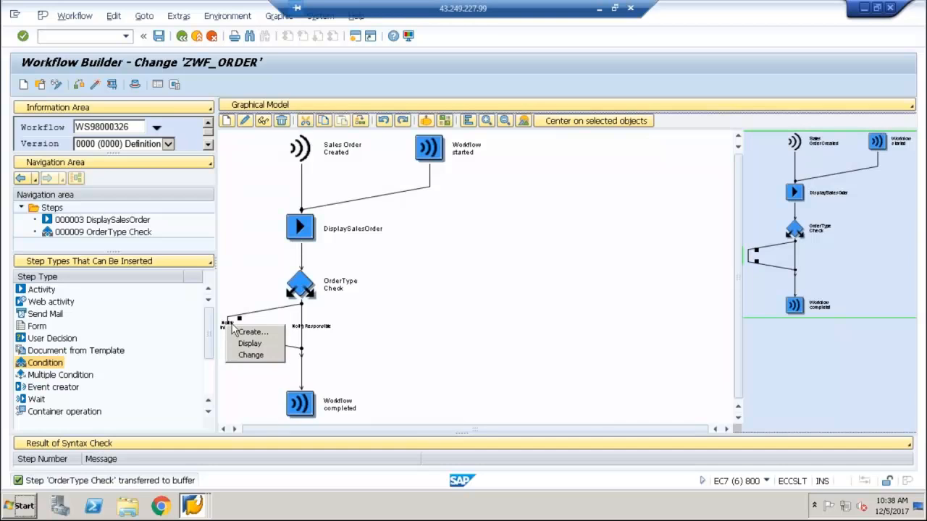
pyautogui.click(246, 333)
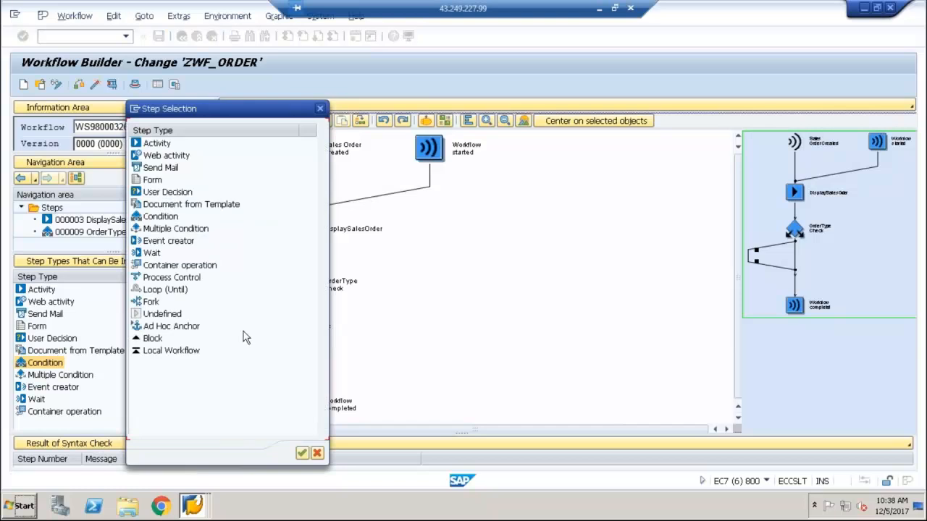
pyautogui.doubleClick(149, 168)
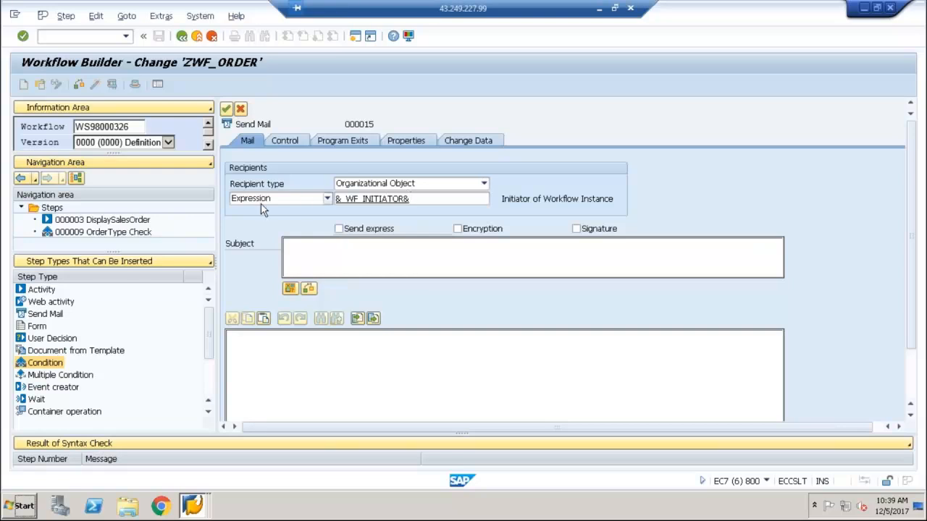
# Try Workflow Initiator as the mail's recipient type and switch back to Organizational Object
pyautogui.click(445, 190)
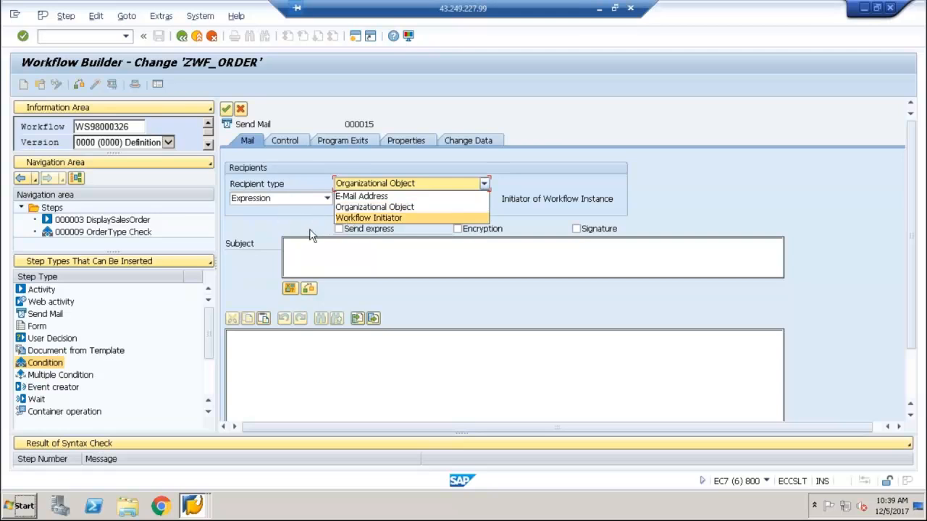
pyautogui.click(344, 217)
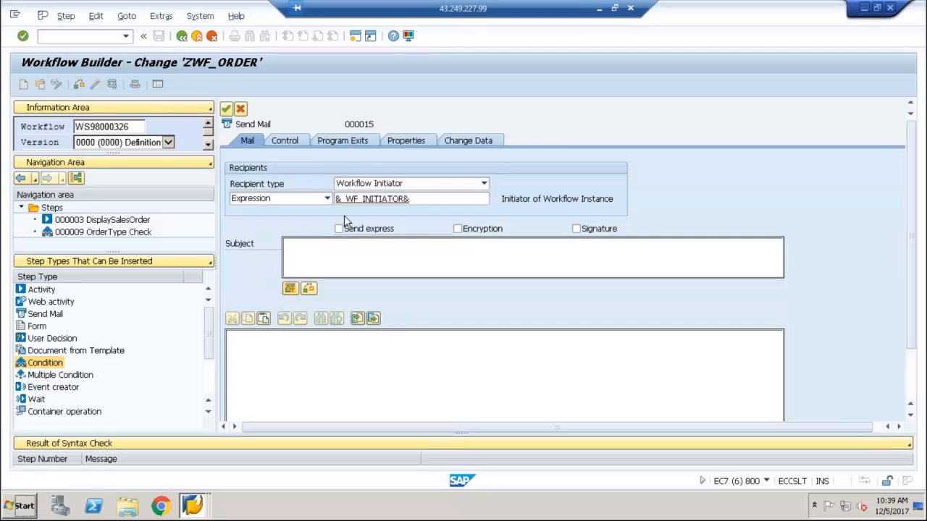
pyautogui.press('Up')
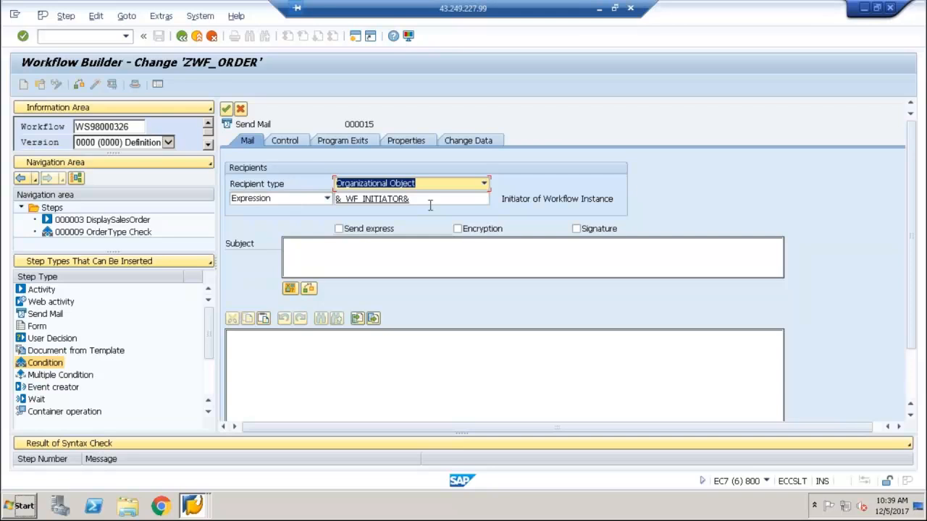
# Begin the mail subject with "Sales Order" followed by the SALESDOCUMENT container expression
pyautogui.click(339, 242)
pyautogui.write('Order')
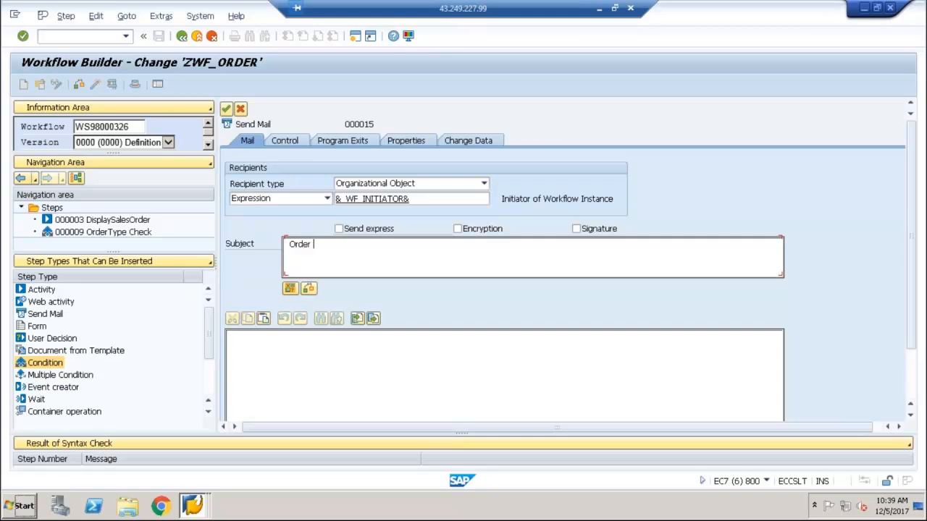
pyautogui.press('BackSpace')
pyautogui.press('BackSpace')
pyautogui.press('BackSpace')
pyautogui.press('BackSpace')
pyautogui.press('BackSpace')
pyautogui.press('BackSpace')
pyautogui.write('Saels')
pyautogui.press('BackSpace')
pyautogui.press('BackSpace')
pyautogui.press('BackSpace')
pyautogui.write('les Order')
pyautogui.click(290, 288)
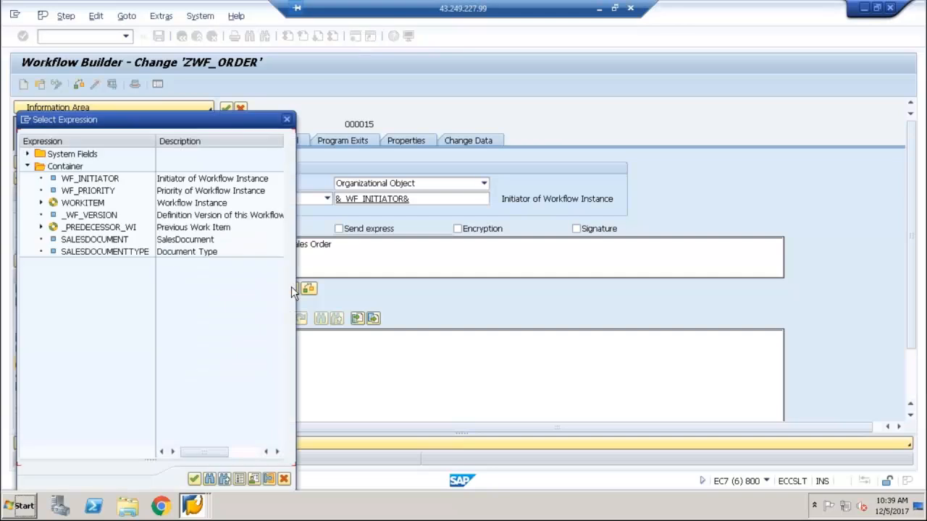
pyautogui.doubleClick(118, 239)
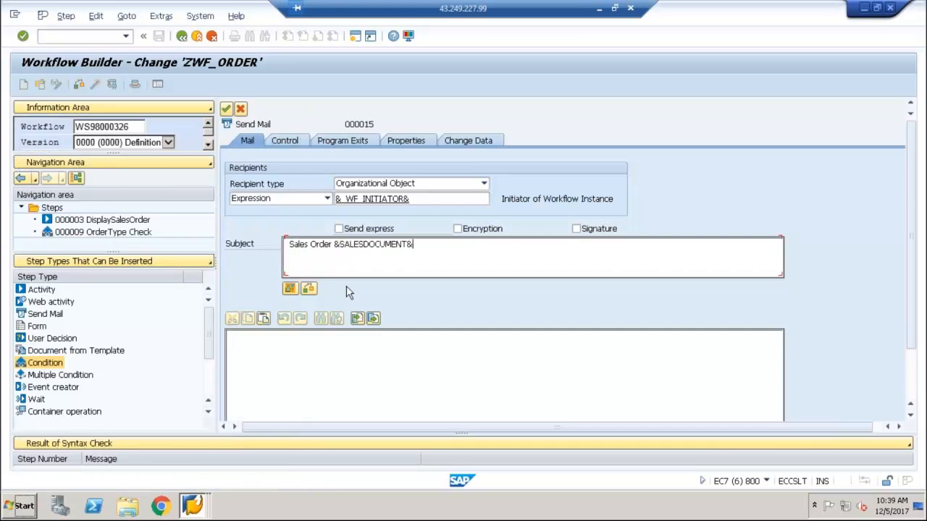
# Complete the mail subject with "with Document Type" and the SALESDOCUMENTTYPE container expression
pyautogui.write('with Document Type')
pyautogui.click(290, 291)
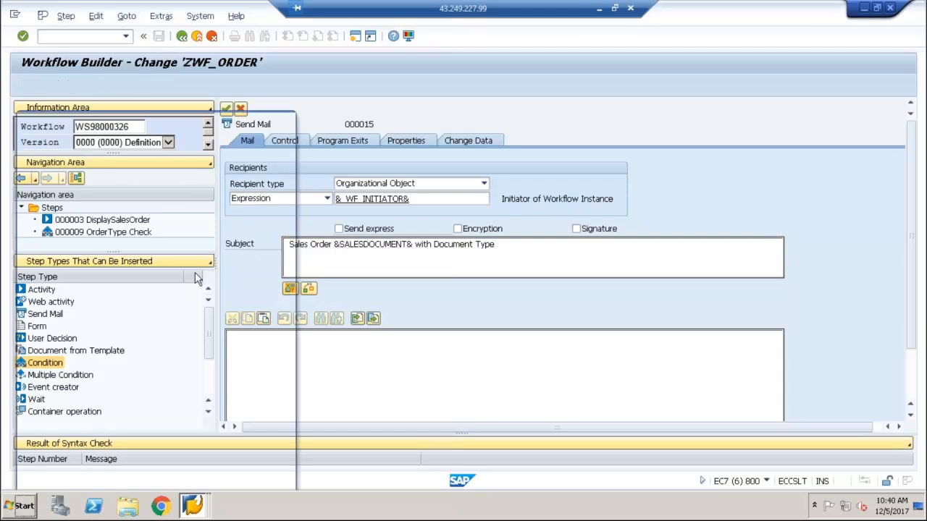
pyautogui.doubleClick(133, 257)
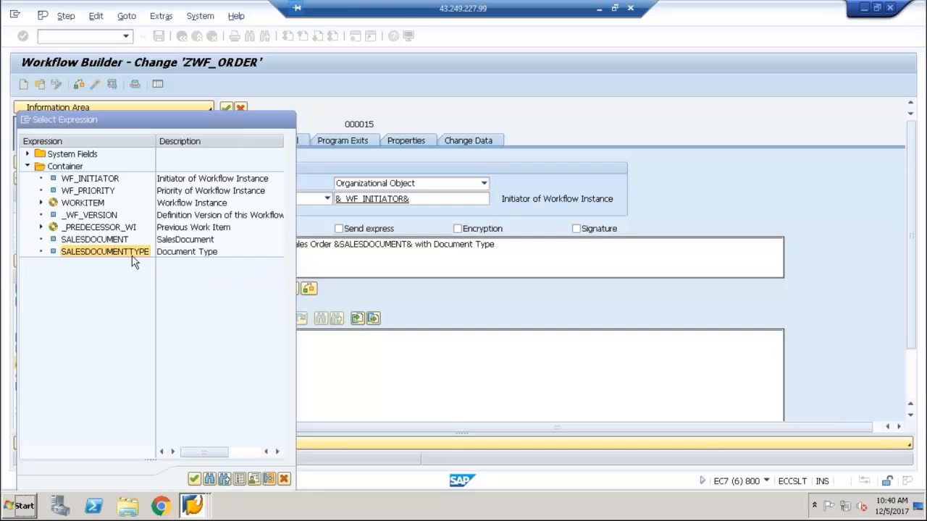
# Begin the mail body text with "Sales Order"
pyautogui.click(250, 357)
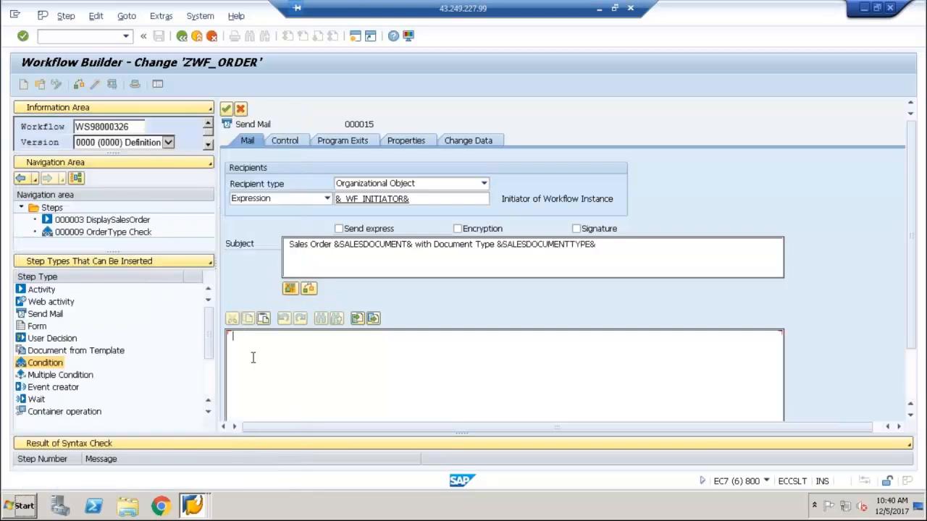
pyautogui.write('Sales Order')
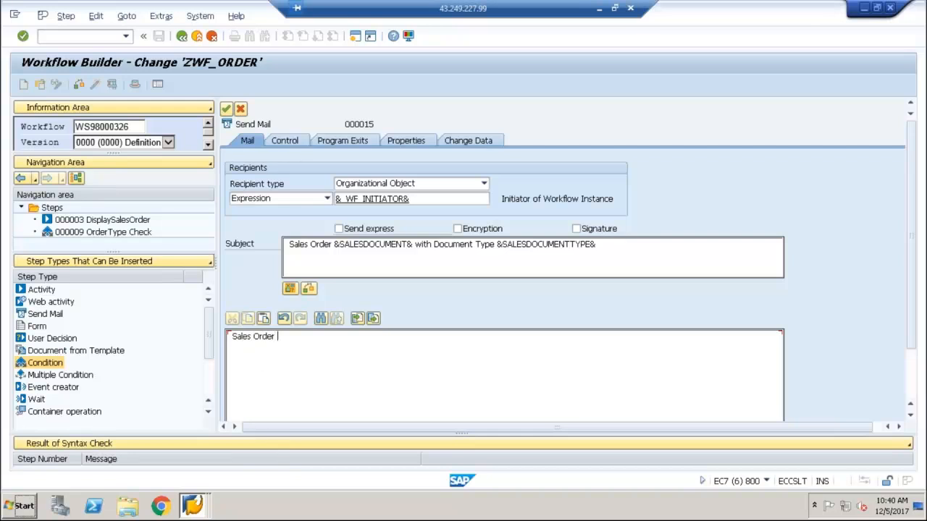
pyautogui.click(289, 289)
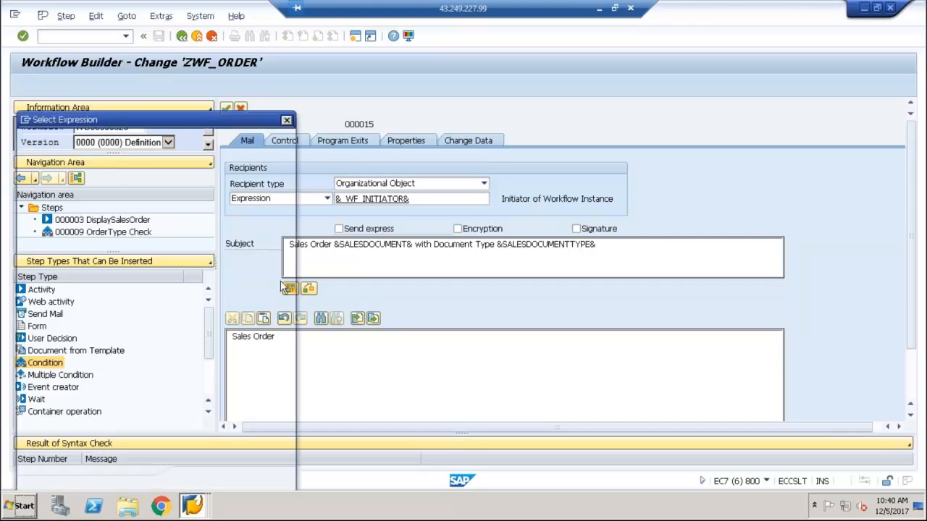
pyautogui.doubleClick(122, 241)
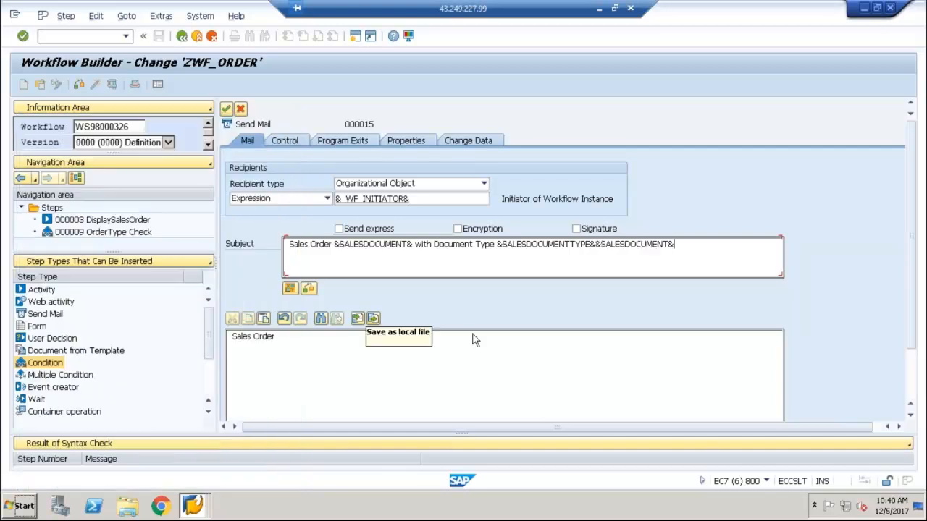
pyautogui.press('BackSpace')
pyautogui.press('BackSpace')
pyautogui.press('BackSpace')
pyautogui.press('BackSpace')
pyautogui.press('BackSpace')
pyautogui.press('BackSpace')
pyautogui.press('BackSpace')
pyautogui.press('BackSpace')
pyautogui.press('BackSpace')
pyautogui.press('BackSpace')
pyautogui.press('BackSpace')
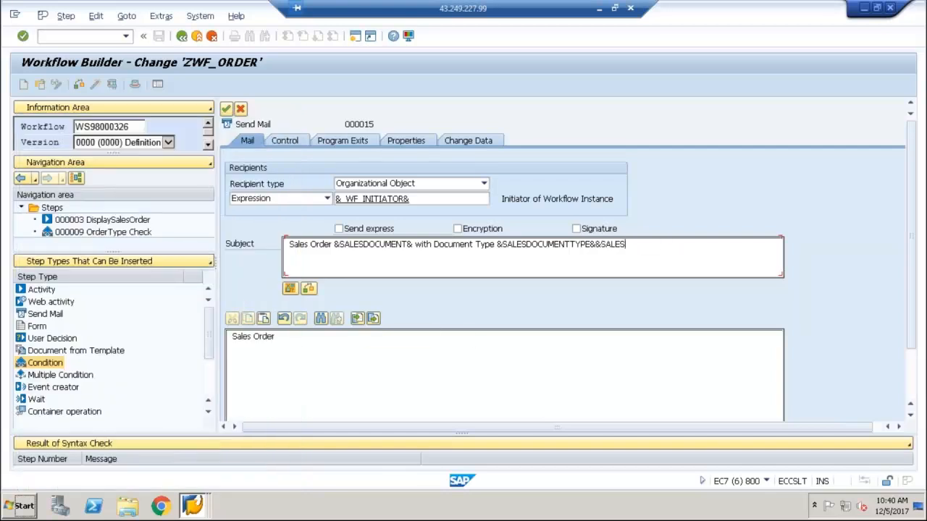
pyautogui.press('BackSpace')
pyautogui.press('BackSpace')
pyautogui.press('BackSpace')
pyautogui.press('BackSpace')
# Insert the SALESDOCUMENT container expression after "Sales Order" in the mail body
pyautogui.scroll(-2, 911, 391)
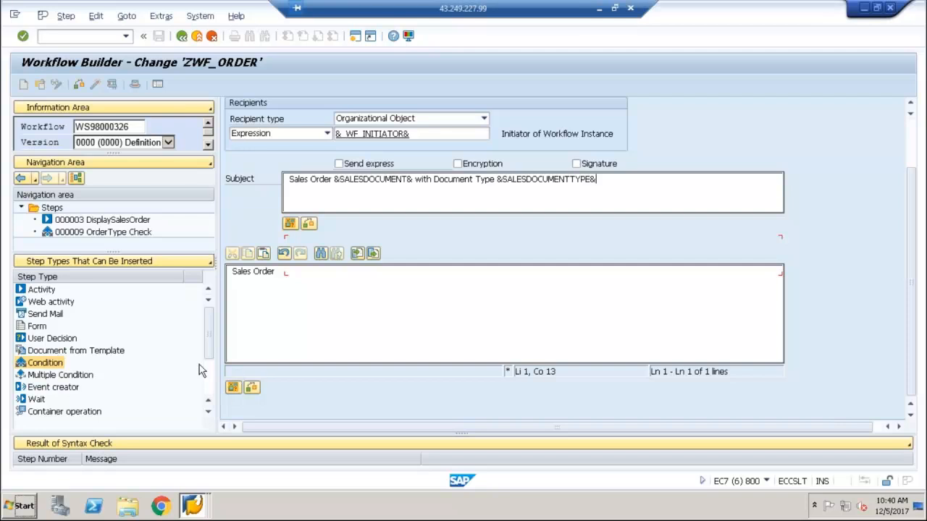
pyautogui.click(279, 272)
pyautogui.click(233, 388)
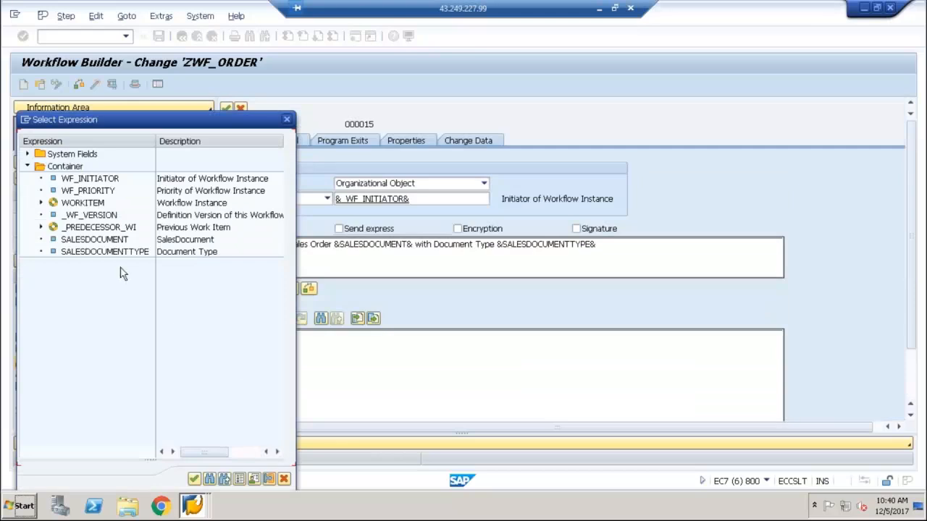
pyautogui.doubleClick(112, 241)
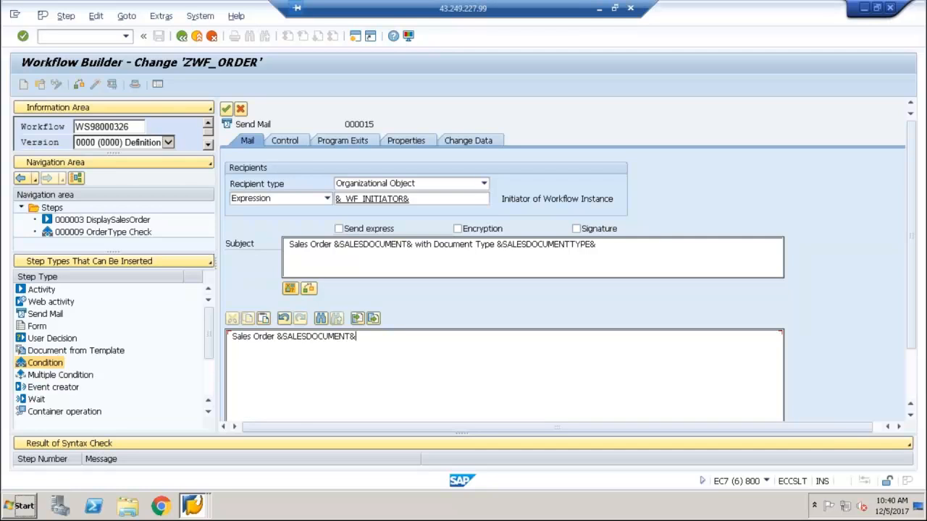
# Complete the mail body with "Created Successfully with type" and the SALESDOCUMENTTYPE container expression
pyautogui.write('C')
pyautogui.write('reated ')
pyautogui.write('Succ')
pyautogui.press('BackSpace')
pyautogui.write('cessfully with ')
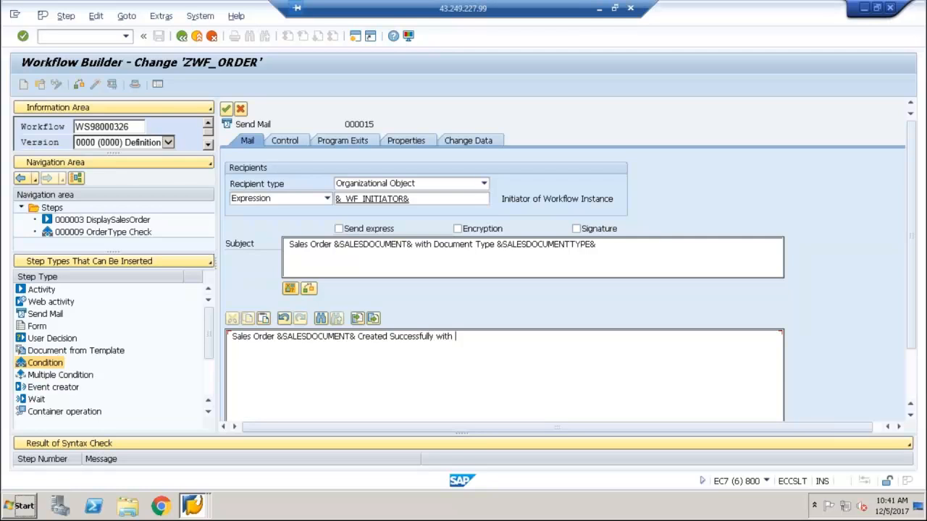
pyautogui.write('type')
pyautogui.scroll(-3, 651, 362)
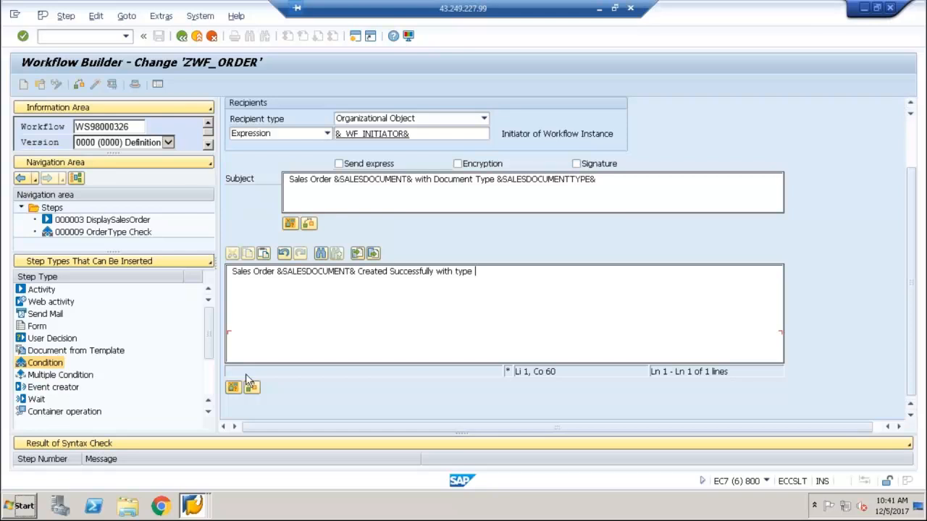
pyautogui.click(227, 386)
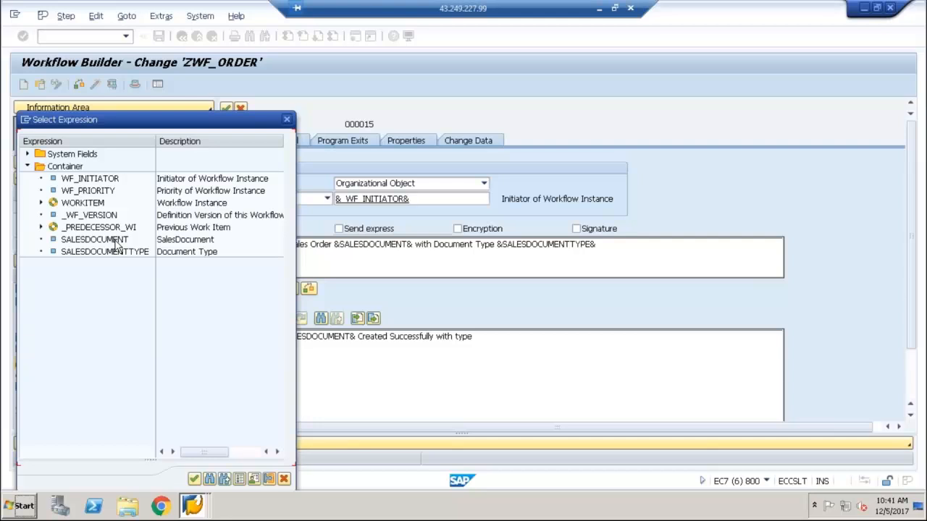
pyautogui.doubleClick(120, 255)
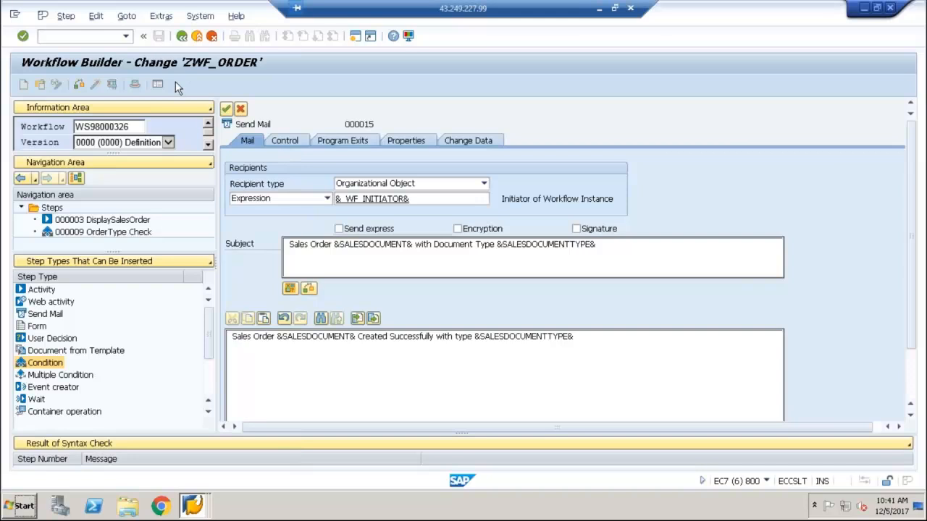
# Open the mail step's control settings without naming a new task
pyautogui.click(288, 140)
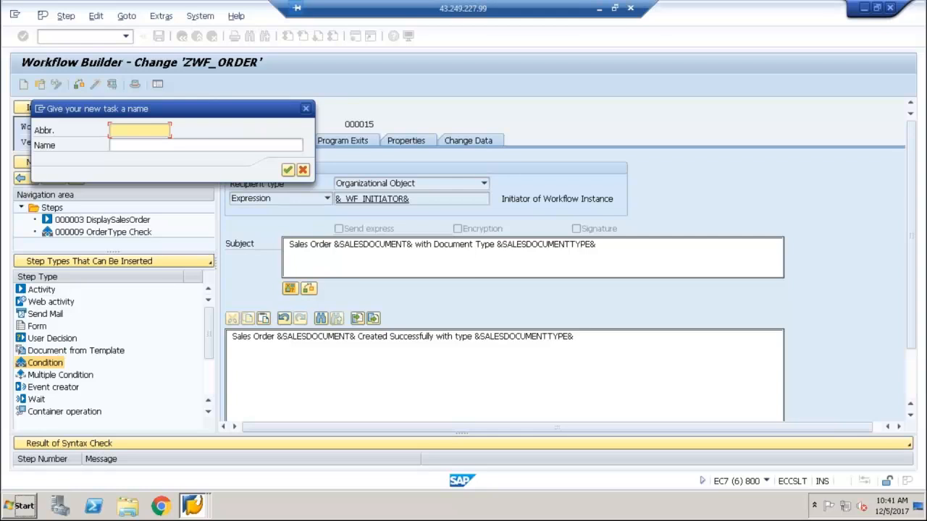
pyautogui.click(303, 170)
pyautogui.click(294, 141)
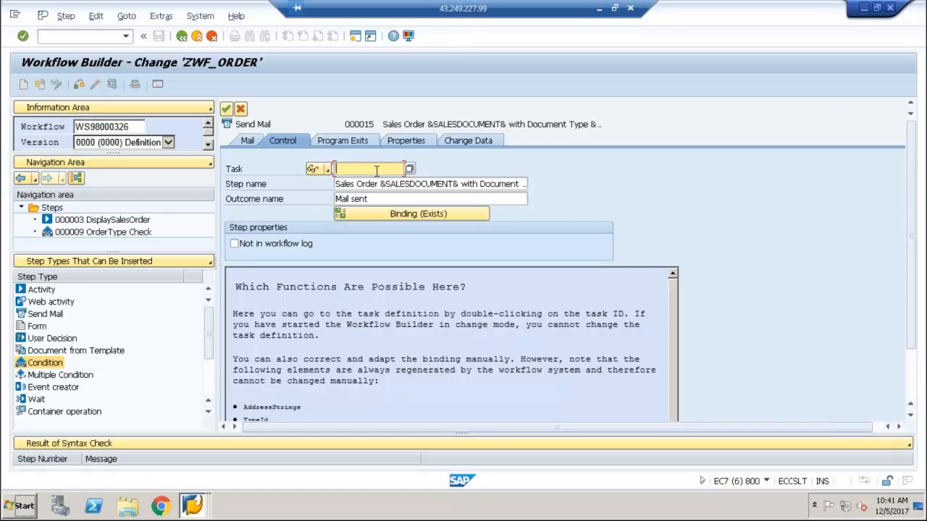
pyautogui.click(253, 142)
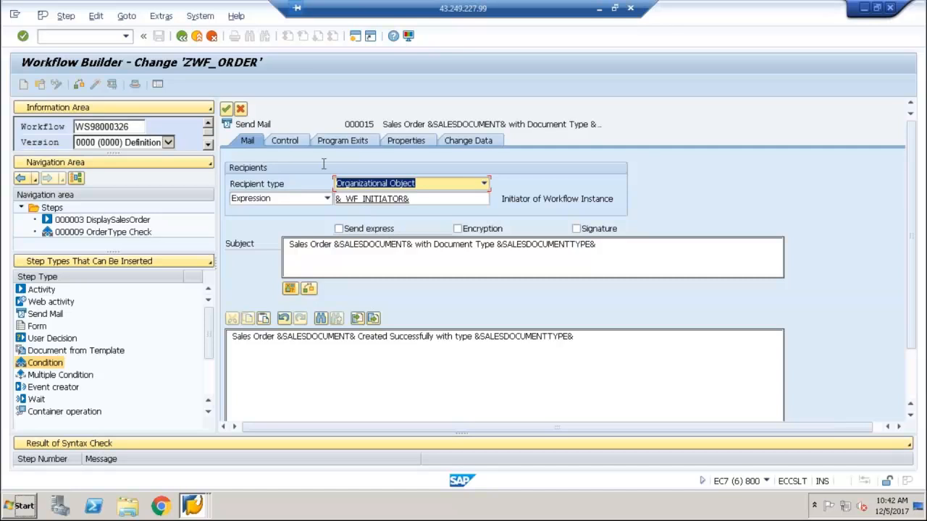
pyautogui.click(297, 142)
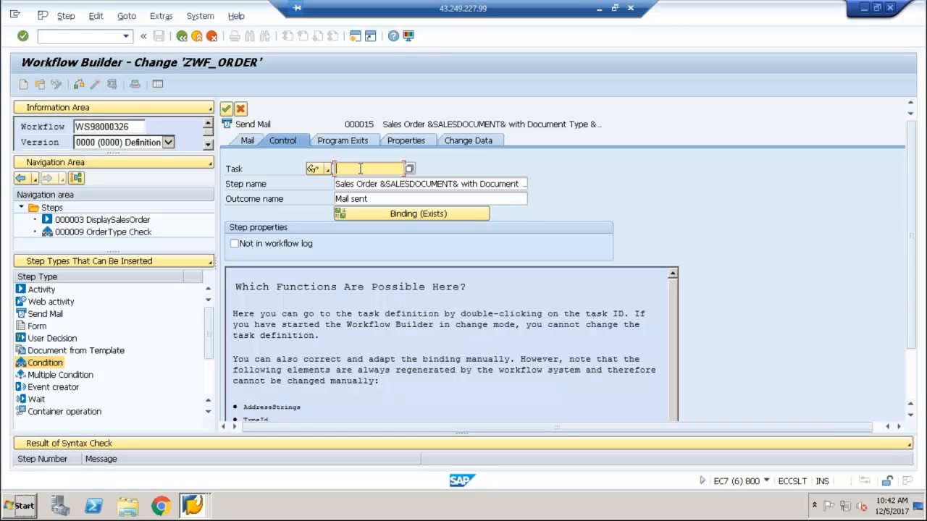
# Find the existing "Send Mail" task TS00707919 among the SELFITEM tasks and assign it to the mail step
pyautogui.click(409, 170)
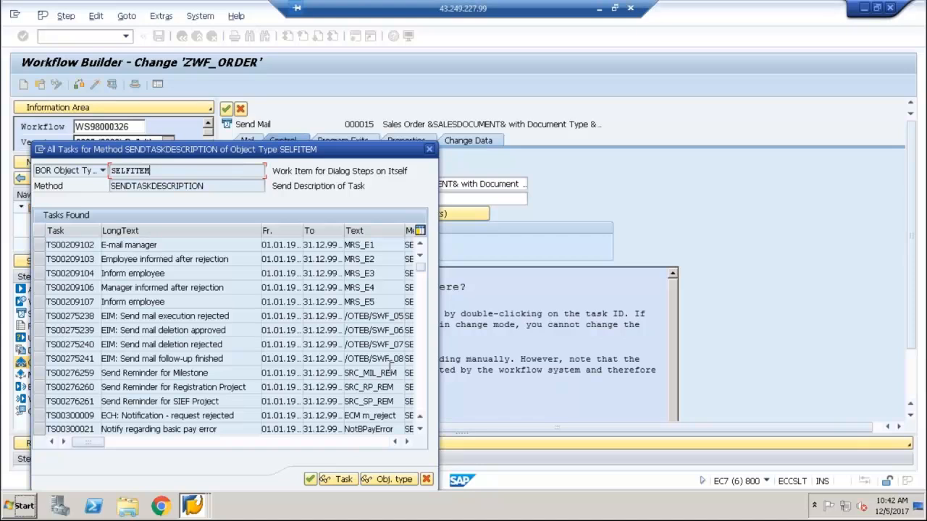
pyautogui.click(421, 365)
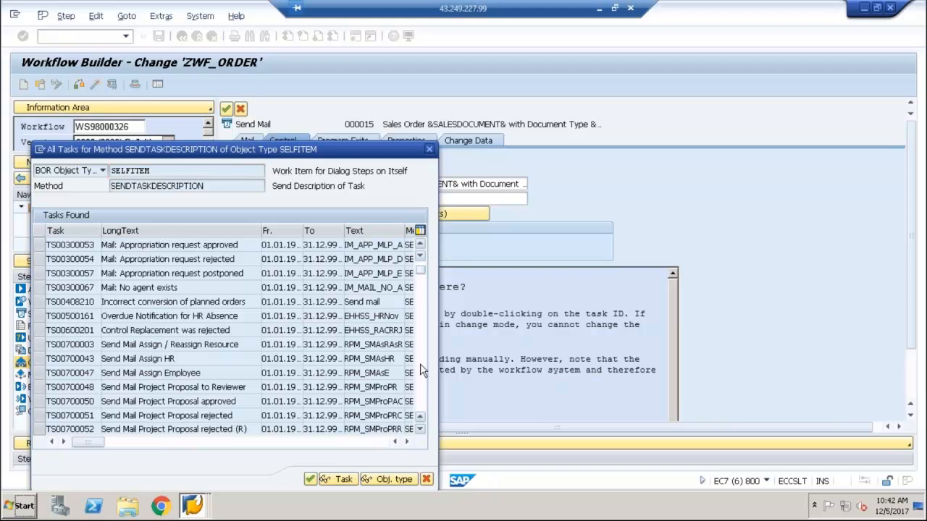
pyautogui.click(421, 365)
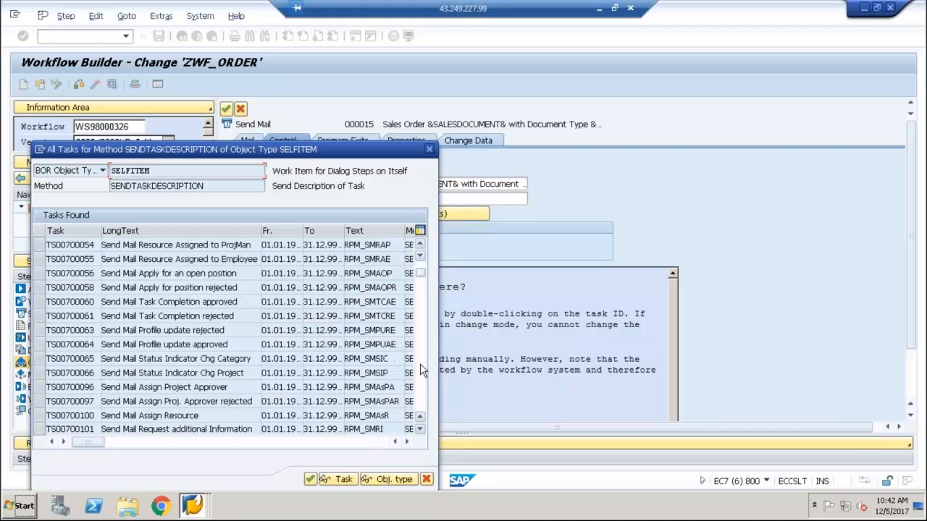
pyautogui.click(421, 366)
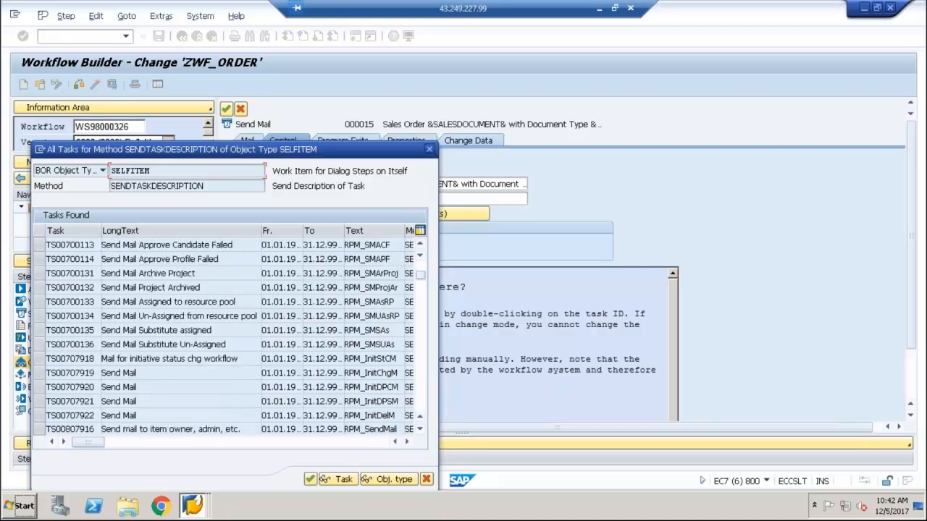
pyautogui.click(45, 373)
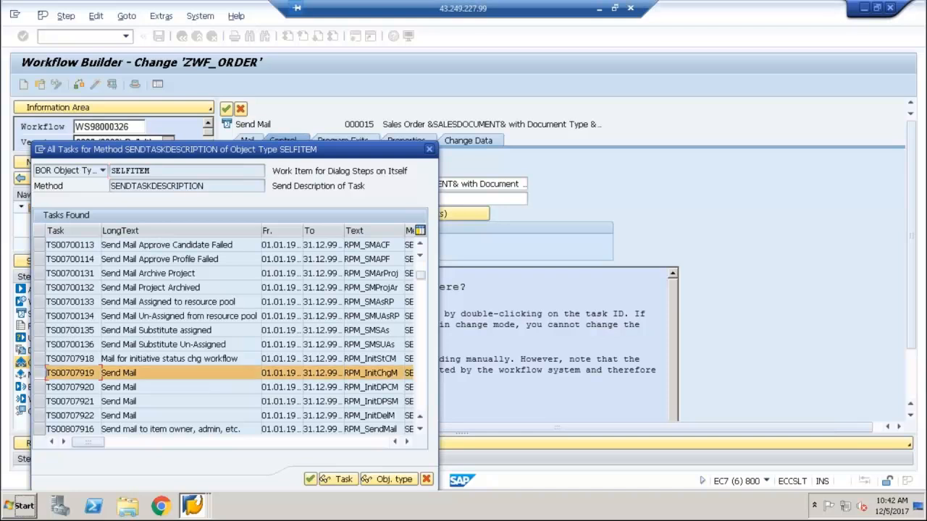
pyautogui.click(310, 479)
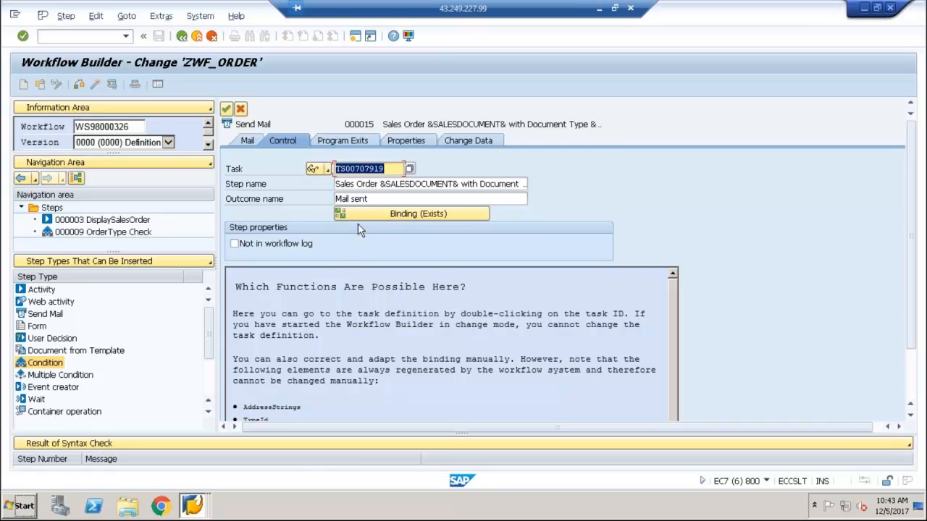
pyautogui.click(225, 109)
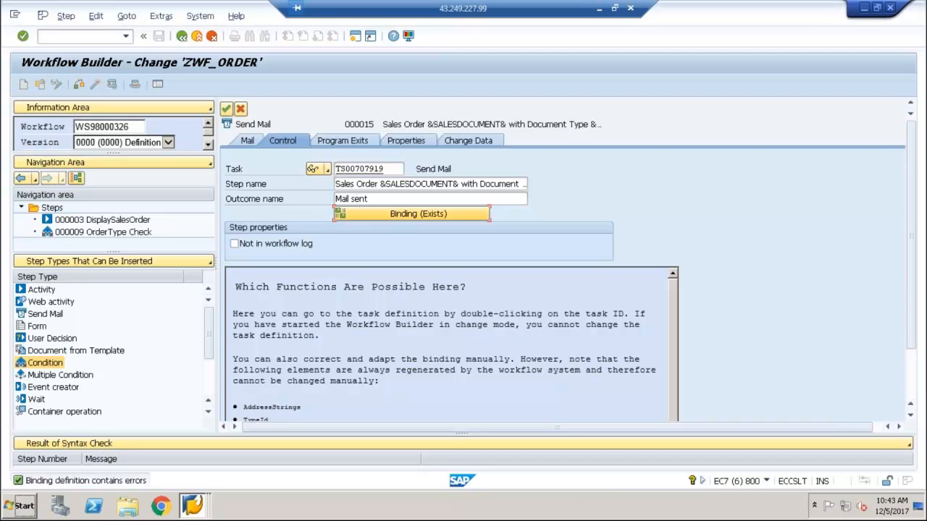
# Review the binding between the workflow and the Send Mail step, and the mail text supplied by the assigned task
pyautogui.click(405, 218)
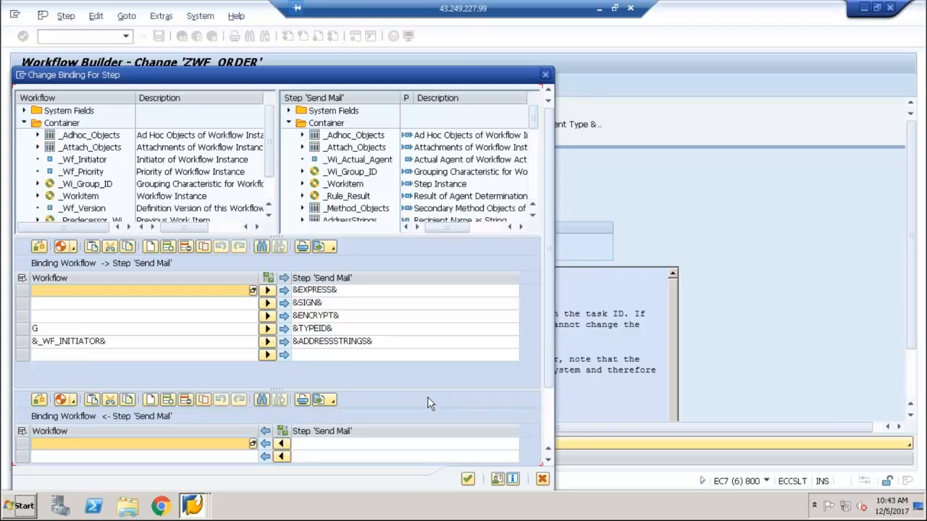
pyautogui.click(468, 480)
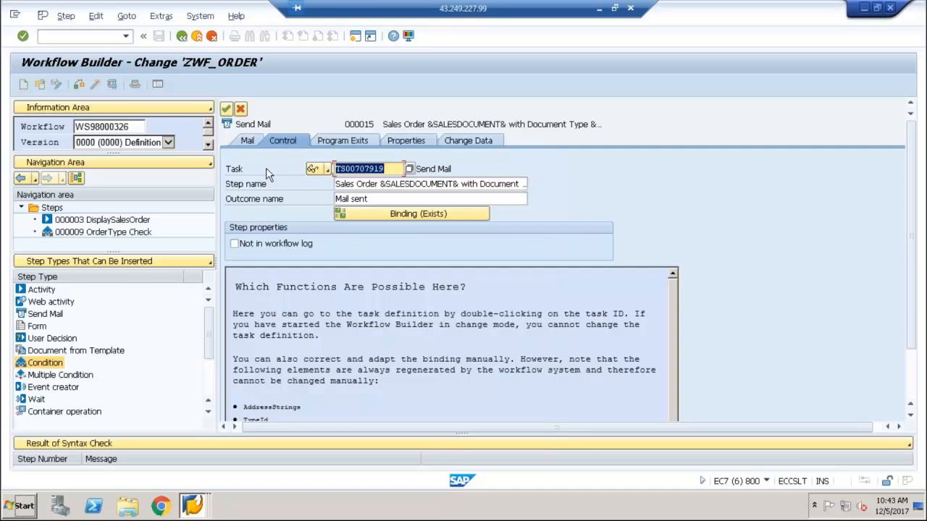
pyautogui.click(247, 140)
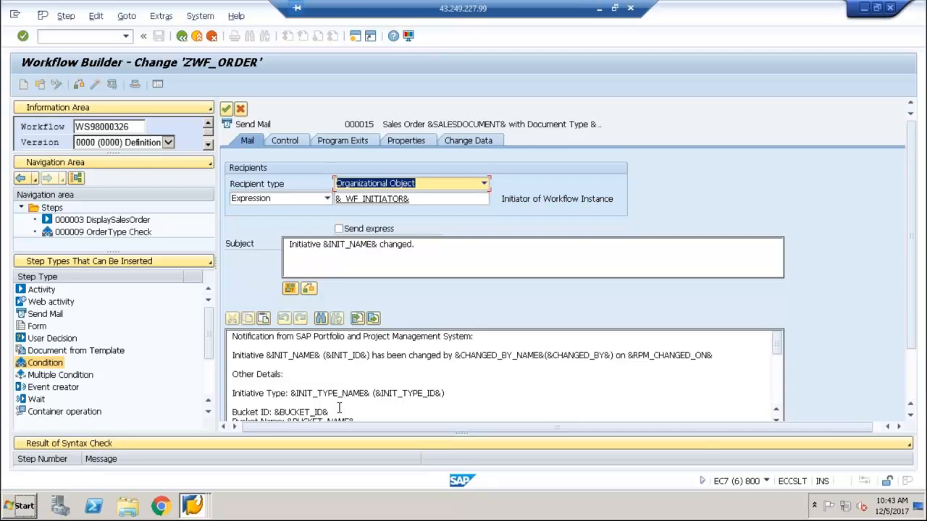
pyautogui.click(291, 139)
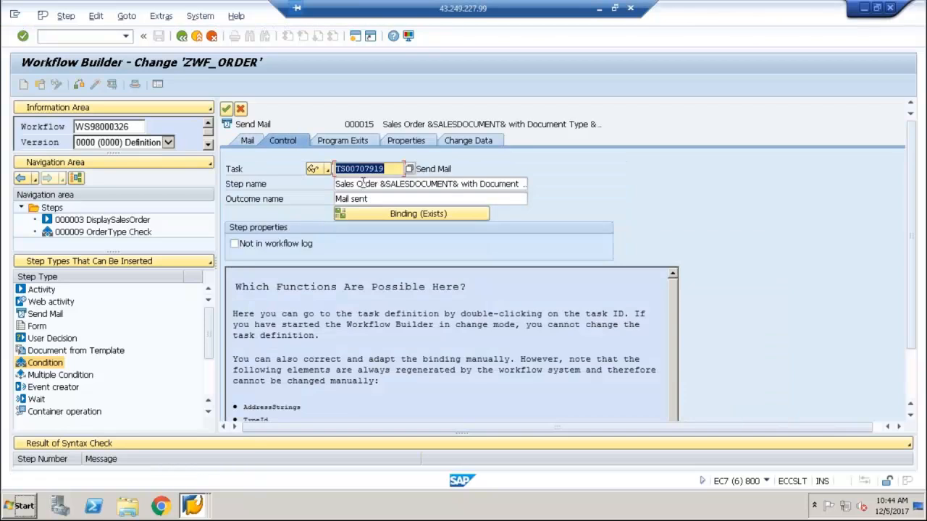
pyautogui.click(246, 142)
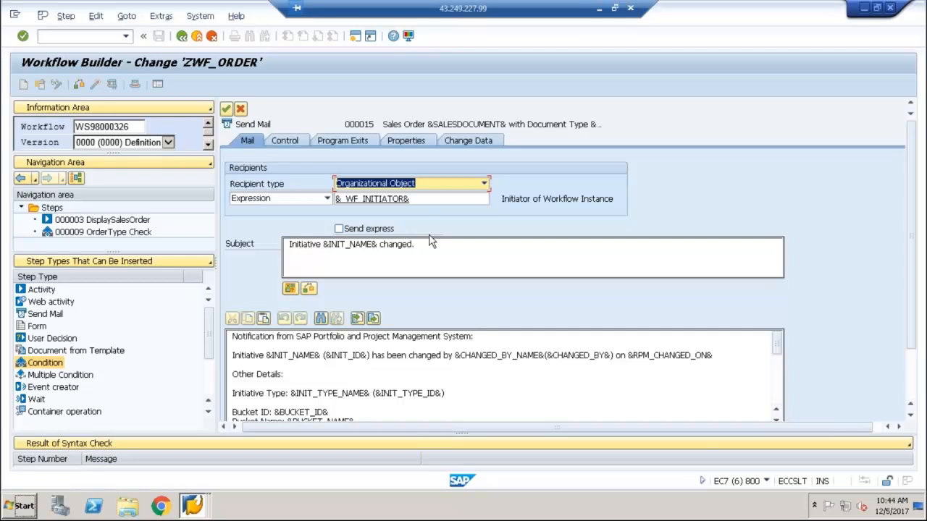
# Replace the predefined mail subject with "Sales Order" followed by the SALESDOCUMENT container expression
pyautogui.click(432, 244)
pyautogui.press('BackSpace')
pyautogui.press('BackSpace')
pyautogui.press('BackSpace')
pyautogui.press('BackSpace')
pyautogui.press('BackSpace')
pyautogui.press('BackSpace')
pyautogui.press('BackSpace')
pyautogui.press('BackSpace')
pyautogui.press('BackSpace')
pyautogui.press('BackSpace')
pyautogui.press('BackSpace')
pyautogui.press('BackSpace')
pyautogui.press('BackSpace')
pyautogui.press('BackSpace')
pyautogui.press('BackSpace')
pyautogui.press('BackSpace')
pyautogui.press('BackSpace')
pyautogui.press('BackSpace')
pyautogui.press('BackSpace')
pyautogui.press('BackSpace')
pyautogui.write('Sales Order')
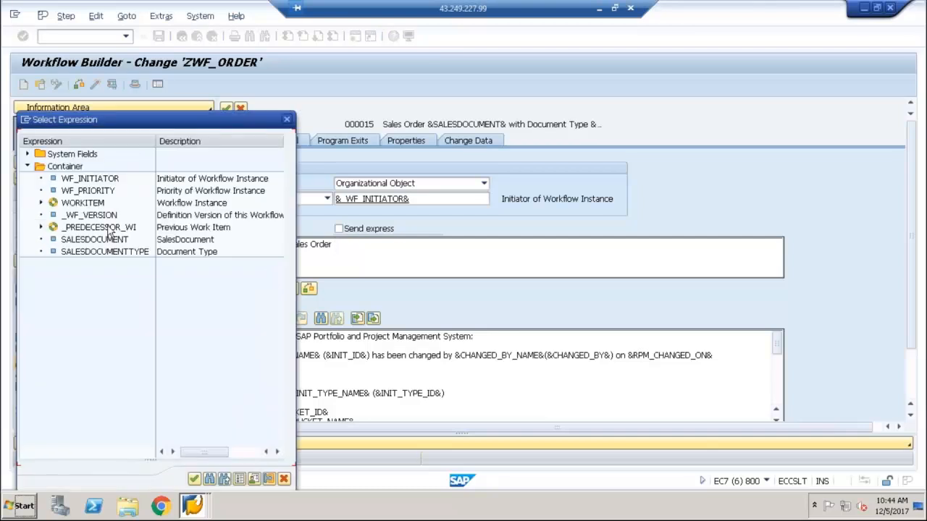
pyautogui.doubleClick(103, 239)
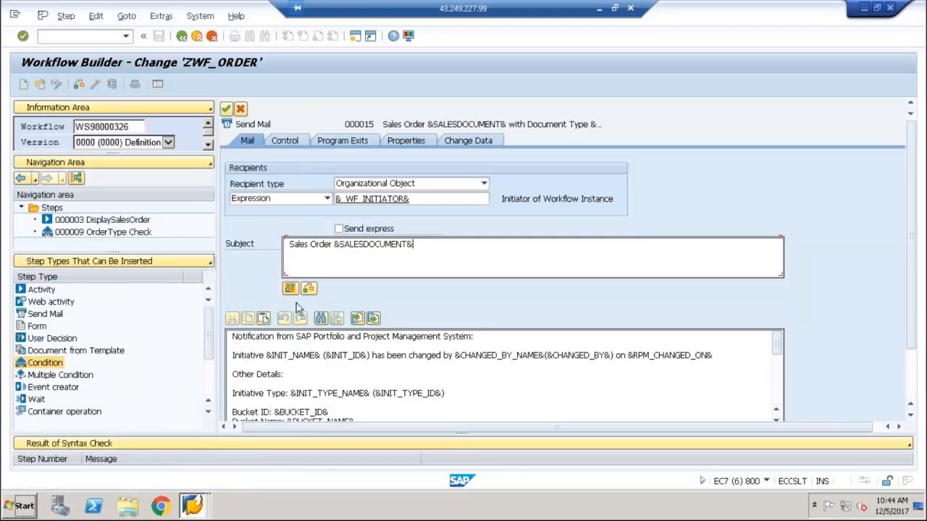
# Delete the entire predefined notification text from the mail body
pyautogui.tripleClick(233, 337)
pyautogui.moveTo(233, 346); pyautogui.dragTo(233, 371)
pyautogui.click(233, 336)
pyautogui.tripleClick(233, 336)
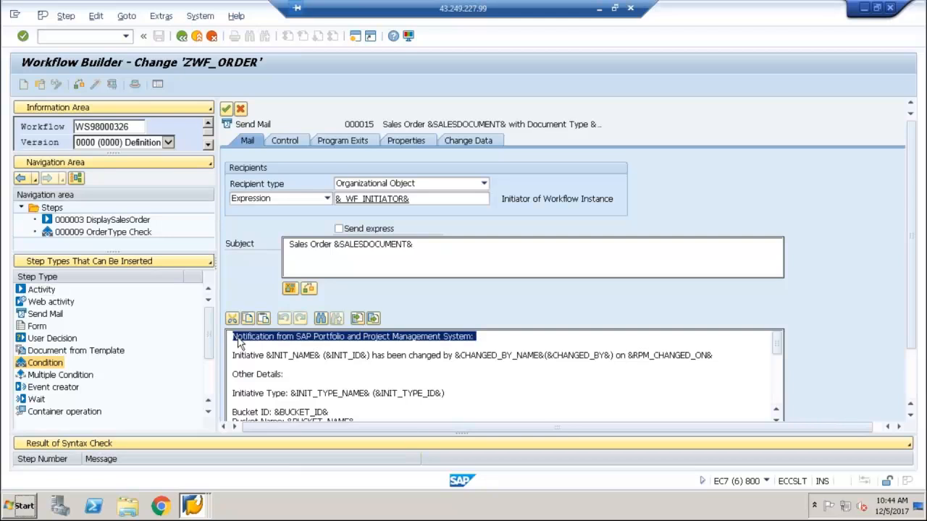
pyautogui.hotkey('shift', 'Down')
pyautogui.hotkey('shift', 'Down')
pyautogui.hotkey('shift', 'Down')
pyautogui.hotkey('shift', 'Down')
pyautogui.hotkey('shift', 'Down')
pyautogui.hotkey('shift', 'Down')
pyautogui.hotkey('shift', 'Down')
pyautogui.hotkey('shift', 'Down')
pyautogui.hotkey('shift', 'Down')
pyautogui.hotkey('shift', 'Down')
pyautogui.hotkey('shift', 'Down')
pyautogui.hotkey('shift', 'Down')
pyautogui.hotkey('shift', 'Down')
pyautogui.hotkey('shift', 'Down')
pyautogui.hotkey('shift', 'Down')
pyautogui.hotkey('shift', 'Down')
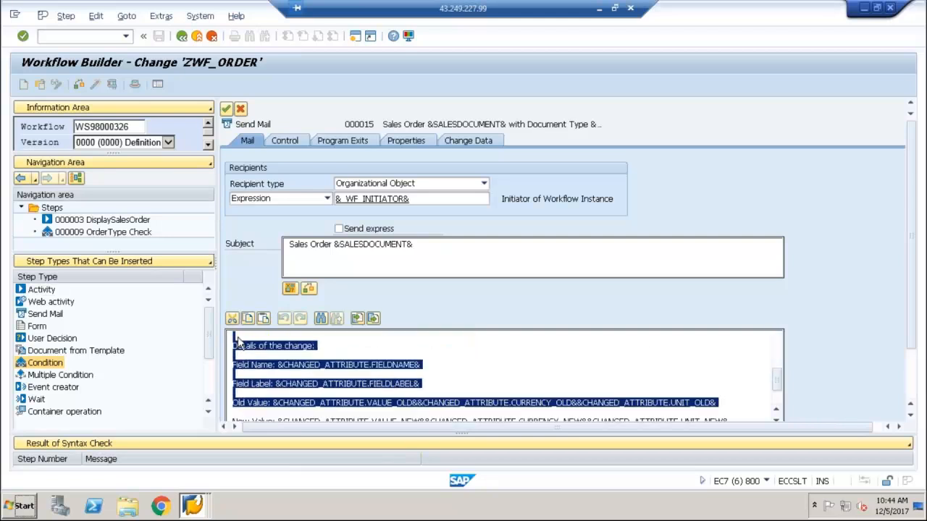
pyautogui.press('Delete')
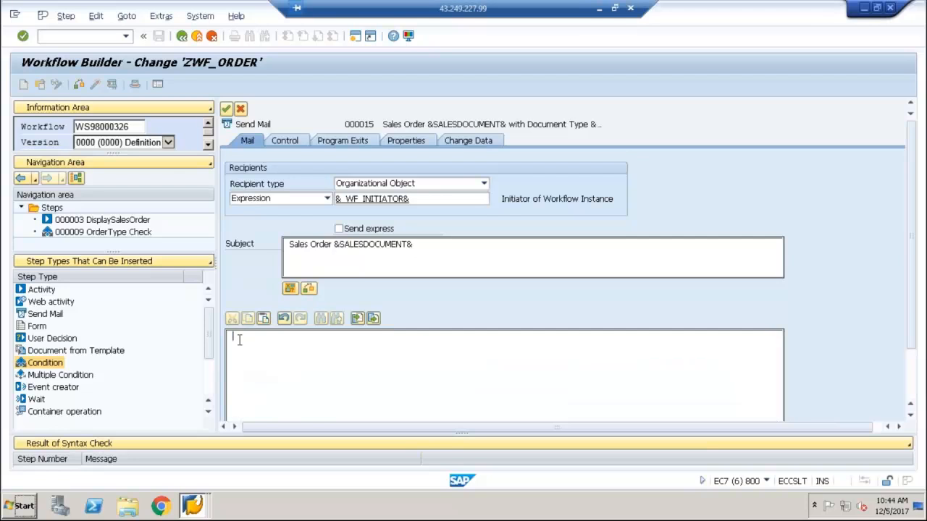
# Start the mail body with "Sales Order" followed by the SALESDOCUMENT container expression
pyautogui.write('D')
pyautogui.press('BackSpace')
pyautogui.write('Sa')
pyautogui.press('BackSpace')
pyautogui.write('ales Order')
pyautogui.click(915, 391)
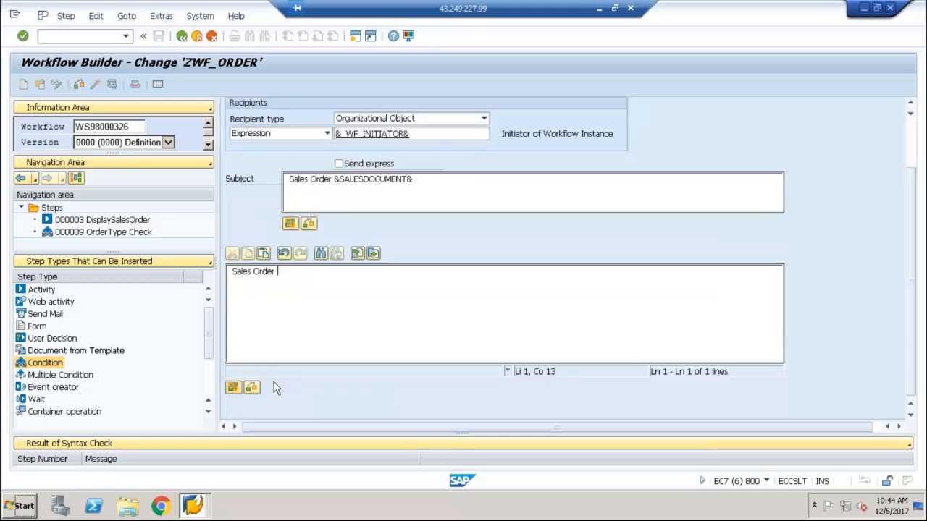
pyautogui.click(233, 387)
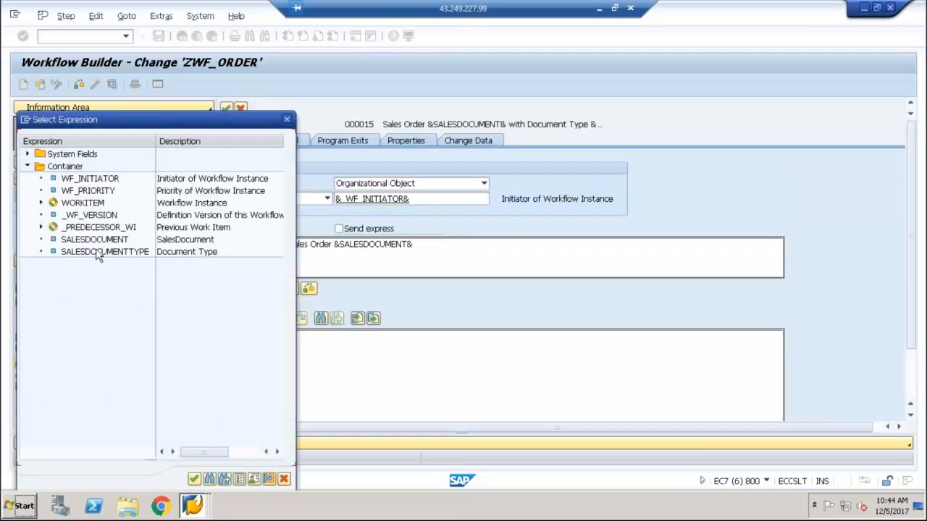
pyautogui.doubleClick(97, 239)
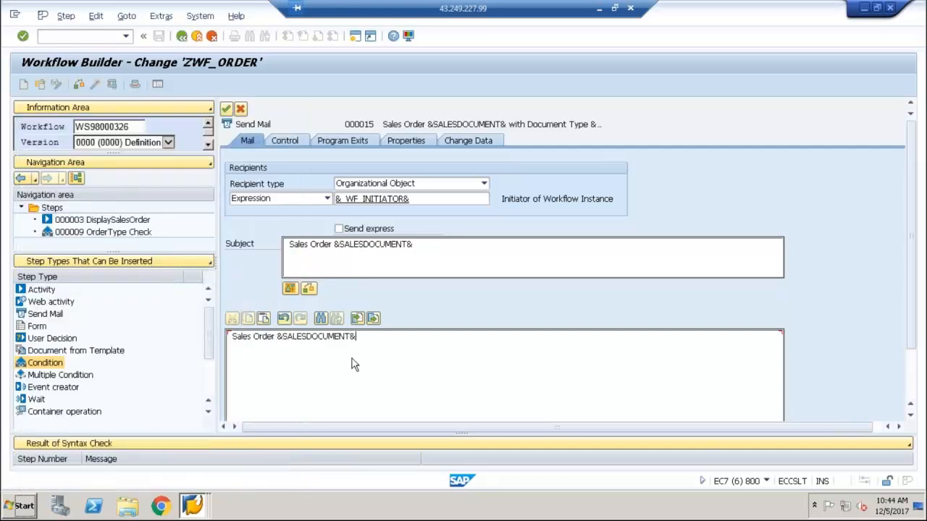
# Continue the mail body with "Created successfully with document type" and the SALESDOCUMENTTYPE container expression
pyautogui.write('Created successfully with do')
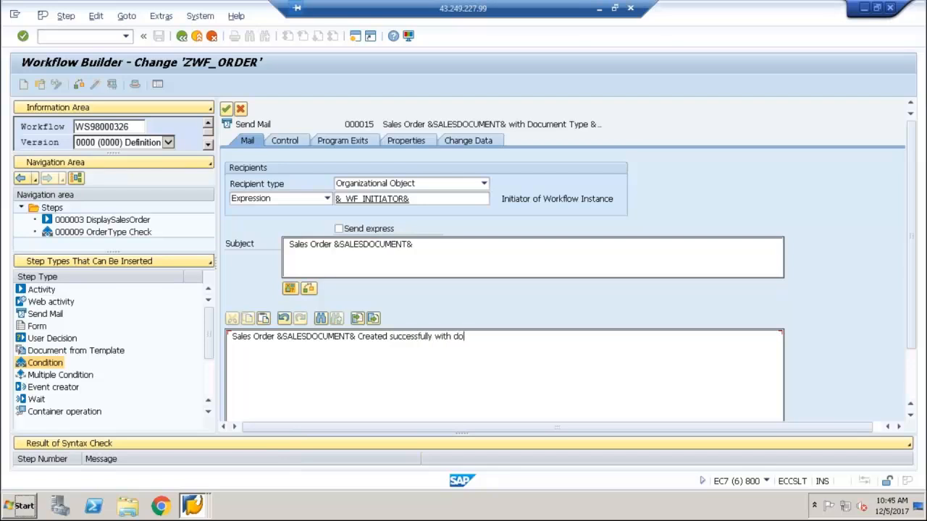
pyautogui.write('cument type')
pyautogui.click(912, 381)
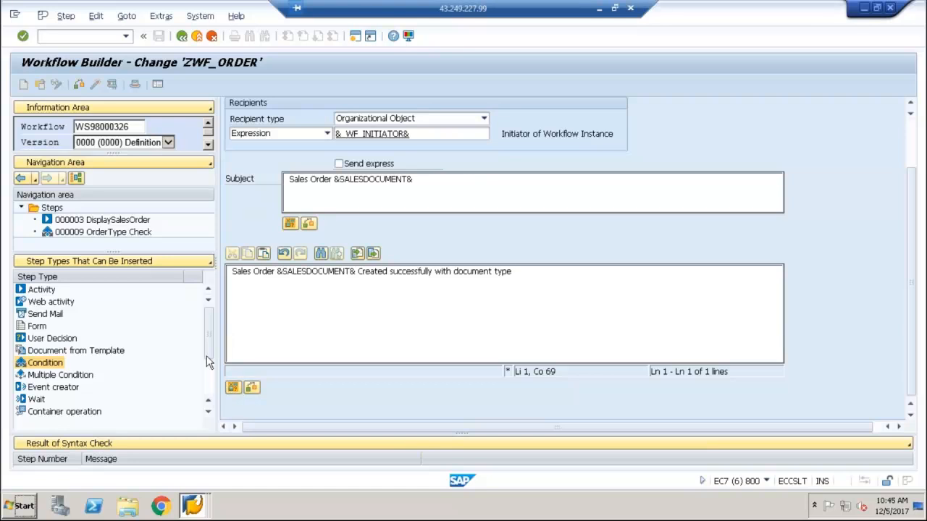
pyautogui.click(231, 387)
pyautogui.doubleClick(64, 252)
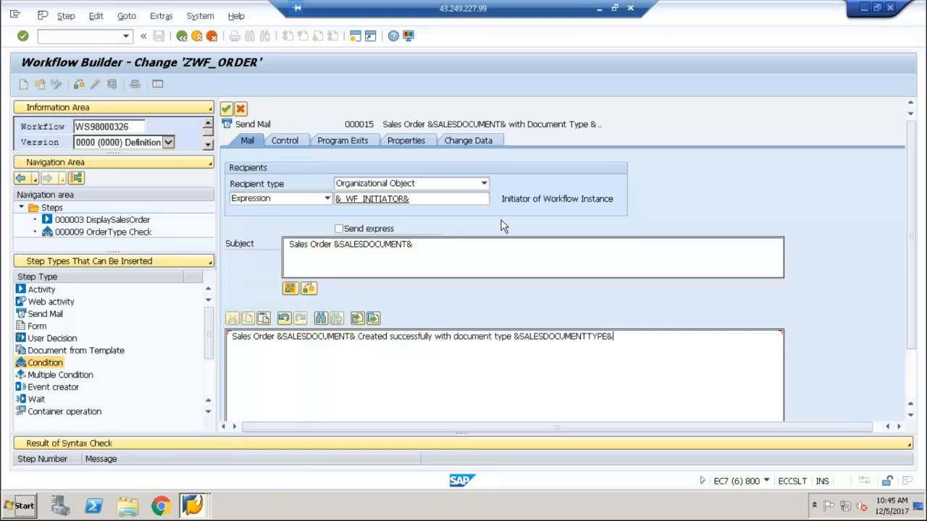
# Open the Send Mail step's control settings without assigning its task to a Workbench request
pyautogui.click(293, 143)
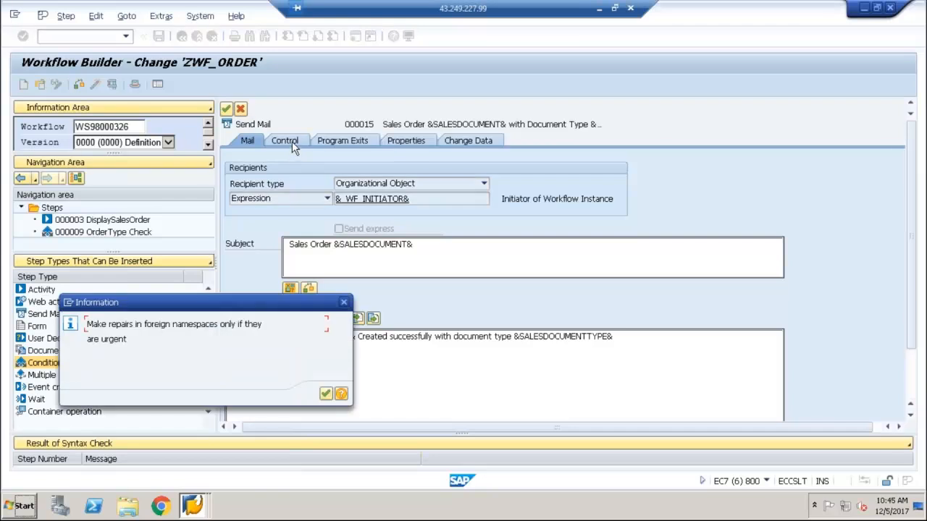
pyautogui.click(324, 395)
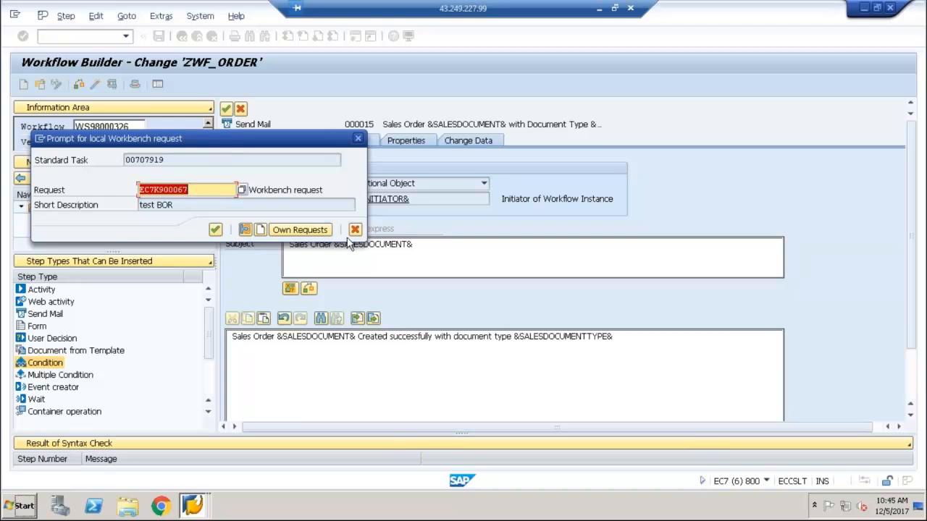
pyautogui.click(215, 229)
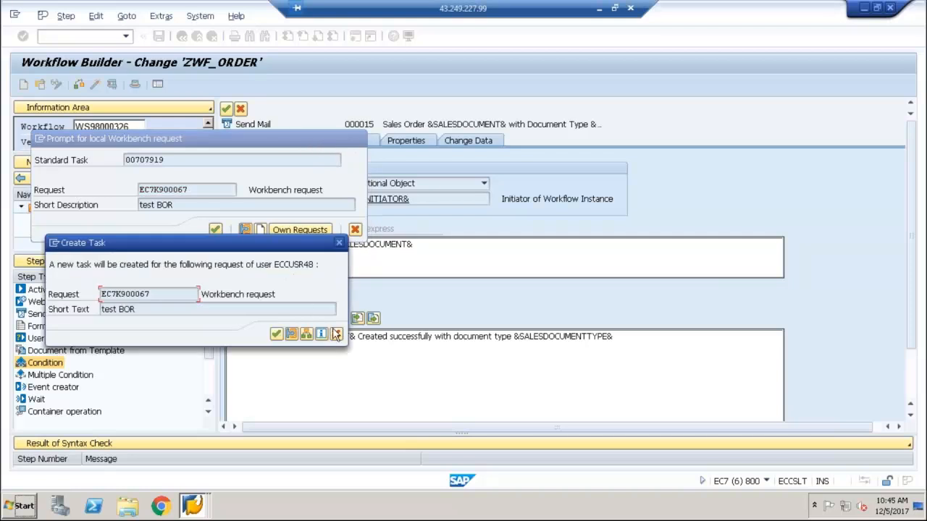
pyautogui.click(335, 334)
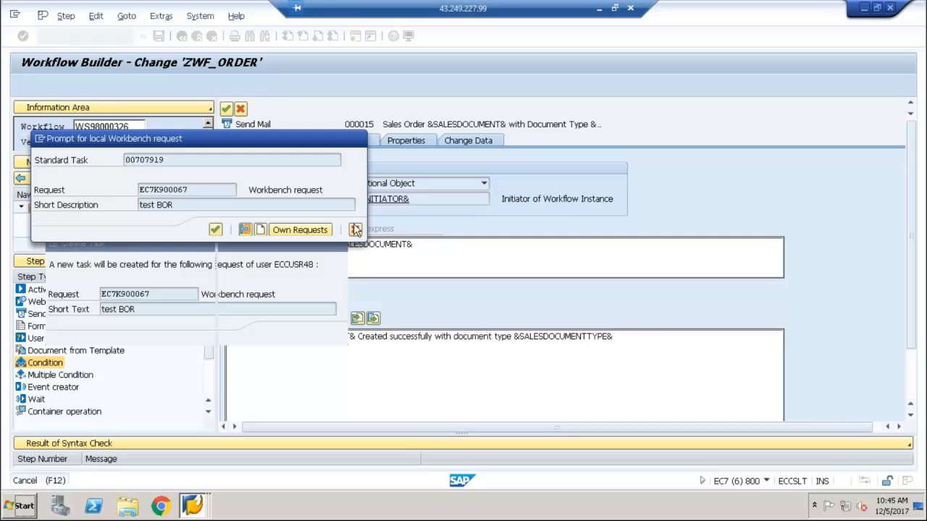
pyautogui.click(355, 230)
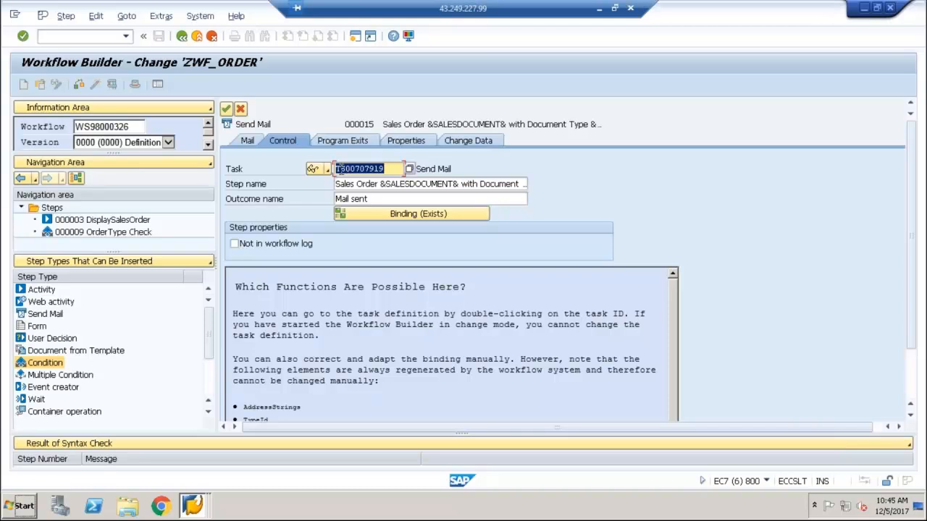
# Compare the Send Mail step's mail and control settings, and apply the step
pyautogui.click(247, 142)
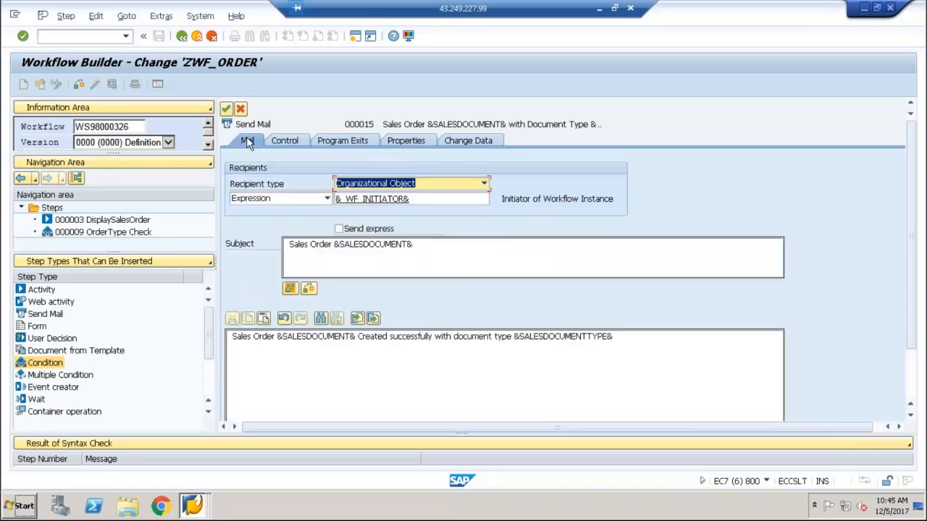
pyautogui.click(278, 140)
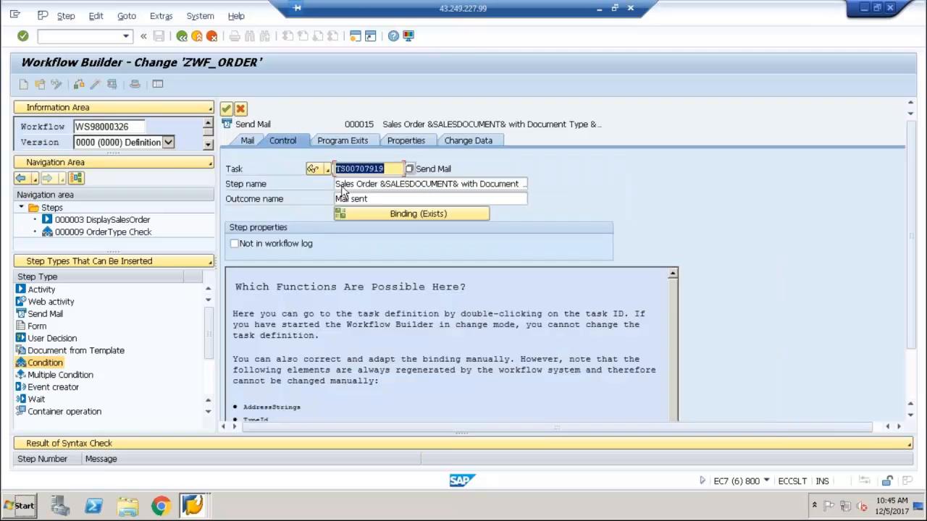
pyautogui.click(438, 169)
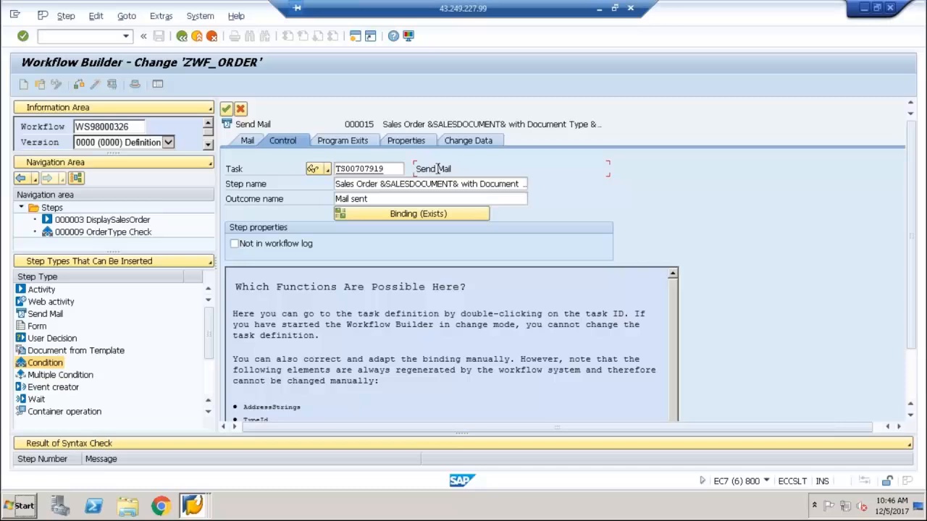
pyautogui.click(247, 140)
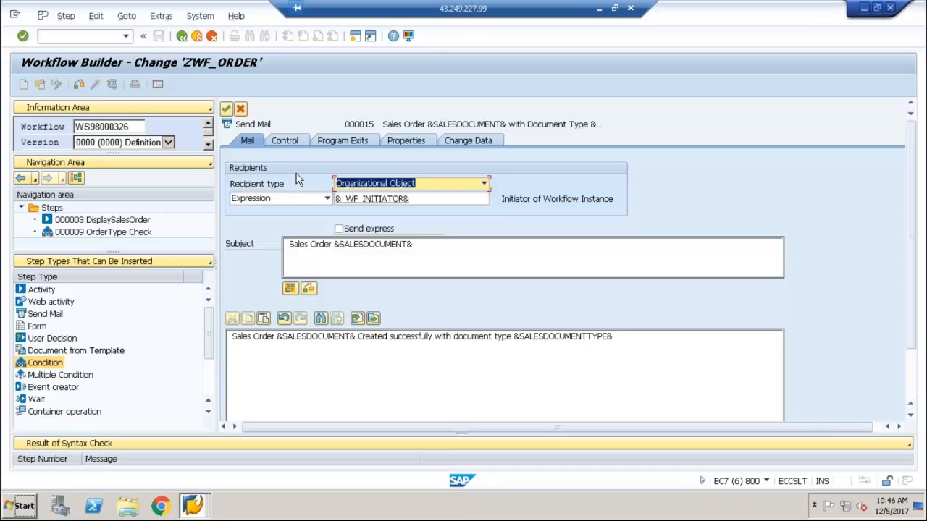
pyautogui.click(226, 109)
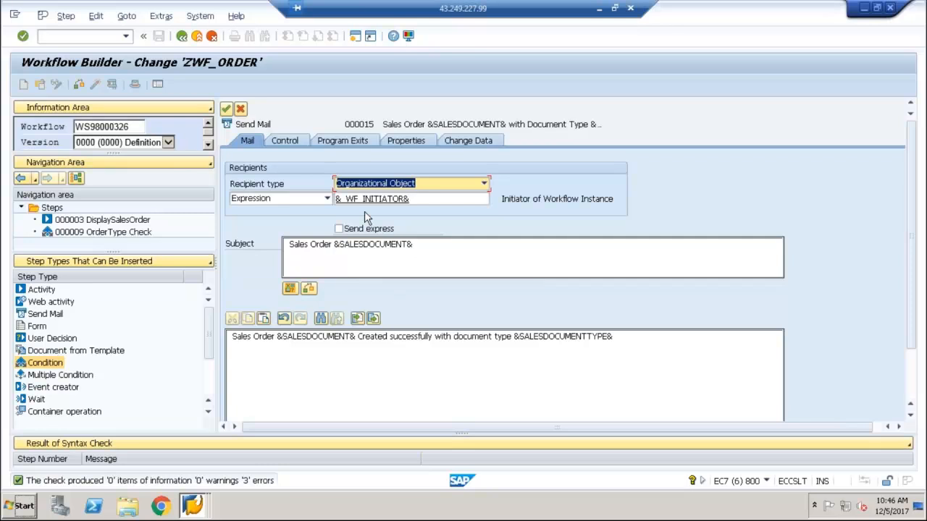
# Open the standard task behind the Send Mail step, view its task description, and return to the workflow step
pyautogui.click(288, 142)
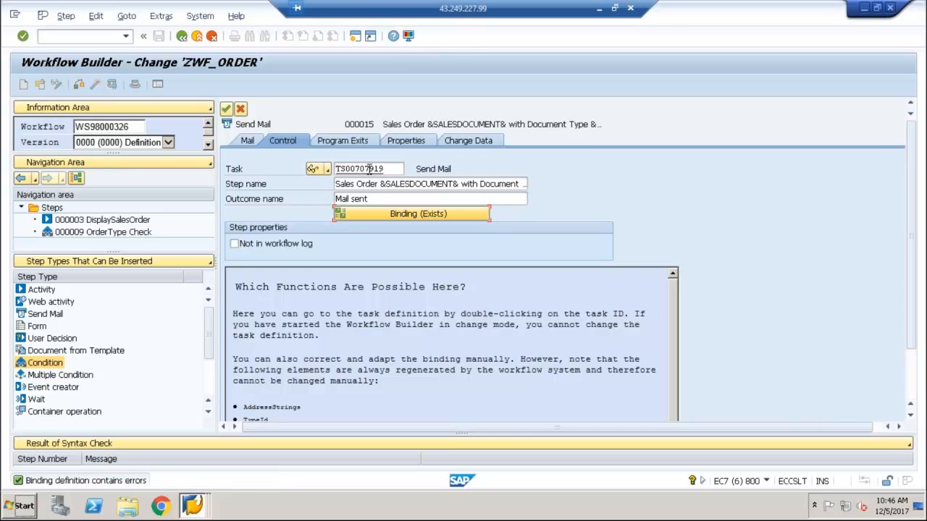
pyautogui.doubleClick(369, 168)
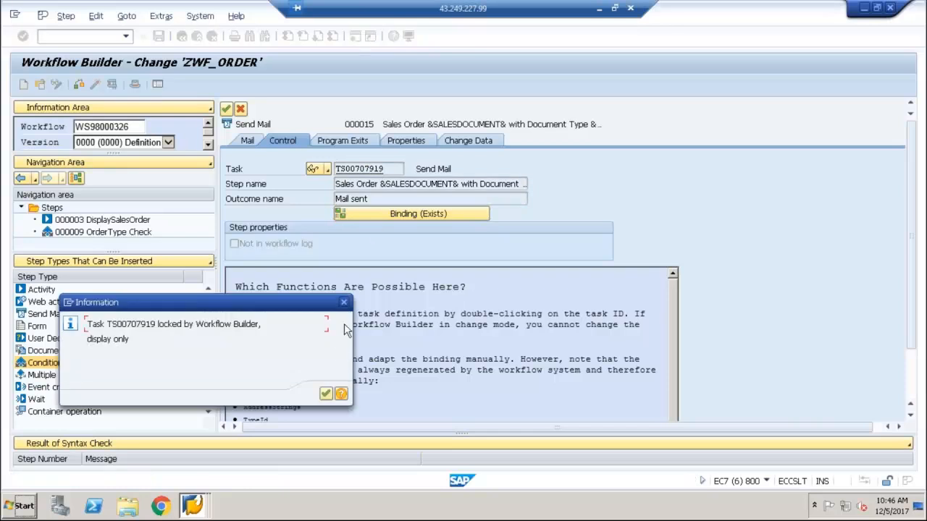
pyautogui.click(327, 394)
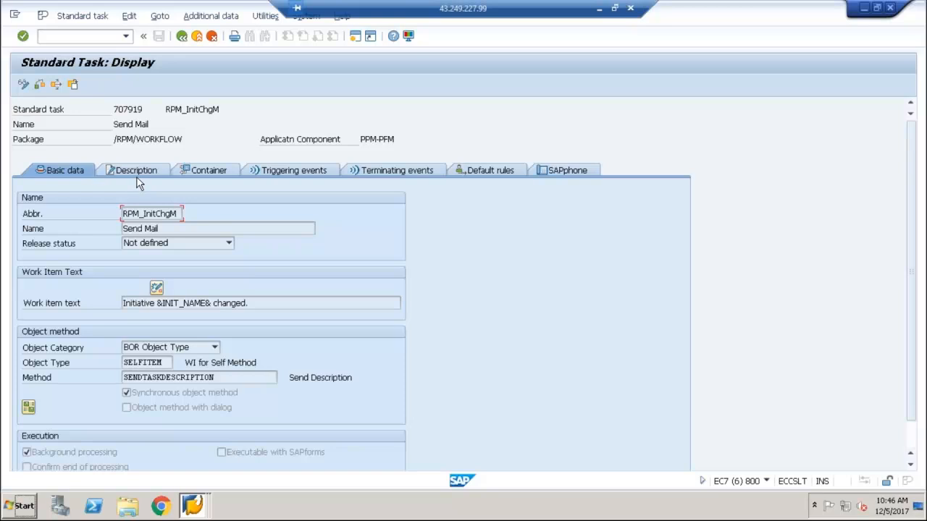
pyautogui.click(137, 175)
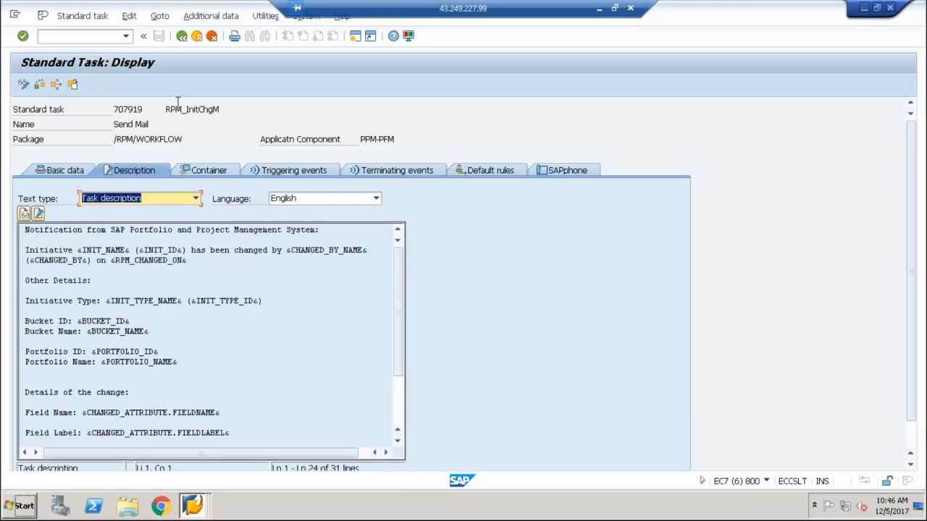
pyautogui.click(181, 39)
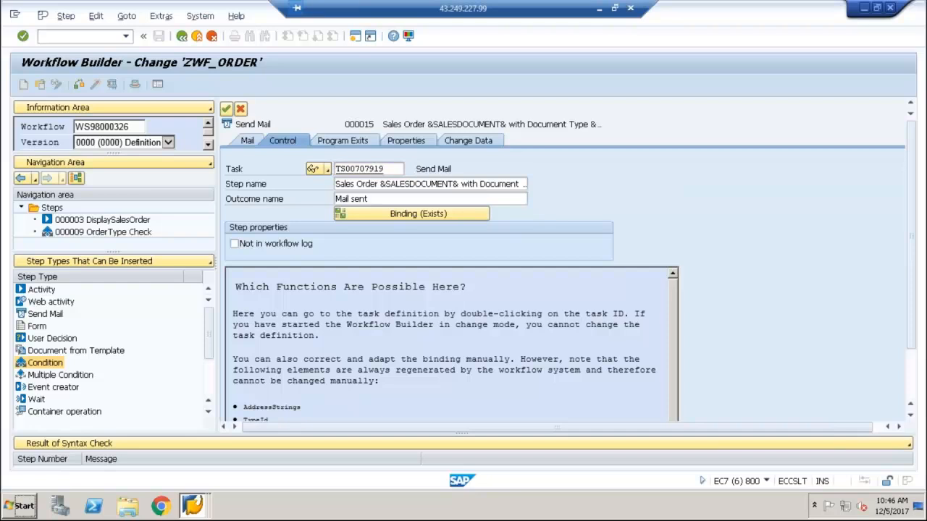
# Review the basic data of the Send Mail step's standard task, and reapply the step from its mail settings
pyautogui.doubleClick(354, 174)
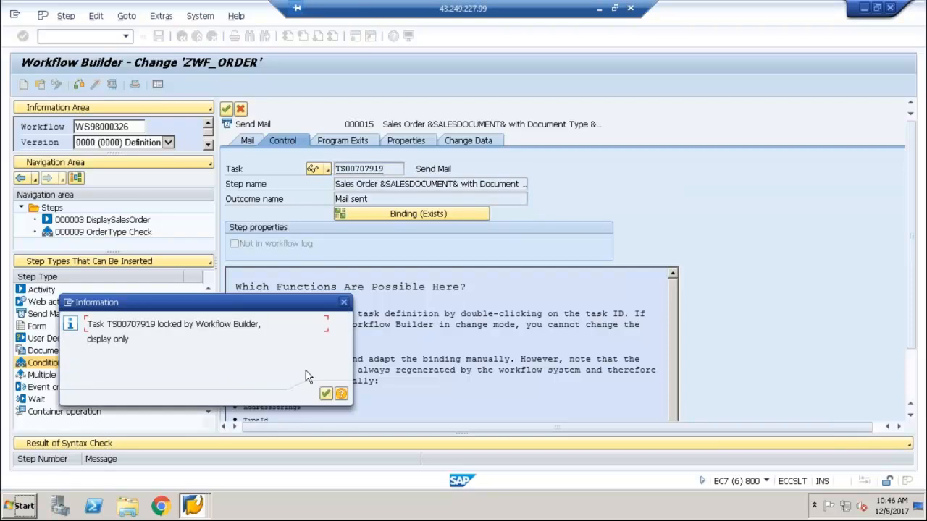
pyautogui.click(325, 393)
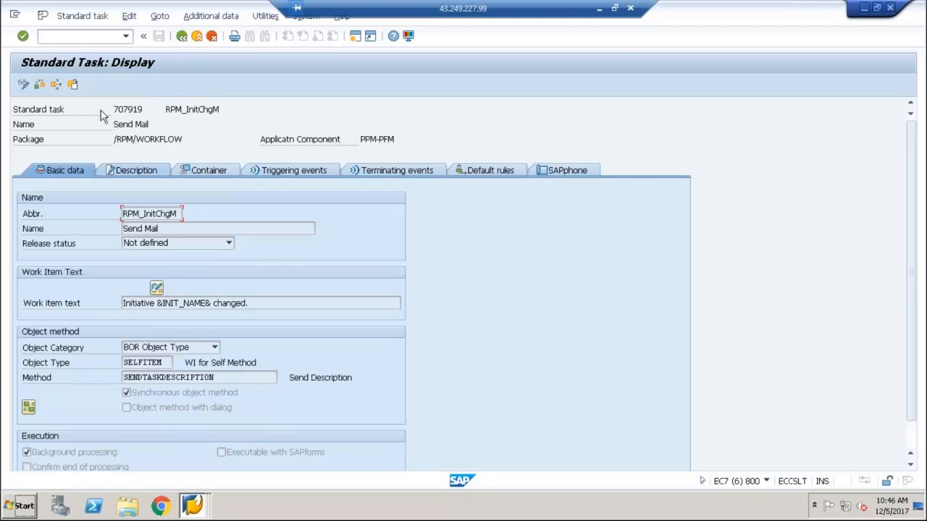
pyautogui.click(184, 42)
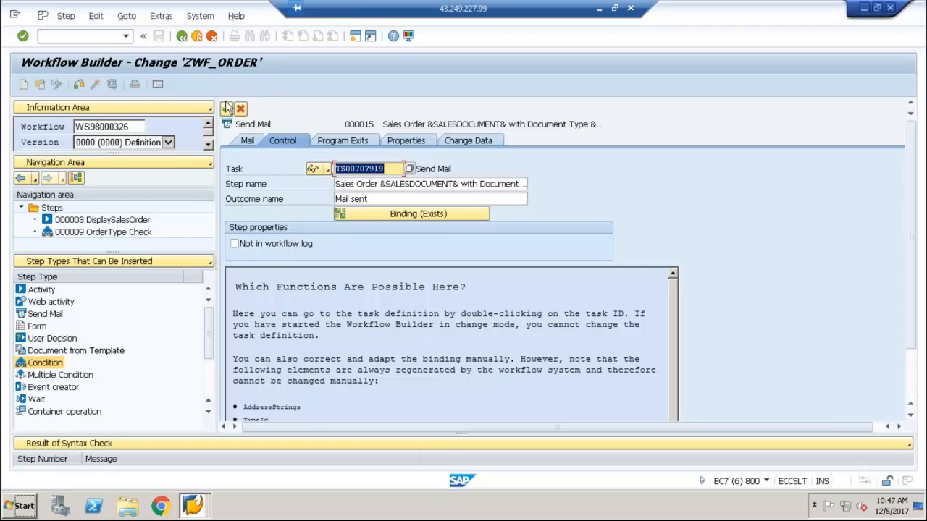
pyautogui.click(250, 140)
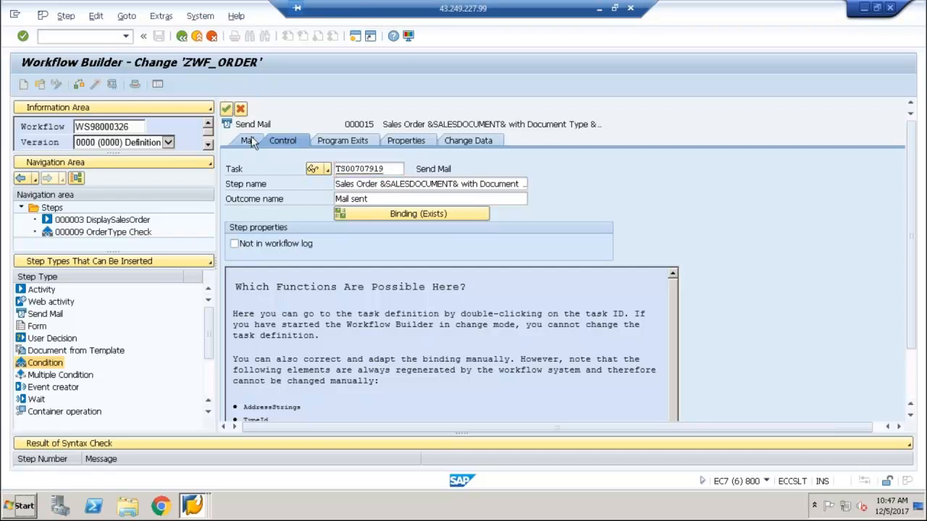
pyautogui.click(226, 109)
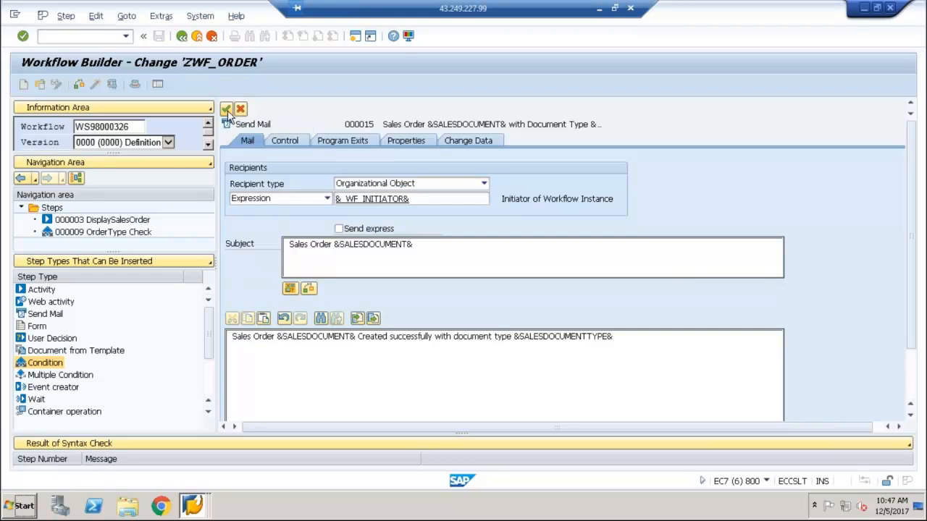
# Copy the object type SELFITEM and method SENDTASKDESCRIPTION from the Send Mail step's standard task
pyautogui.click(285, 143)
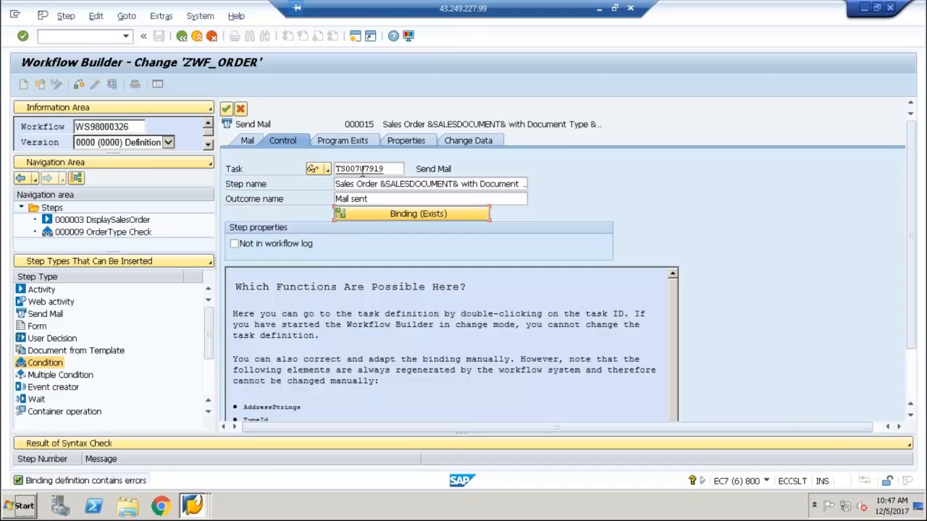
pyautogui.doubleClick(362, 168)
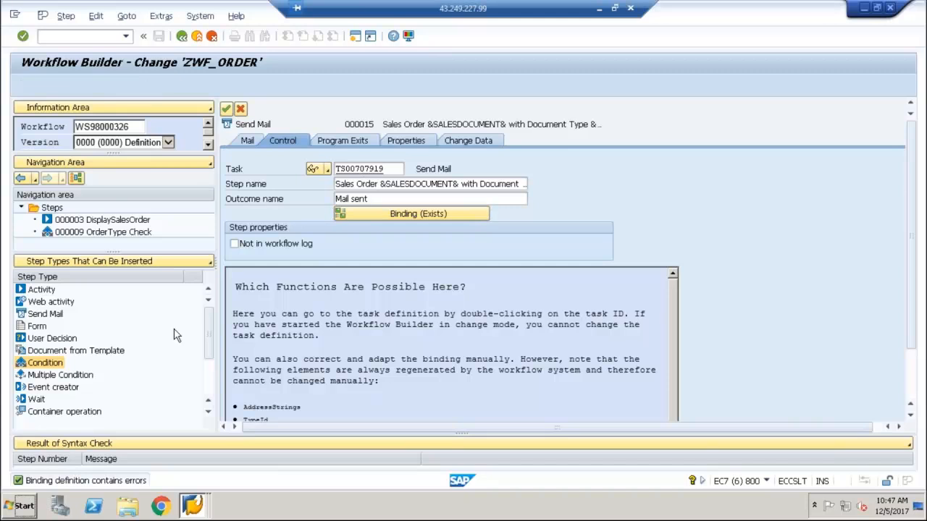
pyautogui.click(325, 394)
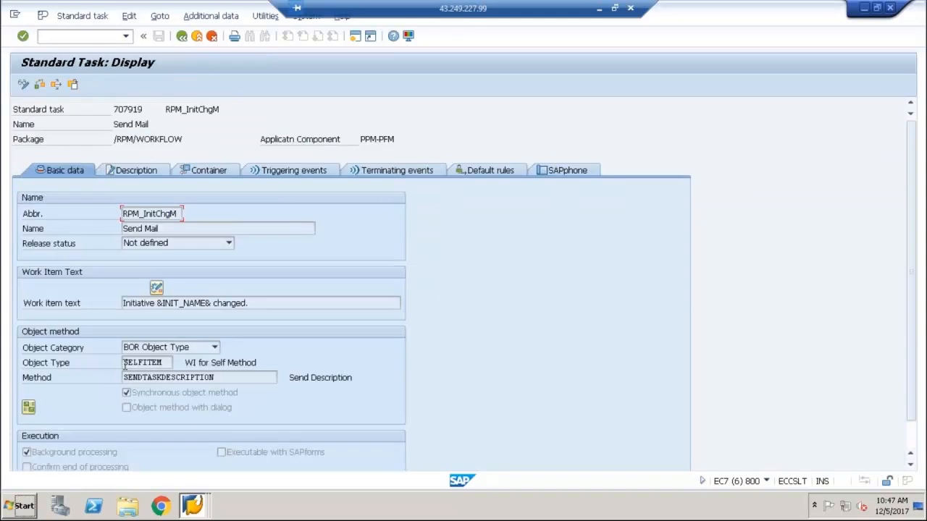
pyautogui.click(123, 366)
pyautogui.hotkey('ctrl', 'y')
pyautogui.moveTo(120, 358); pyautogui.dragTo(216, 375)
pyautogui.hotkey('ctrl', 'c')
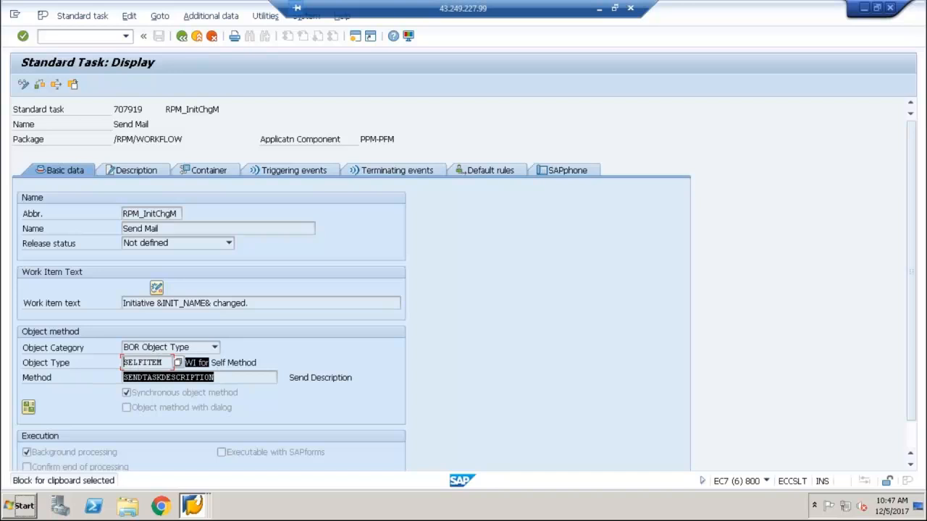
# Switch to the Workflow Demo document in Word, paste the copied object type and method below the SWI1 line, and remove the stray "WI for" text
pyautogui.click(598, 9)
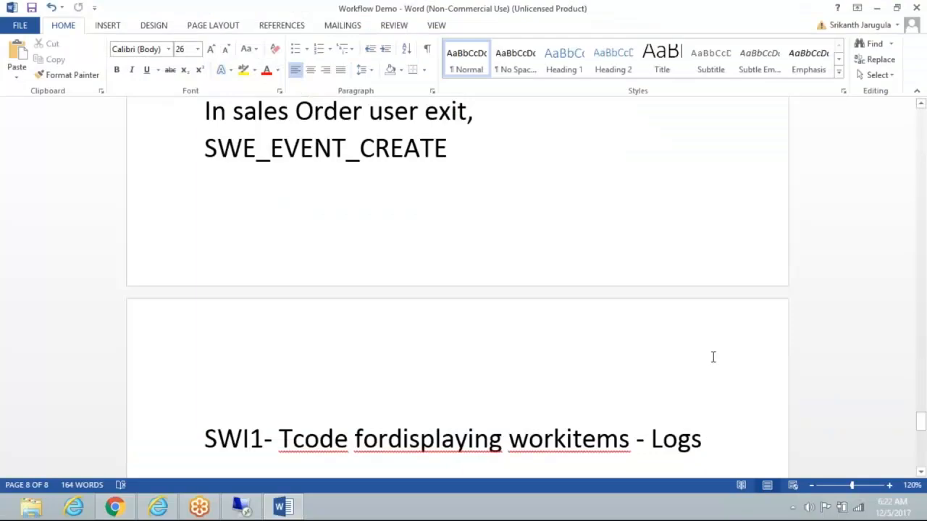
pyautogui.press('Return')
pyautogui.press('Return')
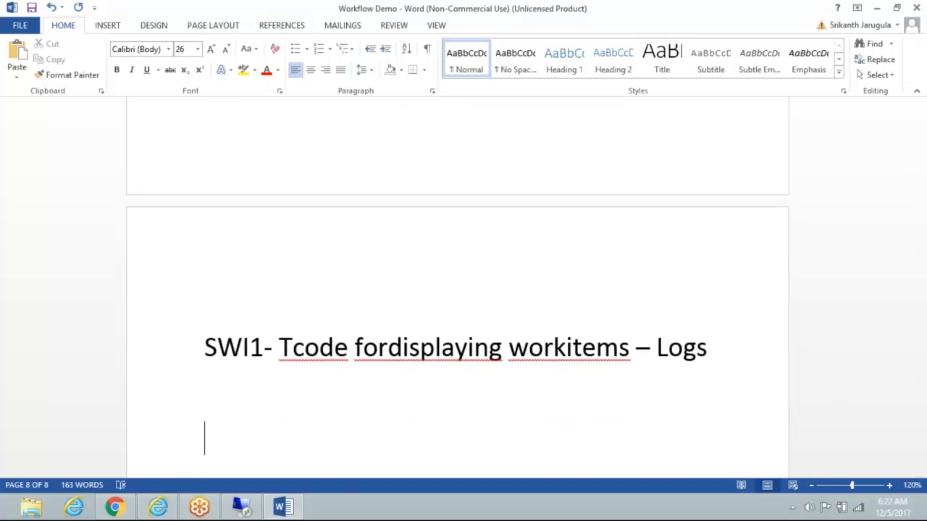
pyautogui.hotkey('ctrl', 'v')
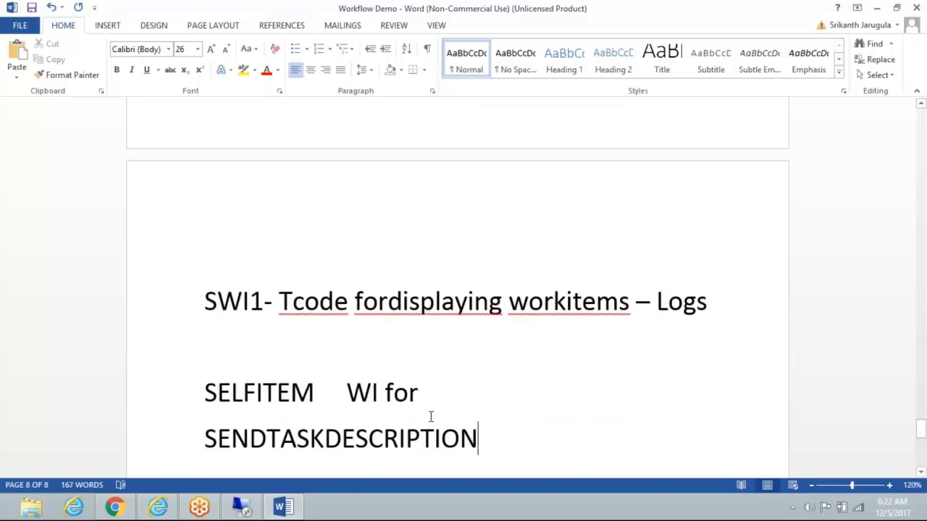
pyautogui.click(423, 394)
pyautogui.press('BackSpace')
pyautogui.press('BackSpace')
pyautogui.press('BackSpace')
pyautogui.press('BackSpace')
pyautogui.press('BackSpace')
pyautogui.press('BackSpace')
pyautogui.press('BackSpace')
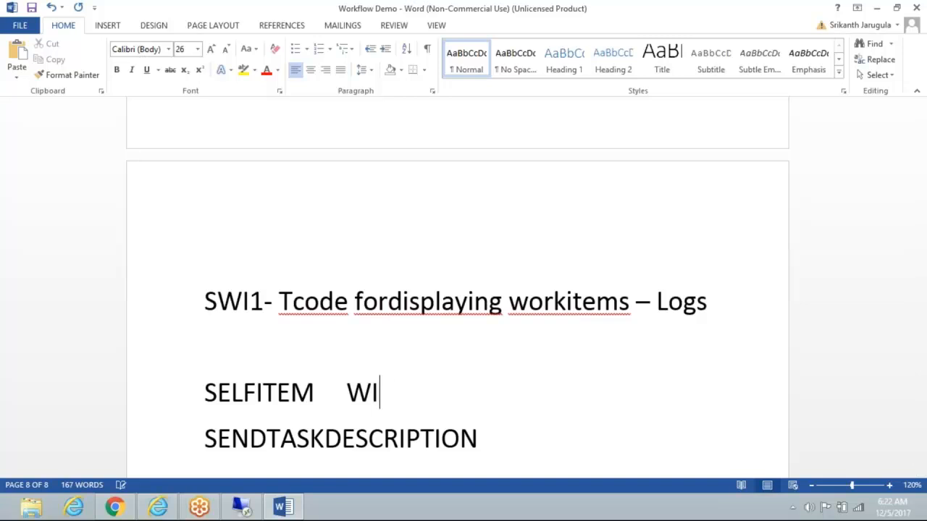
# Insert the line "To send mails, create a task using following business object method" above SELFITEM
pyautogui.click(269, 356)
pyautogui.press('Return')
pyautogui.write('To')
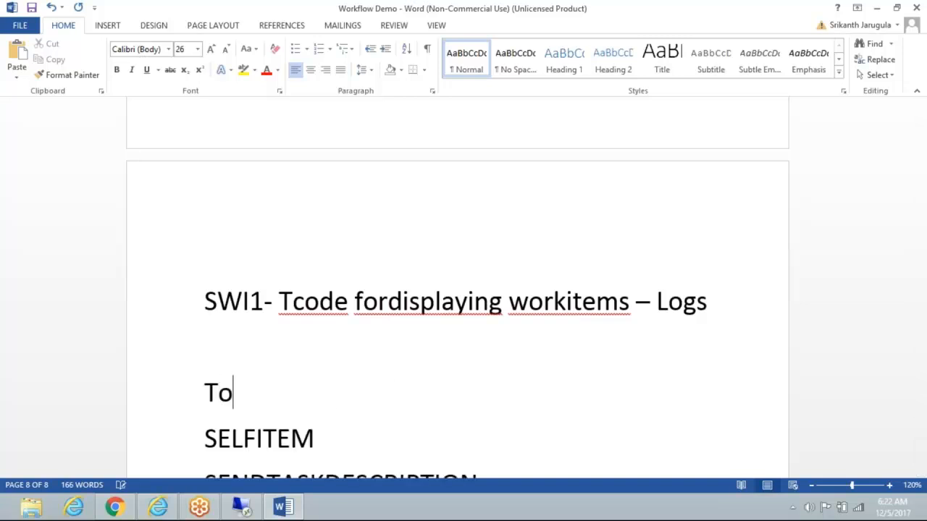
pyautogui.write(' send mail')
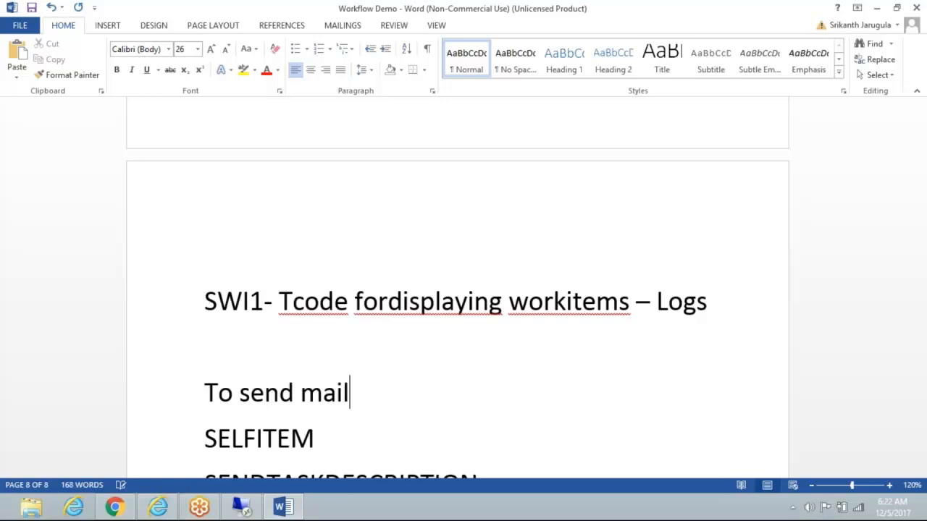
pyautogui.write('s, us')
pyautogui.press('BackSpace')
pyautogui.press('BackSpace')
pyautogui.press('BackSpace')
pyautogui.write('create a')
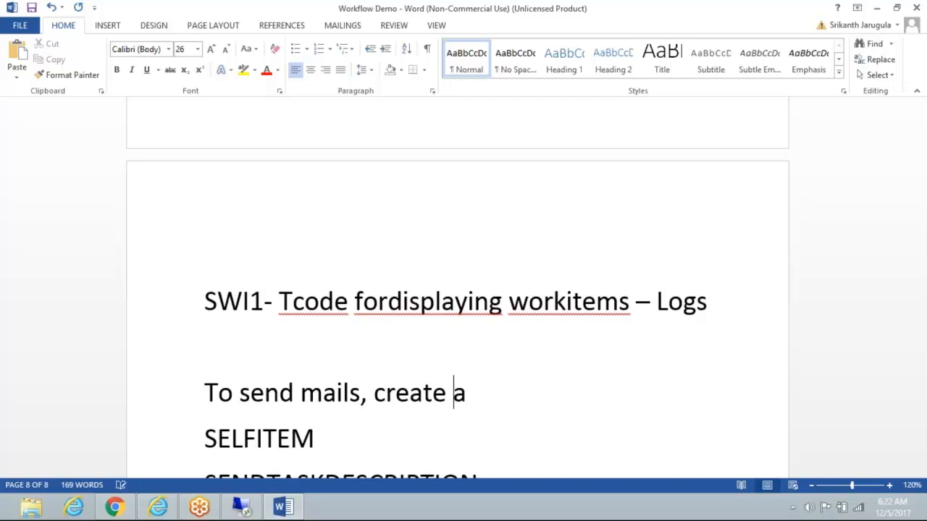
pyautogui.write(' task using following')
pyautogui.press('Return')
pyautogui.write('busin')
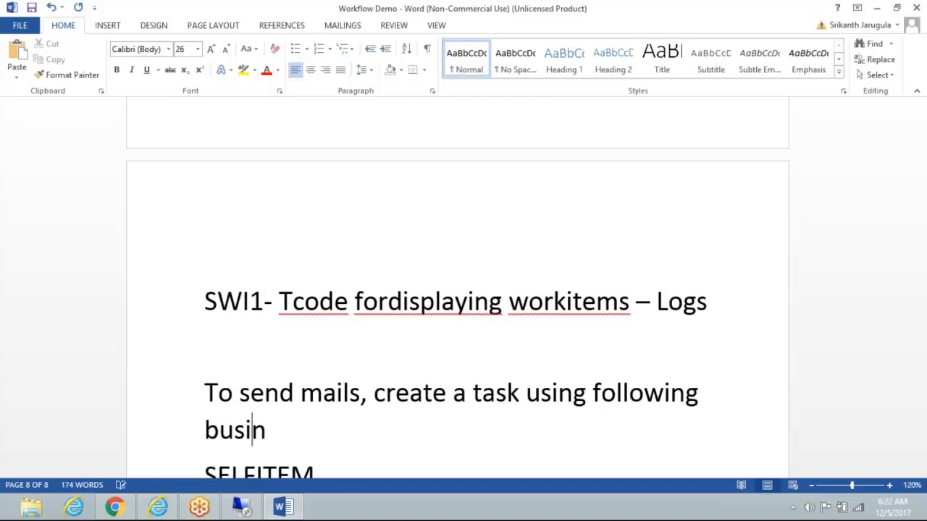
pyautogui.write('ess object ')
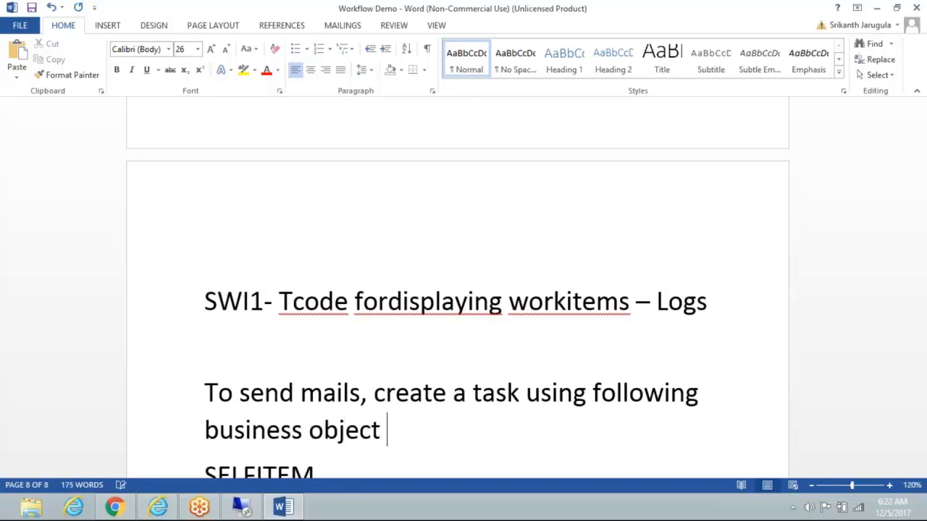
pyautogui.write('method')
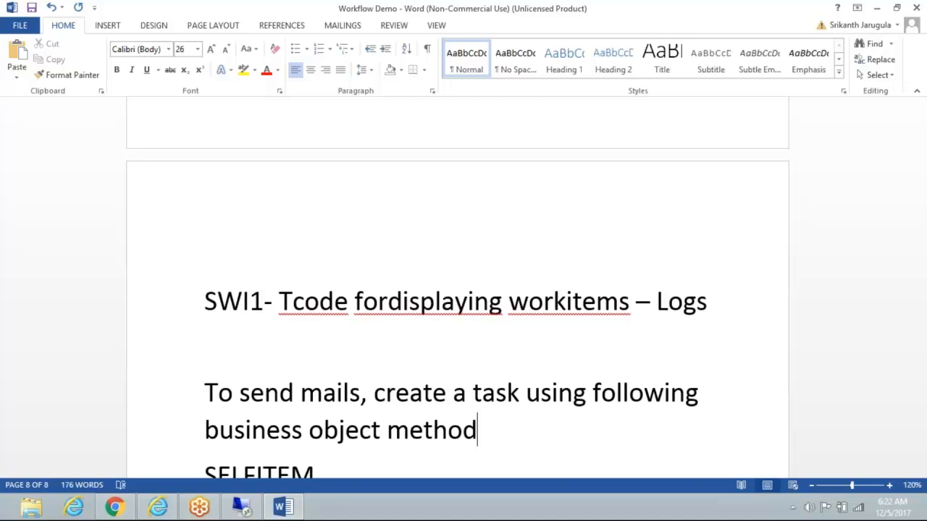
pyautogui.click(921, 464)
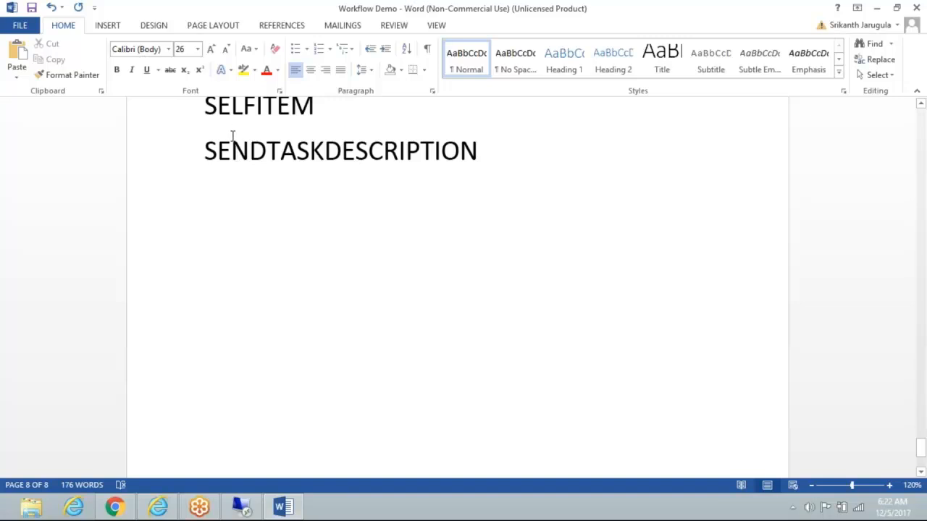
# Switch to the SAP session, return from the standard task to the Send Mail step, and inspect its workflow binding
pyautogui.click(239, 505)
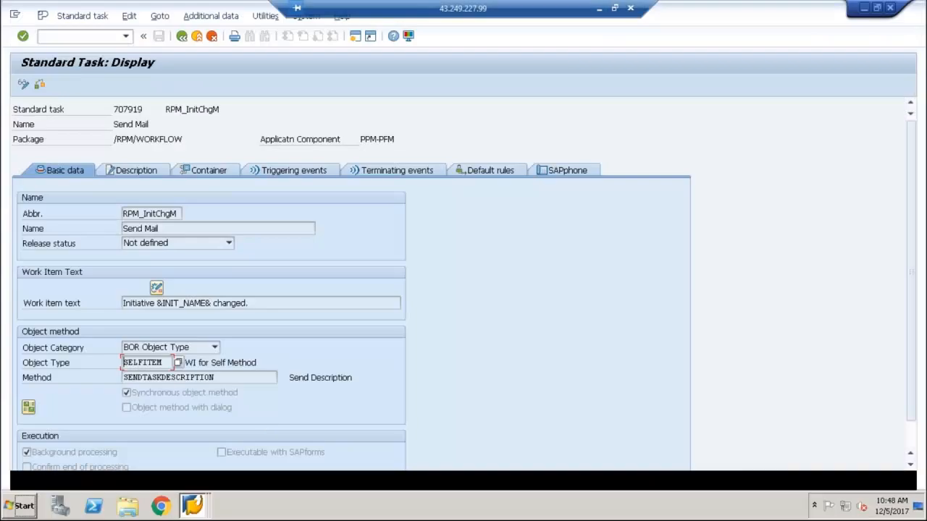
pyautogui.click(182, 35)
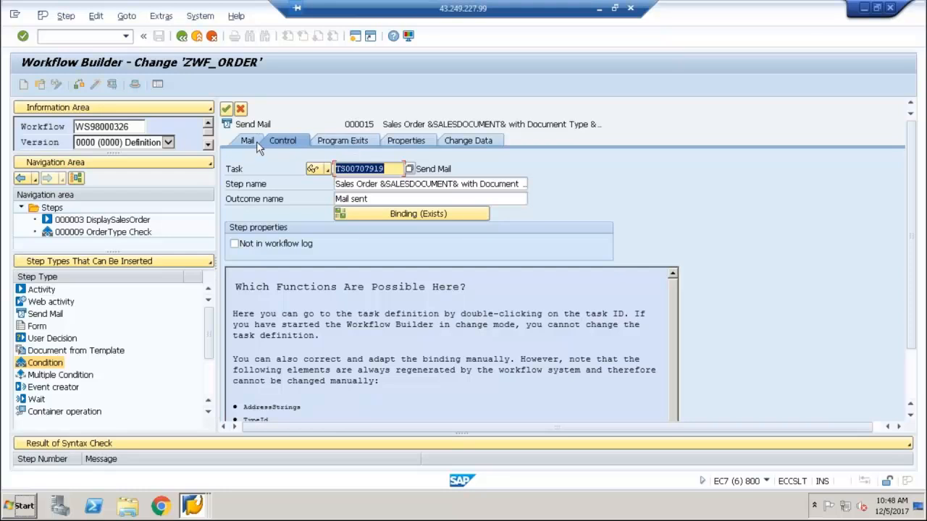
pyautogui.click(227, 109)
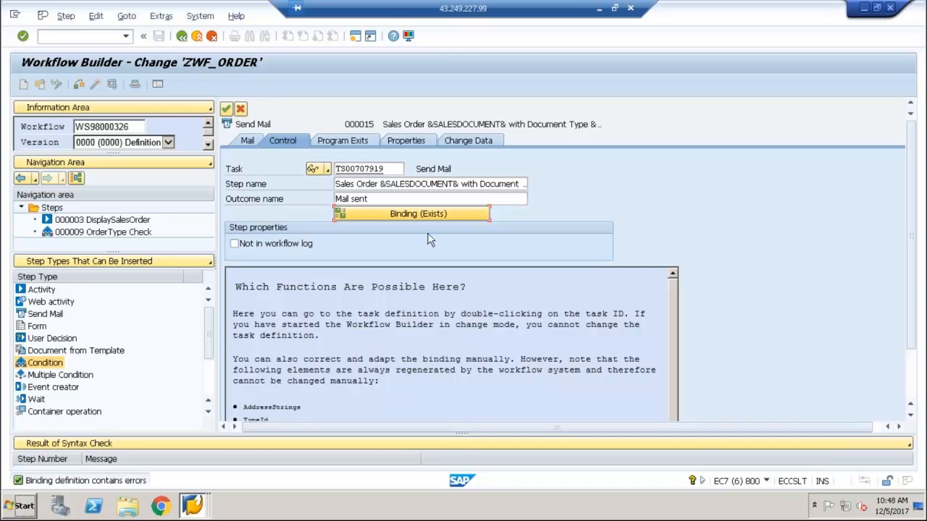
pyautogui.click(426, 199)
pyautogui.click(427, 213)
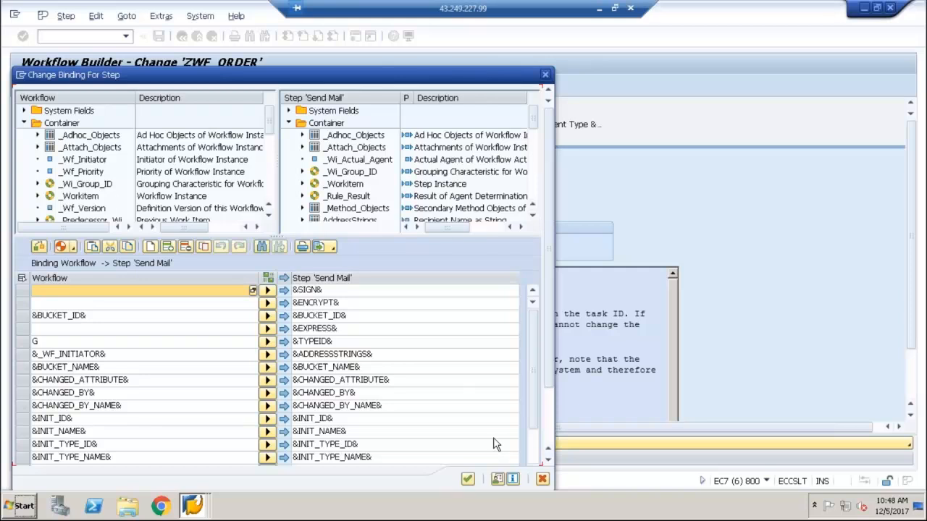
pyautogui.click(467, 478)
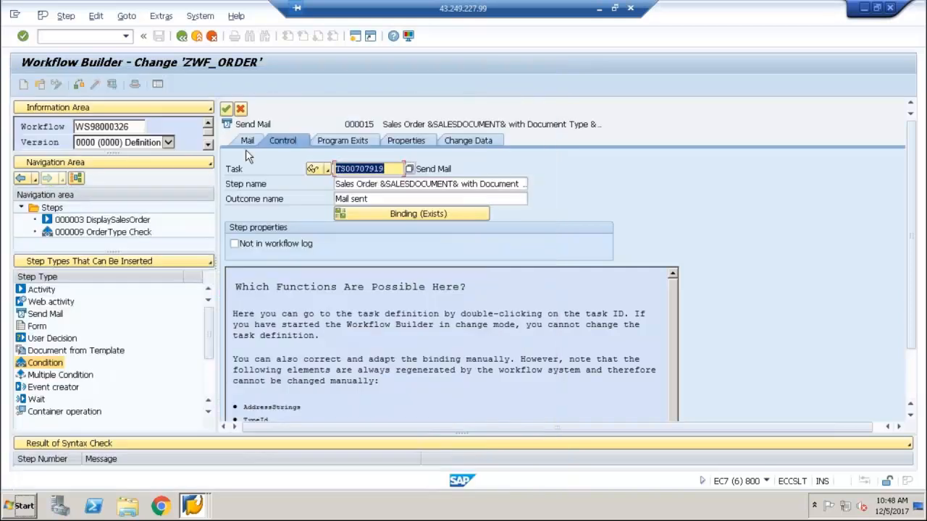
# Review the Send Mail step's mail settings, recheck its binding, and try to transfer the step to the graphic
pyautogui.click(246, 141)
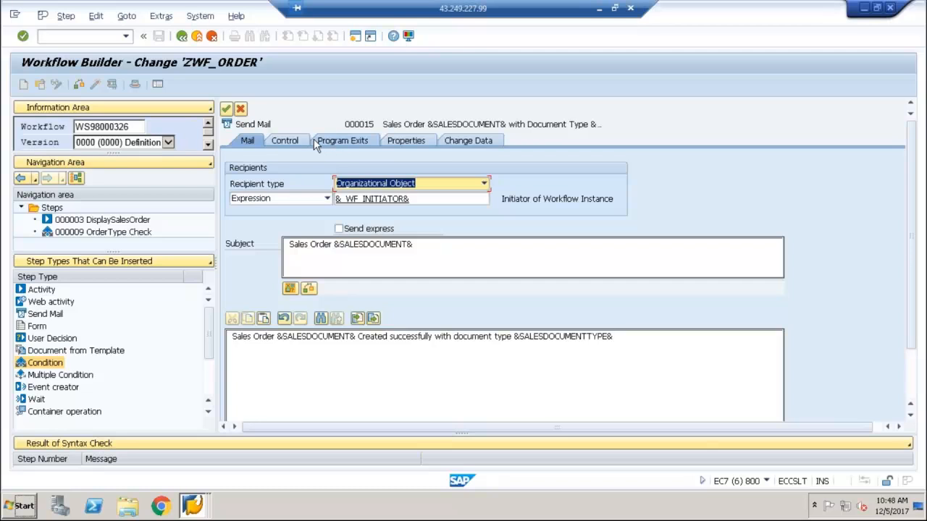
pyautogui.click(283, 140)
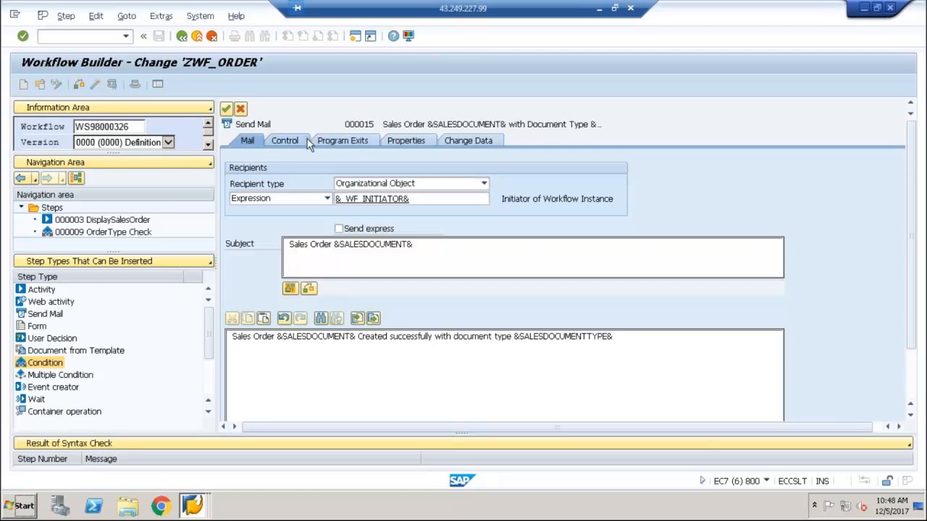
pyautogui.click(356, 215)
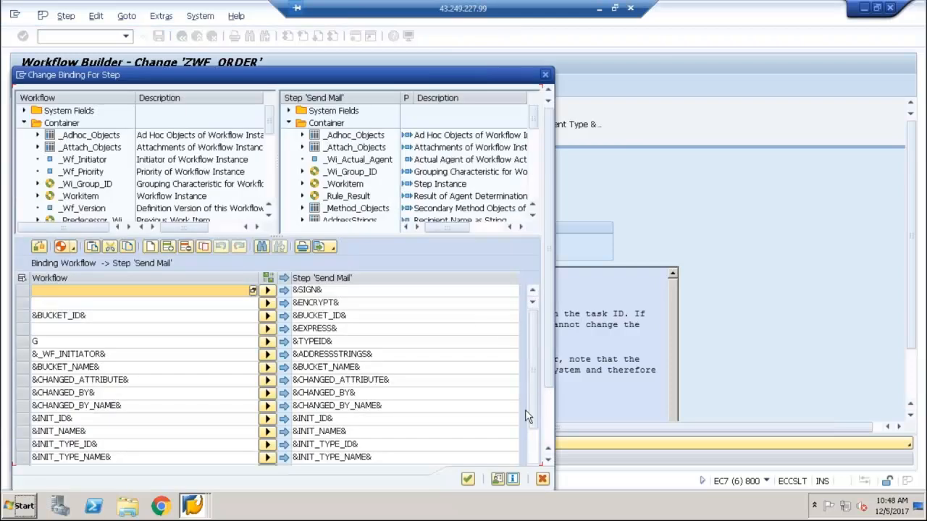
pyautogui.click(467, 480)
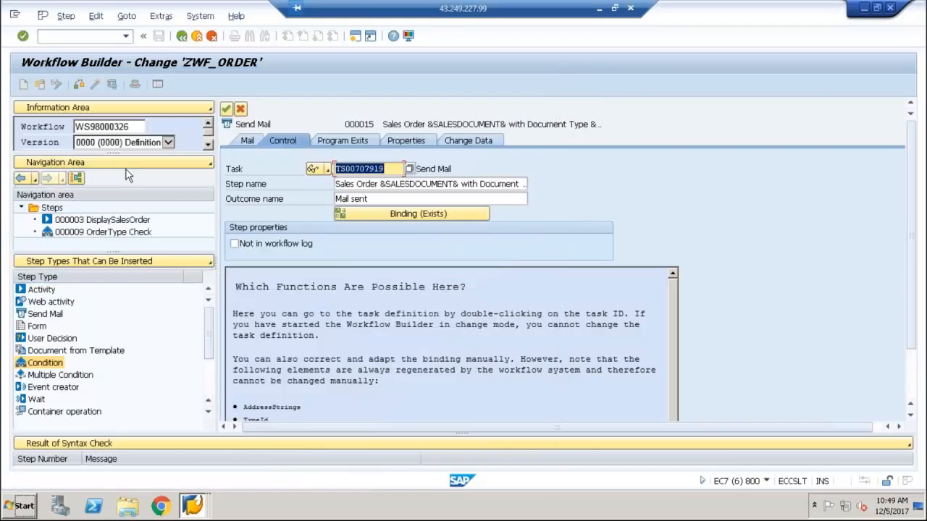
pyautogui.click(226, 110)
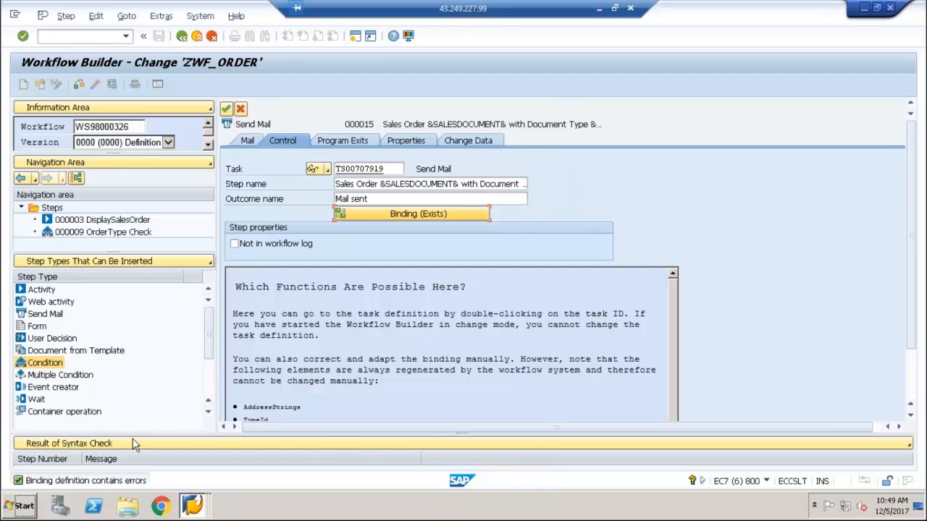
# Try to delete the BUCKET_NAME, CHANGED_ATTRIBUTE, CHANGED_BY and CHANGED_BY_NAME rows from the Send Mail binding
pyautogui.click(403, 215)
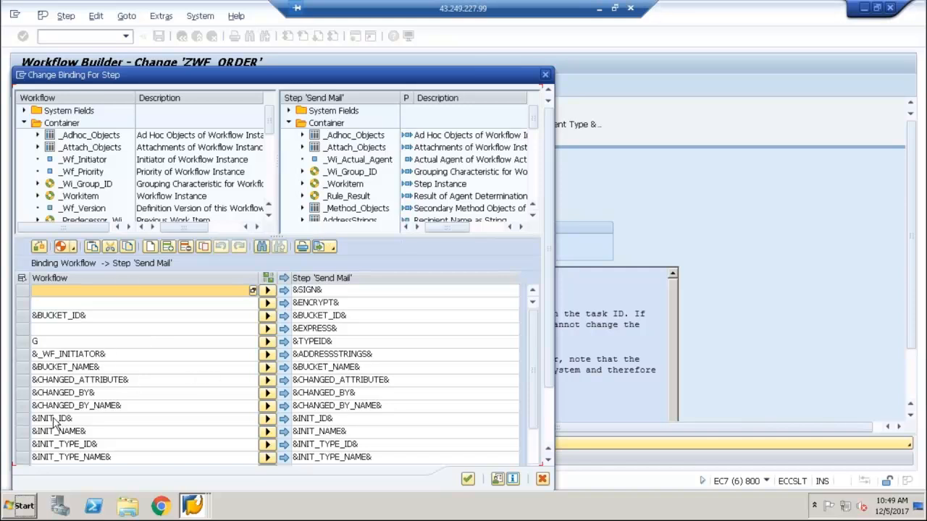
pyautogui.click(52, 392)
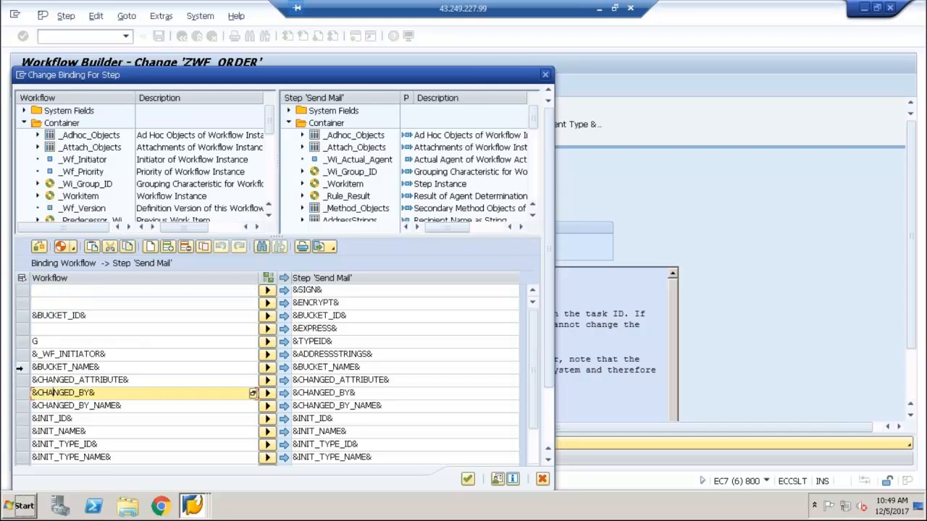
pyautogui.click(22, 367)
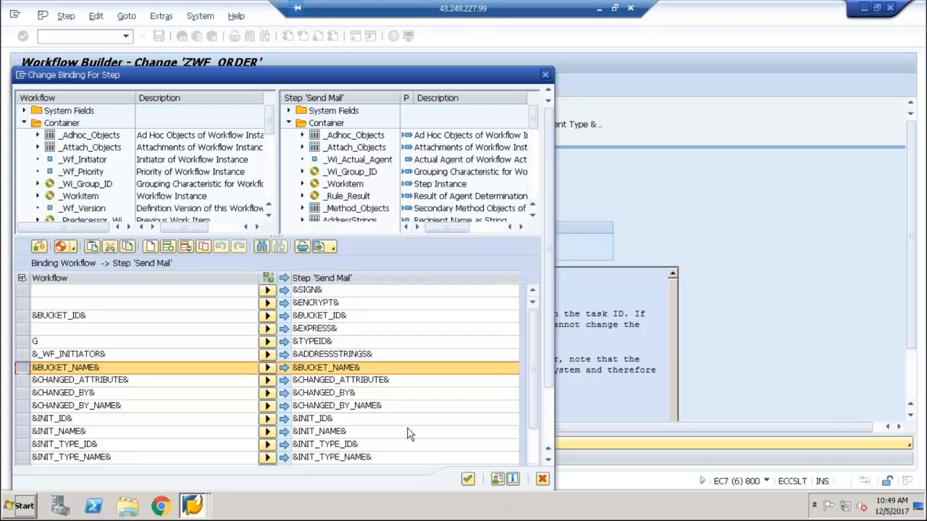
pyautogui.click(186, 247)
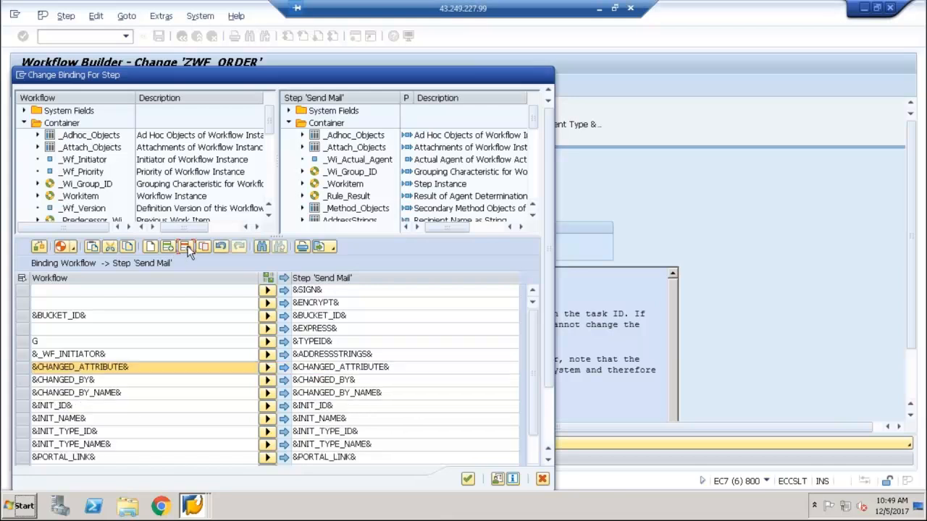
pyautogui.click(187, 247)
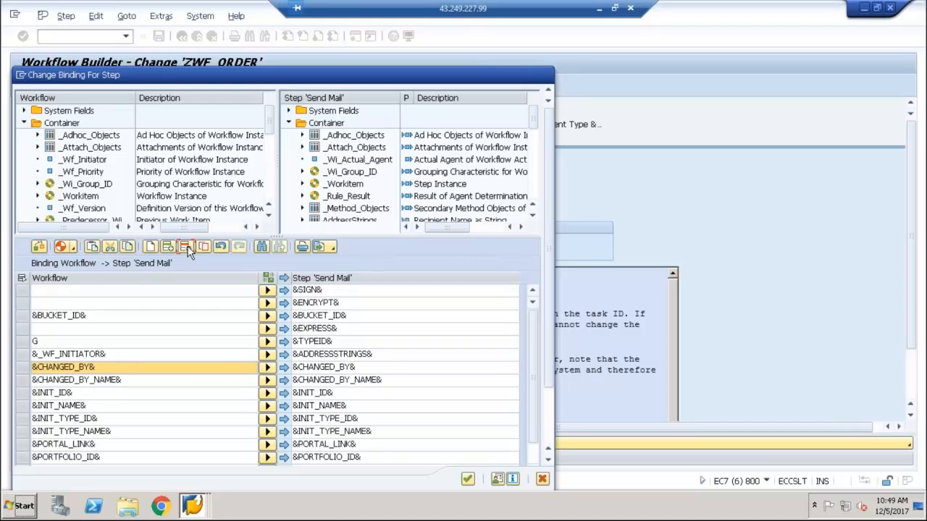
pyautogui.click(186, 247)
pyautogui.click(186, 246)
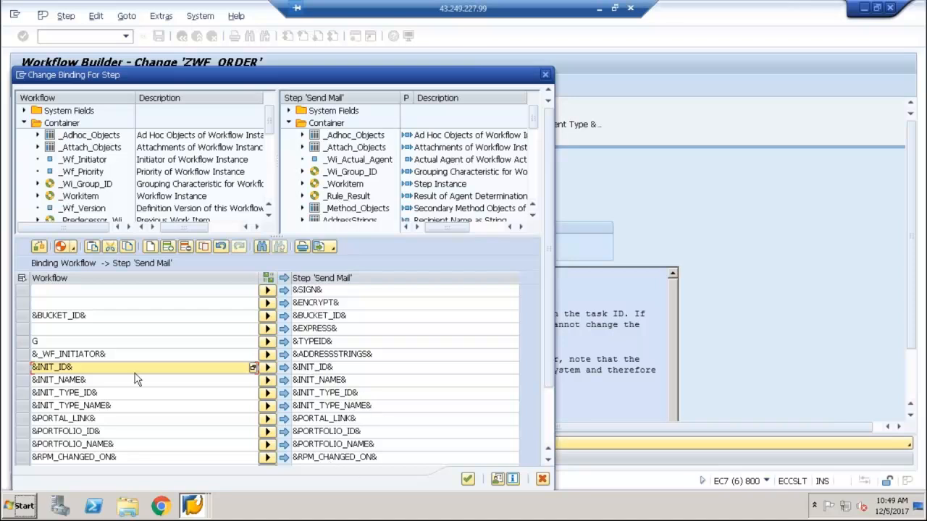
# Try to remove the binding rows from INIT_ID through RPM_CHANGED_ON and the empty last row, and accept the binding
pyautogui.click(27, 367)
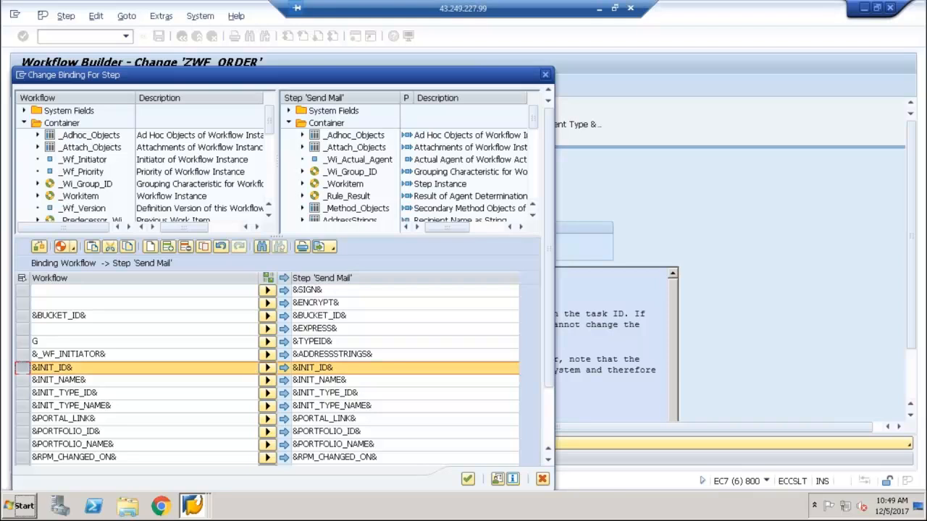
pyautogui.click(185, 247)
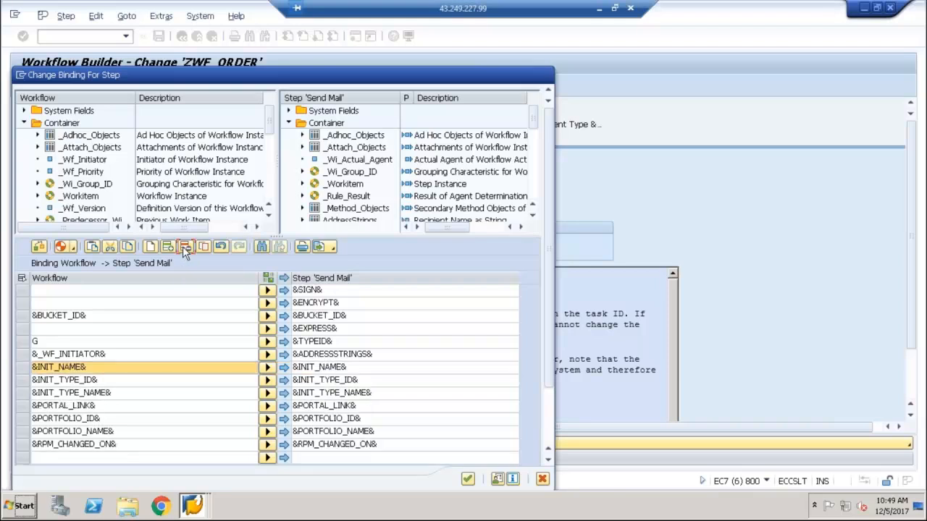
pyautogui.click(185, 247)
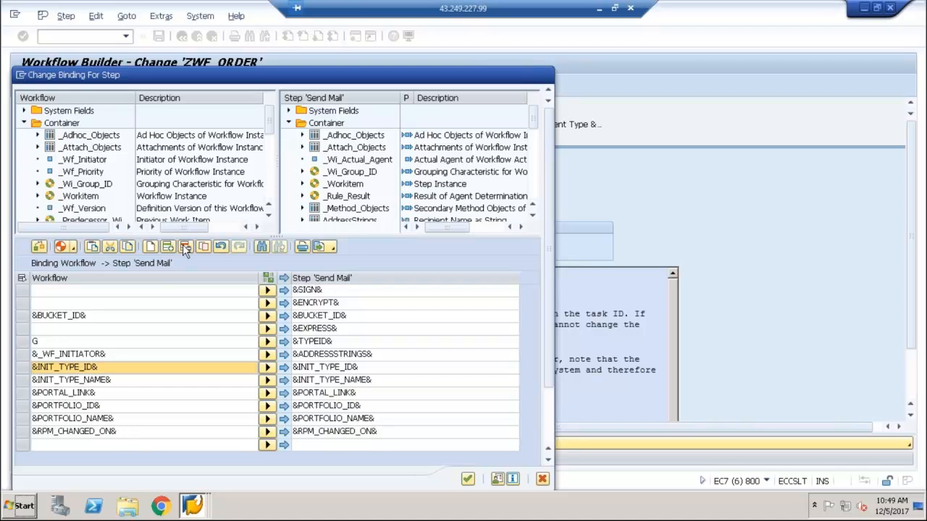
pyautogui.click(186, 247)
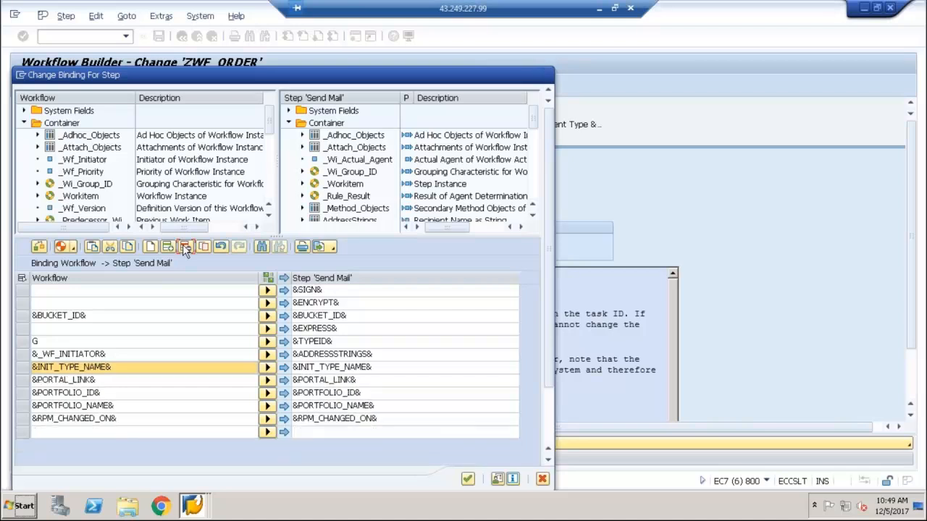
pyautogui.click(185, 247)
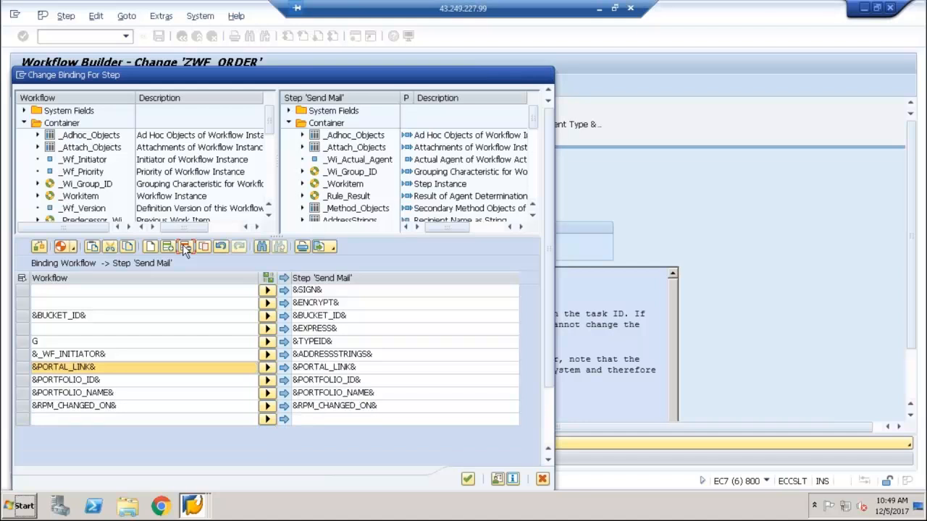
pyautogui.click(184, 246)
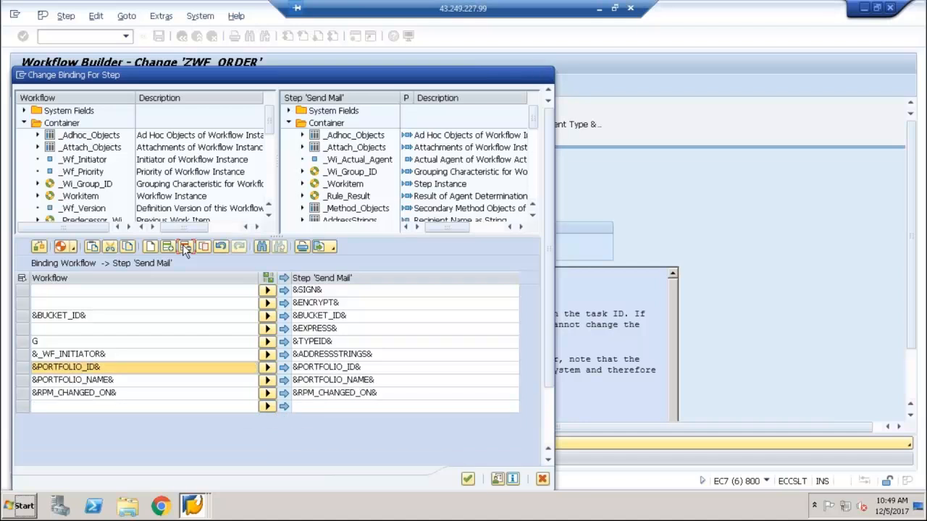
pyautogui.click(184, 247)
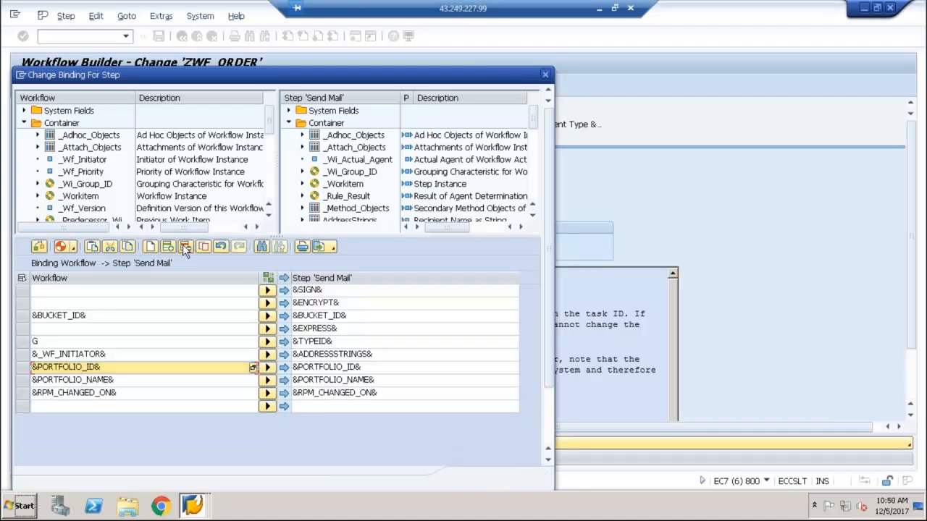
pyautogui.click(185, 247)
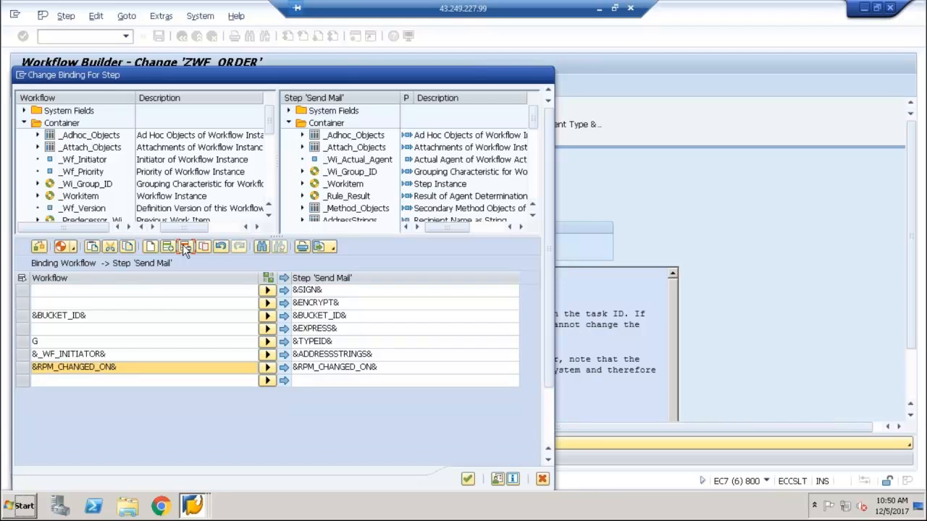
pyautogui.click(183, 247)
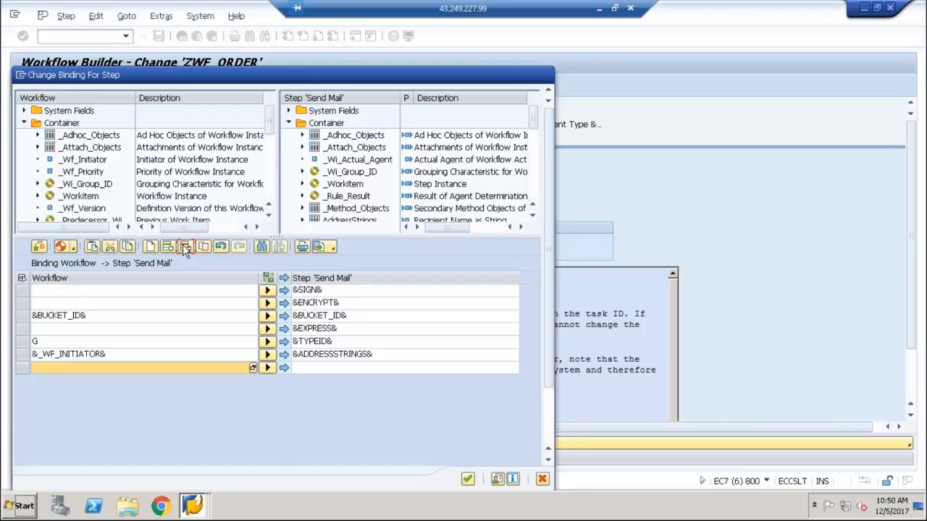
pyautogui.click(183, 247)
pyautogui.click(22, 367)
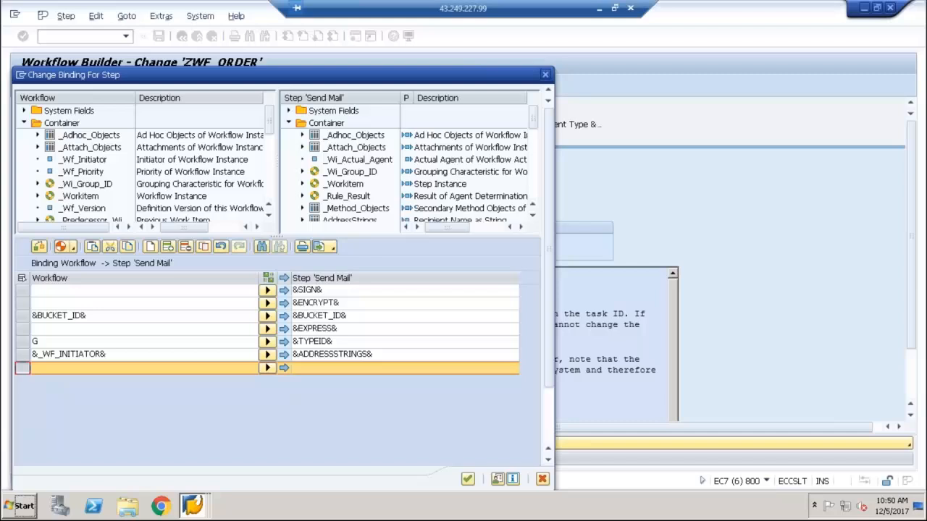
pyautogui.click(186, 248)
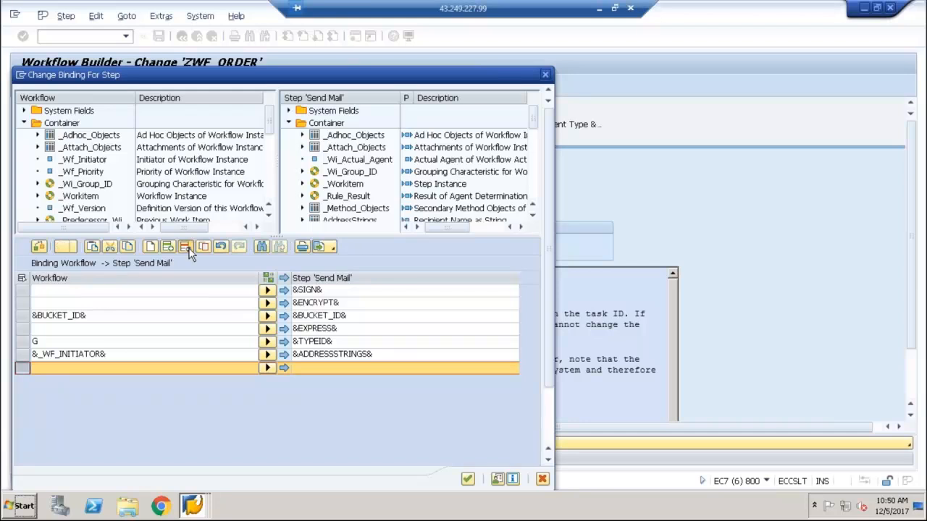
pyautogui.click(469, 480)
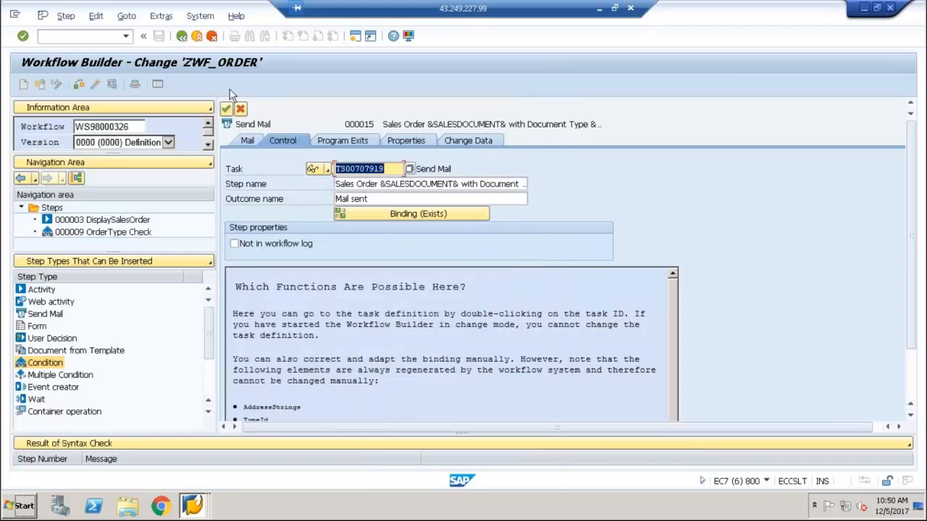
# Recheck the Send Mail step's binding rows and close the binding without changes
pyautogui.click(246, 139)
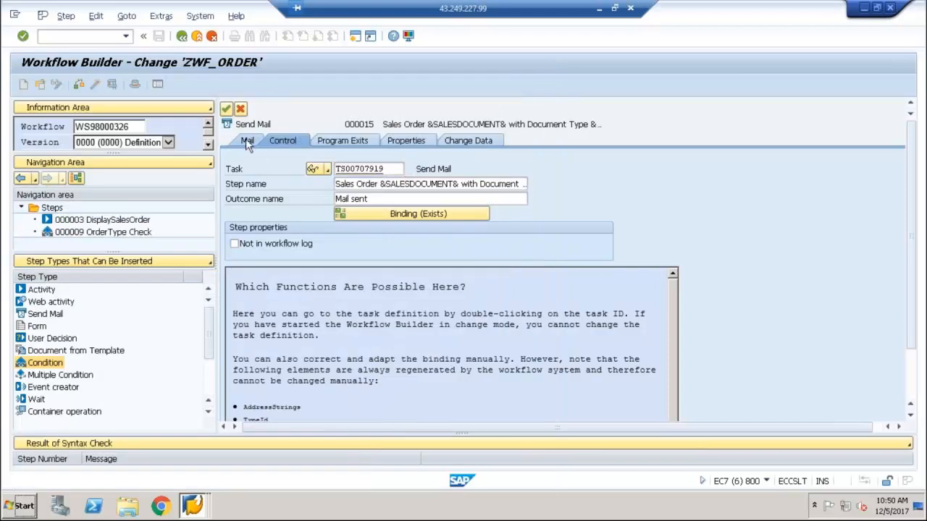
pyautogui.click(288, 139)
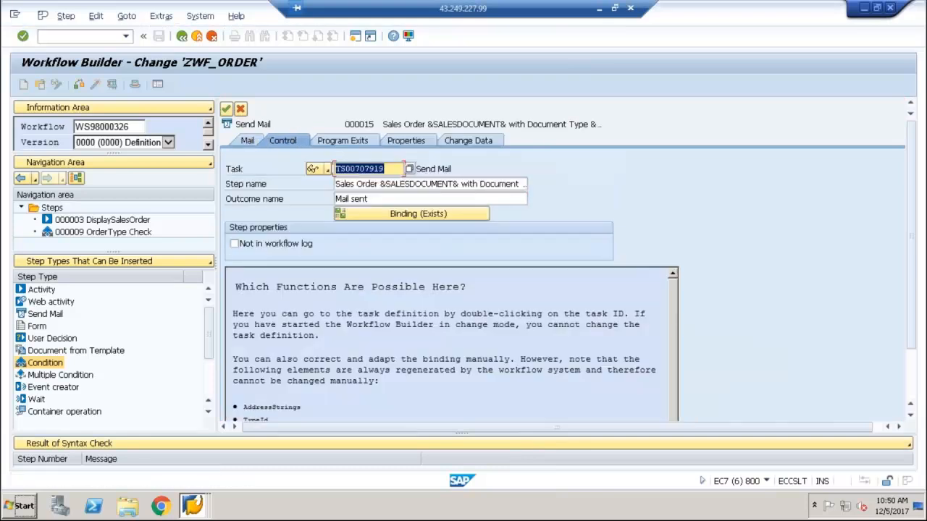
pyautogui.click(384, 216)
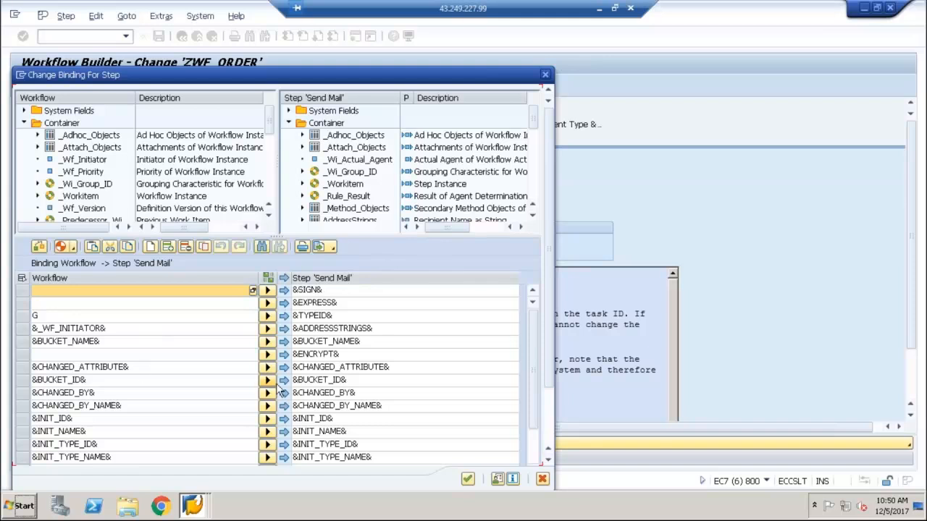
pyautogui.click(323, 383)
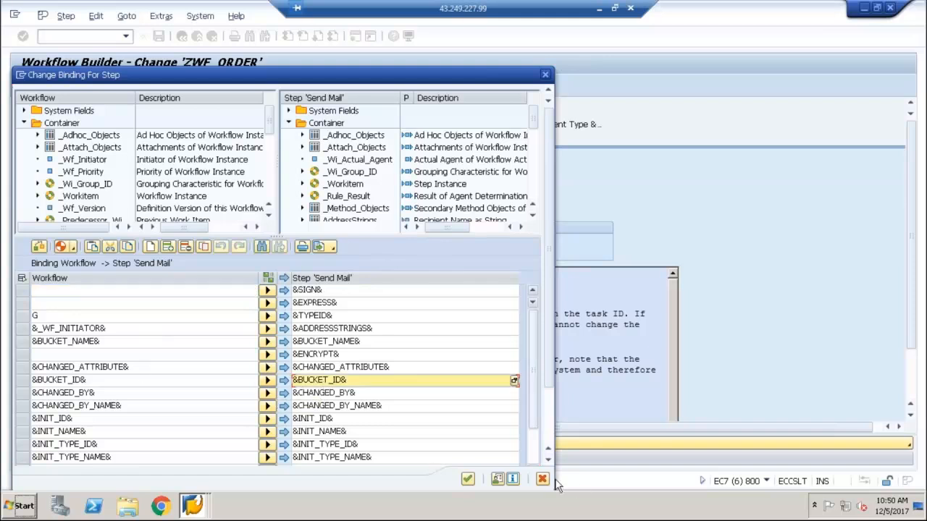
pyautogui.click(543, 480)
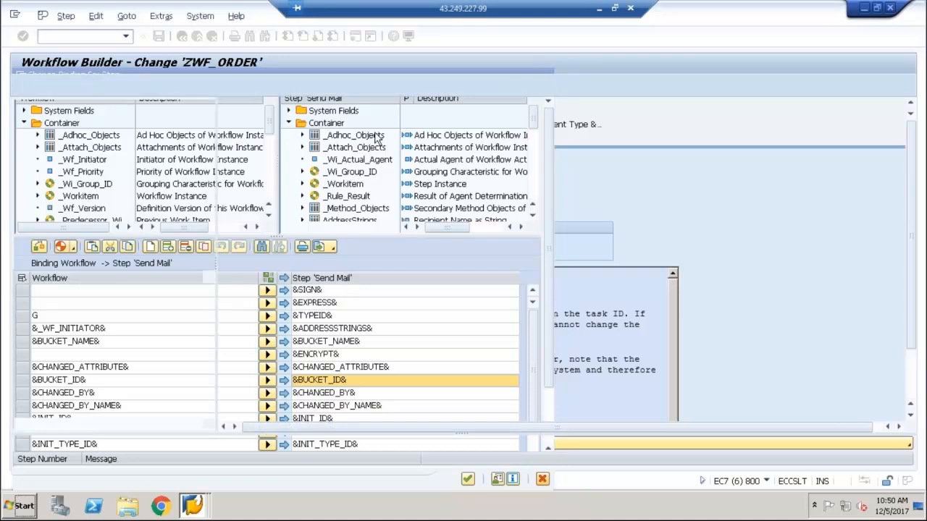
# Examine the Bucket ID element's data type, properties, initial value and change data in the container of standard task TS00707919
pyautogui.click(366, 167)
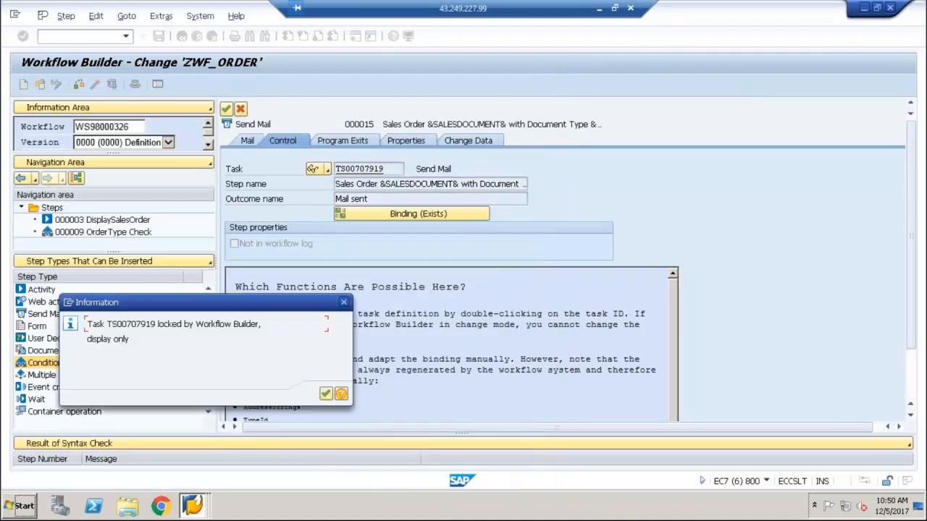
pyautogui.click(325, 393)
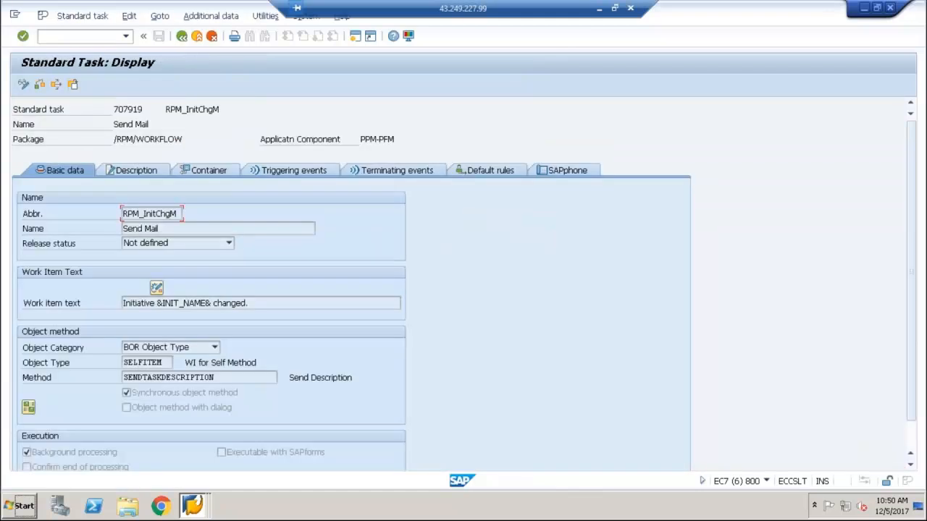
pyautogui.click(204, 172)
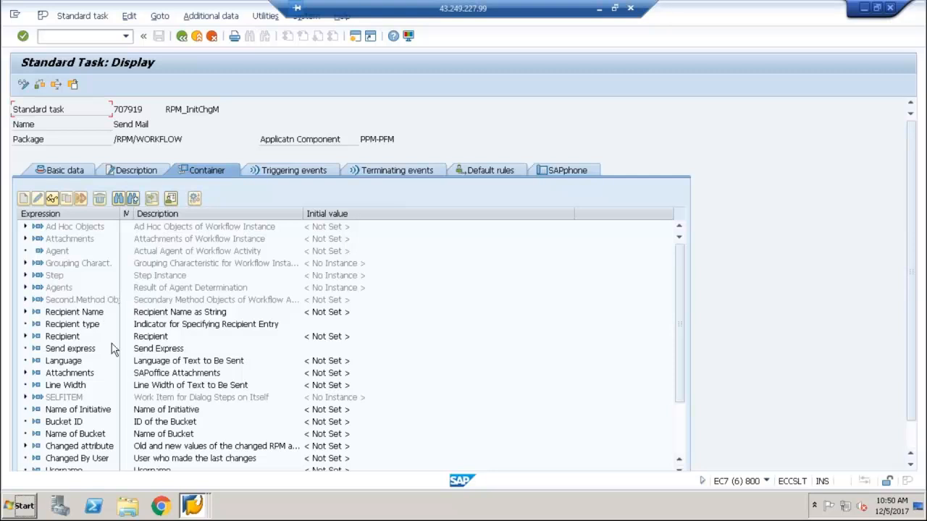
pyautogui.doubleClick(74, 424)
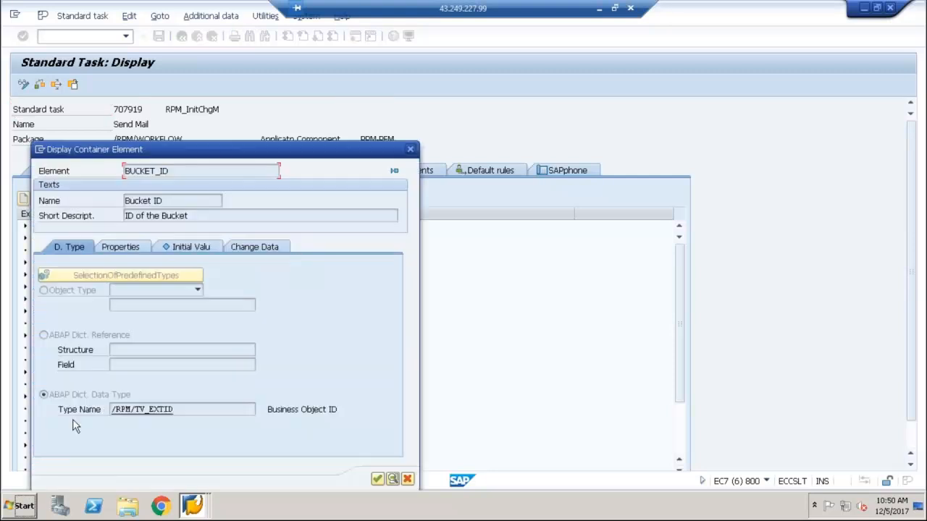
pyautogui.click(111, 249)
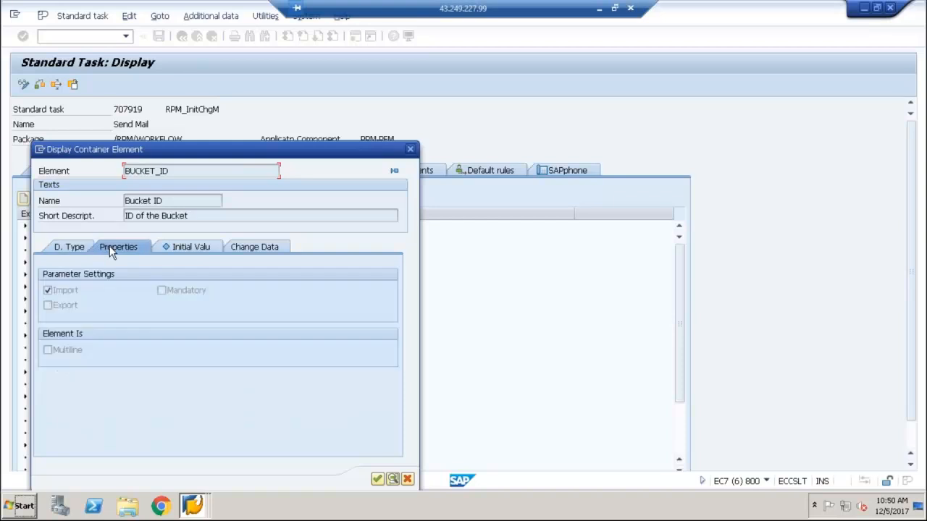
pyautogui.click(170, 247)
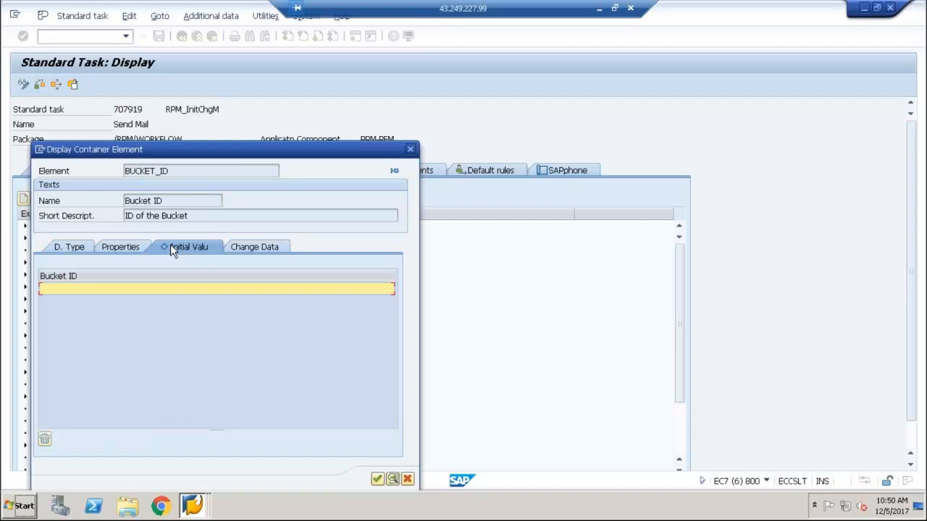
pyautogui.click(241, 250)
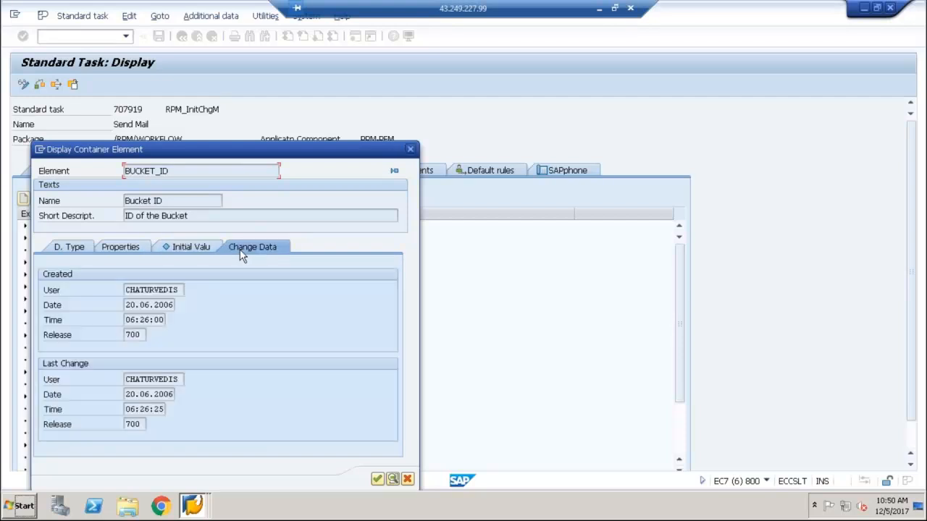
pyautogui.click(111, 252)
pyautogui.click(77, 247)
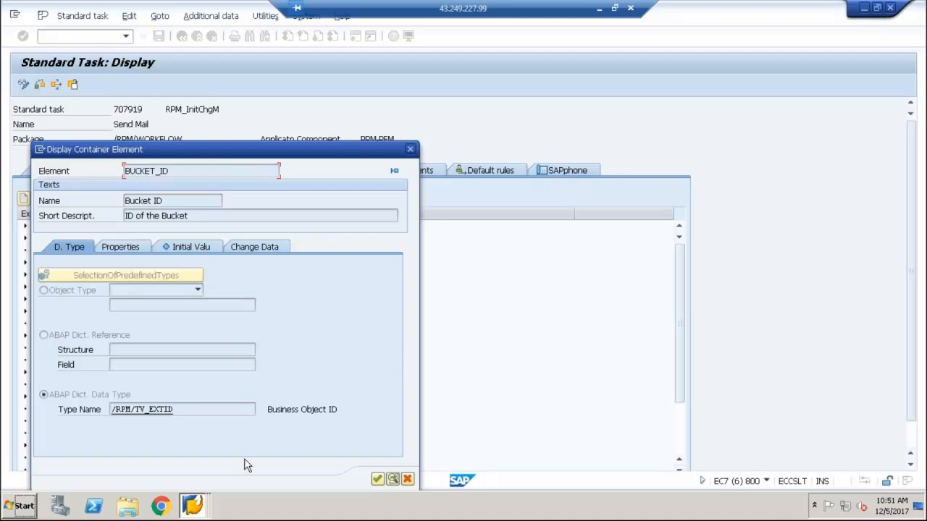
pyautogui.click(143, 274)
pyautogui.click(377, 480)
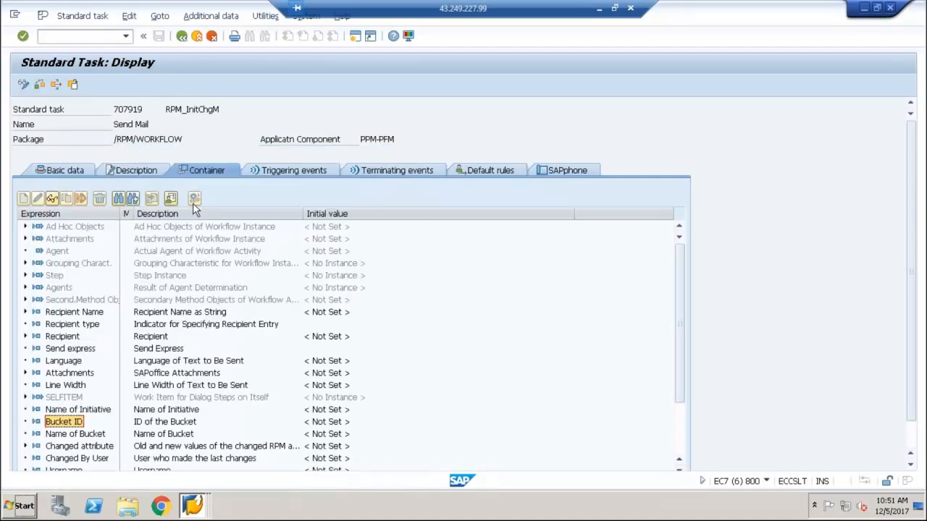
# Review the placeholders in the task description of TS00707919, and return to the Send Mail step
pyautogui.click(133, 174)
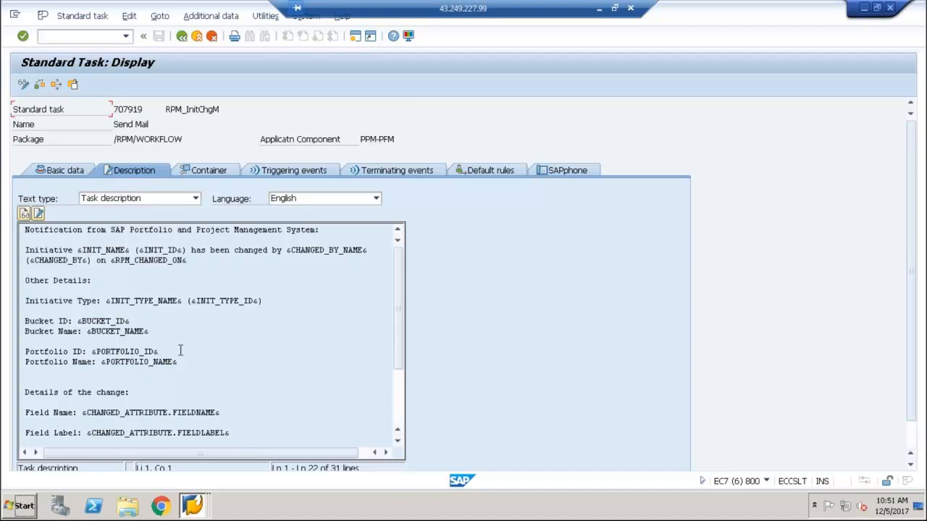
pyautogui.moveTo(180, 360); pyautogui.dragTo(16, 258)
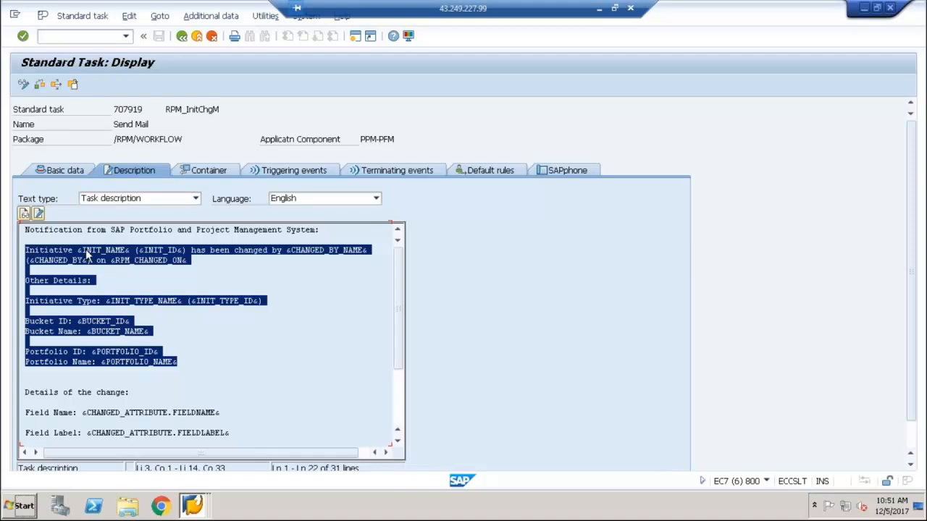
pyautogui.click(142, 388)
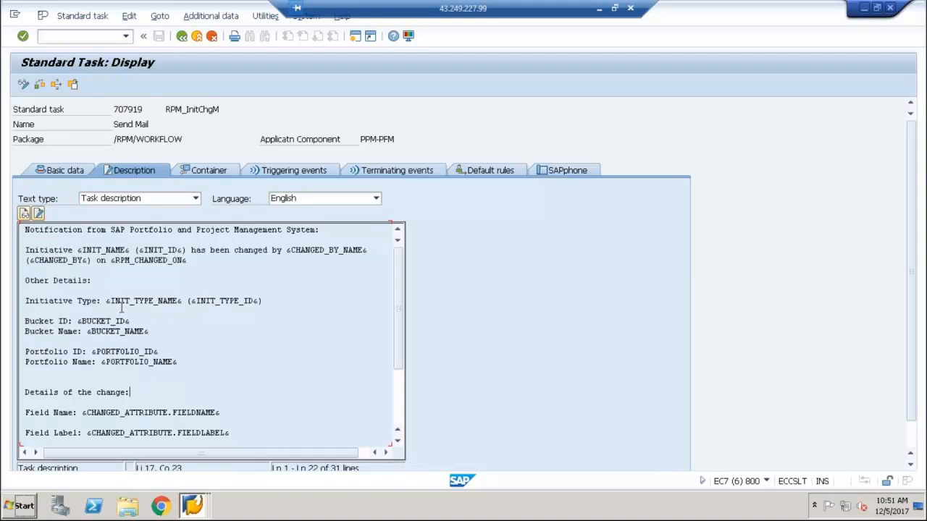
pyautogui.click(149, 350)
pyautogui.click(182, 36)
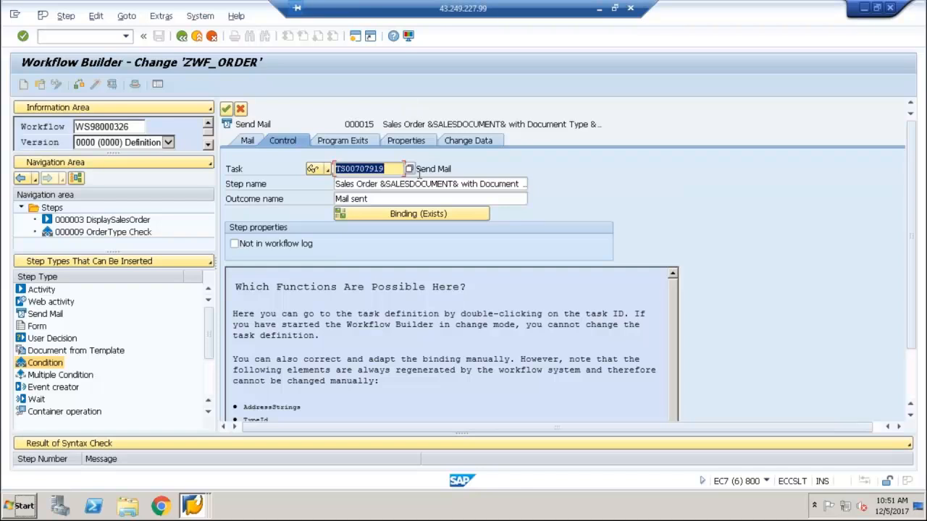
# Try assigning standard task TS00707921 to the Send Mail step
pyautogui.click(411, 170)
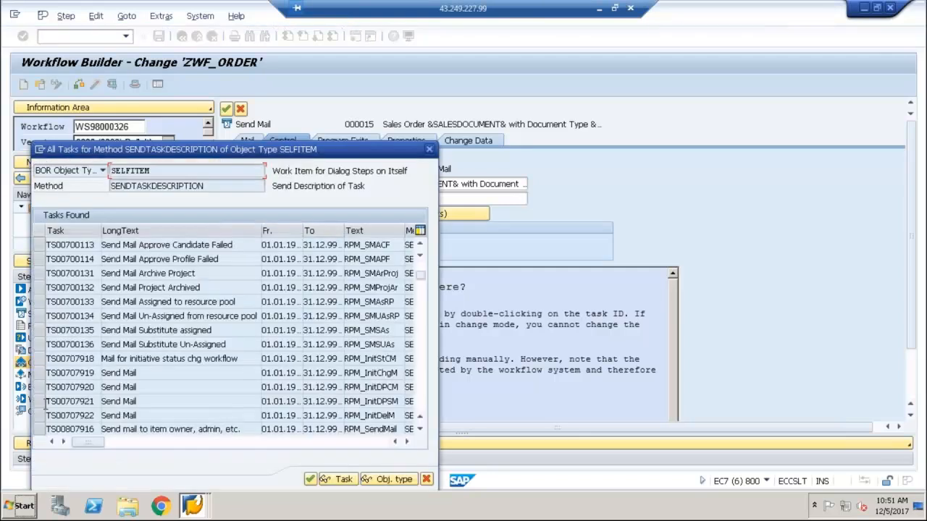
pyautogui.click(41, 402)
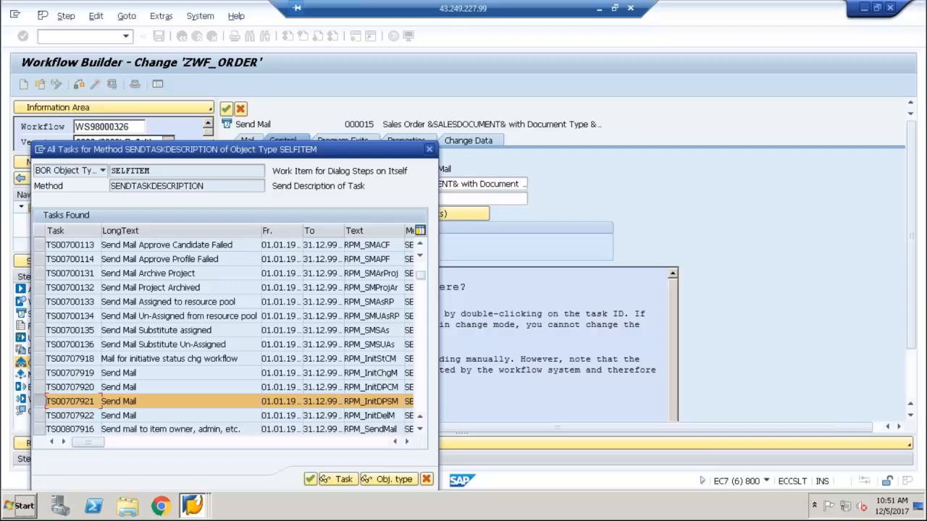
pyautogui.click(313, 482)
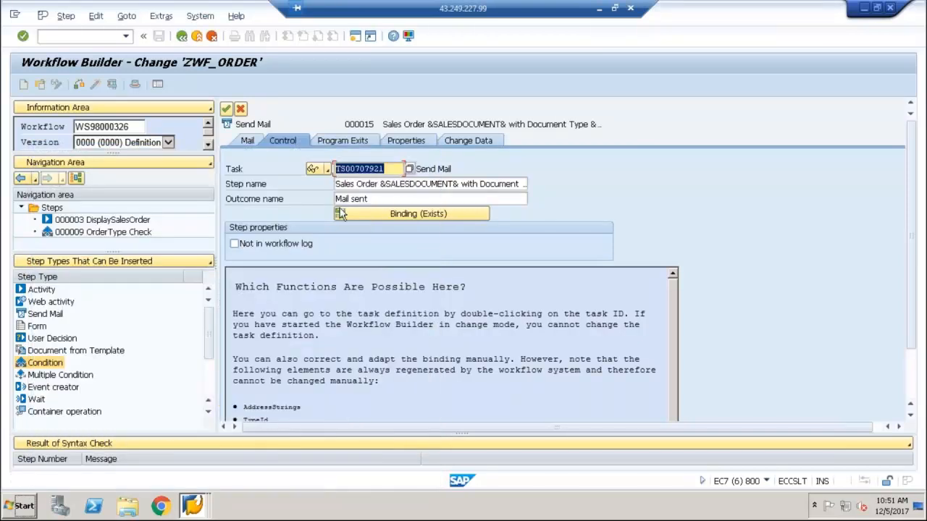
# Review the placeholders in the task description of TS00707921, and return to the Send Mail step
pyautogui.doubleClick(352, 168)
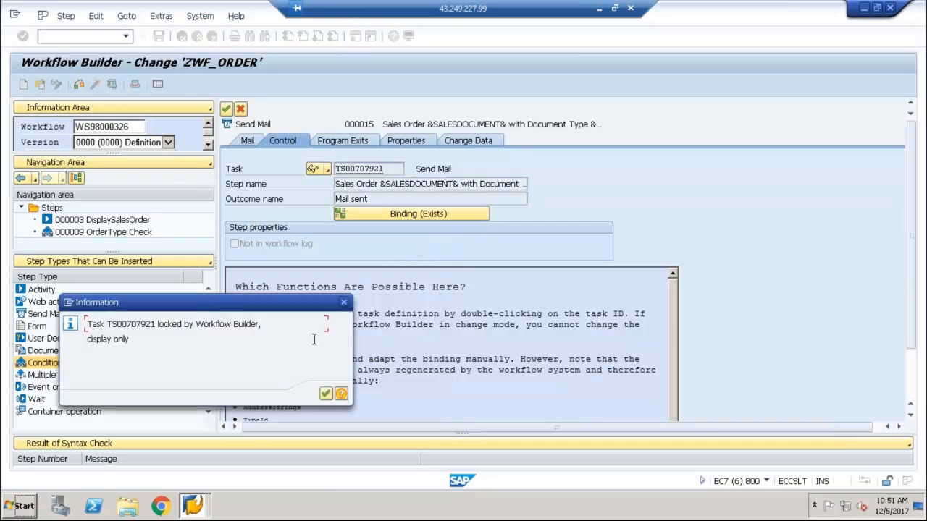
pyautogui.click(326, 394)
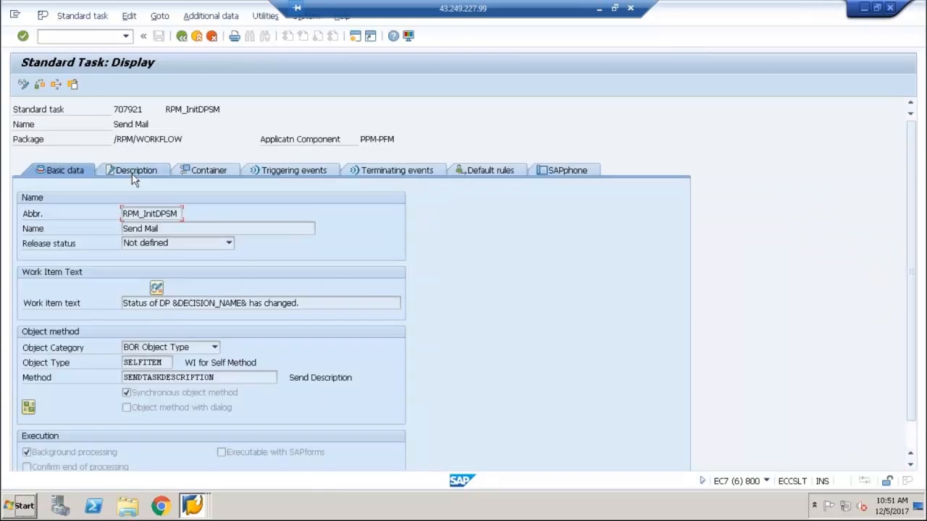
pyautogui.click(132, 172)
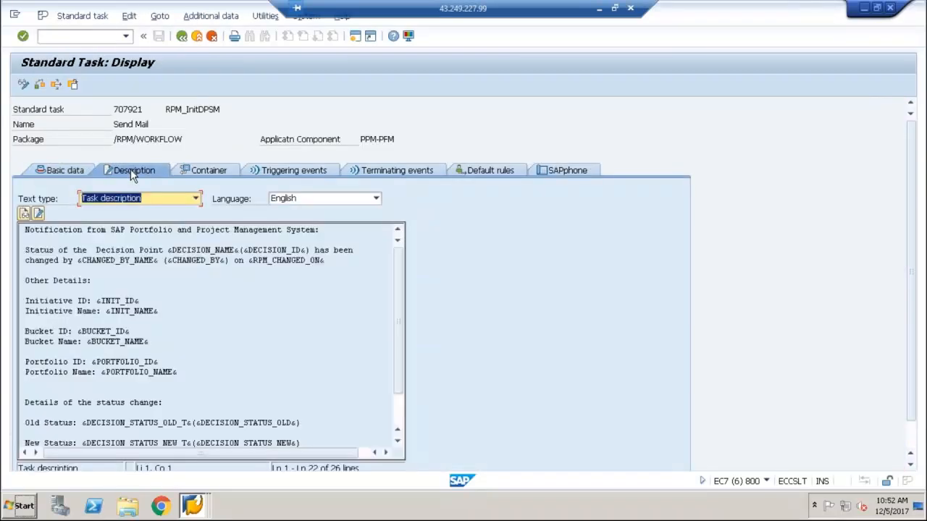
pyautogui.click(200, 300)
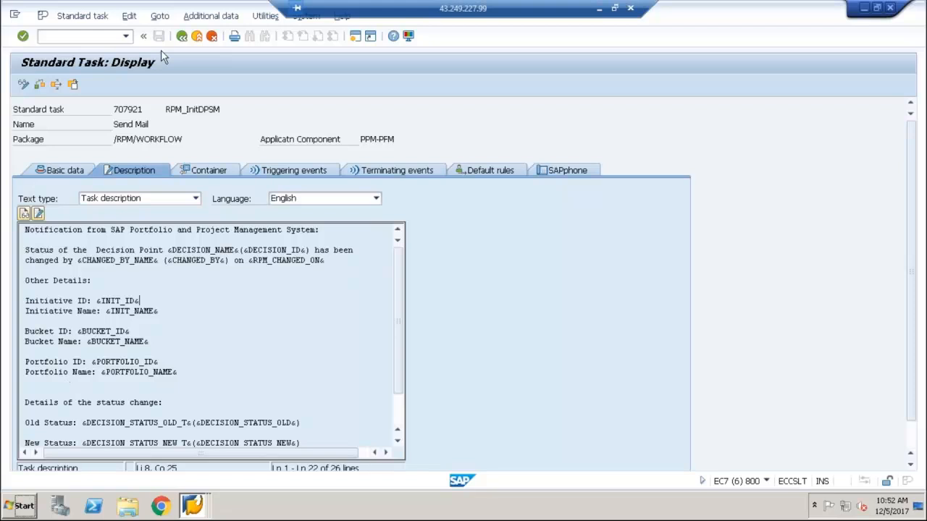
pyautogui.click(181, 40)
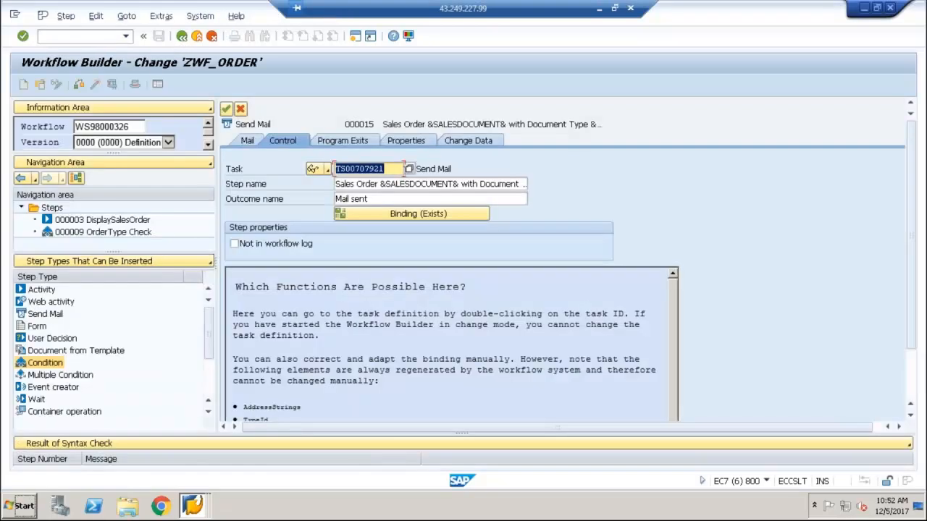
# Look through all tasks for method SENDTASKDESCRIPTION of object type SELFITEM to find a different mail task
pyautogui.click(409, 171)
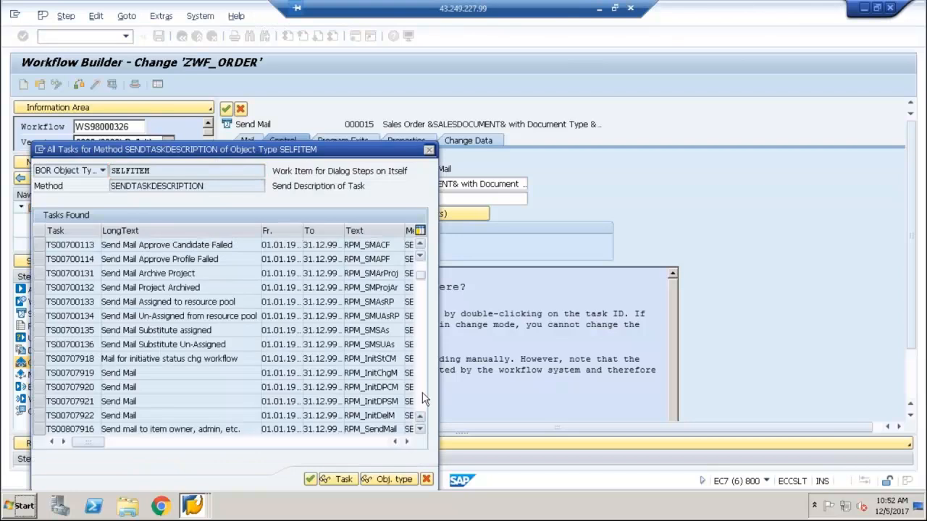
pyautogui.click(420, 396)
pyautogui.click(421, 397)
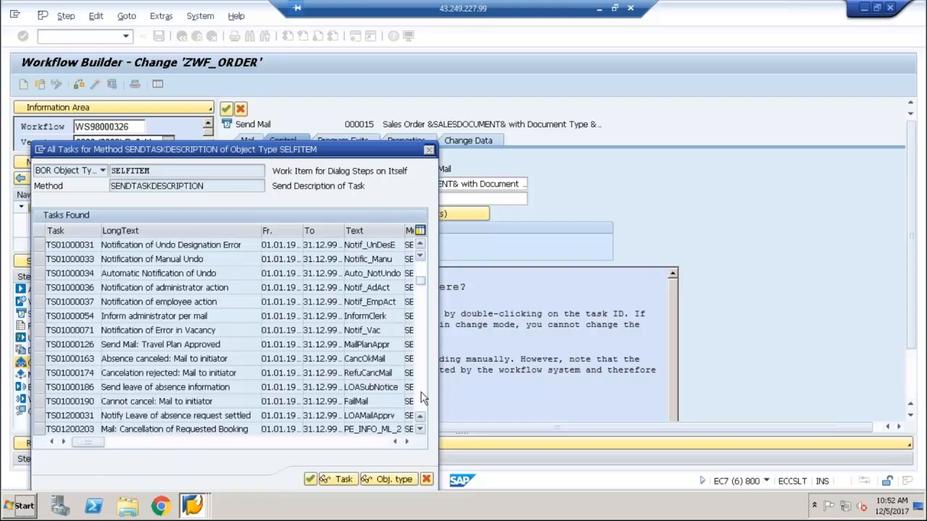
pyautogui.click(421, 396)
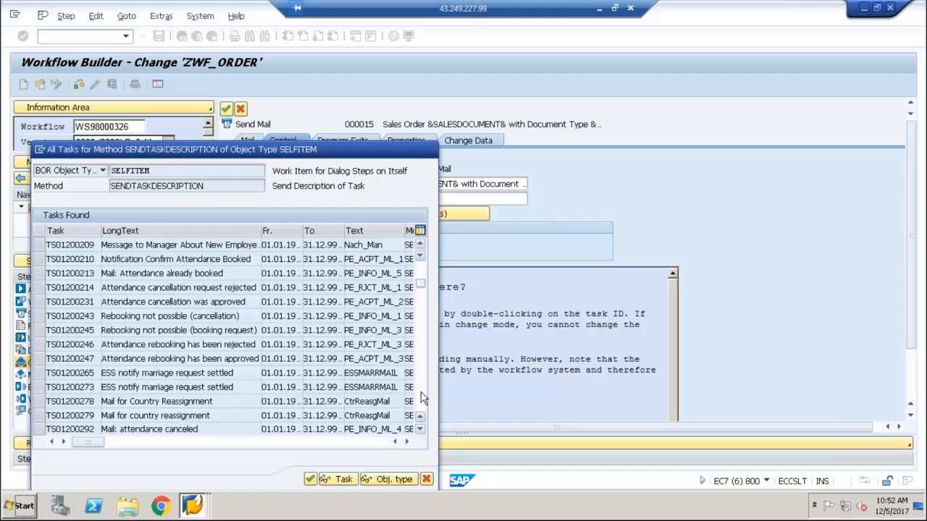
pyautogui.click(422, 397)
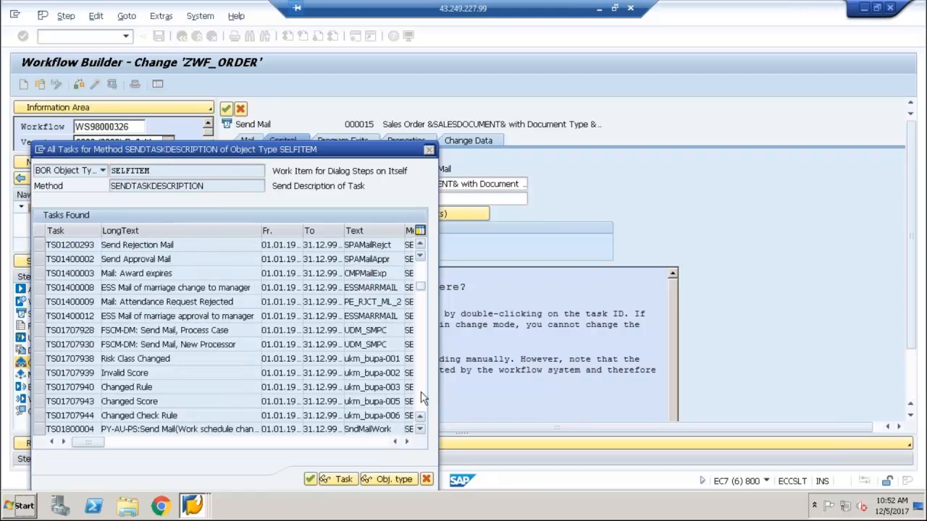
pyautogui.click(421, 397)
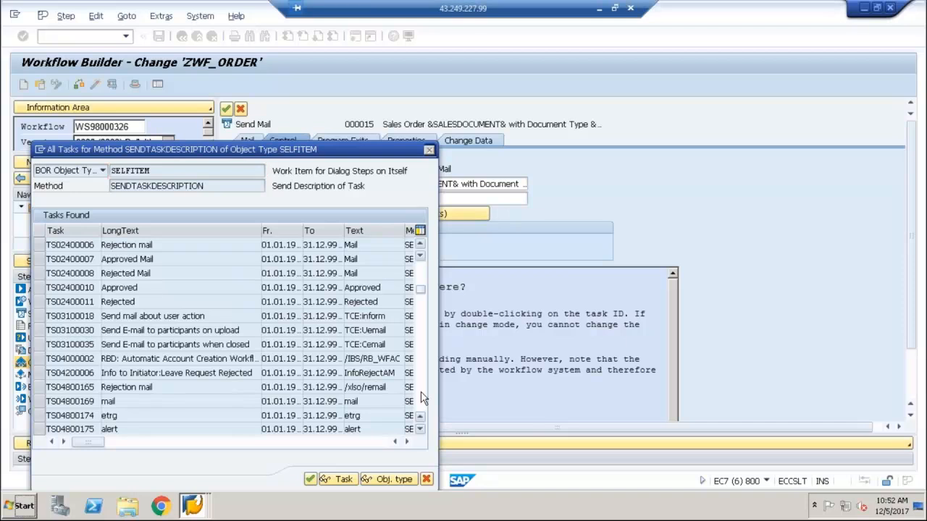
pyautogui.click(421, 397)
pyautogui.click(422, 397)
pyautogui.click(420, 304)
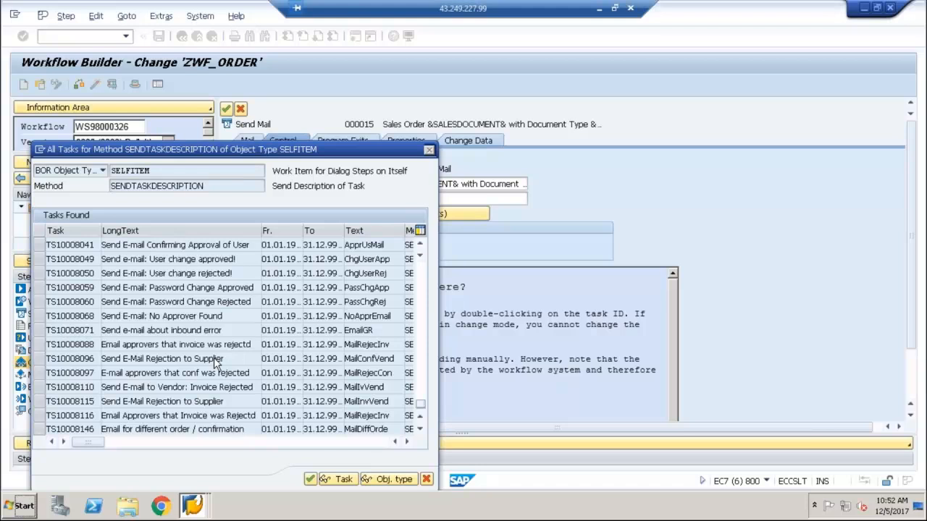
pyautogui.scroll(-3, 215, 362)
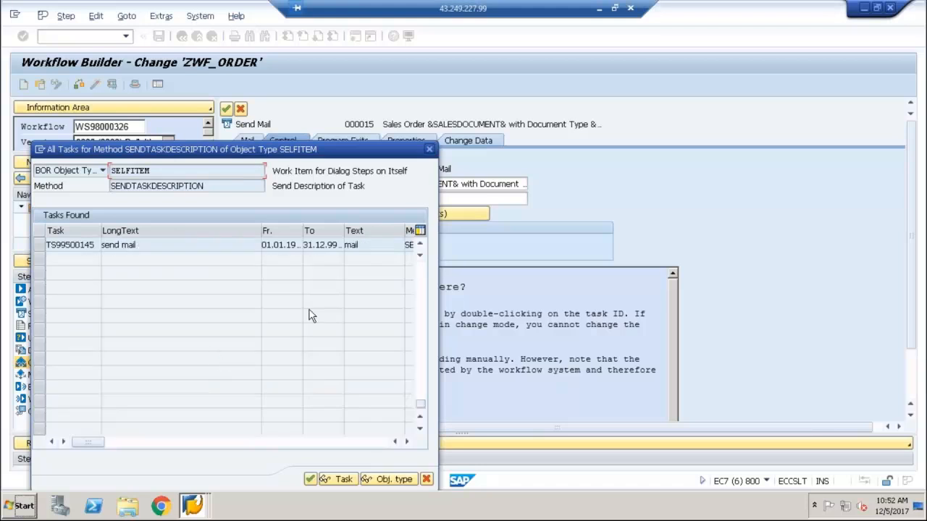
pyautogui.click(420, 246)
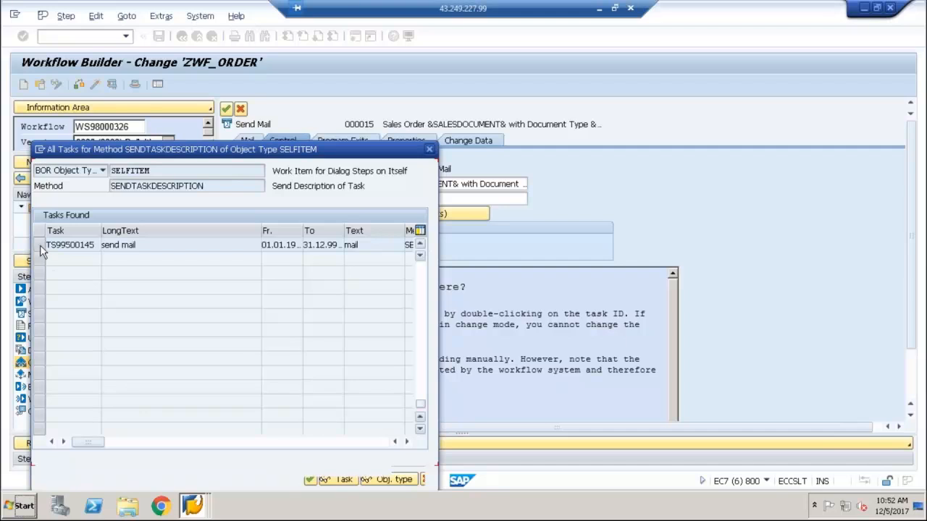
pyautogui.scroll(1, 45, 262)
pyautogui.scroll(1, 46, 274)
# Check the attributes of the send mail task TS99500145 and assign it to the Send Mail step
pyautogui.click(47, 276)
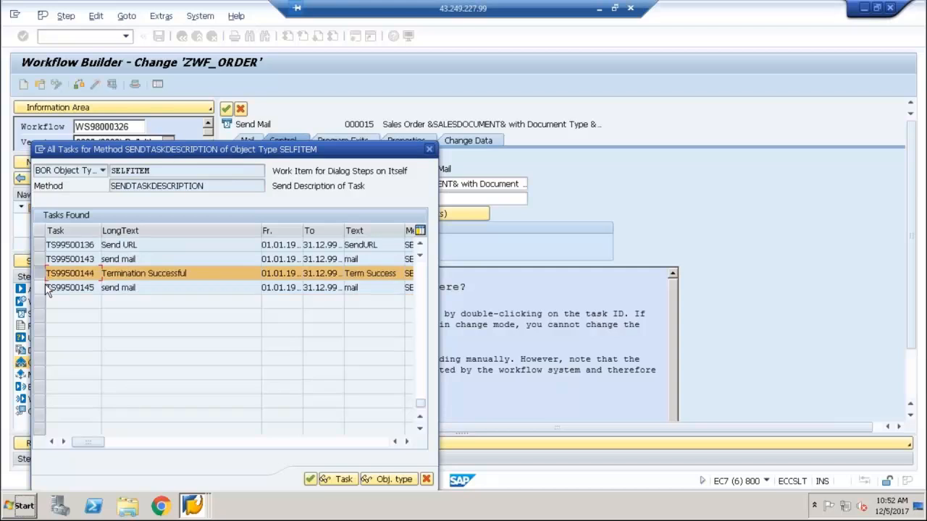
pyautogui.click(46, 279)
pyautogui.click(42, 289)
pyautogui.click(338, 480)
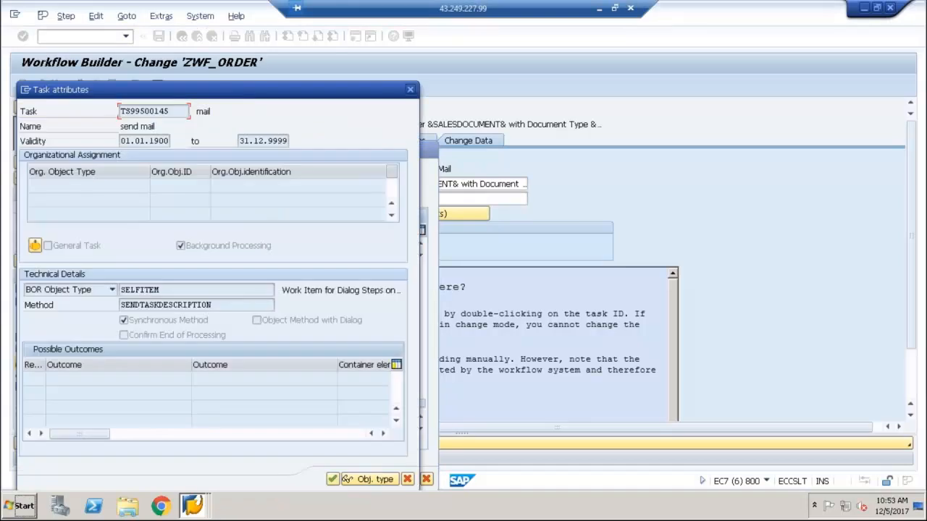
pyautogui.click(332, 480)
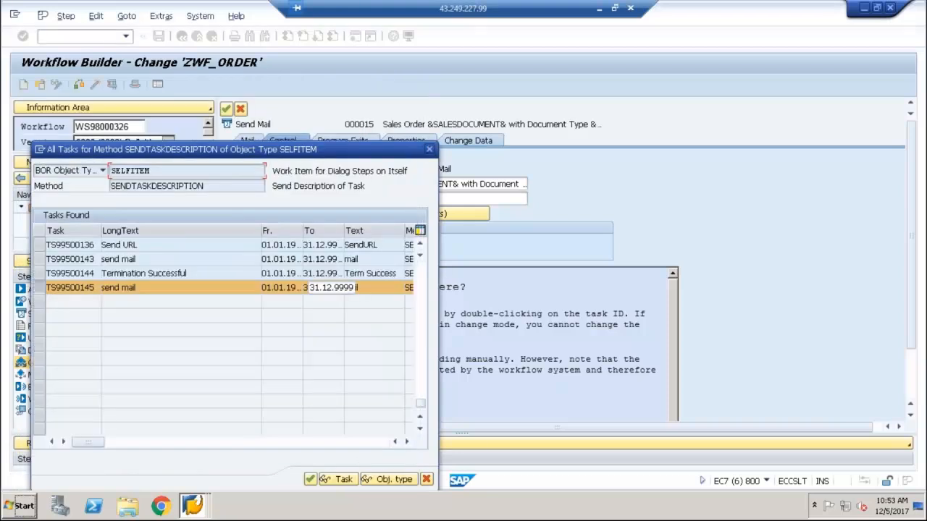
pyautogui.click(310, 479)
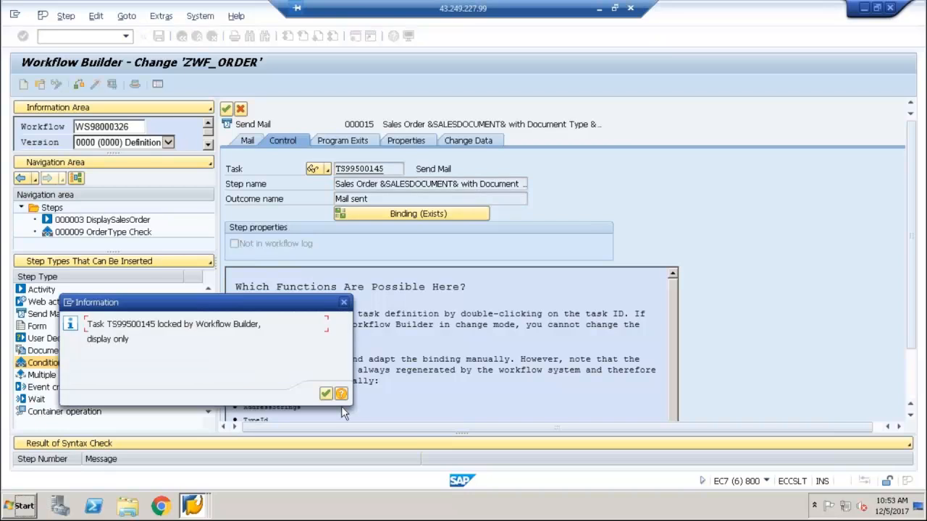
# Review the description text and the container elements, including APPROVED, of standard task TS99500145
pyautogui.click(326, 395)
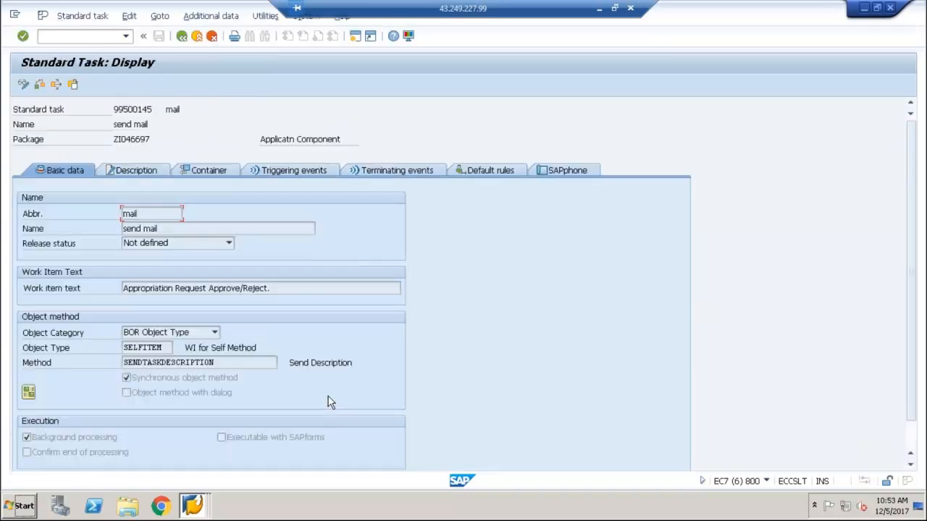
pyautogui.click(141, 172)
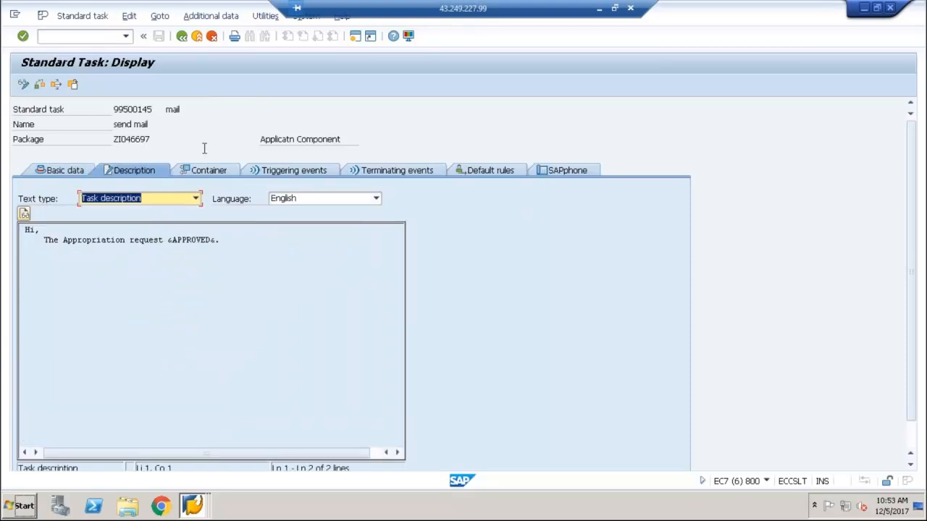
pyautogui.click(212, 242)
pyautogui.click(209, 172)
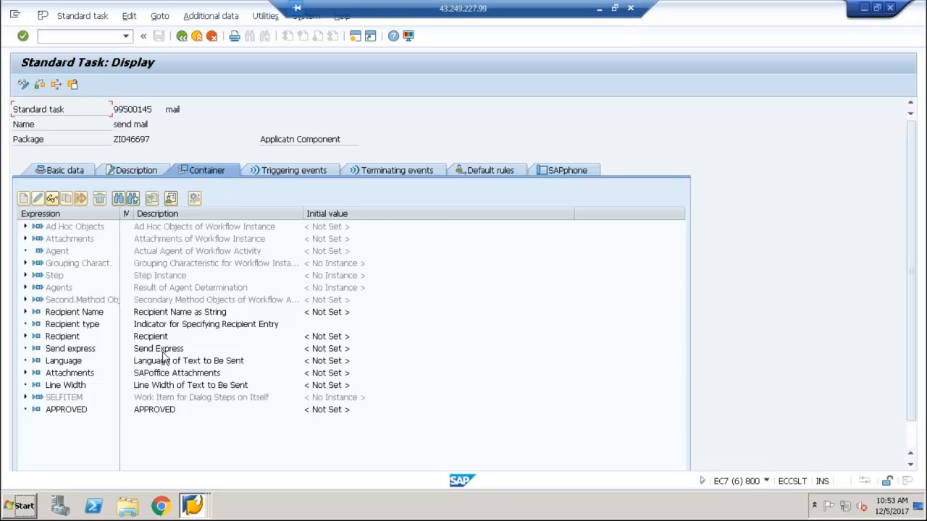
pyautogui.click(76, 412)
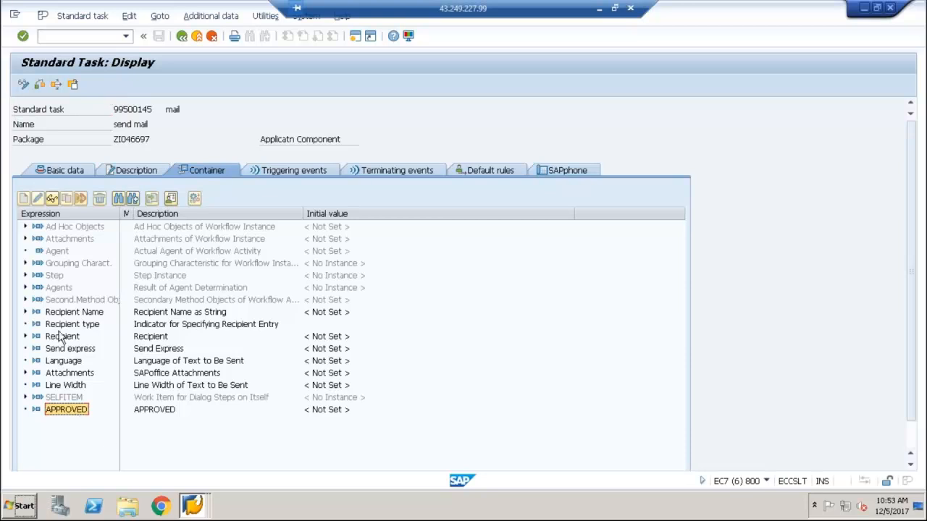
pyautogui.click(62, 174)
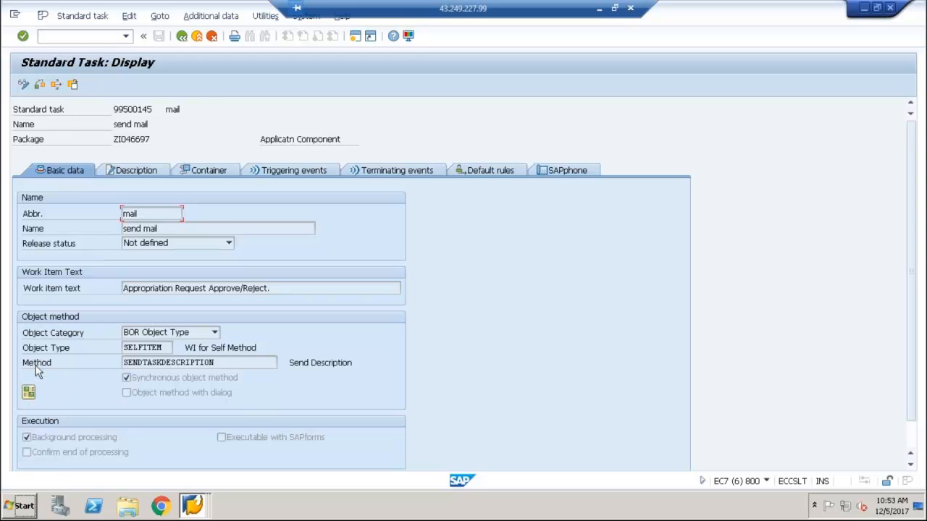
# Switch the standard task to change mode and set its release status to Released
pyautogui.click(145, 243)
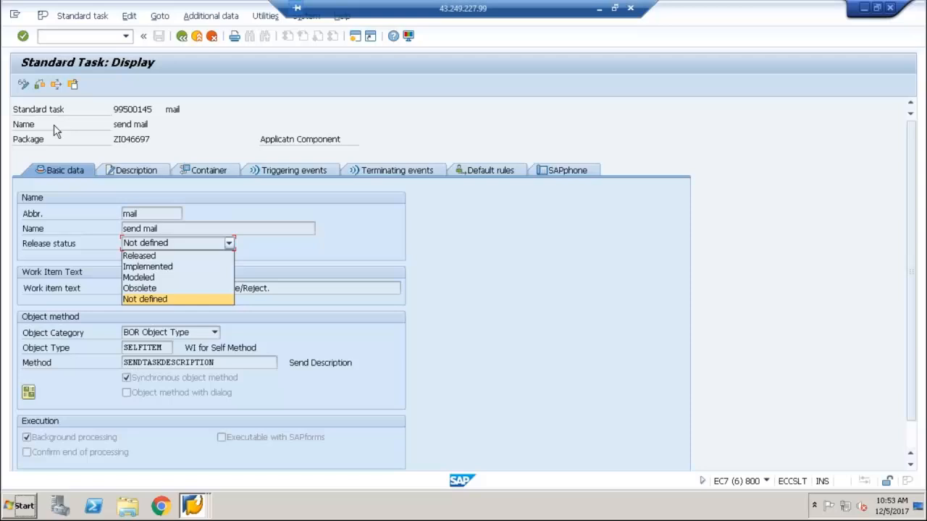
pyautogui.click(24, 87)
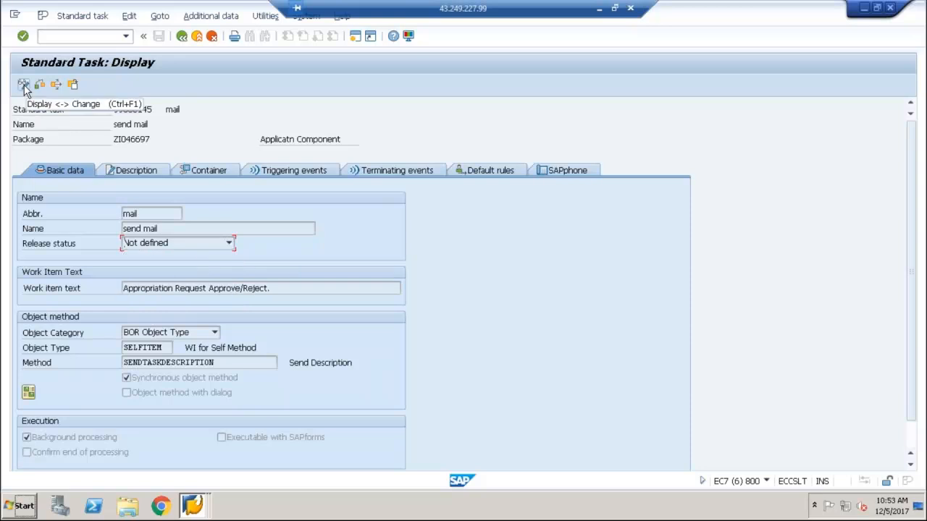
pyautogui.click(24, 85)
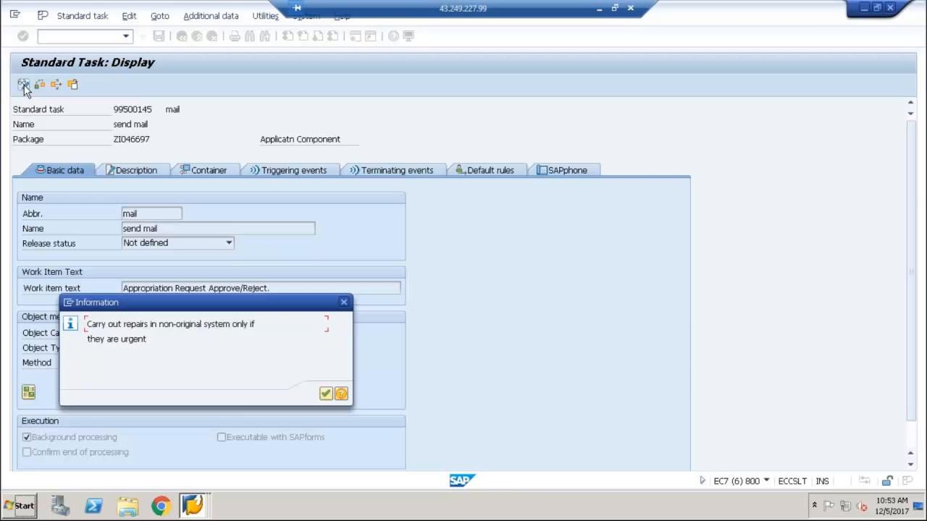
pyautogui.press('Return')
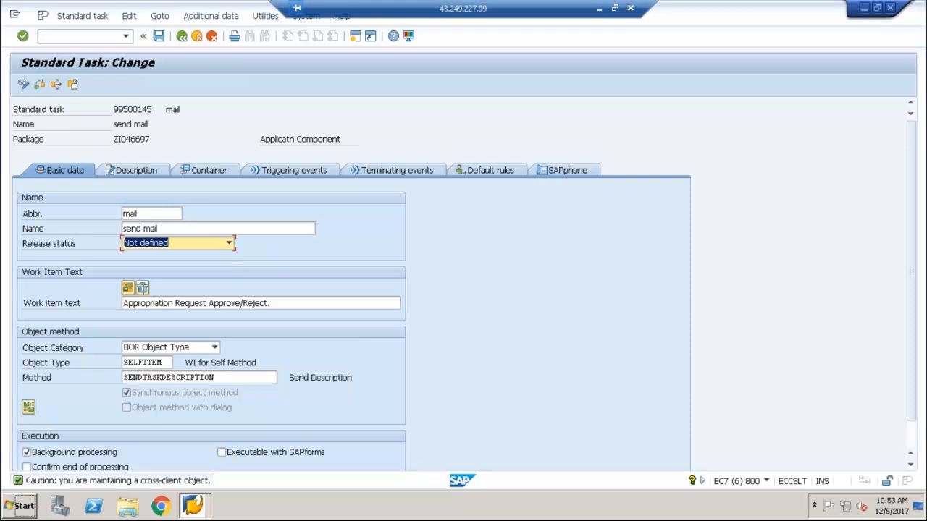
pyautogui.click(160, 246)
pyautogui.click(163, 256)
# Replace the task's work item text with "Send to Initiation"
pyautogui.click(314, 304)
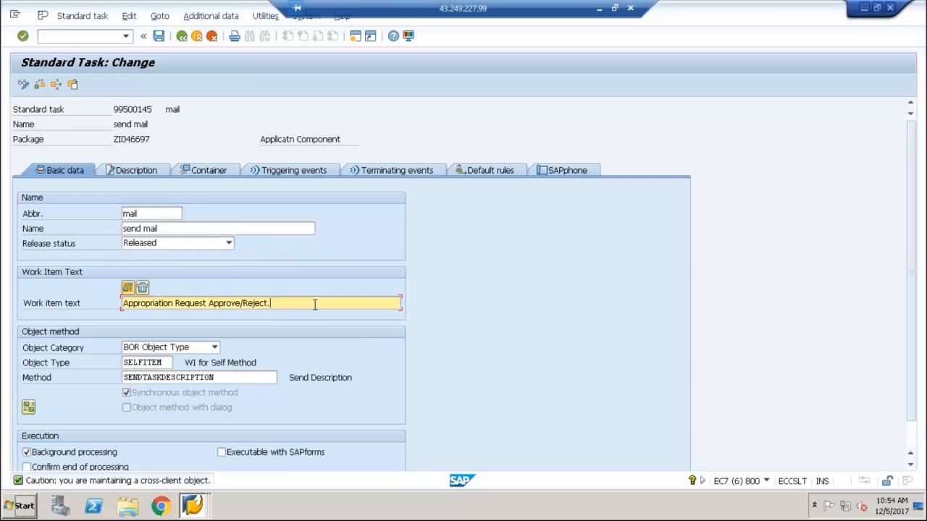
pyautogui.press('BackSpace')
pyautogui.press('BackSpace')
pyautogui.press('BackSpace')
pyautogui.press('BackSpace')
pyautogui.press('BackSpace')
pyautogui.press('BackSpace')
pyautogui.press('BackSpace')
pyautogui.press('BackSpace')
pyautogui.press('BackSpace')
pyautogui.press('BackSpace')
pyautogui.press('BackSpace')
pyautogui.press('BackSpace')
pyautogui.press('BackSpace')
pyautogui.press('BackSpace')
pyautogui.press('BackSpace')
pyautogui.press('BackSpace')
pyautogui.press('BackSpace')
pyautogui.press('BackSpace')
pyautogui.press('BackSpace')
pyautogui.press('BackSpace')
pyautogui.press('BackSpace')
pyautogui.press('BackSpace')
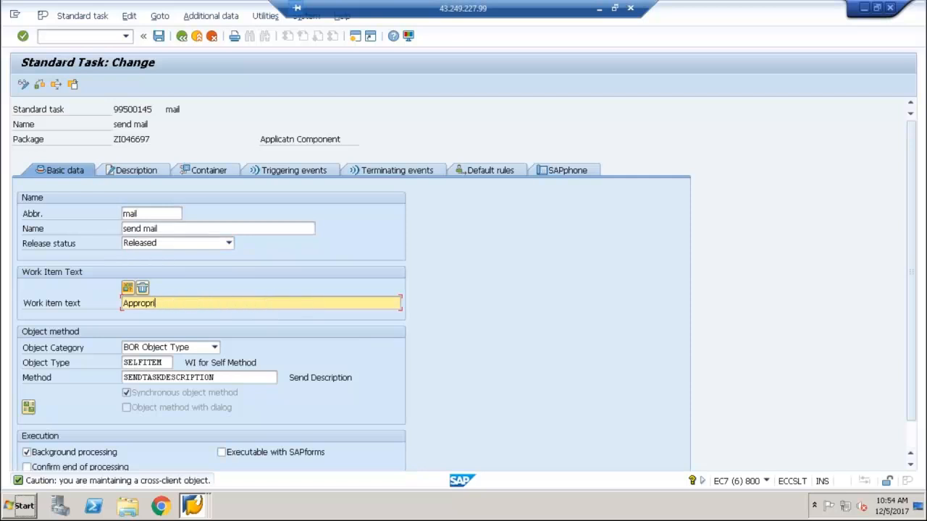
pyautogui.write('Send')
pyautogui.press('BackSpace')
pyautogui.write('dto')
pyautogui.press('BackSpace')
pyautogui.press('BackSpace')
pyautogui.press('BackSpace')
pyautogui.write('to A')
pyautogui.press('BackSpace')
pyautogui.write('Initiation')
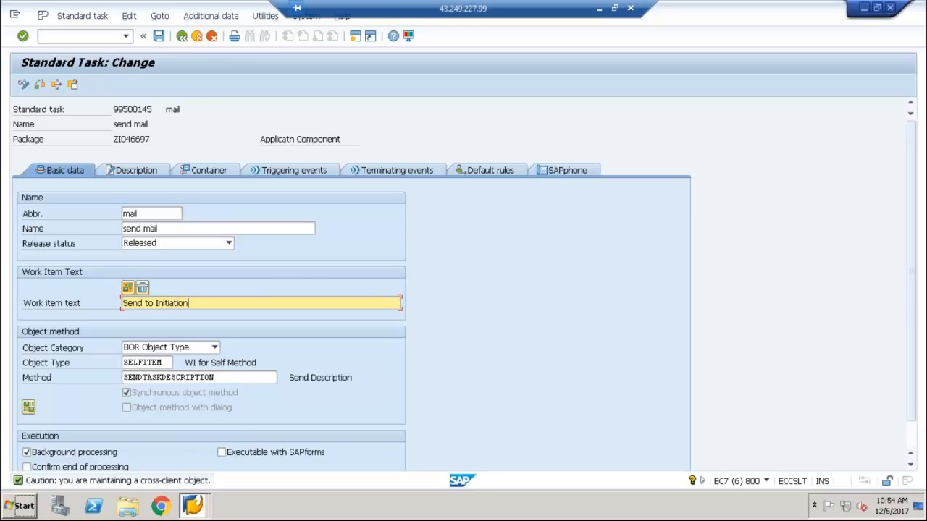
# Check the Signature and Encryption elements in the task's container, and return to its basic data
pyautogui.click(206, 168)
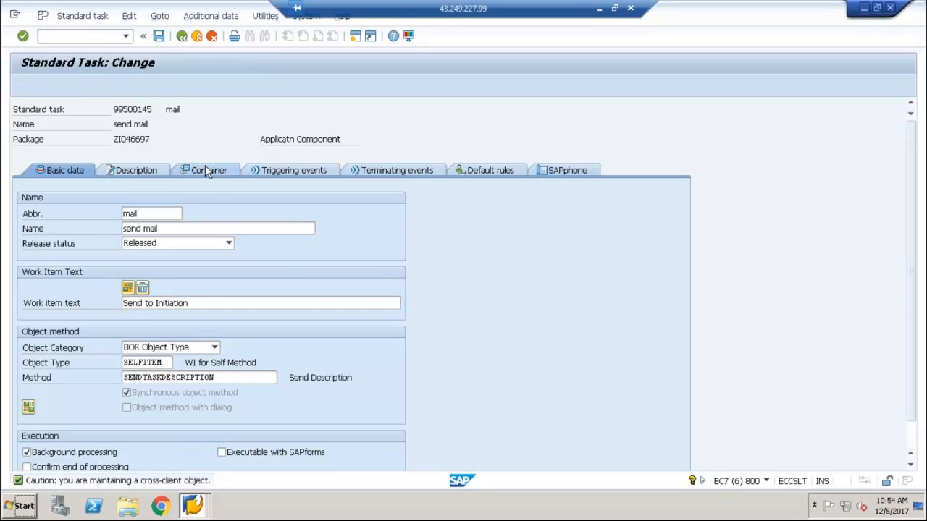
pyautogui.click(190, 252)
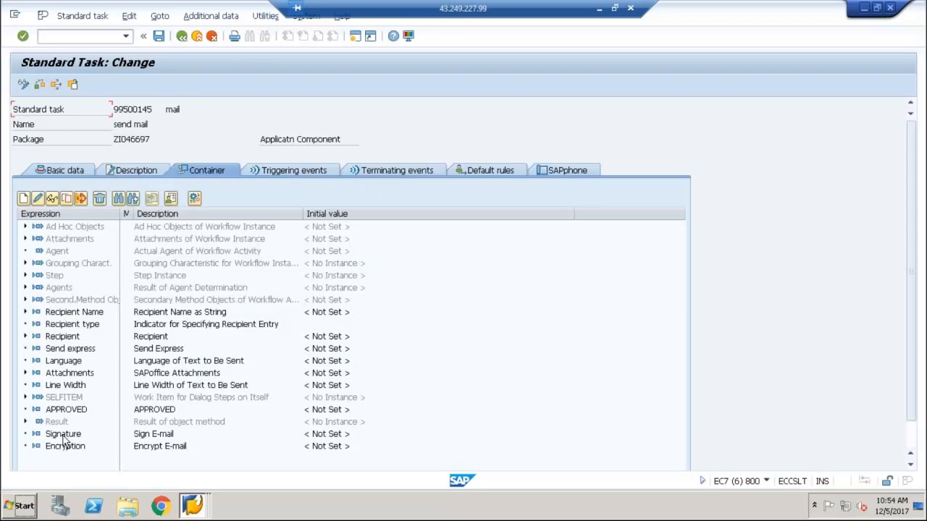
pyautogui.click(64, 437)
pyautogui.click(65, 446)
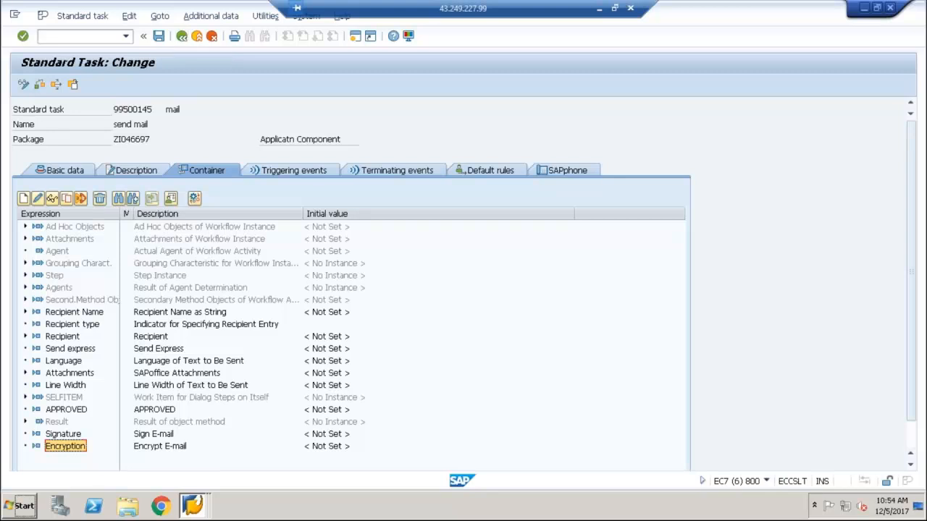
pyautogui.click(54, 169)
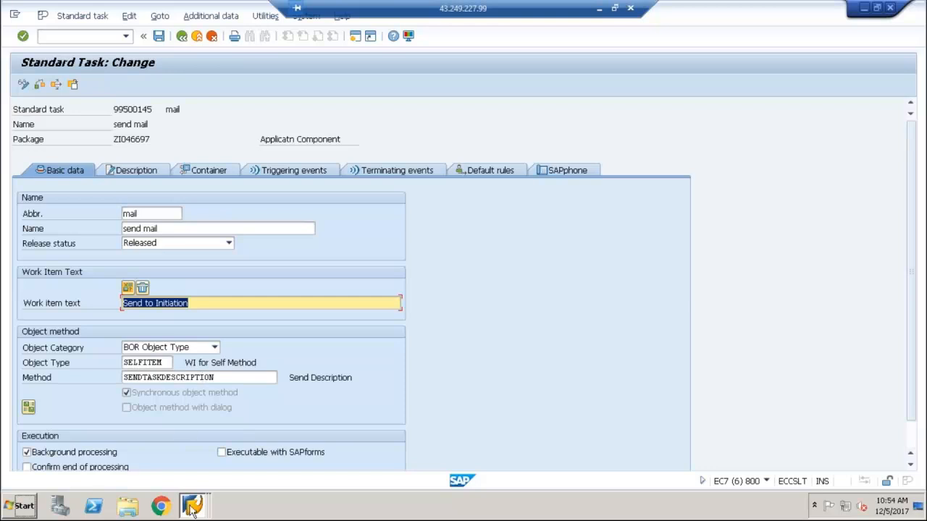
# Leave the standard task without saving its changes and return to the Send Mail step
pyautogui.moveTo(192, 507)
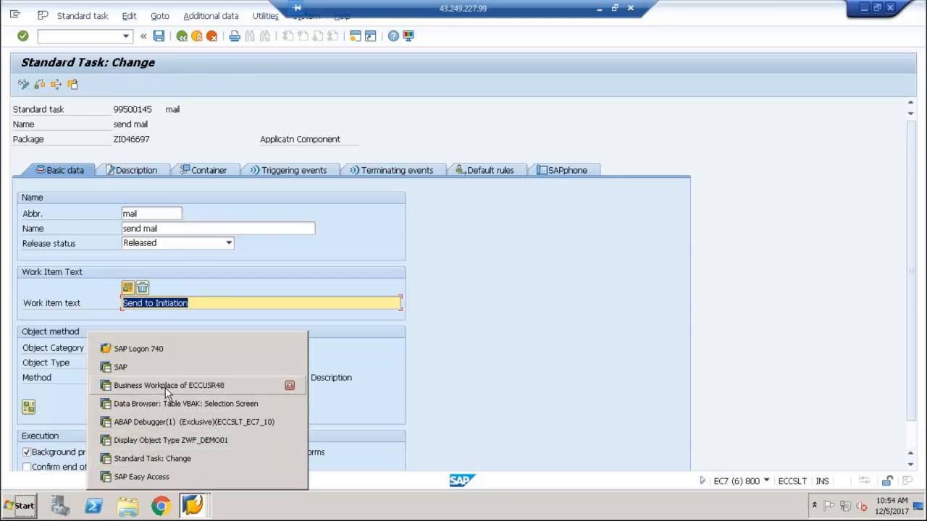
pyautogui.click(152, 459)
pyautogui.click(184, 37)
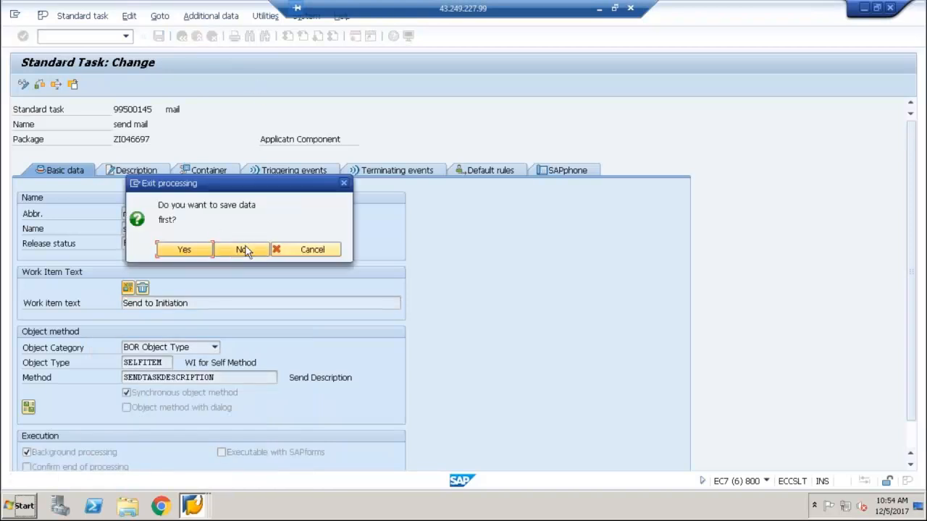
pyautogui.click(244, 250)
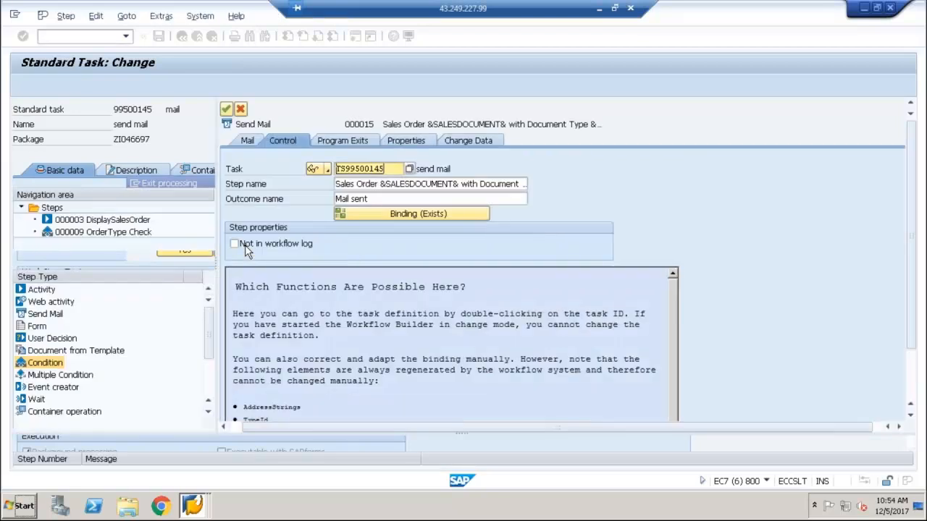
# Exit the Send Mail step without saving it and activate the ZWF_ORDER workflow
pyautogui.click(241, 109)
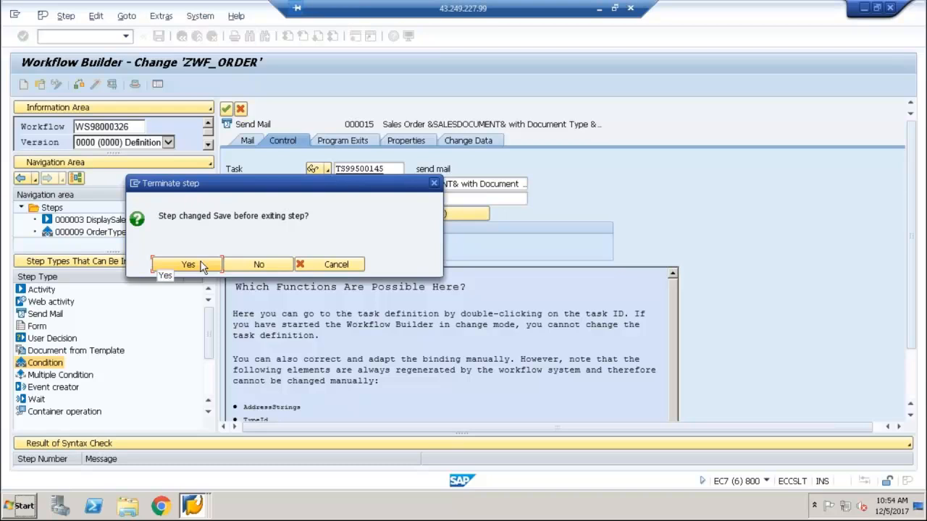
pyautogui.click(239, 267)
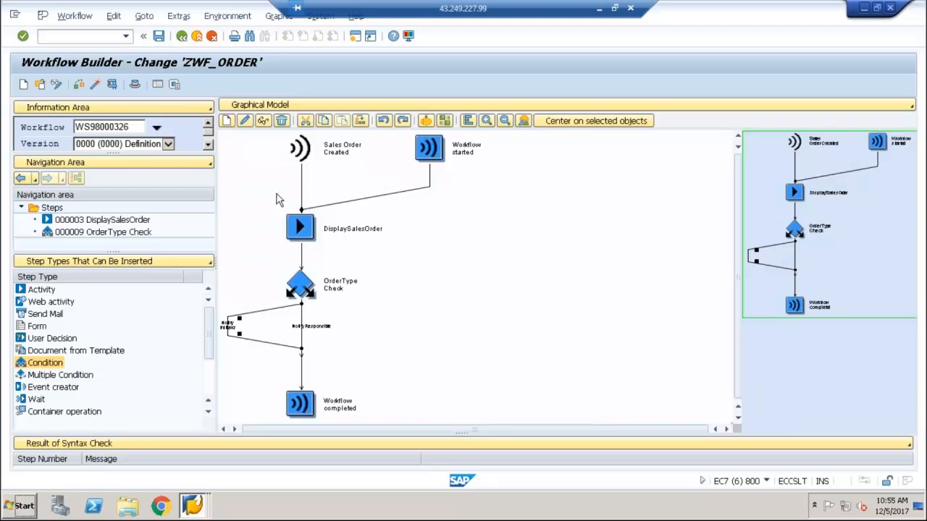
pyautogui.click(95, 85)
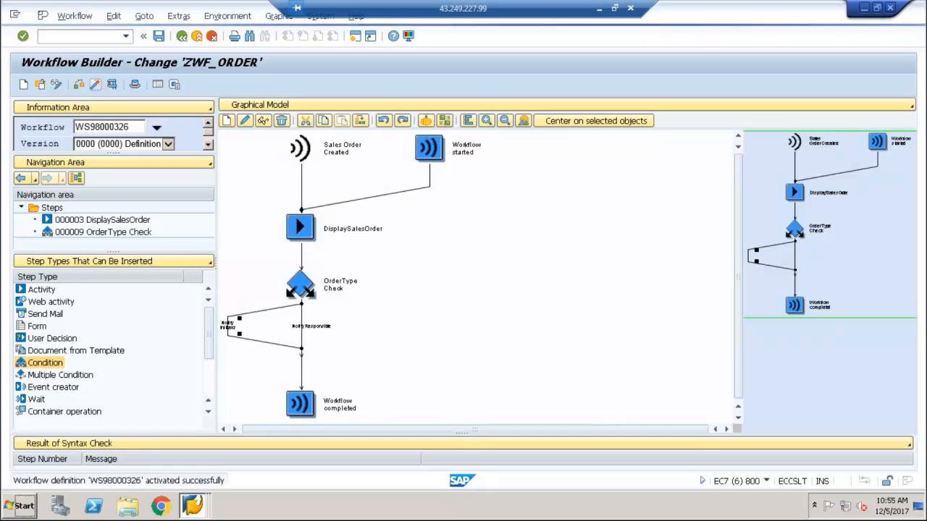